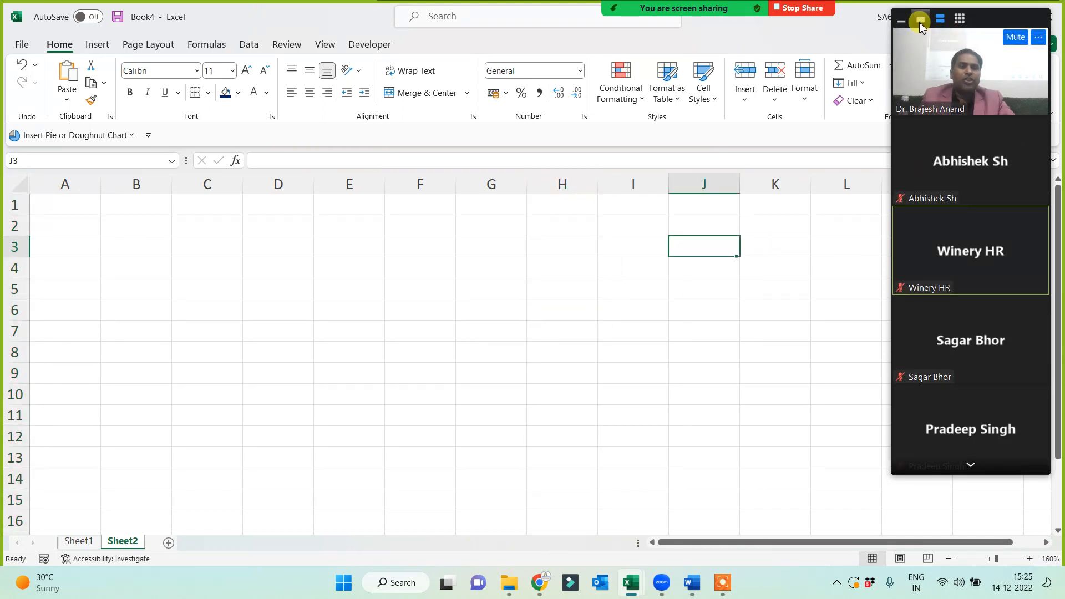
Enter 'Without Ref Funs' in I1 and 'With Ref Funs' in I3, then AutoFit column I.
click(920, 20)
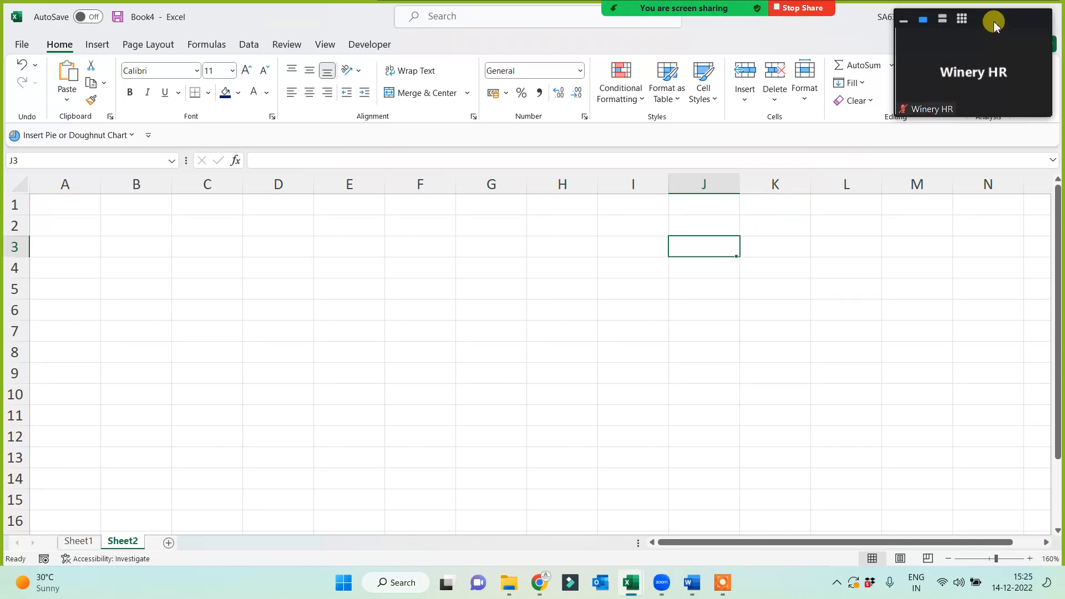
click(619, 208)
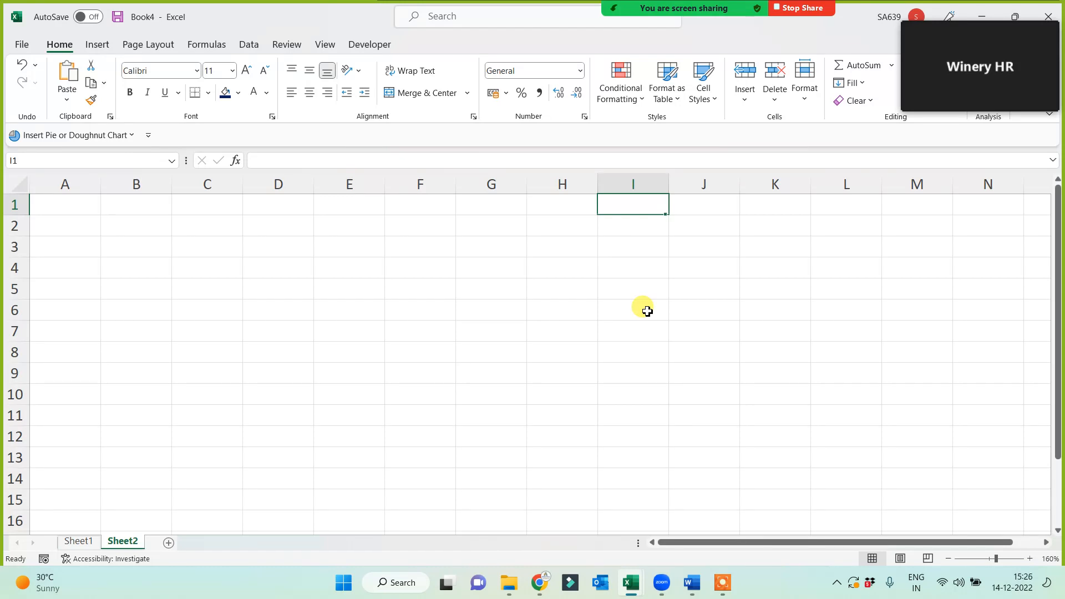
text(Without Ref Fun)
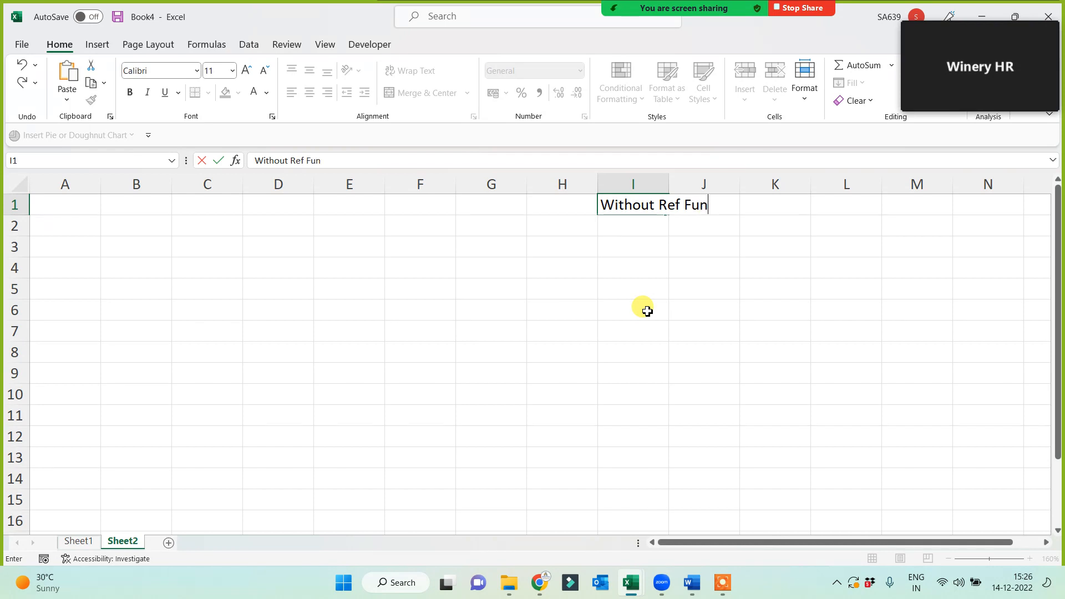
text(s)
key(Return)
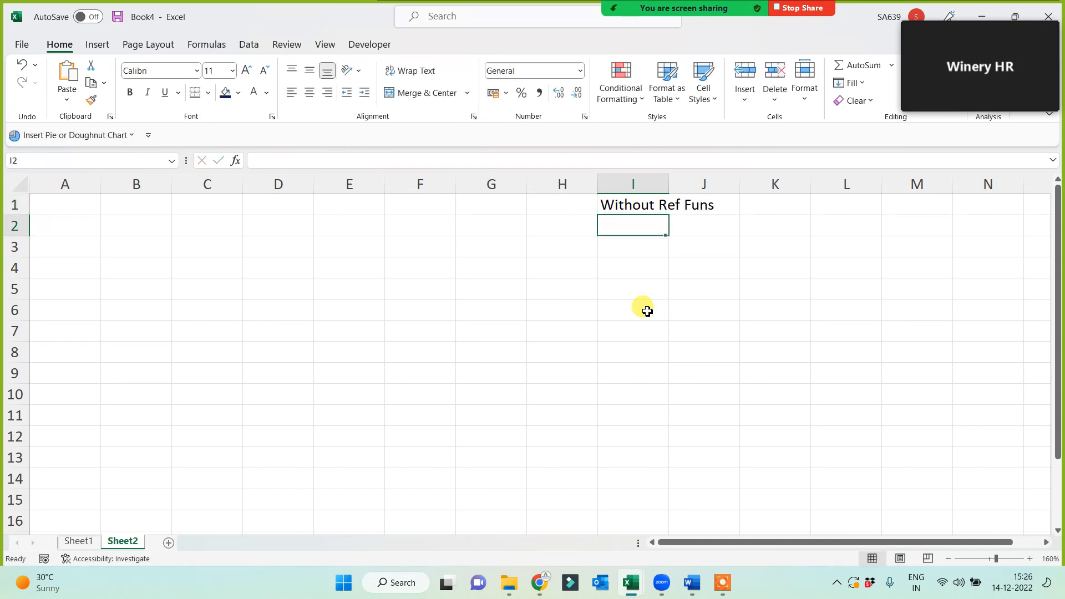
key(Return)
text(With Ref Fun)
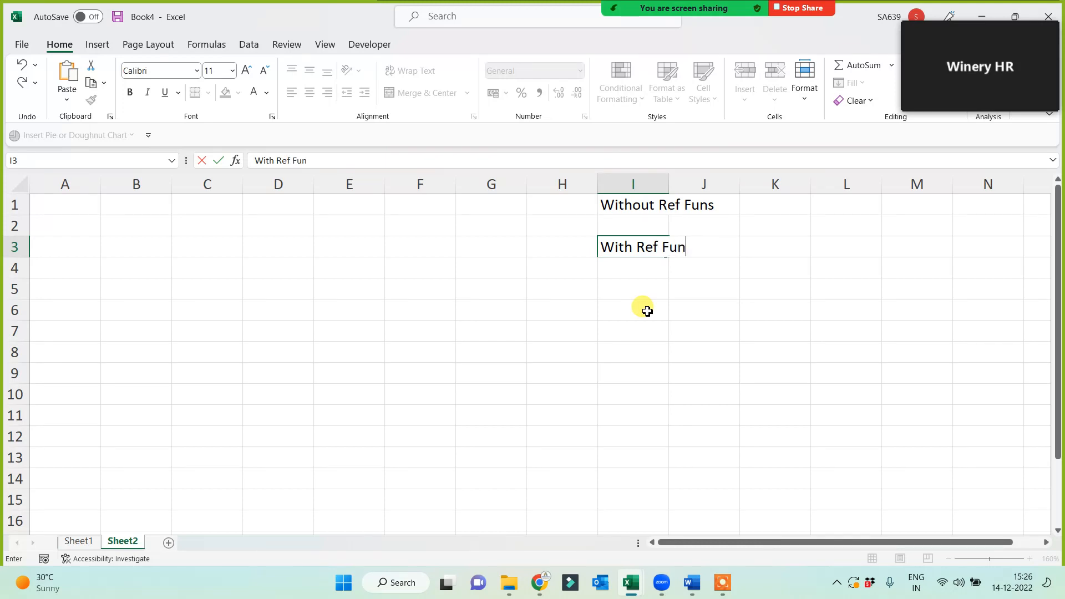
text(s)
click(639, 329)
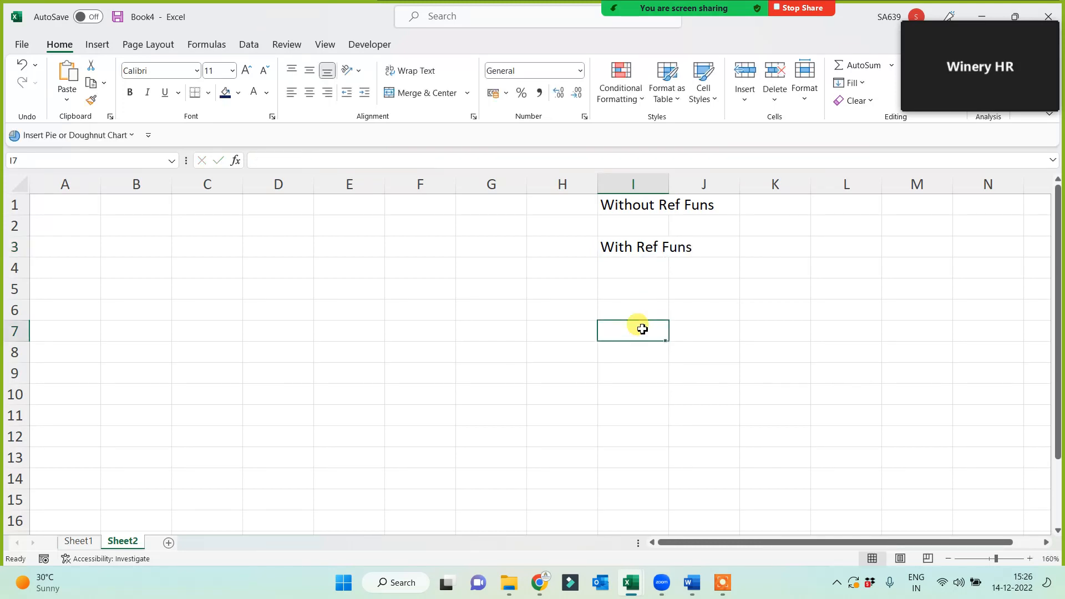
double_click(669, 183)
Give both labels a dark blue fill with white text.
click(653, 206)
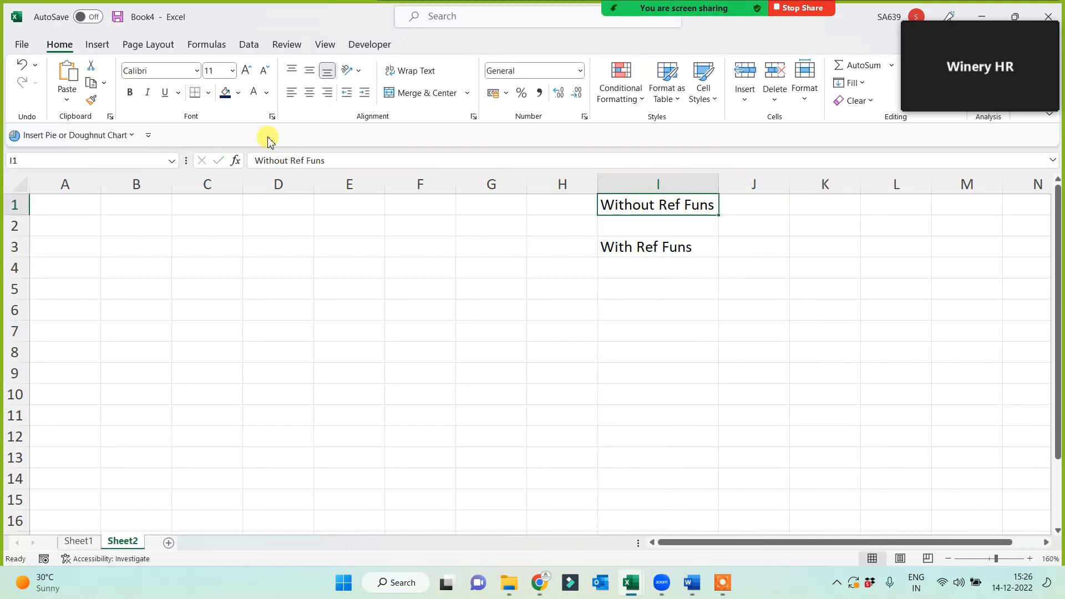
click(224, 94)
click(253, 92)
click(626, 249)
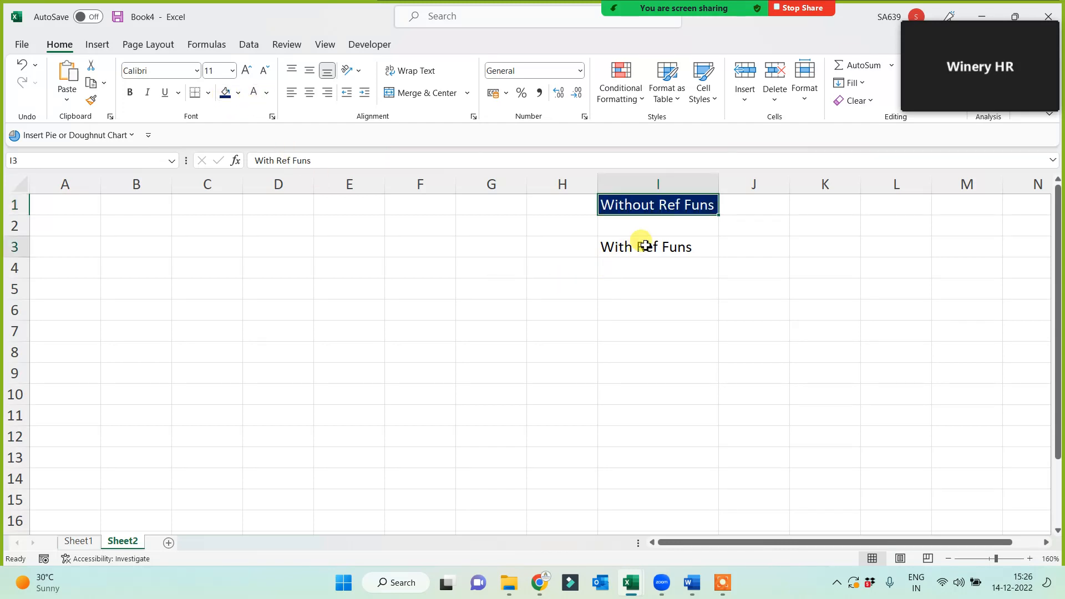
click(223, 93)
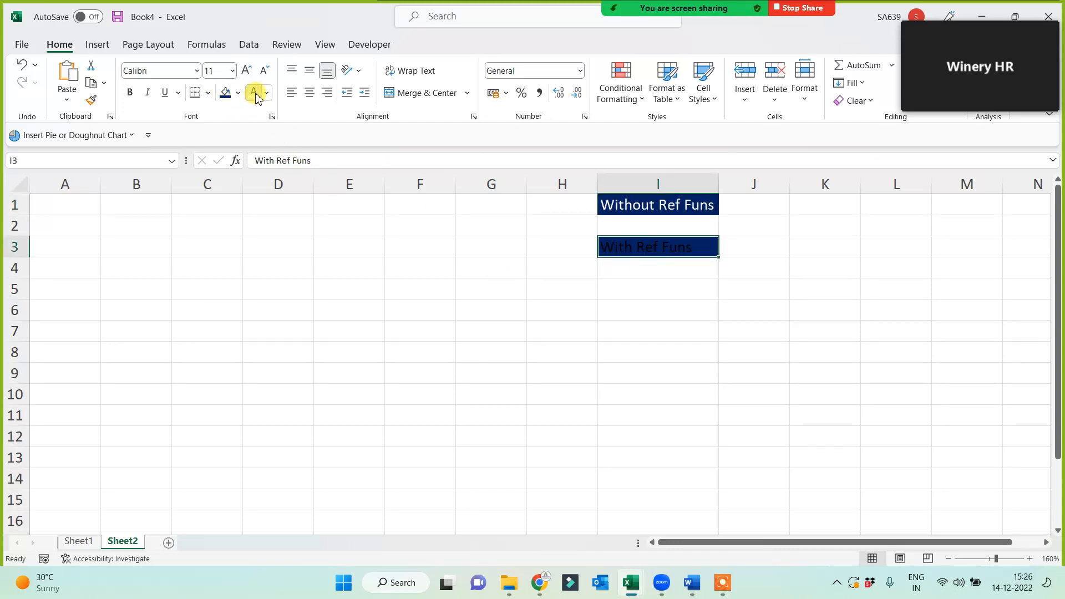
click(253, 92)
click(555, 308)
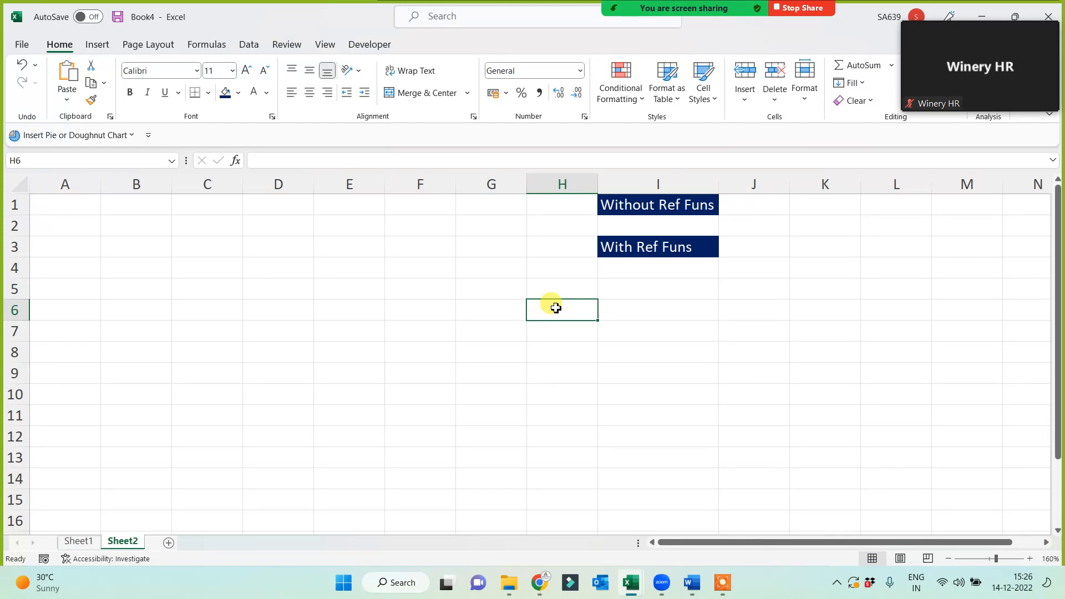
Enter 1% in J1 and 99% in J3.
scroll(638, 355, up, 2)
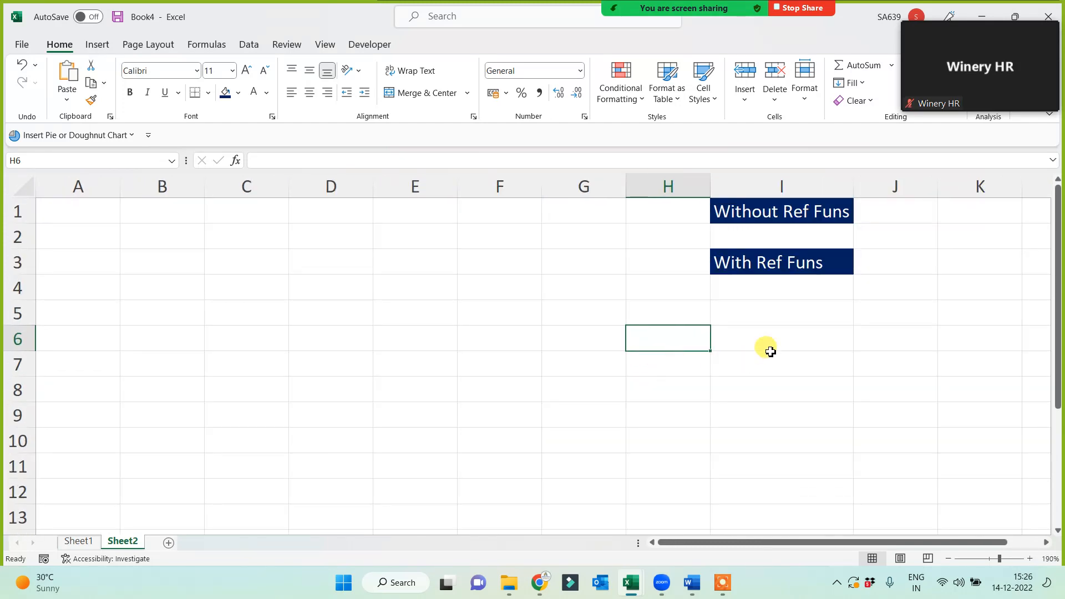
click(803, 211)
click(774, 306)
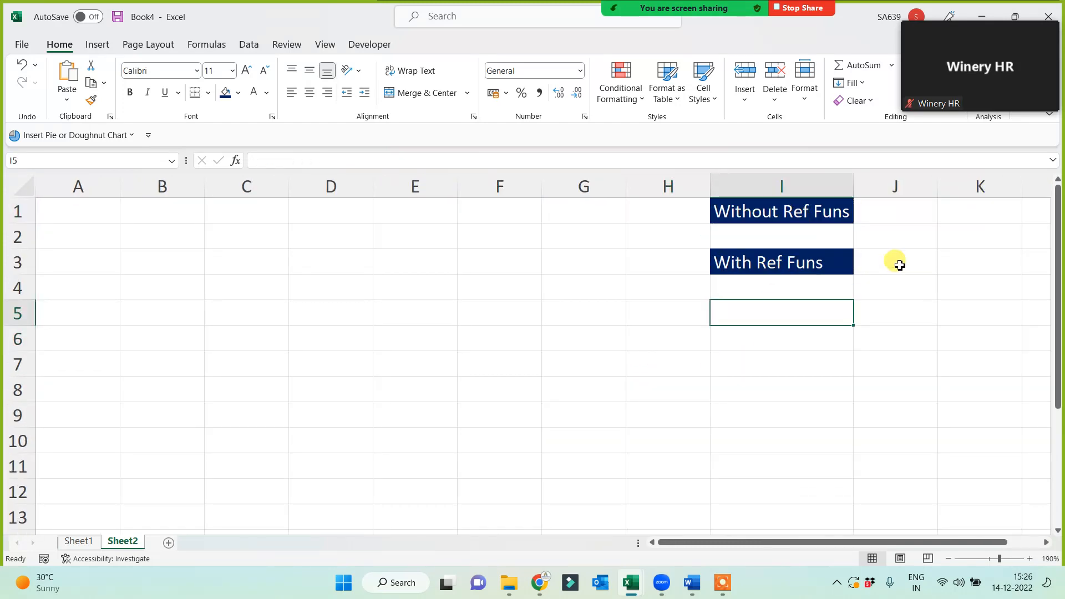
click(895, 211)
text(1)
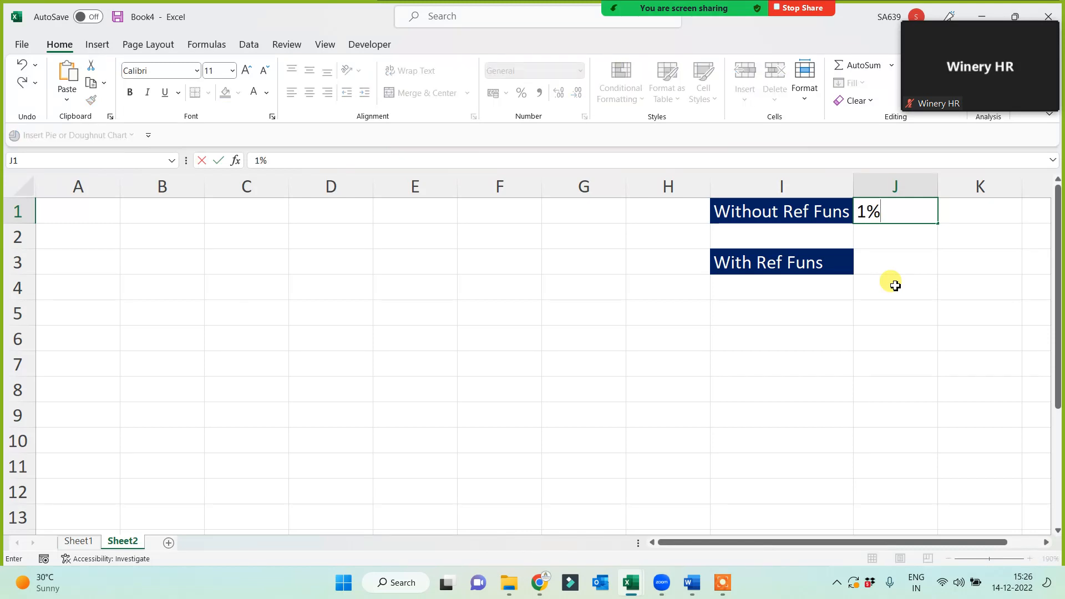
click(863, 312)
click(892, 266)
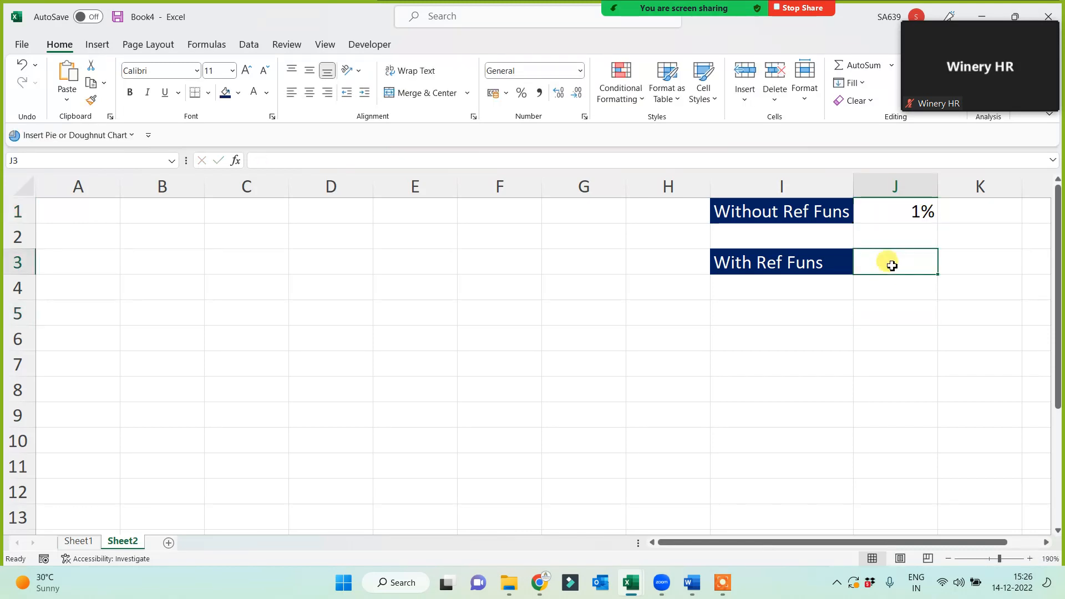
text(99)
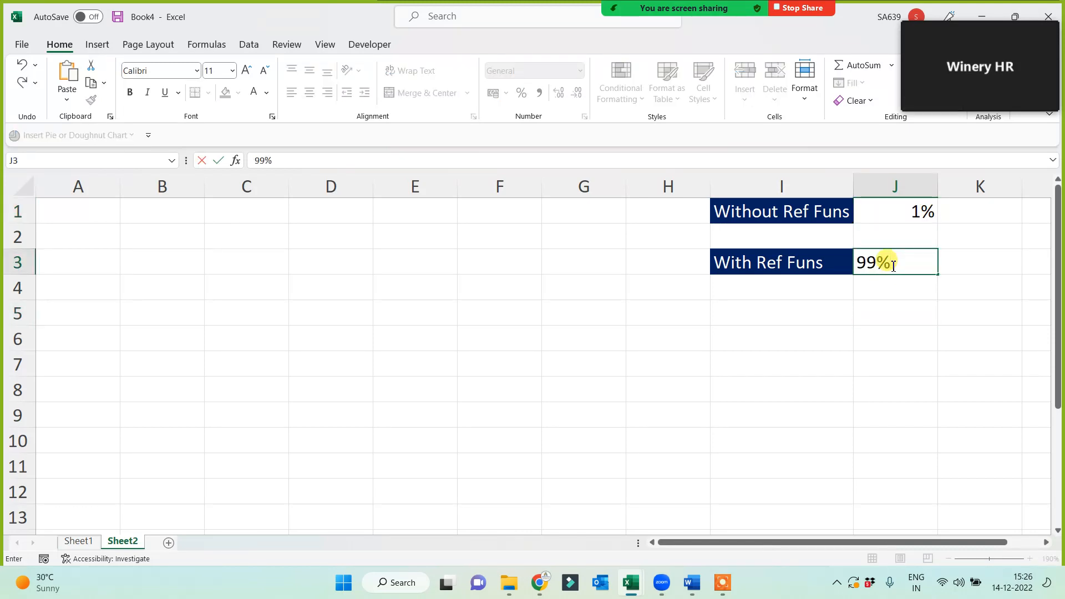
click(827, 363)
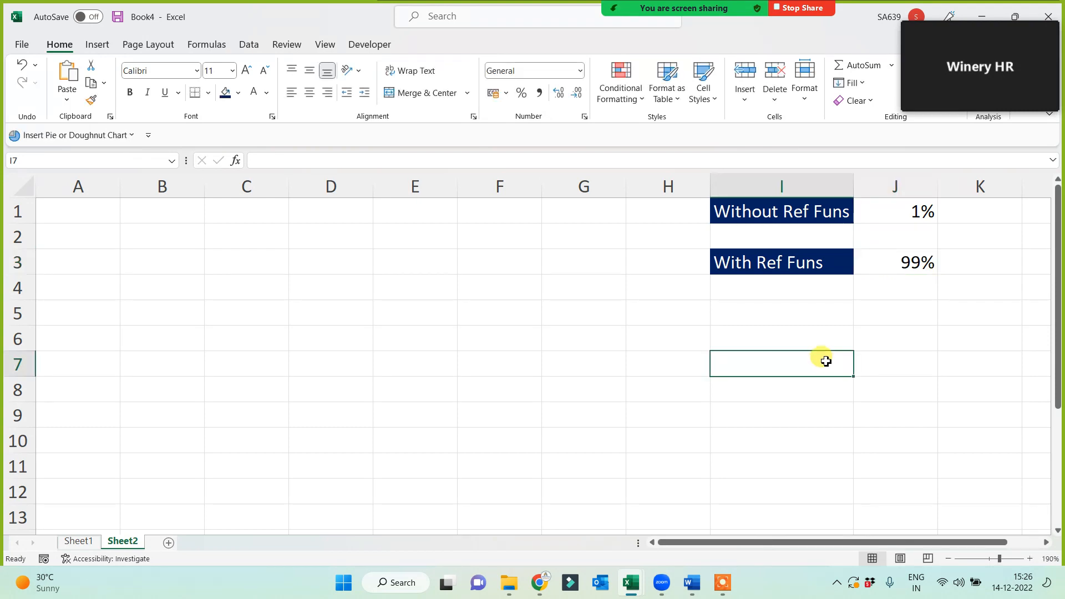
Point out both labels with their 1% and 99% values, ending on Without Ref Funs.
click(758, 208)
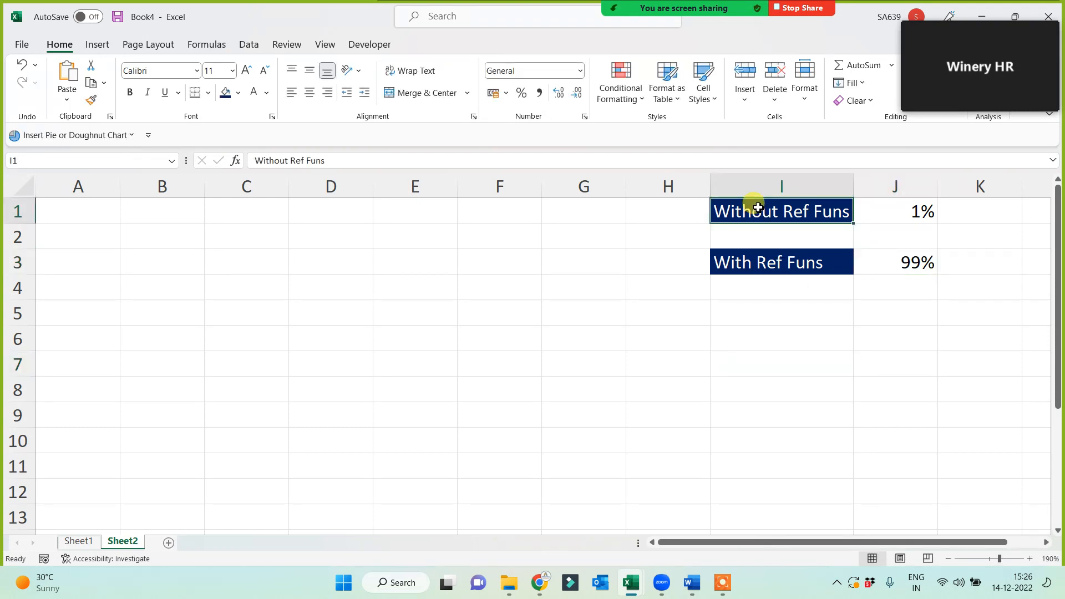
click(750, 265)
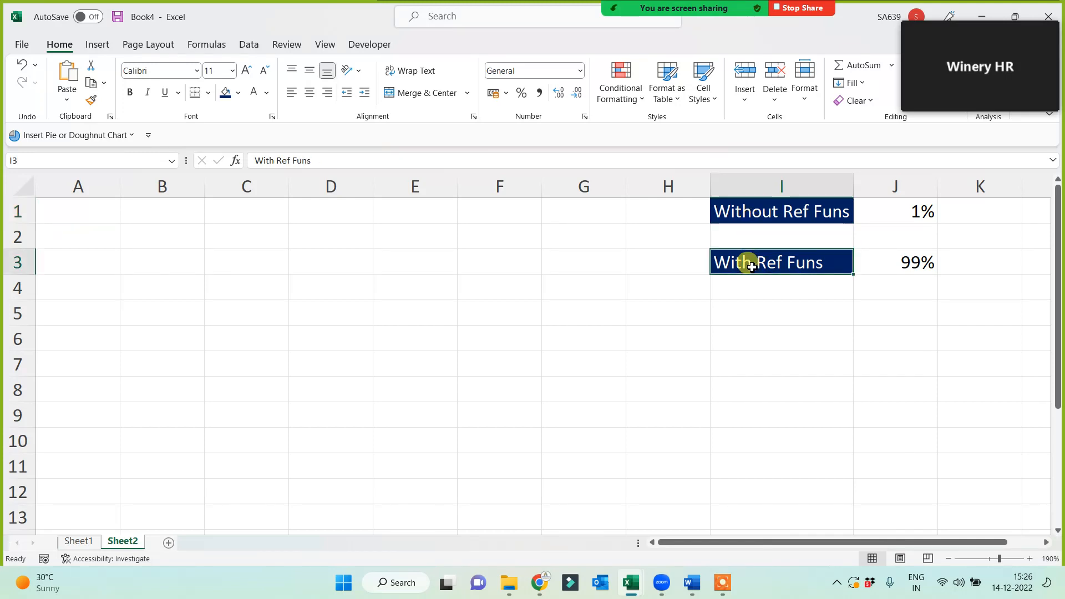
click(769, 209)
click(899, 215)
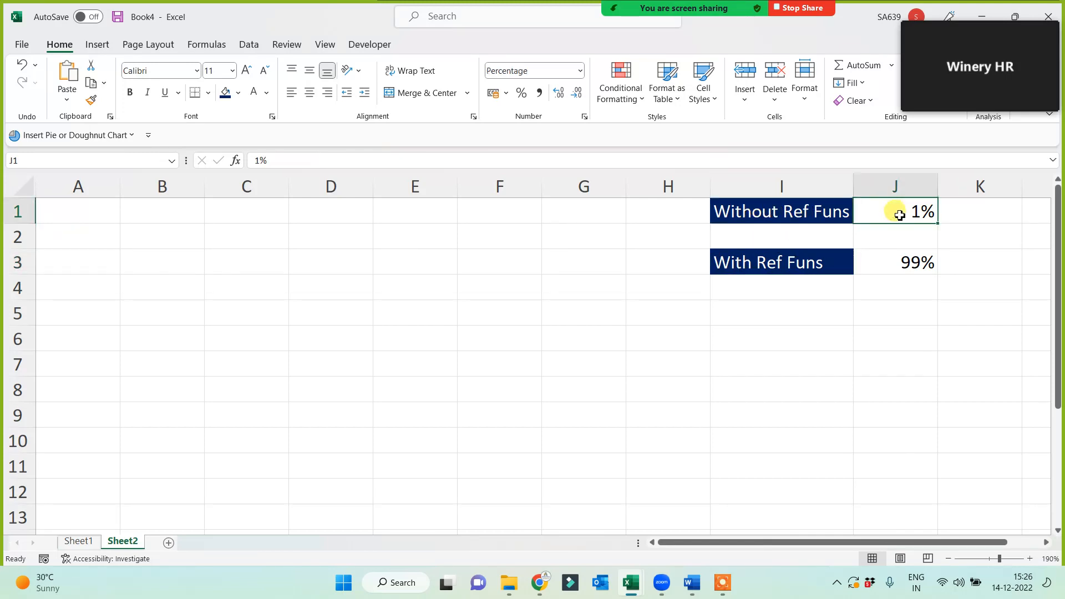
click(898, 256)
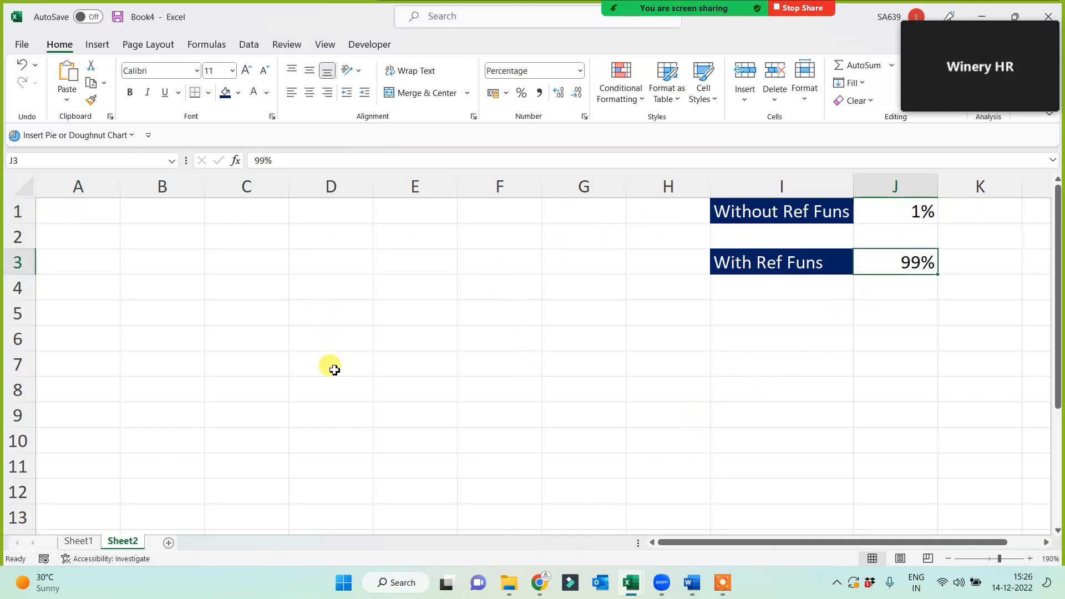
click(756, 210)
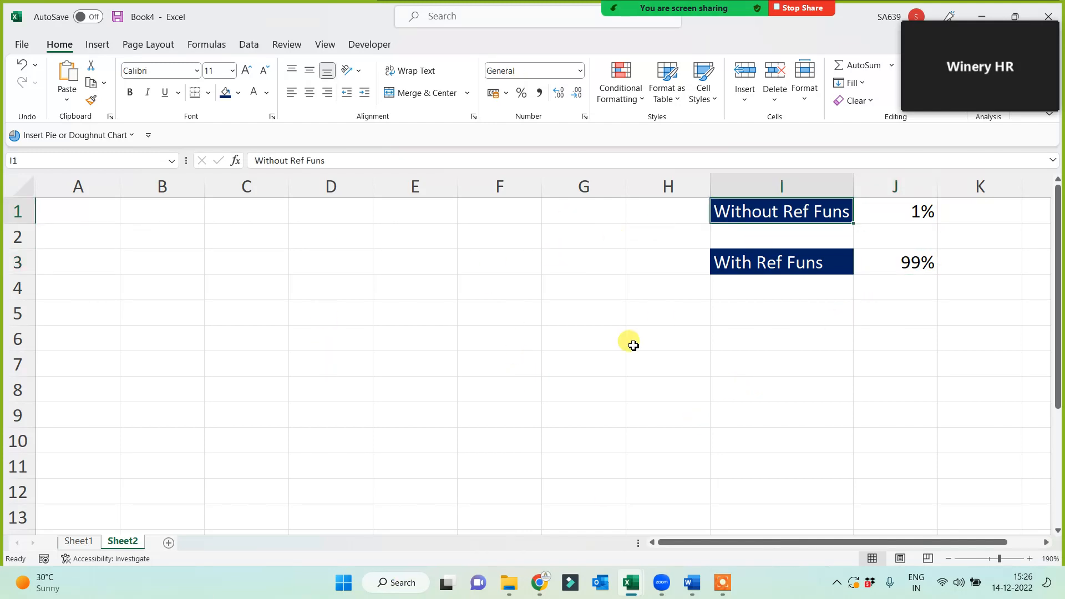
Copy the styled Without Ref Funs label into B1 and AutoFit column B.
key(ctrl+c)
click(188, 207)
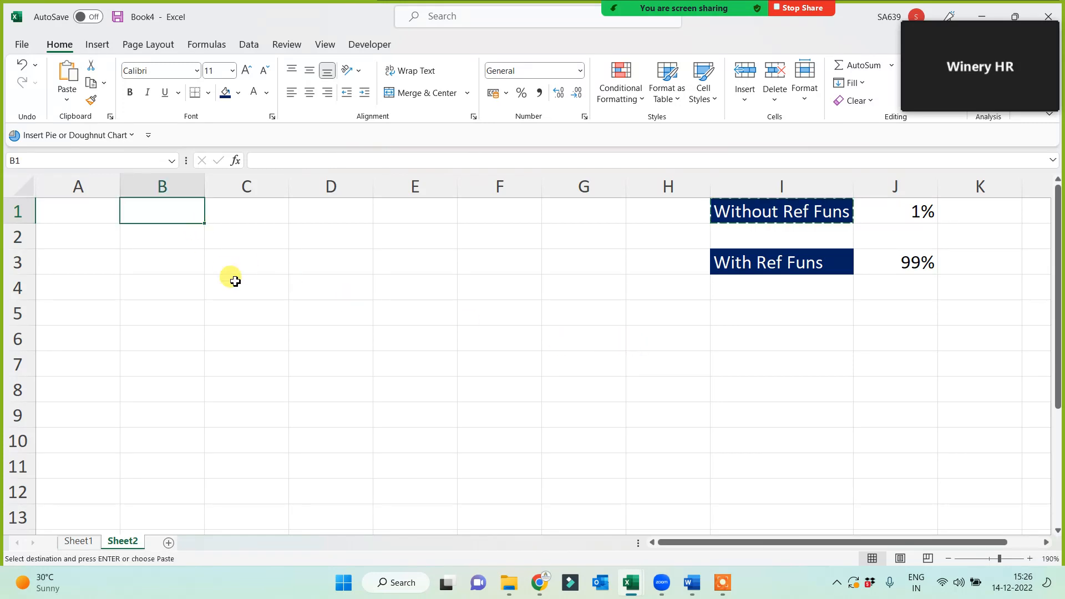
key(ctrl+v)
double_click(204, 186)
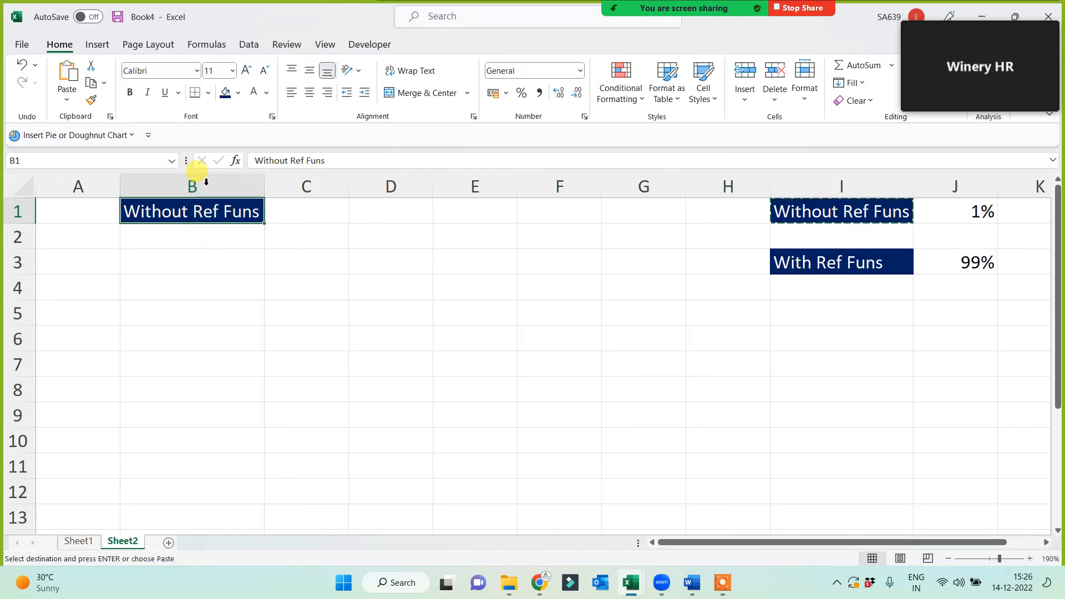
click(197, 292)
List Today, Now, PI, Row, Column and Rand down A3:A8.
click(66, 255)
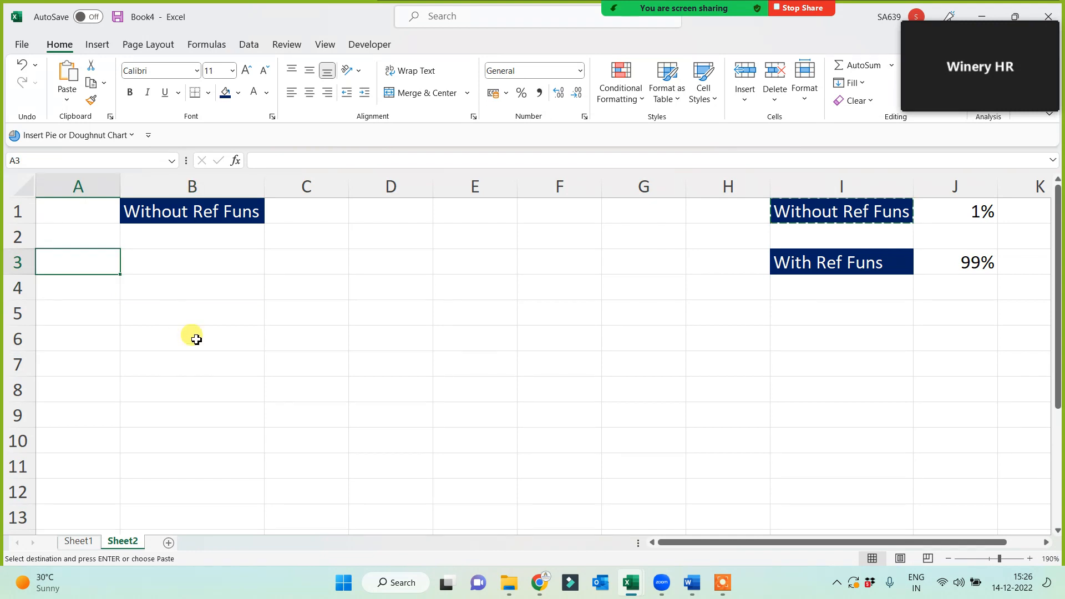
text(Today)
key(Return)
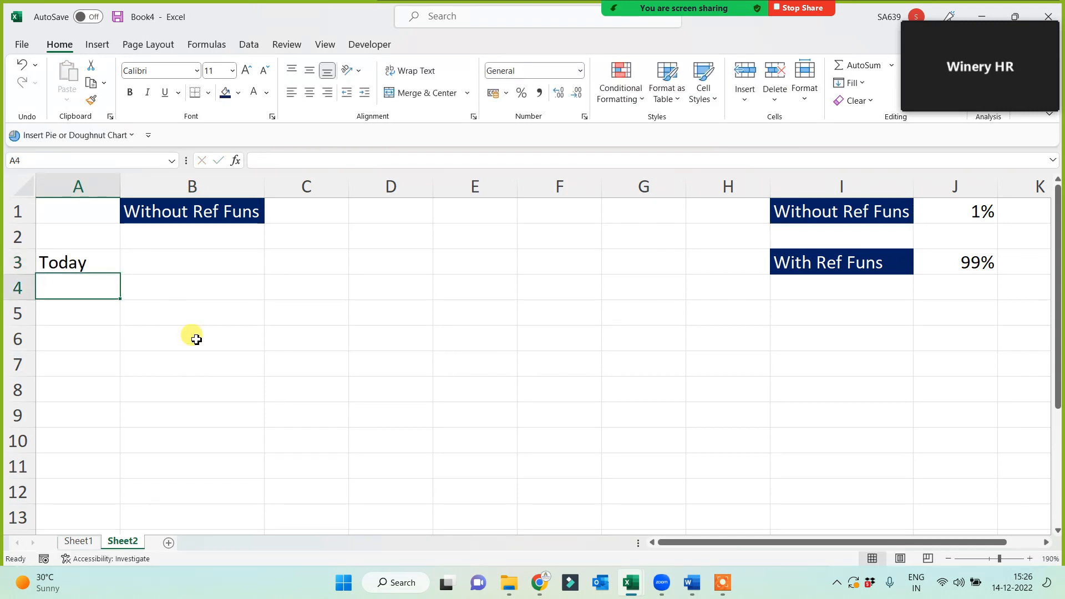
text(Now)
key(Return)
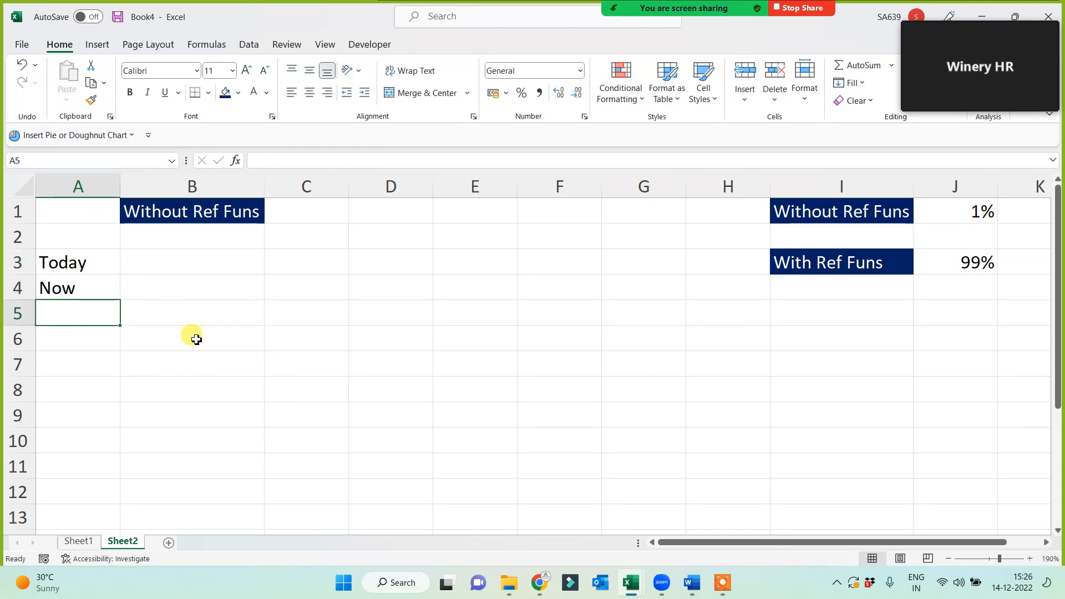
text(PI)
key(Return)
text(Row)
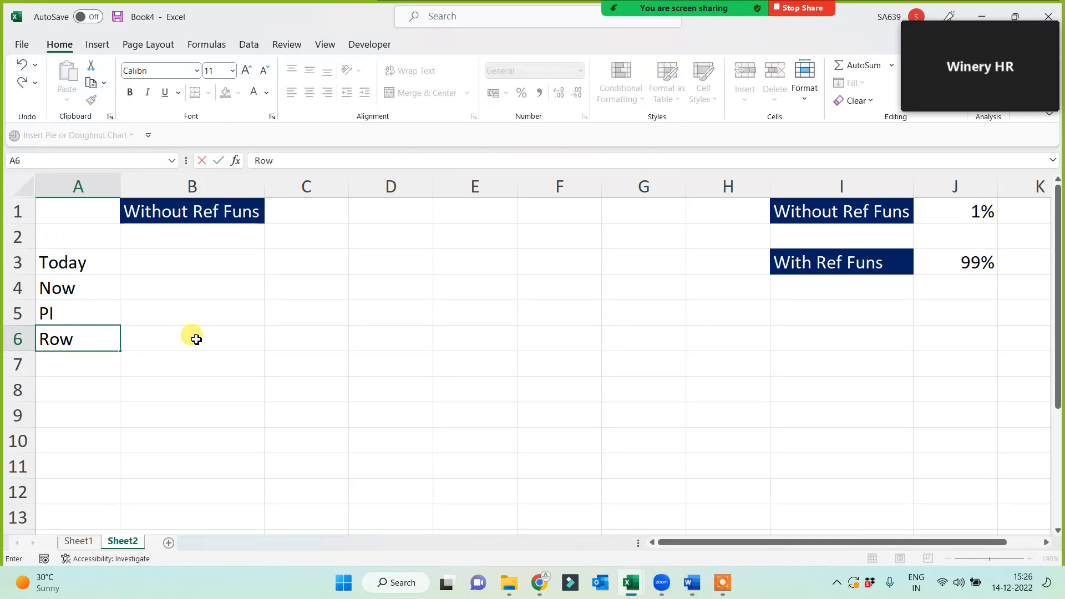
key(Return)
text(Column)
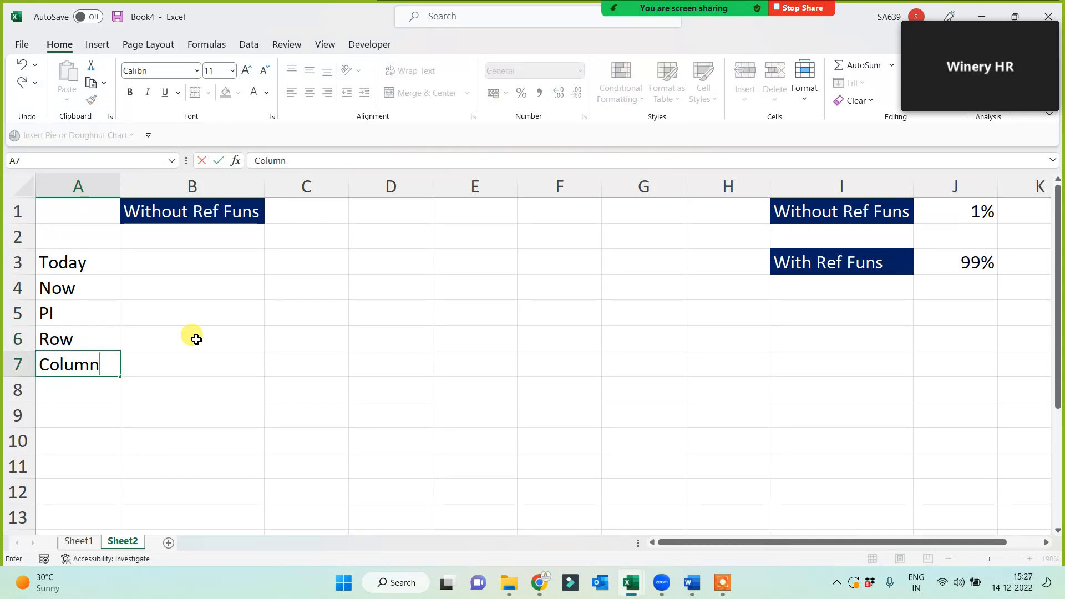
key(Return)
text(Rand)
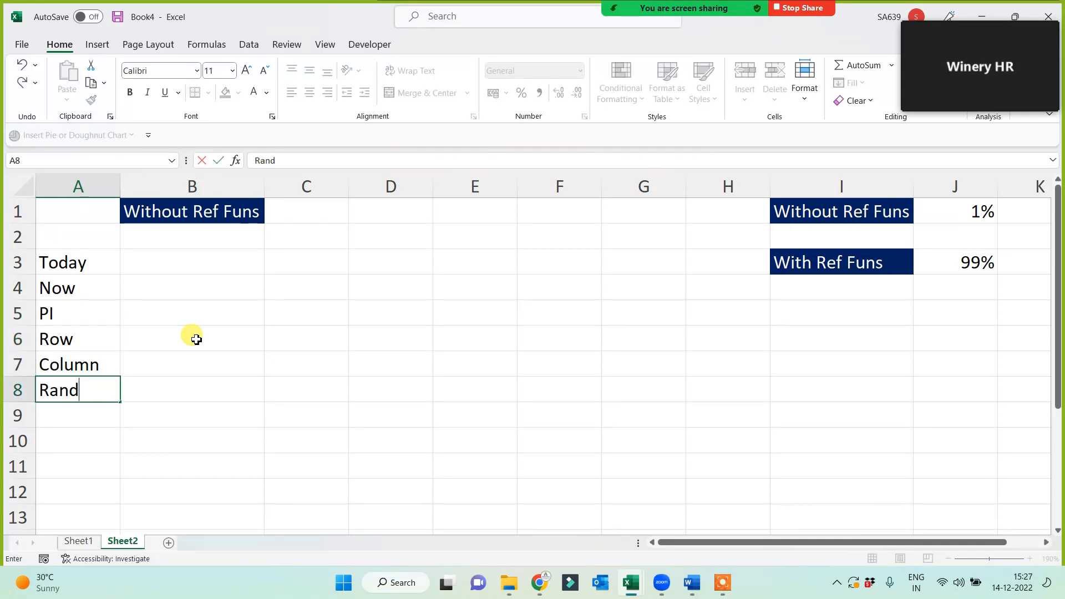
click(196, 340)
click(106, 269)
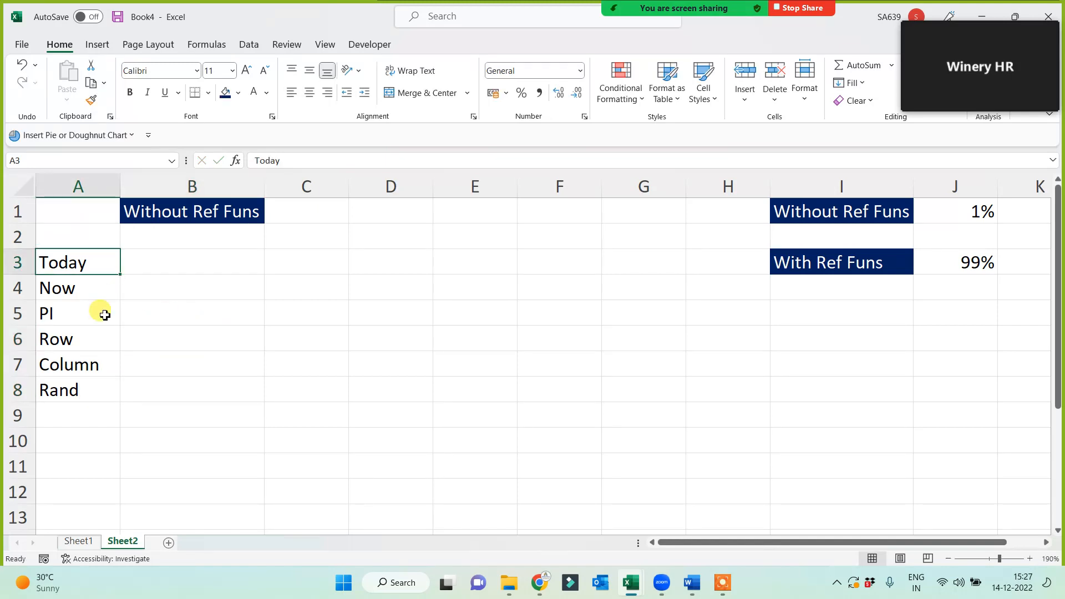
Fill A3:A8 yellow and give every cell a border.
shift+click(88, 391)
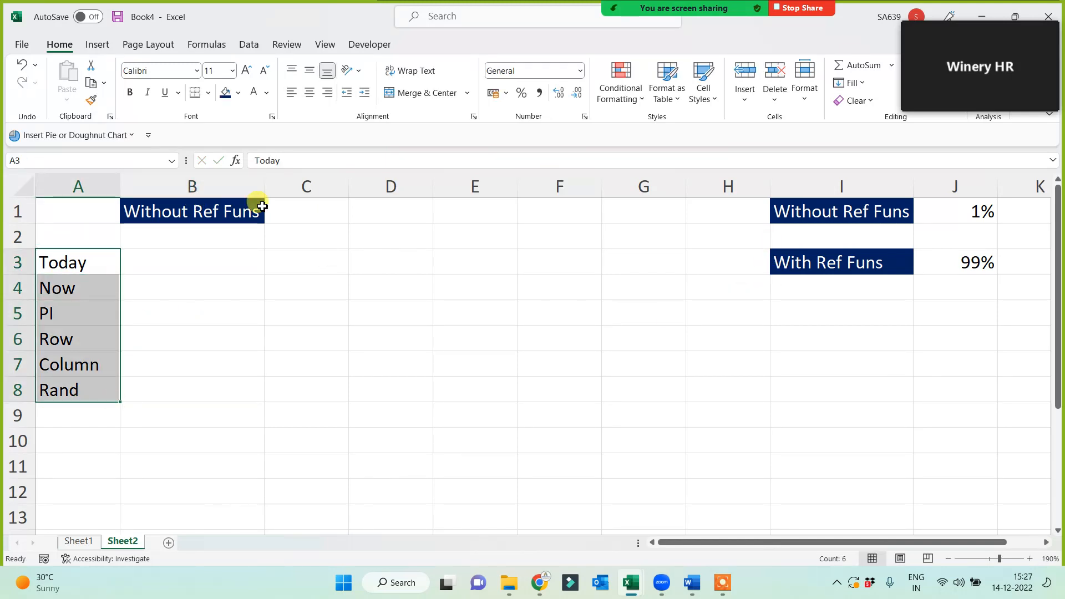
click(239, 93)
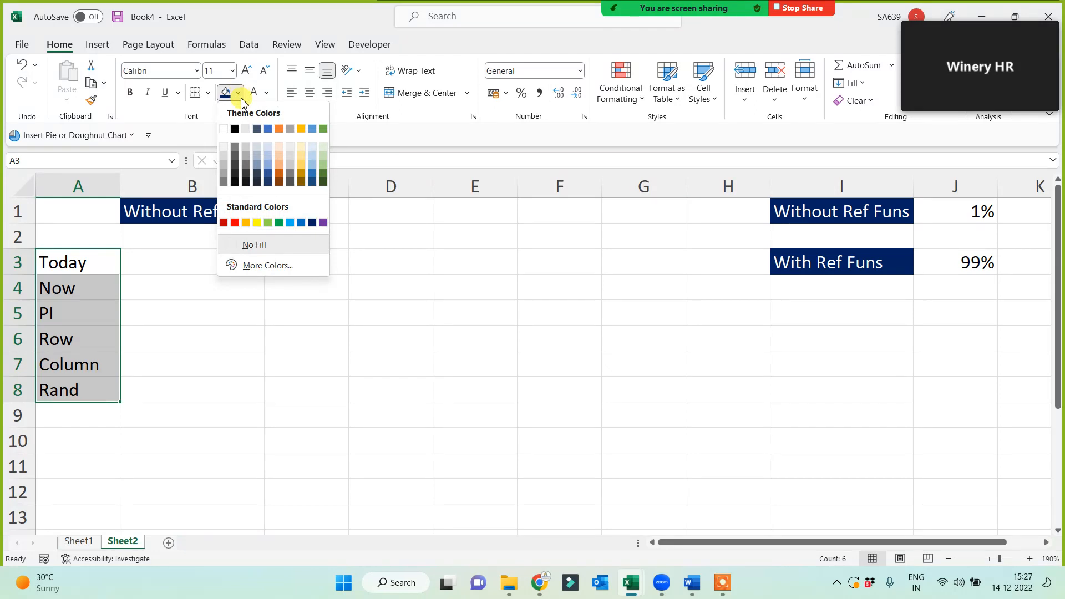
click(257, 222)
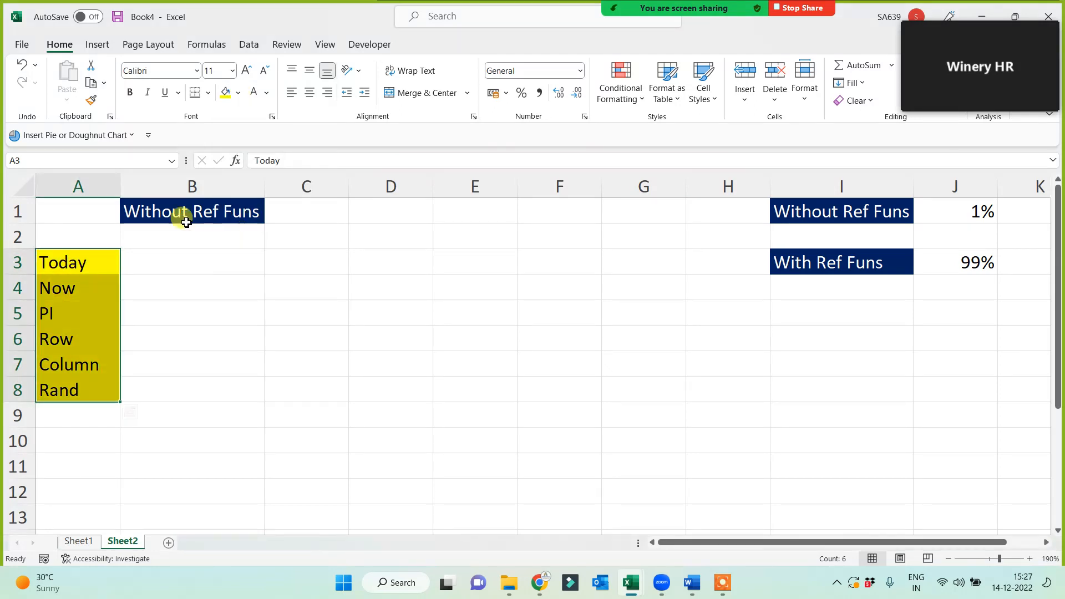
click(208, 93)
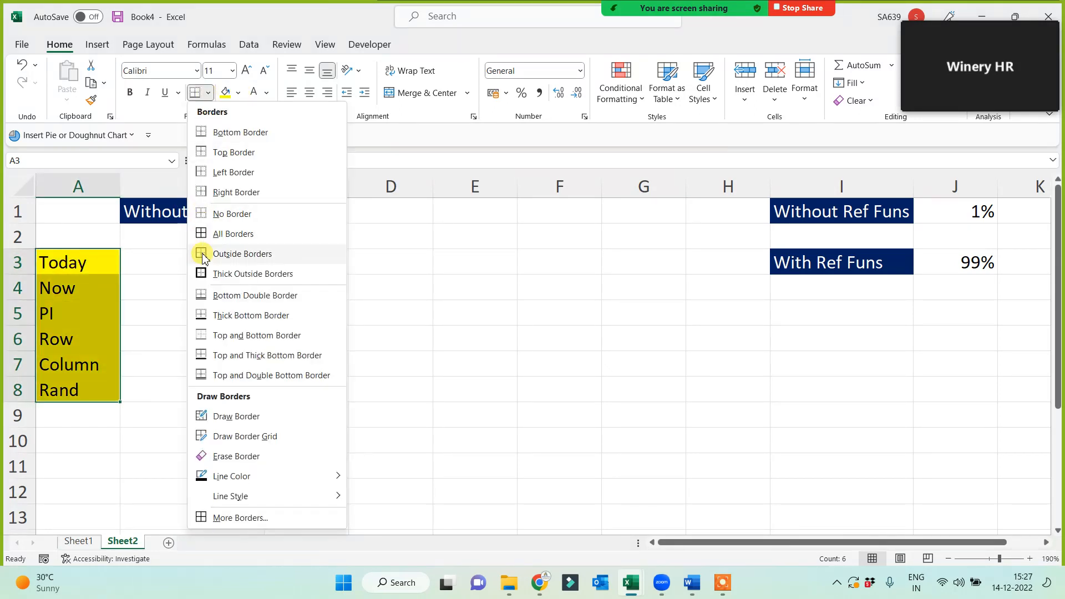
click(203, 234)
click(182, 334)
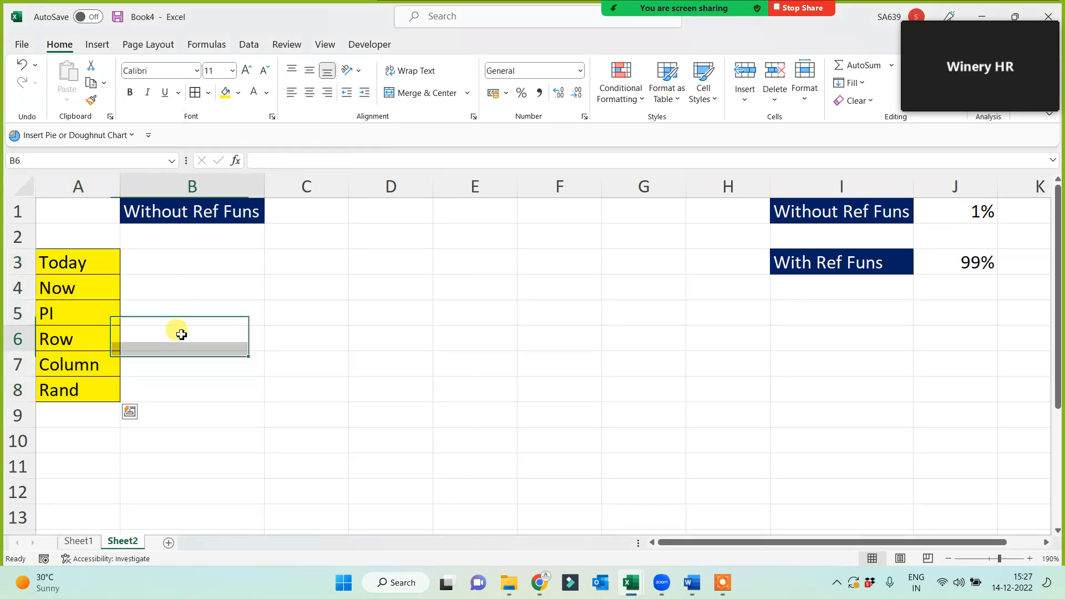
Make the Today through Rand labels bold.
drag(52, 266, 76, 382)
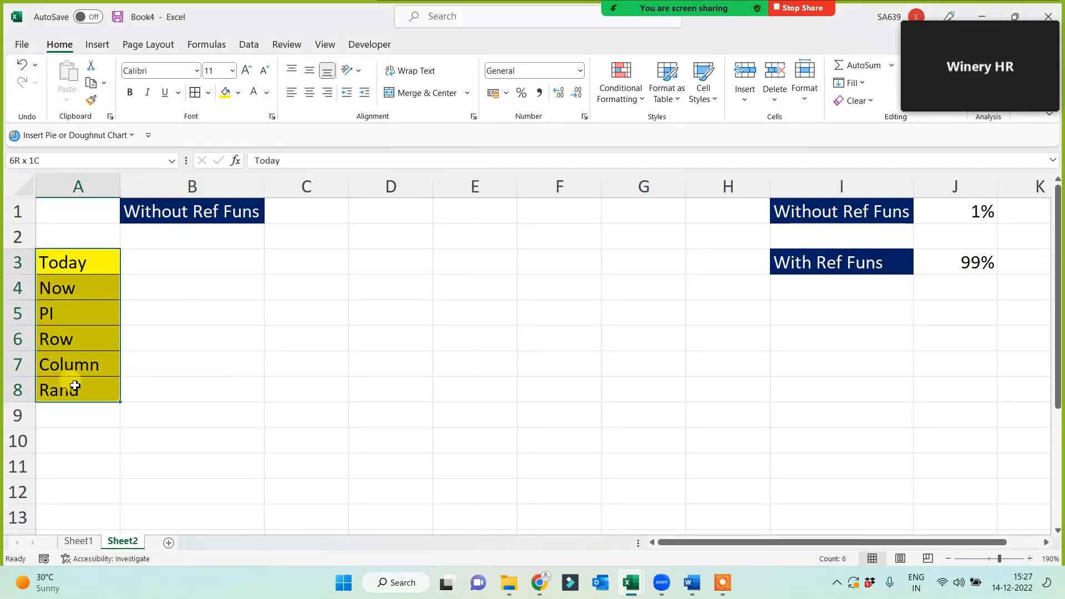
click(130, 92)
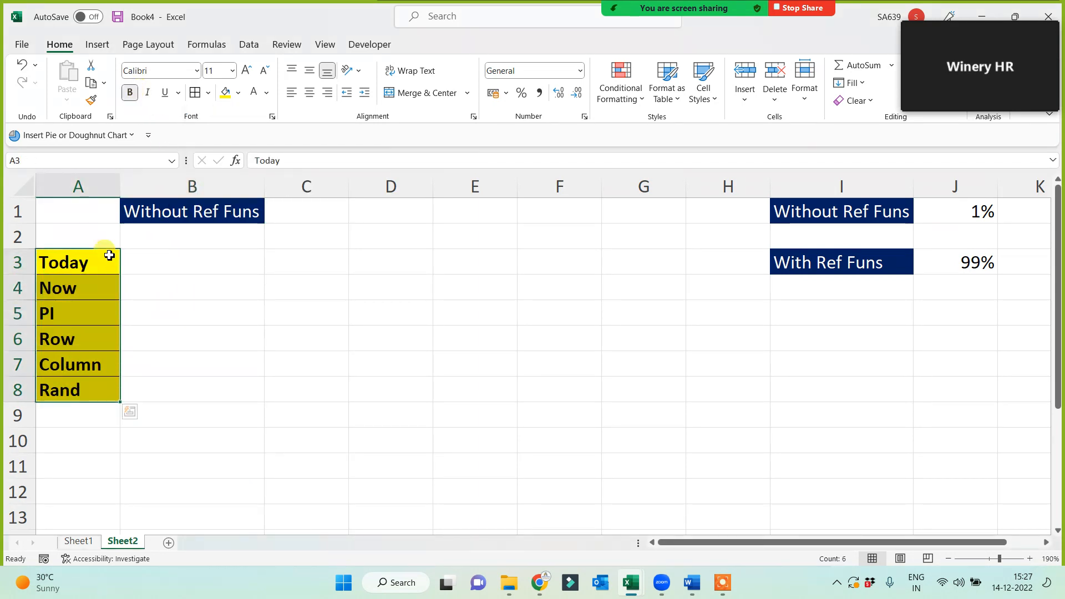
click(209, 310)
drag(90, 257, 81, 394)
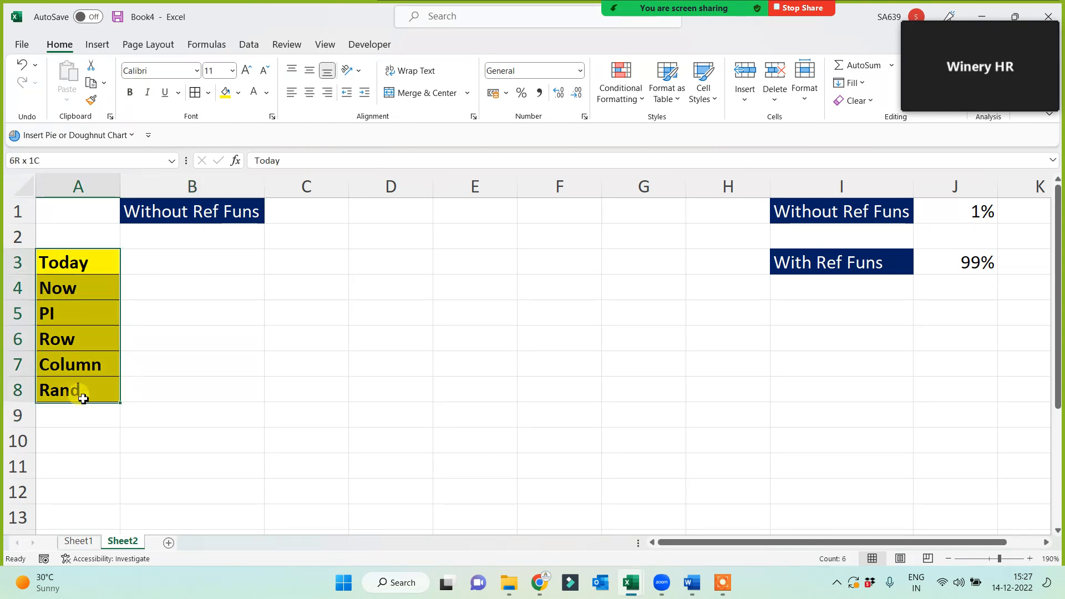
click(203, 365)
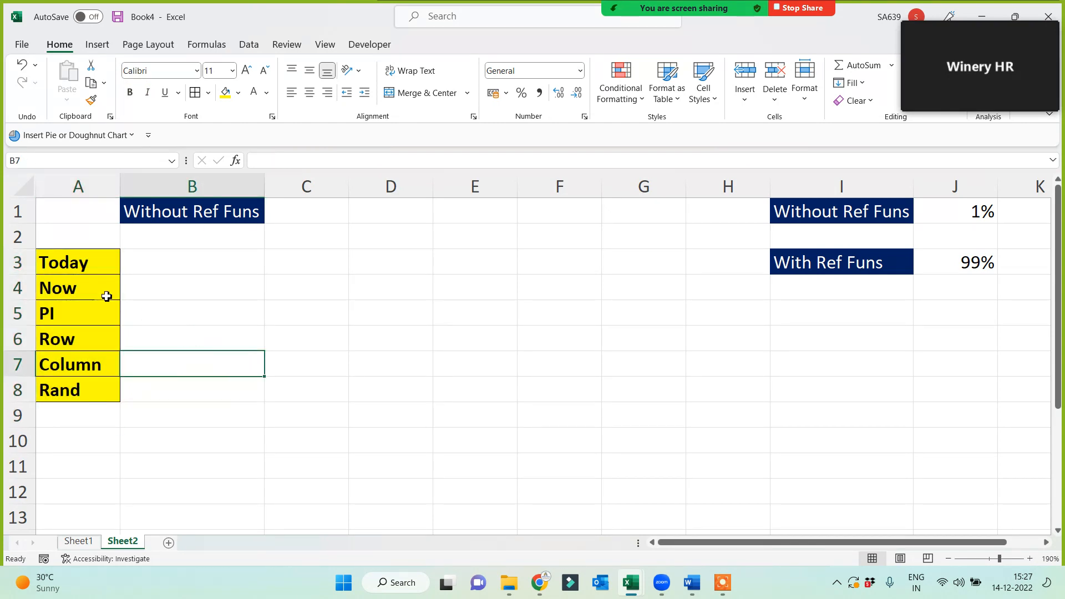
drag(98, 264, 83, 400)
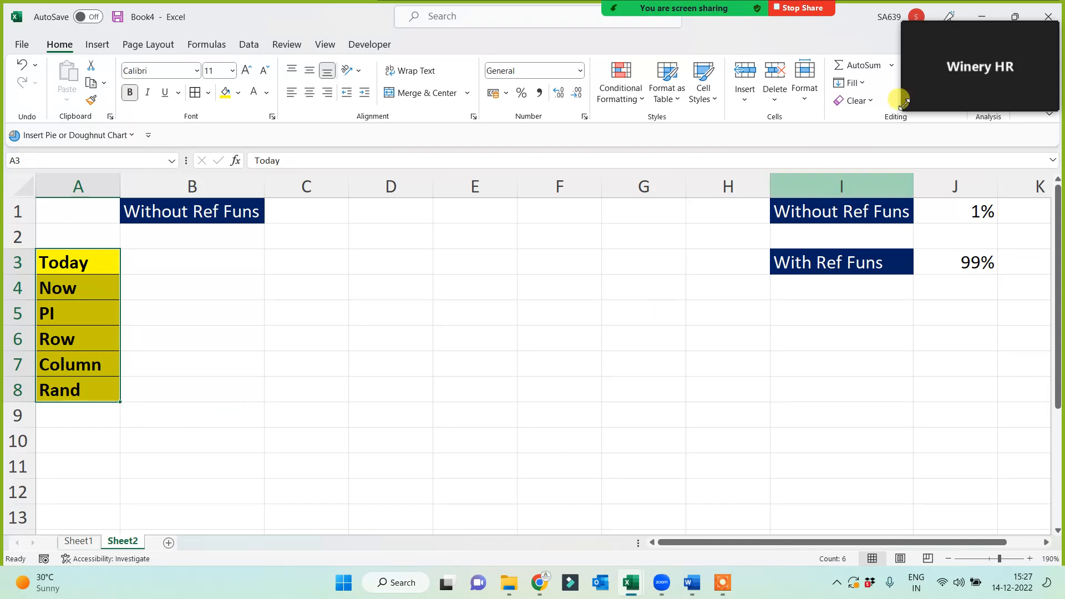
Reselect the labels, check the B1 heading, and move to B3 beside Today.
mouse_move(944, 31)
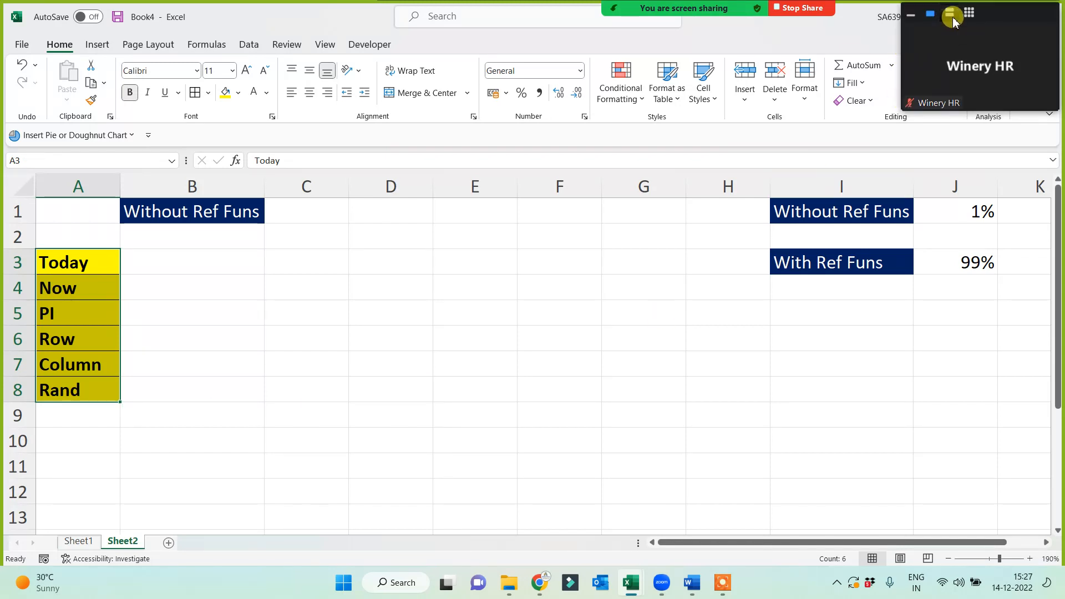
click(951, 16)
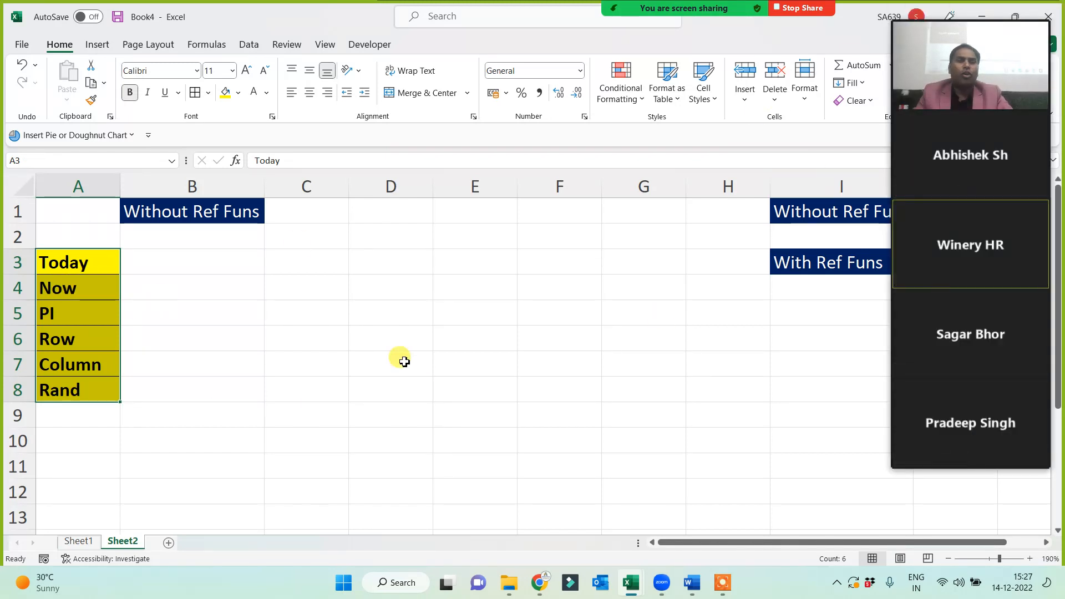
mouse_move(983, 33)
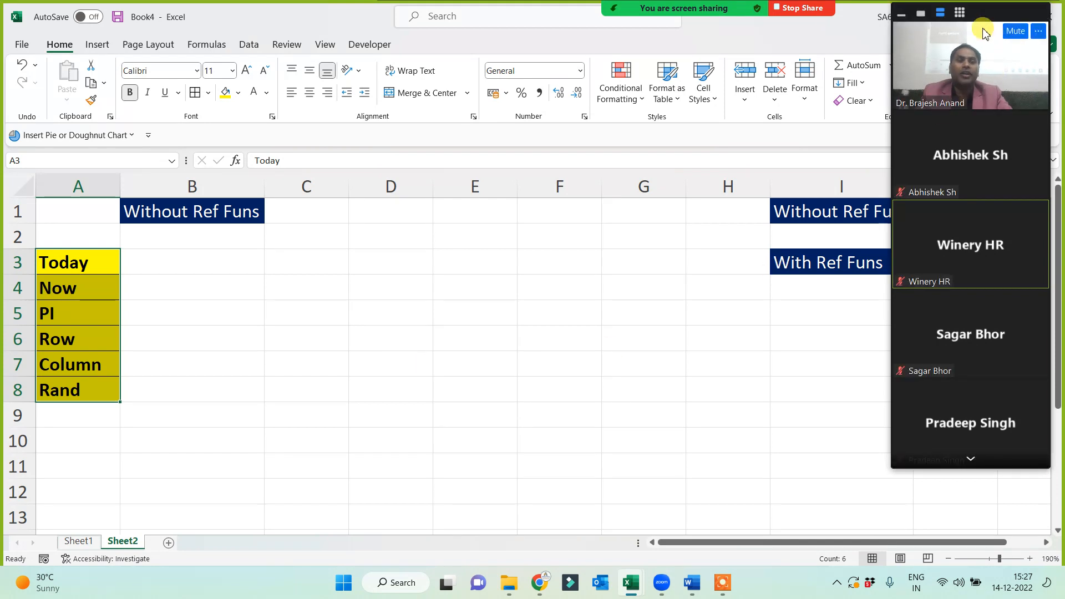
click(921, 13)
click(330, 331)
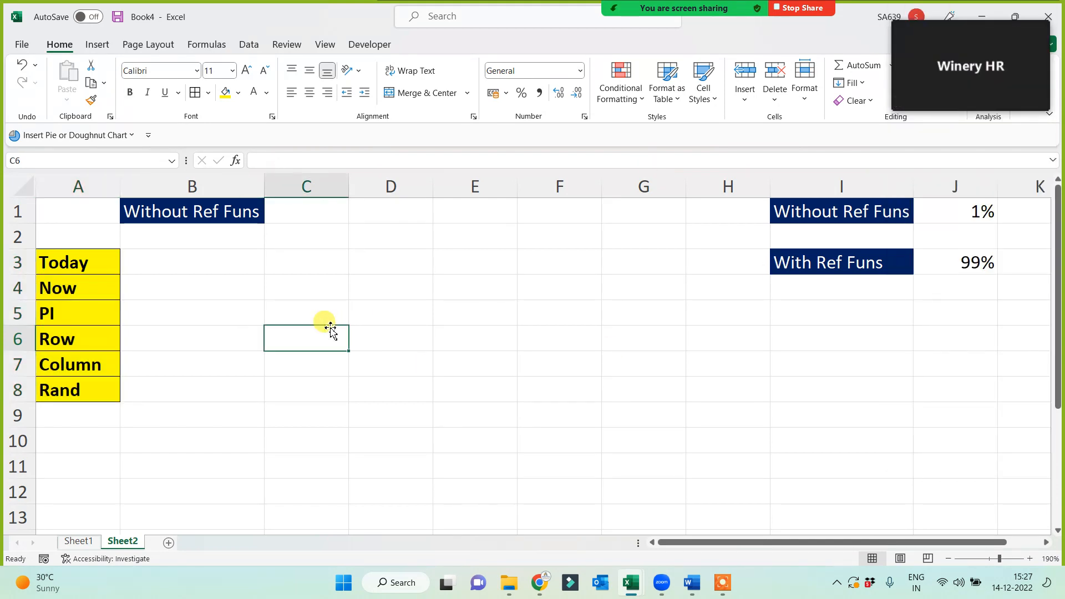
click(553, 356)
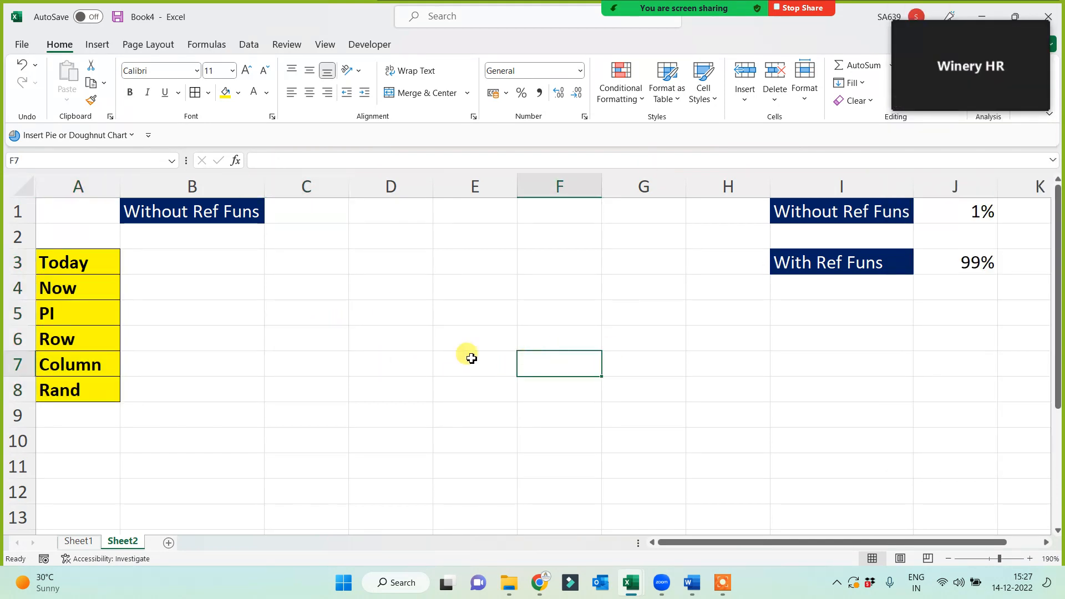
drag(100, 262, 88, 380)
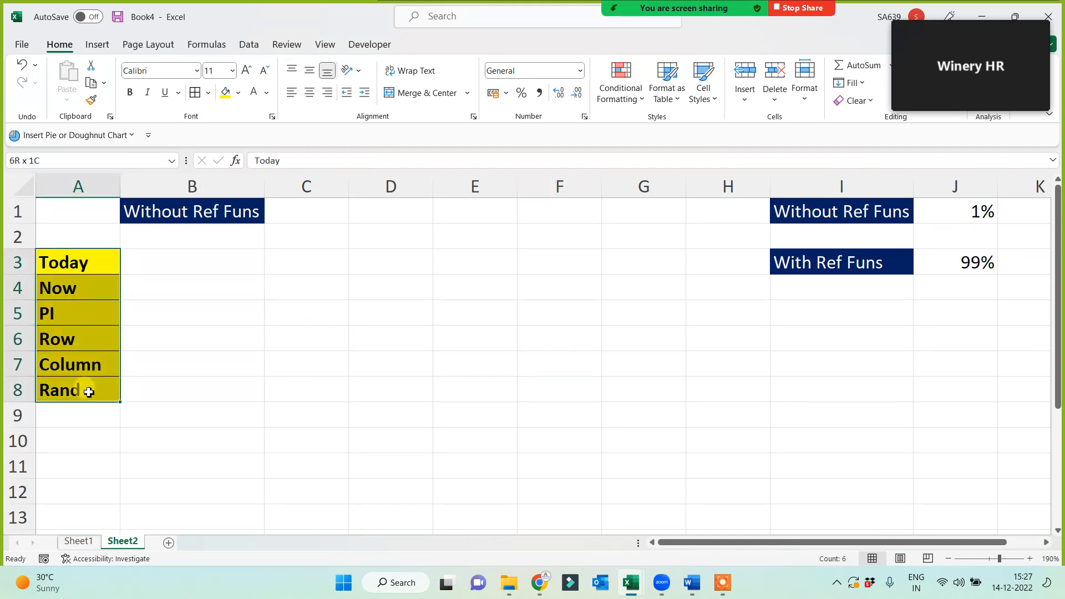
click(178, 218)
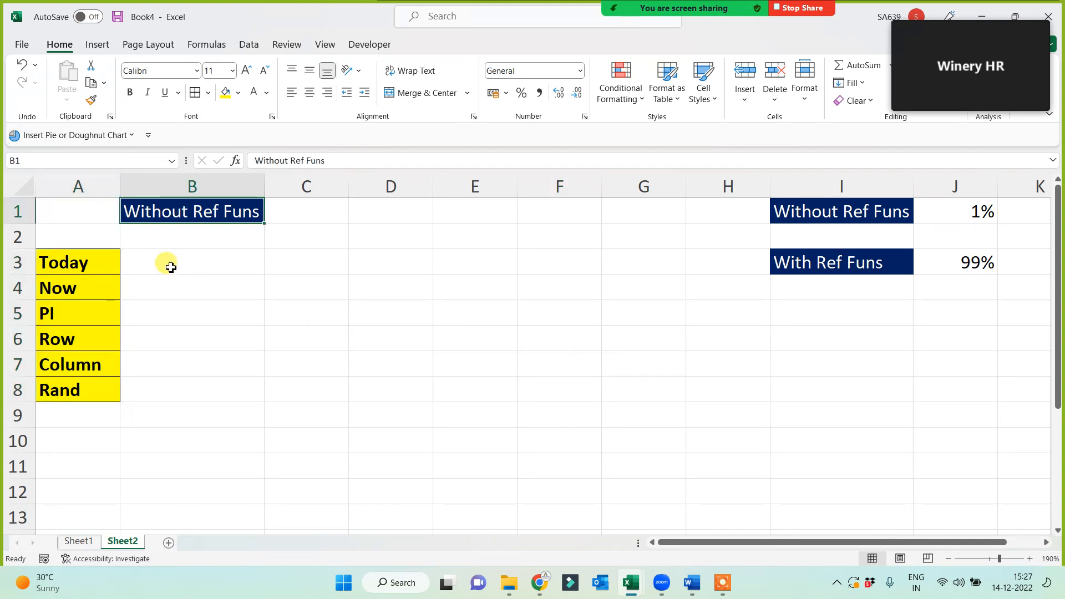
click(167, 264)
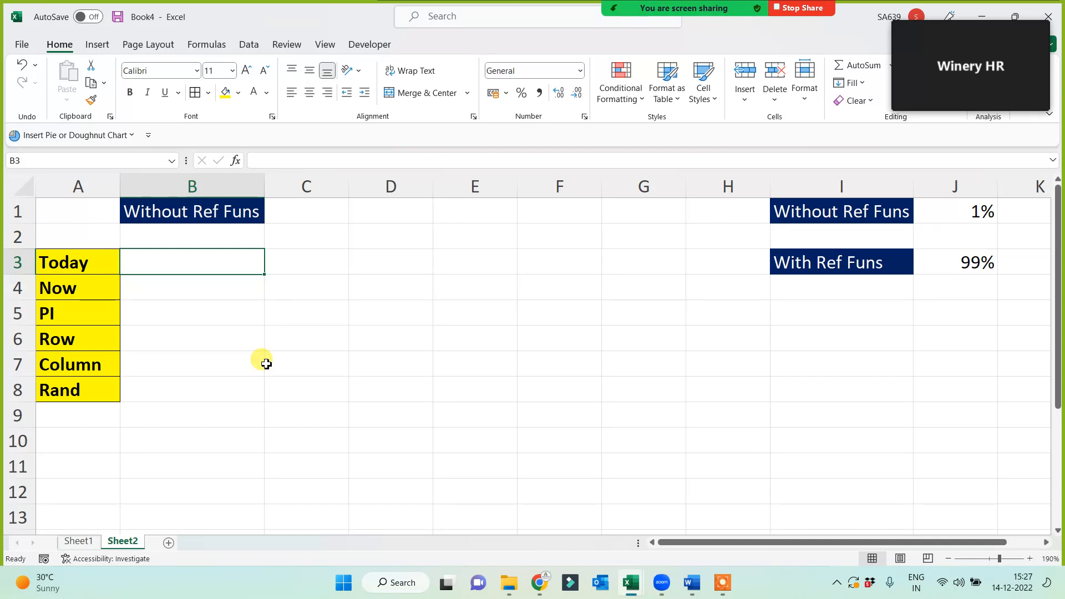
Enter =TODAY() in B3, =NOW() in B4 and =PI() in B5.
text(=)
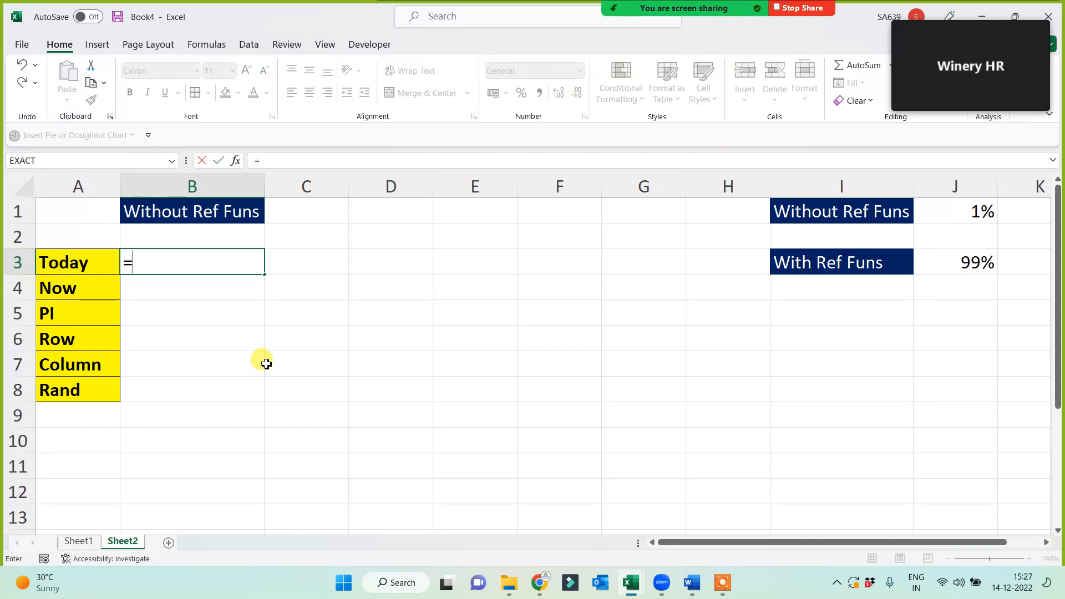
text(today)
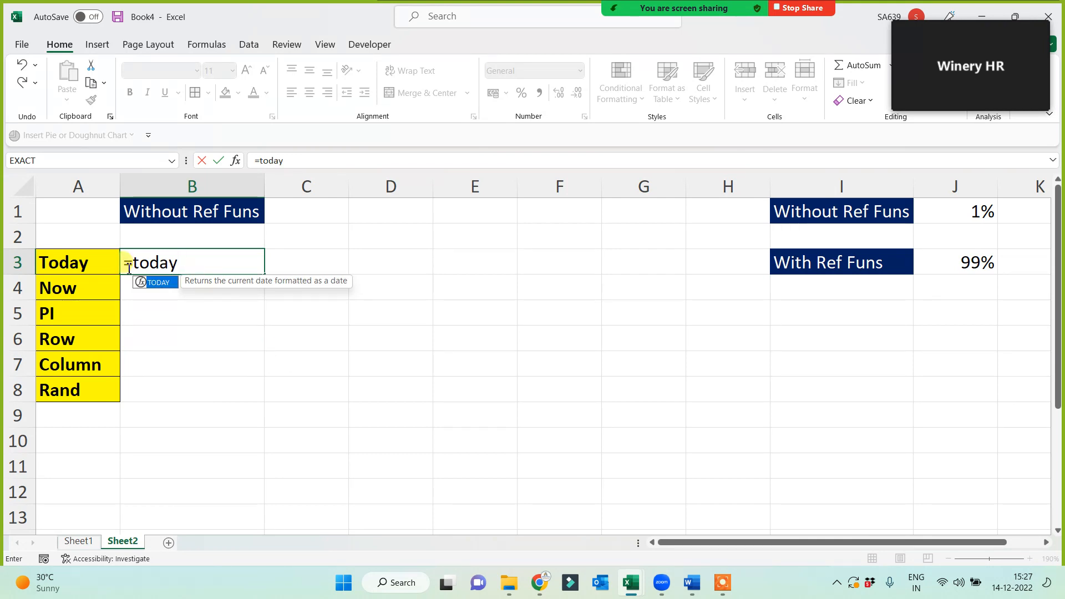
text(()
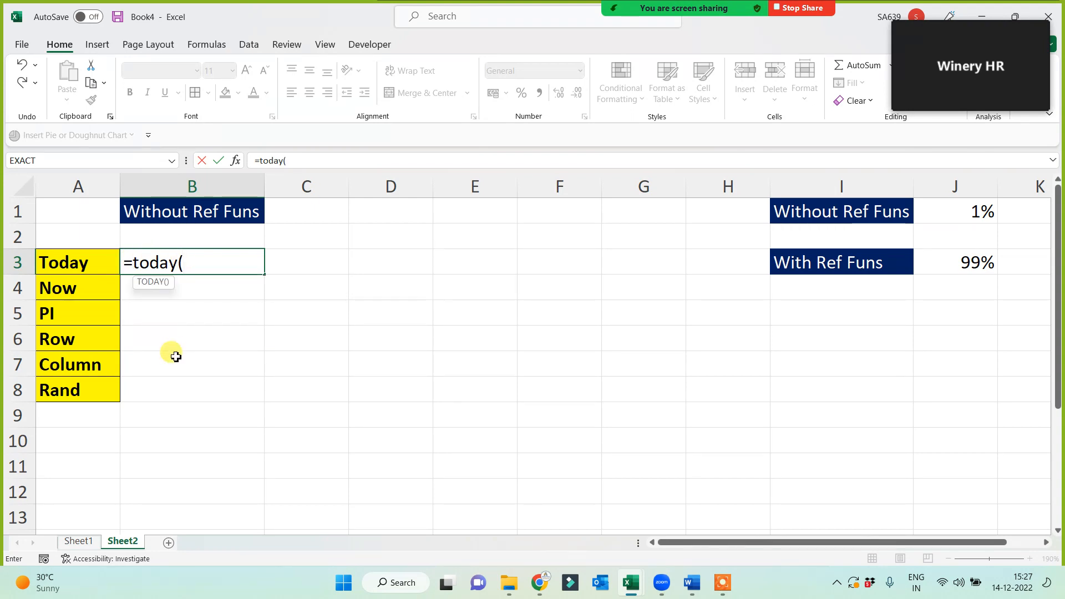
text())
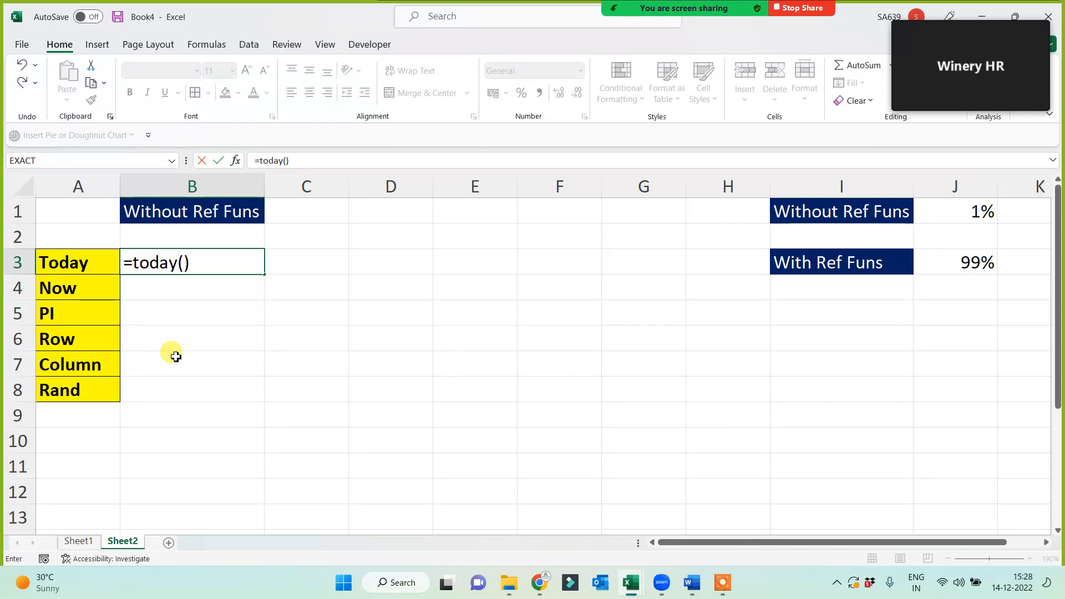
click(143, 263)
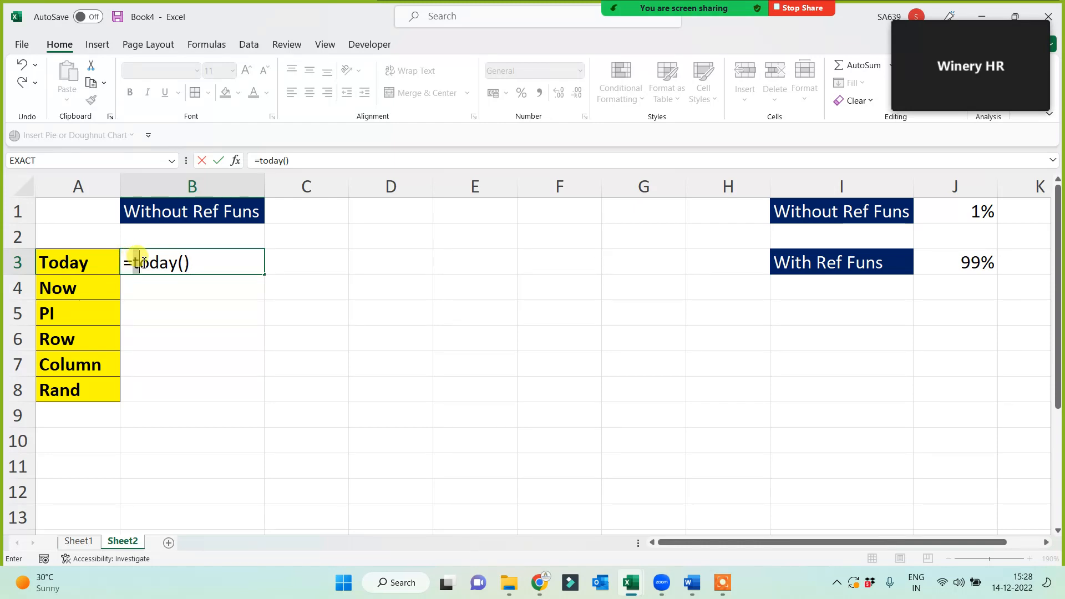
drag(143, 262, 177, 261)
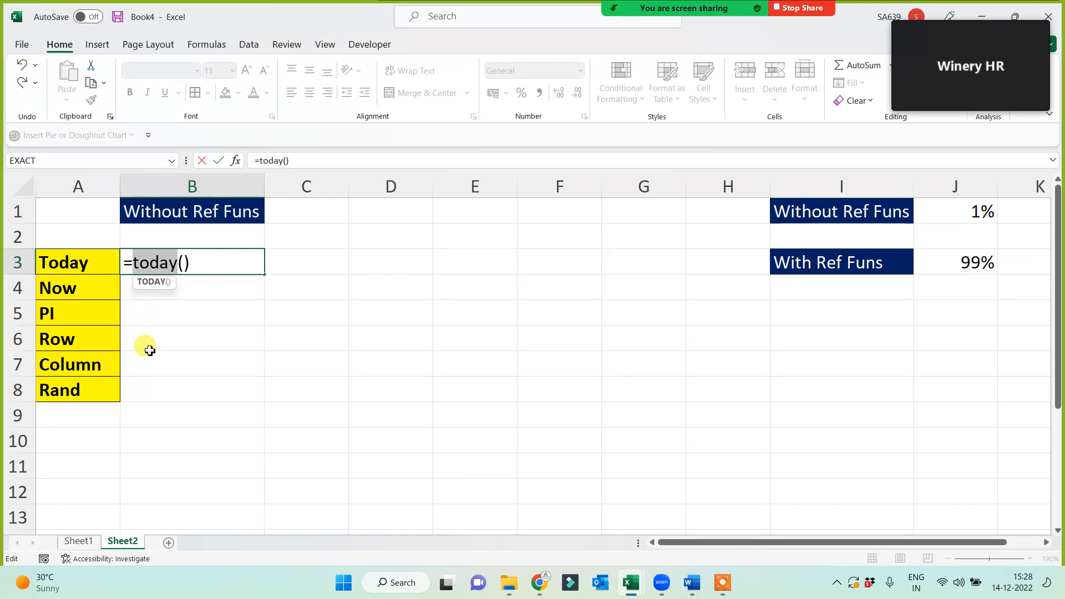
key(Return)
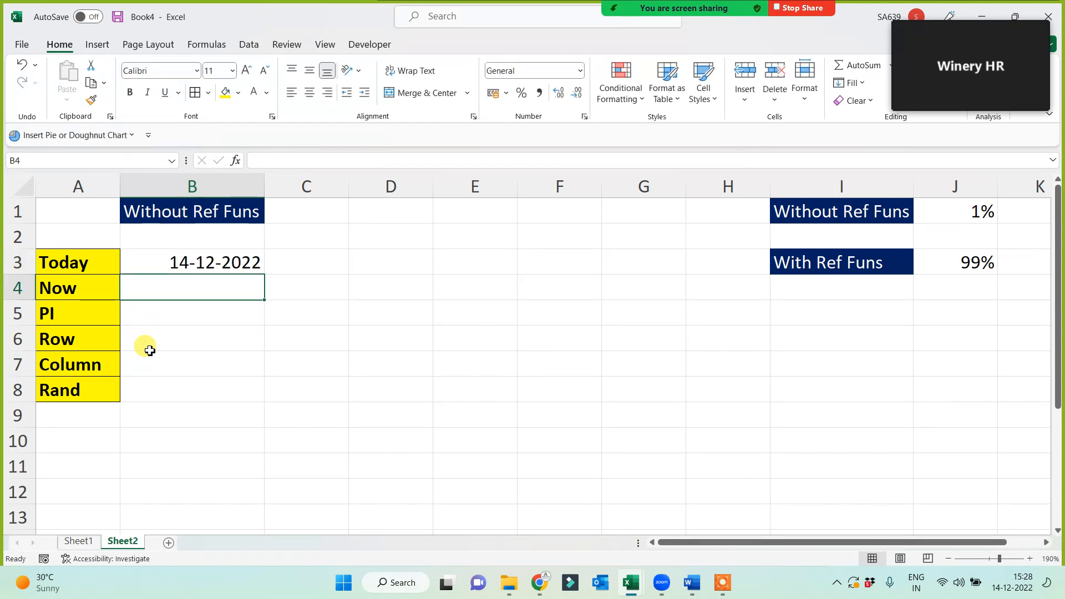
text(=now)
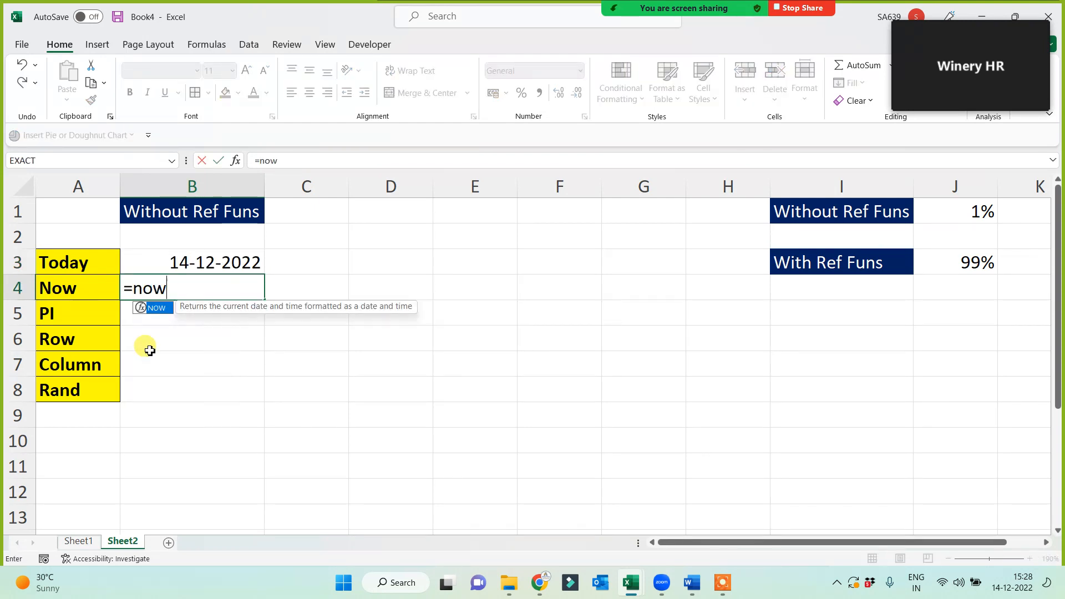
text(())
key(Return)
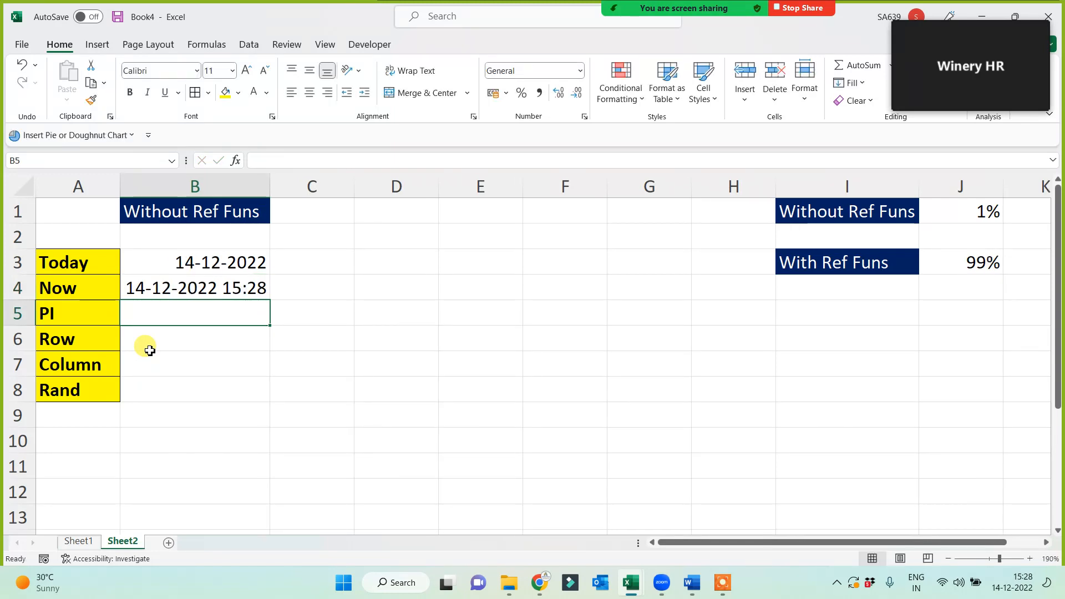
text(=pi()
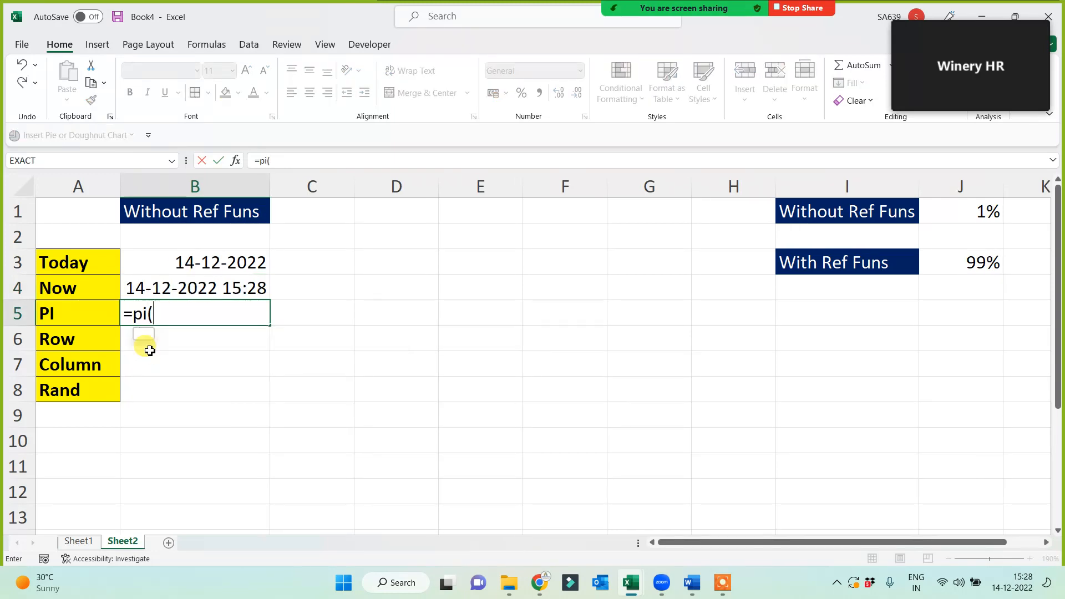
text())
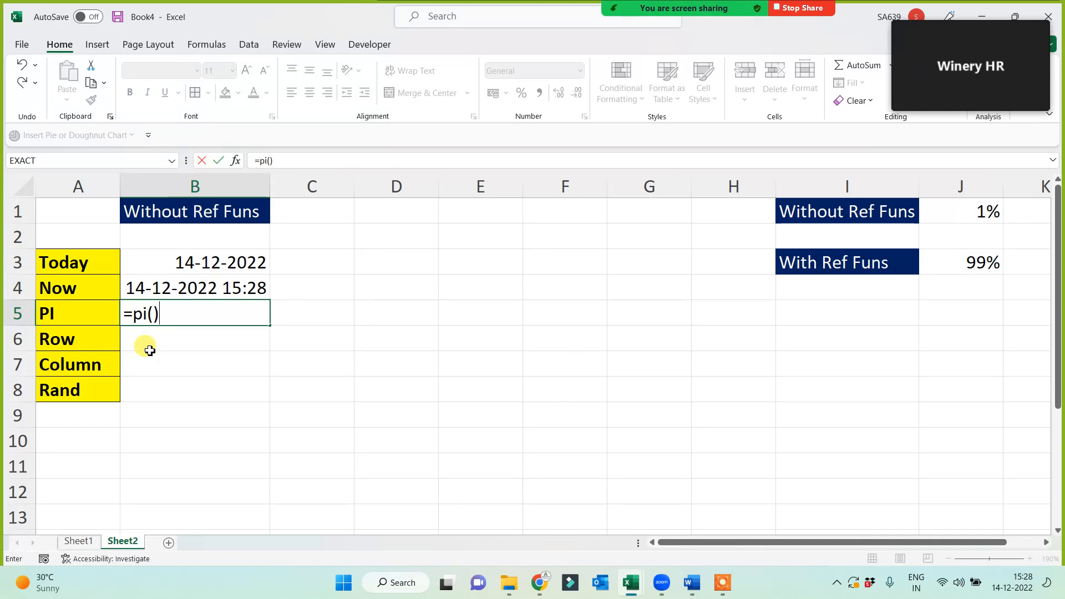
key(Return)
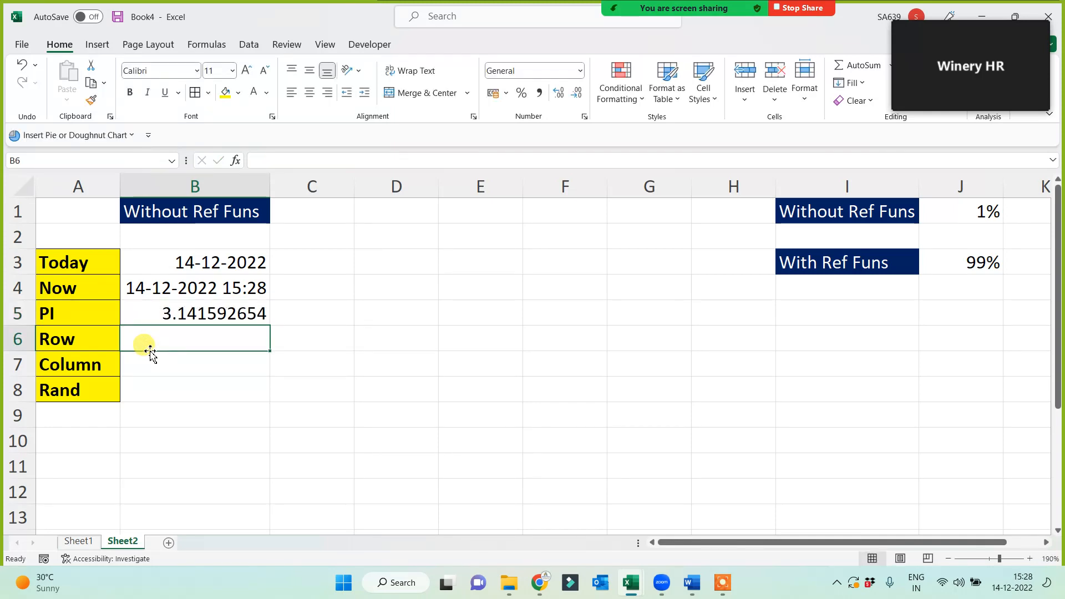
Enter =ROW() in B6 so it shows 6.
text(=row()
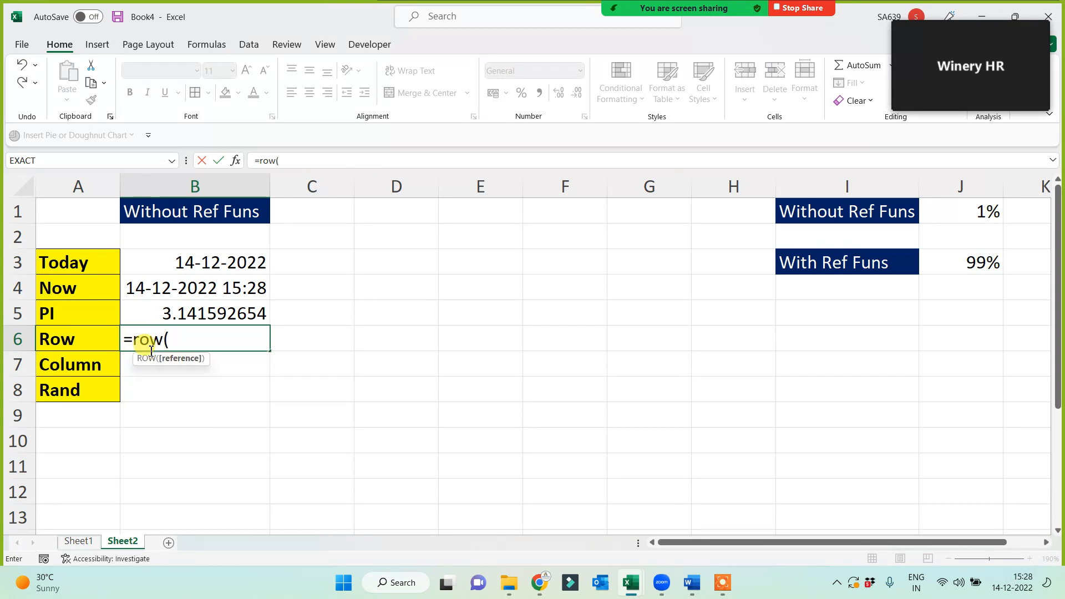
text()()
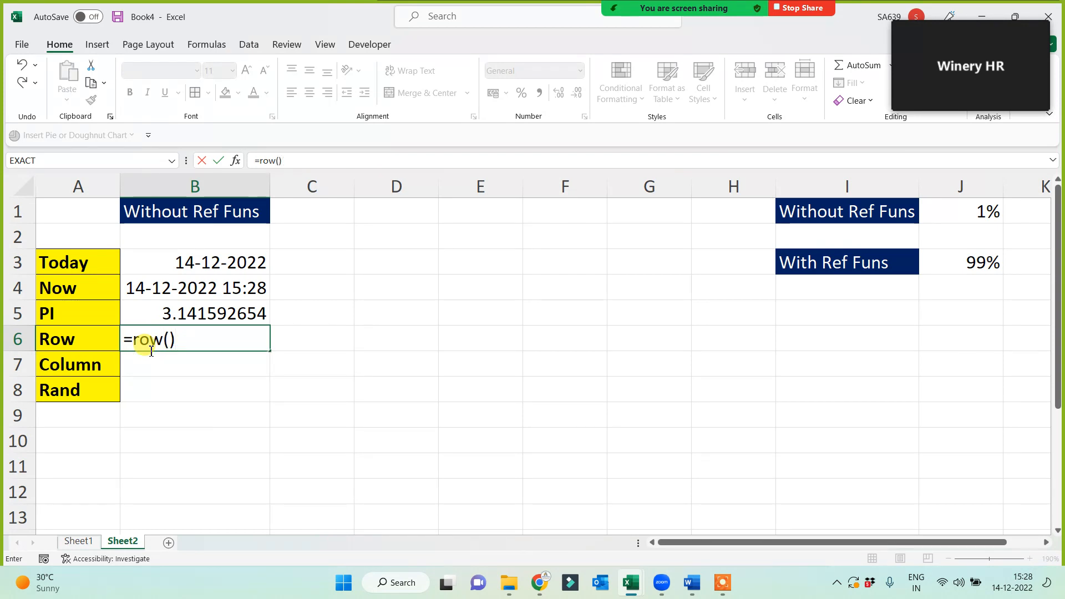
key(Return)
click(150, 348)
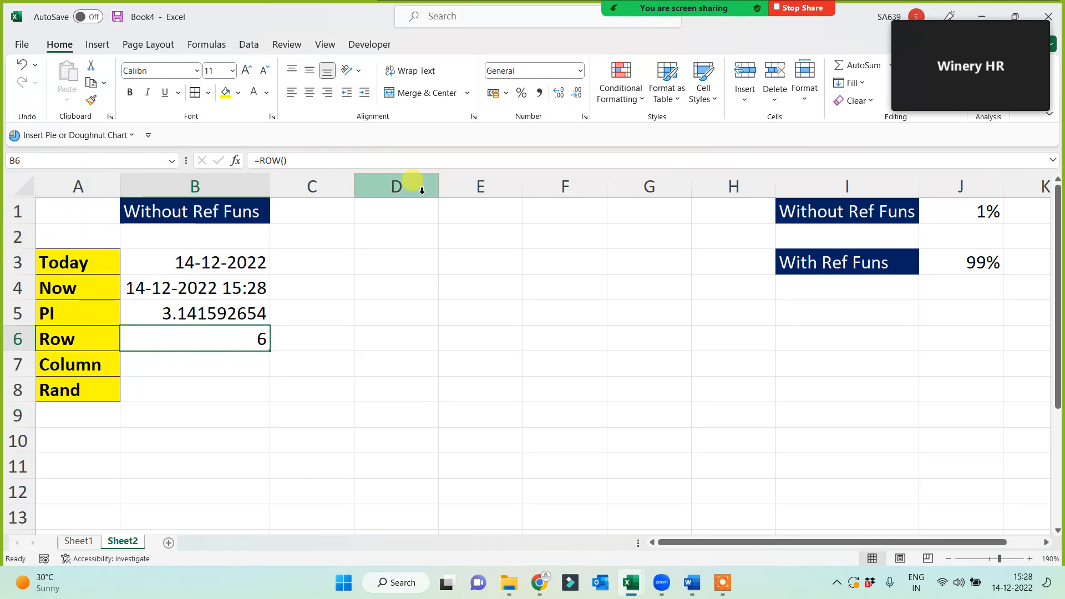
click(91, 339)
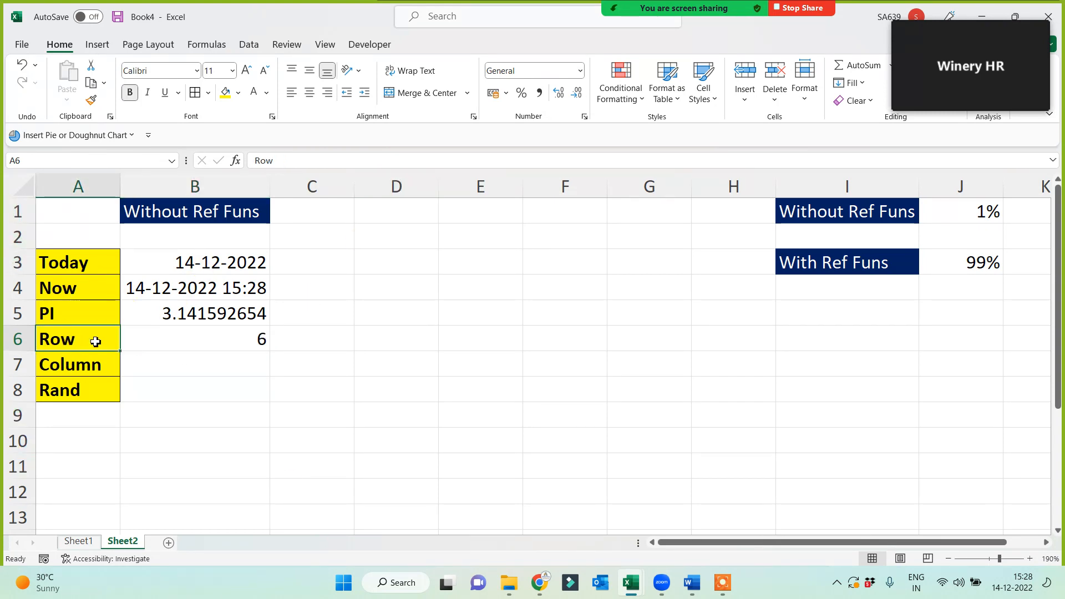
click(191, 340)
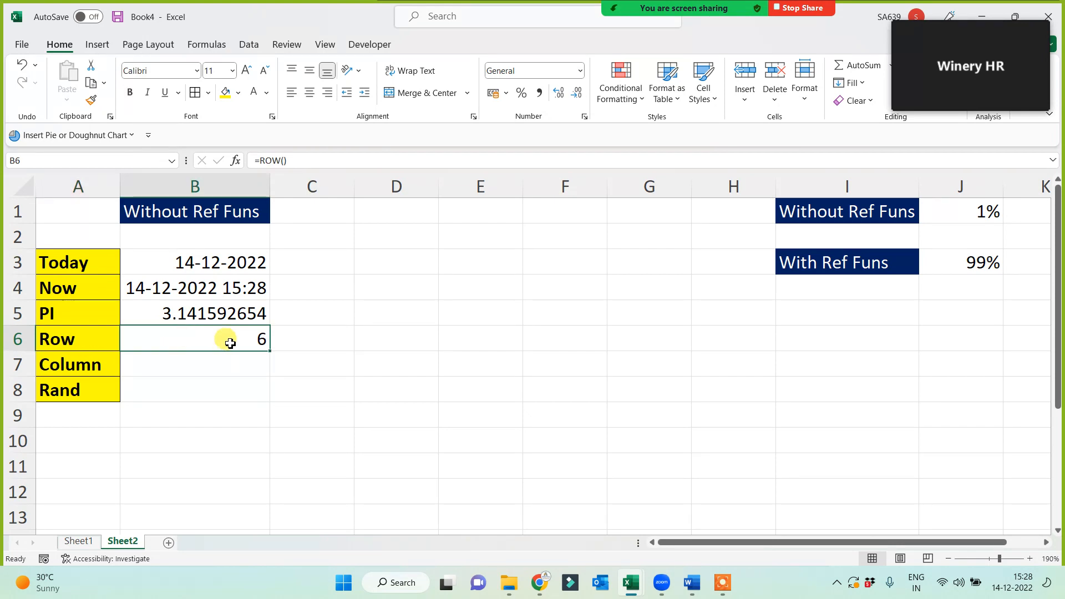
Give B6 a light green fill.
click(238, 92)
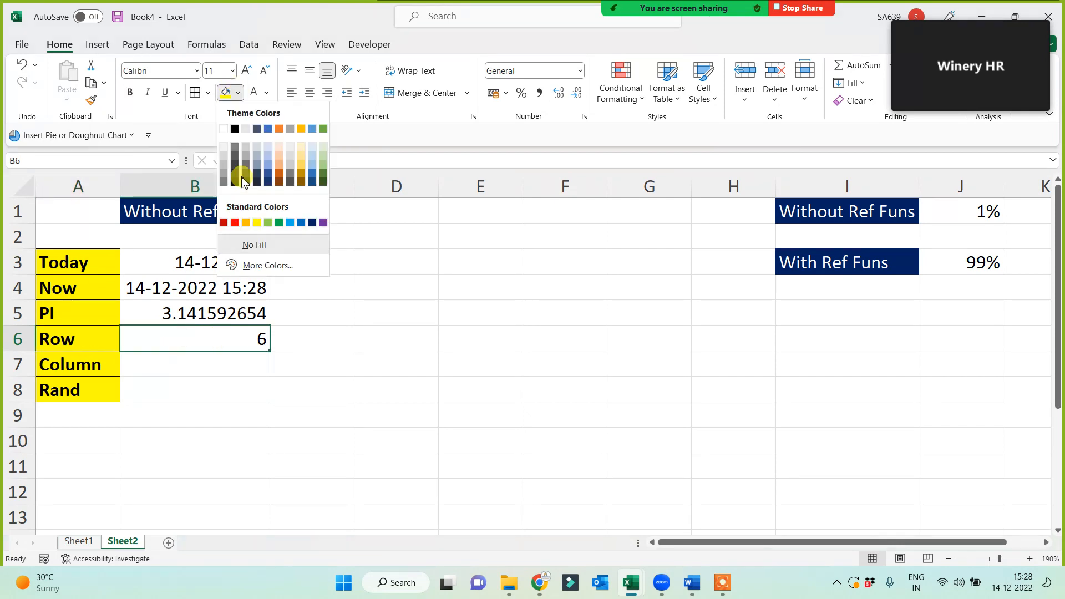
click(268, 222)
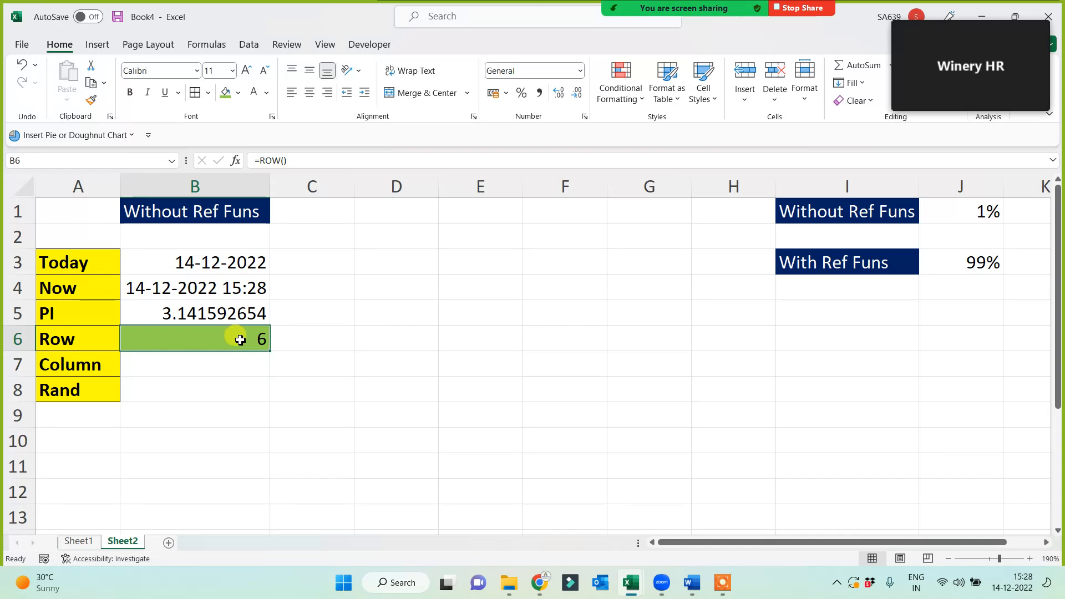
click(310, 159)
drag(309, 159, 265, 160)
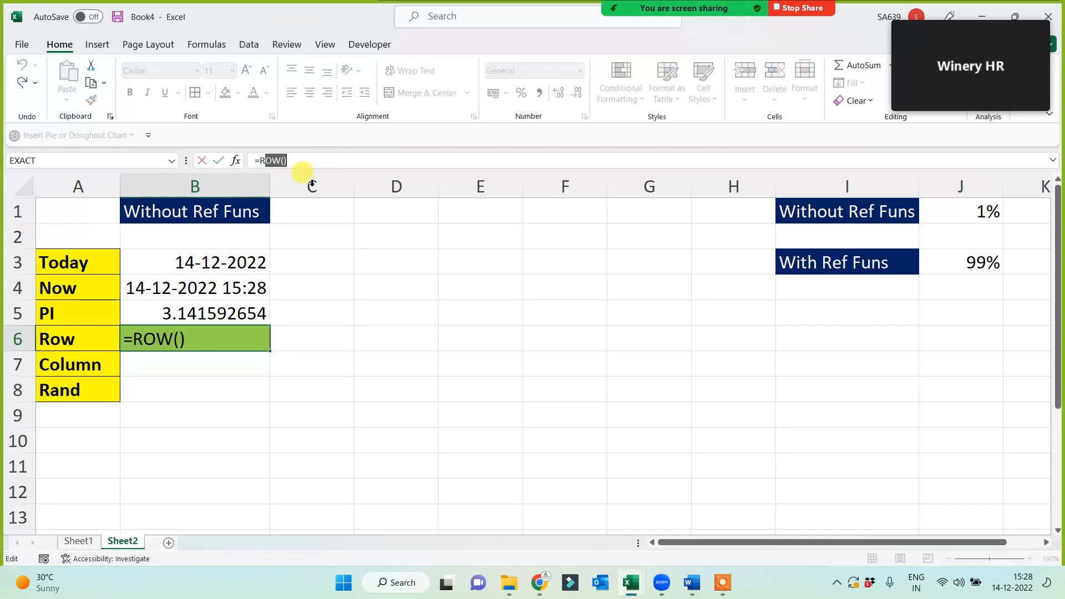
key(Escape)
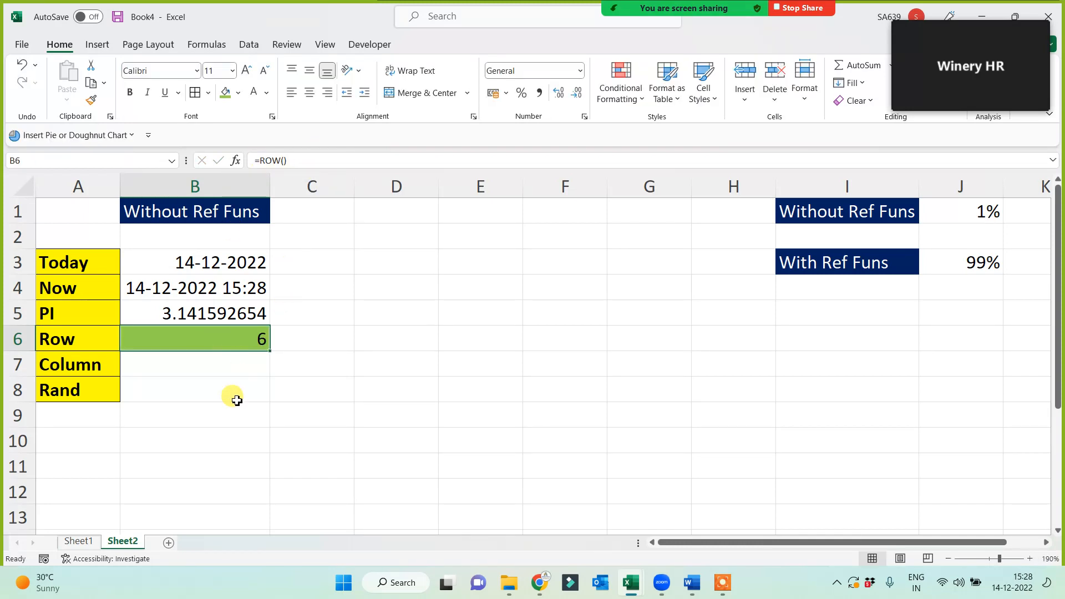
click(231, 364)
Enter =COLUMN() in B7 so it returns 2.
text(=)
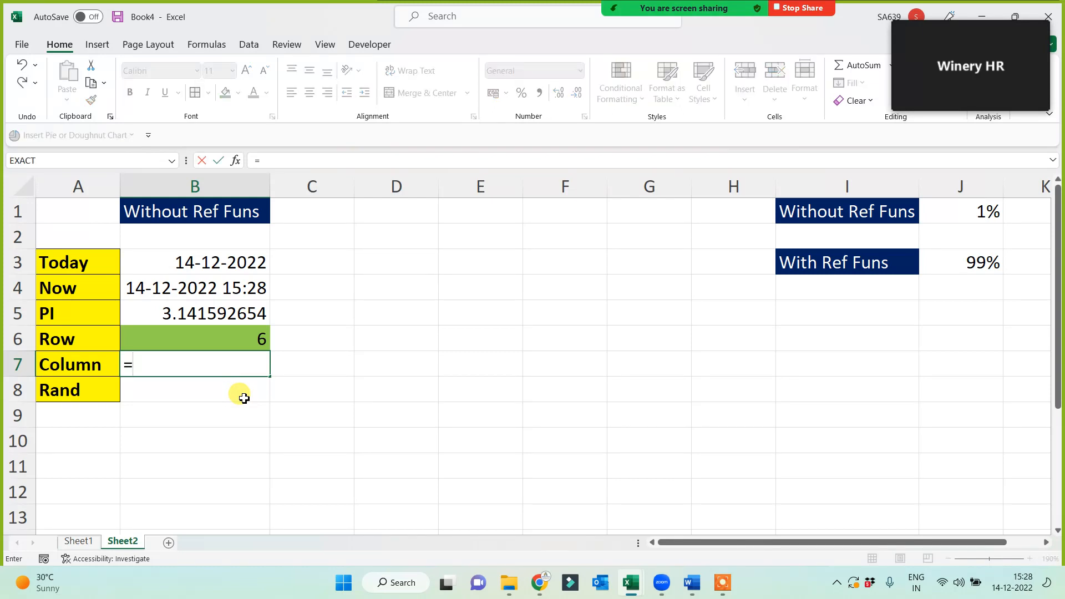
text(column())
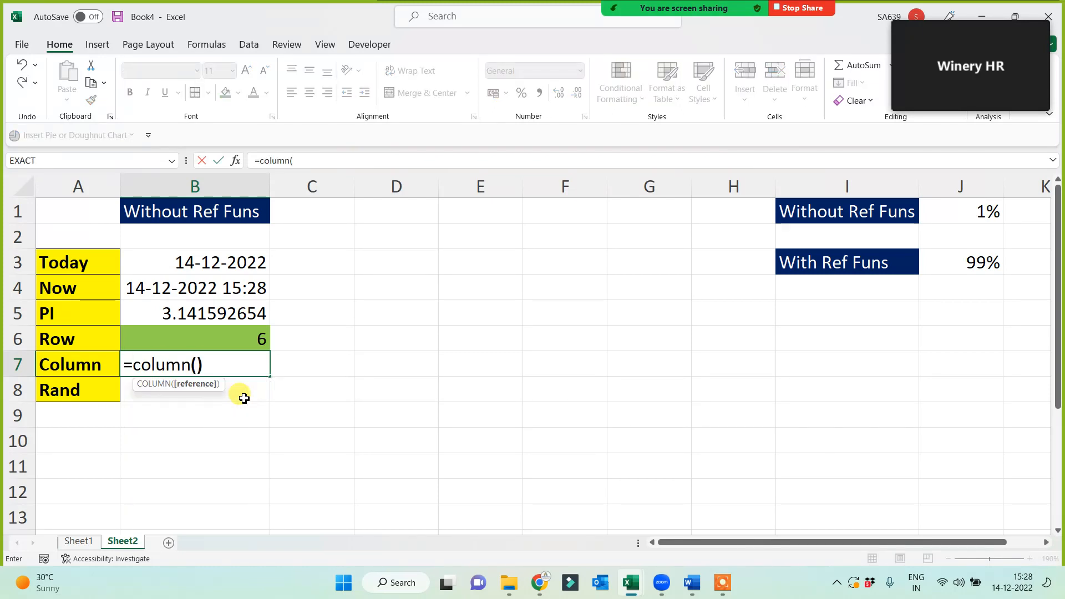
key(Return)
click(256, 363)
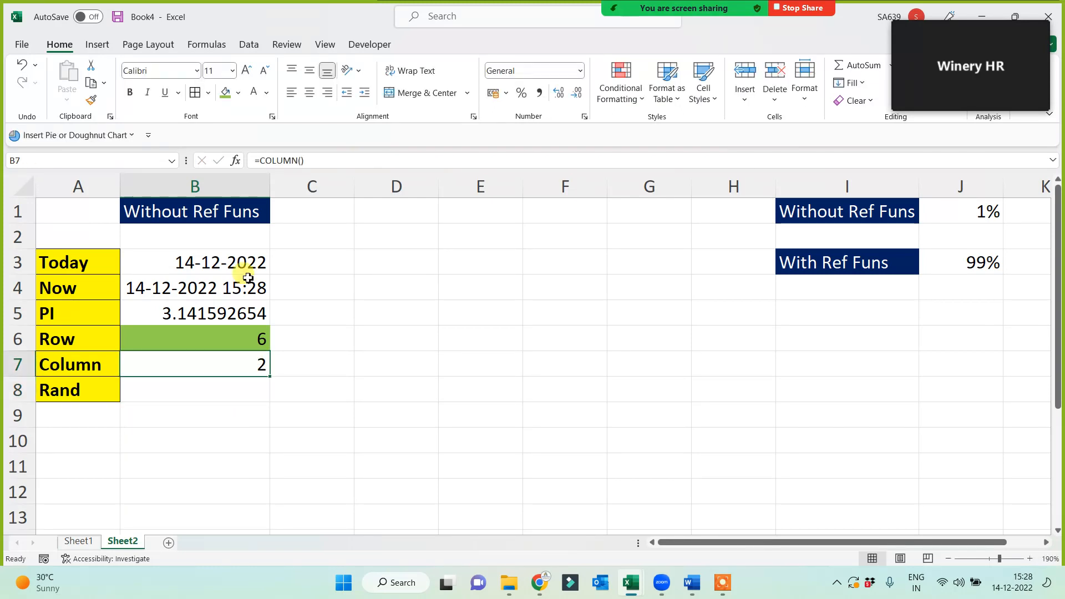
click(232, 185)
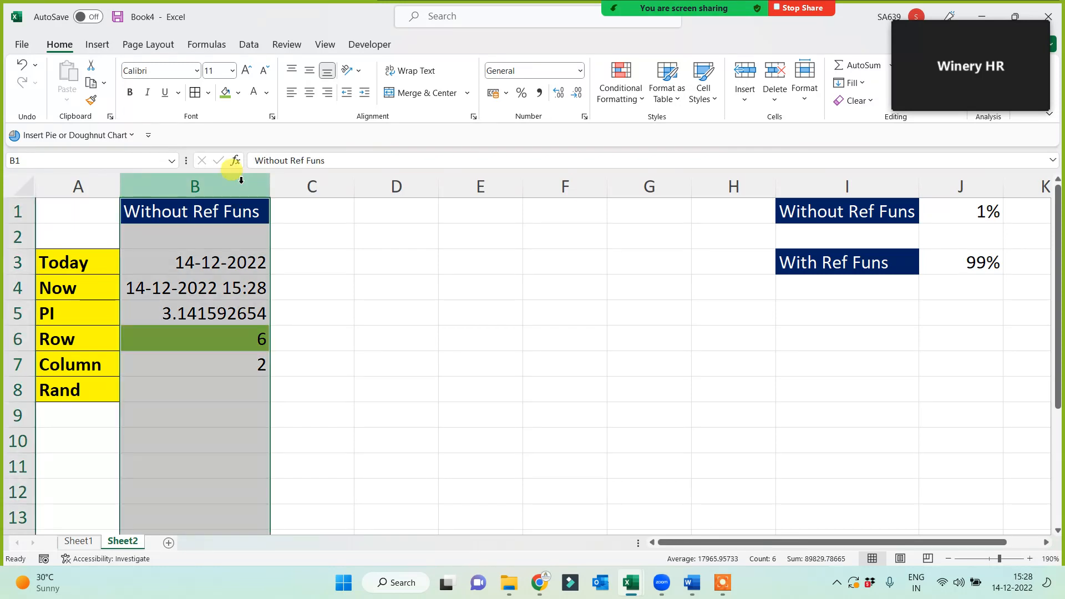
click(236, 360)
Try =COLUMN() in E7, then delete it.
click(517, 368)
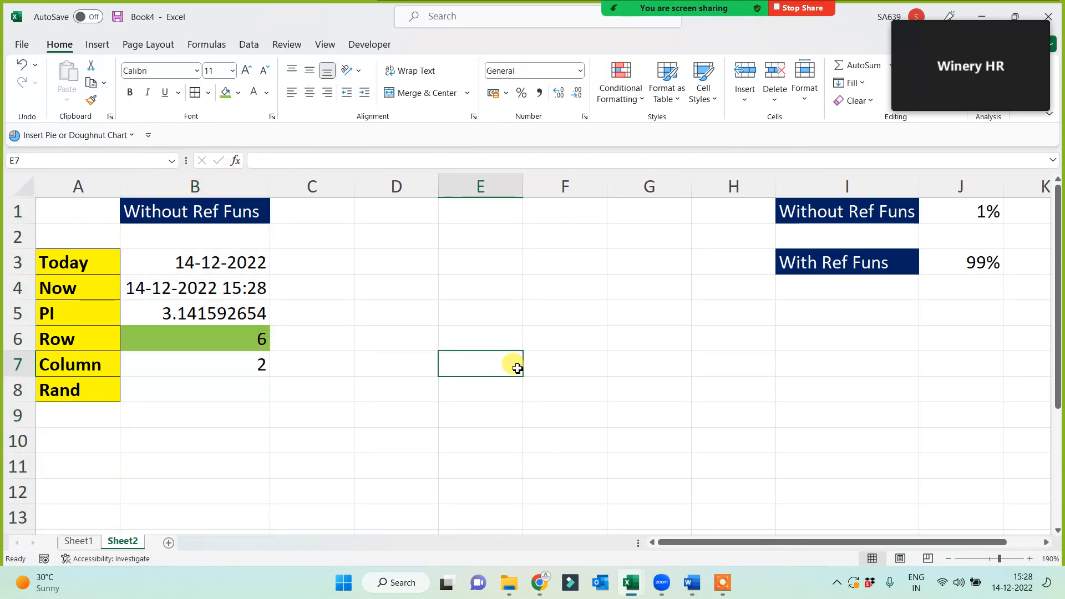
text(=column())
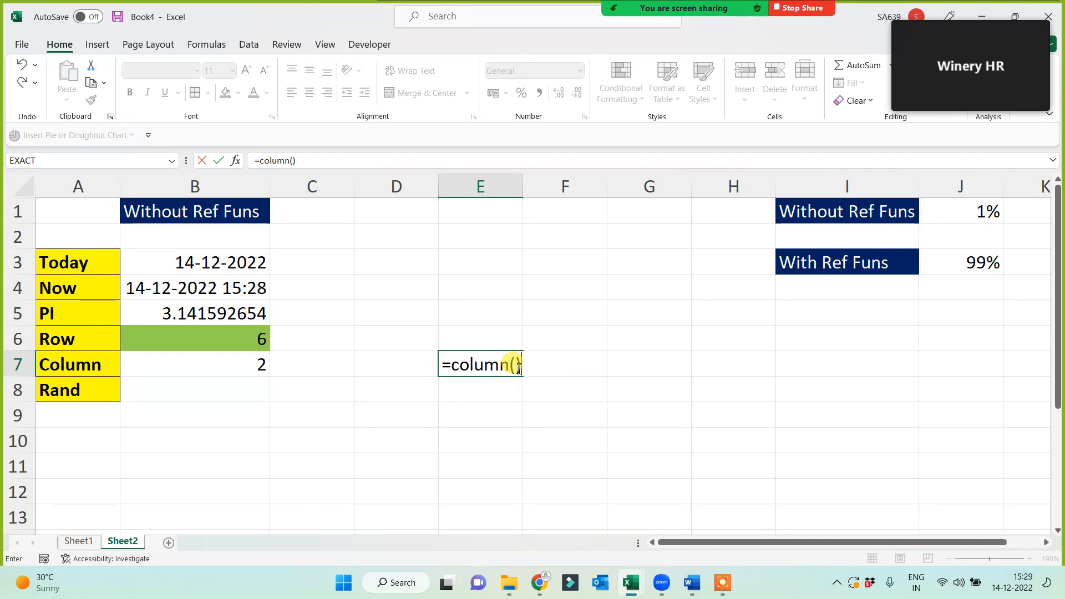
key(Return)
click(515, 370)
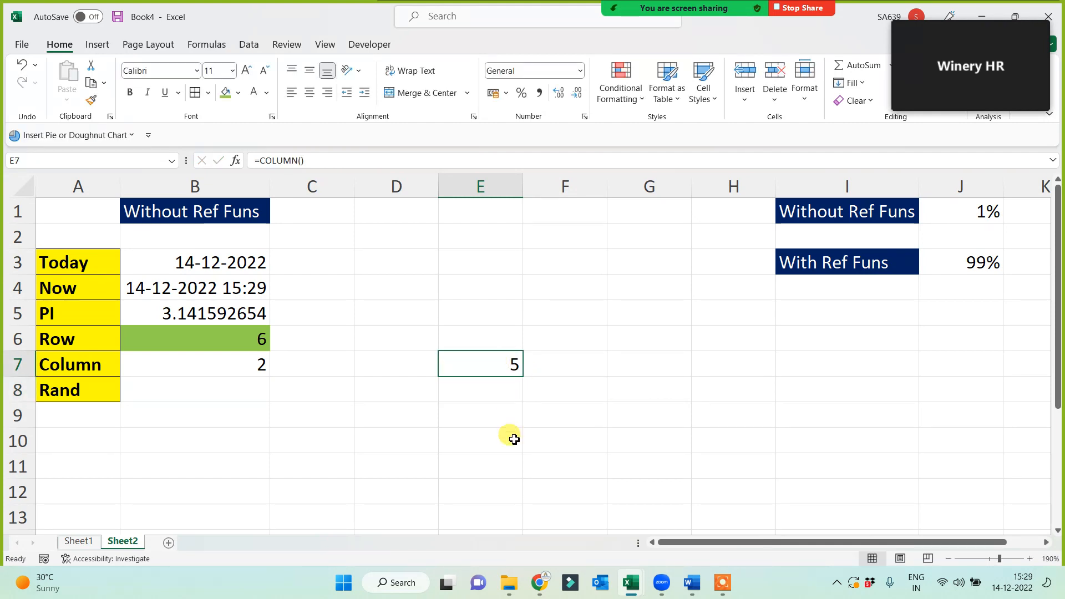
key(Delete)
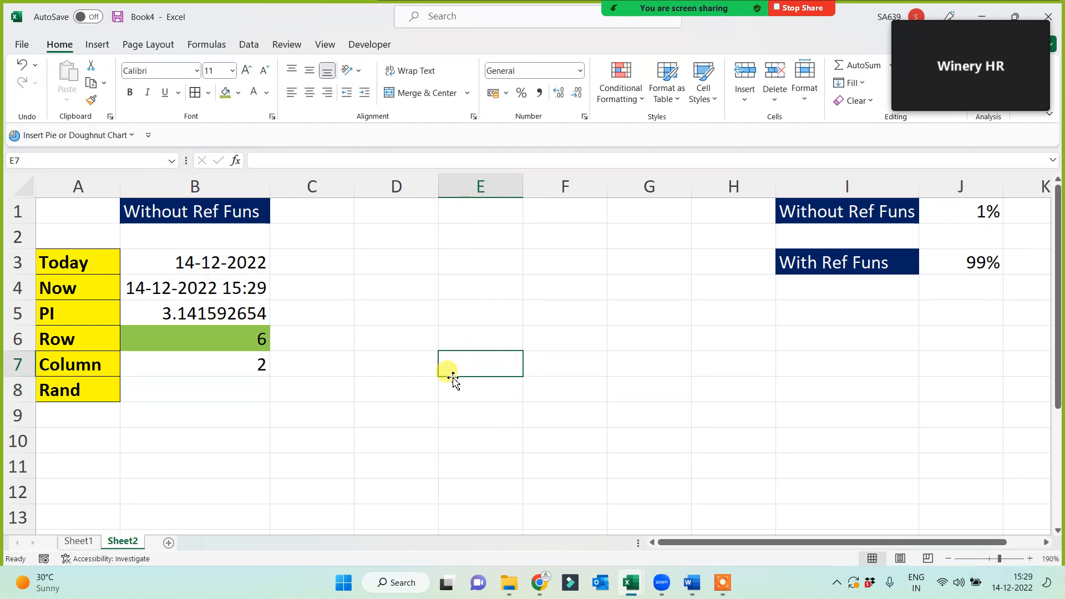
Try =ROW() in E4, then delete it.
click(216, 340)
click(469, 284)
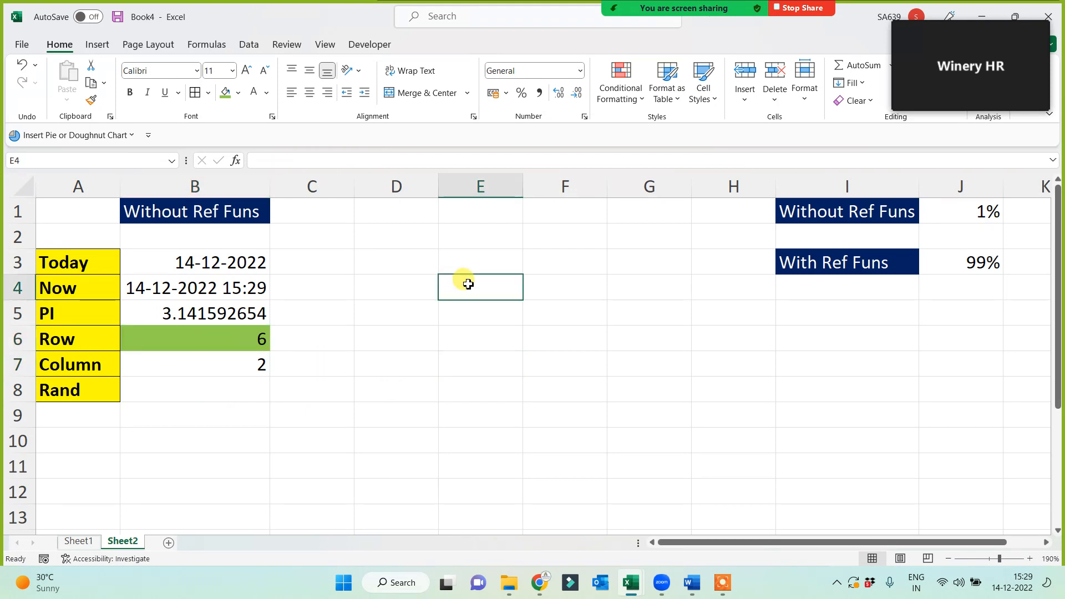
text(=rpw)
key(BackSpace)
key(BackSpace)
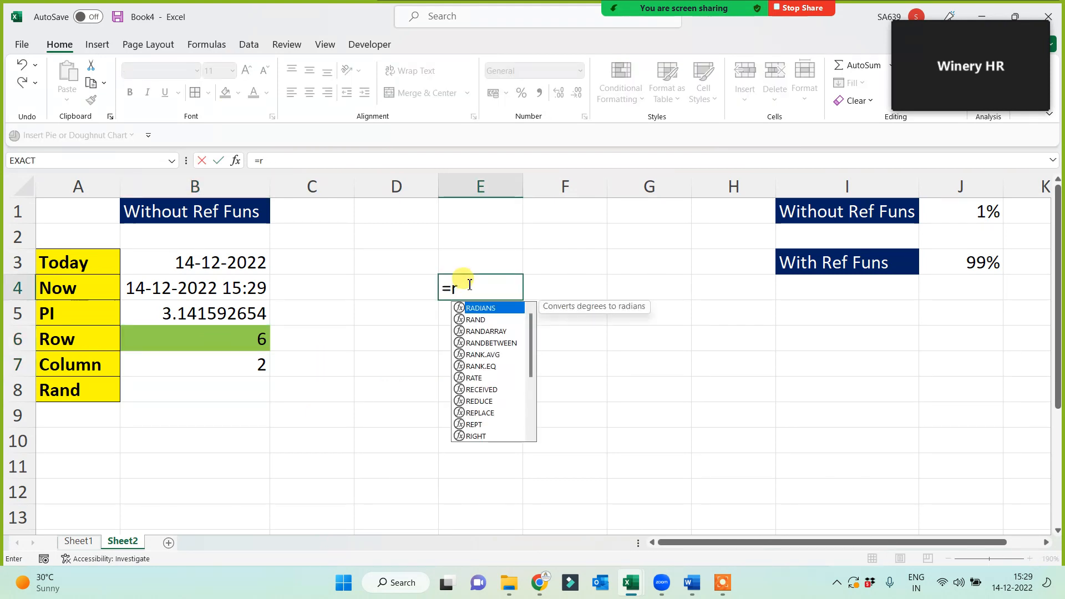
text(ow())
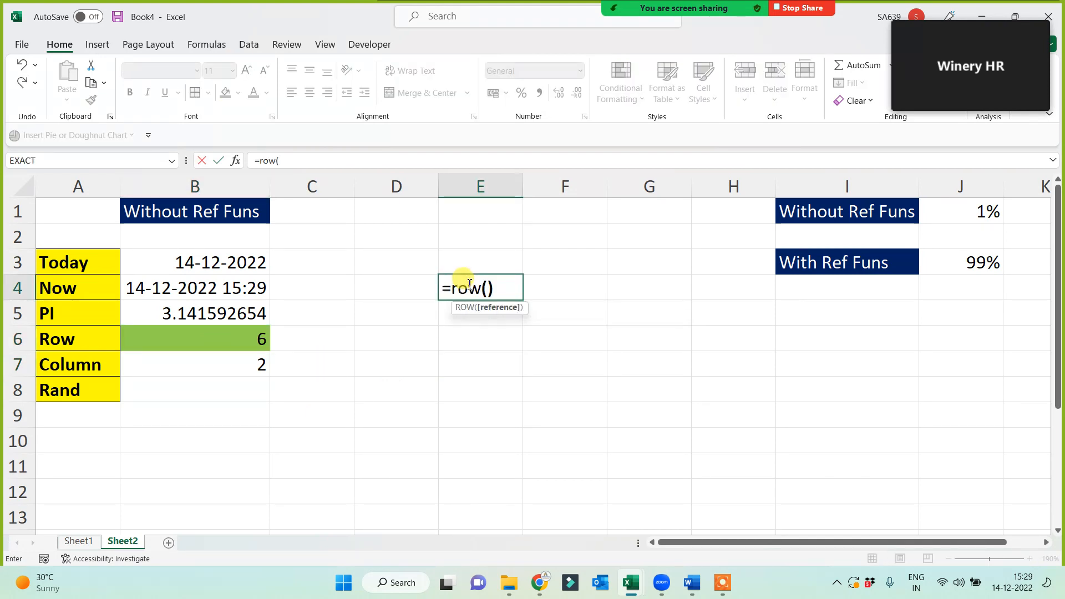
key(Return)
click(468, 284)
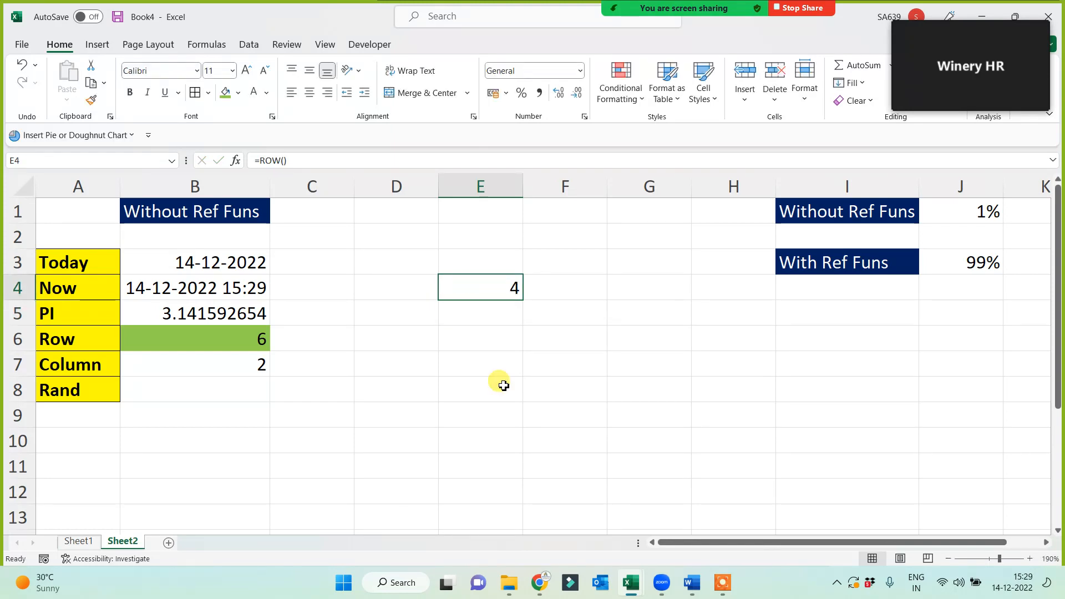
key(Delete)
click(428, 411)
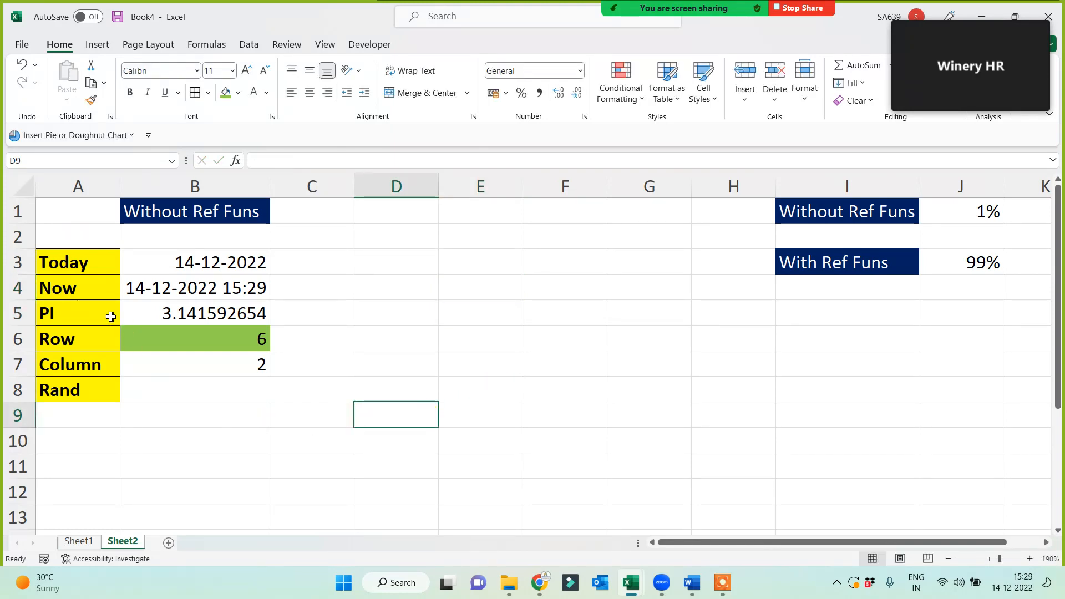
Check the B3:B7 formulas against their labels in column A.
click(89, 272)
click(219, 264)
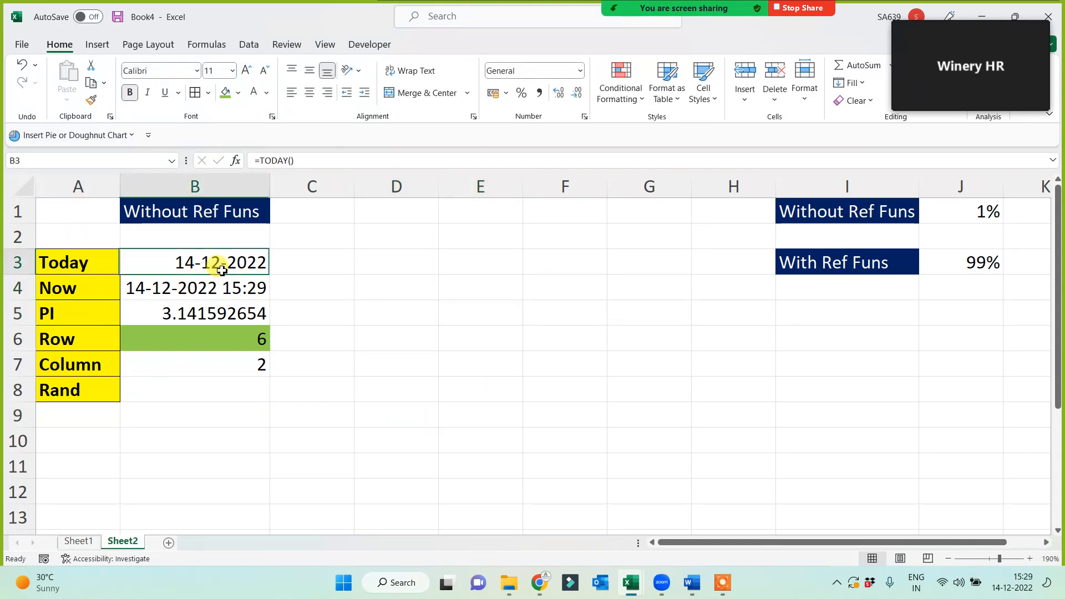
click(188, 294)
click(157, 321)
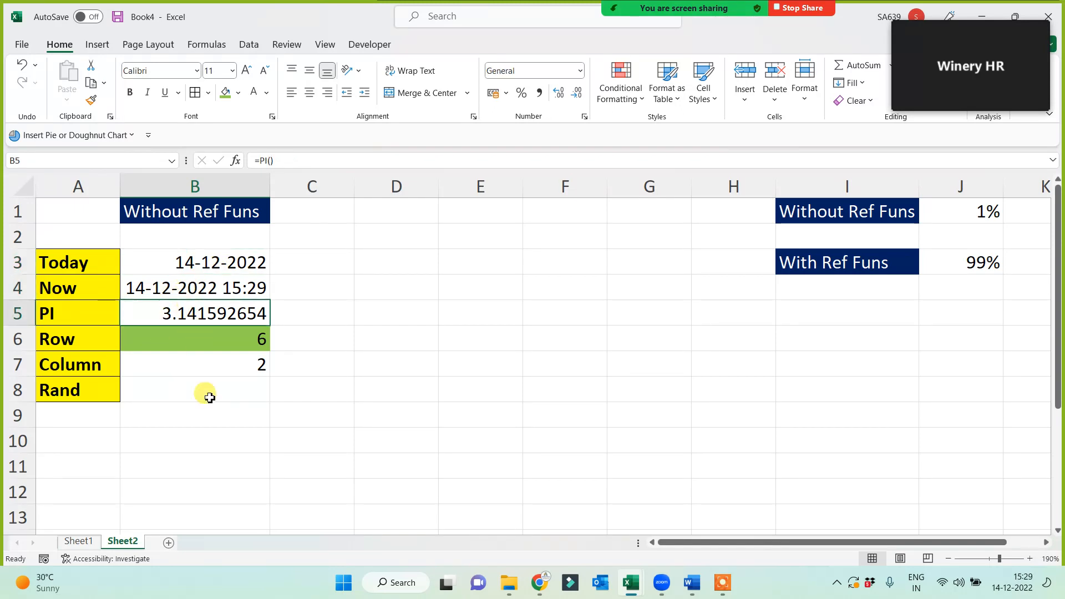
click(191, 343)
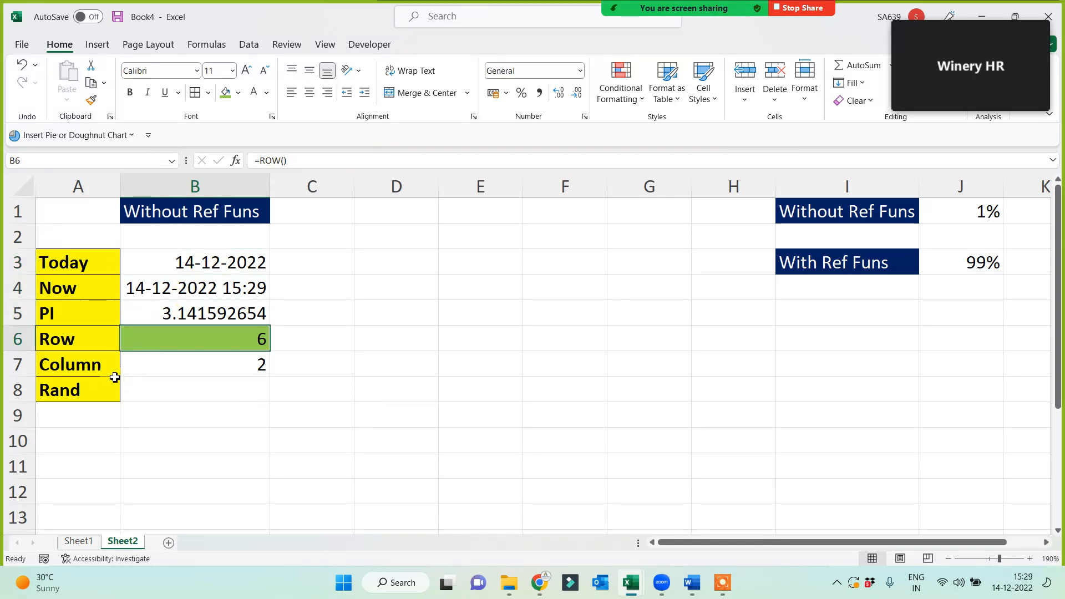
click(89, 366)
click(190, 368)
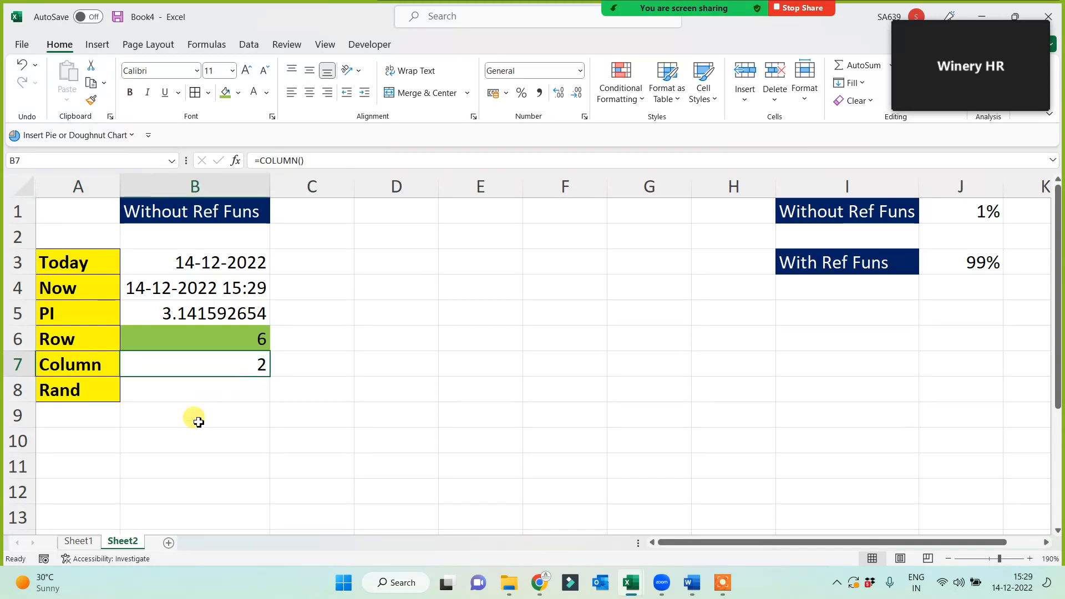
key(Down)
text(=ran)
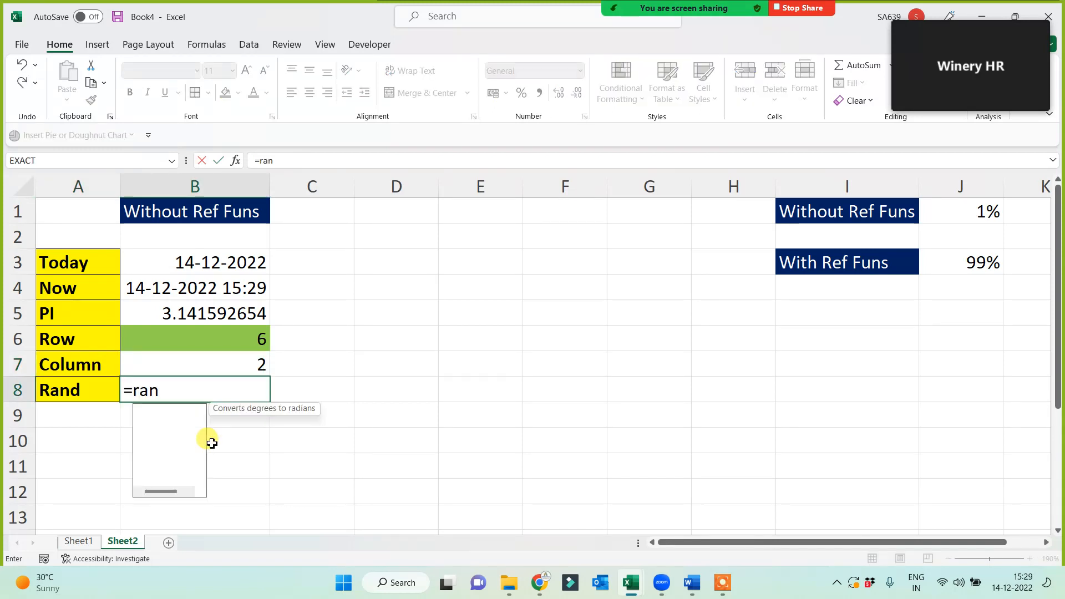
text(d())
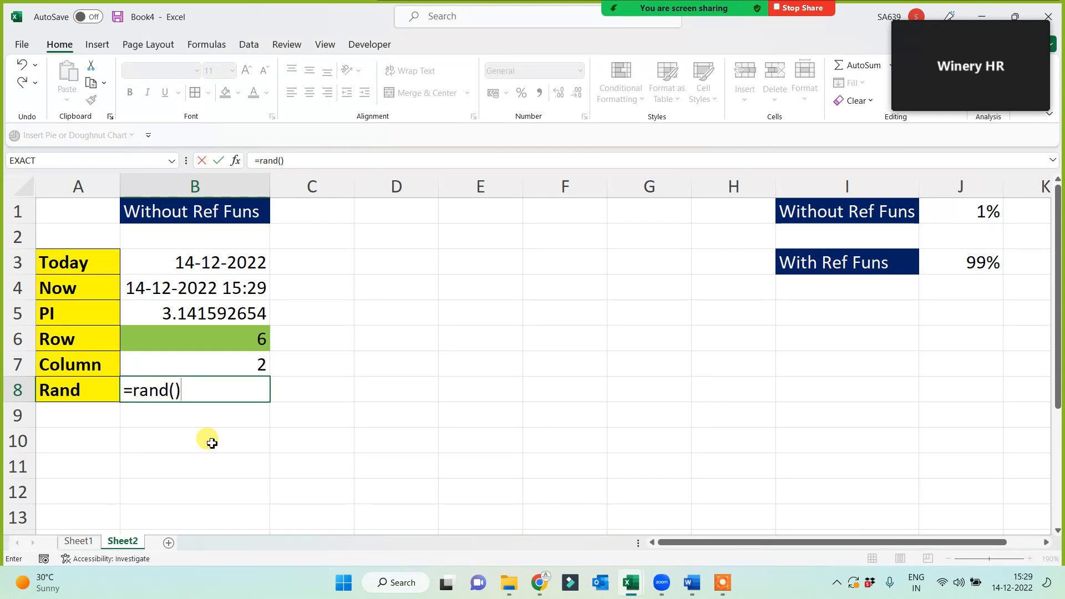
key(Return)
key(Up)
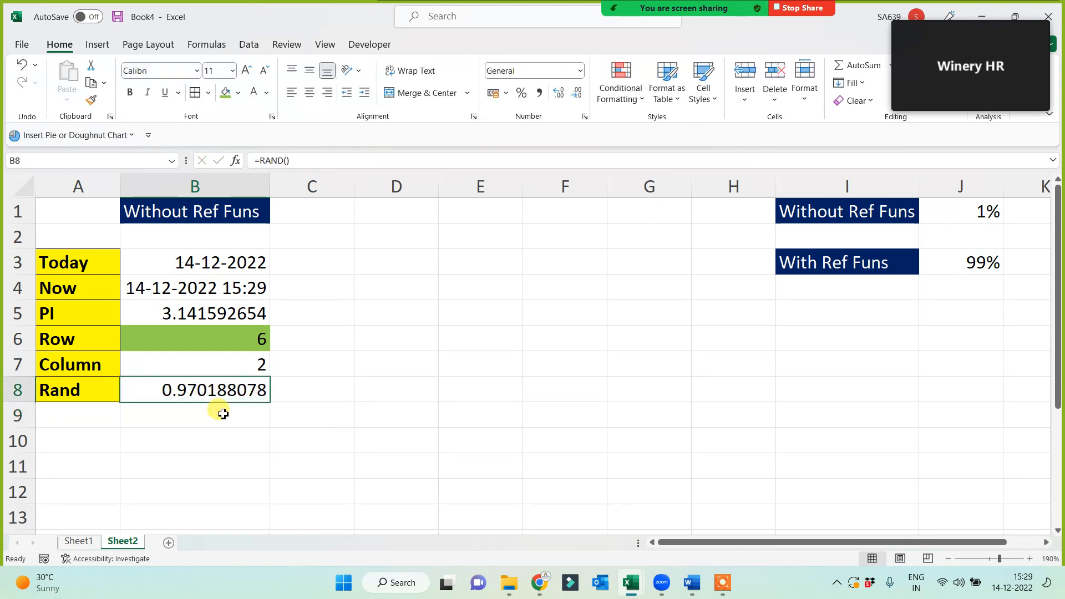
click(526, 367)
click(490, 323)
text(=rand)
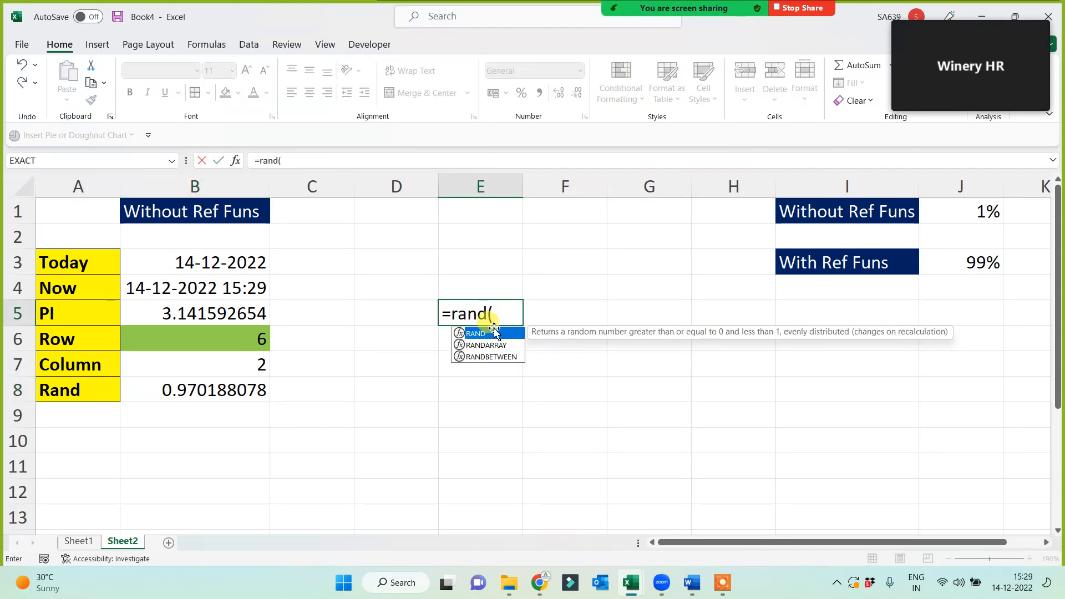
text(())
key(Return)
click(493, 315)
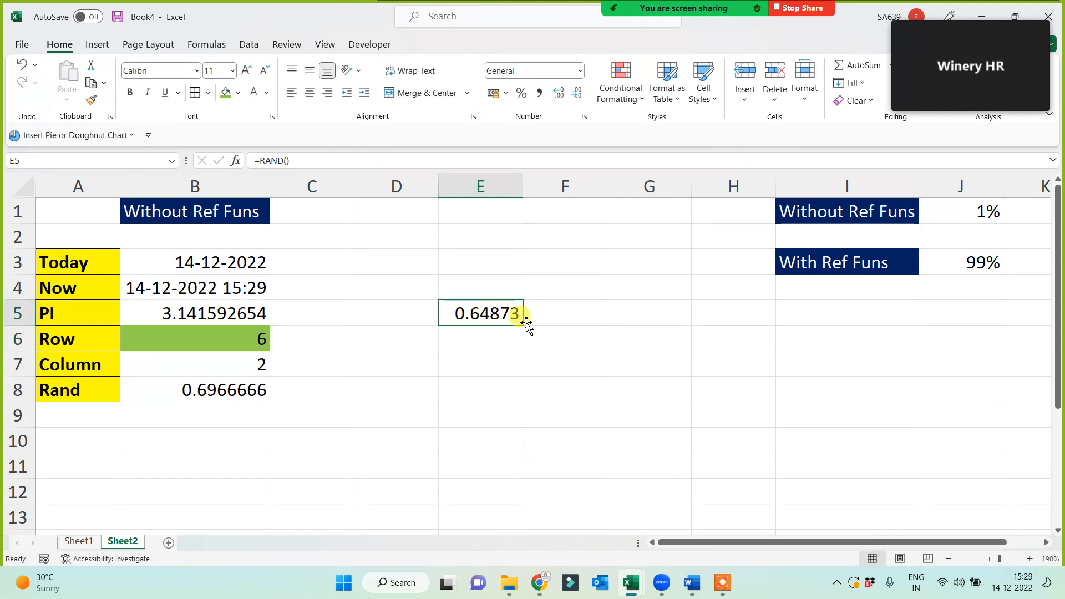
drag(522, 325, 754, 476)
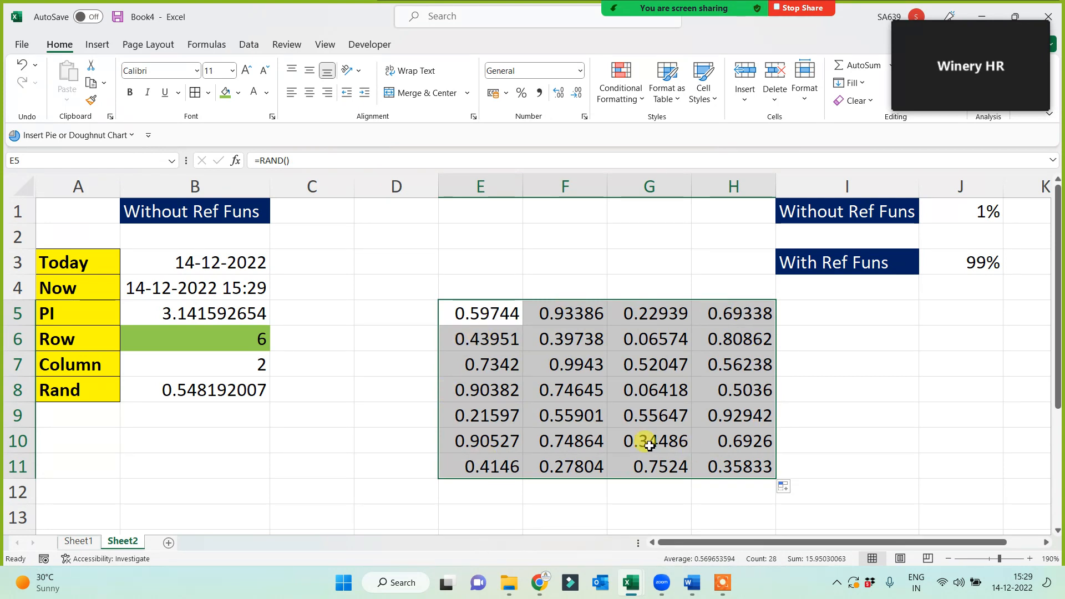
key(Delete)
click(405, 440)
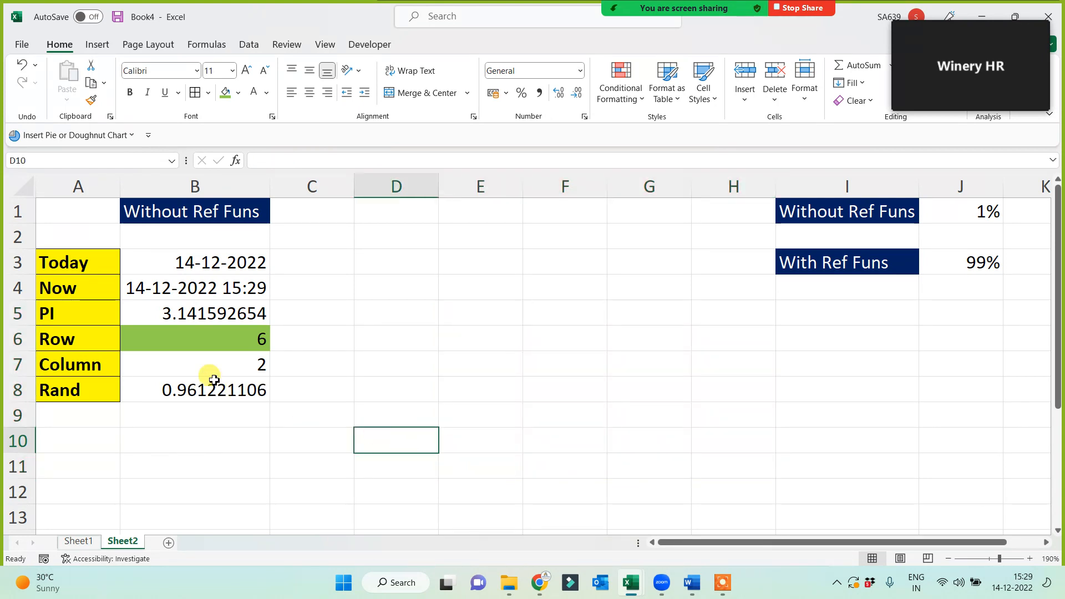
click(940, 12)
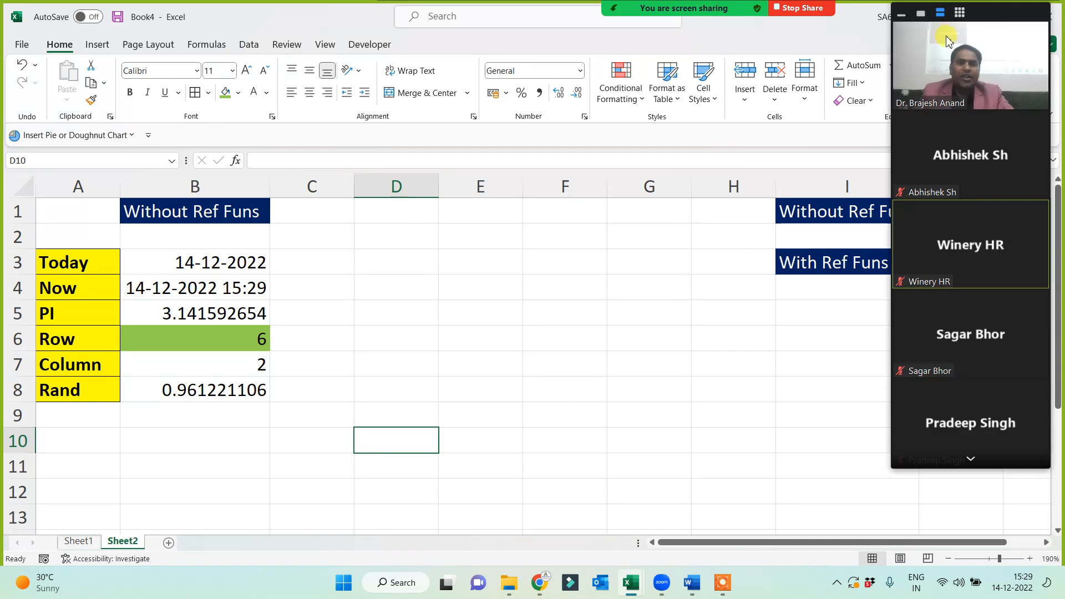
click(970, 460)
click(969, 459)
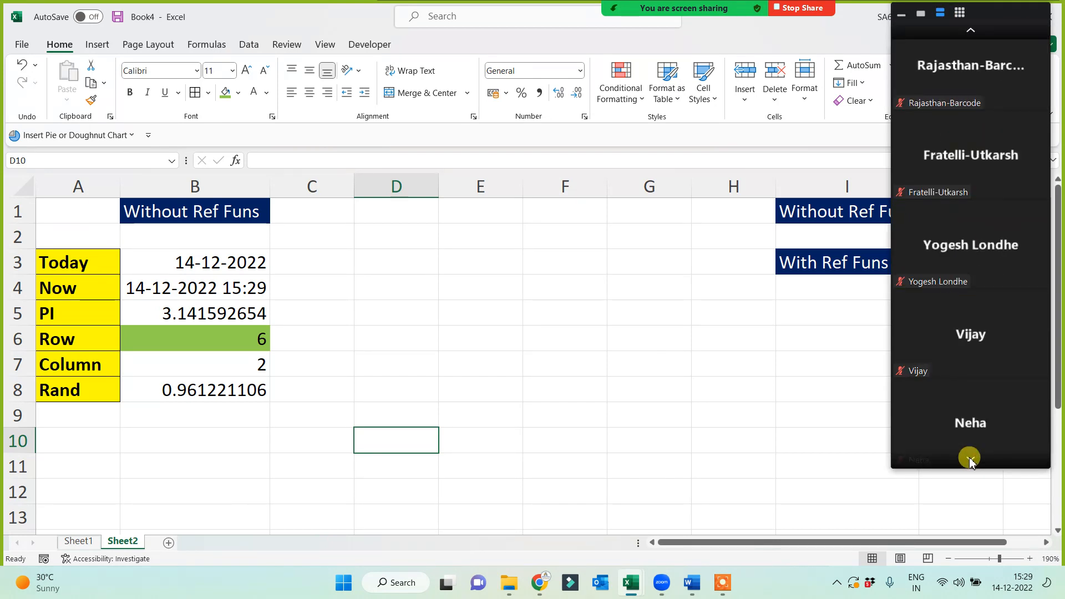
click(970, 460)
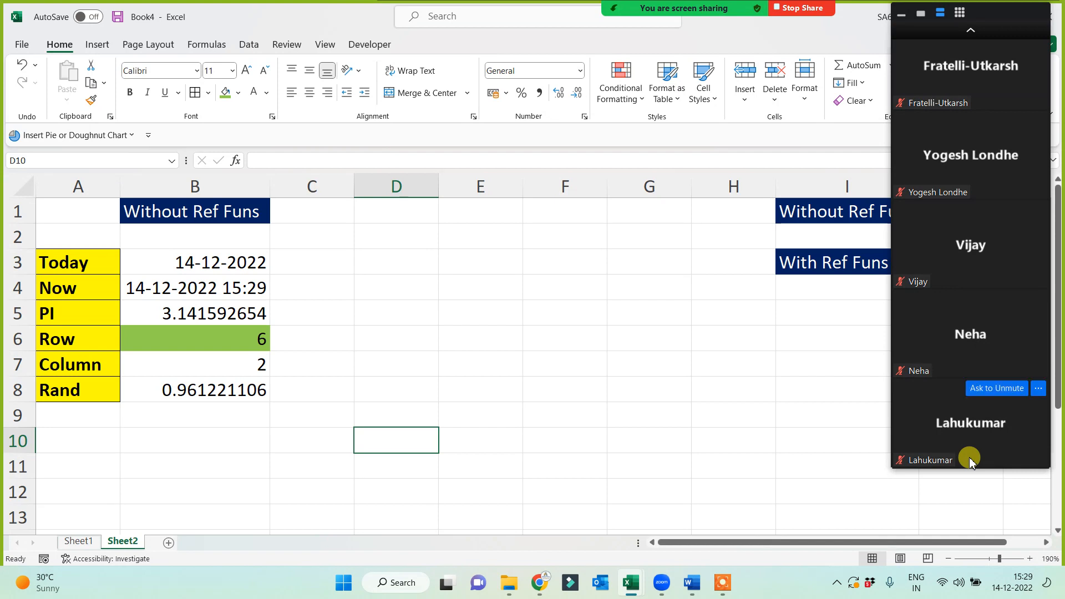
click(976, 32)
click(977, 33)
click(975, 34)
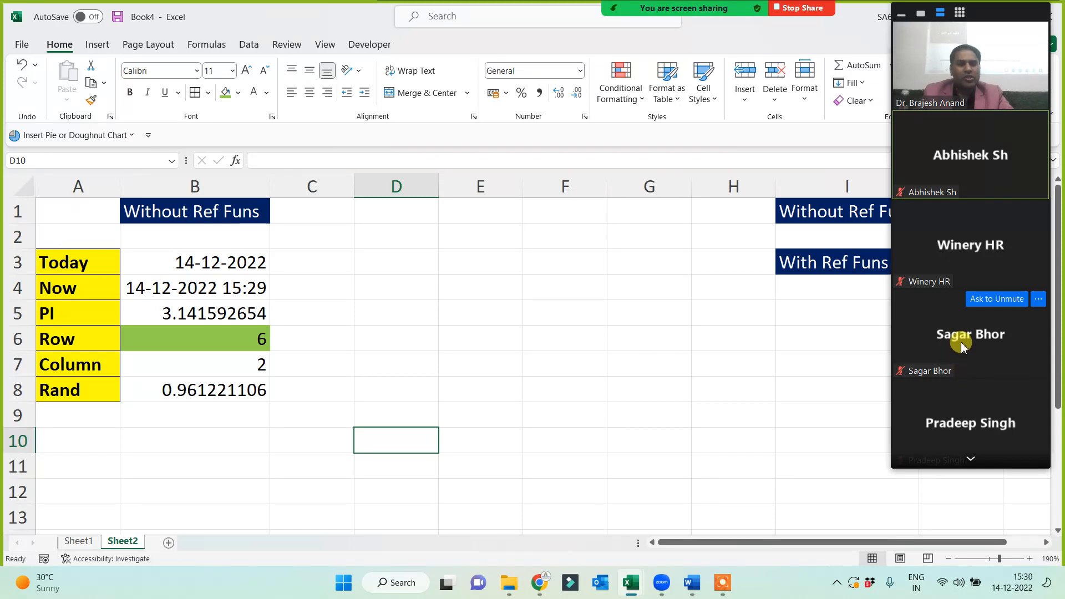
drag(86, 261, 77, 394)
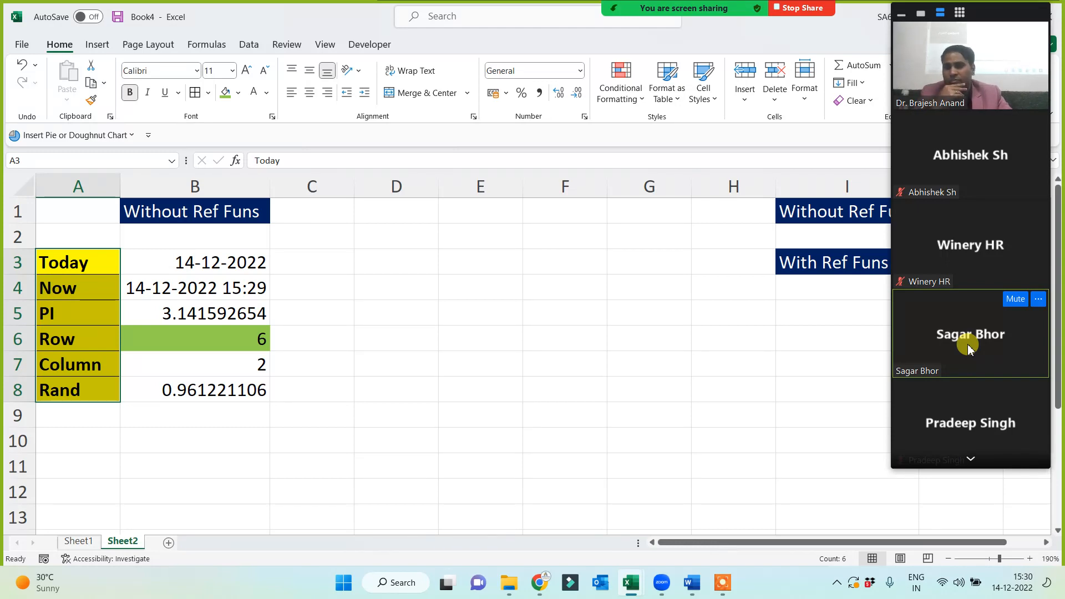
click(261, 262)
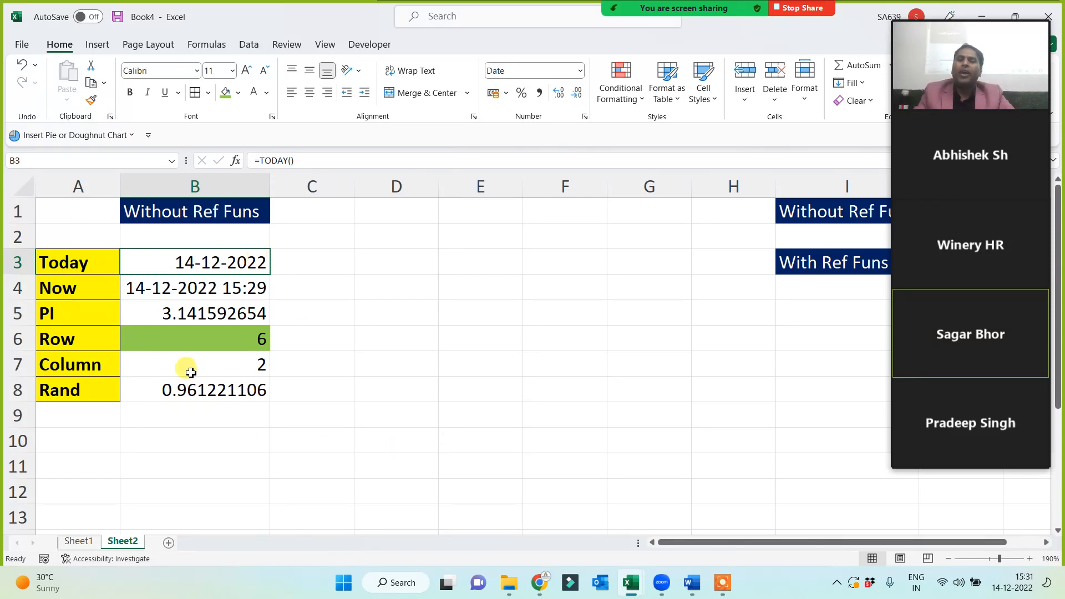
Bold the Without Ref Funs heading in B1 and widen column B.
click(171, 210)
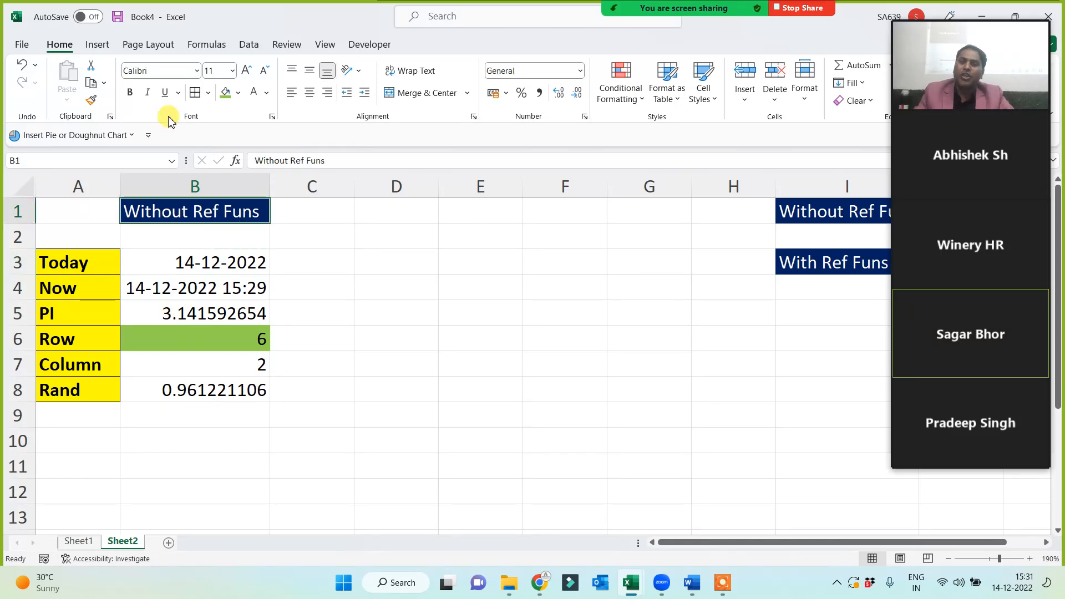
click(130, 92)
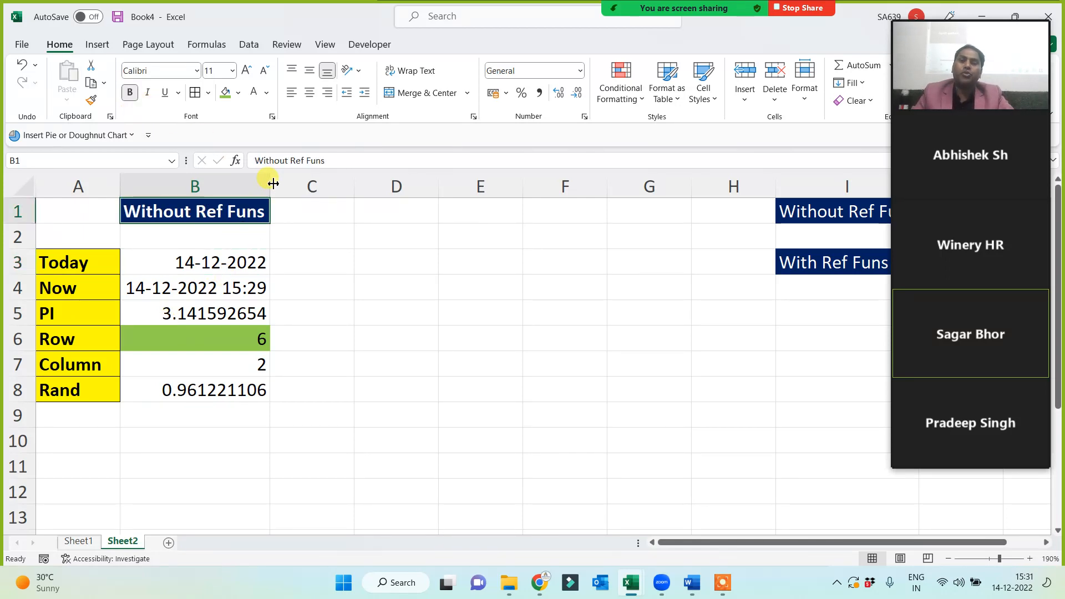
drag(273, 183, 285, 184)
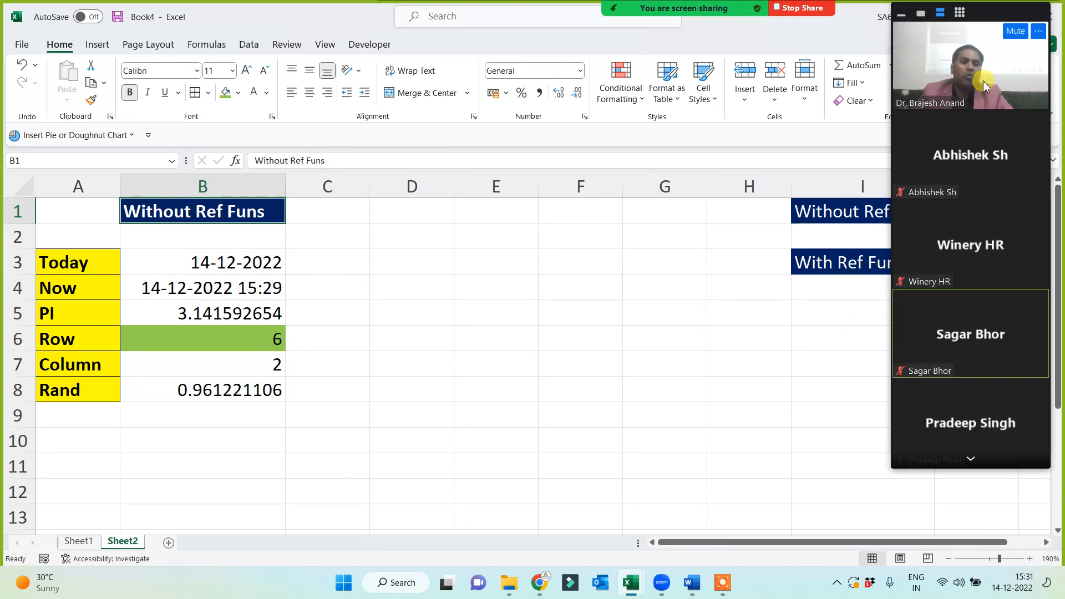
click(971, 459)
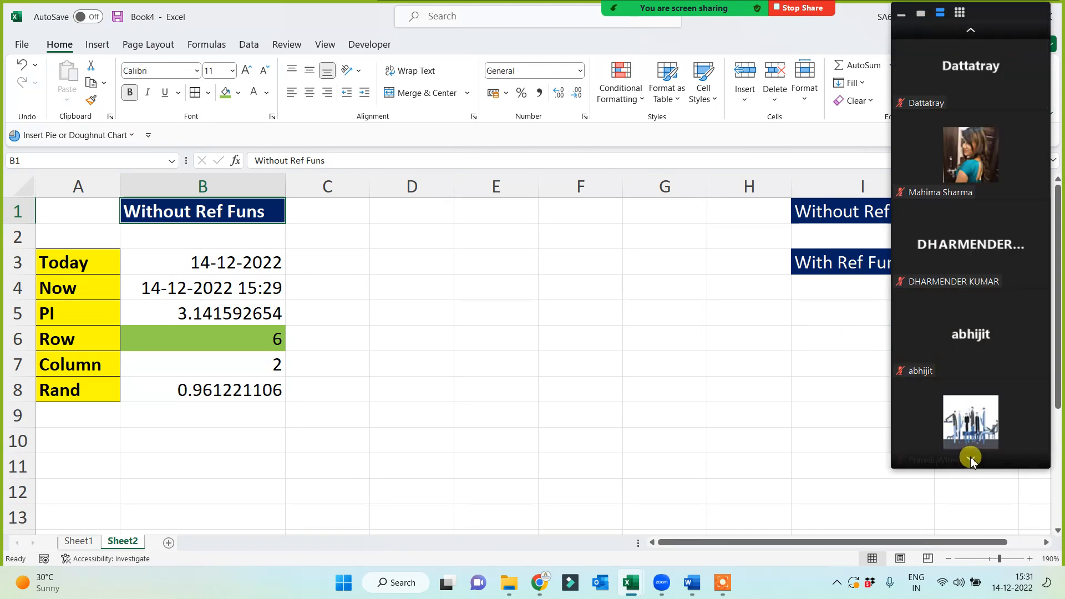
click(970, 459)
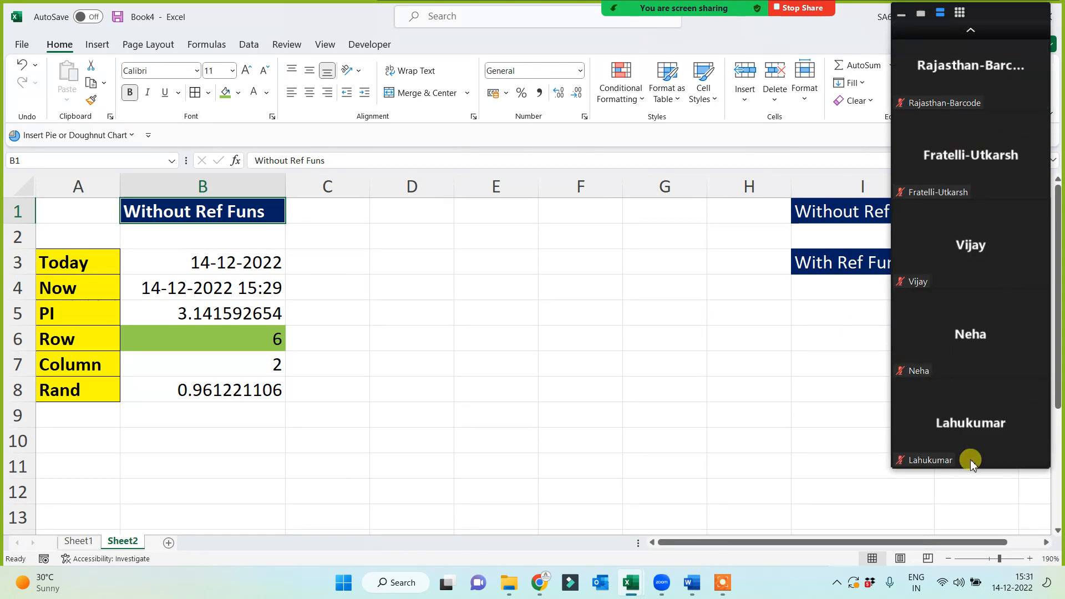
click(977, 37)
click(974, 33)
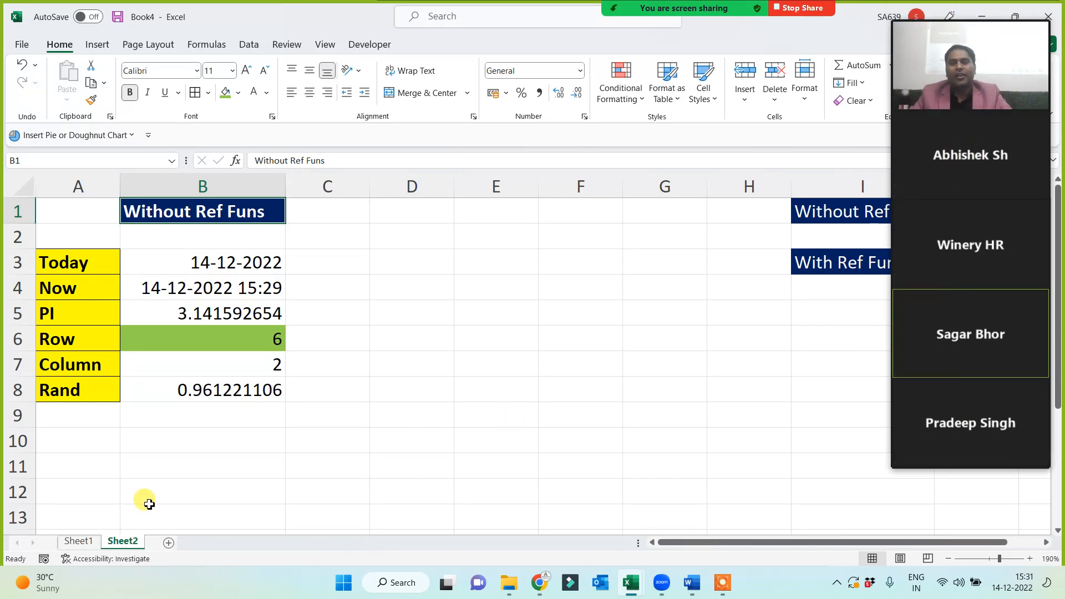
Copy the With Ref Funs heading from I3 into B10.
click(92, 448)
scroll(91, 450, down, 2)
click(107, 413)
scroll(147, 370, up, 2)
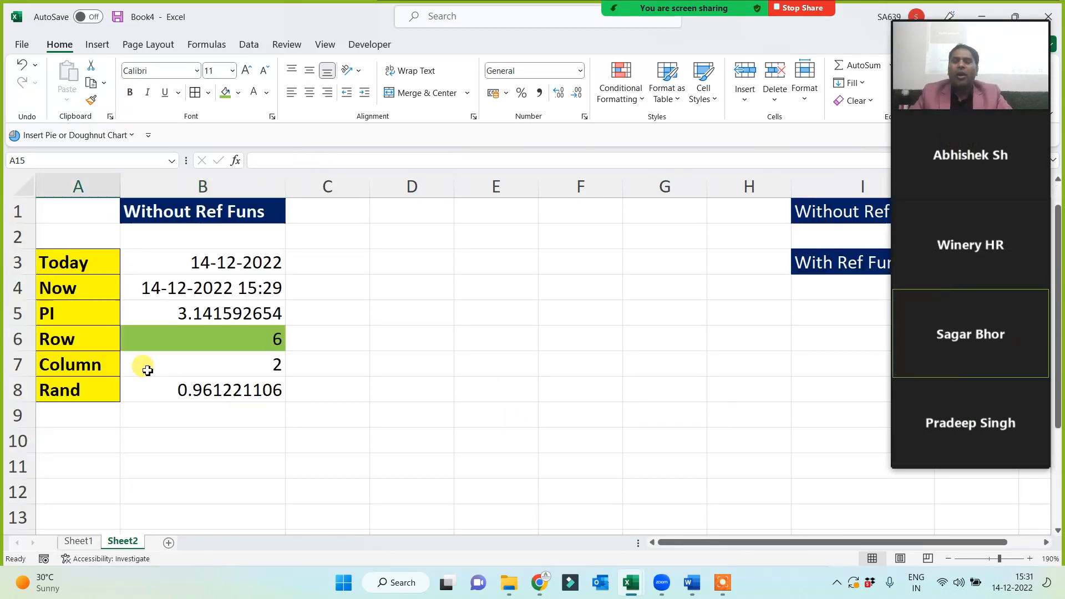
drag(61, 263, 76, 387)
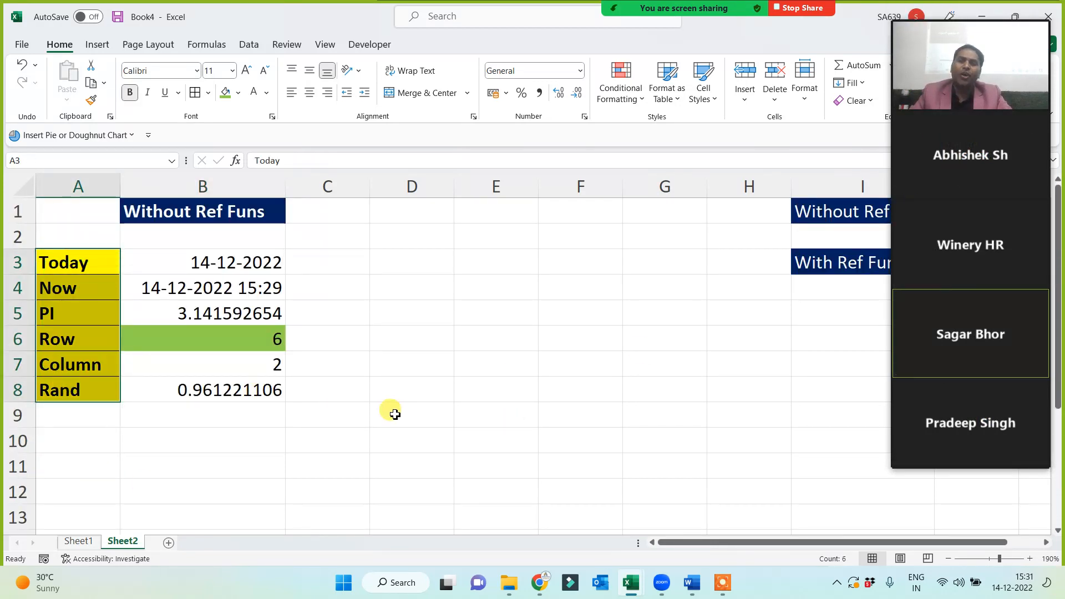
click(802, 262)
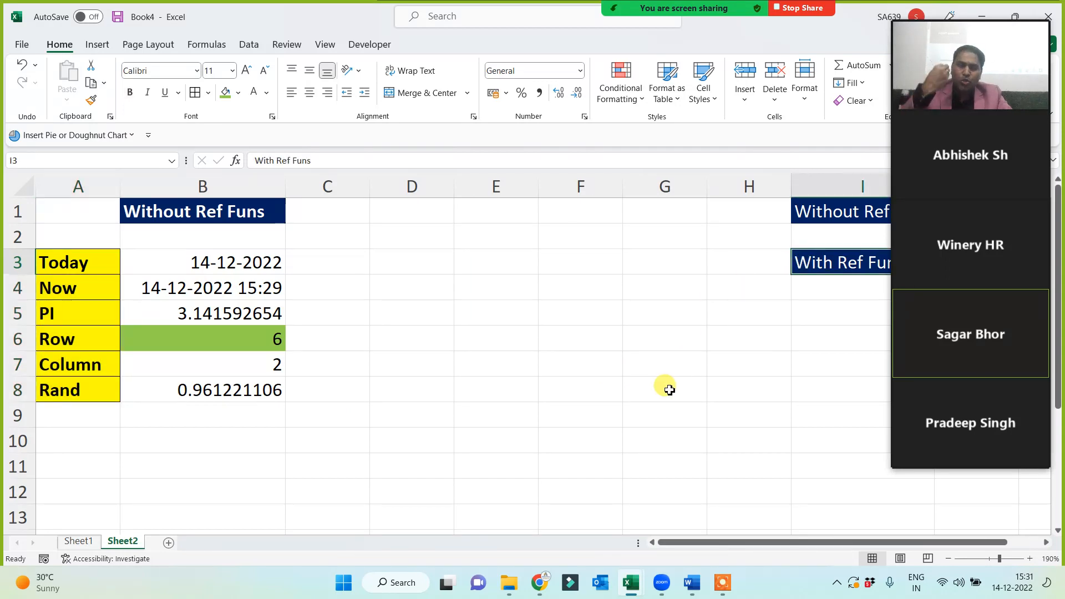
key(ctrl+c)
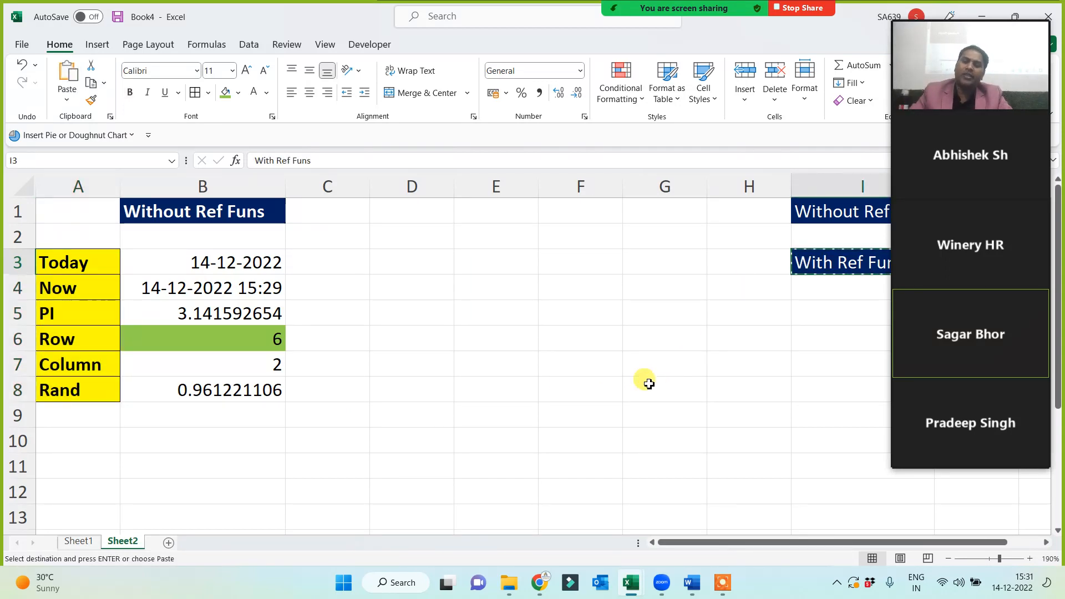
click(180, 449)
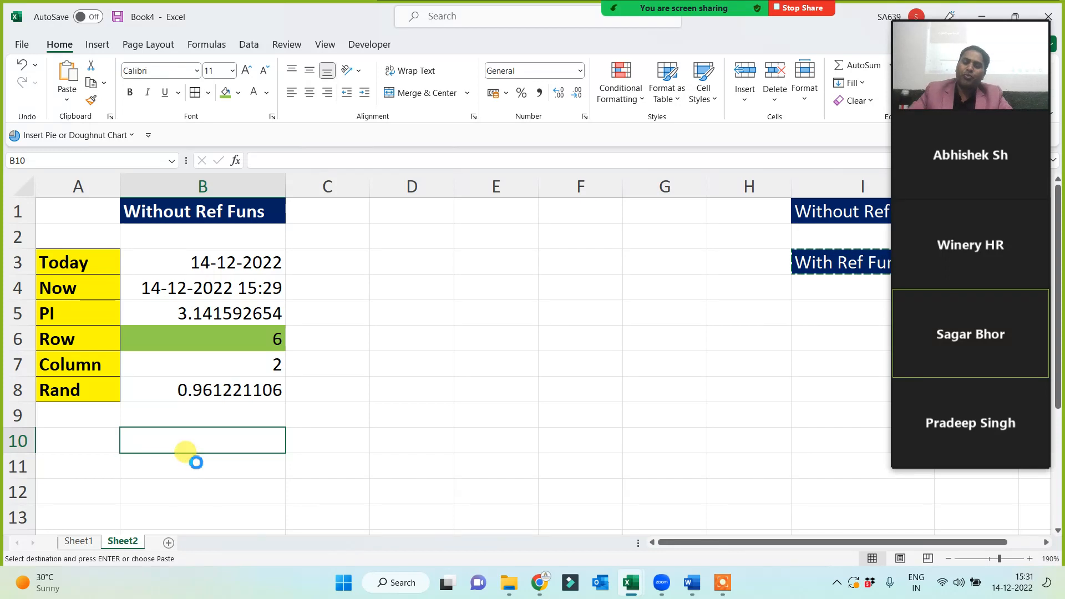
key(ctrl+v)
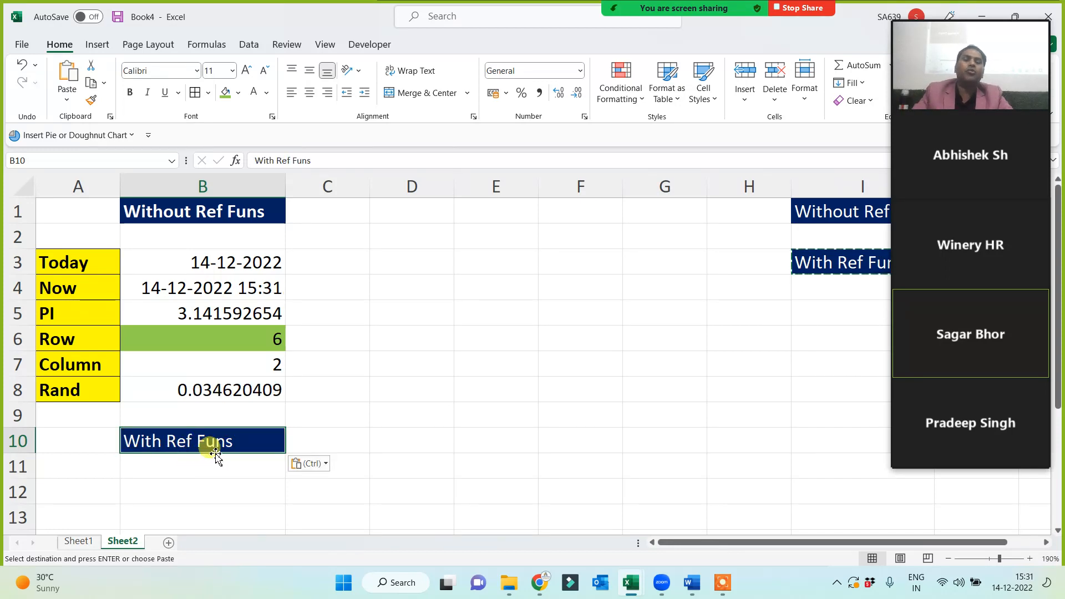
scroll(205, 459, down, 1)
click(72, 425)
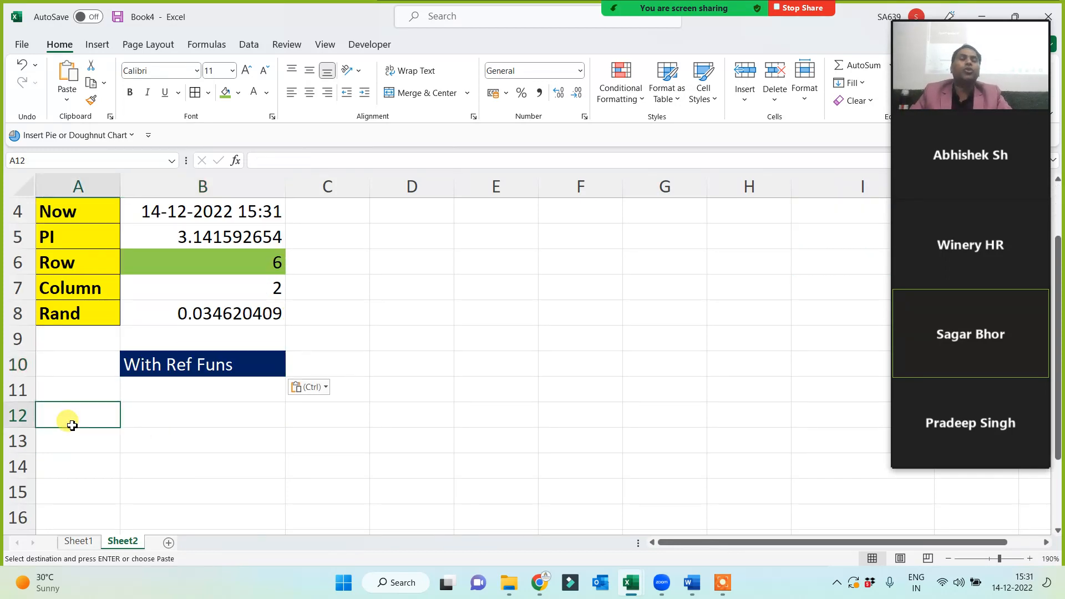
scroll(72, 425, down, 1)
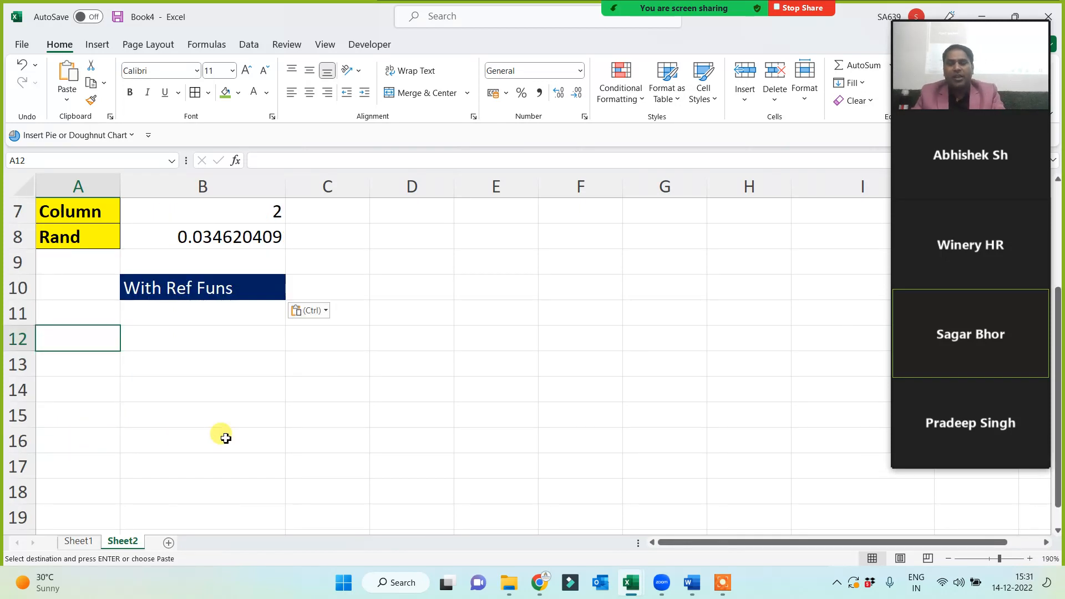
text(Sum)
key(Return)
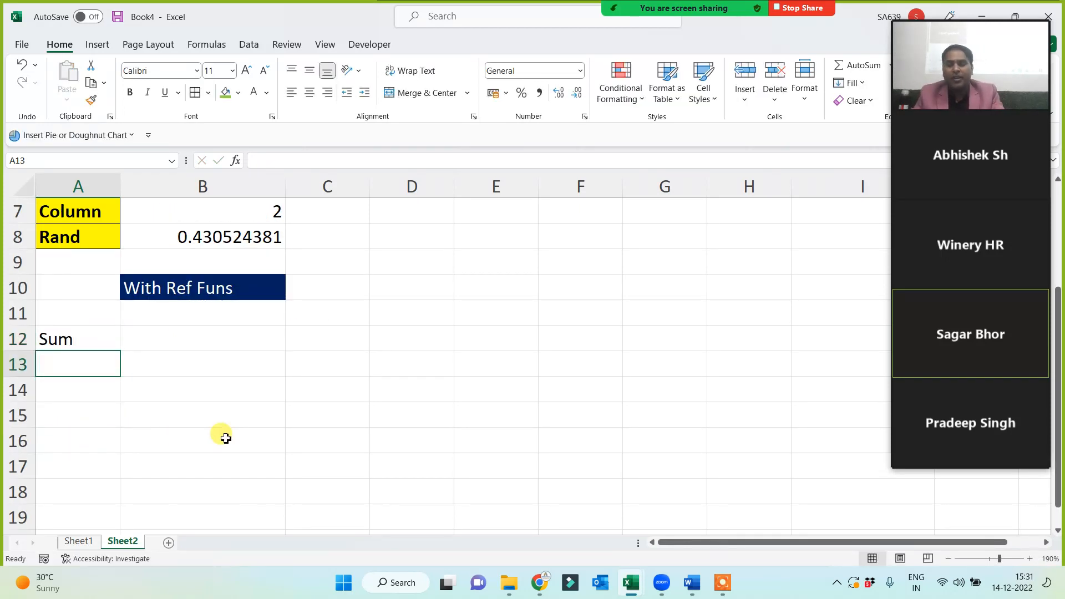
text(Max)
key(Return)
text(Mi)
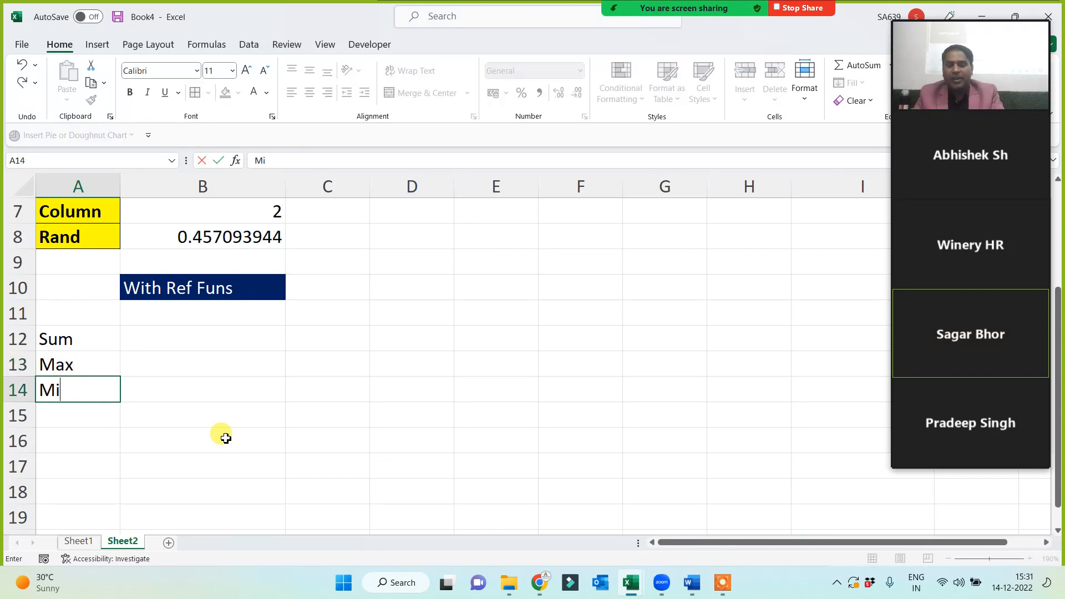
text(n)
key(Return)
text(Avera)
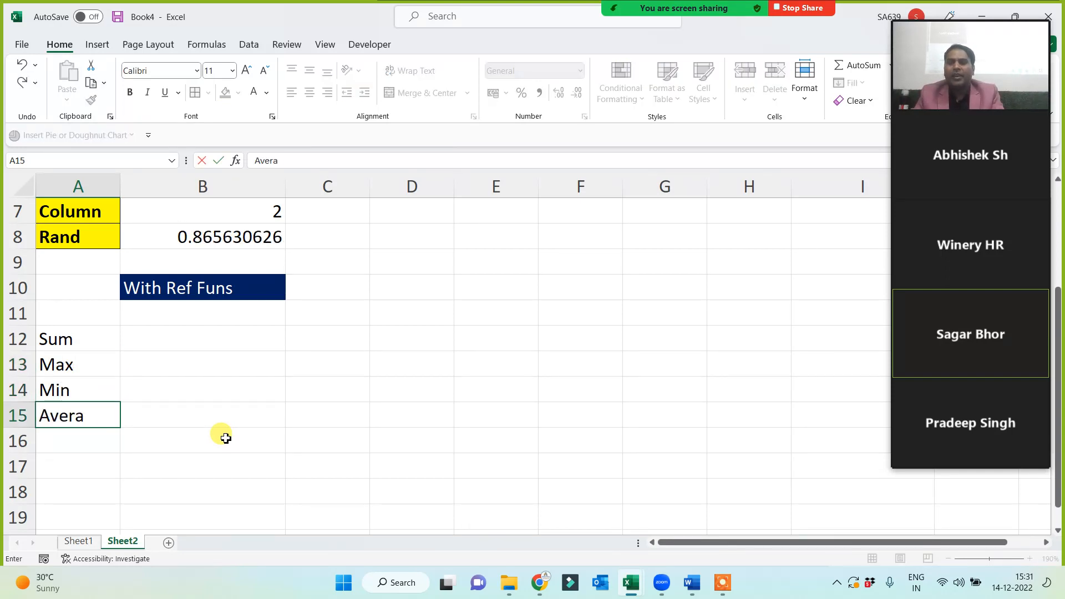
text(ge)
key(Return)
text(Product)
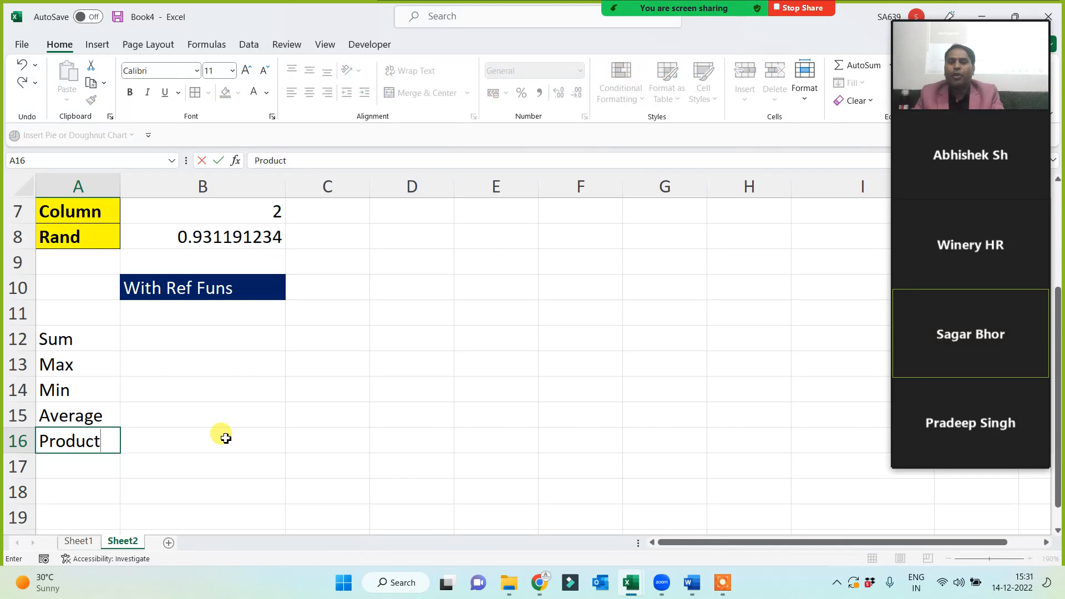
click(209, 437)
drag(83, 338, 83, 436)
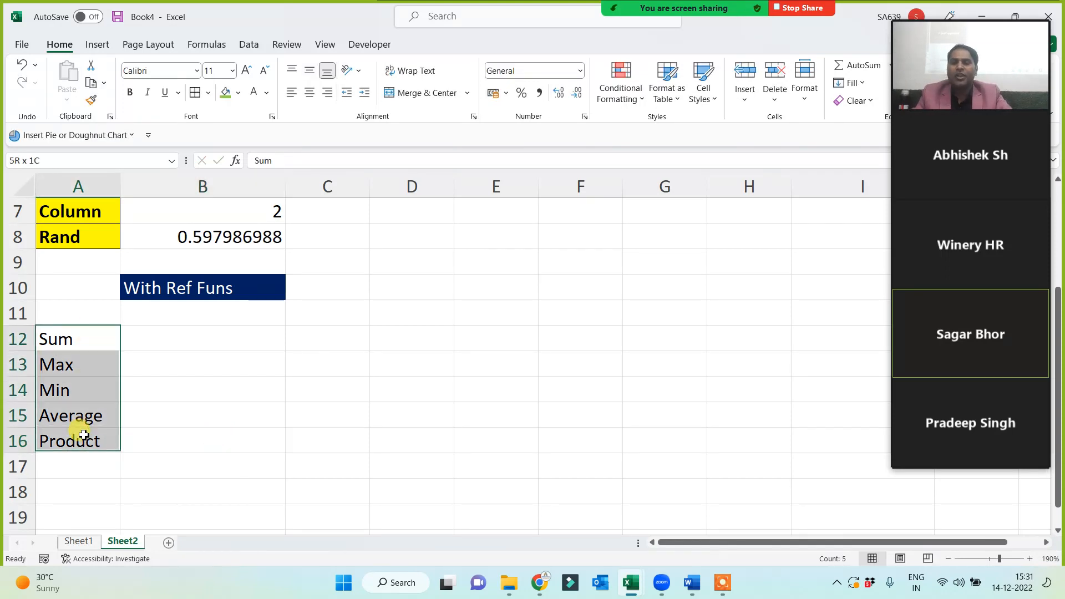
click(225, 93)
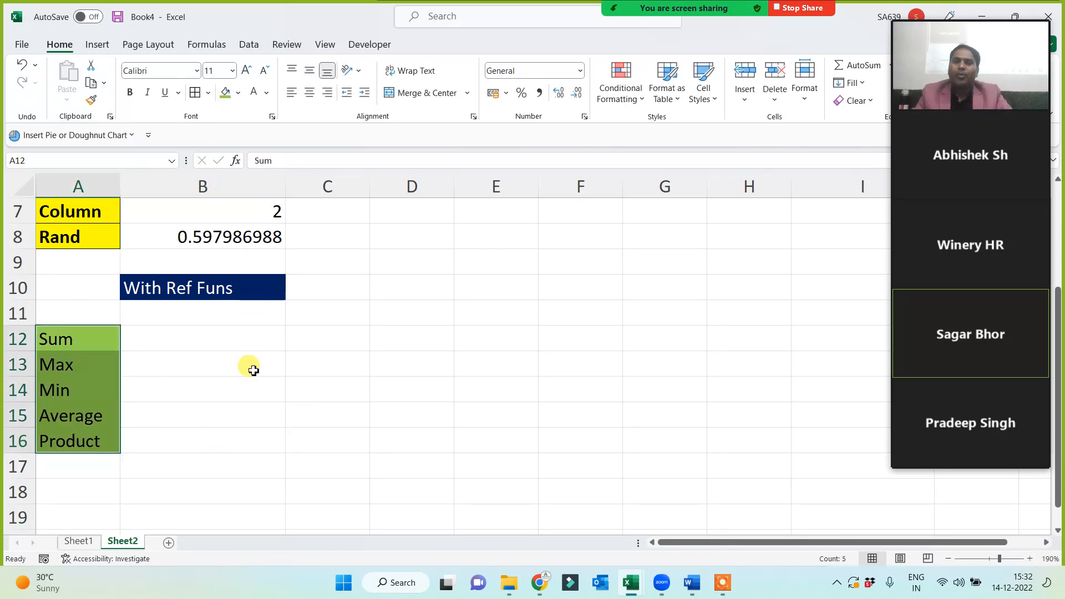
click(250, 382)
click(482, 312)
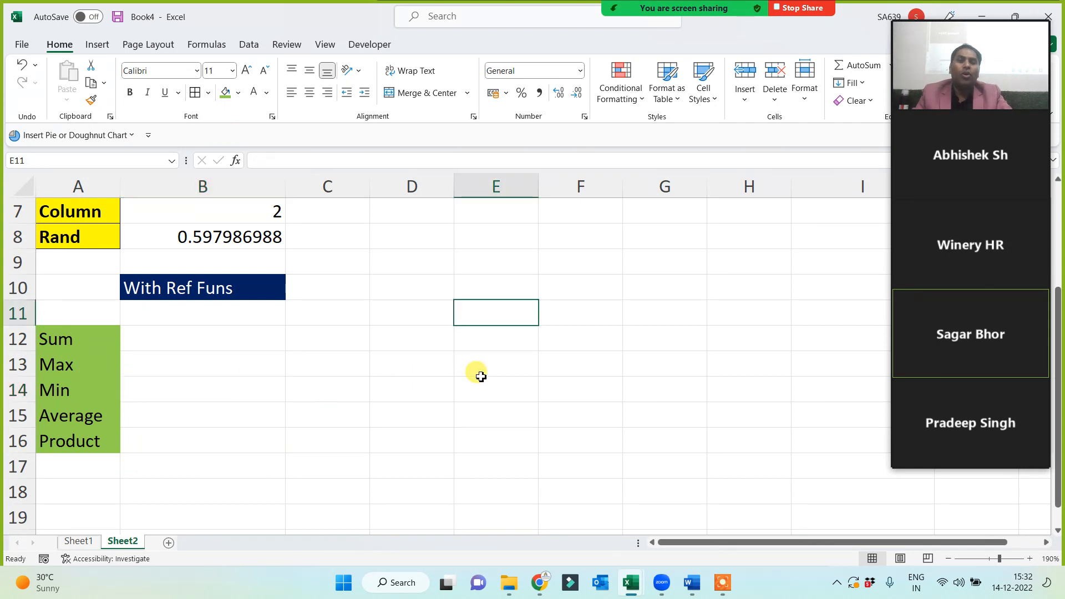
click(433, 331)
click(459, 338)
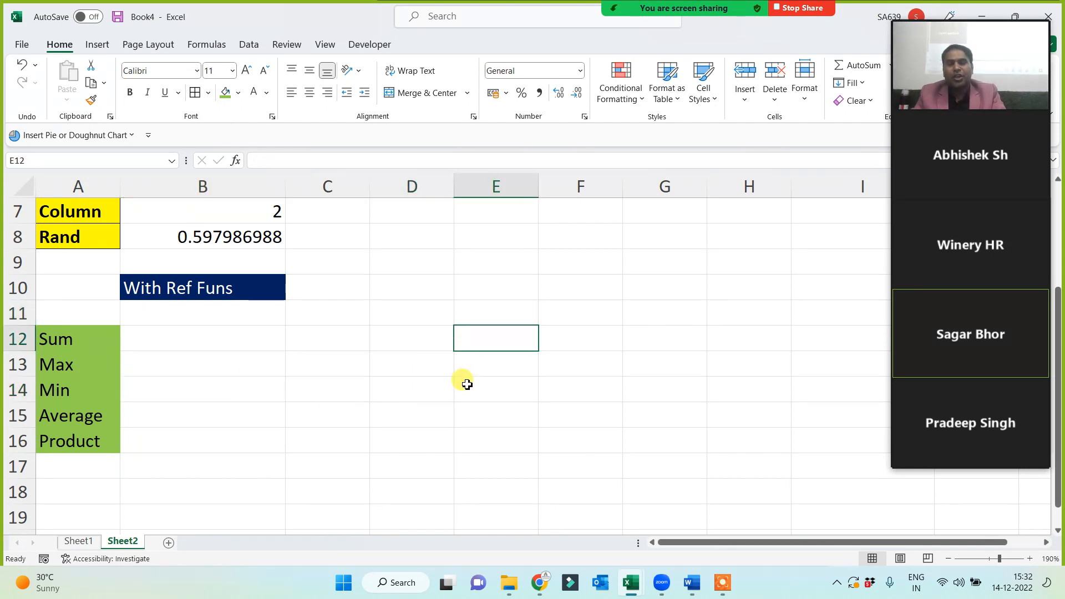
Enter headers Sub and Marks in E12:F12 and subjects Phy, Che, Bio, Eng, Hin below.
text(Sub)
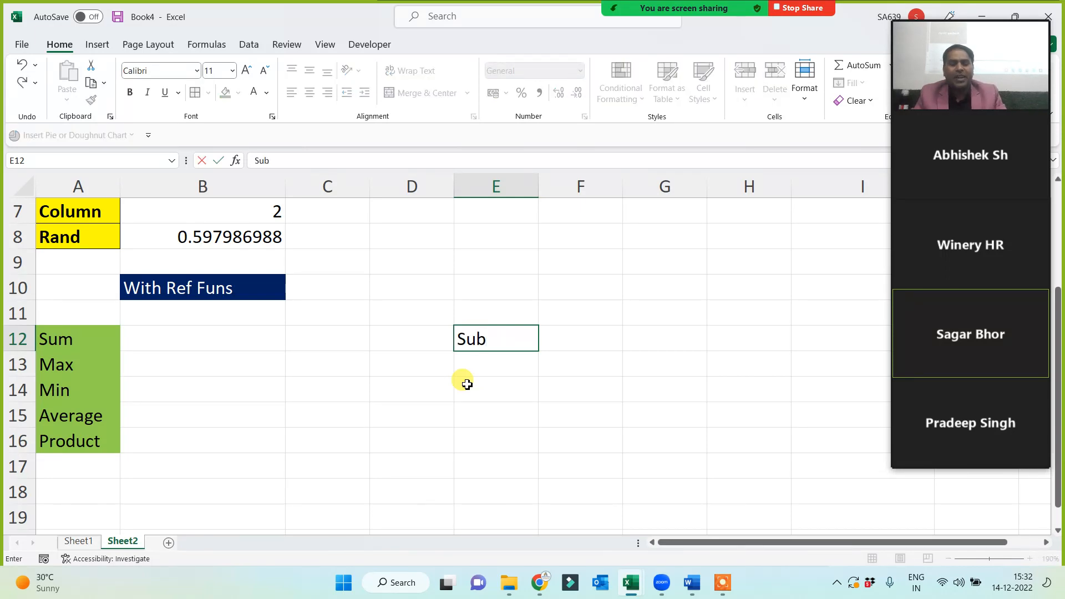
key(Tab)
text(Ma)
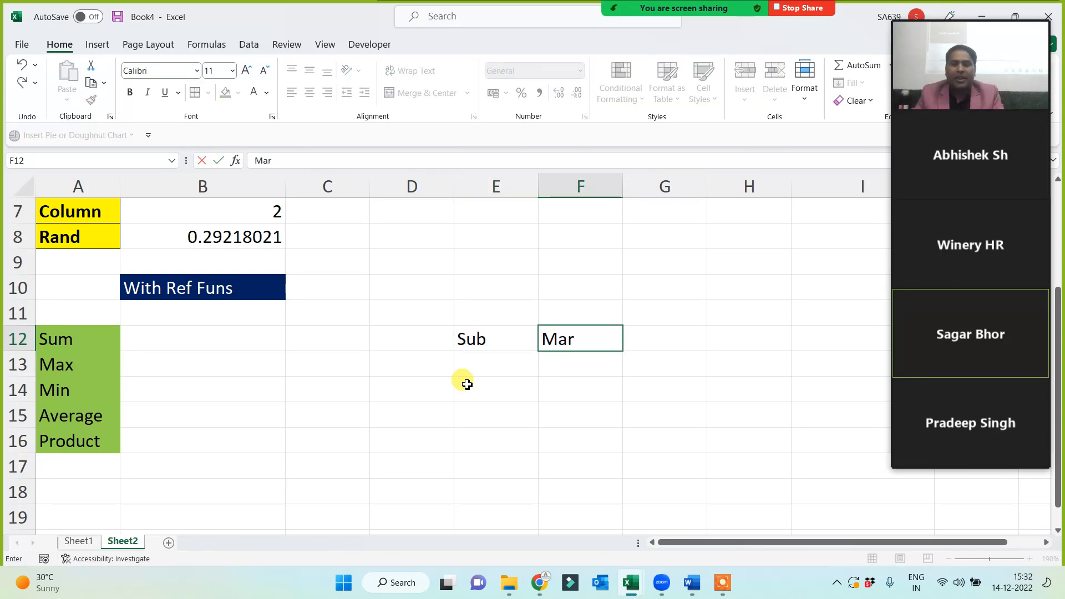
key(Return)
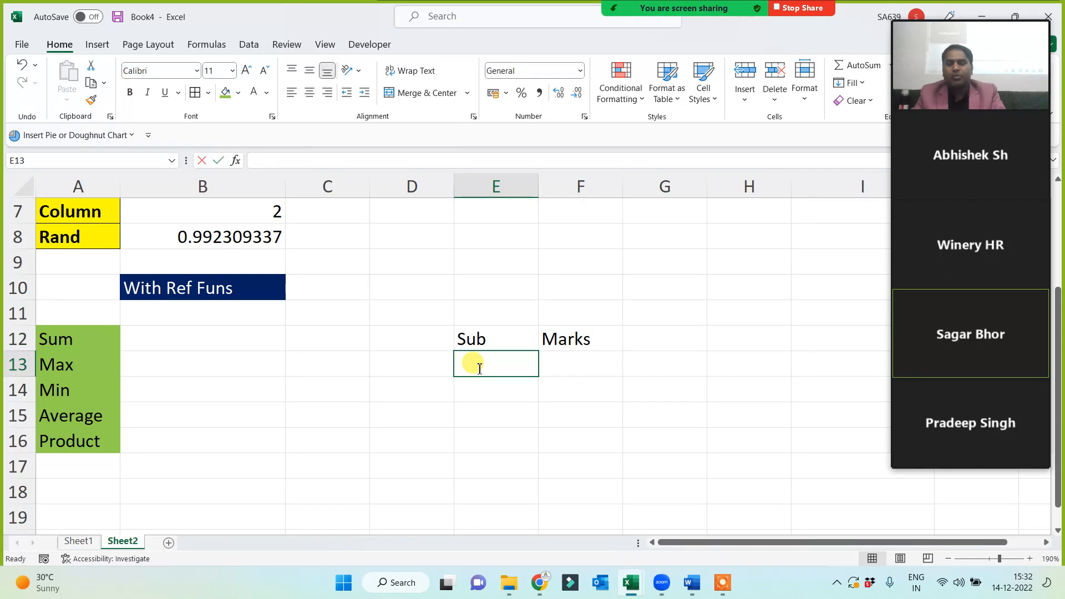
text(Phy)
key(Return)
text(Che)
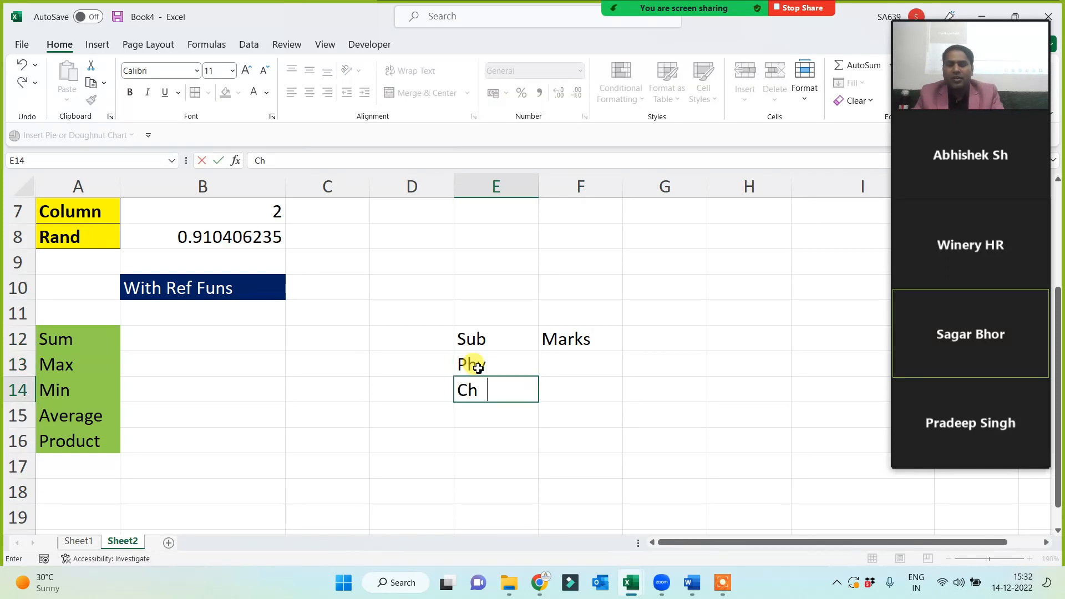
key(Return)
text(Bio)
key(Return)
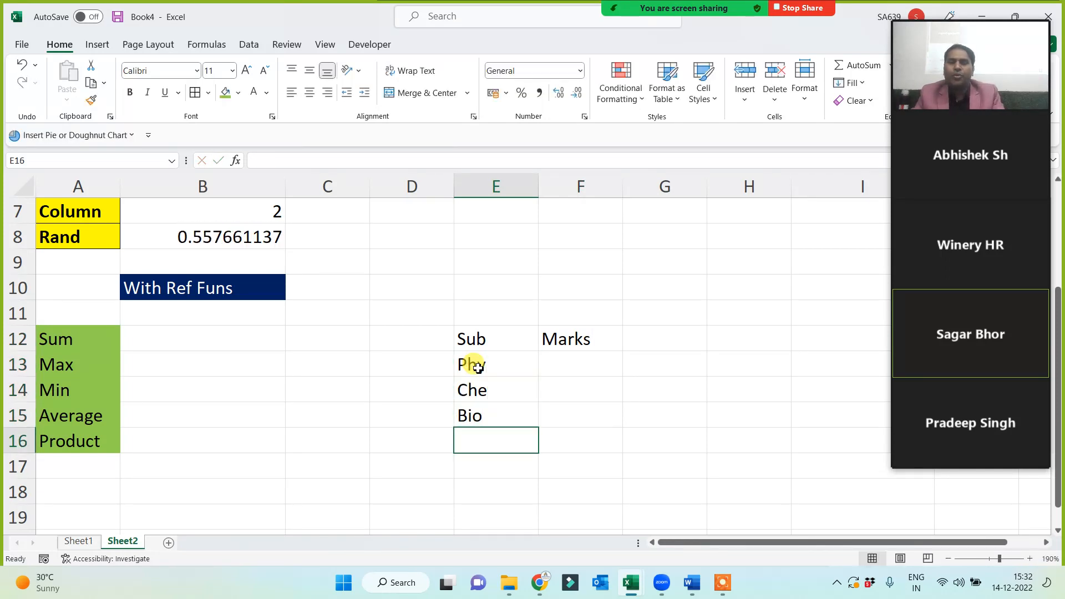
text(Eng)
key(Return)
text(HIn)
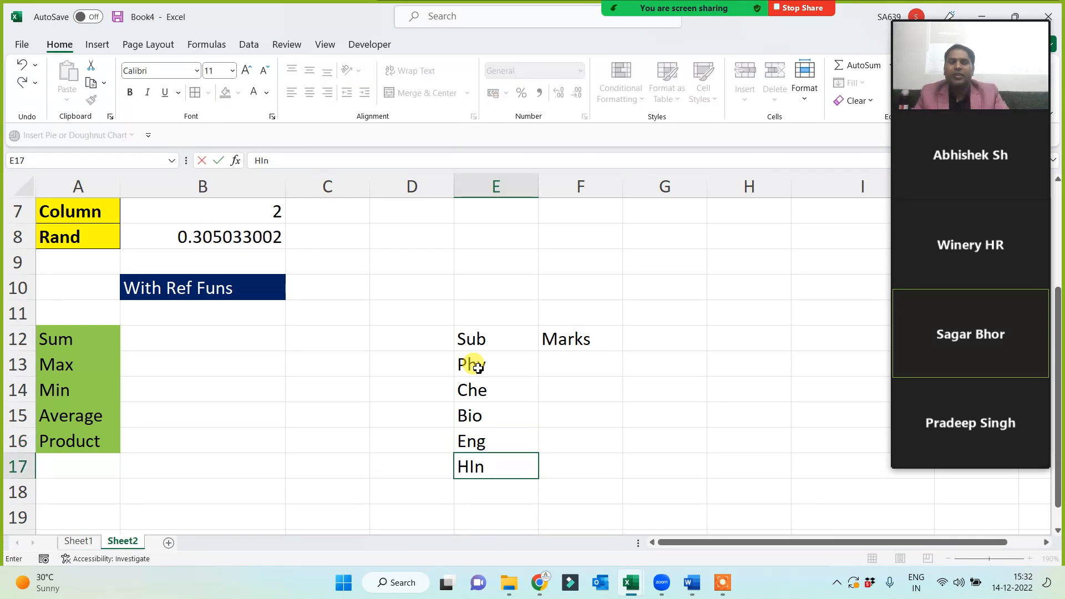
click(561, 371)
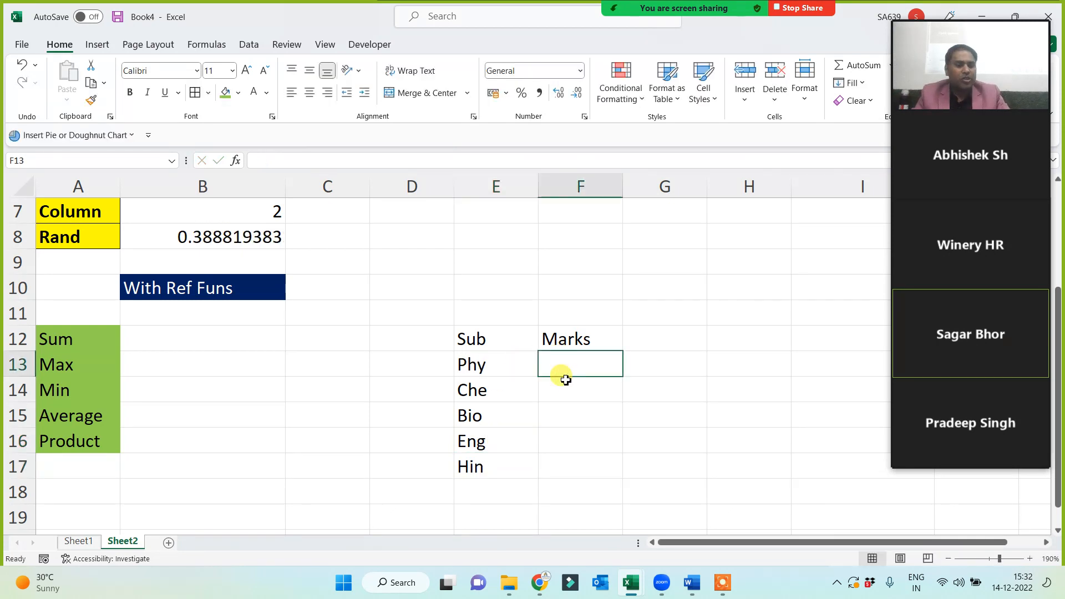
Enter the marks 75, 95, 75, 65 and 85 in F13:F17.
text(75)
key(Return)
text(95)
key(Return)
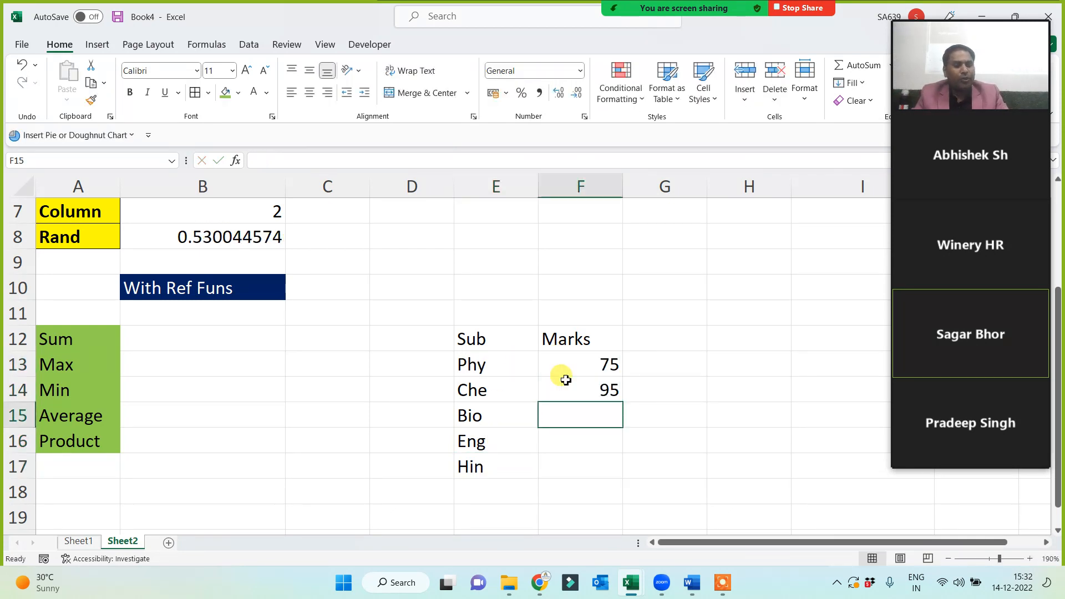
text(75)
key(Return)
text(65)
key(Return)
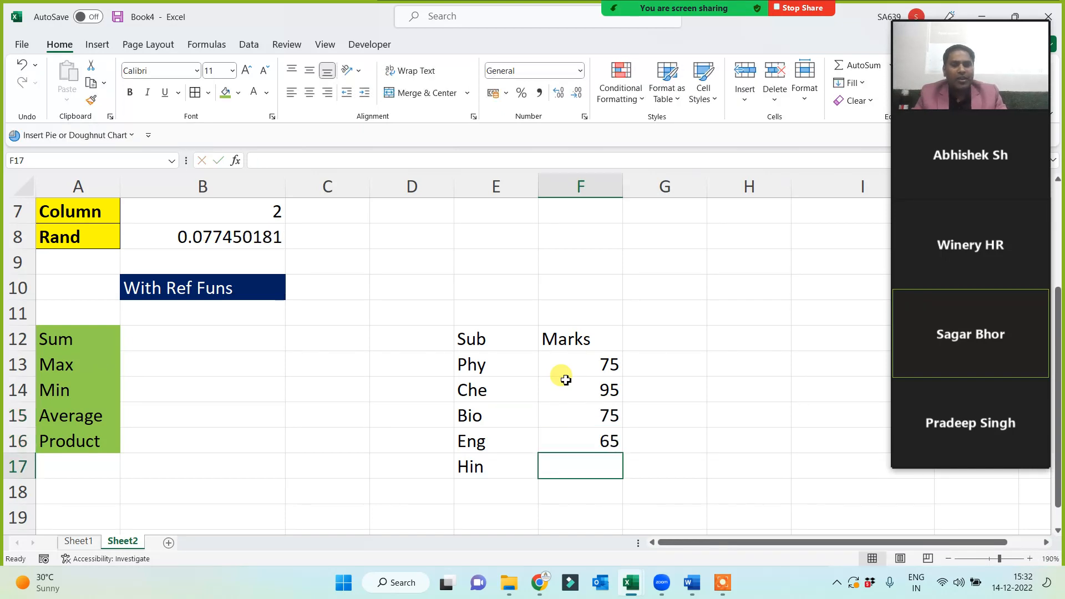
text(85)
key(Return)
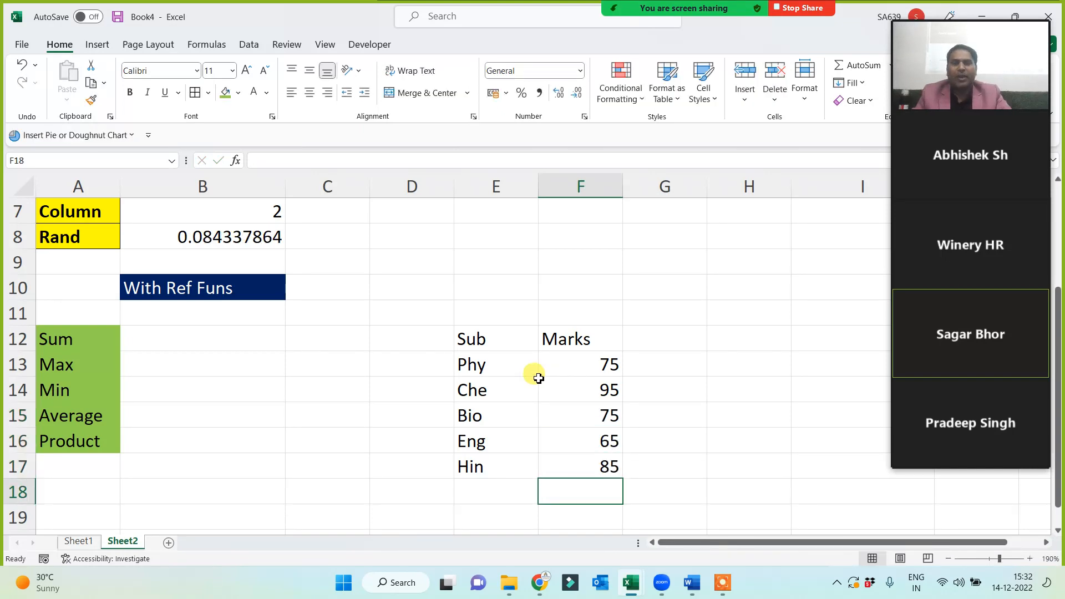
Centre the contents of E12:F17 and give every cell a border.
drag(482, 338, 585, 476)
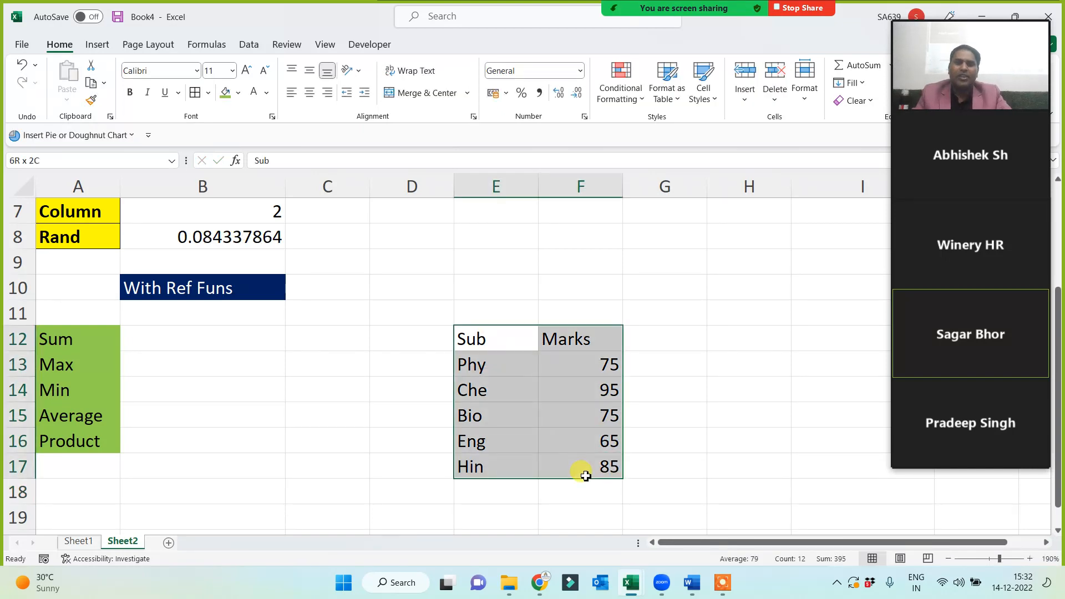
click(314, 97)
click(194, 92)
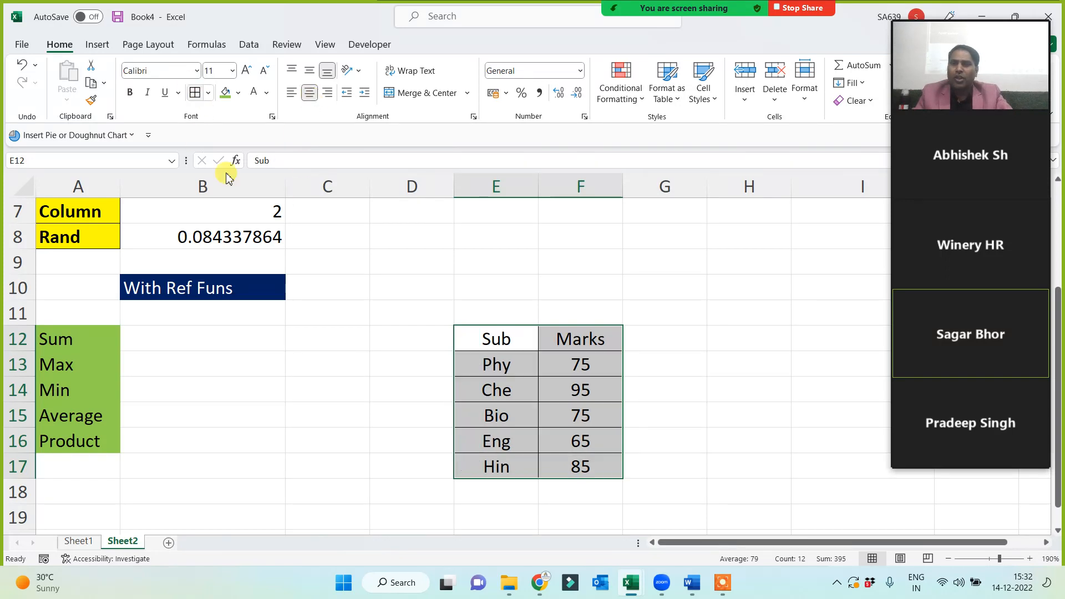
Fill the Sub/Marks header row E12:F12 green and check the table's formatting.
drag(499, 349, 560, 340)
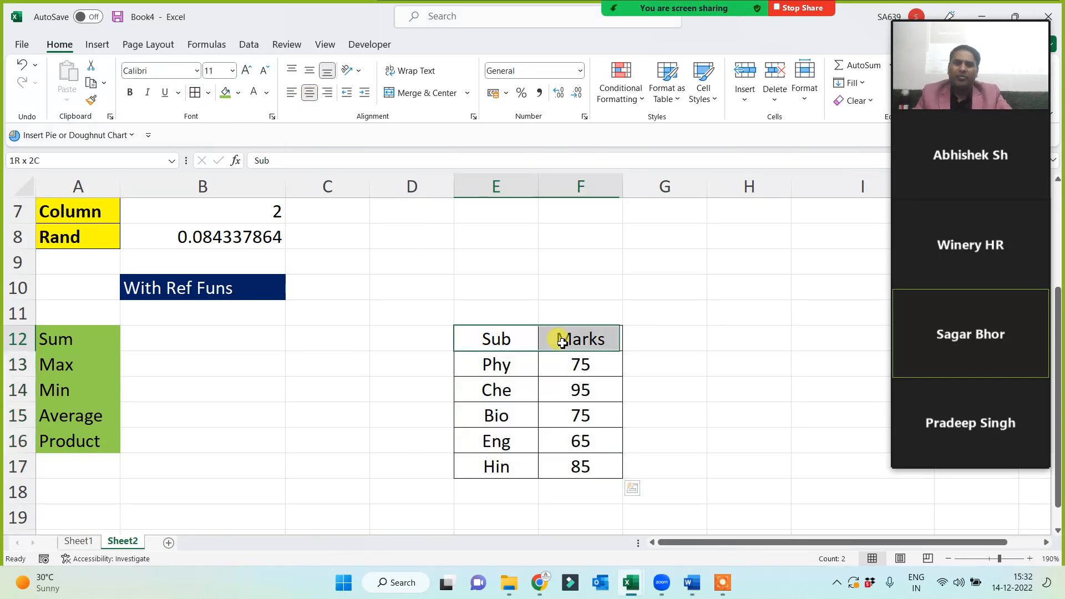
click(225, 93)
click(352, 458)
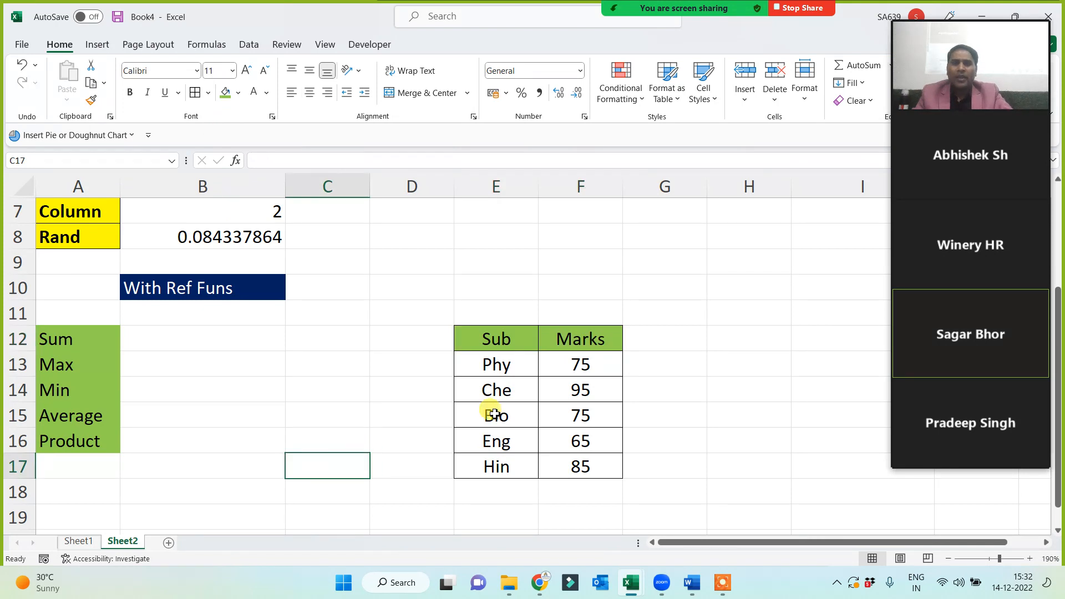
drag(488, 339, 600, 474)
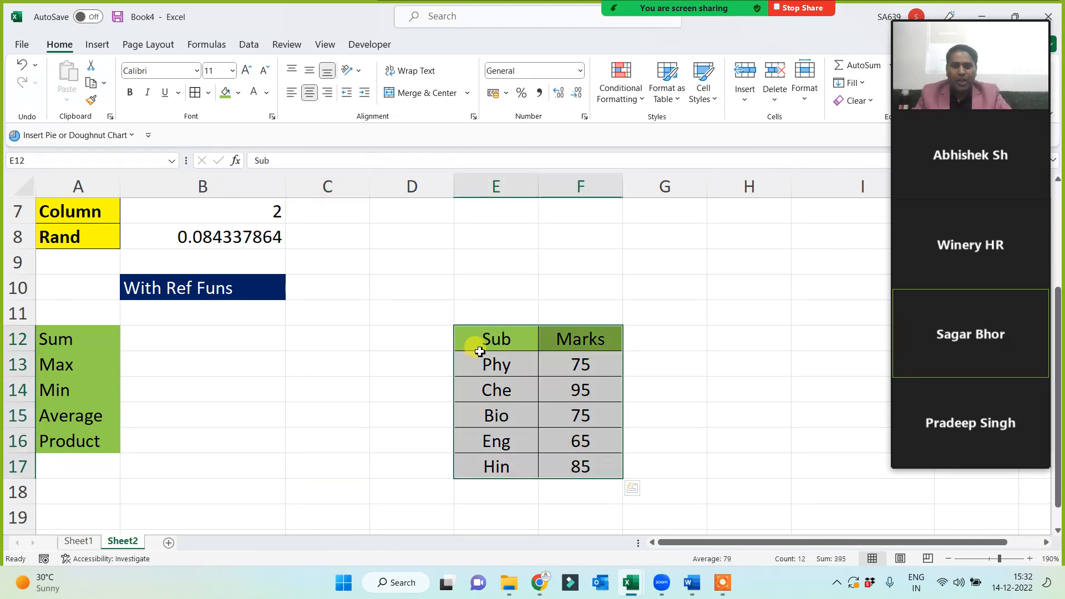
drag(480, 342, 612, 469)
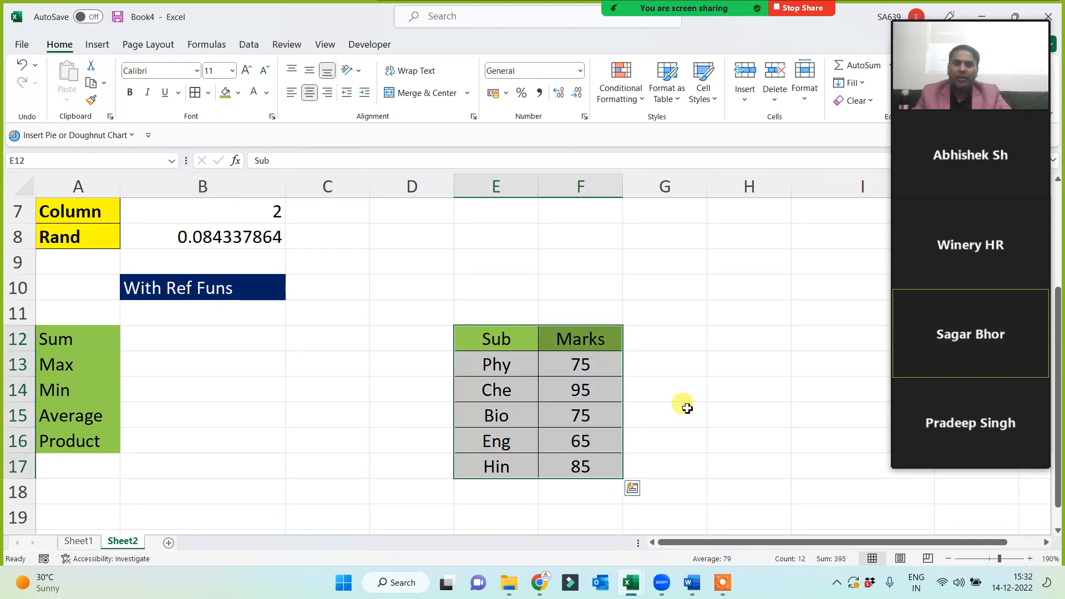
click(731, 340)
text(area)
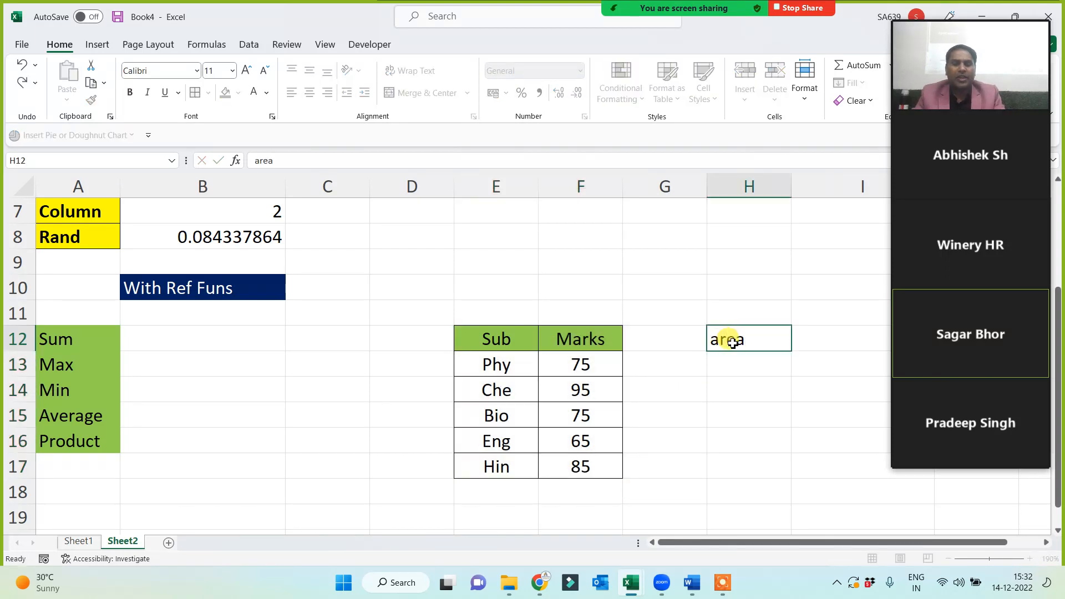
key(Return)
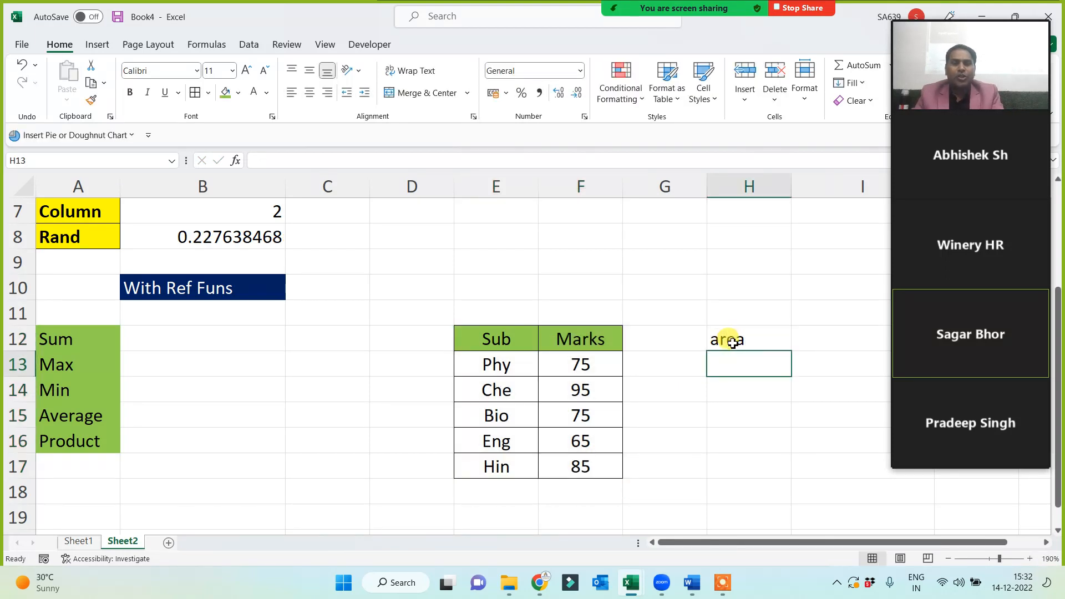
text(range)
key(Return)
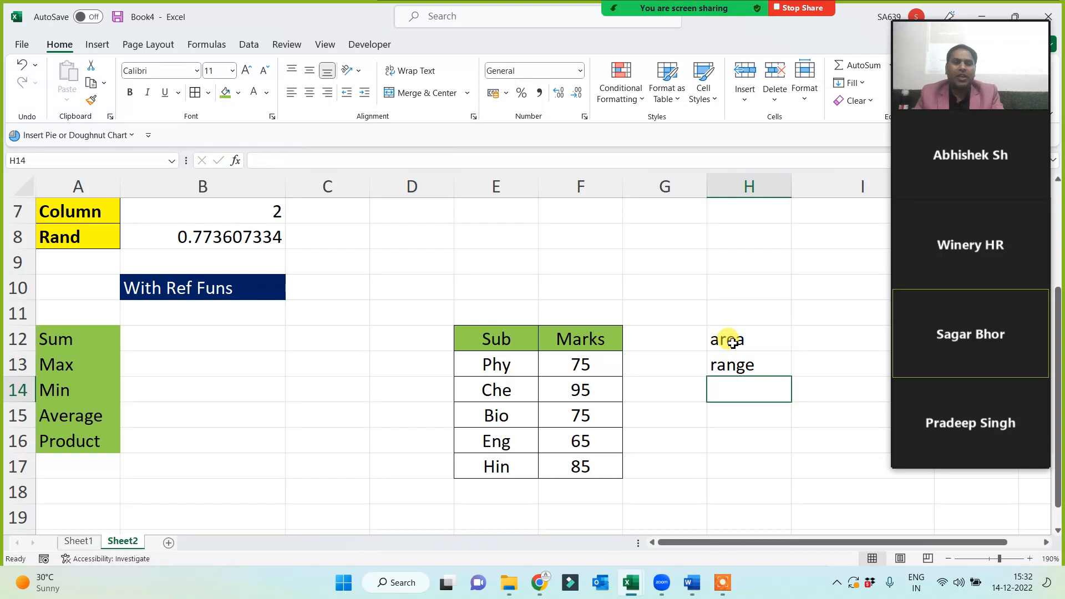
text(data)
key(Return)
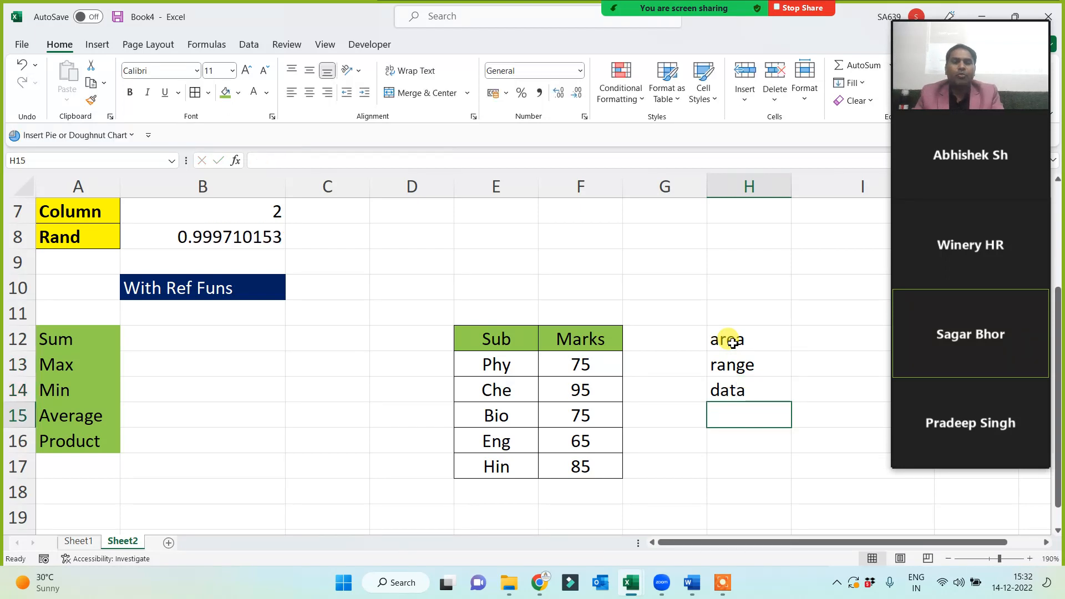
text(table)
key(Return)
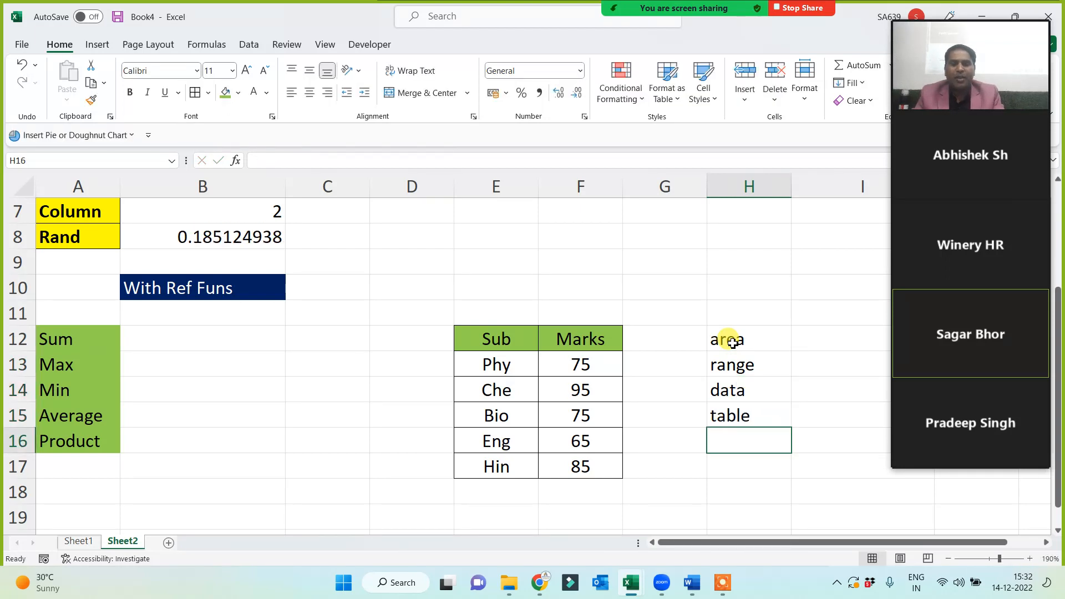
text(arr)
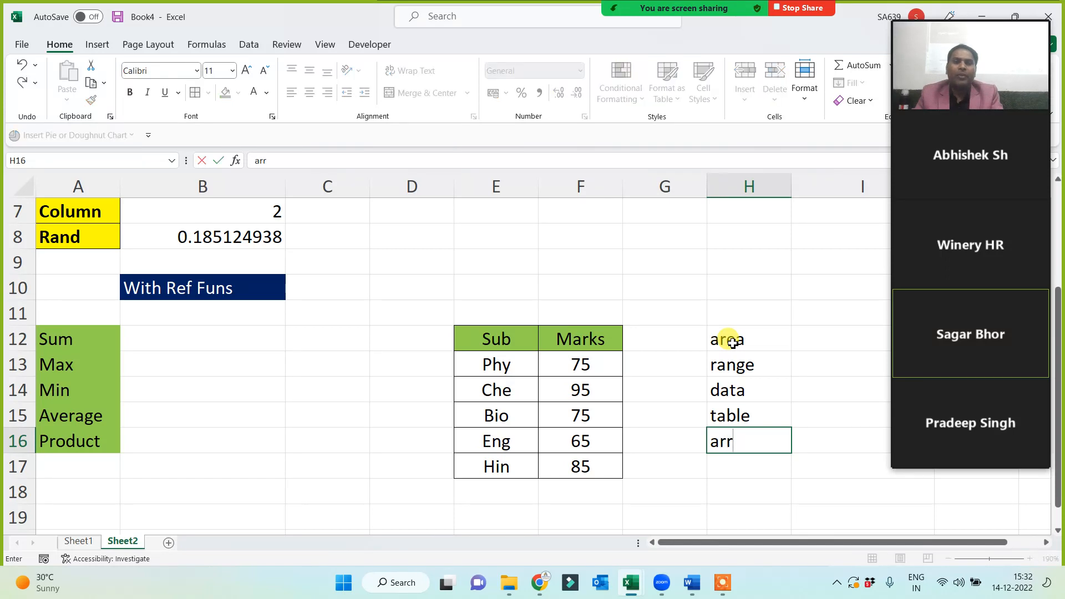
text(ay)
click(715, 482)
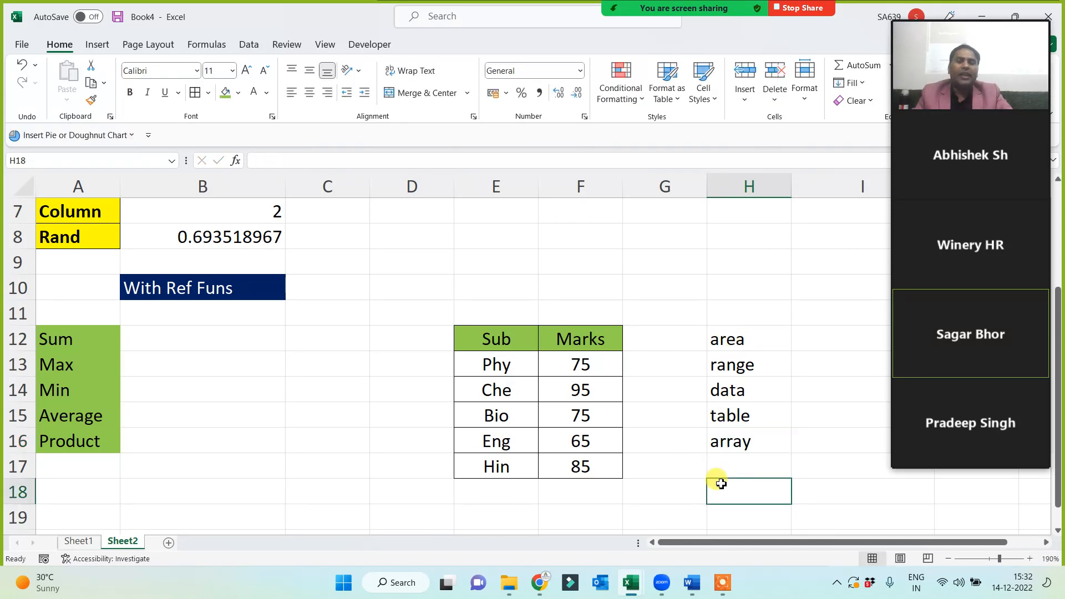
click(721, 441)
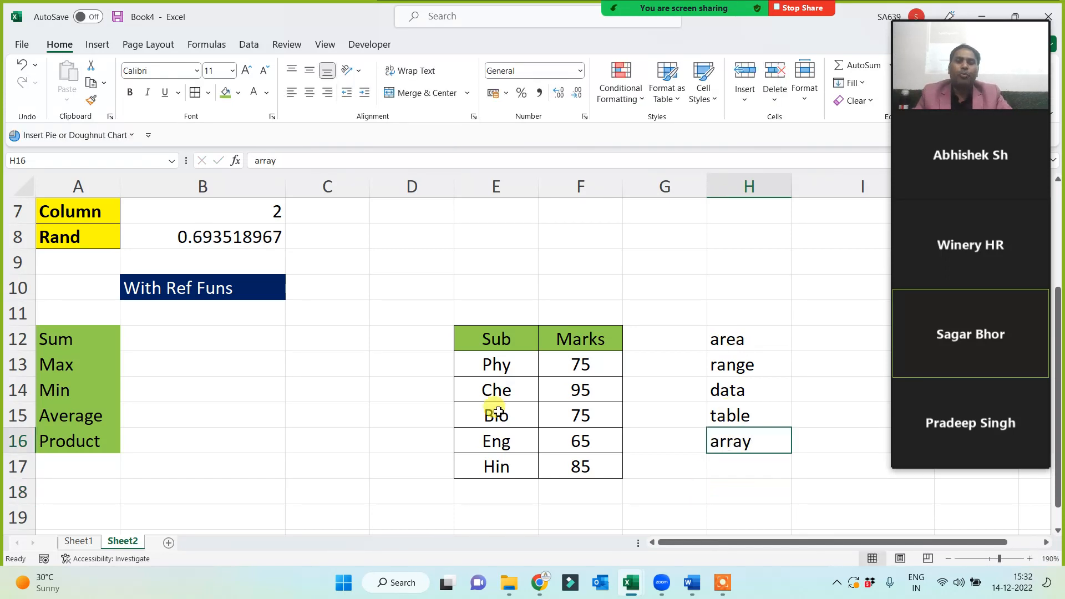
click(224, 92)
click(741, 367)
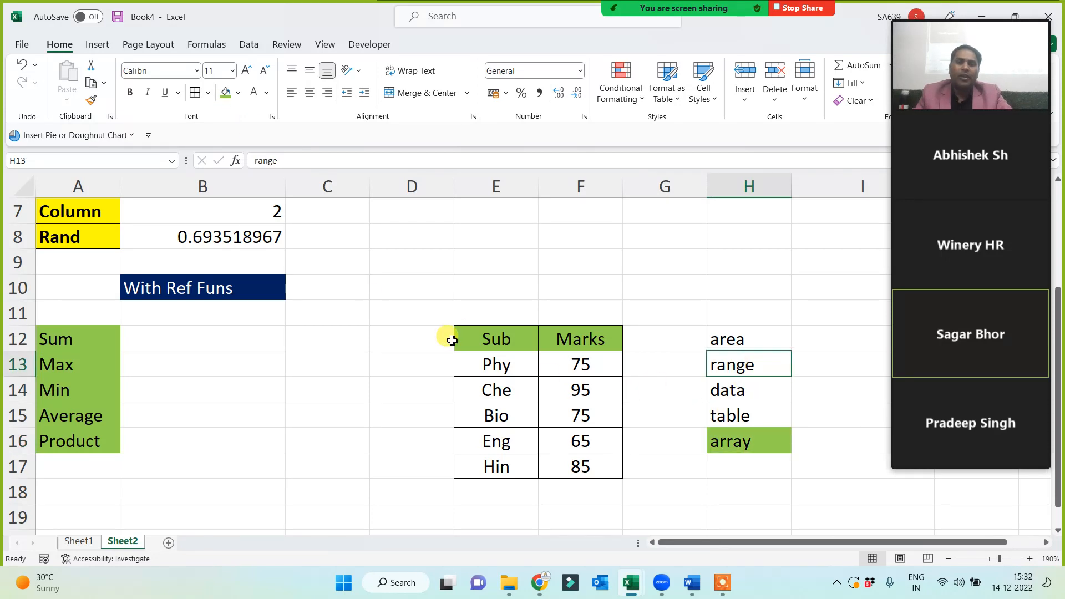
click(224, 93)
click(721, 388)
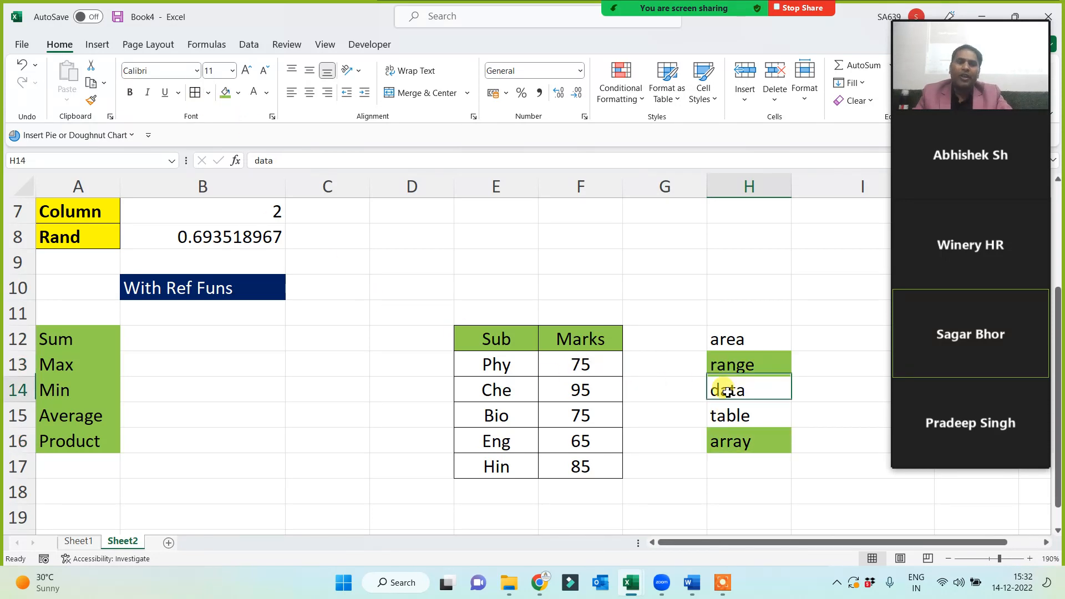
click(224, 92)
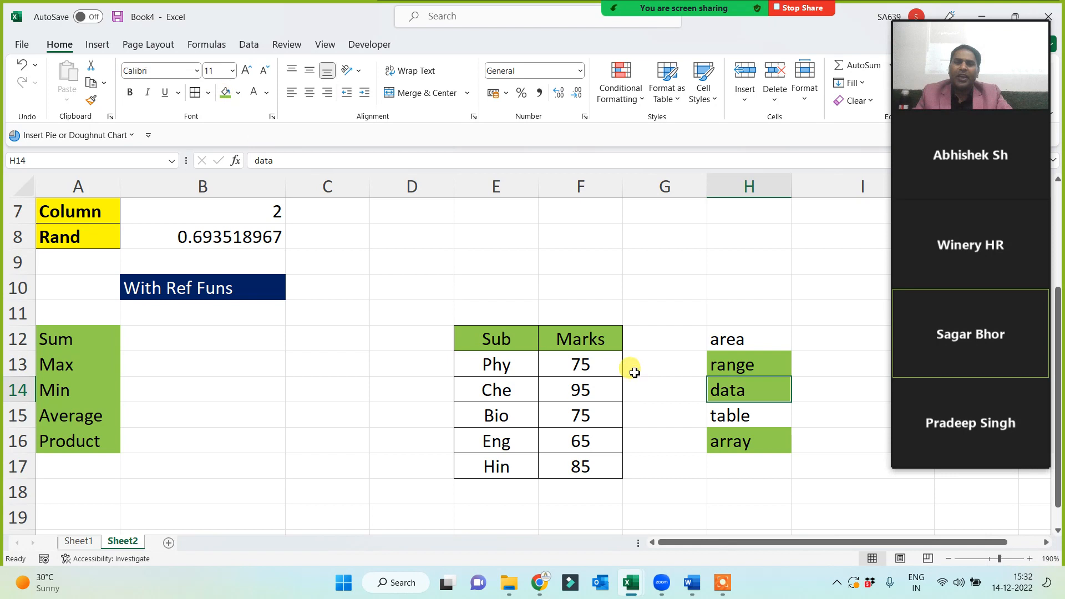
click(733, 366)
click(737, 387)
click(730, 438)
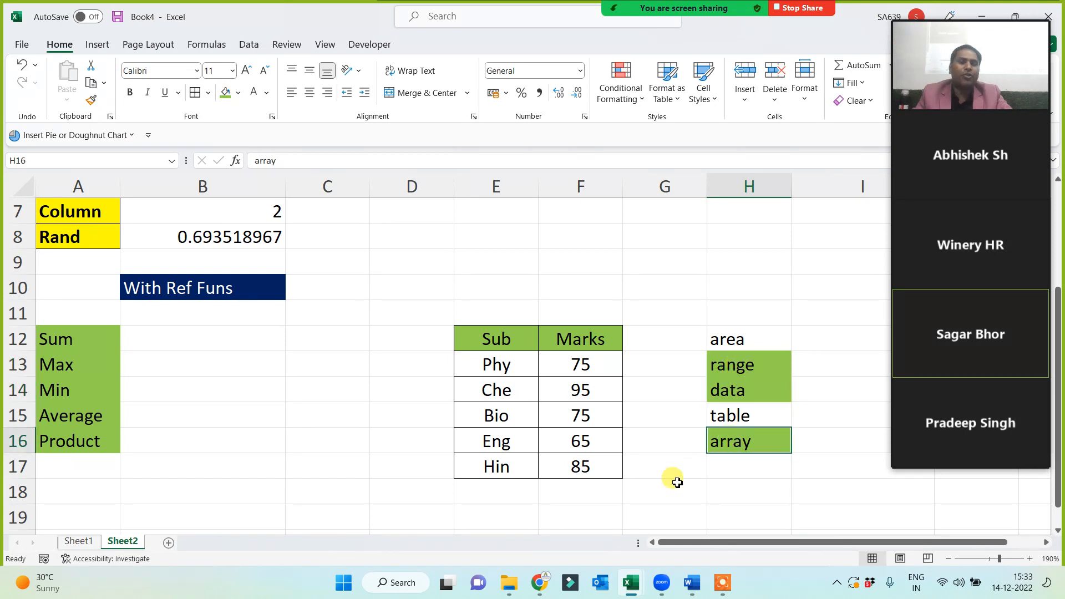
click(730, 417)
drag(502, 341, 588, 469)
click(754, 416)
click(735, 338)
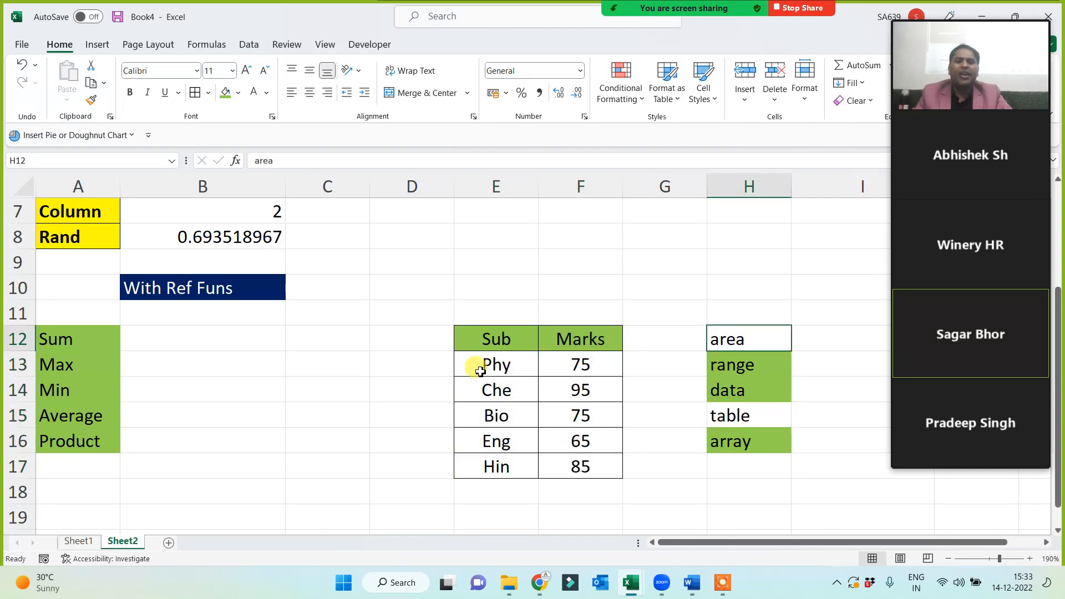
drag(474, 339, 606, 471)
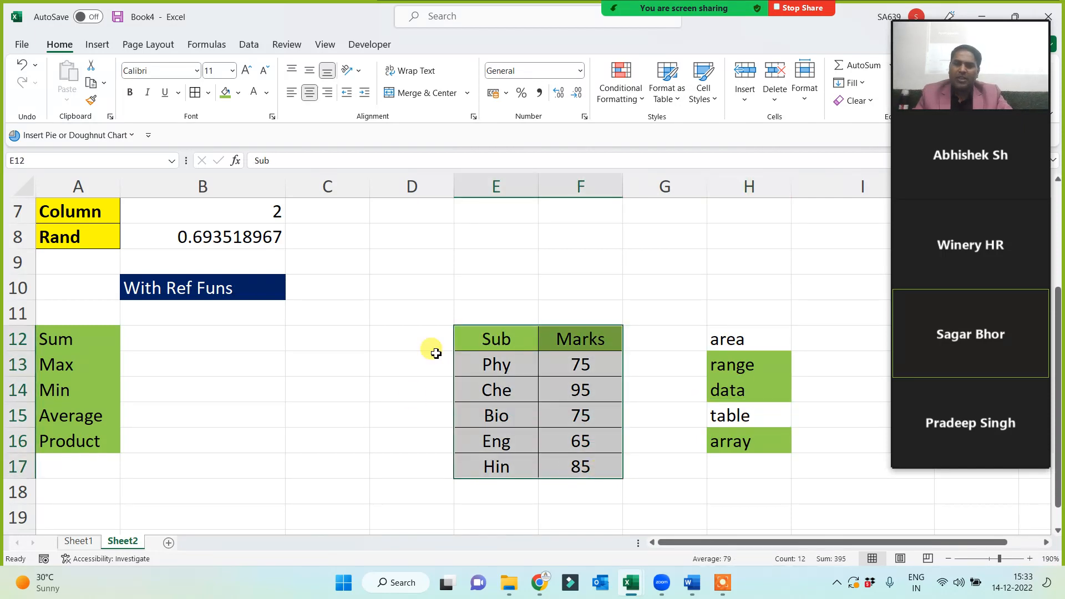
drag(488, 348, 594, 466)
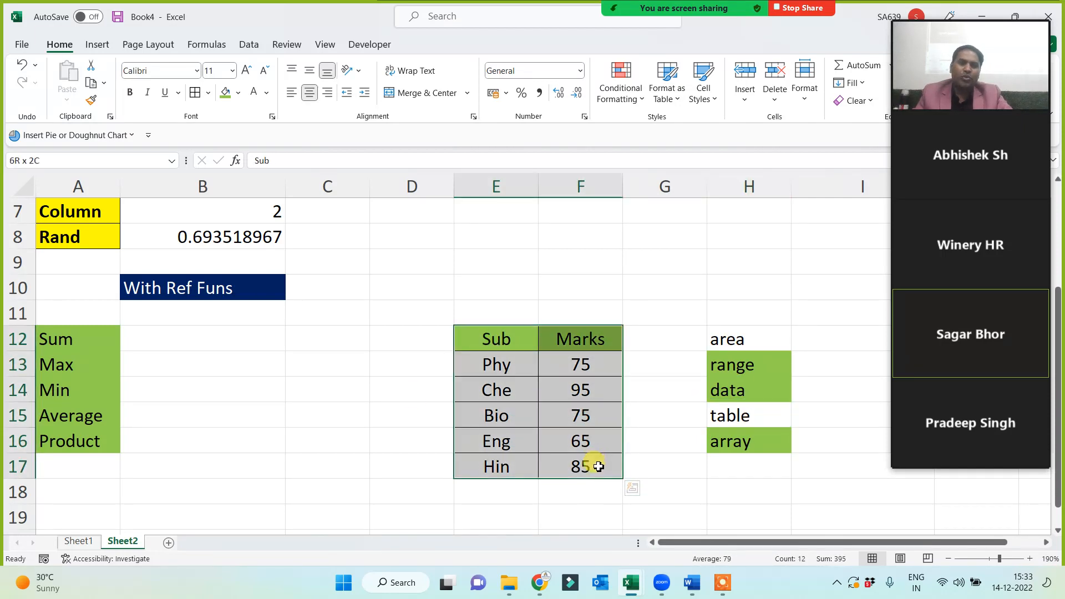
click(715, 343)
click(734, 417)
click(742, 364)
click(731, 391)
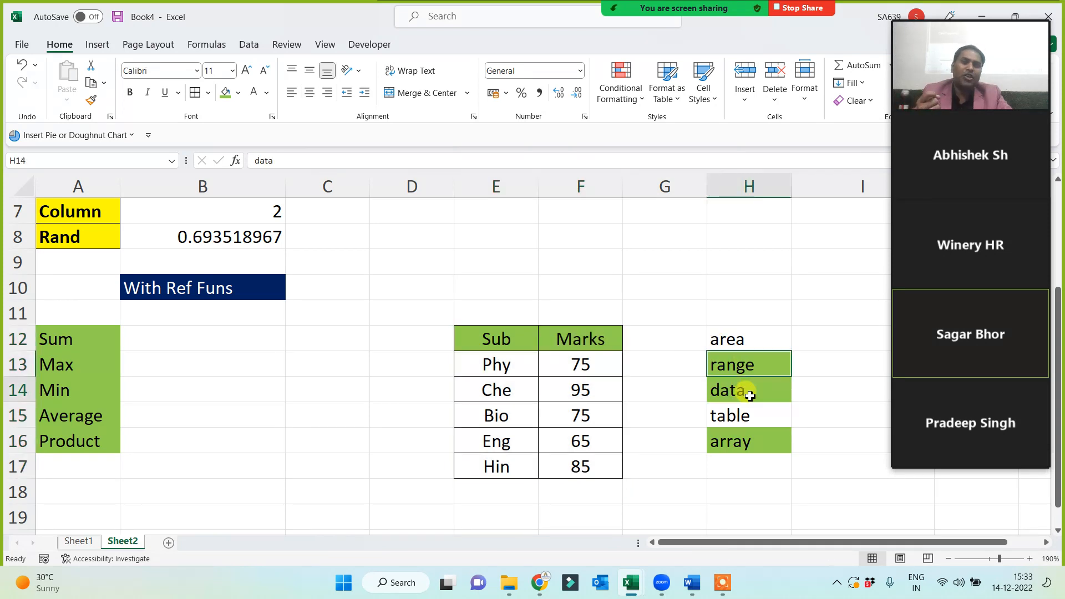
click(743, 439)
drag(483, 335, 603, 469)
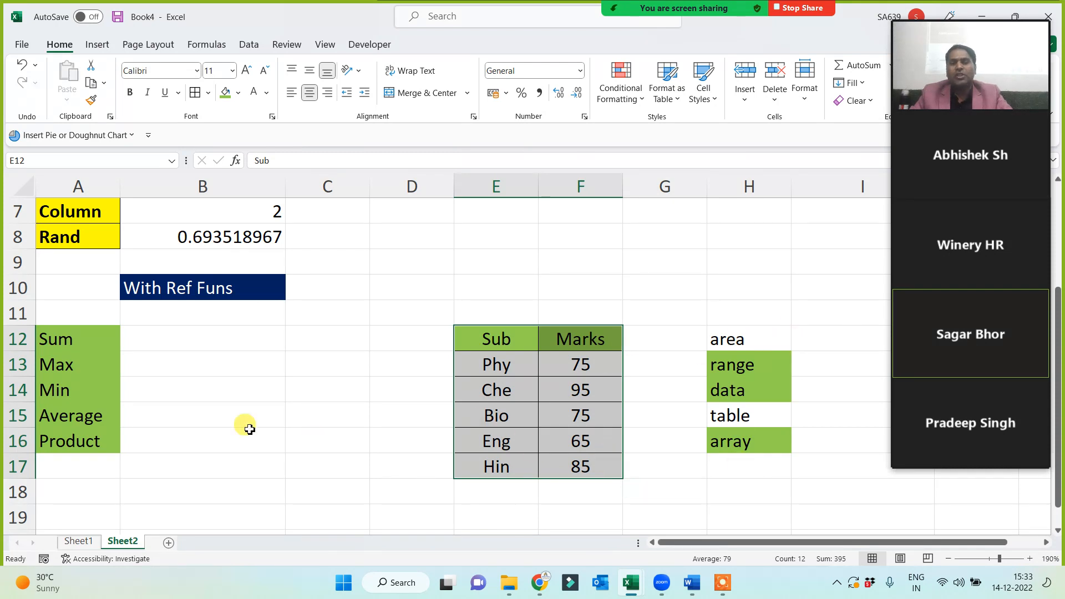
Enter =SUM(E12:F17) in the Sum row's B12, giving 395.
click(227, 413)
click(166, 335)
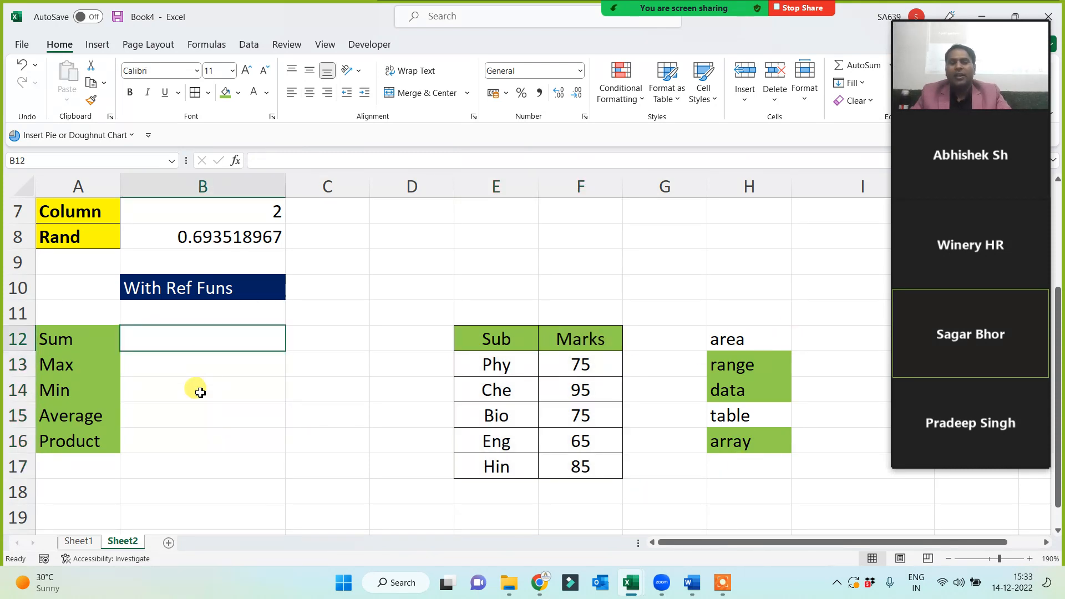
text(=sum()
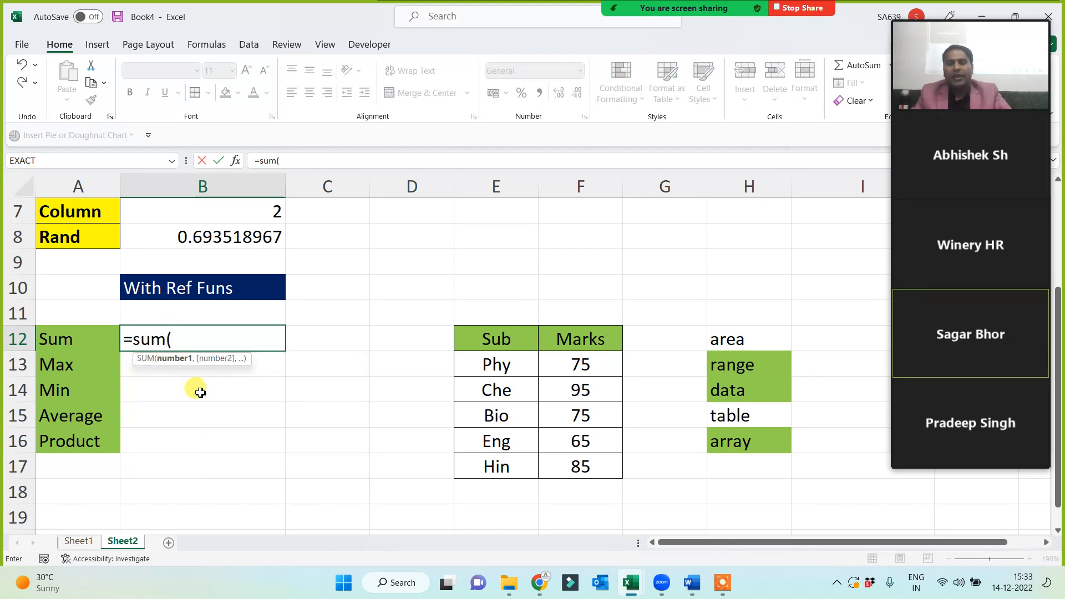
drag(483, 338, 571, 469)
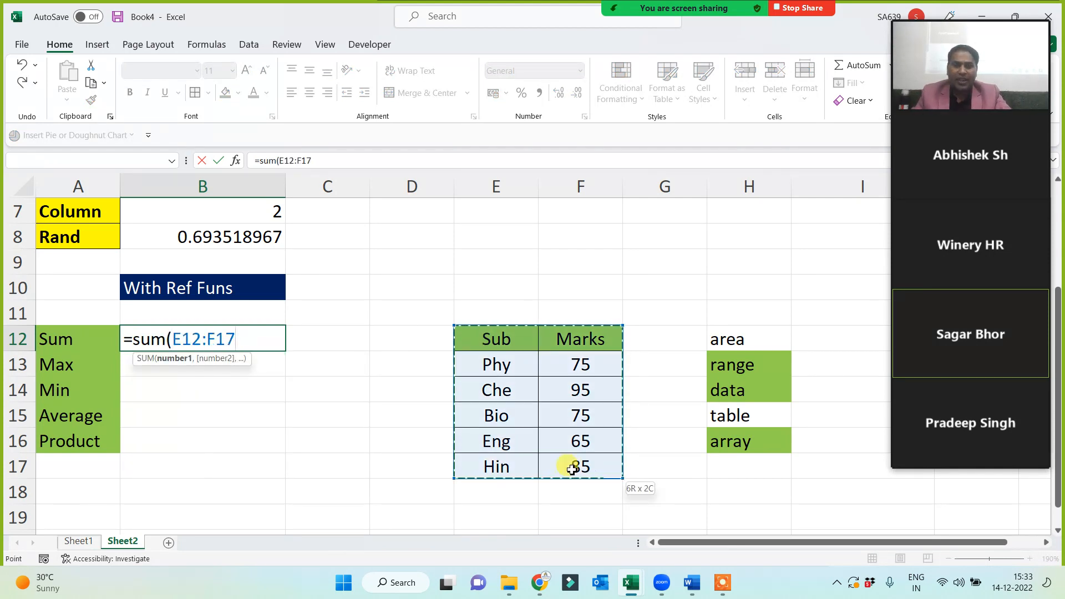
text())
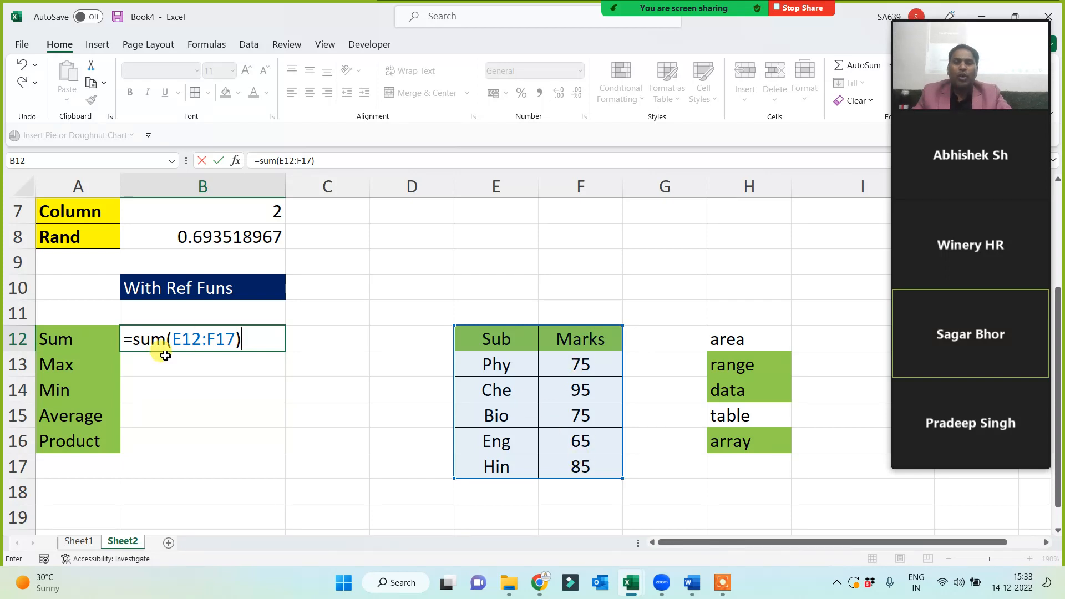
key(Return)
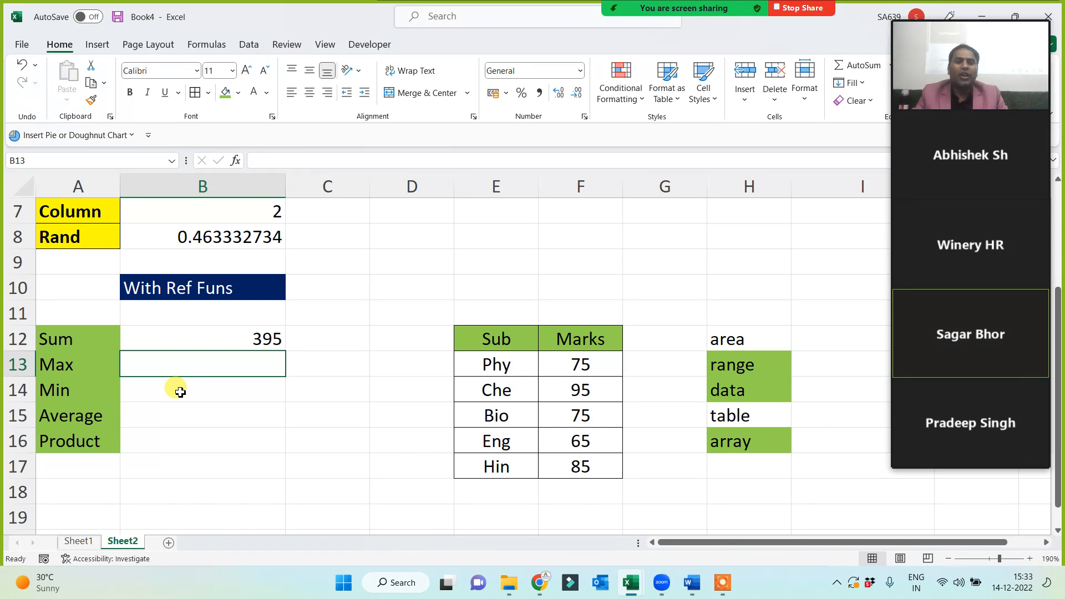
Add =MAX(E12:F17) and =MIN(E12:F17) in B13 and B14, giving 95 and 65.
text(=max()
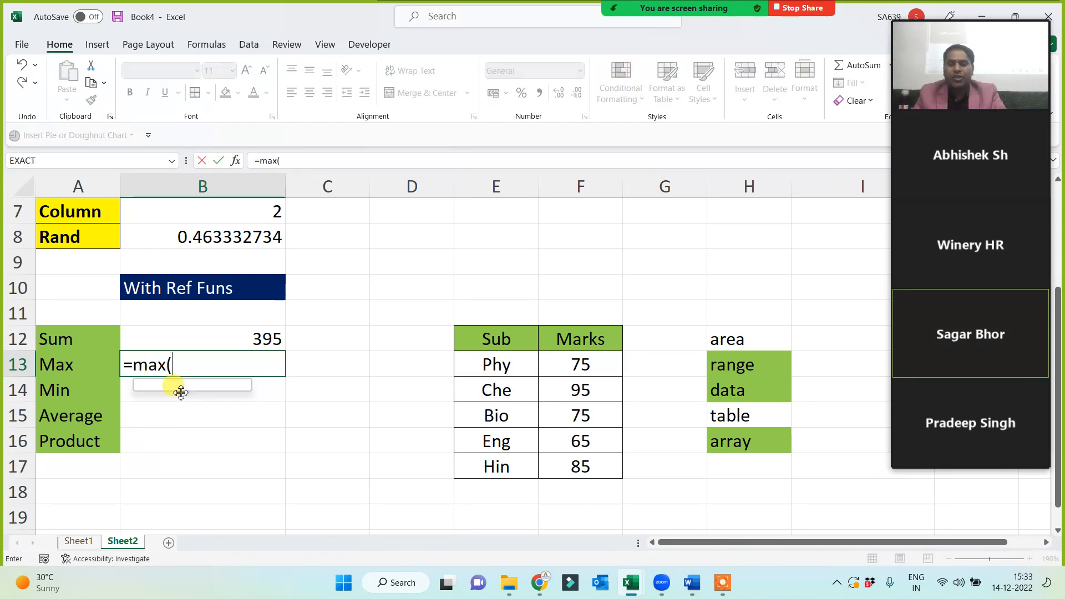
drag(468, 344, 562, 469)
text())
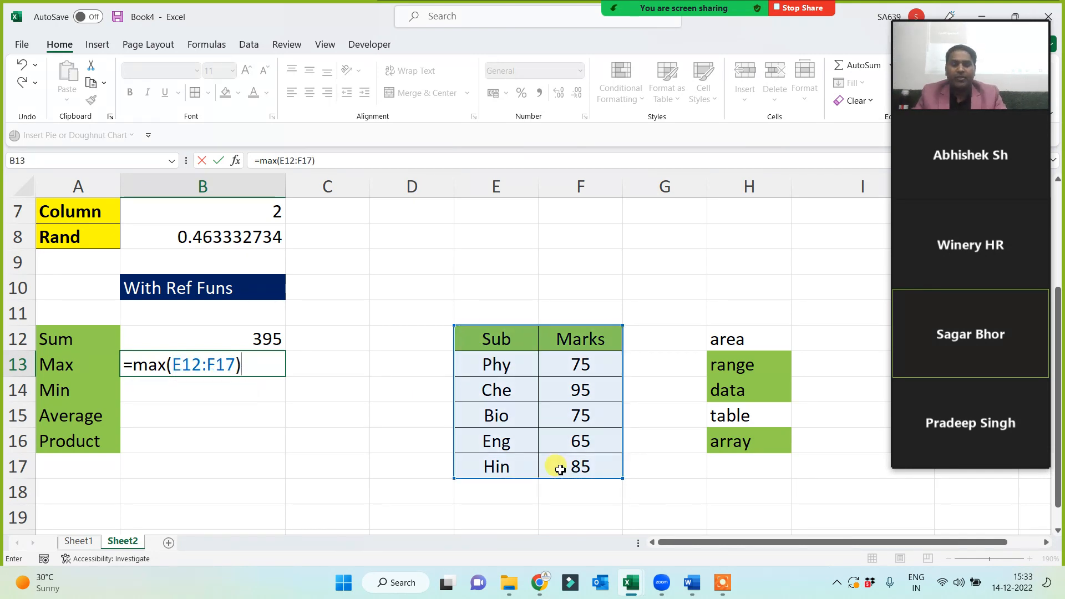
key(Return)
text(=min()
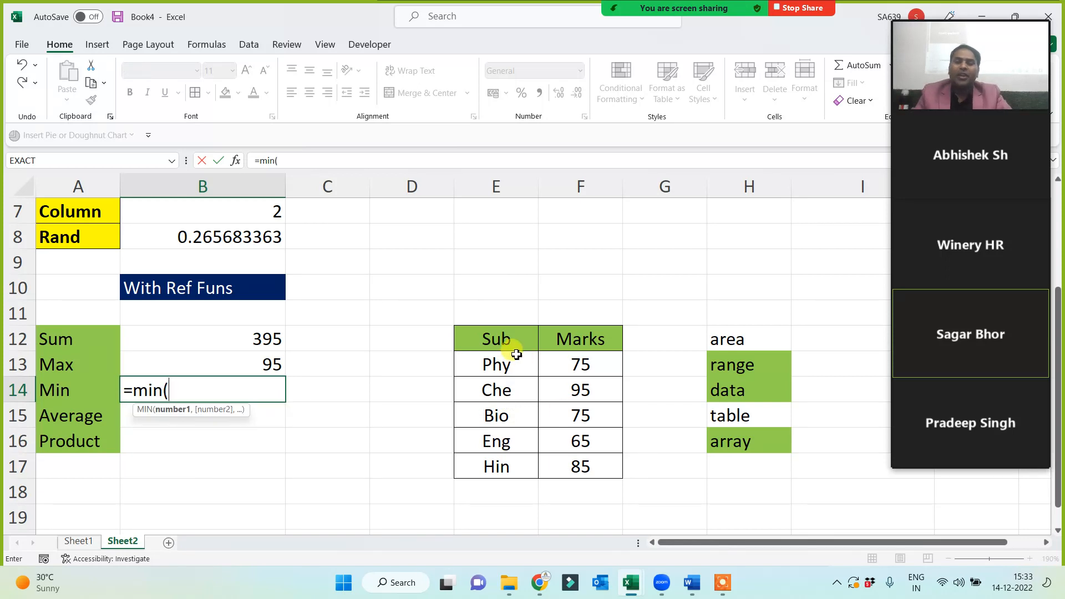
drag(510, 344, 575, 470)
key(Return)
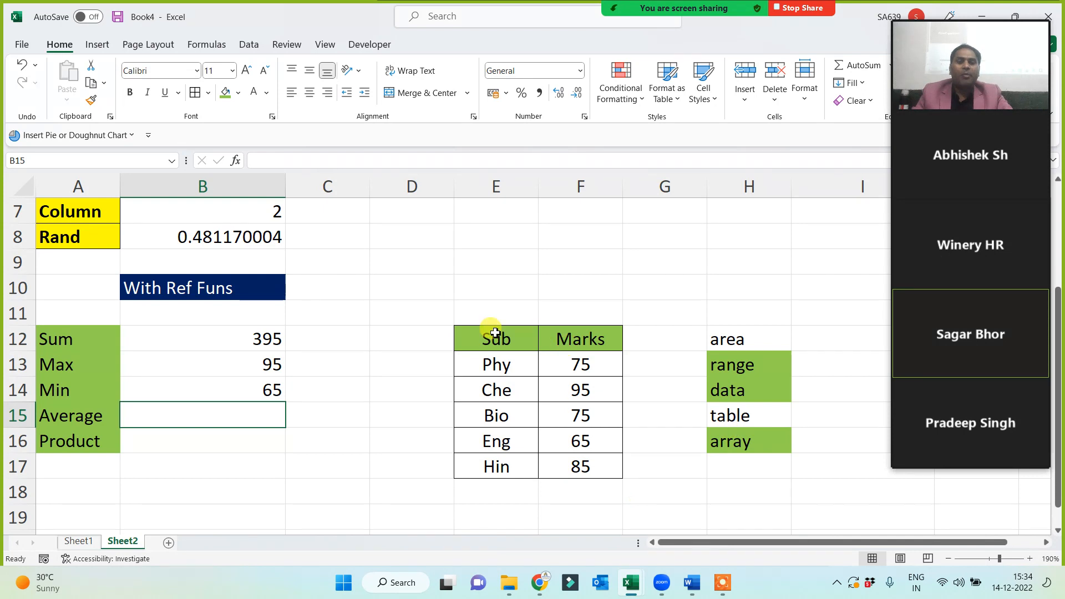
Give the E12:F17 table a thick outside border.
drag(487, 333, 580, 466)
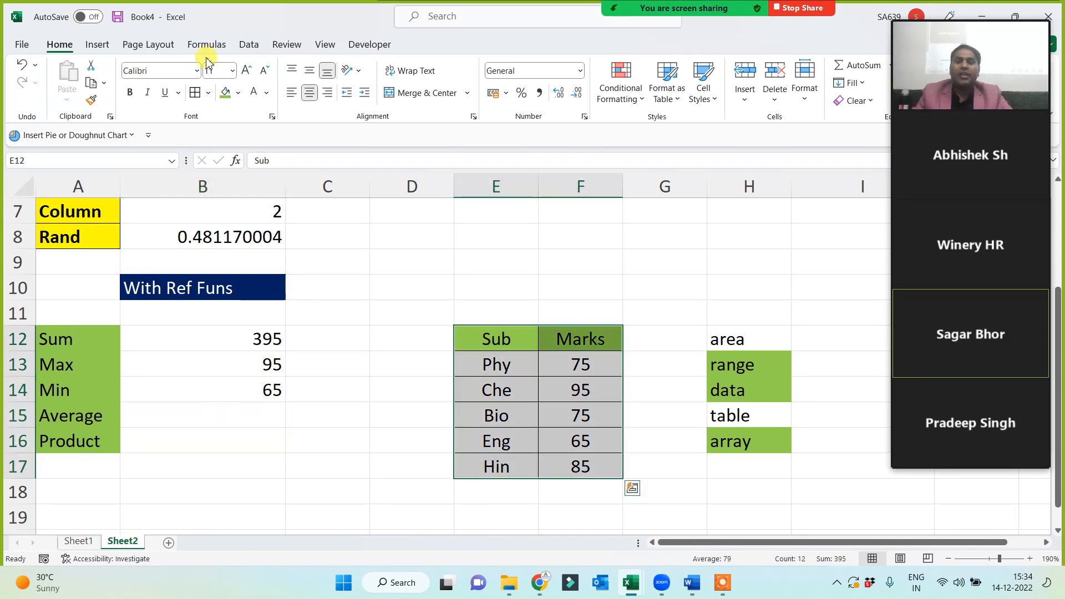
click(208, 94)
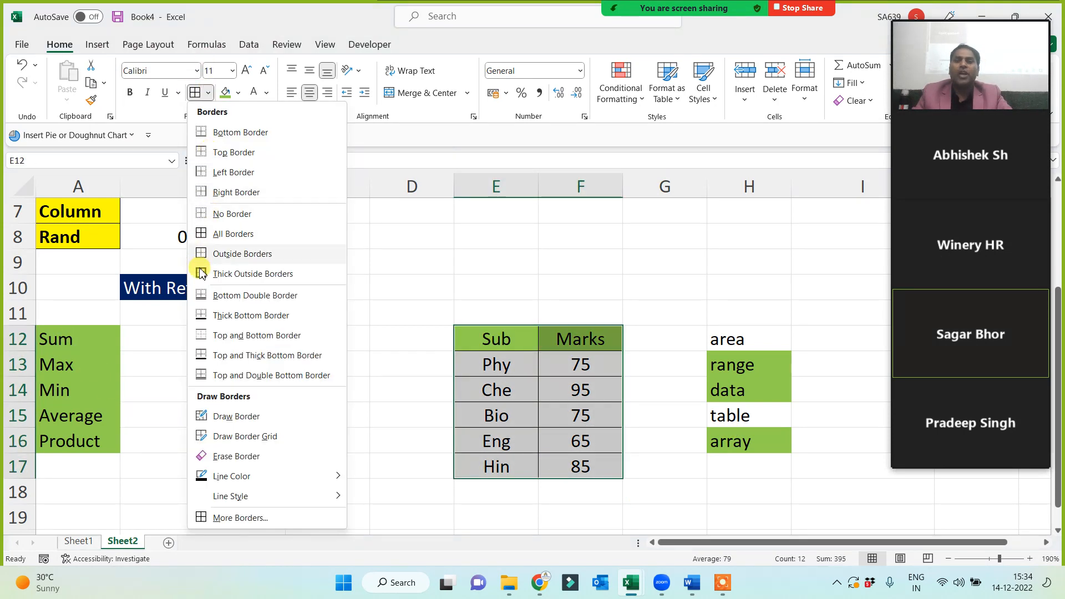
click(261, 271)
Enter =AVERAGE(E12:F17) in the Average row's B15, showing 79.
click(190, 391)
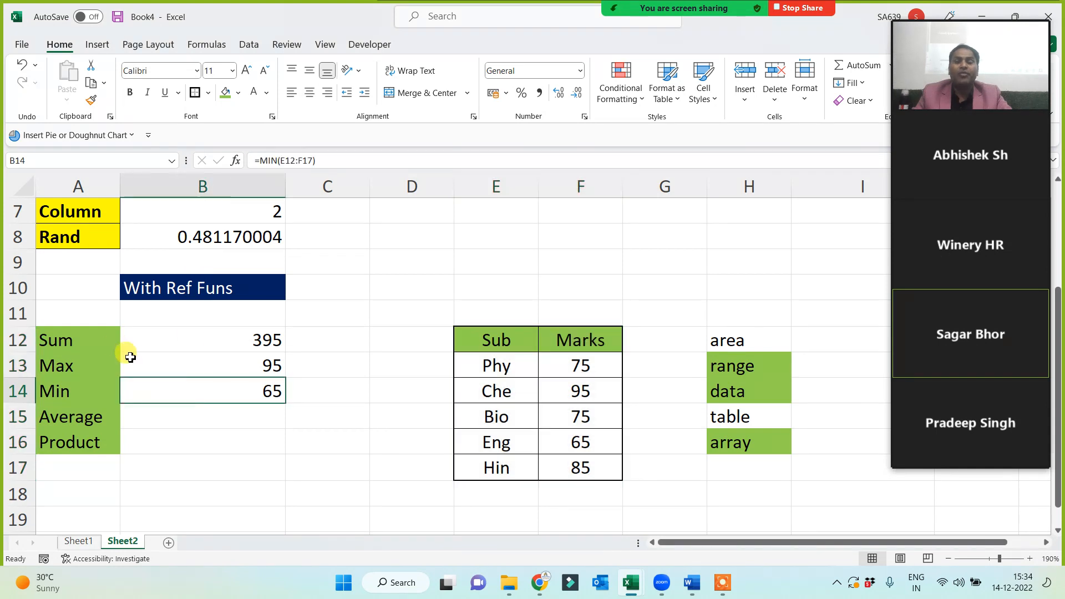
click(211, 408)
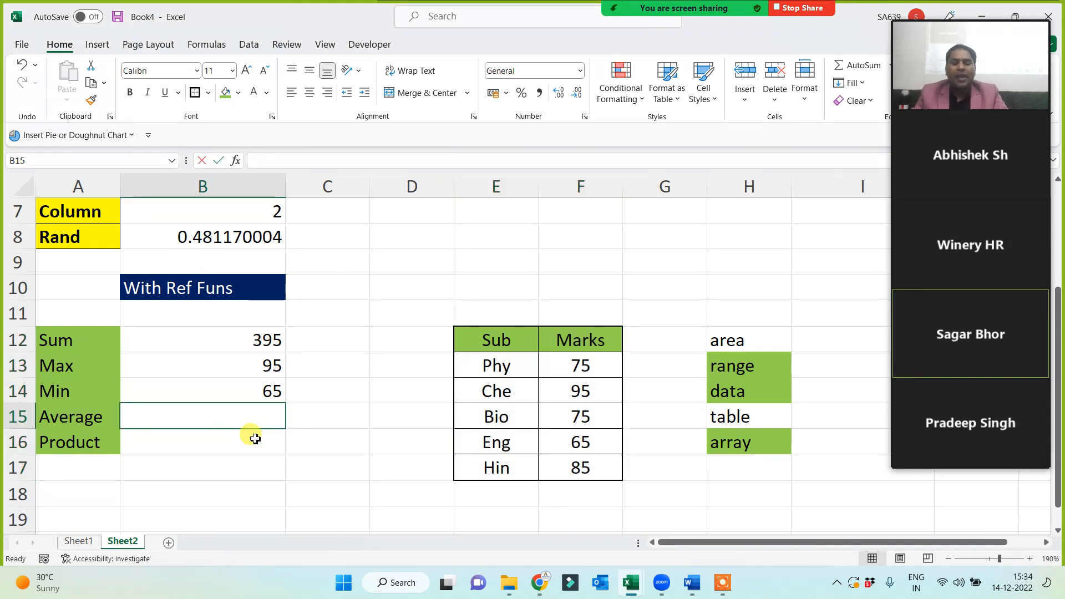
text(=average()
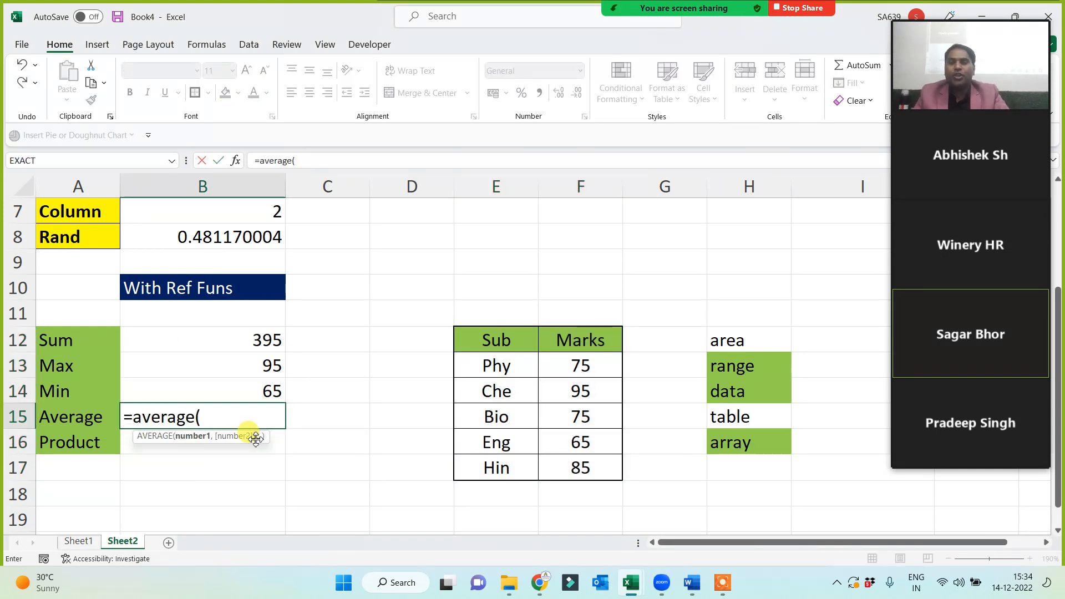
drag(488, 340, 564, 472)
text())
key(Return)
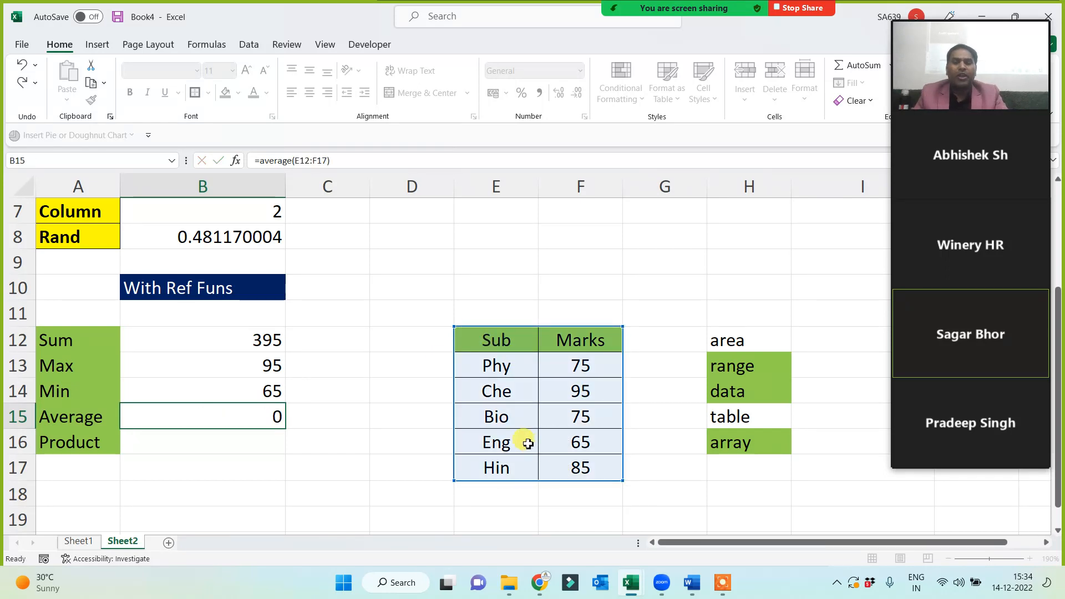
drag(581, 365, 577, 469)
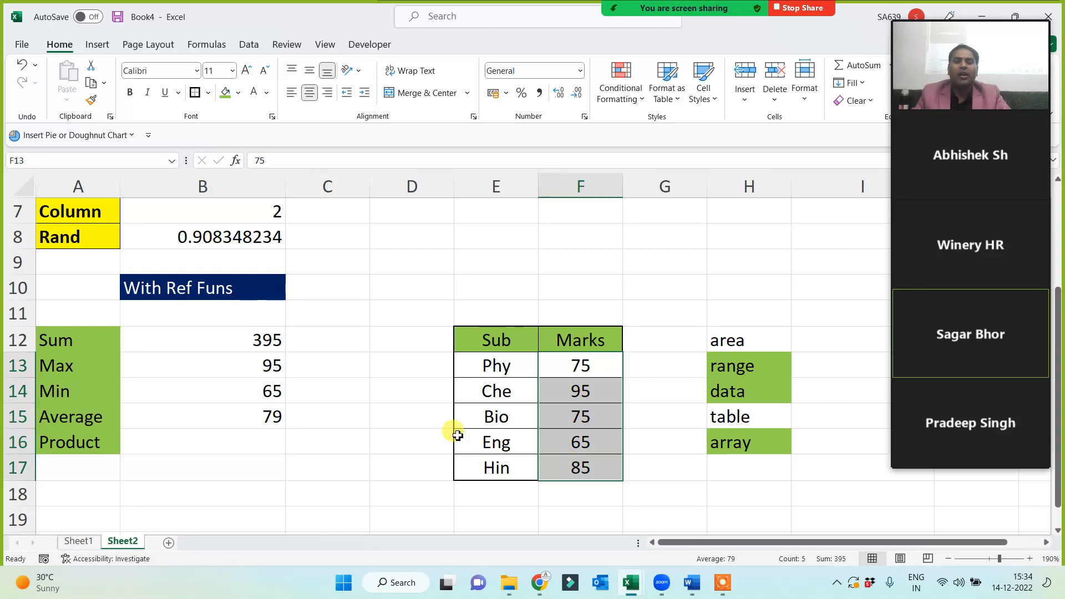
click(217, 383)
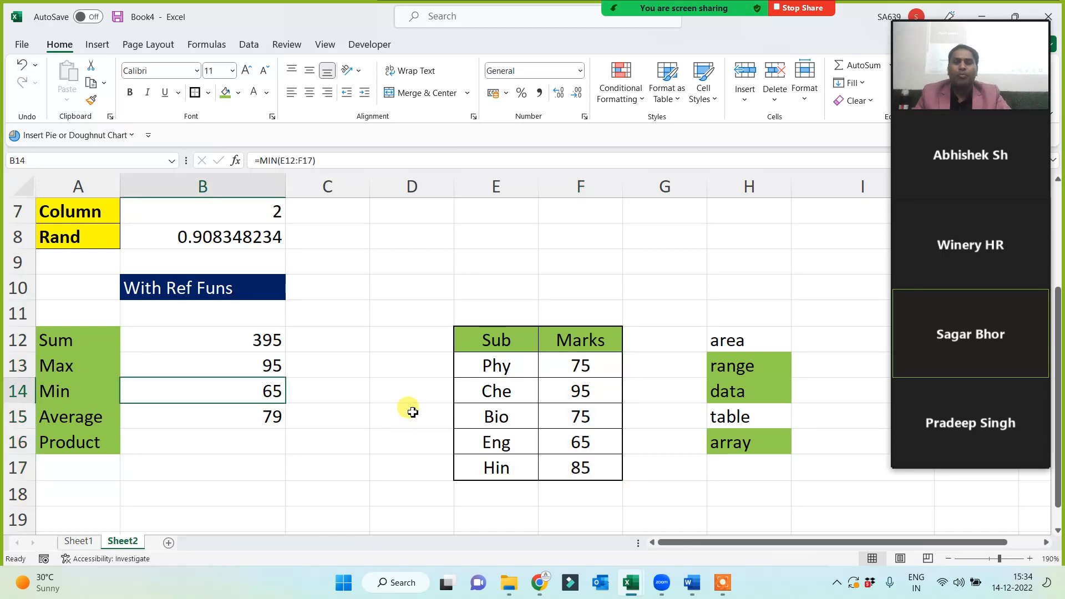
click(260, 361)
click(221, 347)
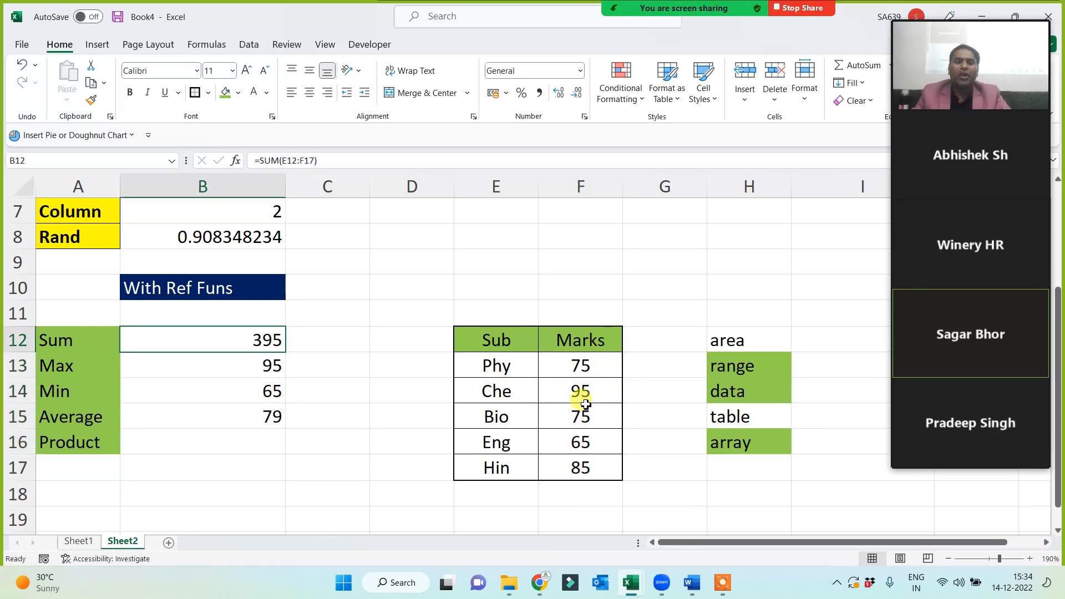
click(215, 445)
text(=proper)
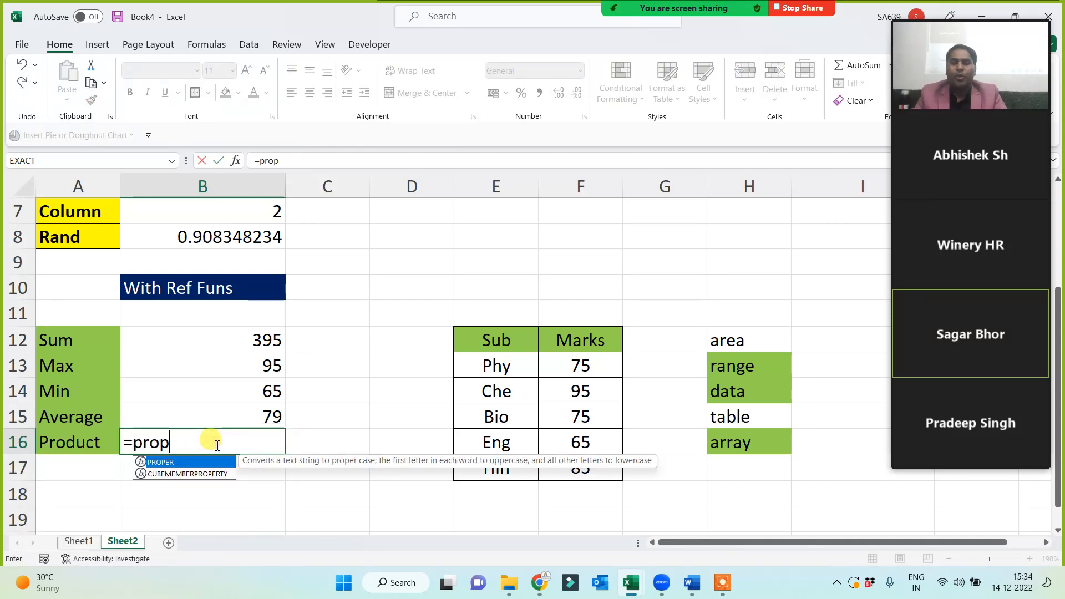
key(BackSpace)
text(du)
key(Tab)
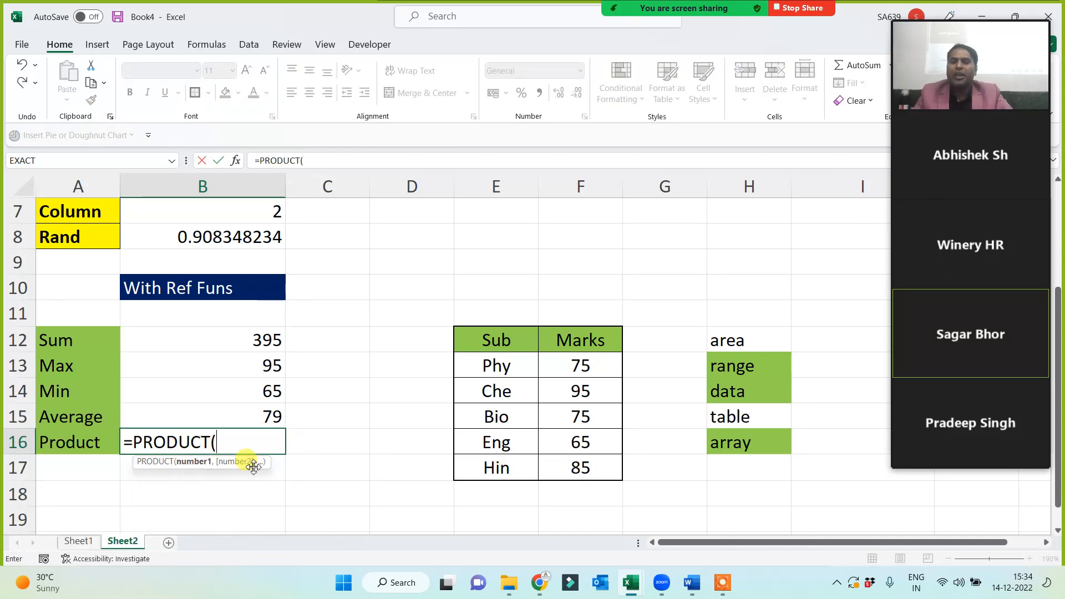
drag(496, 338, 571, 471)
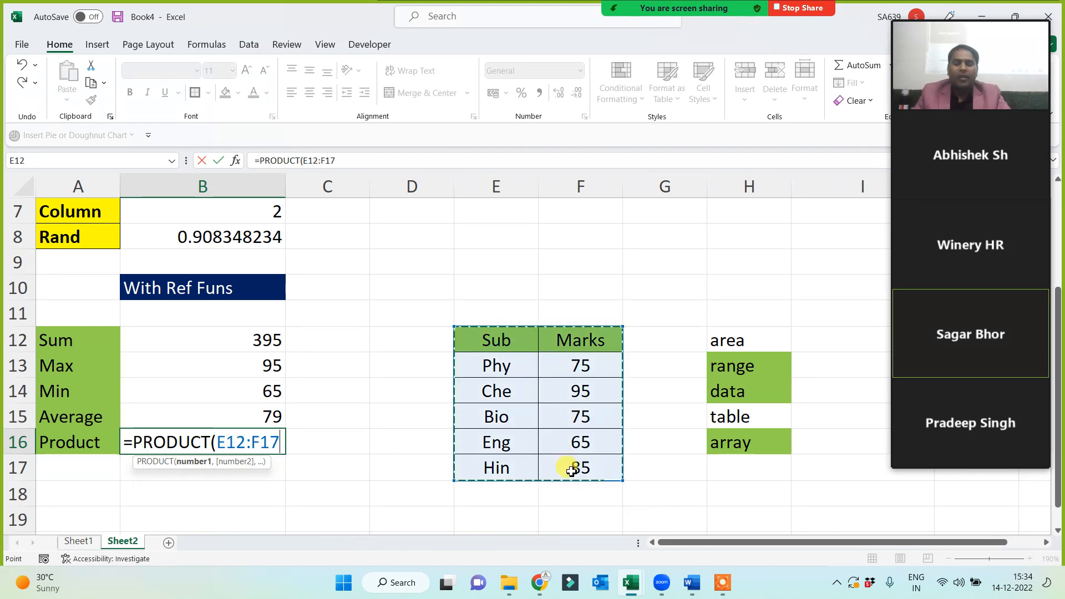
text())
key(Return)
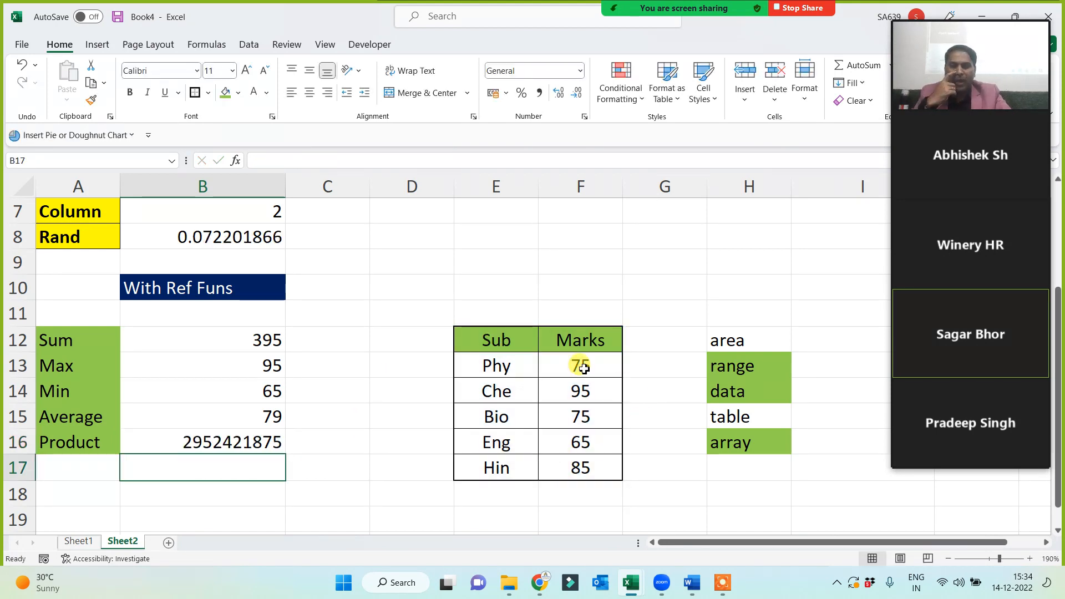
click(578, 417)
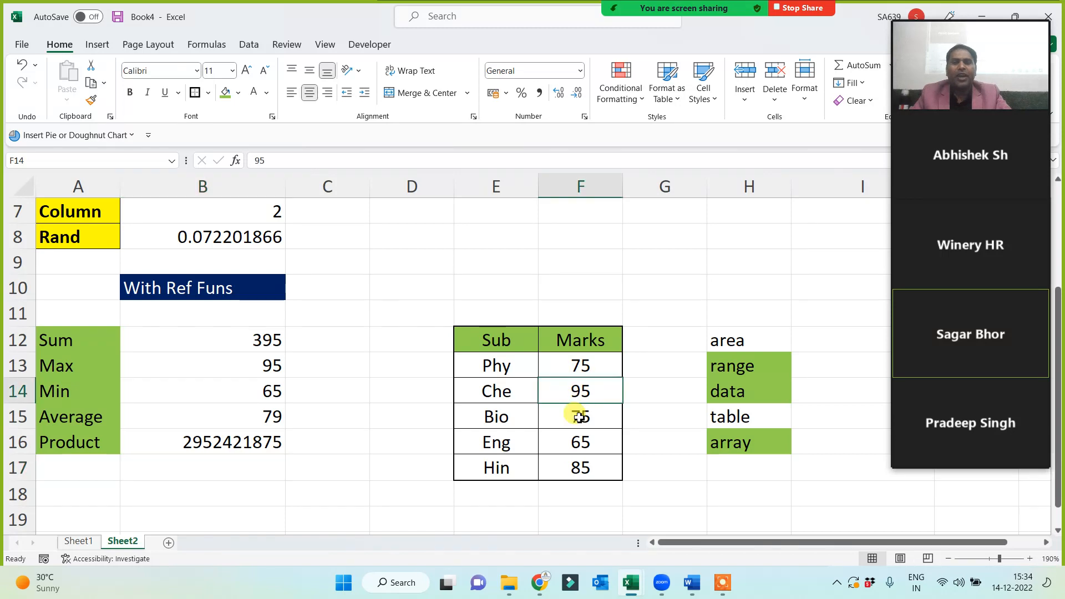
click(578, 443)
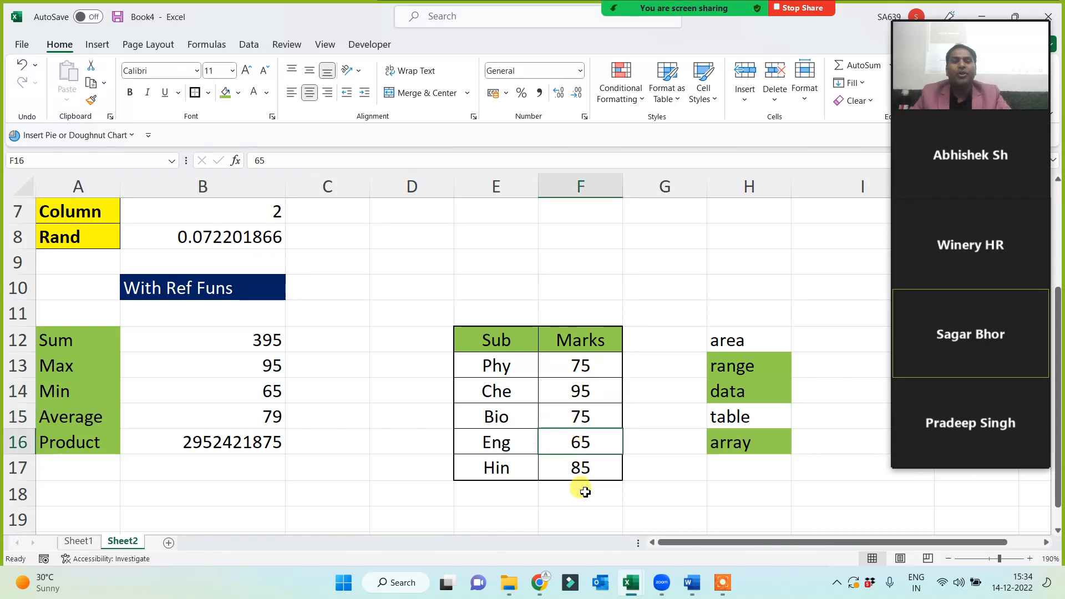
click(222, 442)
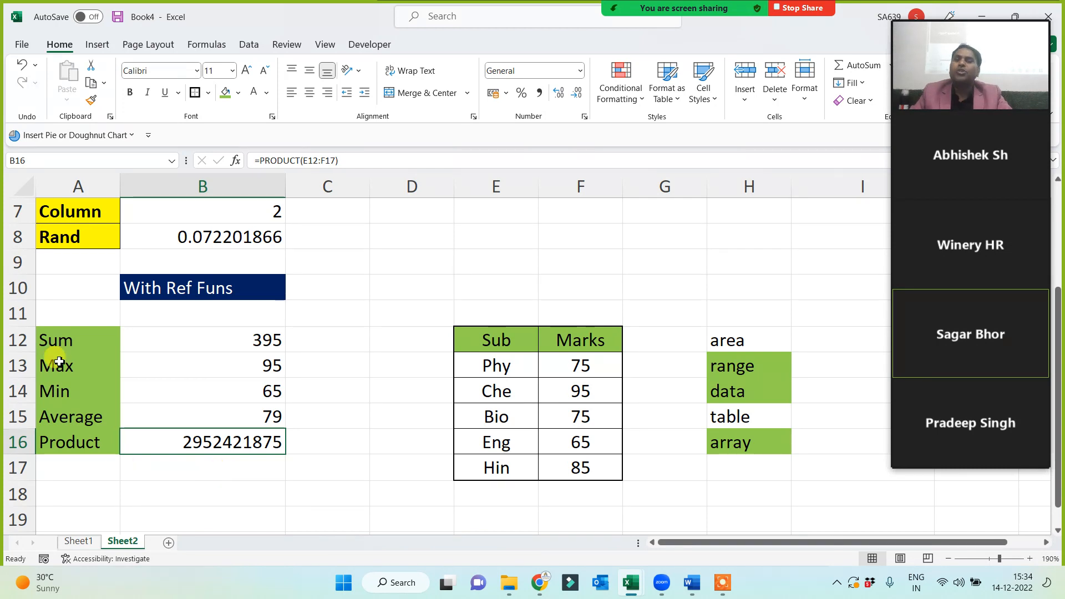
drag(76, 341, 71, 441)
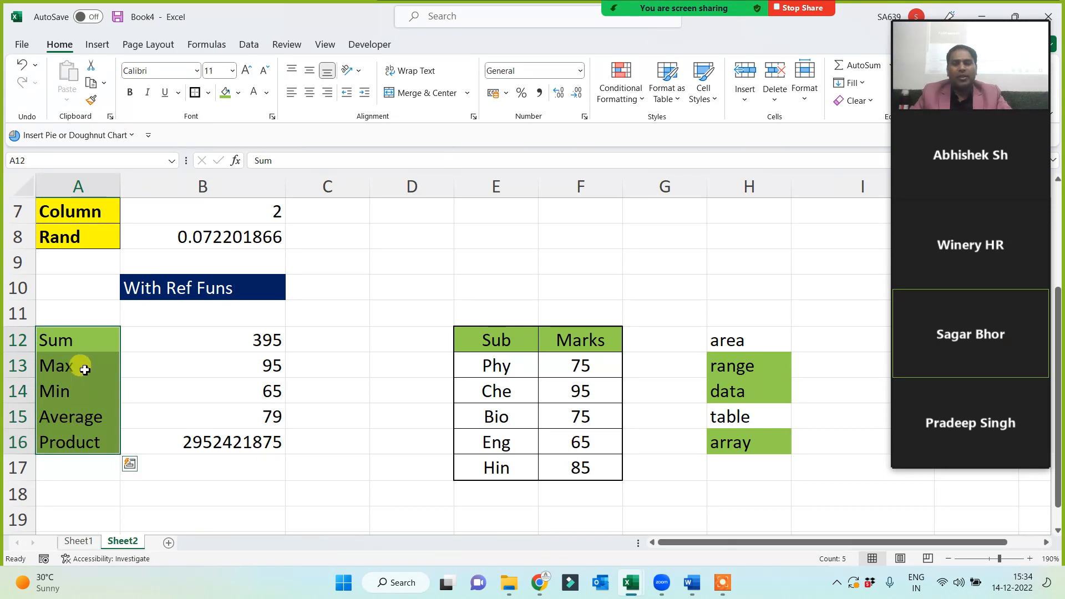
click(93, 340)
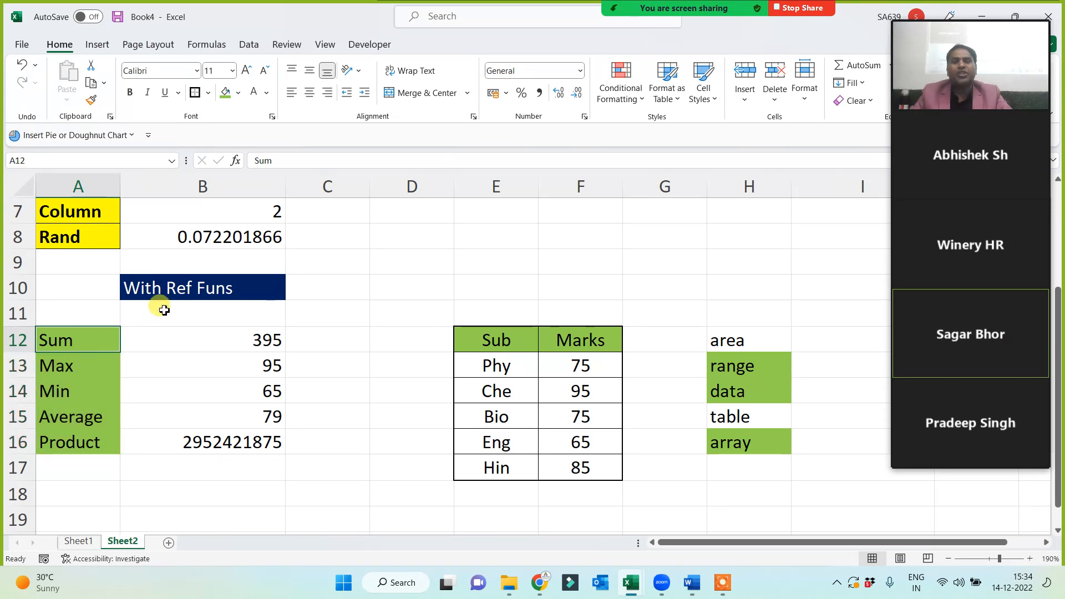
click(166, 291)
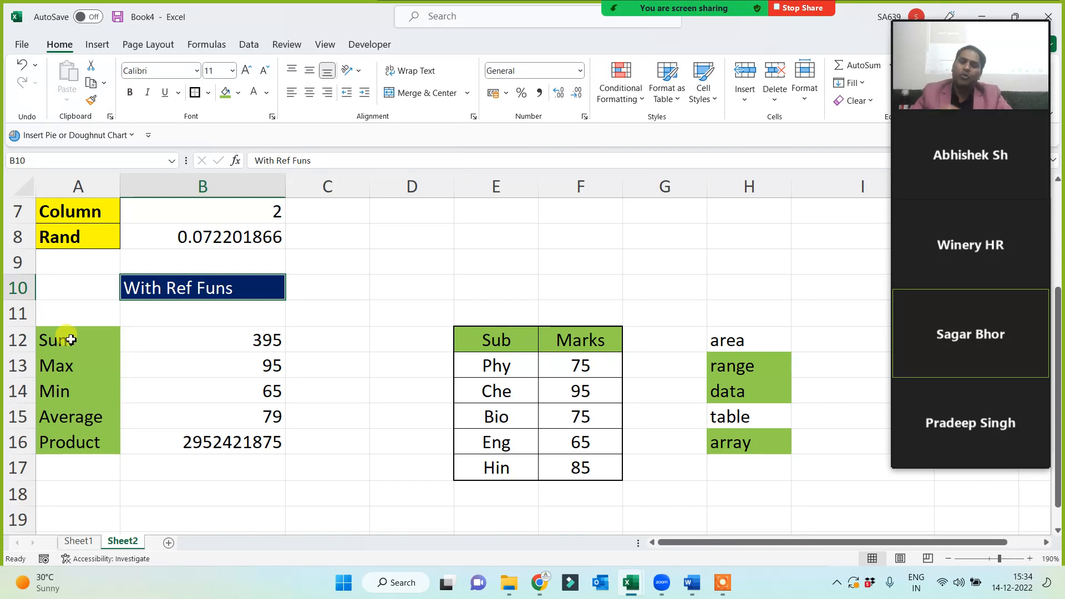
drag(71, 341, 74, 442)
click(173, 291)
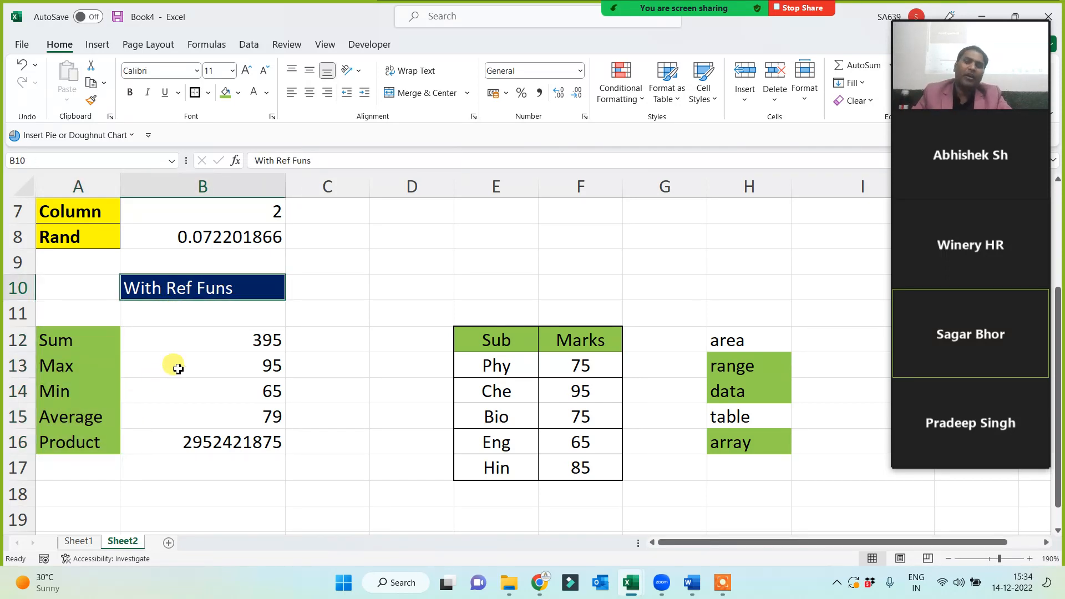
click(226, 344)
click(307, 160)
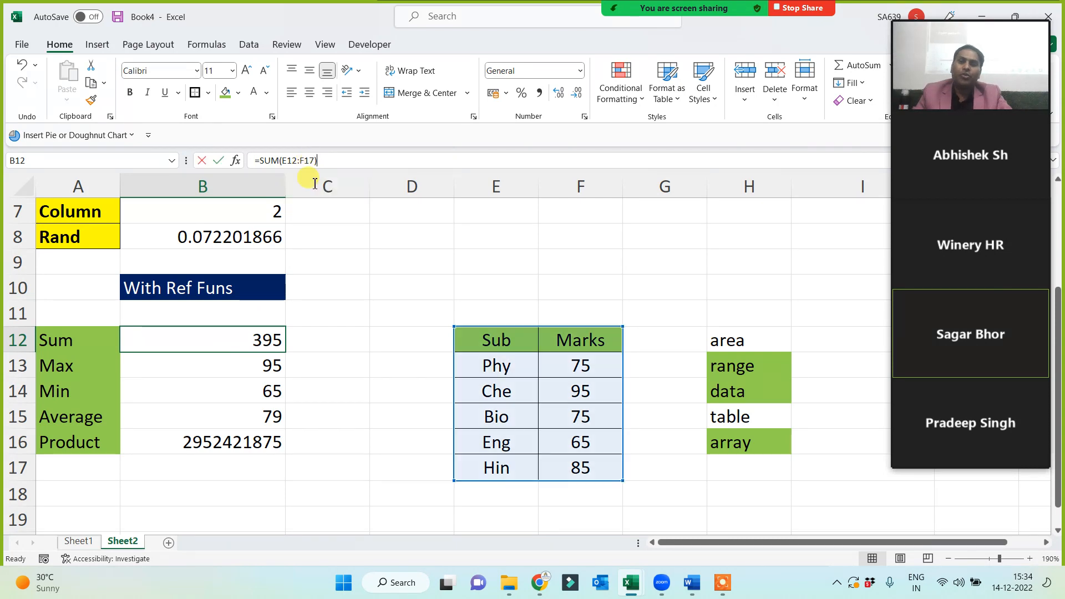
key(BackSpace)
key(BackSpace)
key(BackSpace)
key(BackSpace)
key(BackSpace)
key(BackSpace)
key(BackSpace)
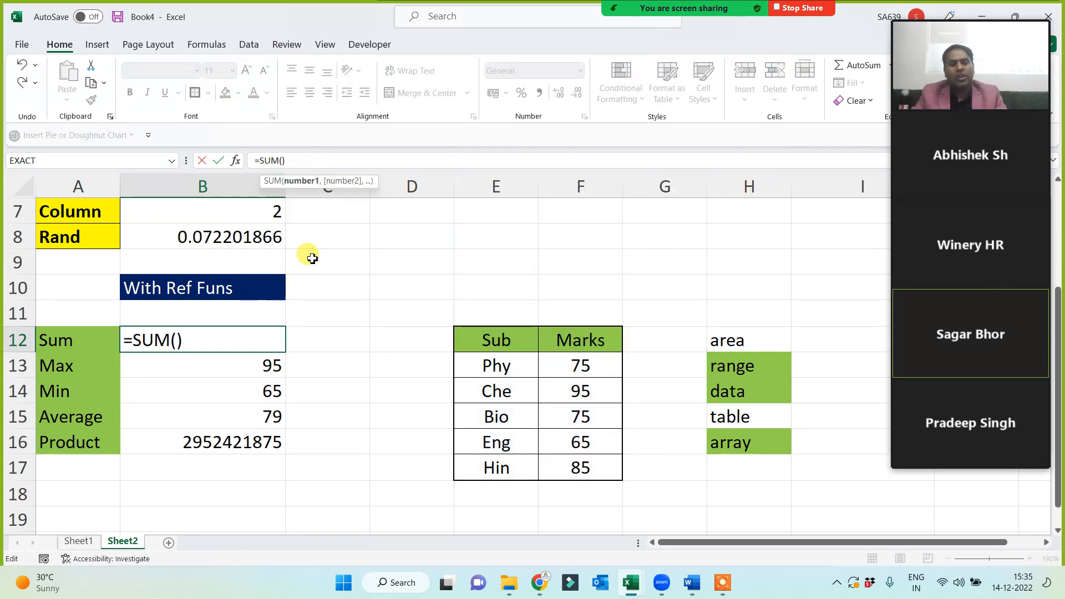
key(Return)
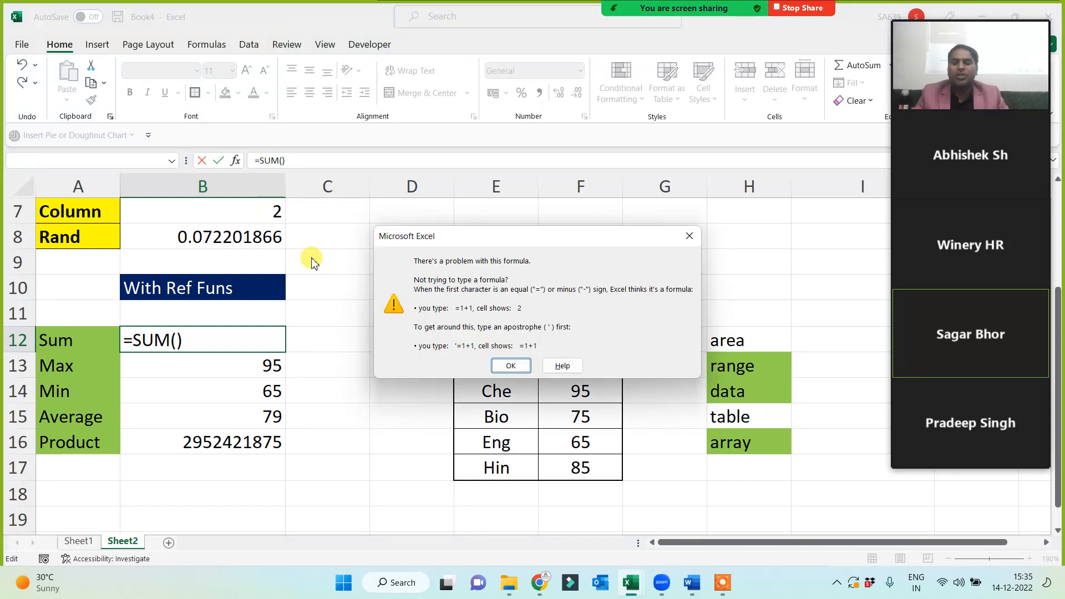
key(Return)
click(177, 341)
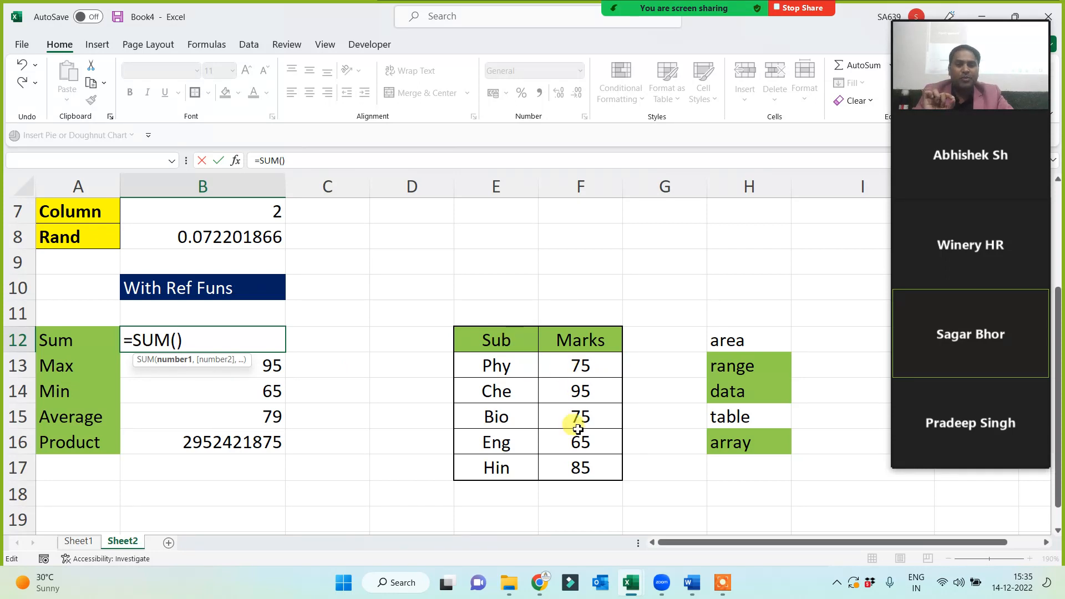
drag(501, 346, 566, 463)
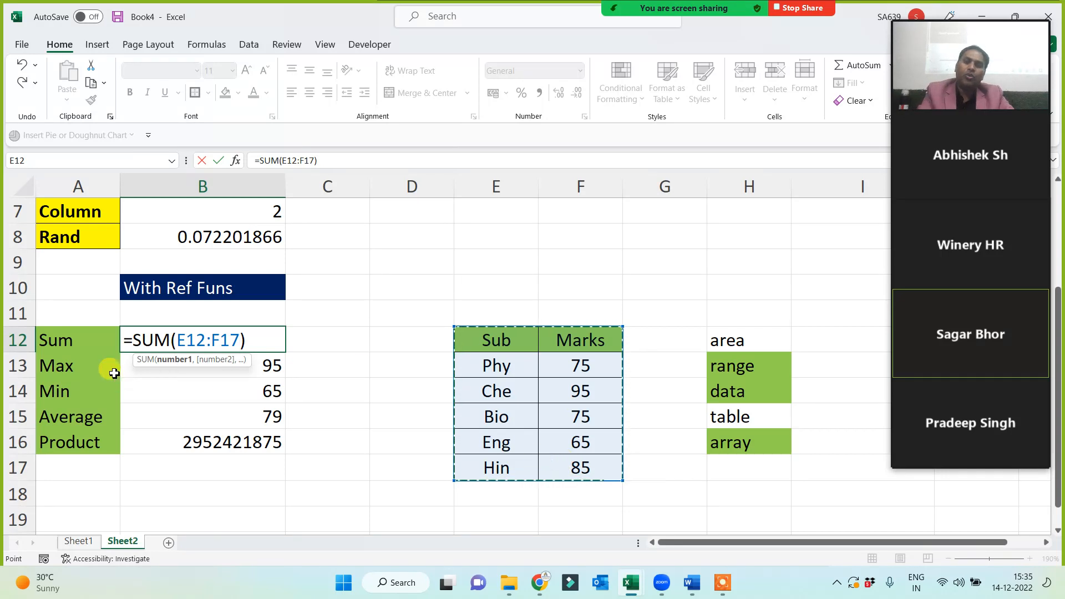
key(Return)
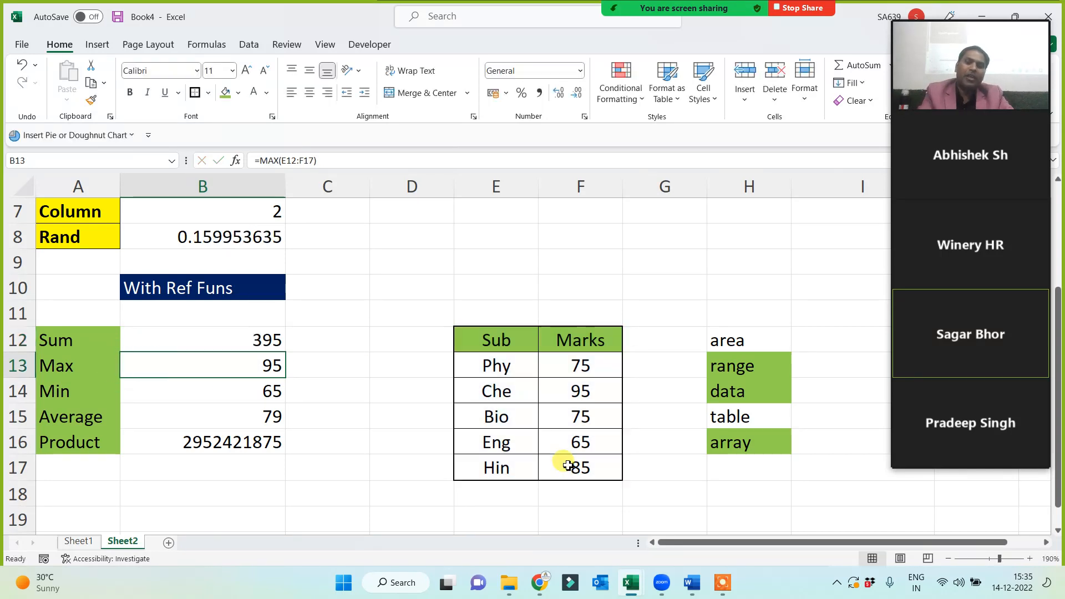
click(496, 416)
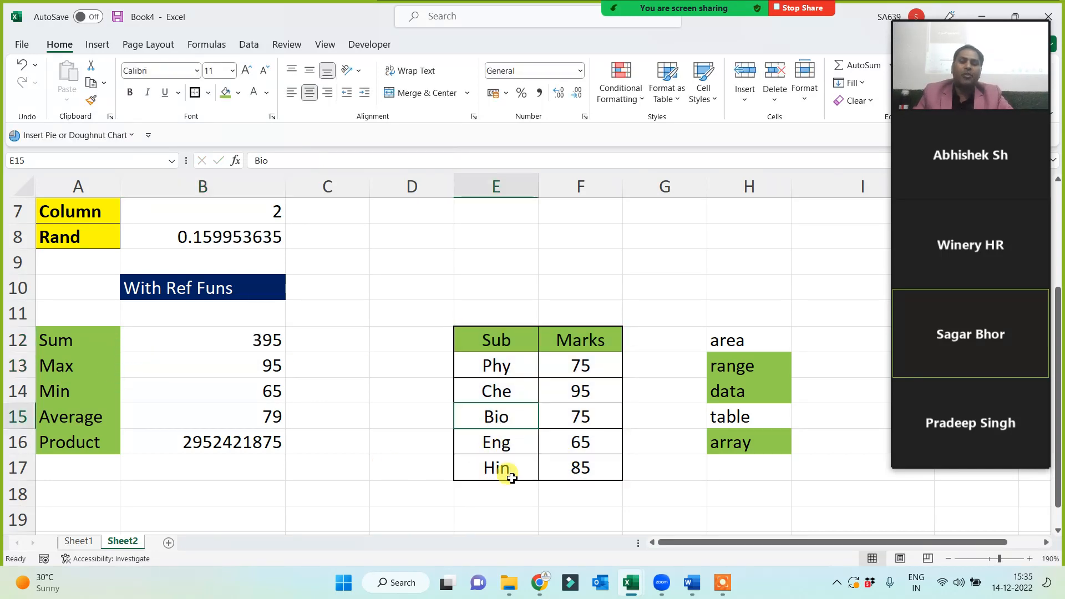
Clear the Bio entry and Phy's mark of 75 from the table.
key(Delete)
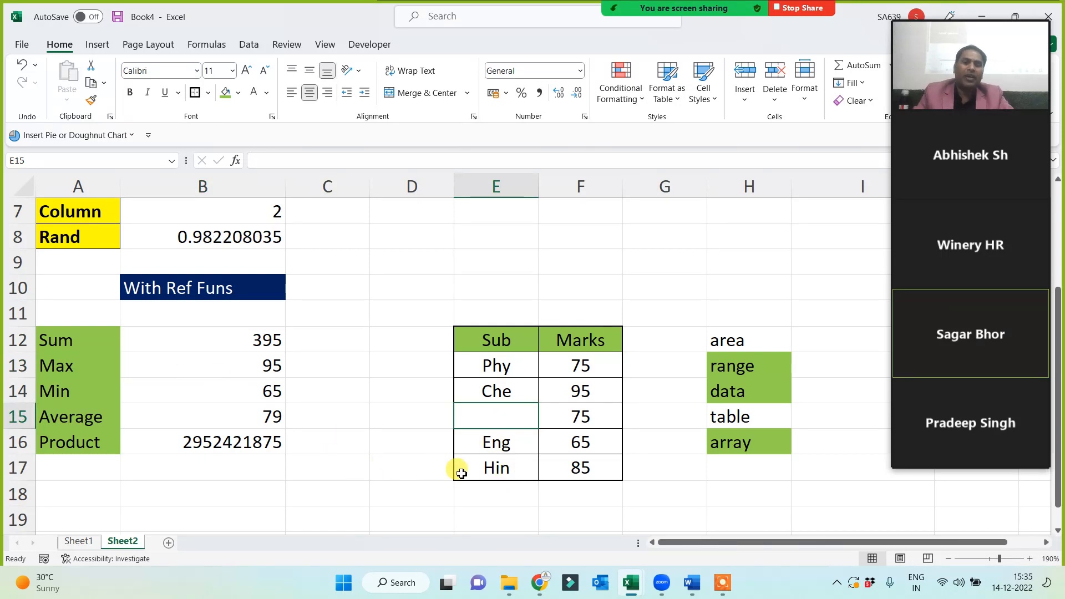
click(576, 420)
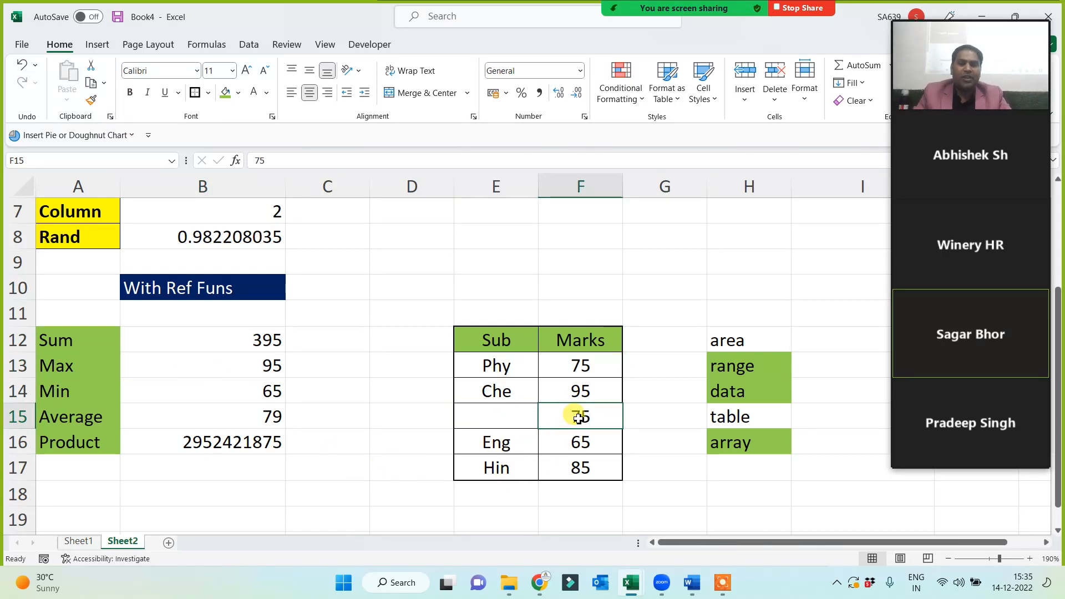
click(580, 366)
key(Delete)
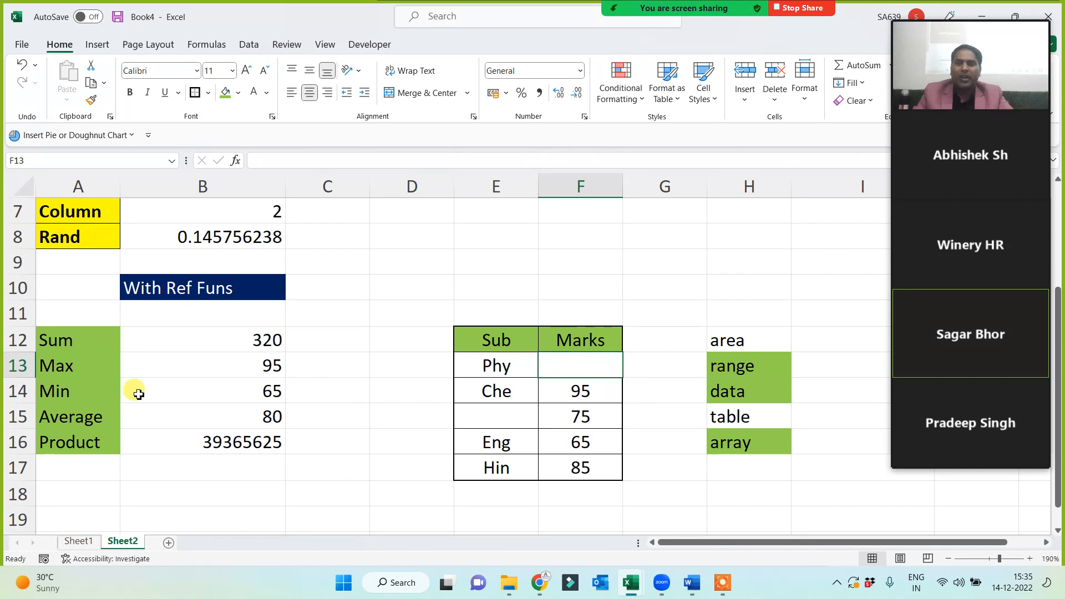
Make the Sum to Product labels in A12:A16 bold.
drag(207, 342, 214, 442)
click(340, 441)
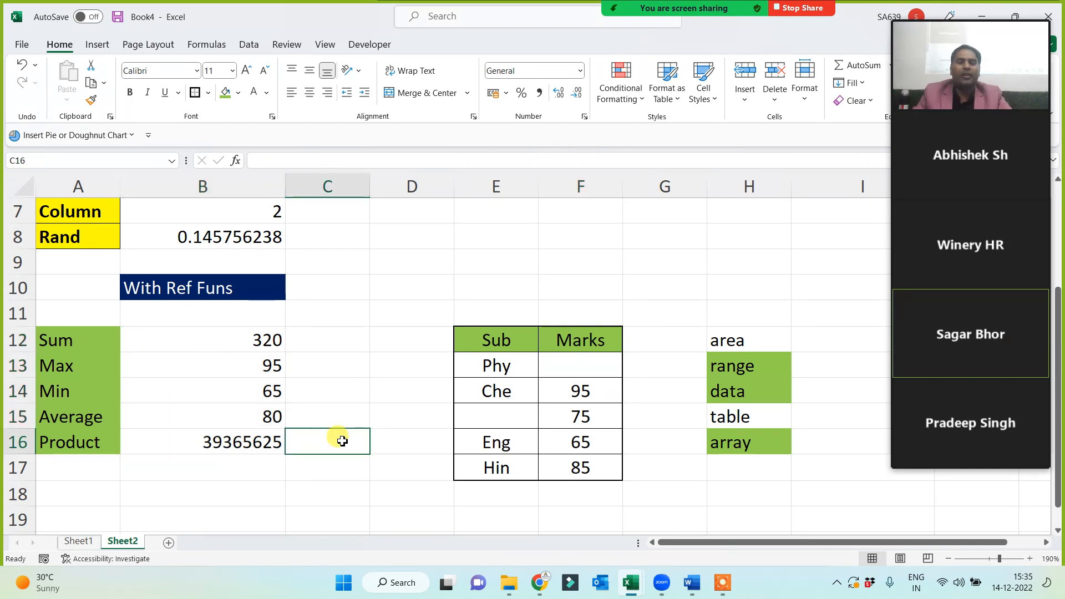
drag(50, 340, 47, 440)
click(129, 92)
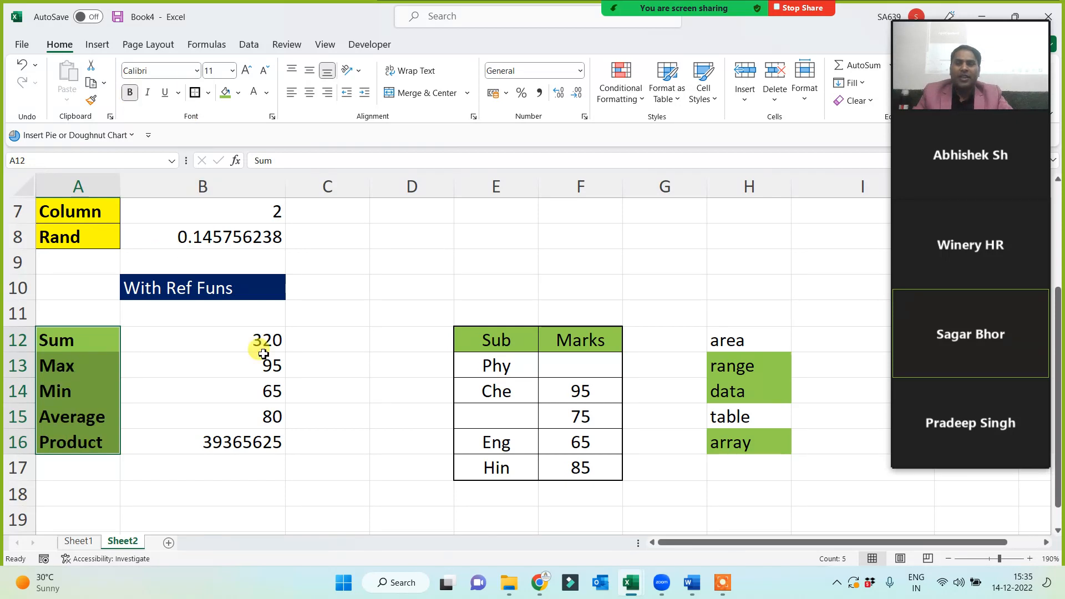
mouse_move(991, 340)
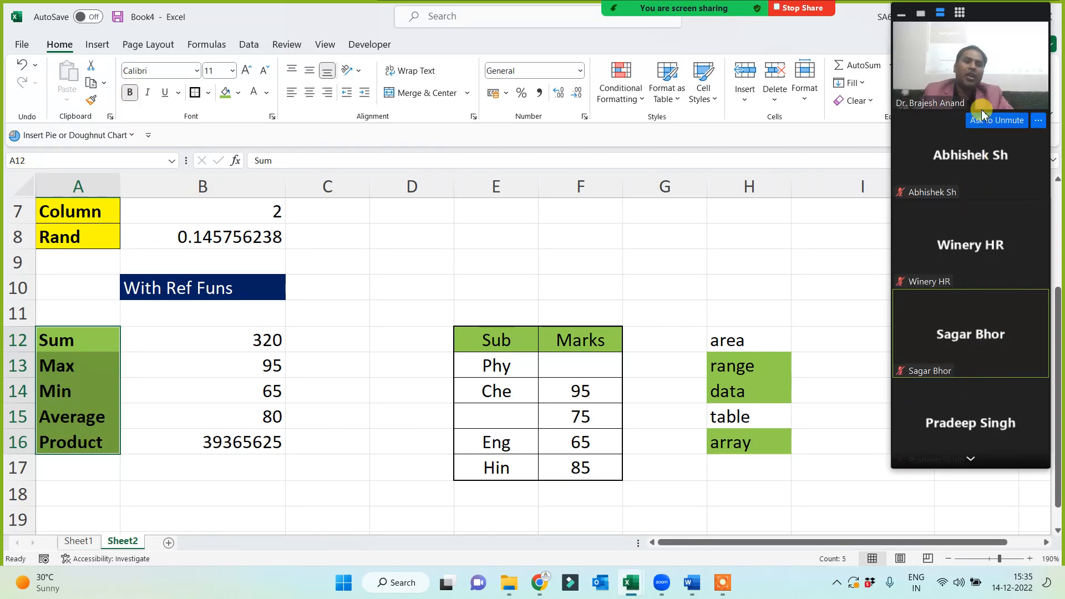
mouse_move(984, 98)
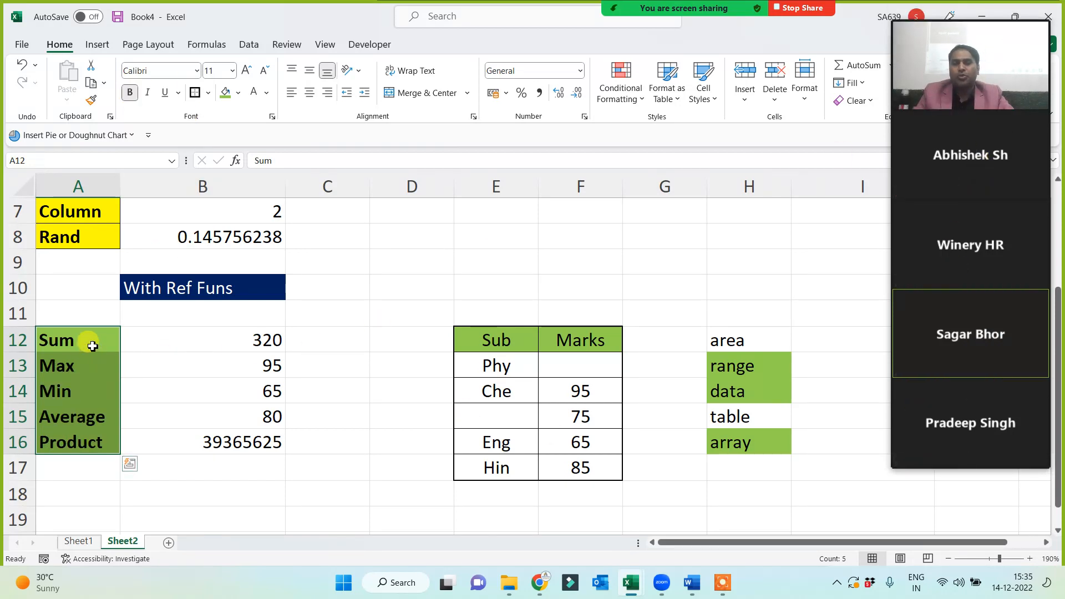
mouse_move(970, 166)
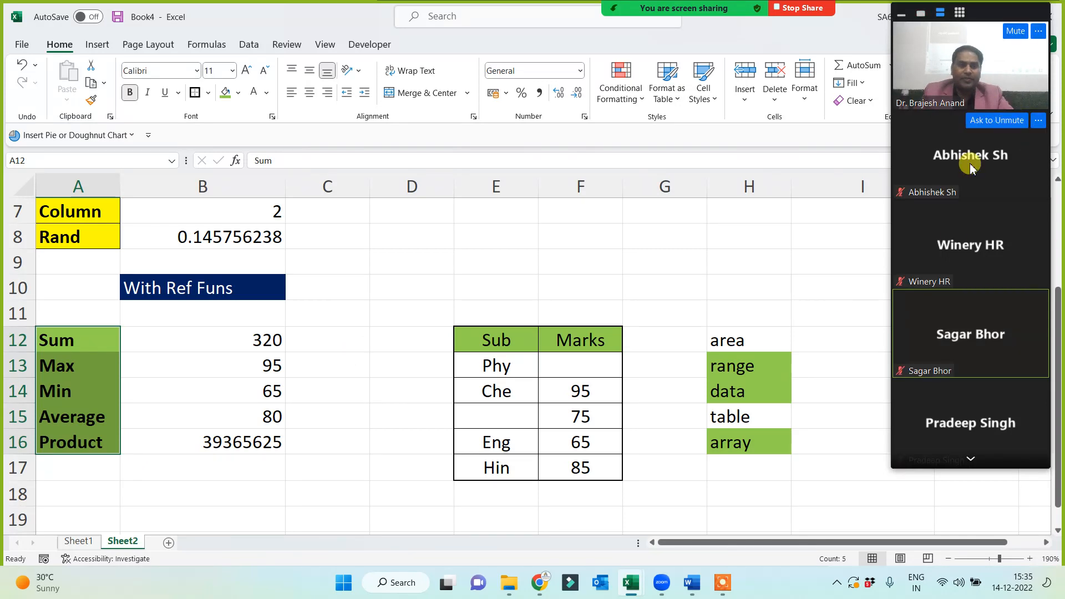
click(971, 459)
click(971, 459)
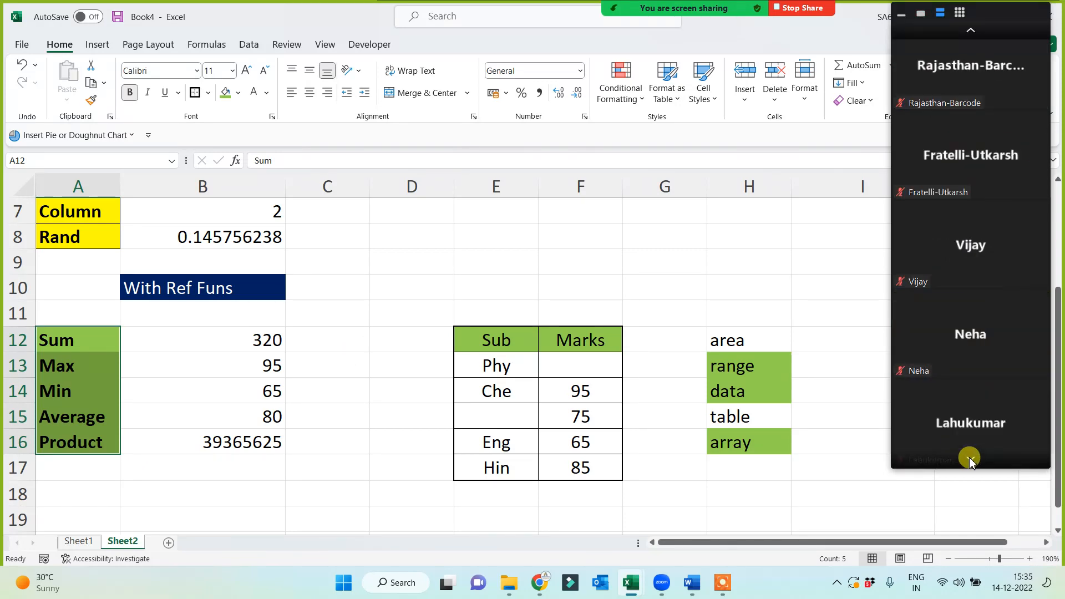
click(975, 31)
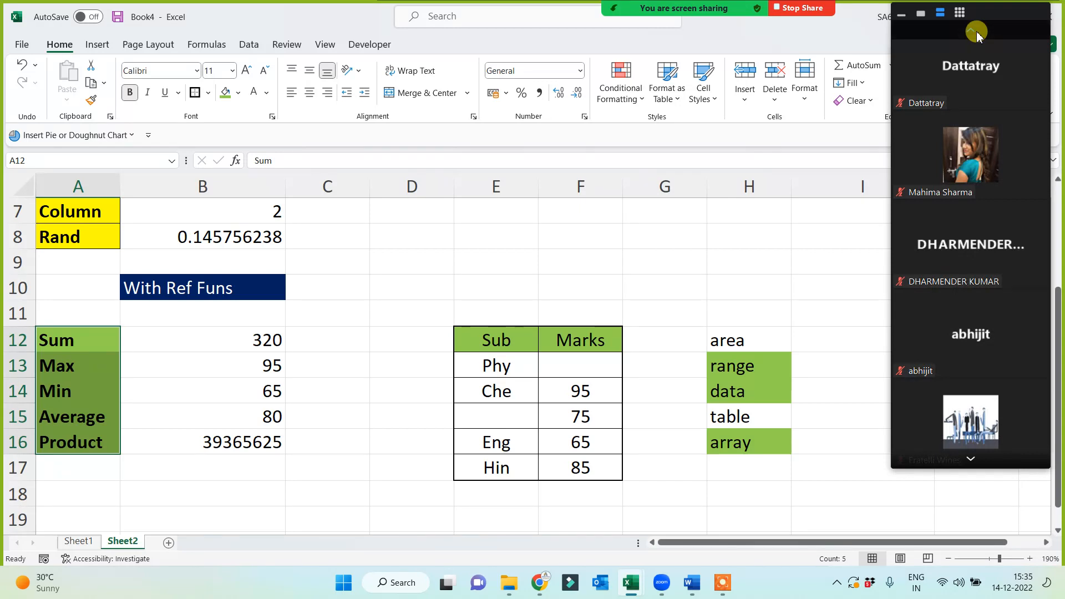
click(975, 31)
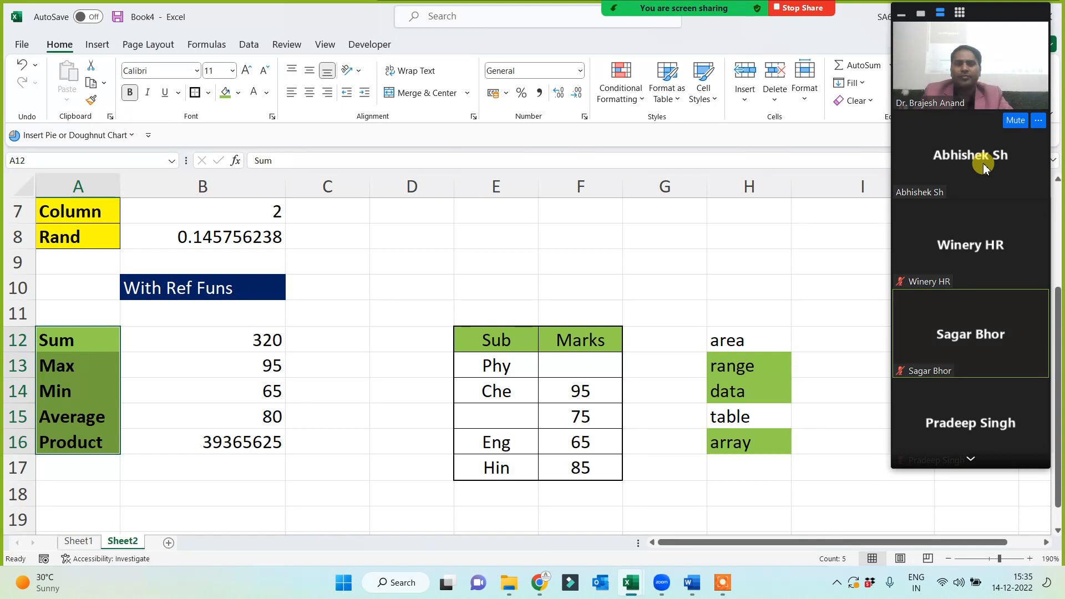
click(972, 459)
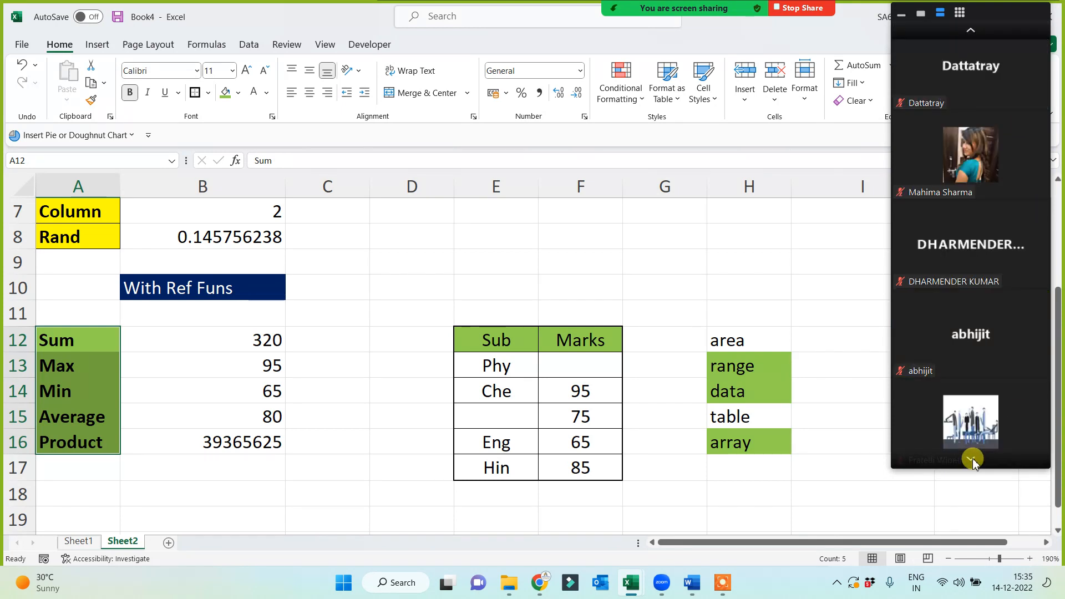
click(972, 459)
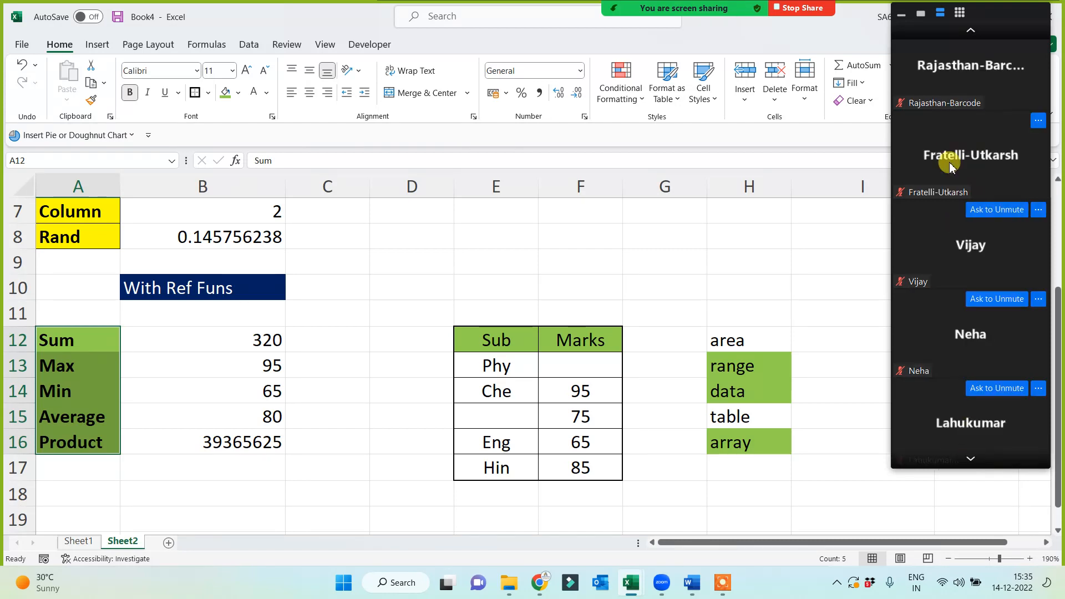
click(971, 32)
click(971, 33)
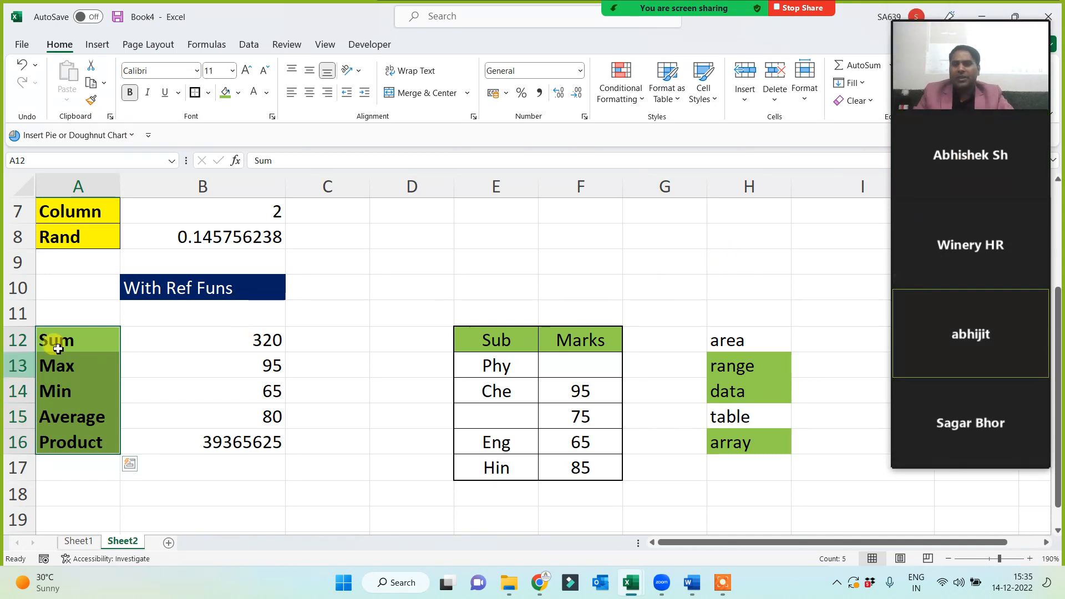
drag(52, 344, 86, 452)
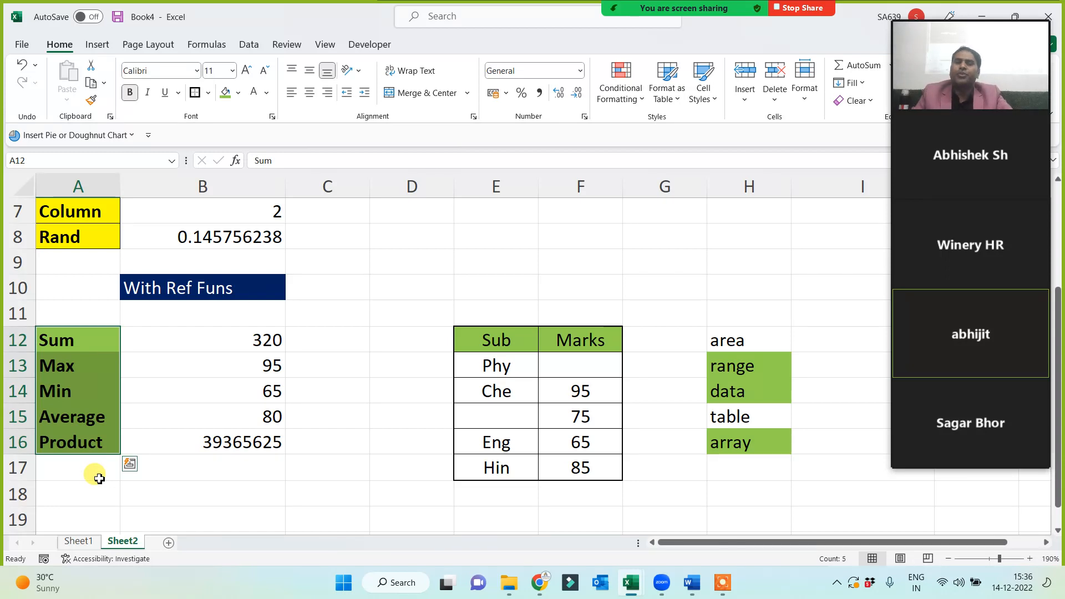
Copy the Sub/Marks table and paste a duplicate at E20.
drag(487, 338, 578, 471)
key(ctrl+c)
scroll(549, 487, down, 2)
click(481, 397)
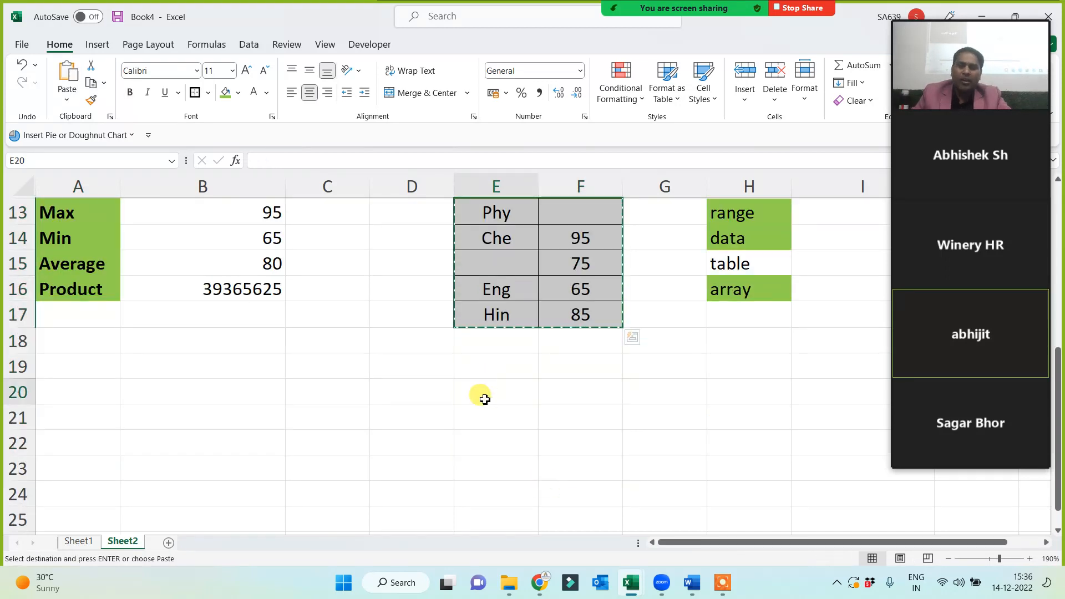
key(ctrl+v)
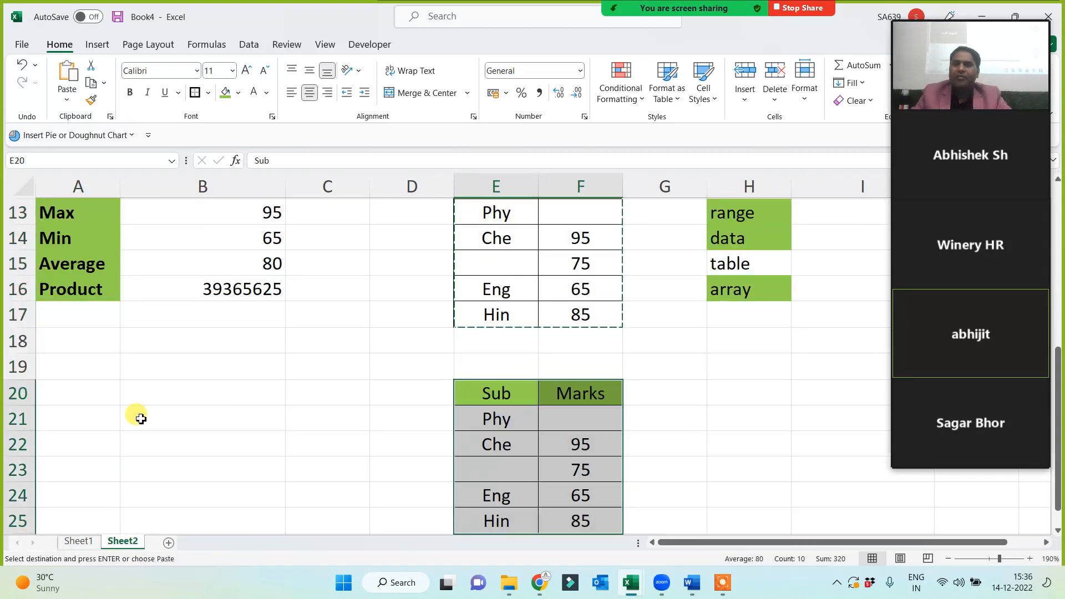
Type the labels count, counta, Countblank, rows and columns into A20:A24.
scroll(140, 419, down, 1)
click(78, 319)
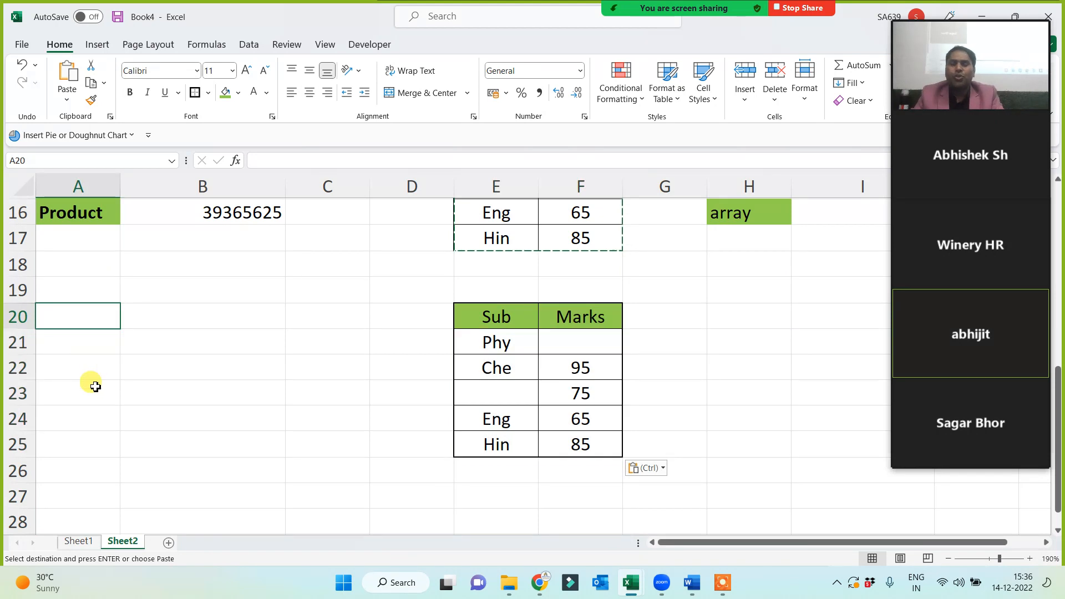
text(count)
key(Return)
text(co)
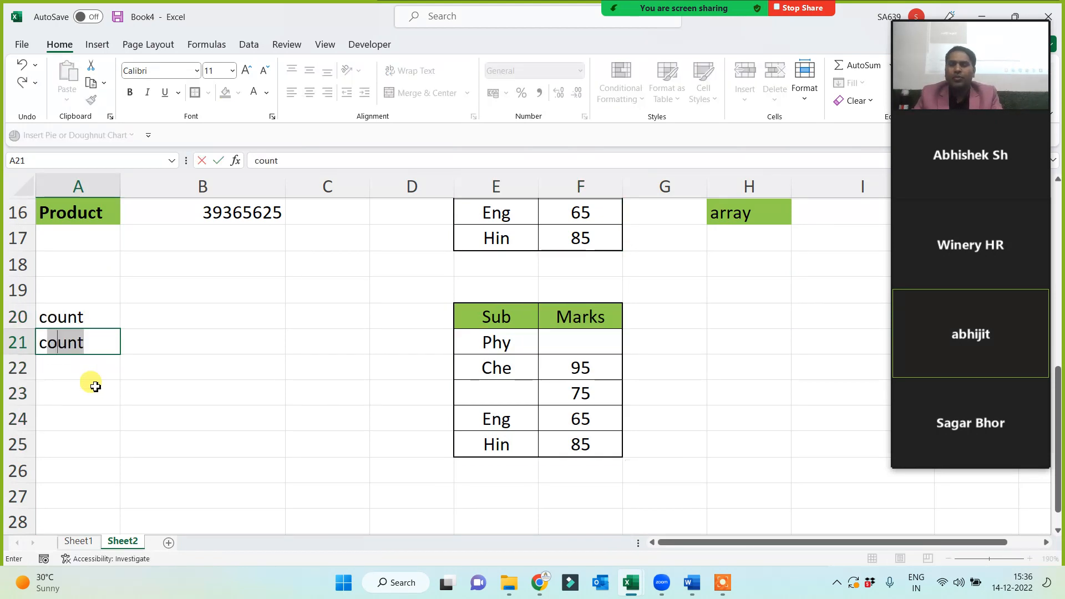
text(unta)
key(Return)
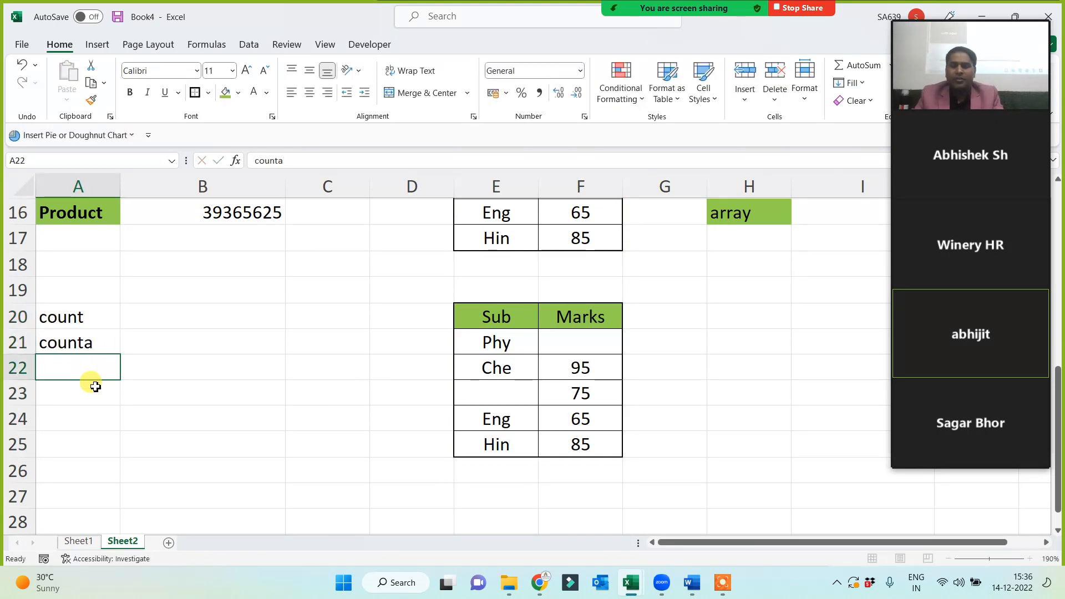
text(Count)
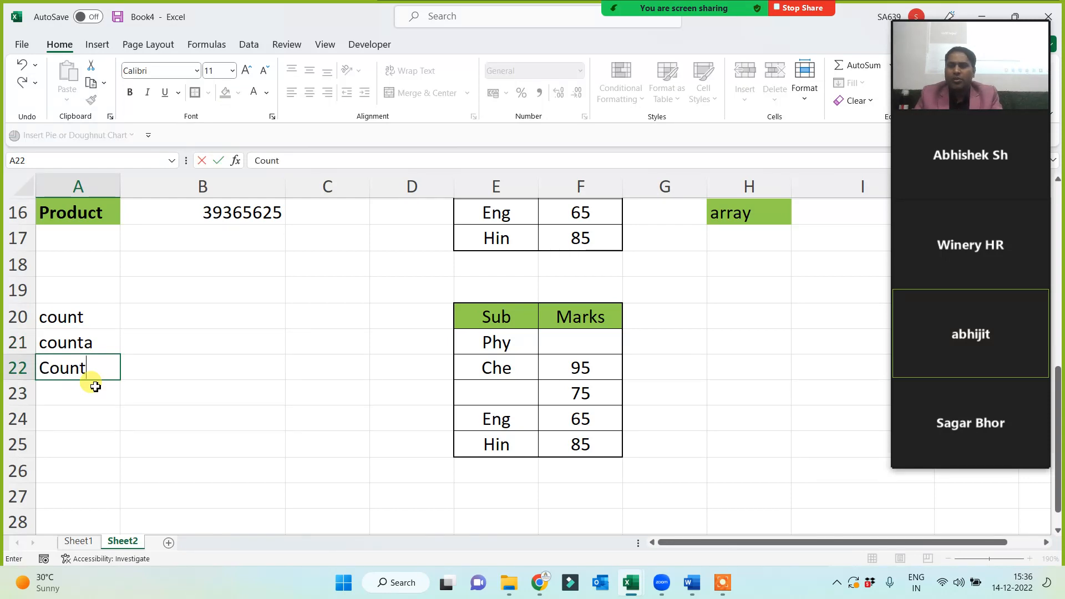
text(blank)
key(Return)
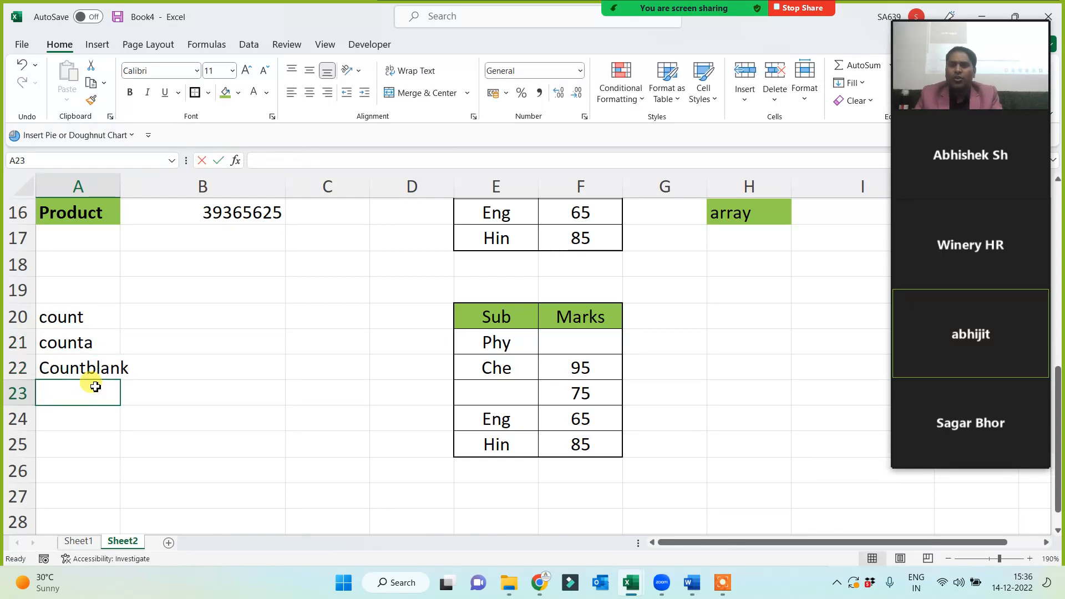
text(rows)
key(Return)
text(colu)
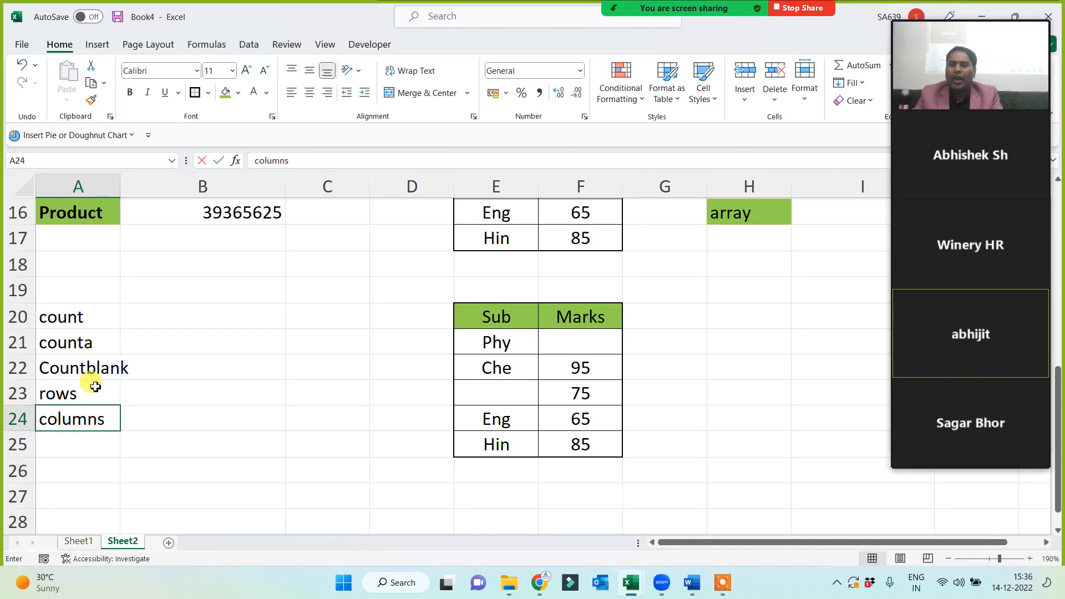
text(mns)
key(Return)
drag(88, 321, 88, 424)
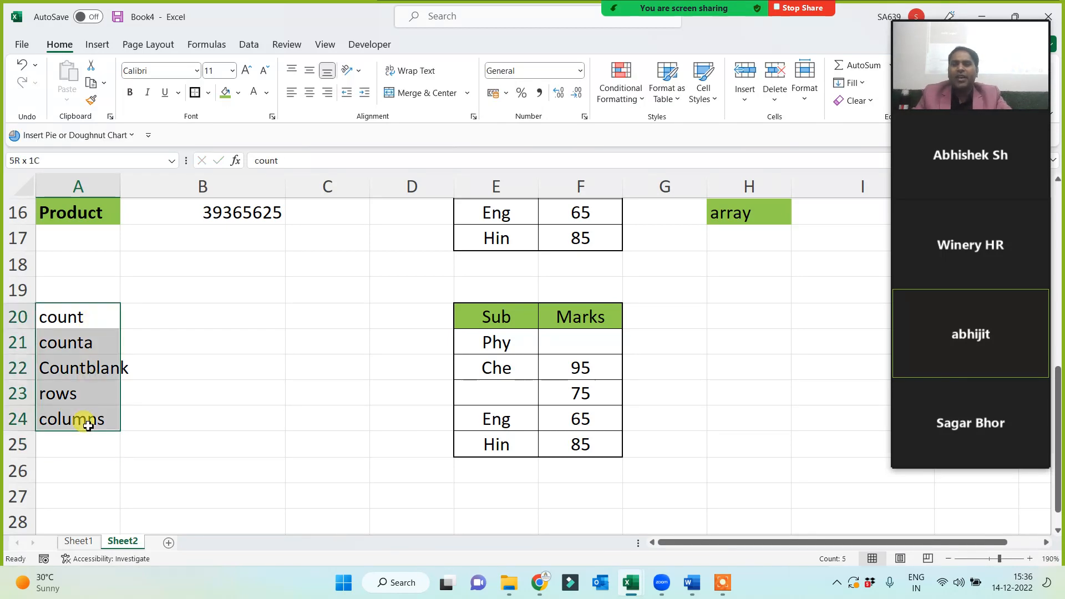
click(239, 94)
Fill the A20:A24 labels yellow, widen column A, and add an outside border.
click(259, 223)
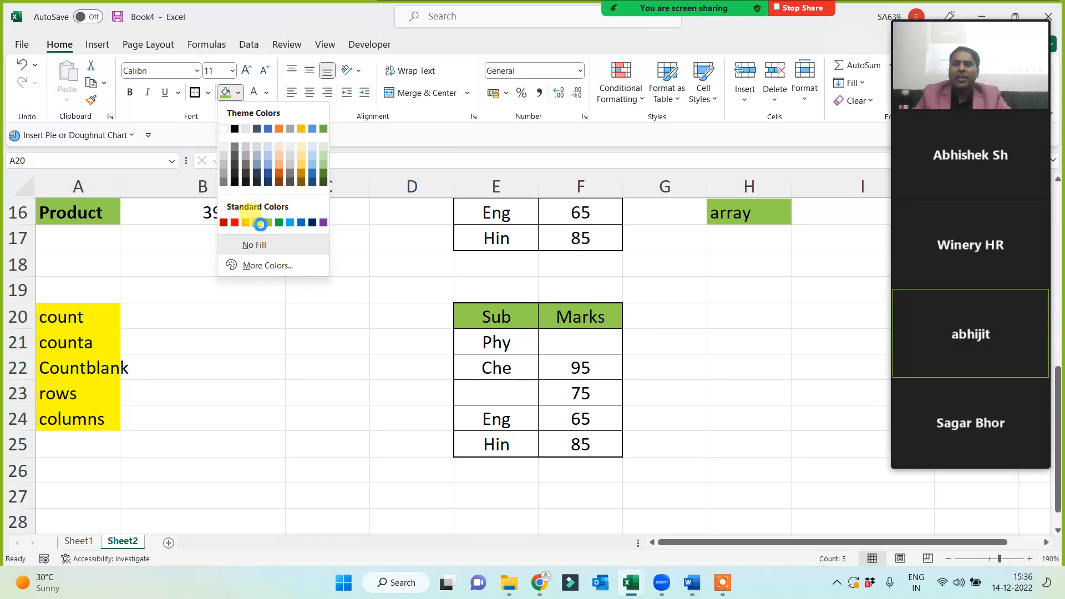
drag(121, 183, 143, 177)
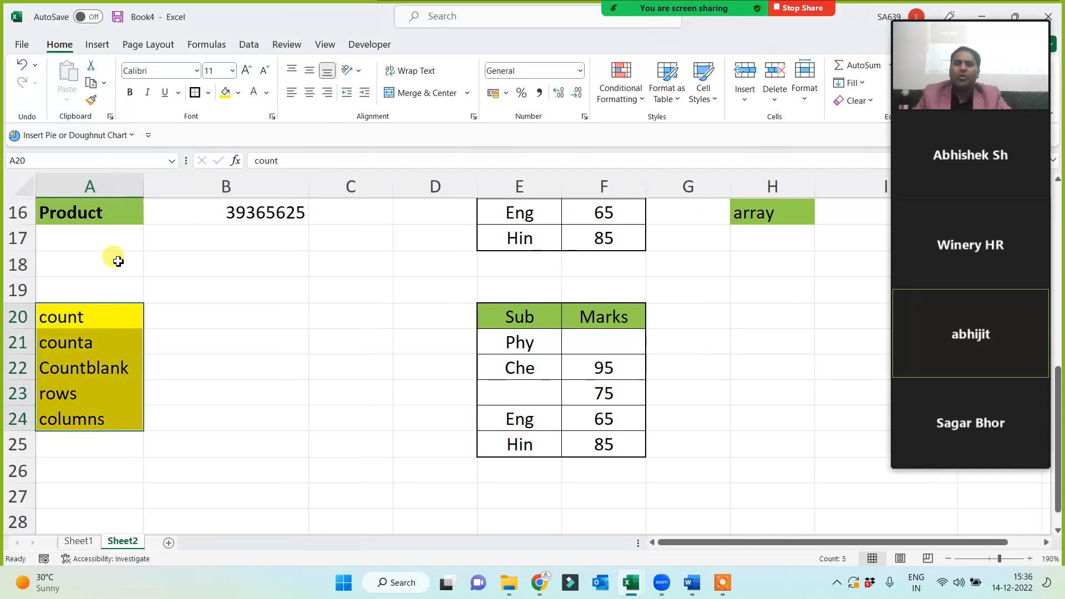
click(196, 93)
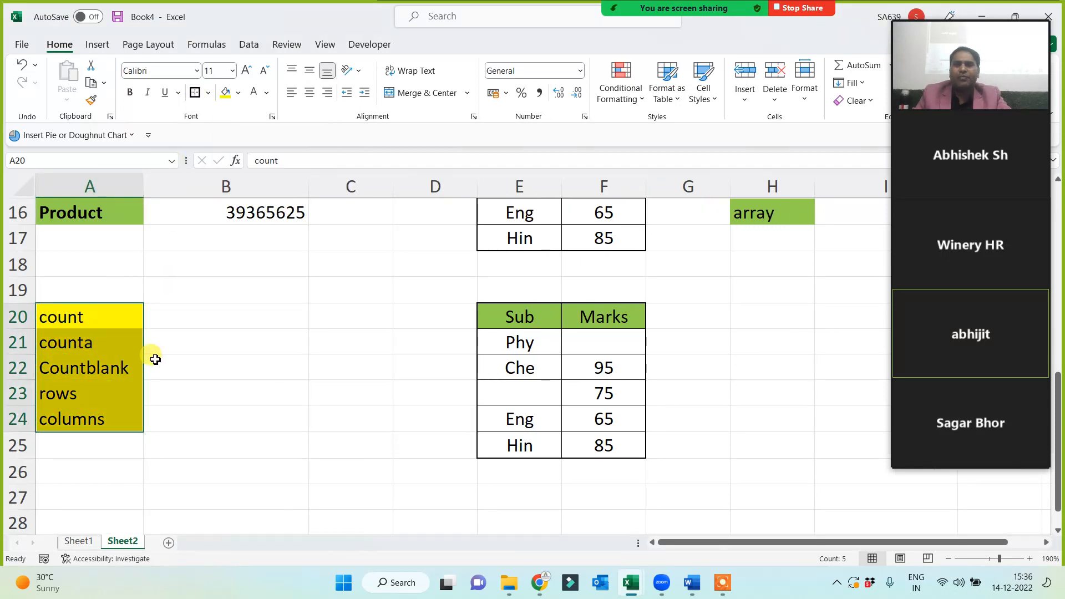
click(158, 366)
drag(83, 319, 87, 438)
click(179, 392)
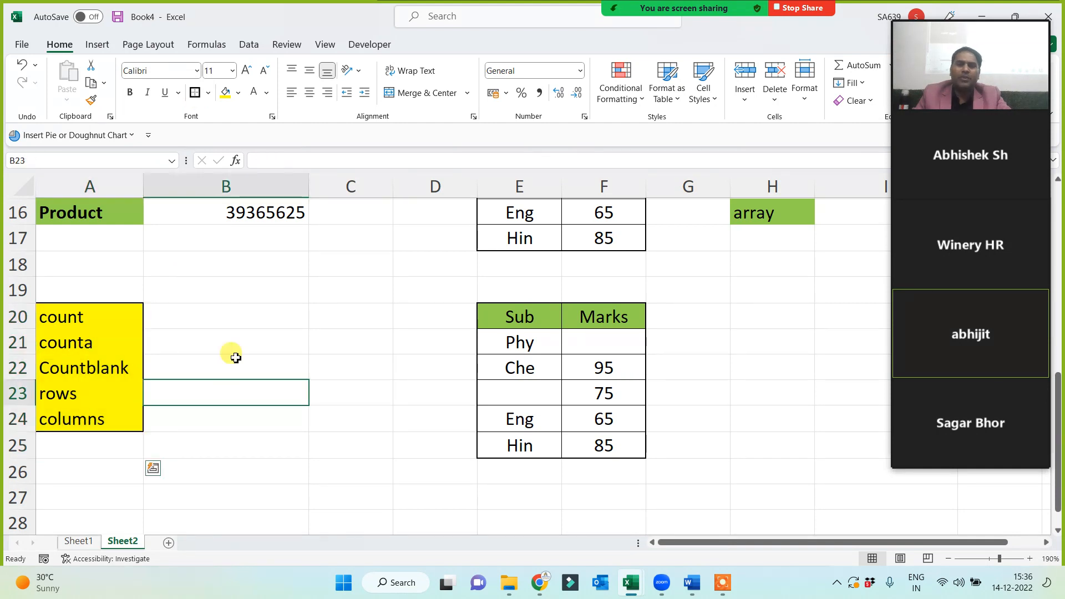
click(237, 321)
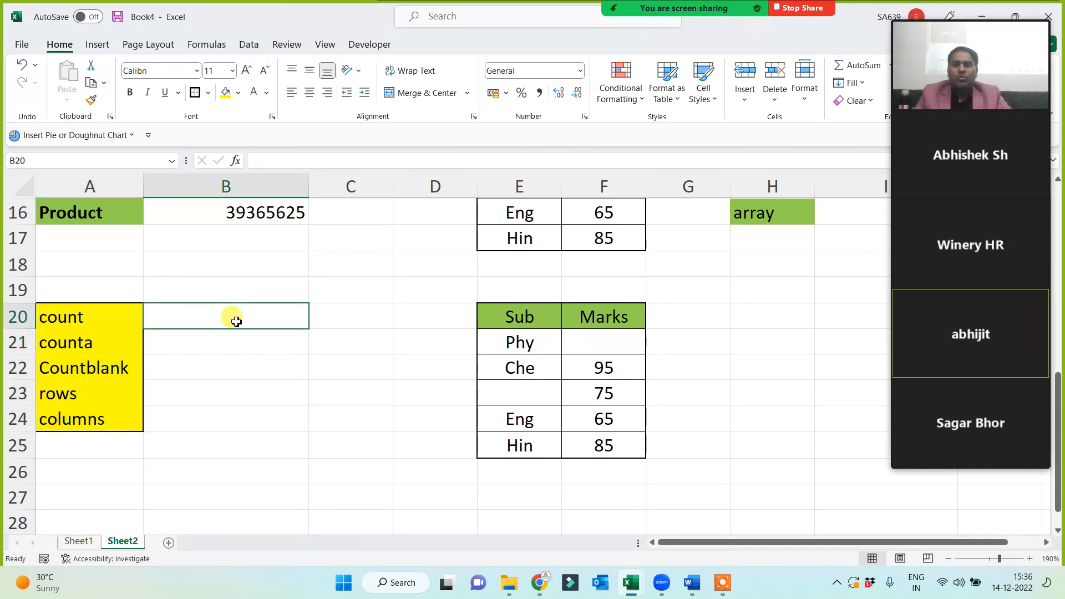
Enter =COUNT(E20:F25) in B20 to count the table's numeric cells.
text(=count)
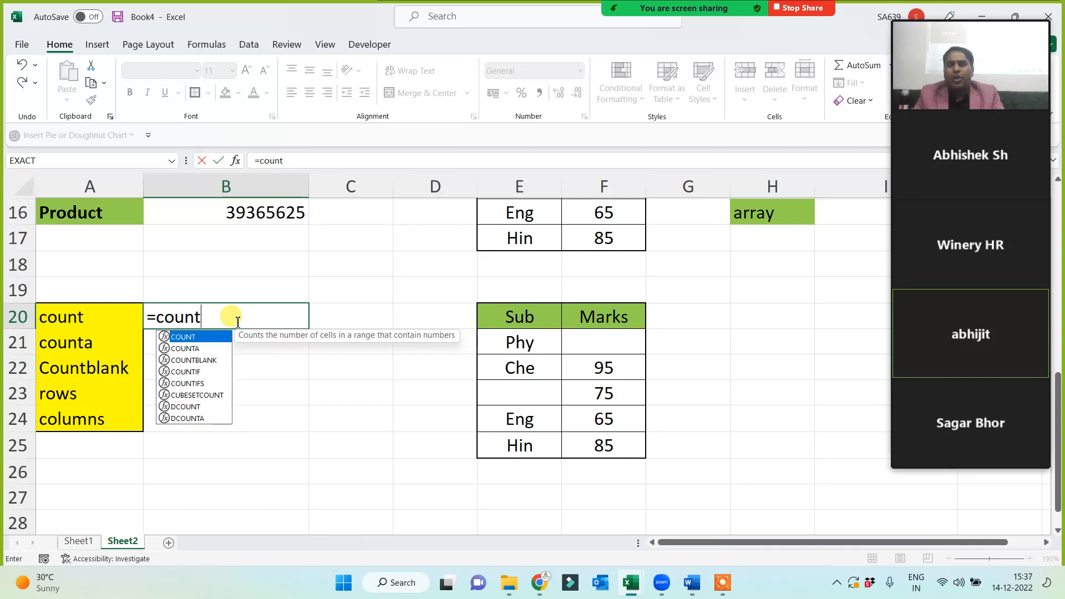
text(()
drag(499, 316, 604, 452)
text())
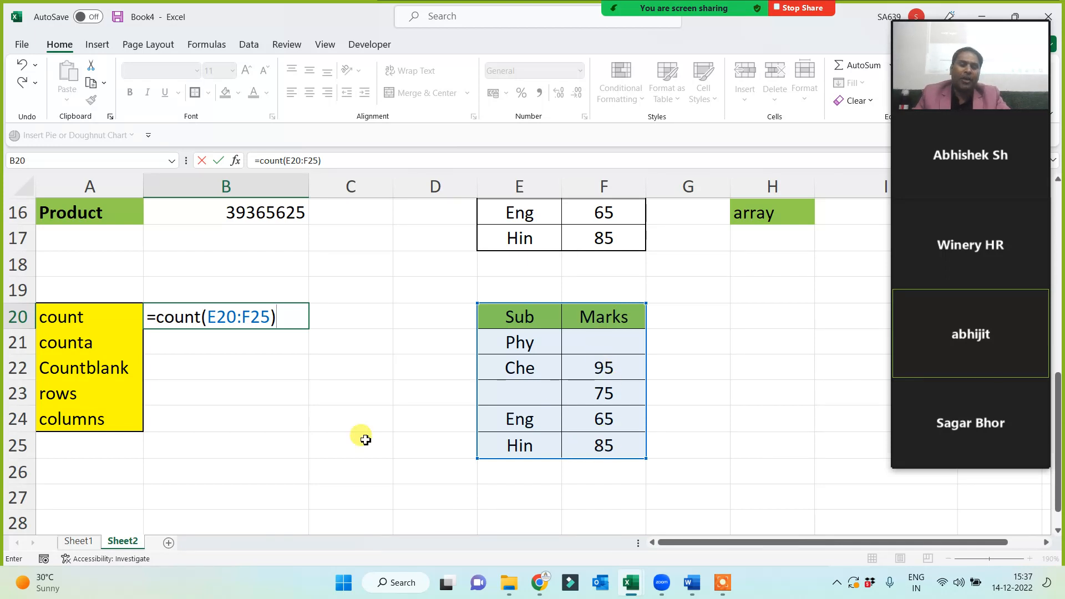
key(Return)
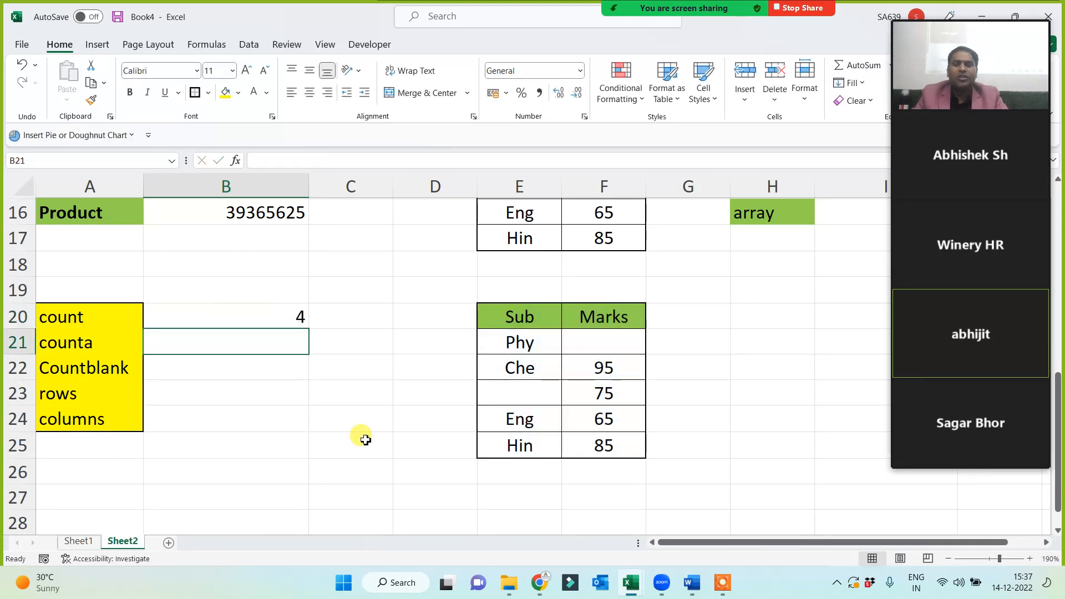
drag(533, 313, 600, 450)
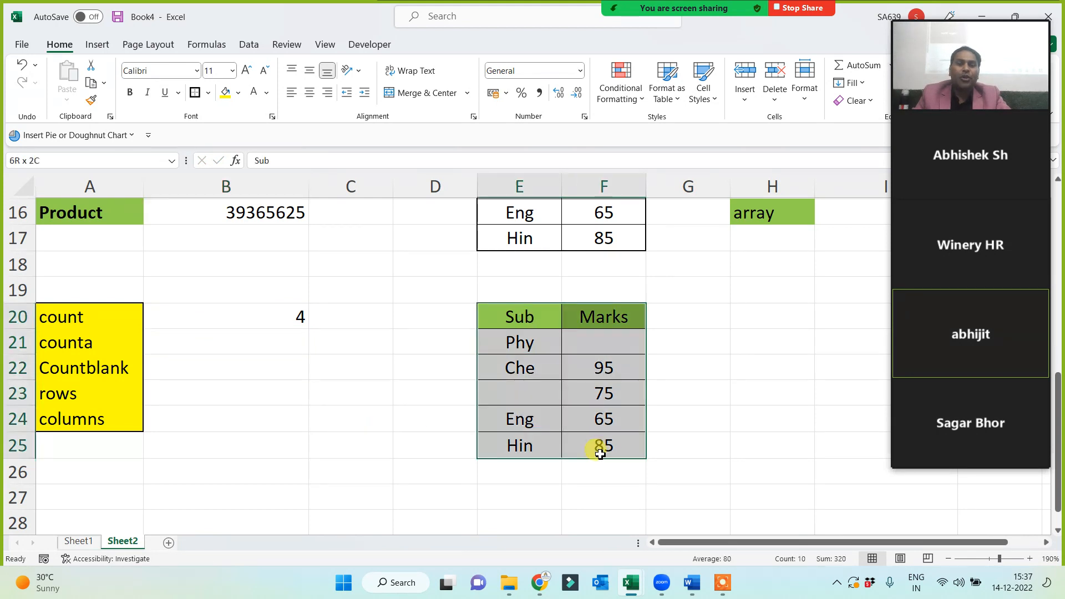
click(250, 317)
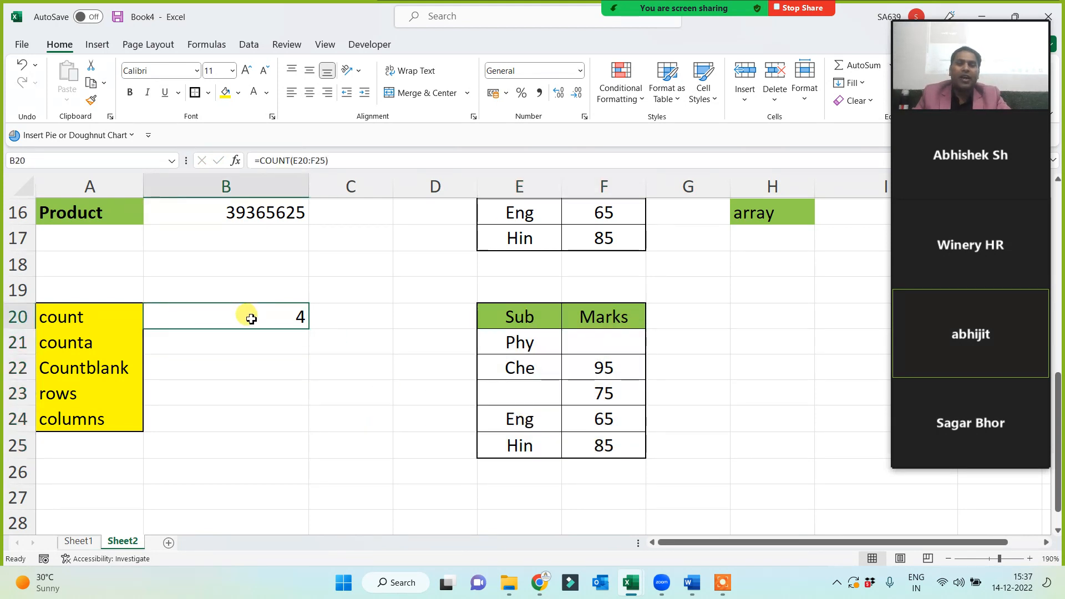
click(587, 367)
click(588, 394)
click(587, 419)
click(585, 446)
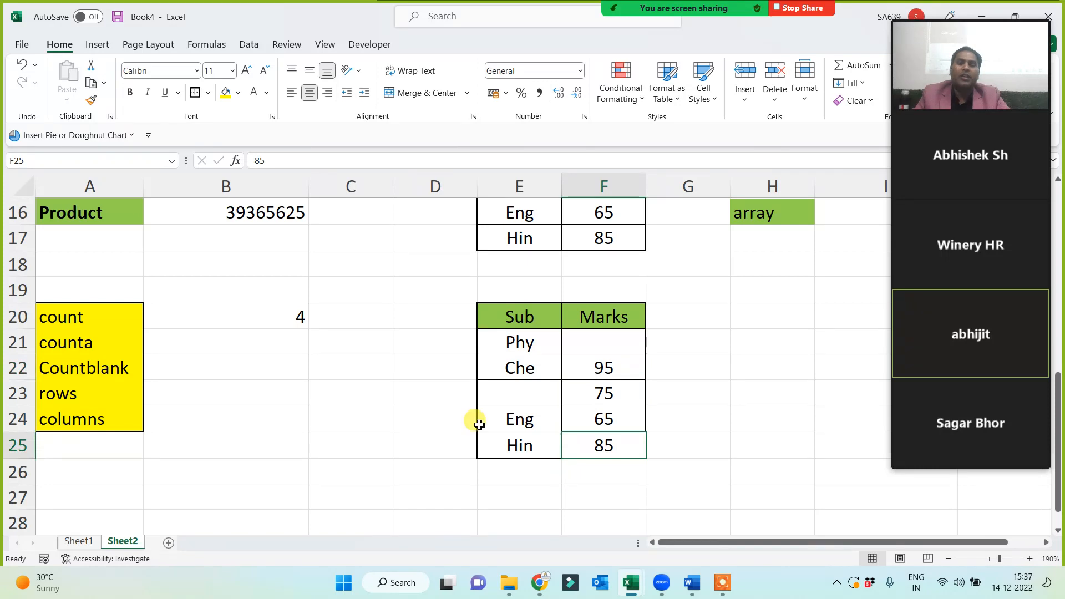
click(282, 315)
Set Phy's mark to 60 and clear Eng's 65, leaving the count at 4.
click(578, 343)
text(6)
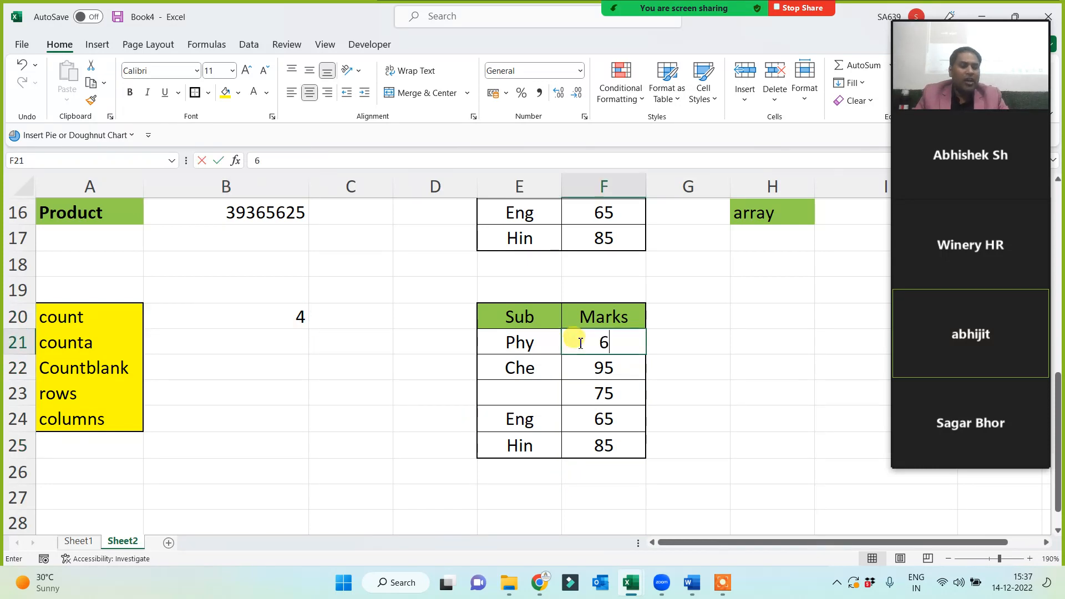
text(0)
click(473, 441)
click(278, 319)
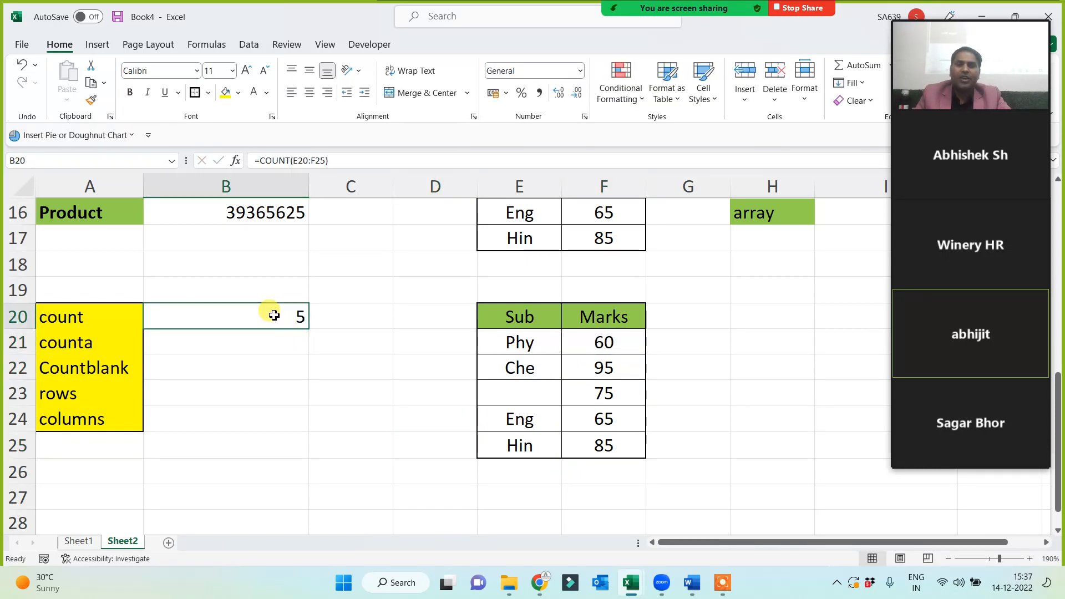
click(607, 421)
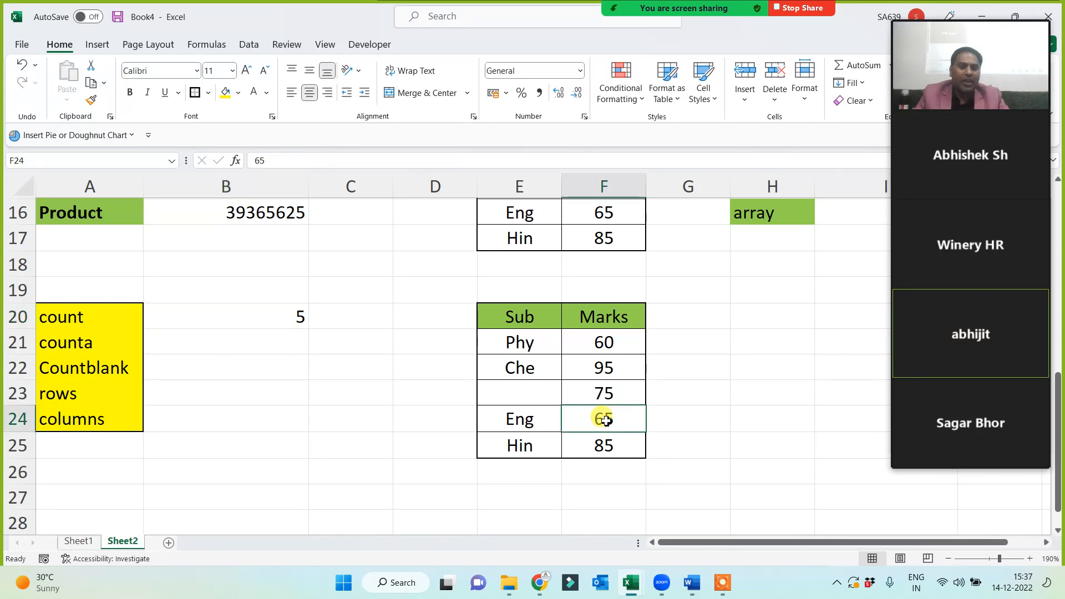
click(274, 308)
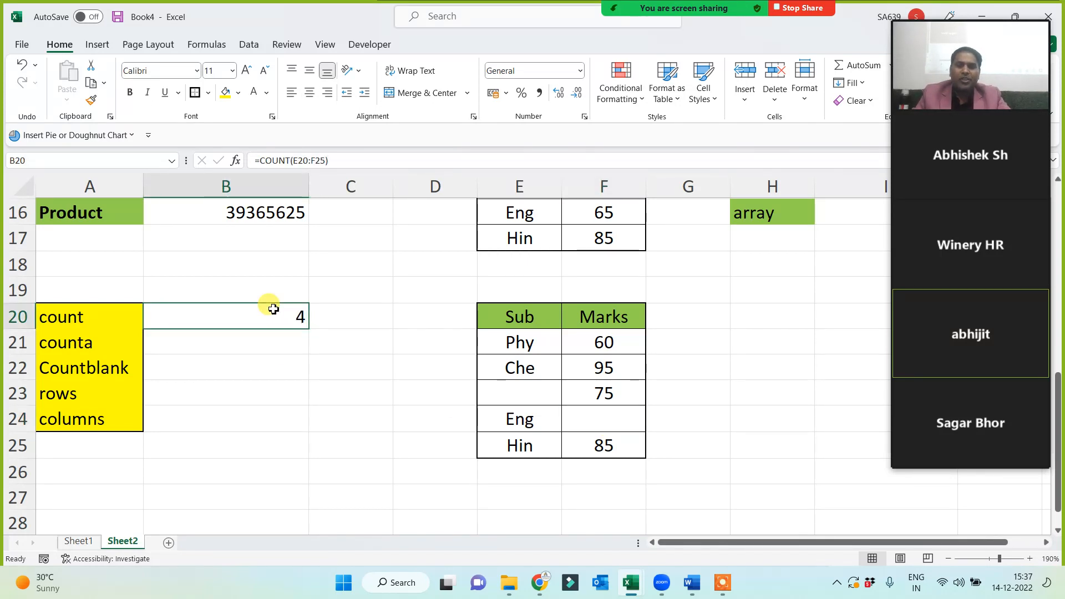
drag(518, 309, 563, 446)
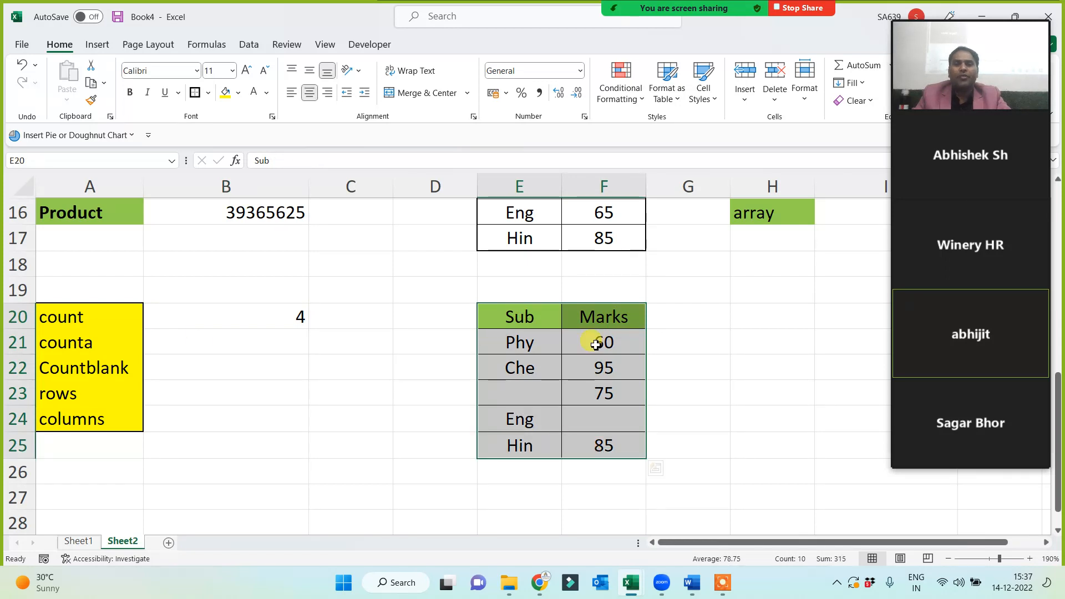
click(265, 319)
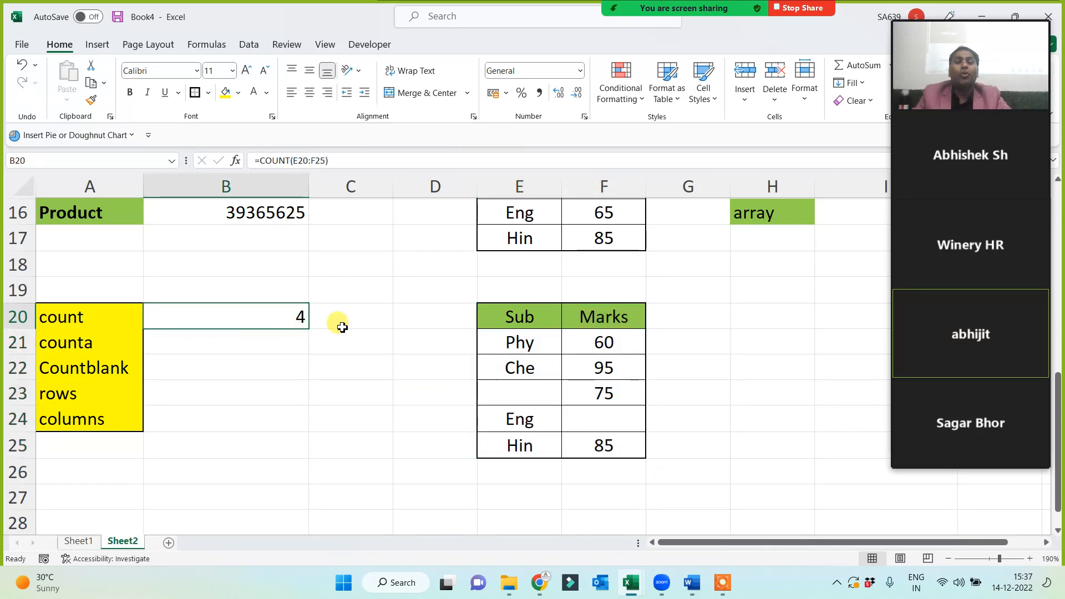
Add the note 'only number' in C20 and widen column C to fit it.
click(350, 318)
text(only)
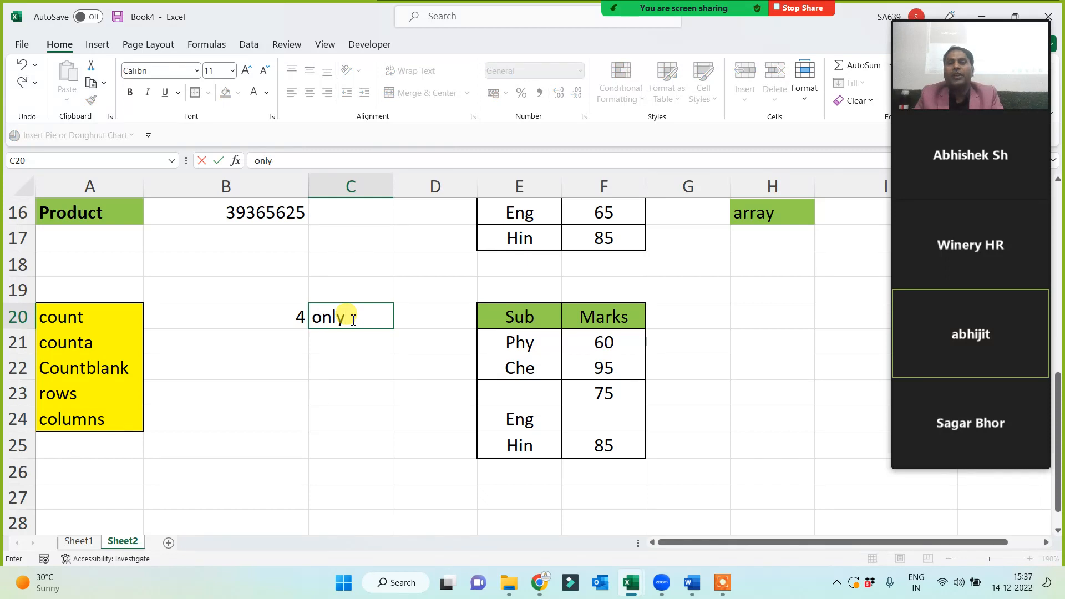
text( number)
key(Return)
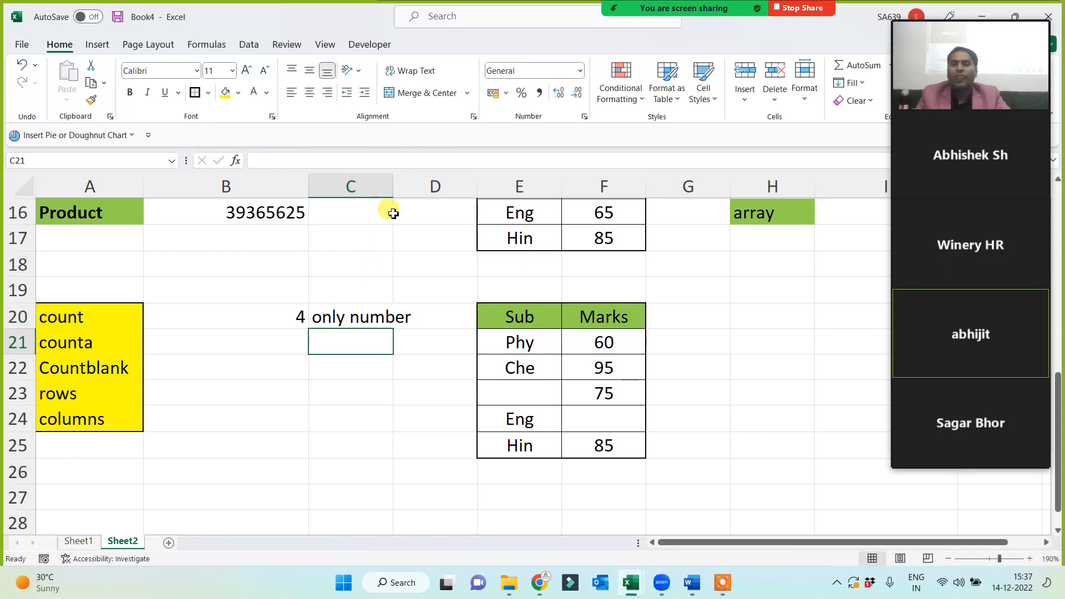
drag(393, 188, 416, 189)
click(94, 347)
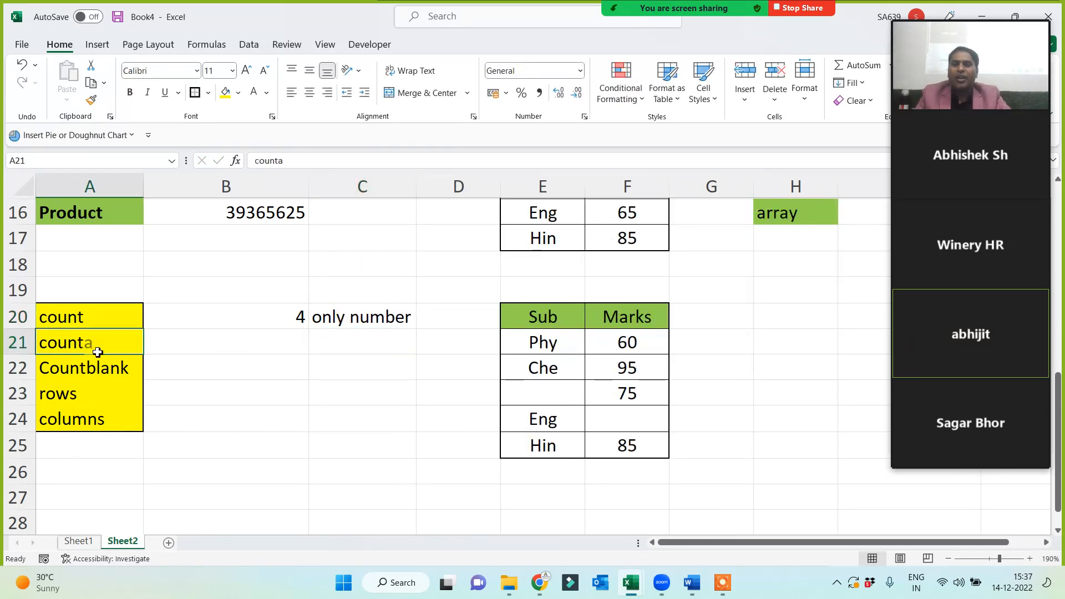
click(260, 347)
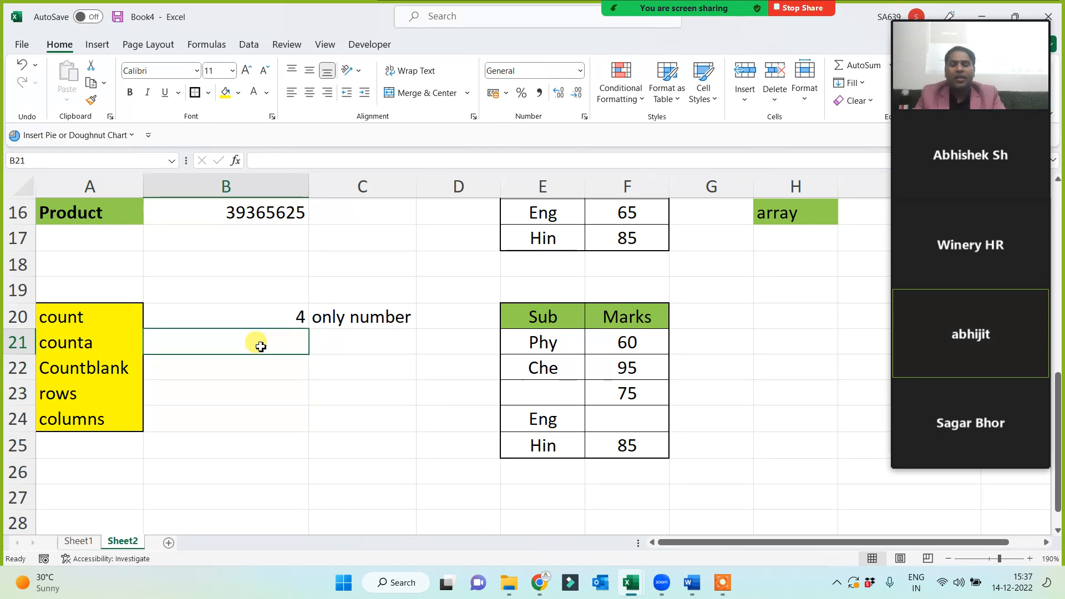
Enter =COUNTA(E20:F25) in B21, returning 10.
text(=counta()
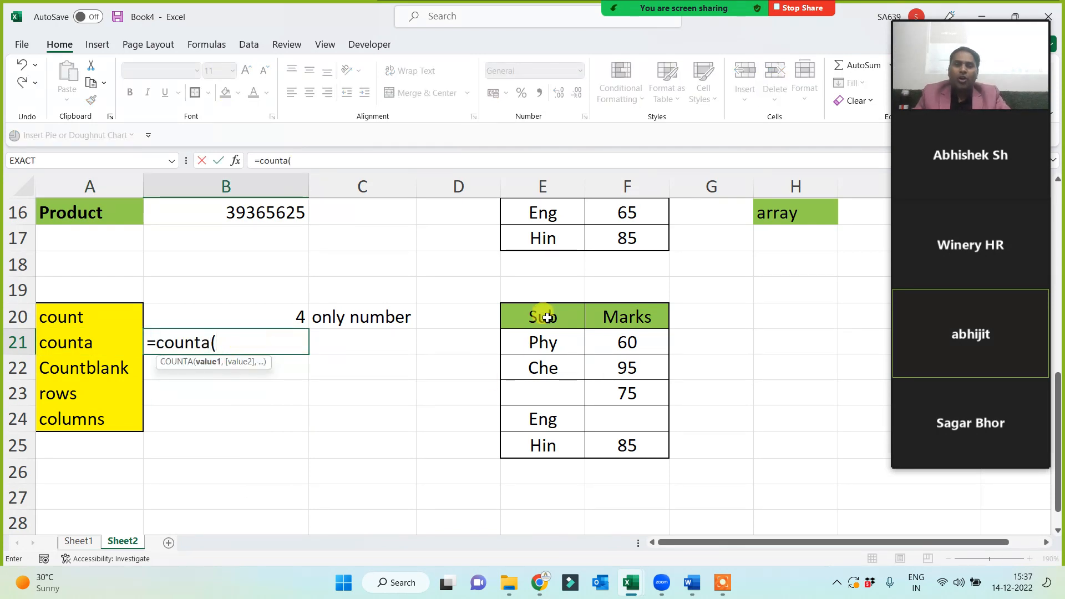
drag(544, 316, 618, 444)
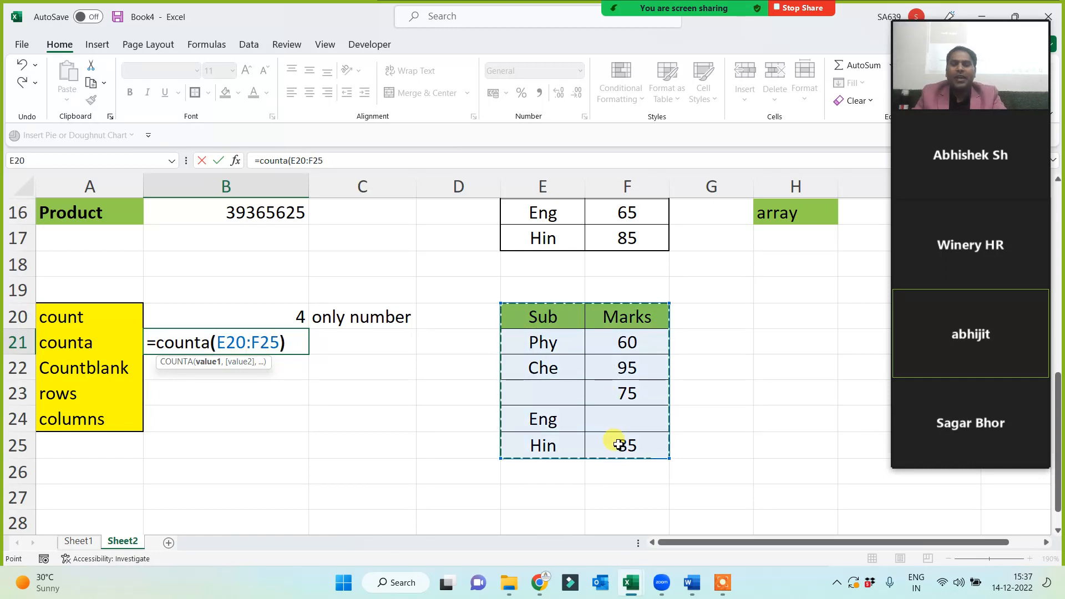
text())
key(Return)
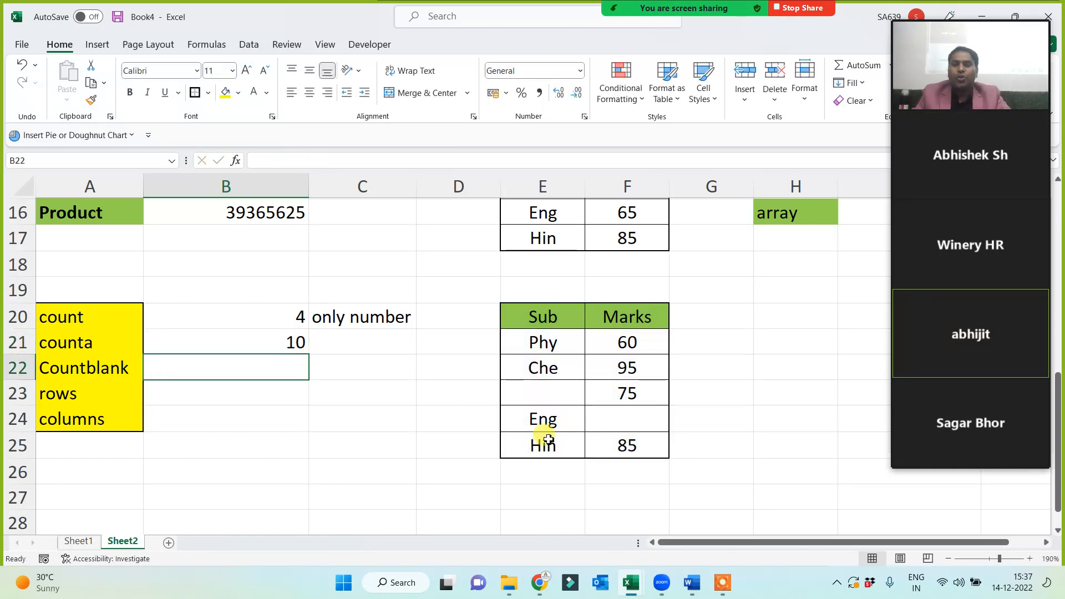
click(286, 344)
Add the note 'all except blank cell' in C21 beside the COUNTA result.
double_click(343, 342)
text(all except blank cell)
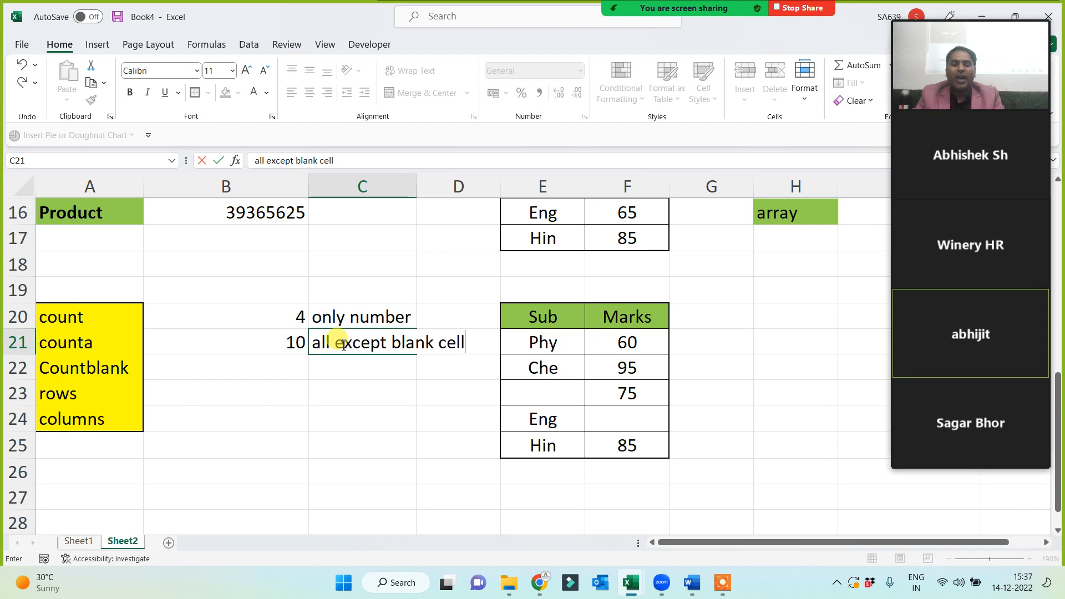
key(Return)
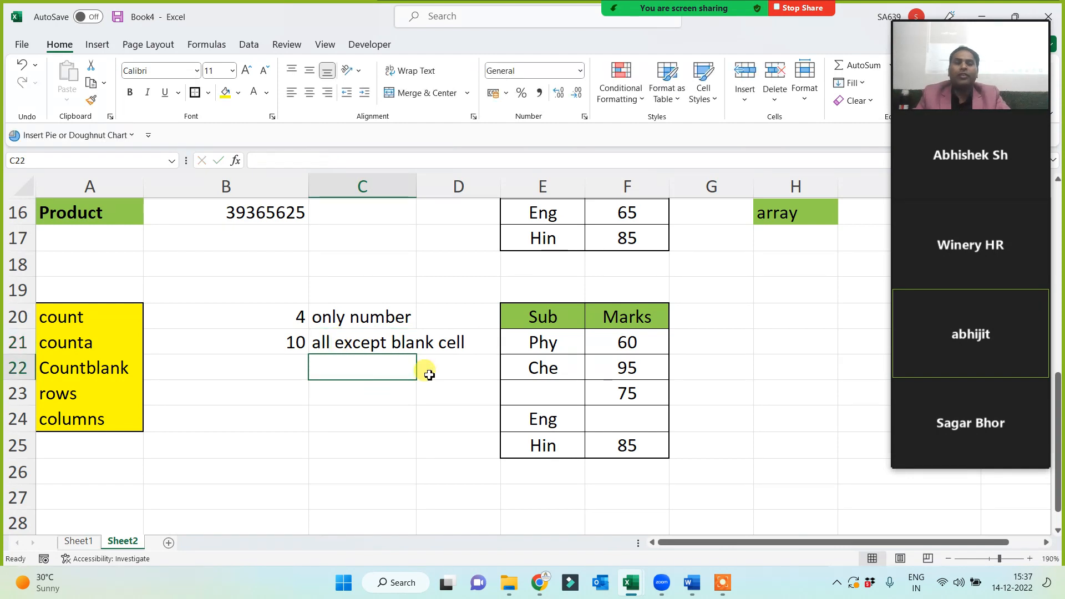
Step through the Sub and Marks columns to locate the empty cells.
click(542, 342)
click(544, 366)
click(541, 393)
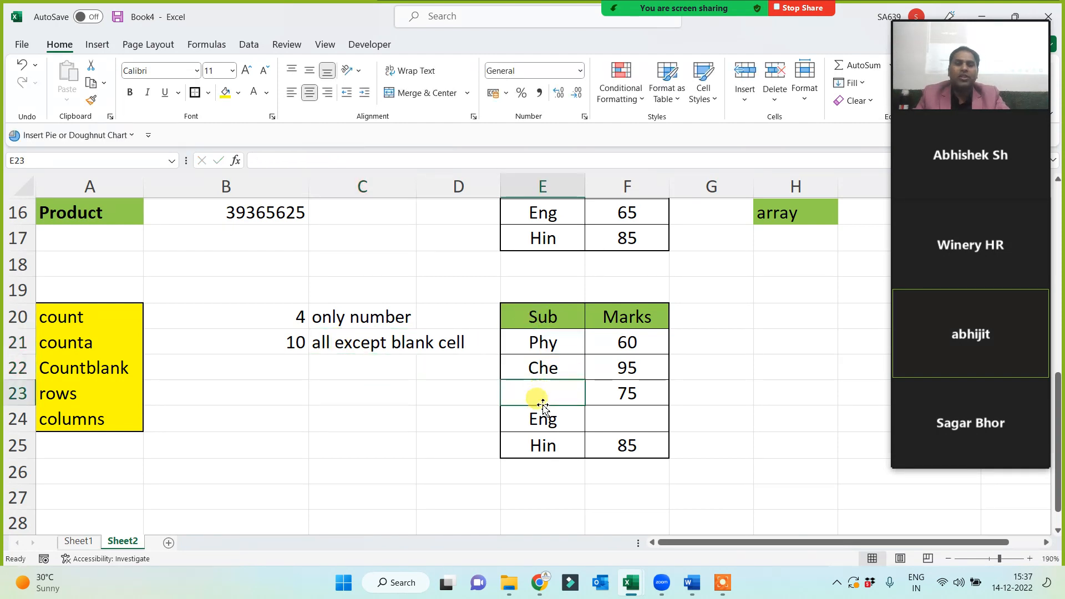
click(541, 420)
click(542, 446)
click(624, 444)
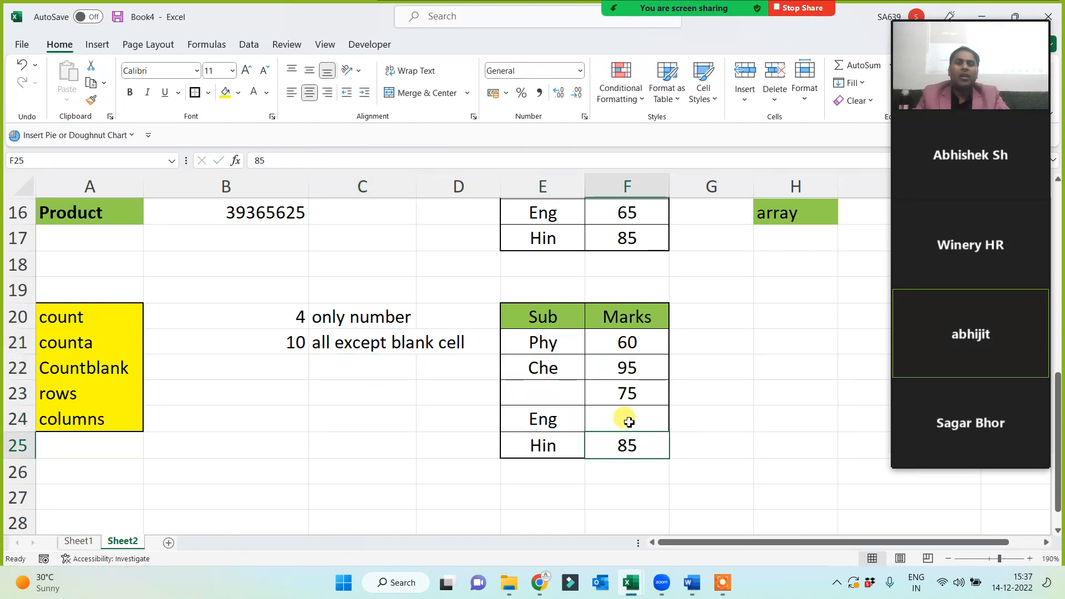
click(624, 417)
click(630, 391)
click(646, 368)
Compare the E20:F25 range with the COUNTA formula, pointing out blanks E23 and F24.
click(642, 311)
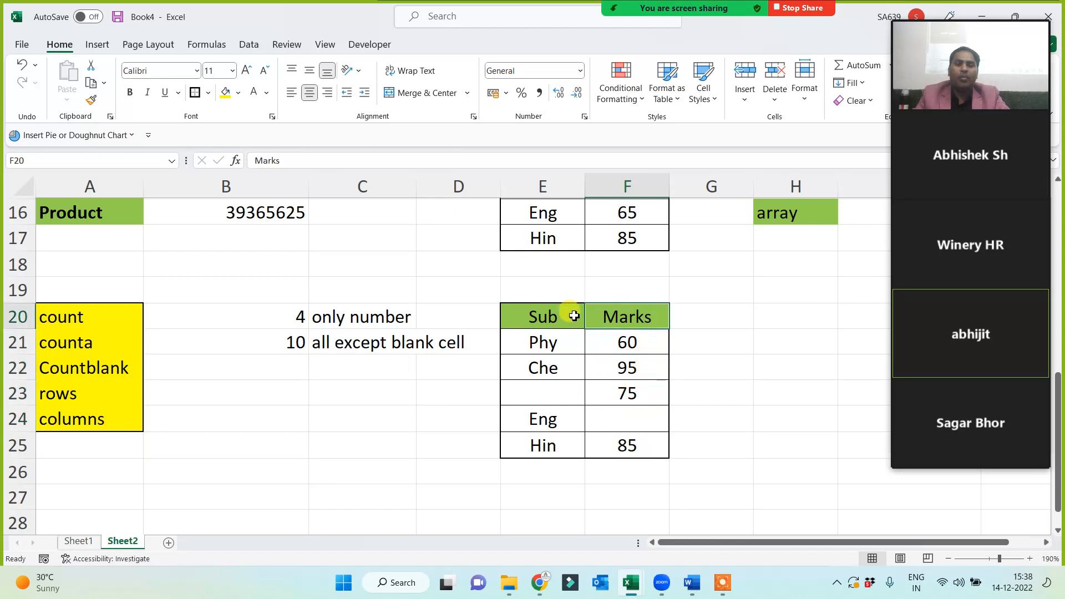
drag(573, 311, 632, 450)
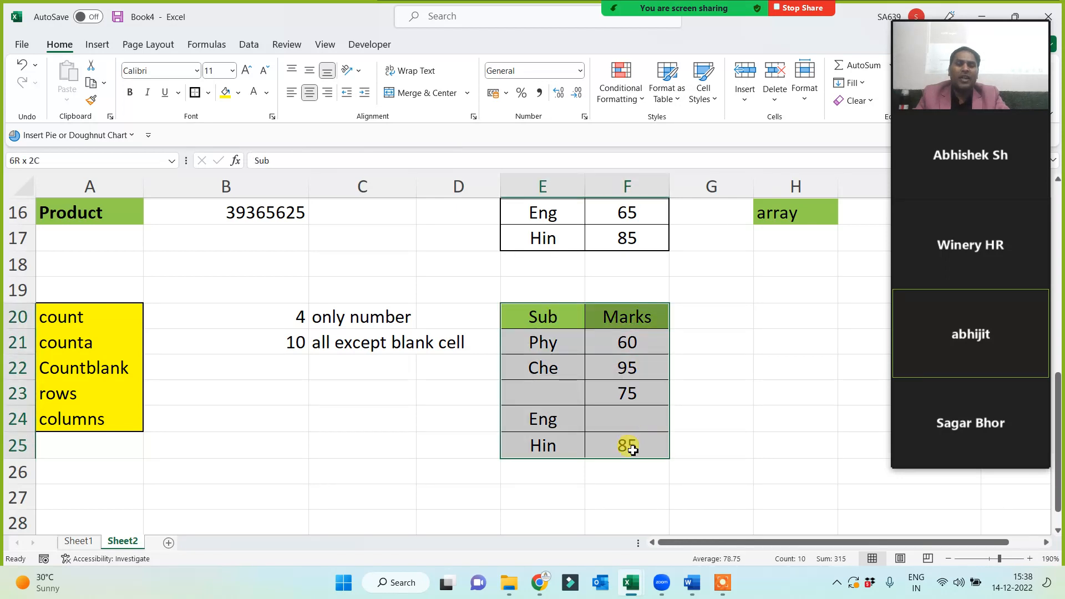
click(277, 349)
click(568, 396)
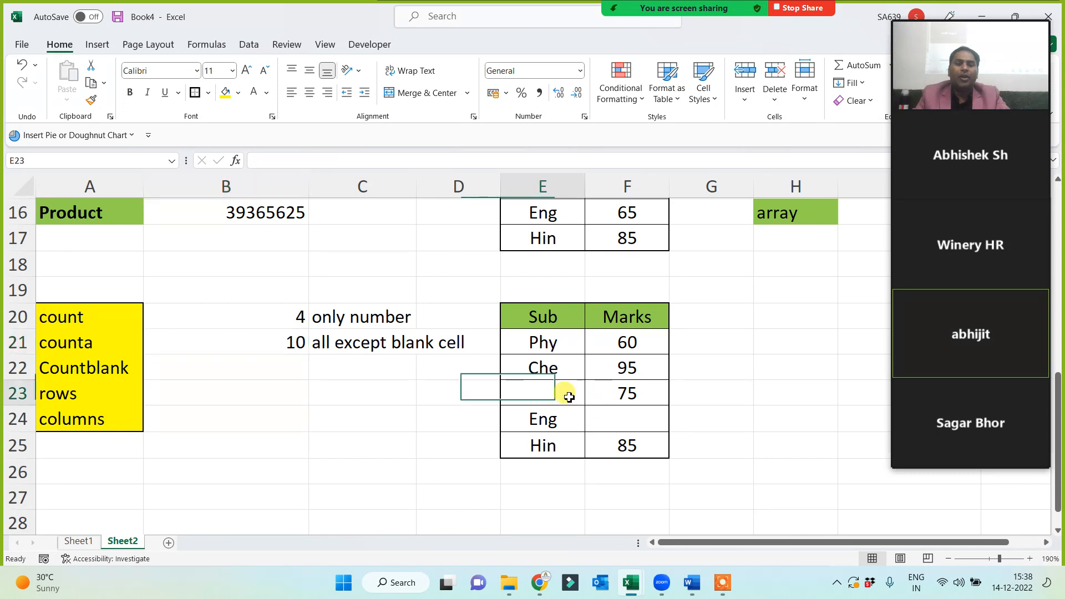
click(636, 424)
click(230, 436)
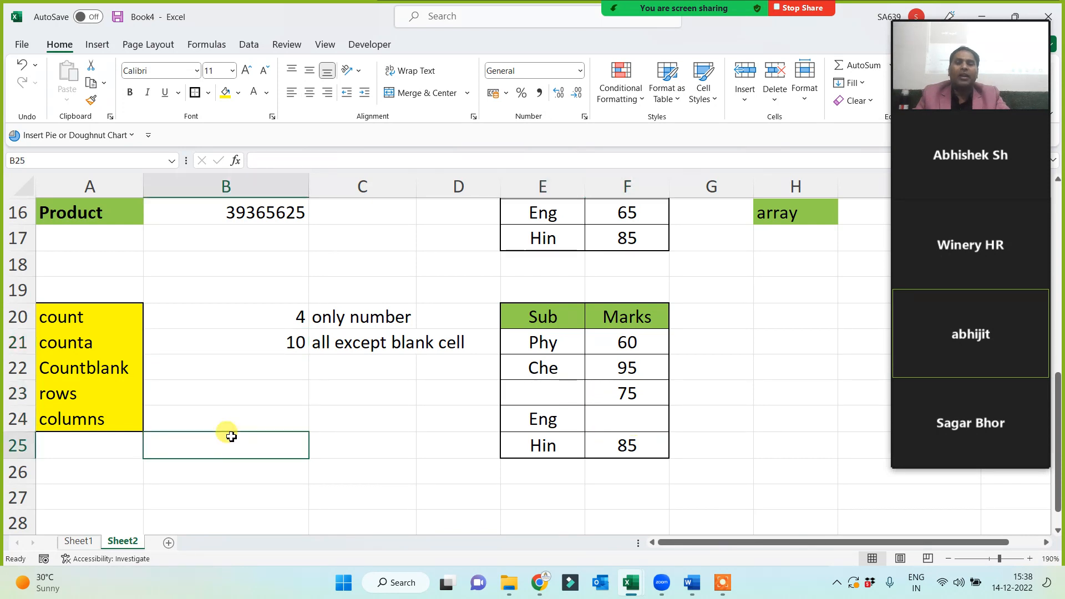
Enter =COUNTBLANK(E20:F25) in B22, returning 2.
click(226, 372)
text(=count)
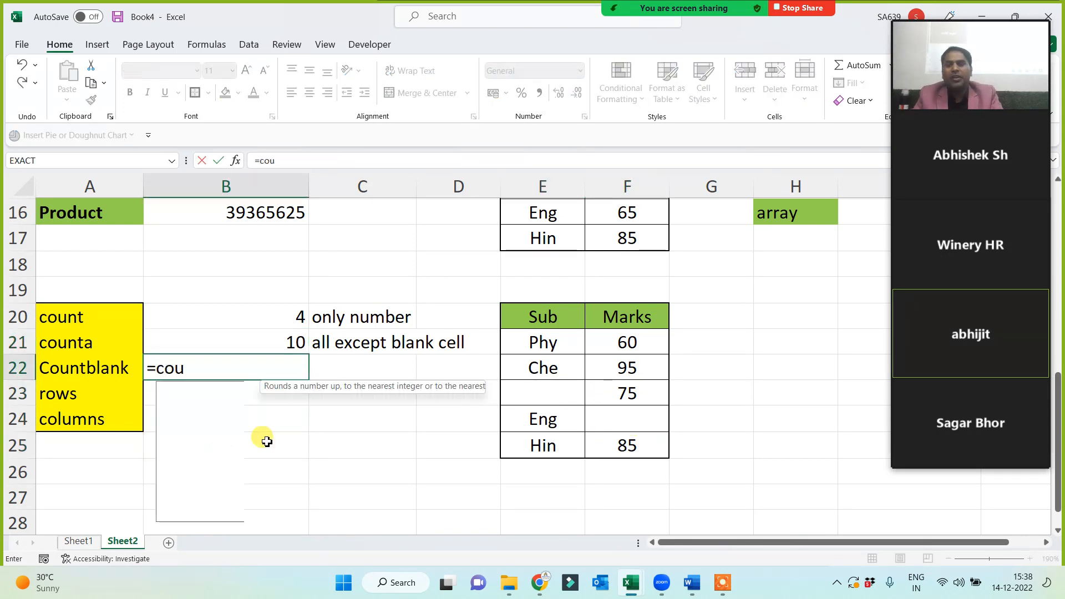
key(Down)
key(Down)
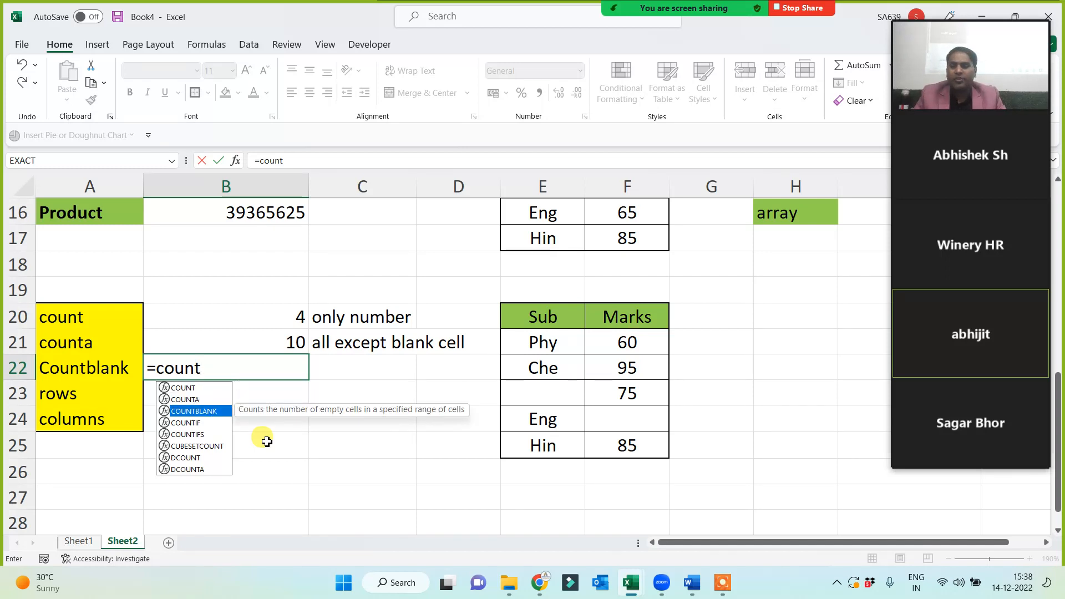
key(Tab)
drag(515, 319, 620, 444)
text())
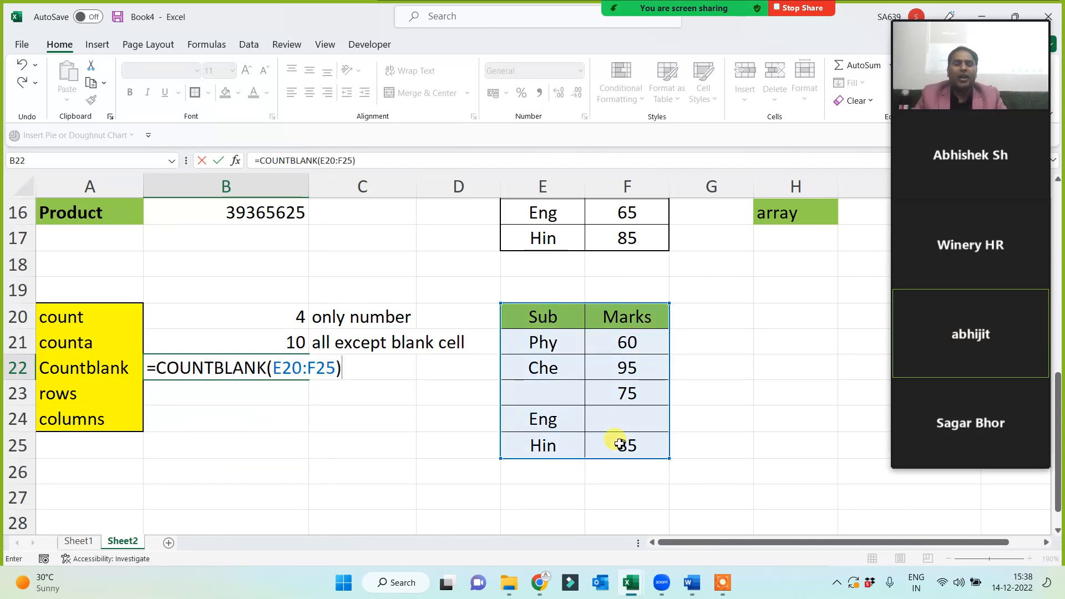
key(Return)
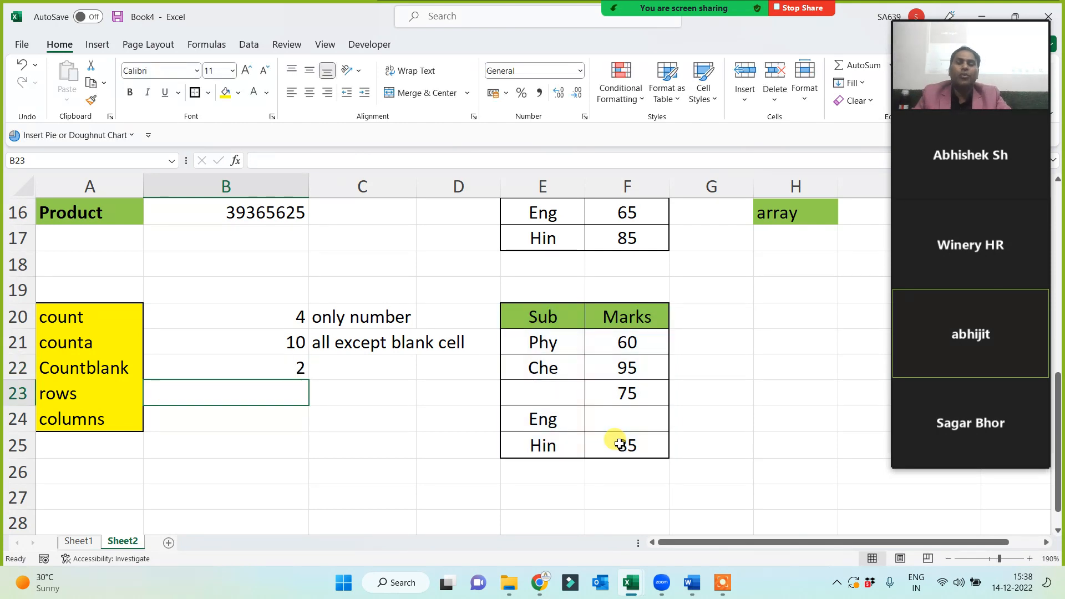
click(280, 373)
Add the note 'only blank' in C22 beside the COUNTBLANK result.
click(367, 372)
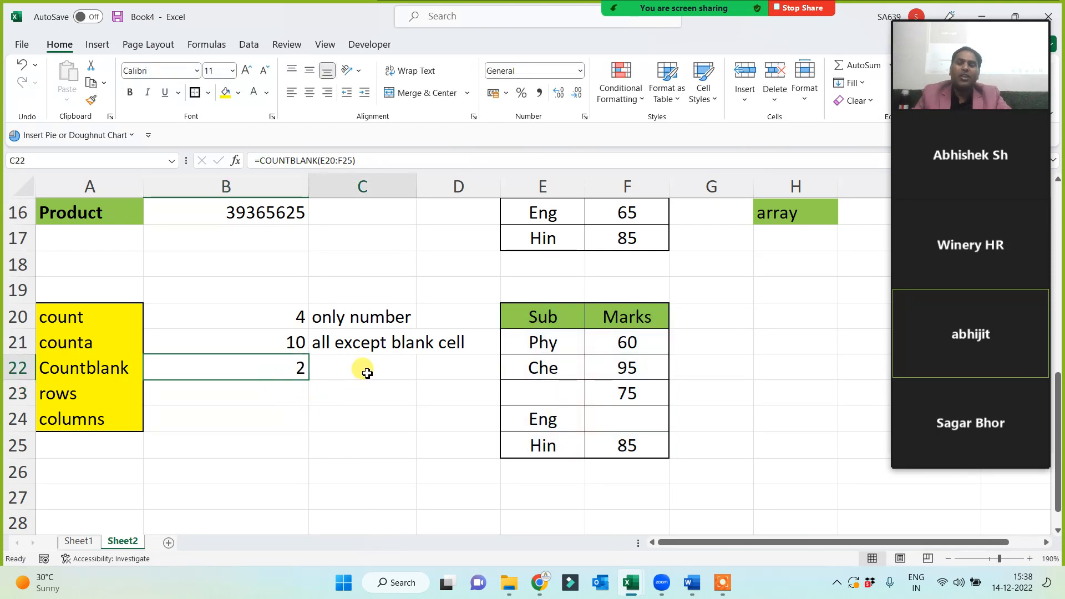
text(only blank)
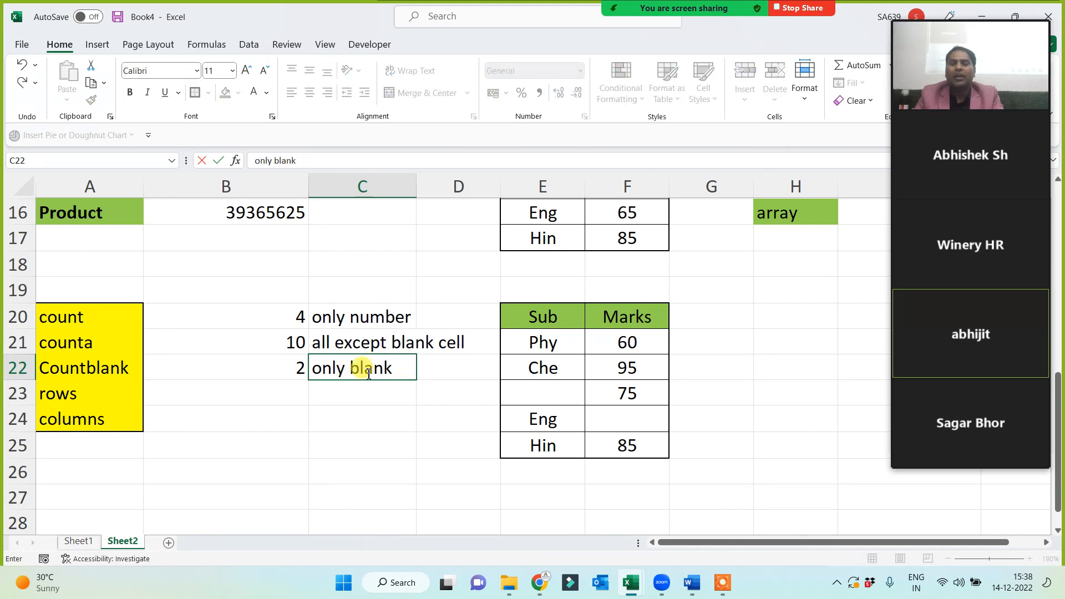
click(231, 419)
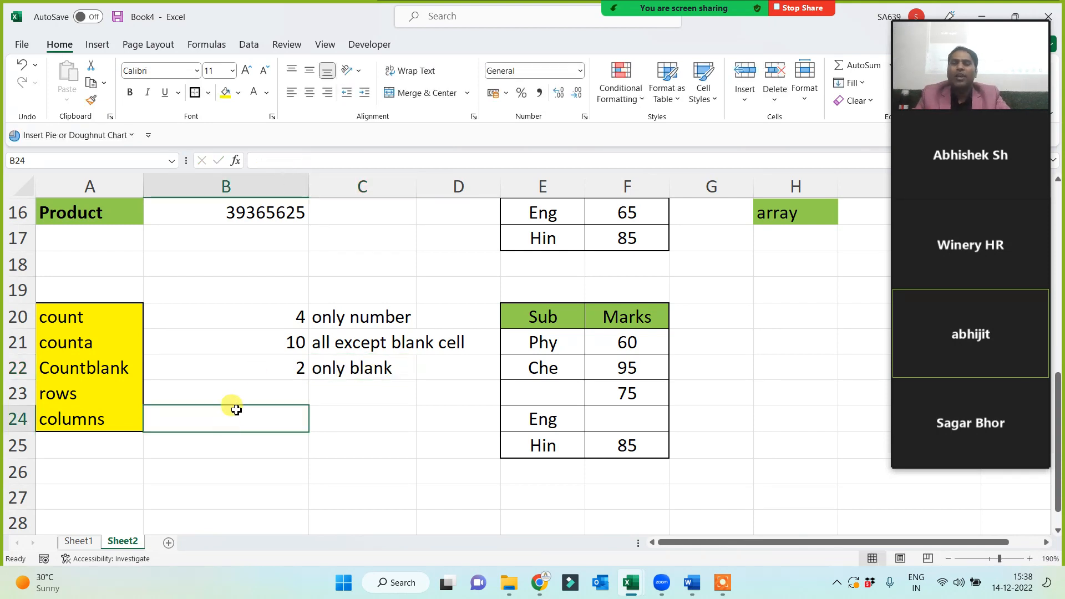
Check the earlier ROW formula in B6, then begin =ROWS( in B23.
click(231, 395)
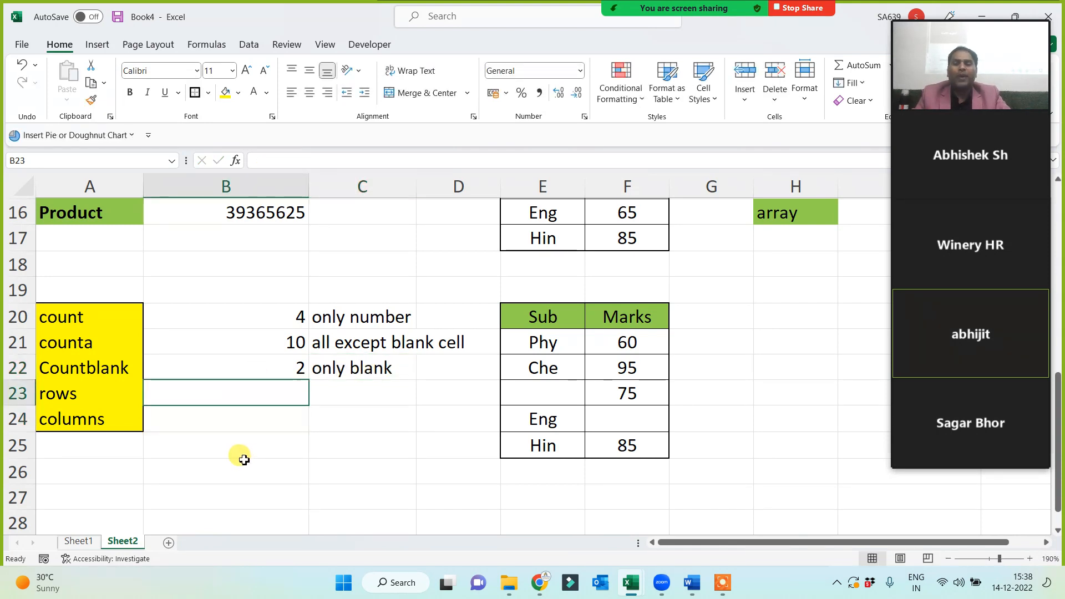
scroll(243, 458, up, 5)
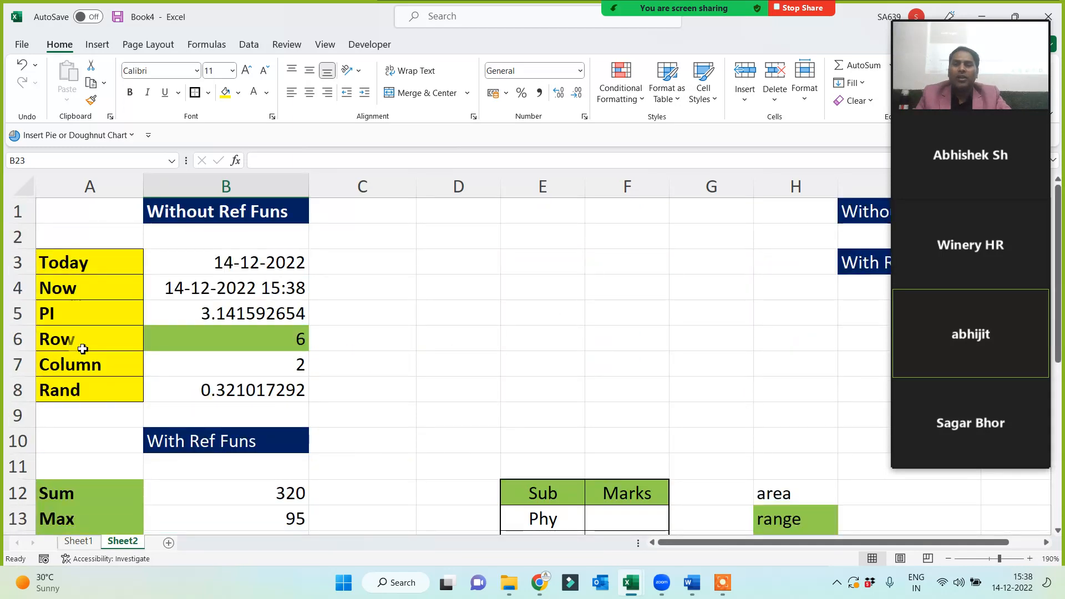
click(254, 345)
scroll(255, 355, down, 5)
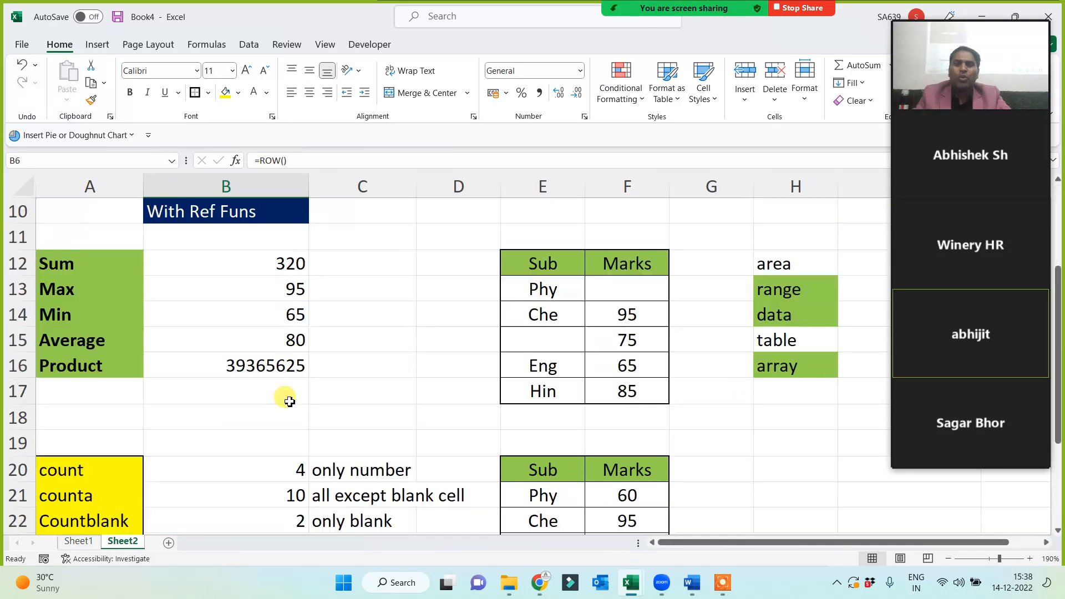
click(253, 394)
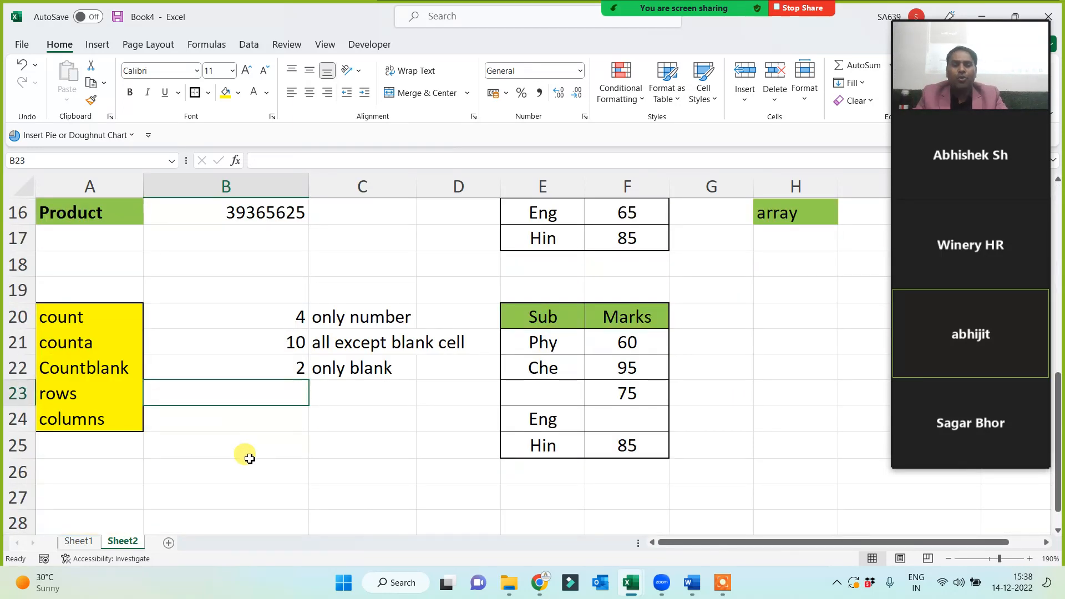
text(=rows()
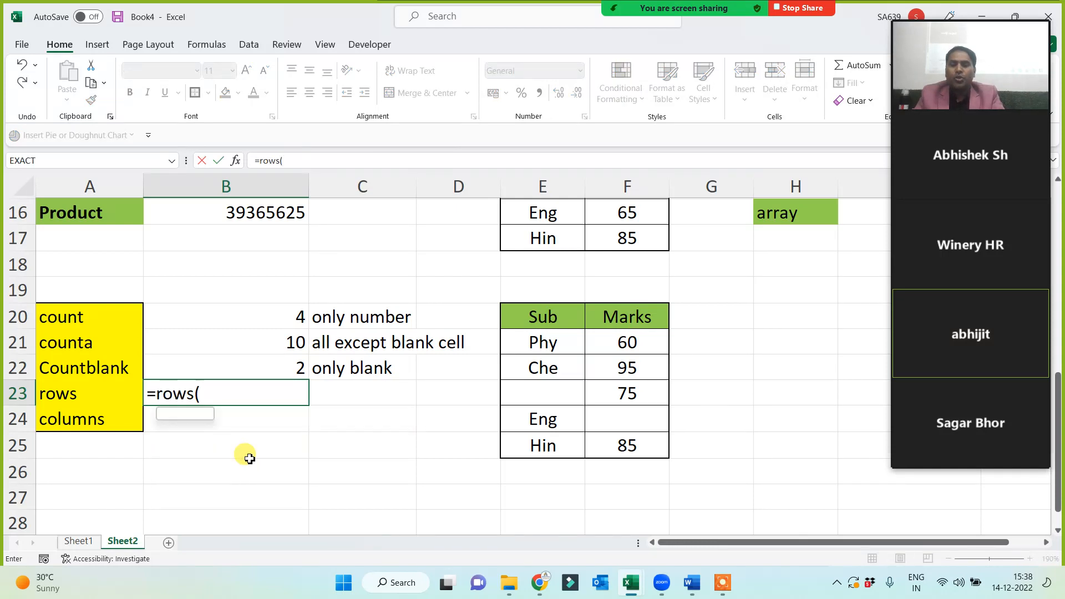
Complete =ROWS(E20:F25) in B23, returning 6, and count the table rows to verify.
drag(571, 317, 616, 448)
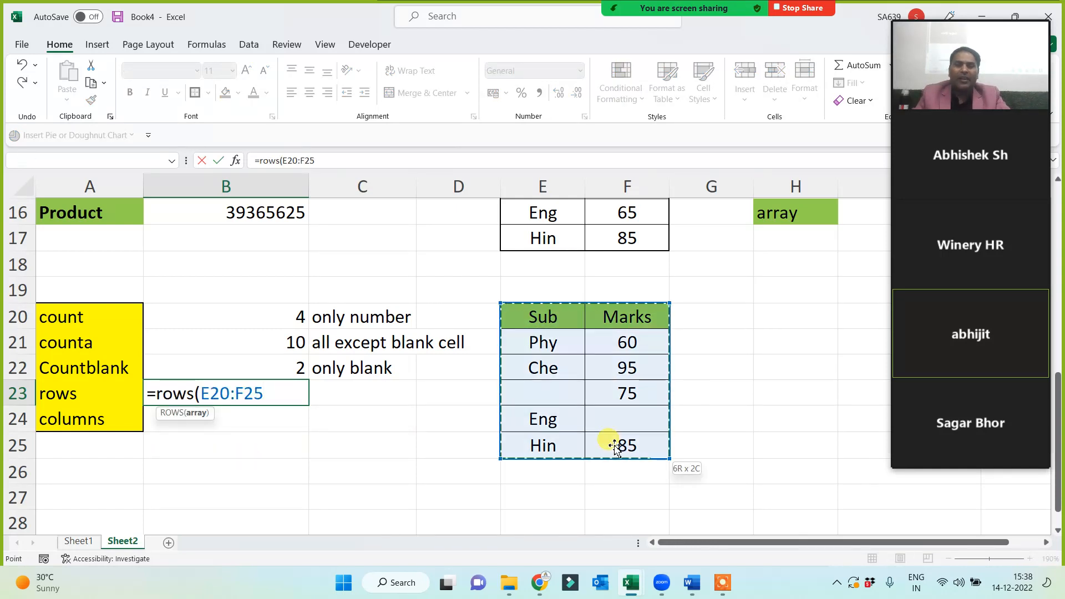
text())
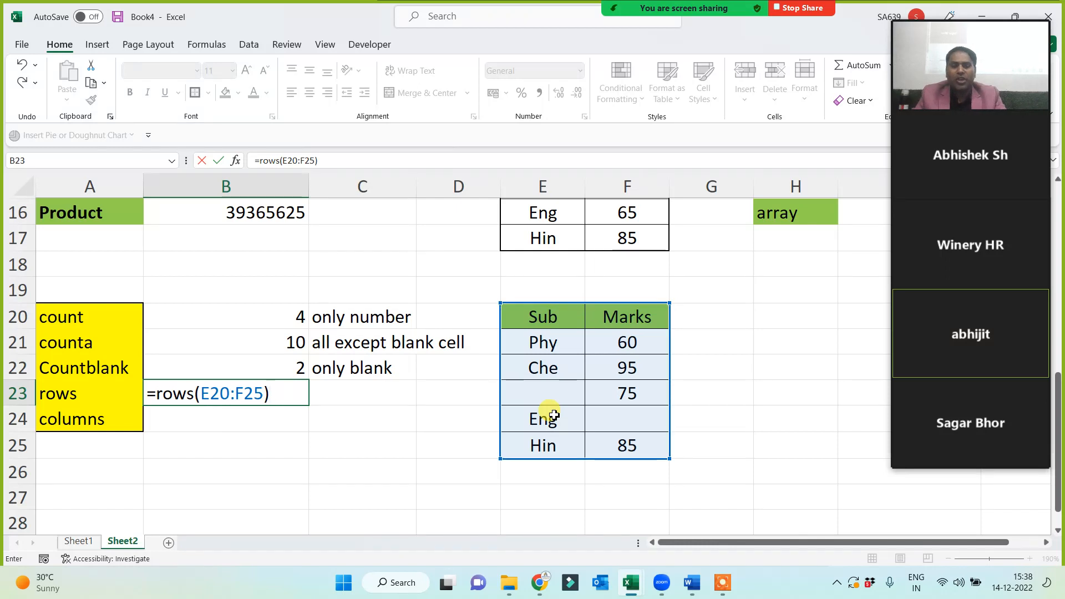
key(Return)
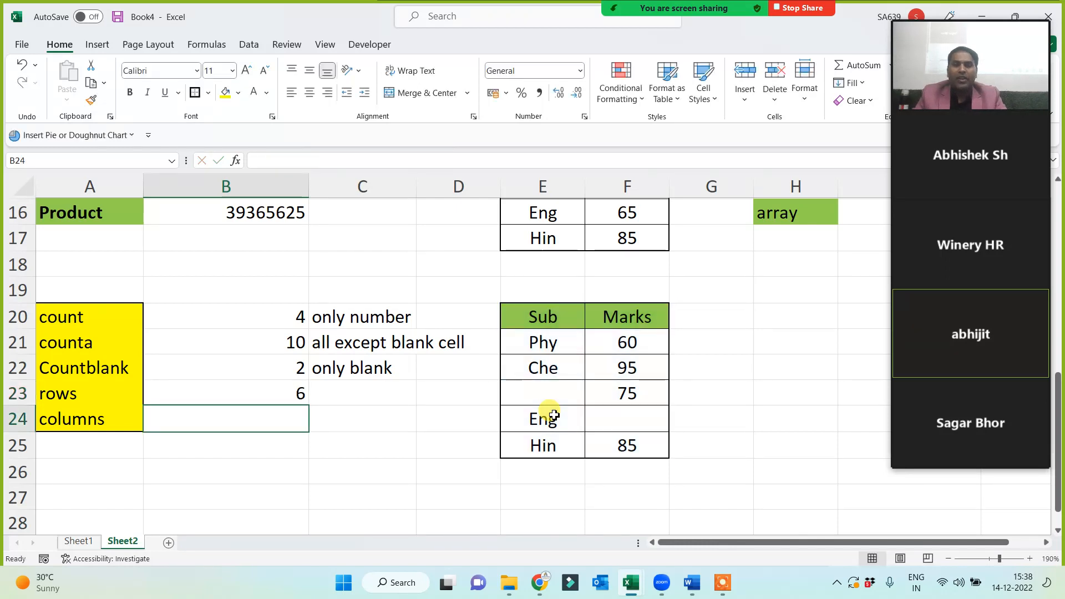
click(559, 320)
click(548, 344)
click(547, 368)
click(544, 394)
click(543, 419)
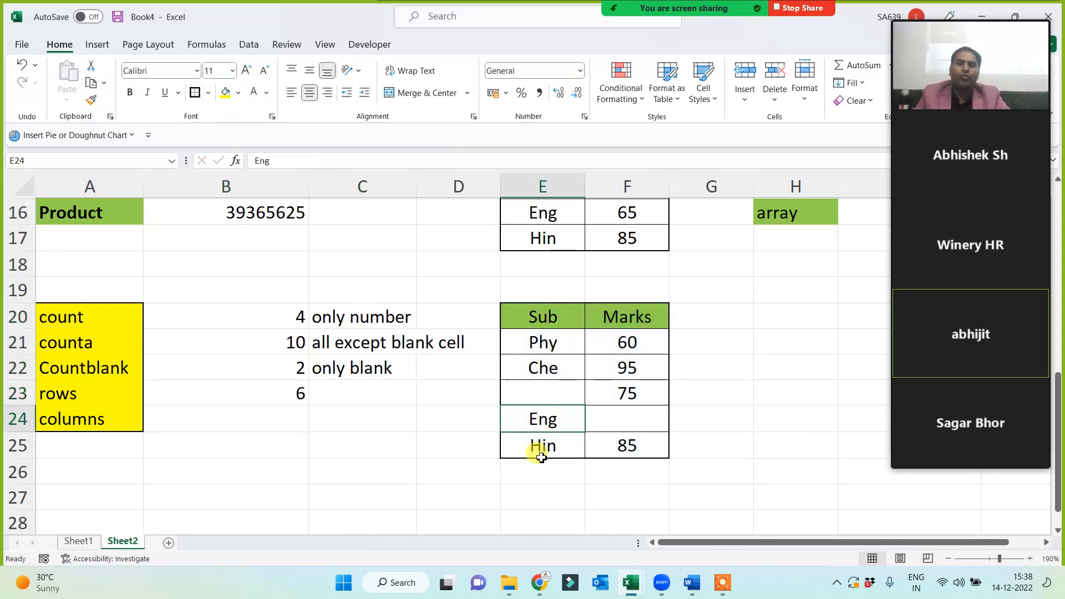
Enter =COLUMNS(E20:F25) in B24, returning 2.
click(263, 417)
text(=)
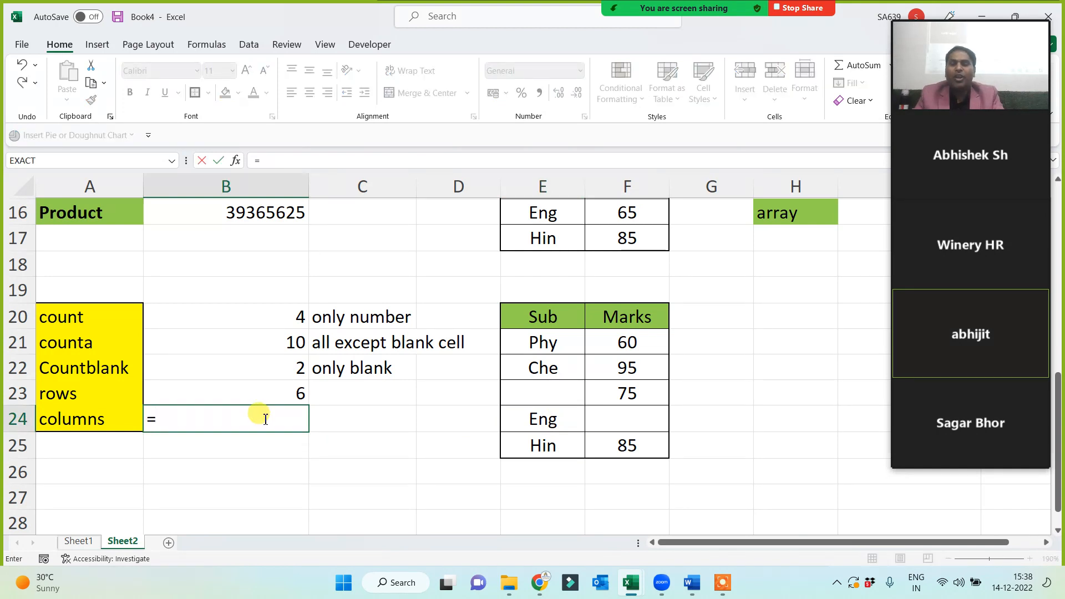
text(columns()
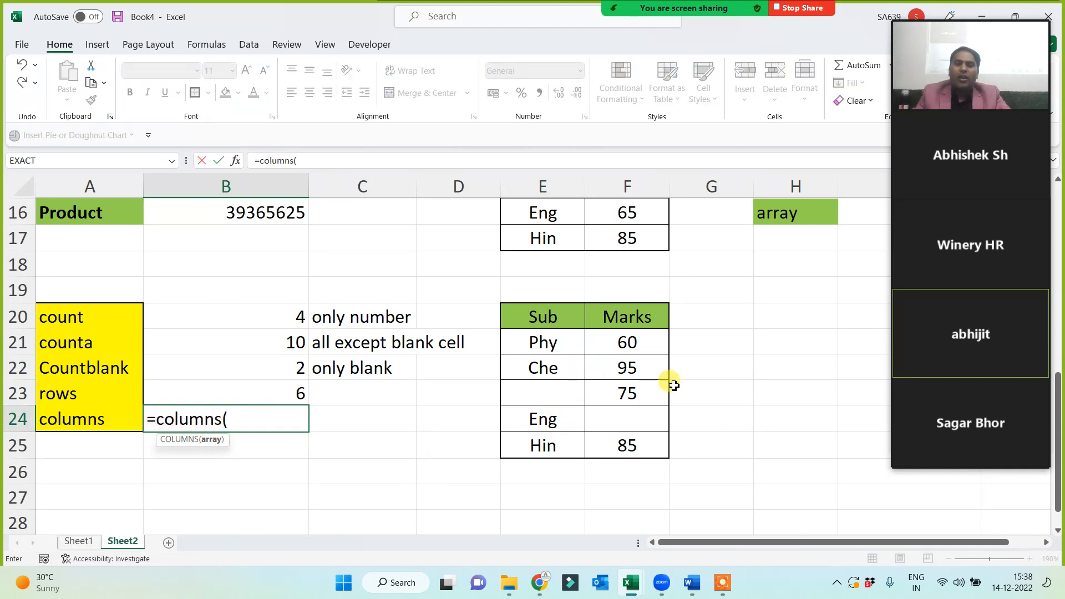
drag(547, 313, 620, 447)
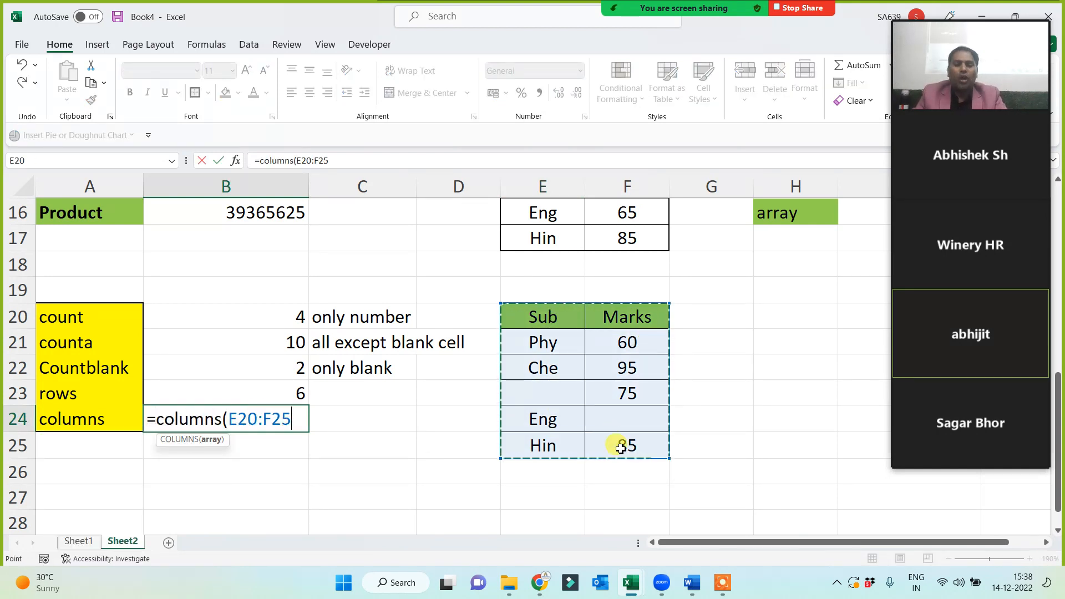
text())
key(Return)
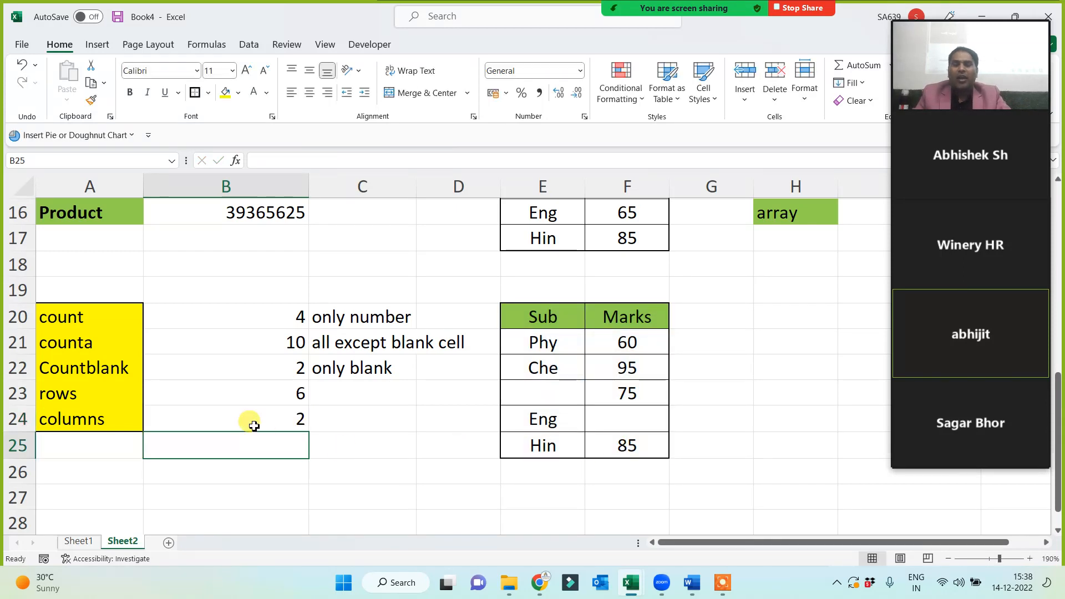
scroll(254, 425, up, 5)
click(228, 331)
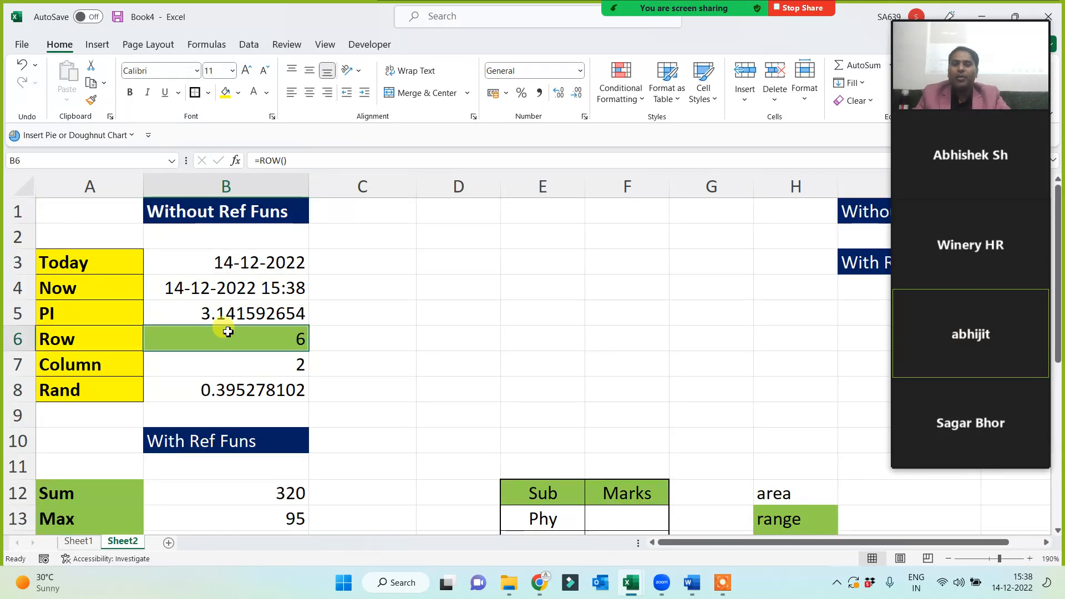
click(229, 363)
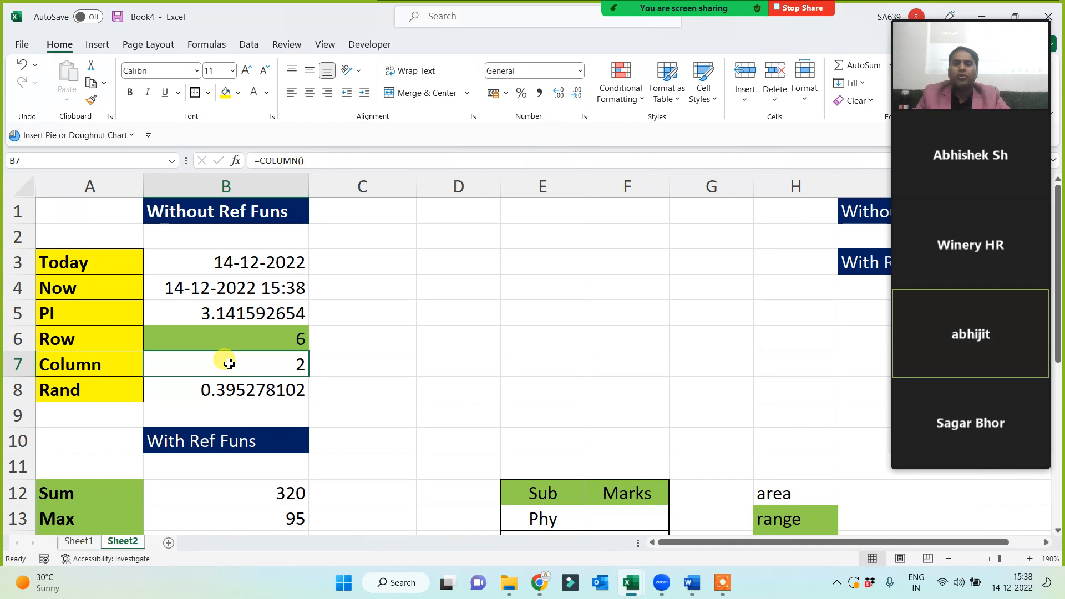
scroll(255, 369, down, 7)
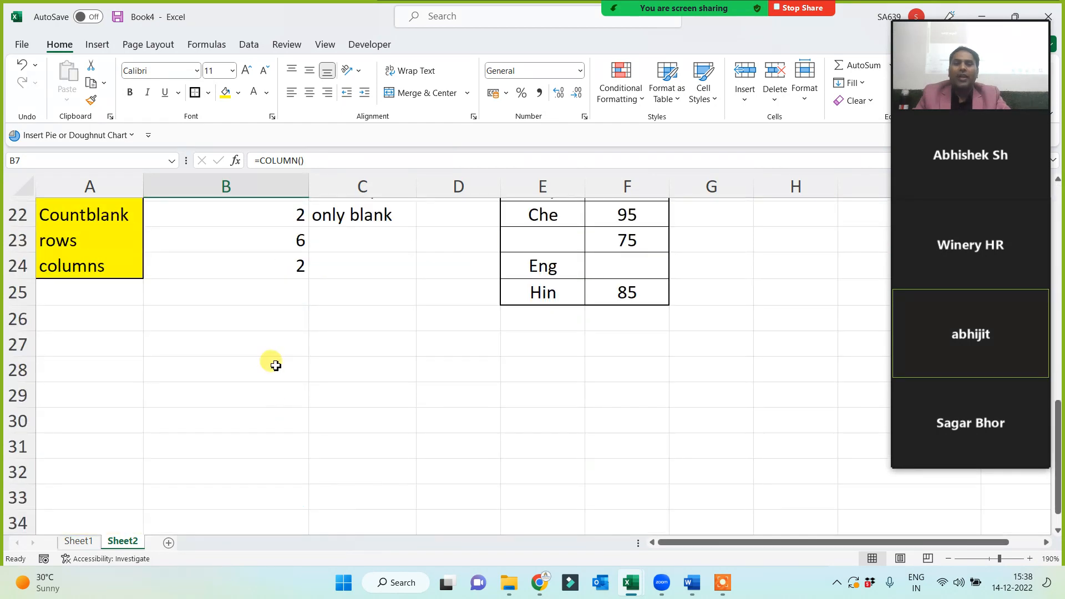
scroll(276, 365, up, 1)
click(542, 395)
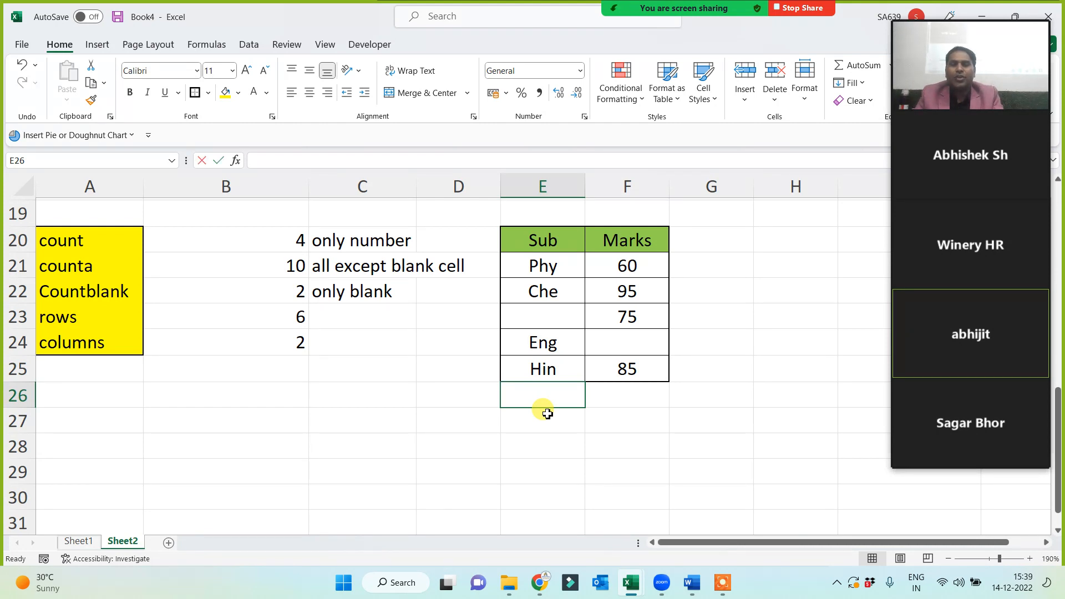
Add subject 'his' with 85 marks in E26:F26.
text(his)
key(Return)
click(613, 395)
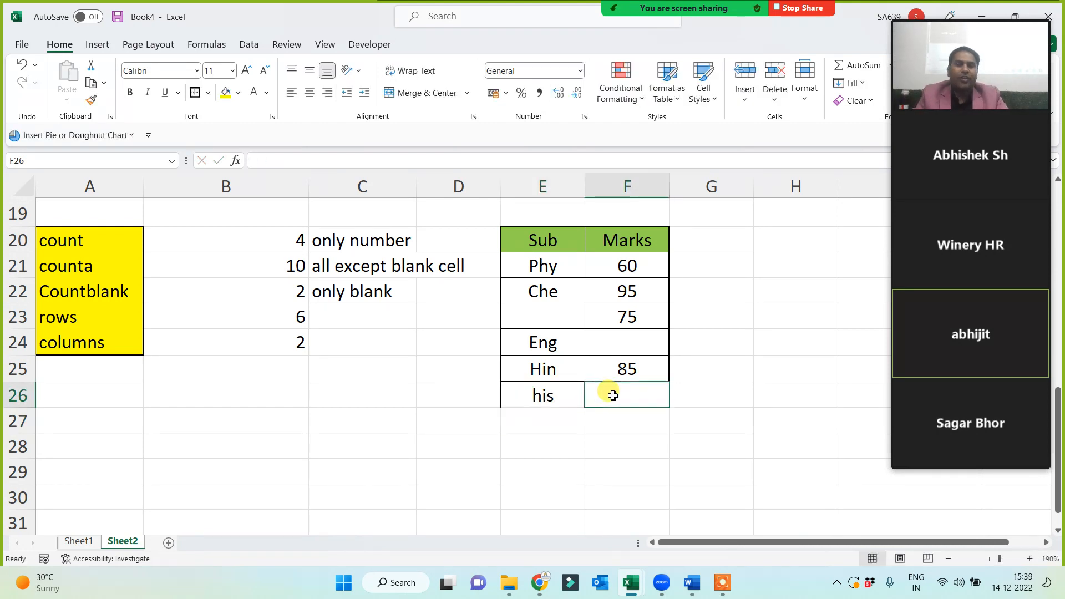
text(85)
click(506, 436)
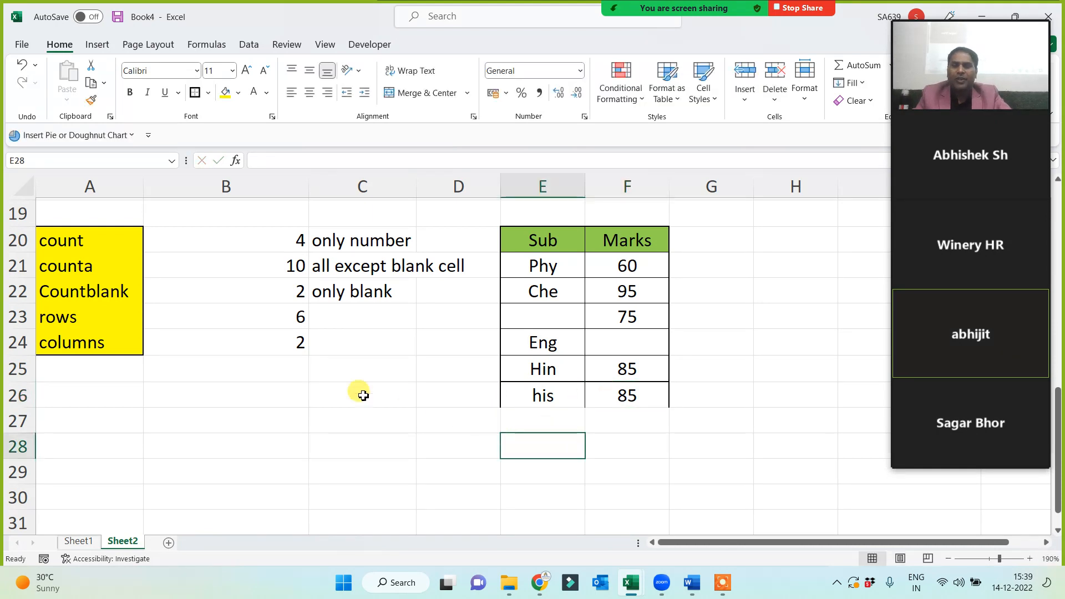
Clear the old rows and columns results from B23:B25.
drag(281, 327, 278, 366)
key(Delete)
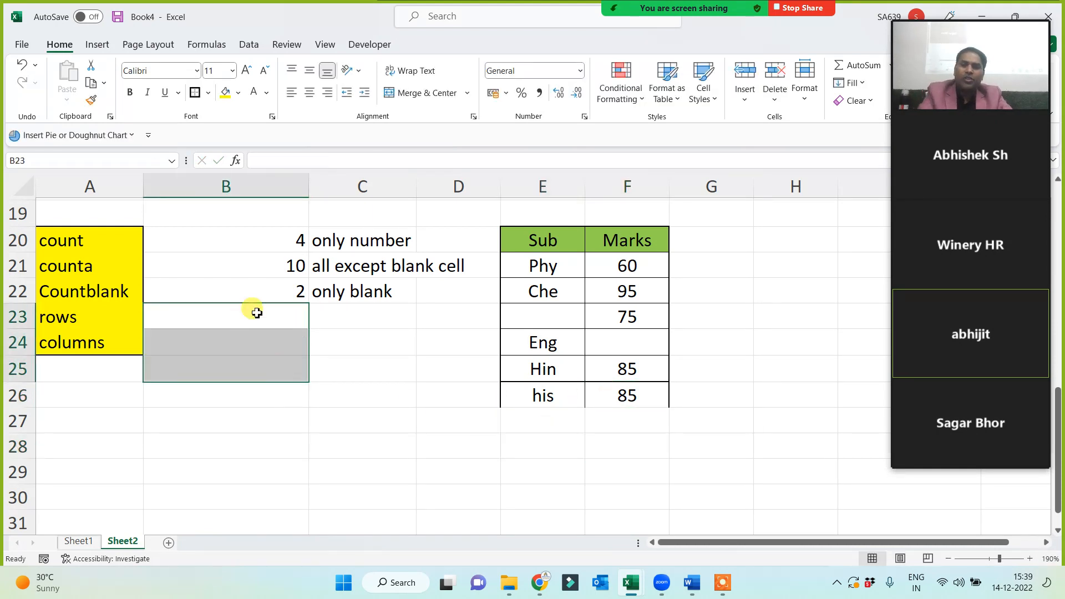
click(257, 314)
Add a Status column in G20 with values A, B, C, D, E, F down to G26.
click(688, 240)
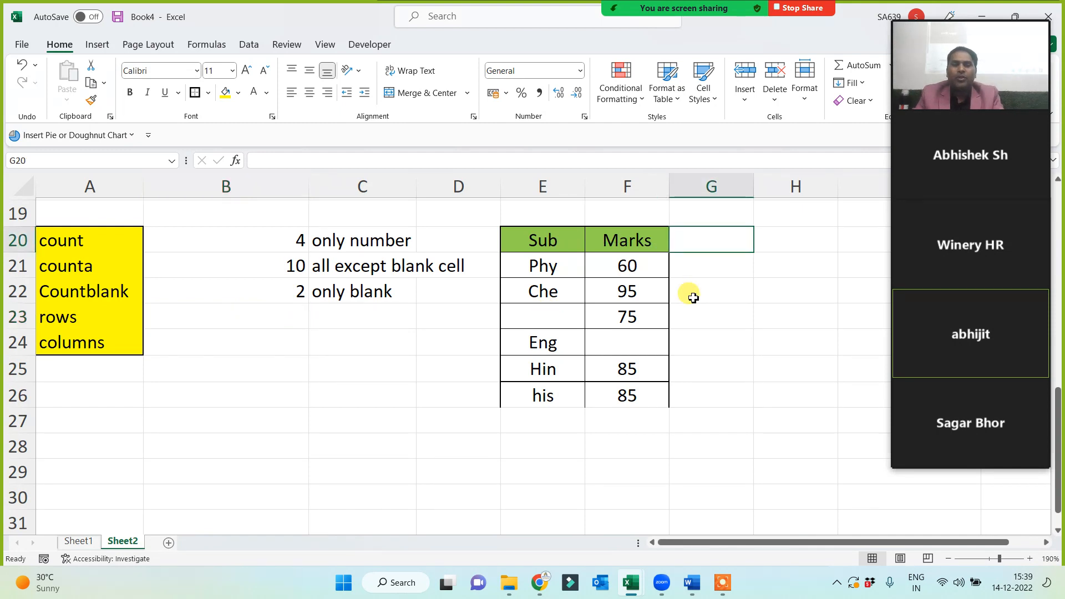
text(Status)
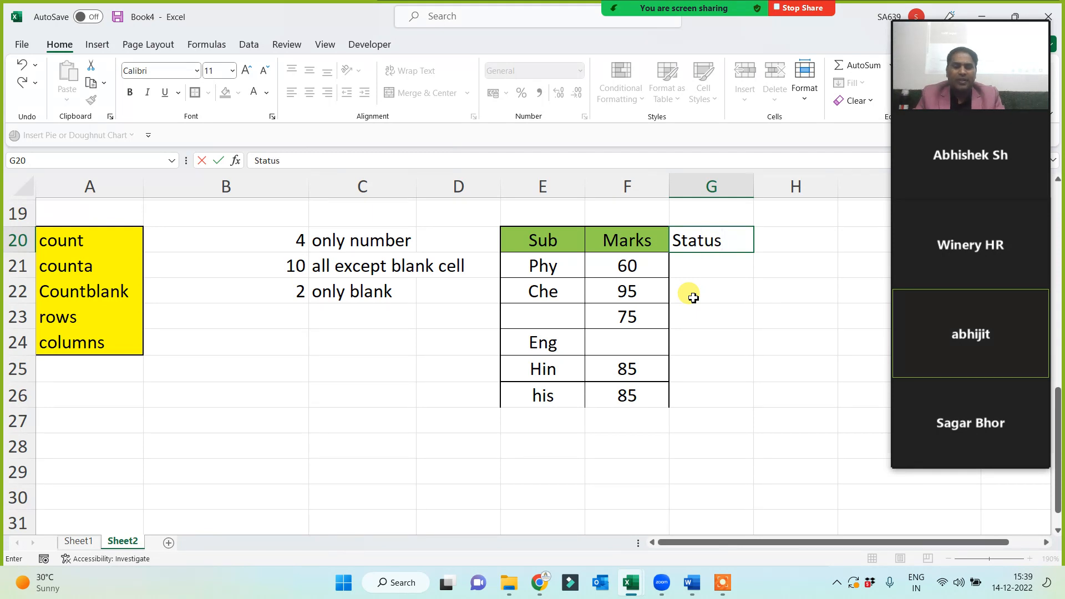
key(Return)
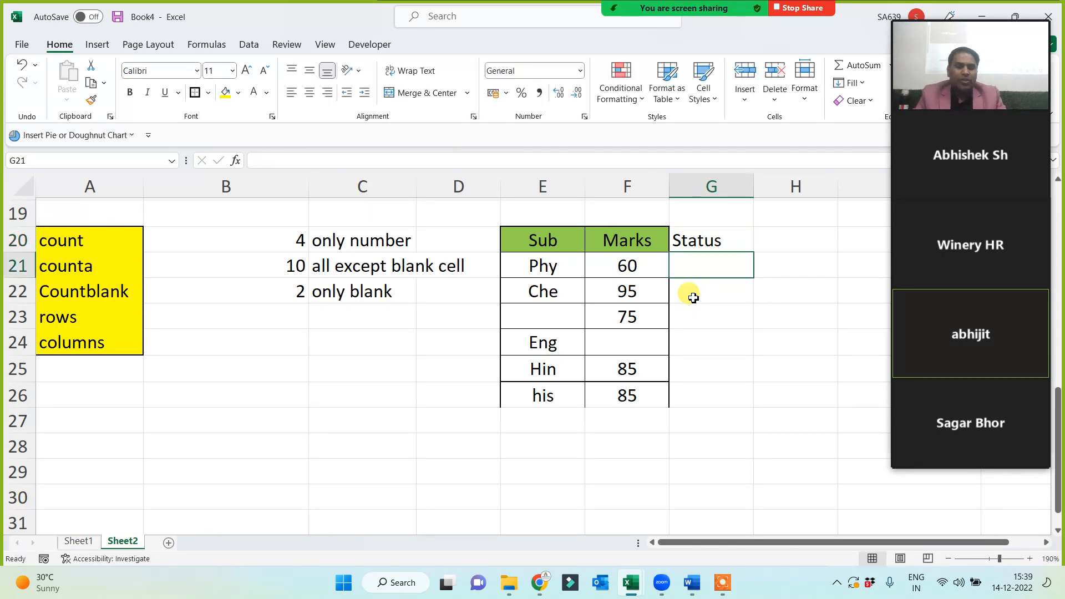
text(A)
key(Return)
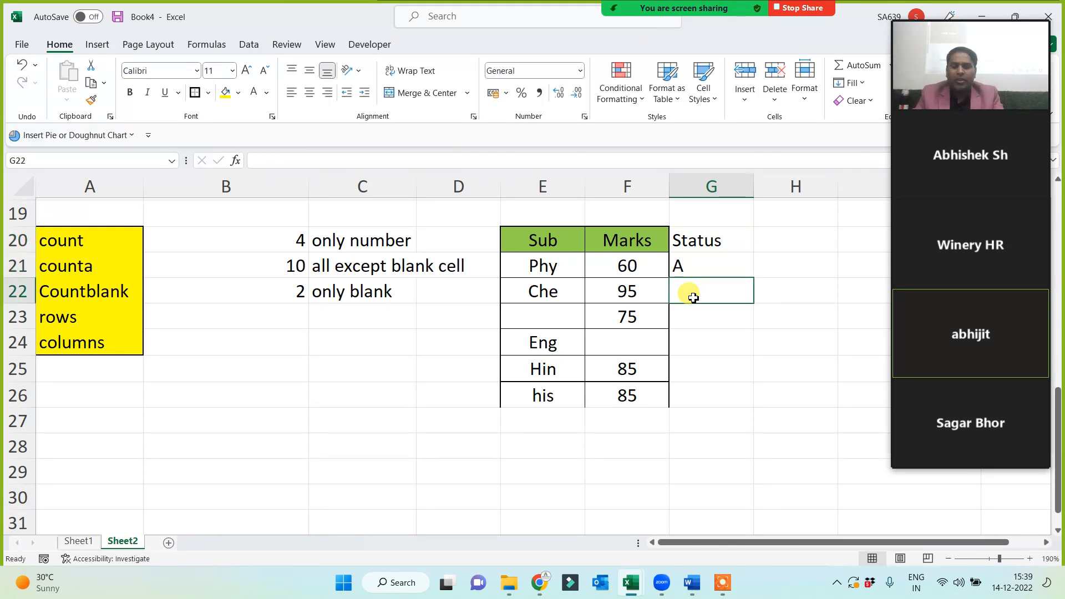
text(B)
key(Return)
text(C)
key(Return)
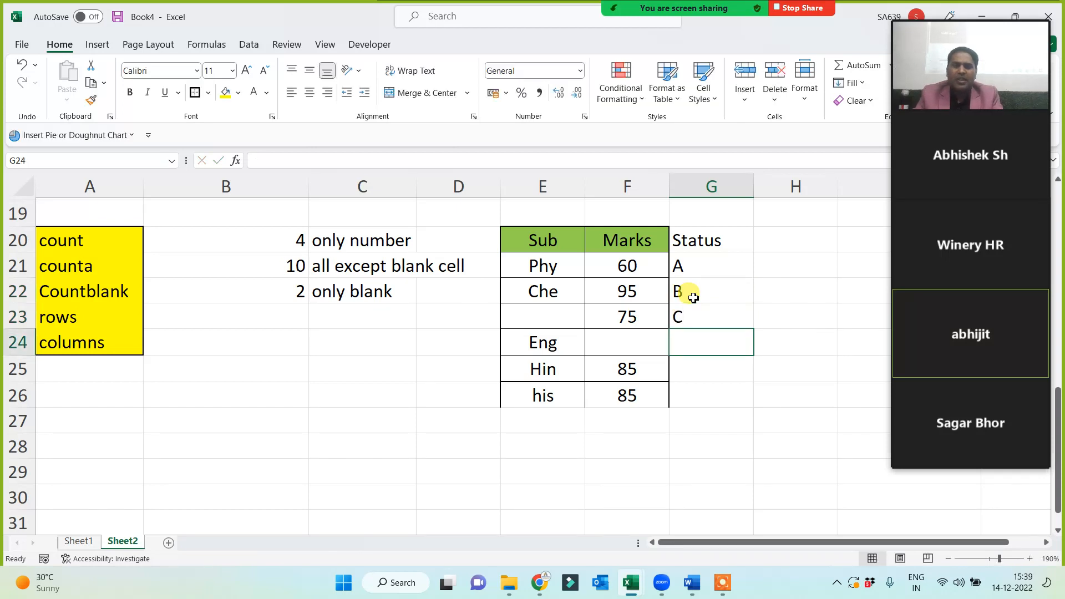
text(D)
key(Return)
text(E)
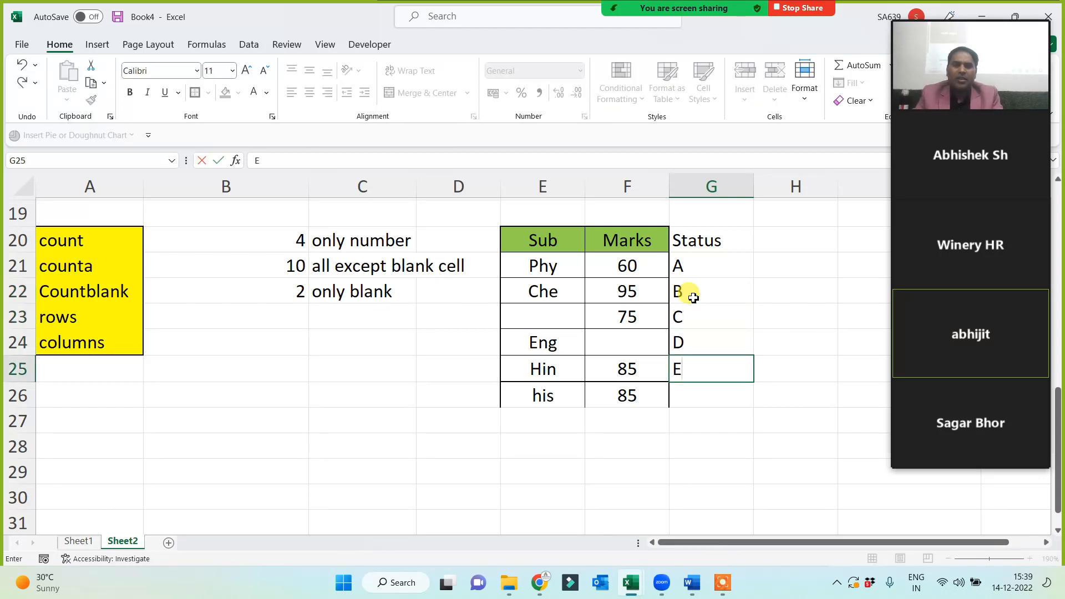
key(Return)
text(F)
key(Return)
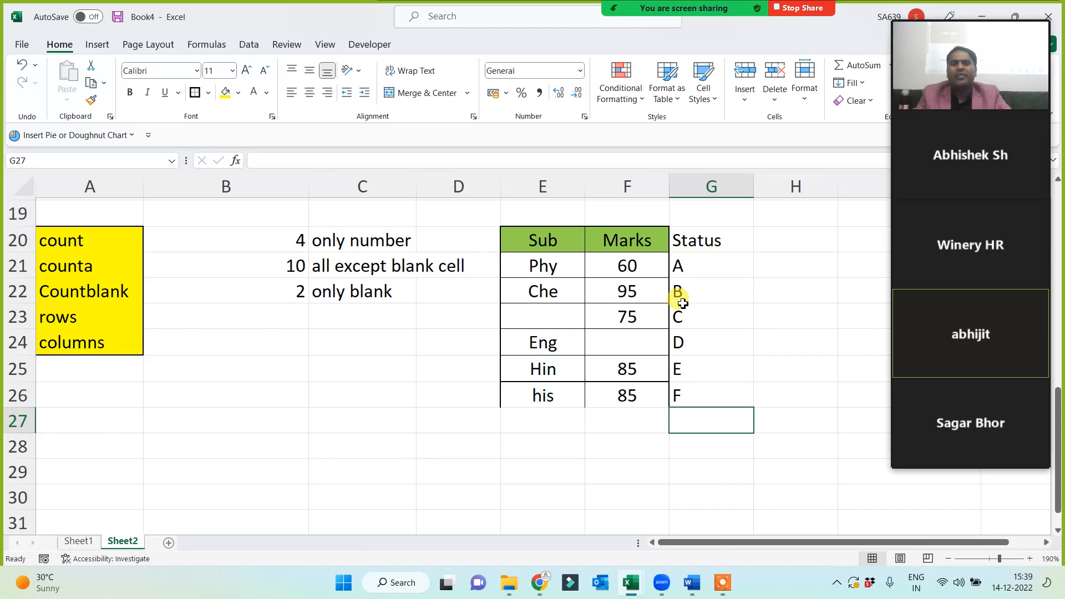
Format-paint the table styling onto F20:G26 and apply All Borders to E20:G26.
drag(533, 238, 636, 389)
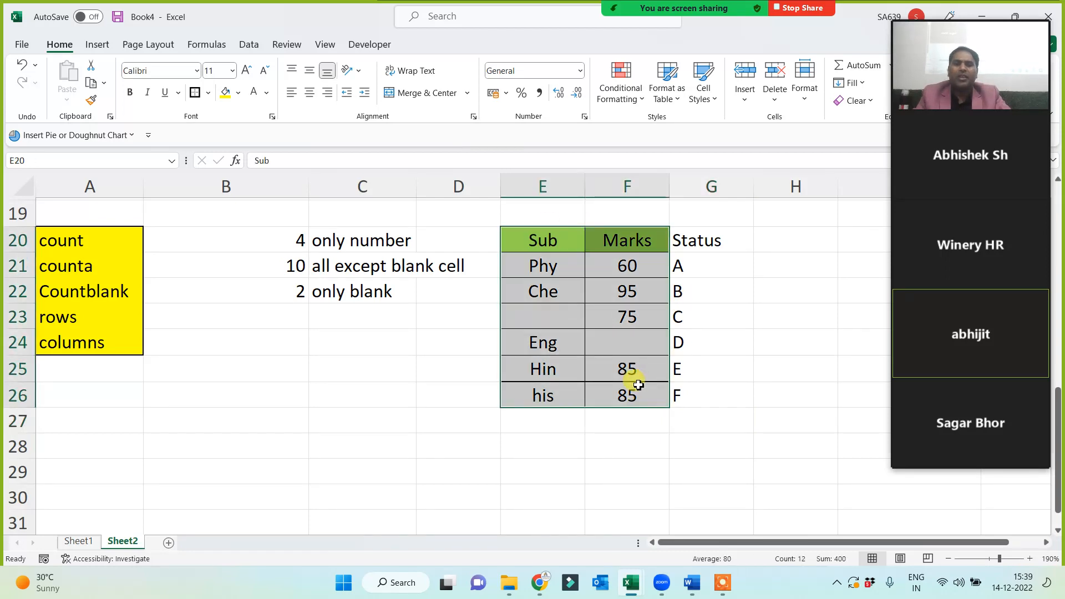
click(91, 100)
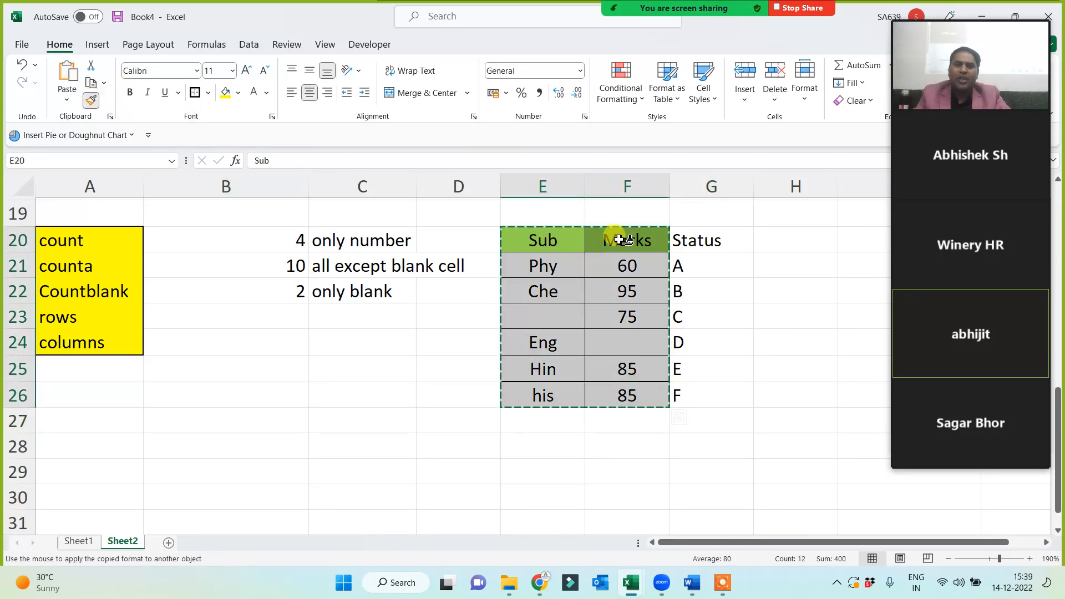
drag(623, 238, 689, 389)
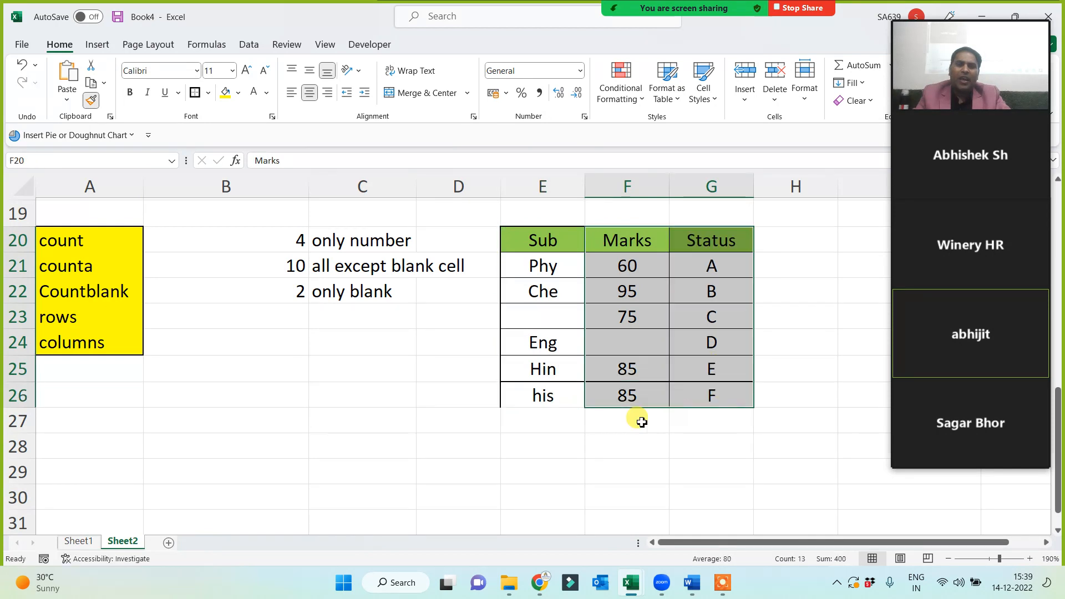
click(634, 441)
drag(549, 241, 689, 397)
click(197, 93)
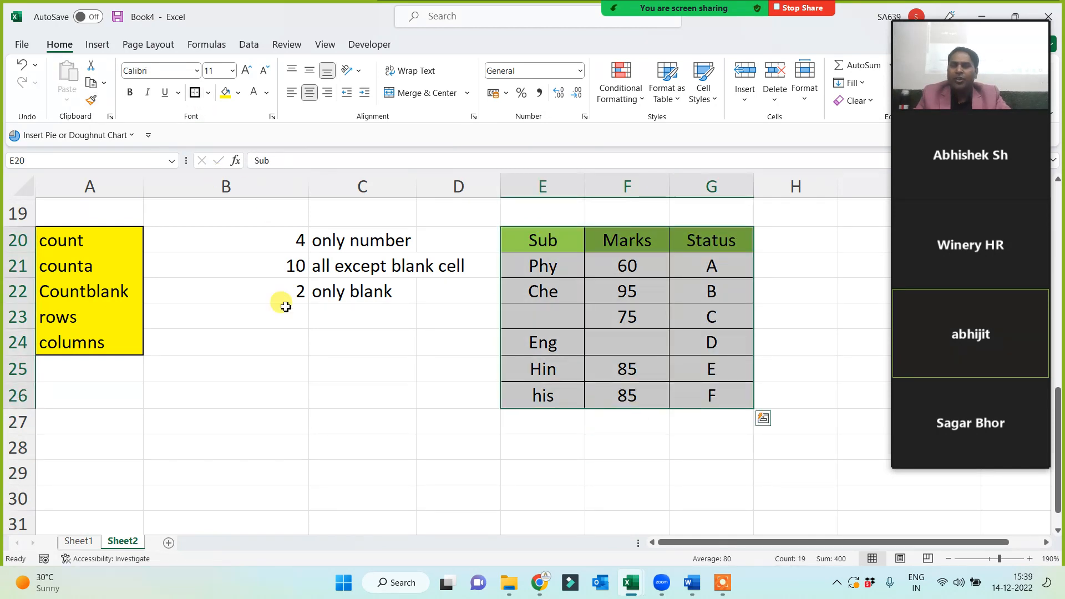
Enter =ROWS(E20:G26) in B23, returning 7.
click(274, 310)
text(=rows))
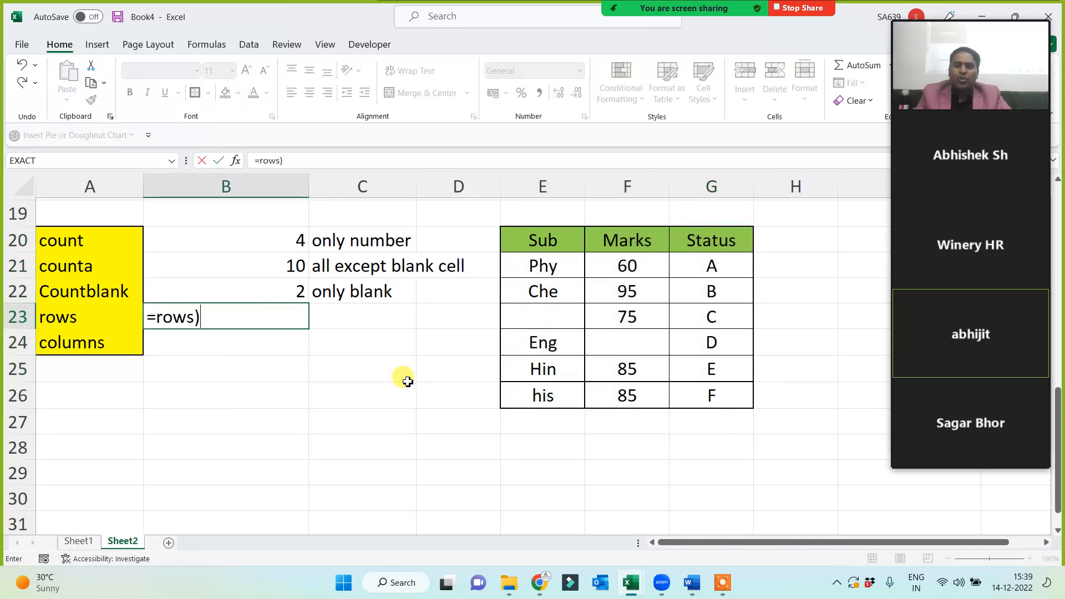
key(BackSpace)
text(()
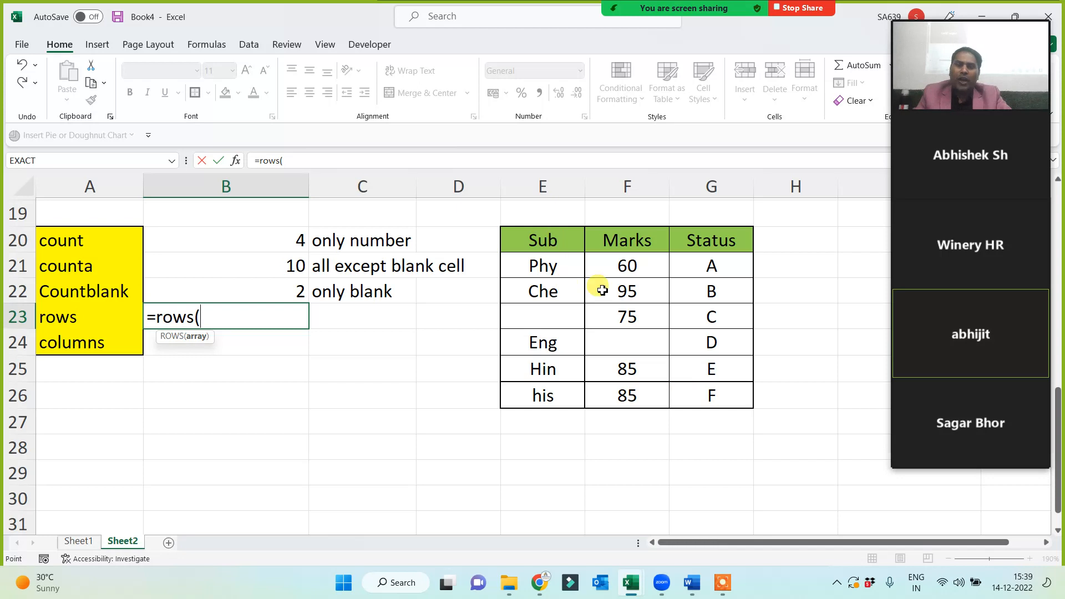
drag(546, 240, 713, 397)
text())
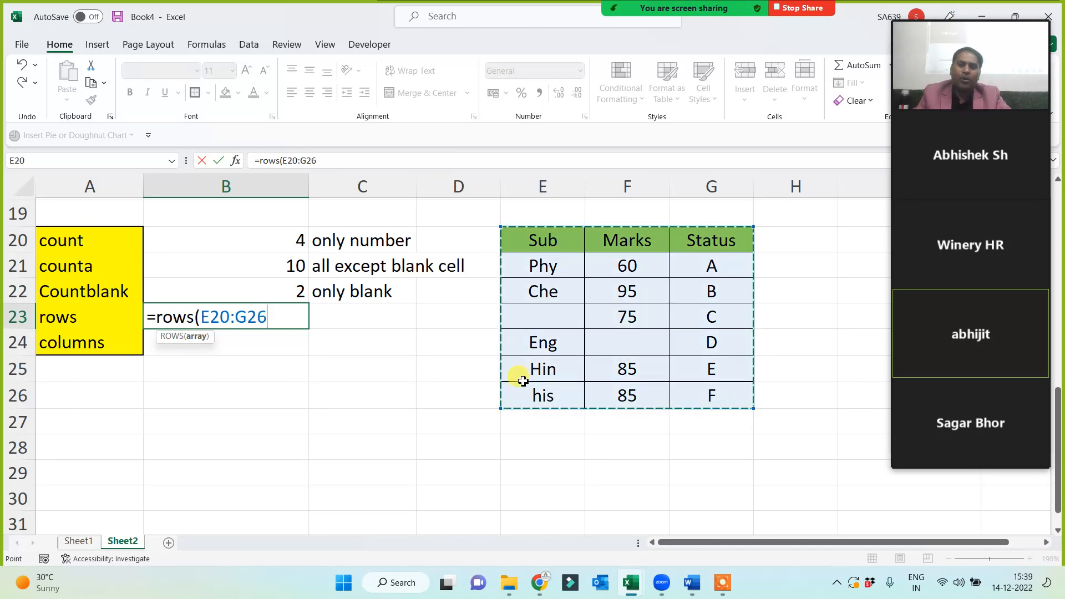
key(Return)
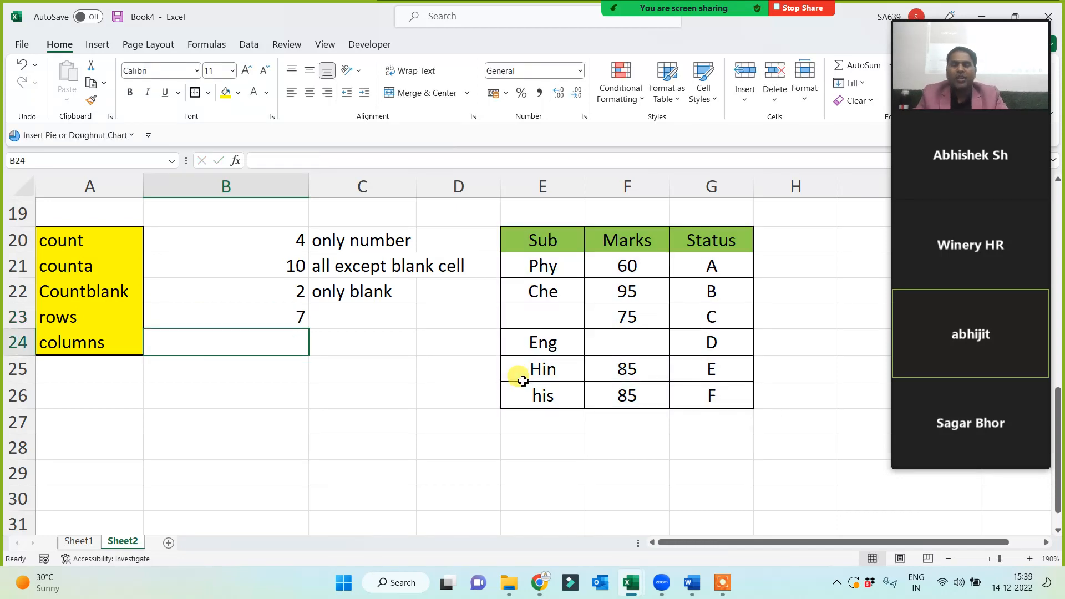
Enter =COLUMNS(E20:G26) in B24, returning 3.
text(=columns)
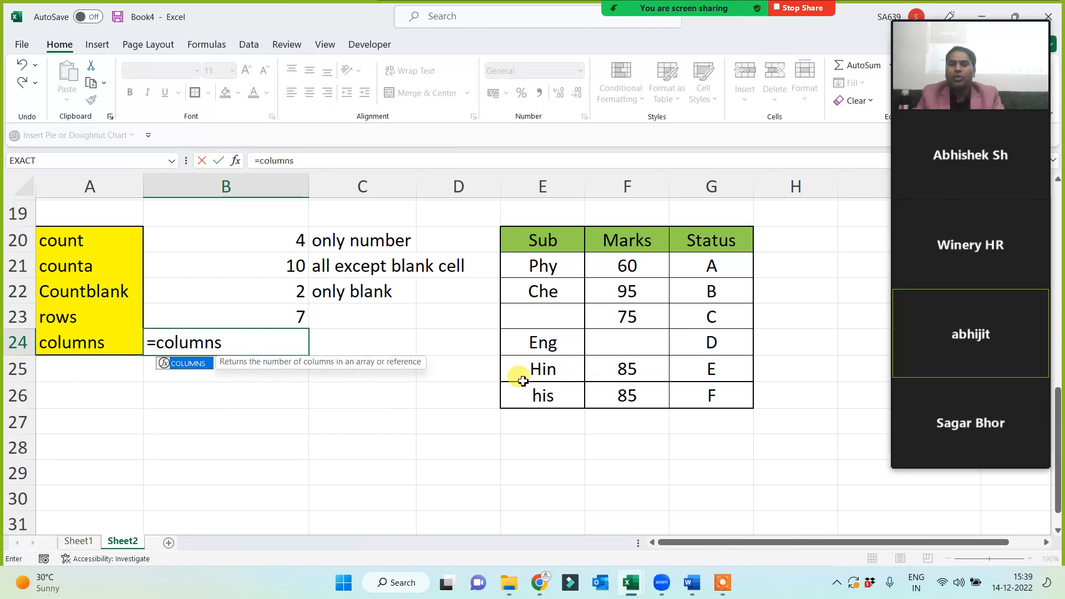
text(()
drag(527, 235, 712, 397)
text())
key(Return)
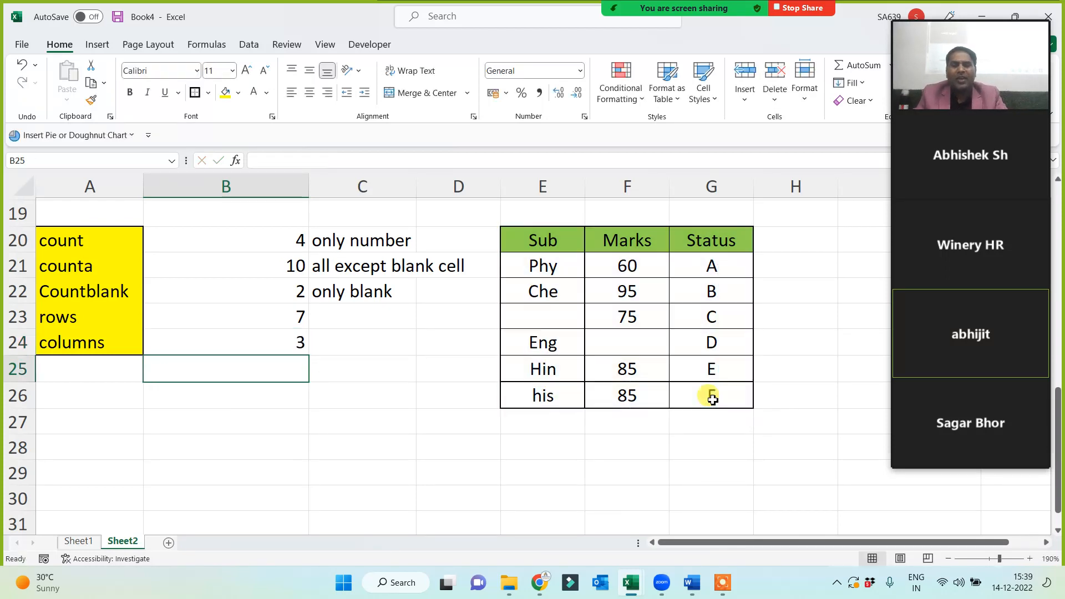
drag(109, 246, 107, 349)
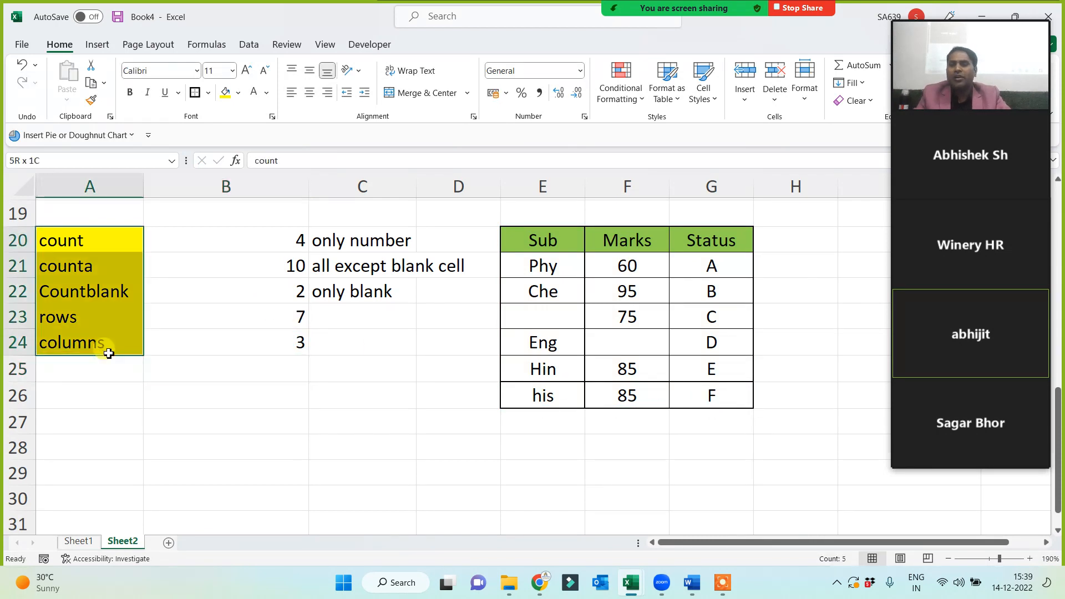
Bold the count, counta, Countblank, rows and columns labels in A20:A24.
click(131, 93)
click(95, 268)
click(86, 291)
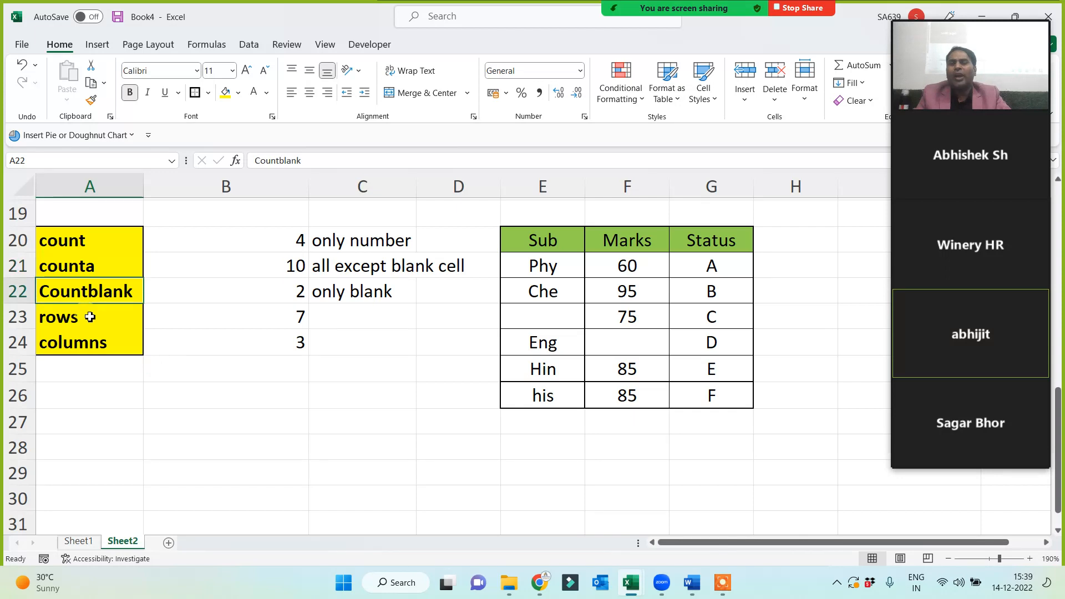
click(89, 316)
click(105, 342)
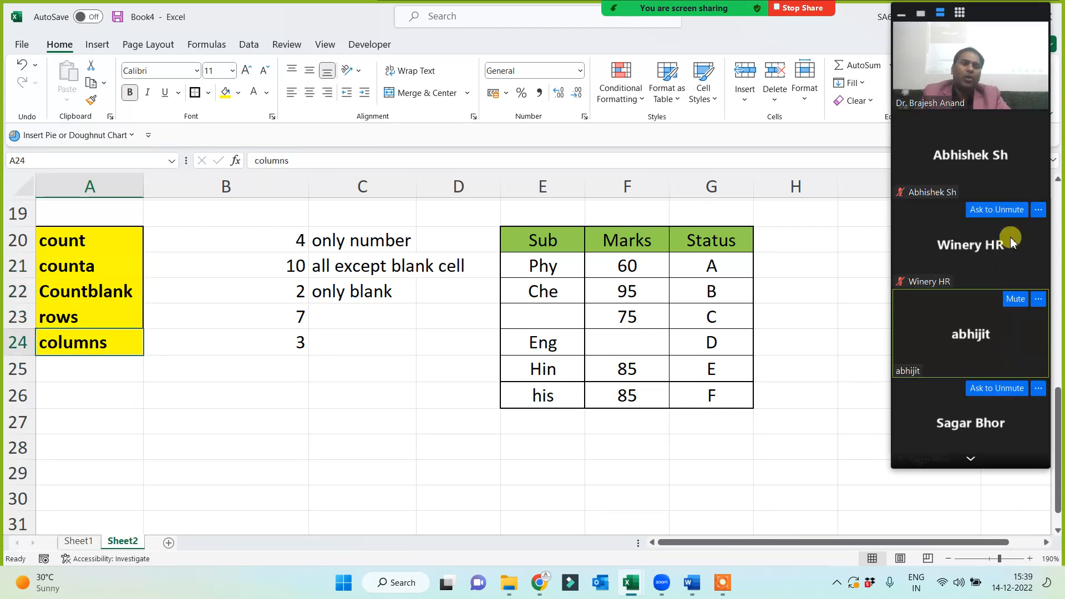
click(969, 458)
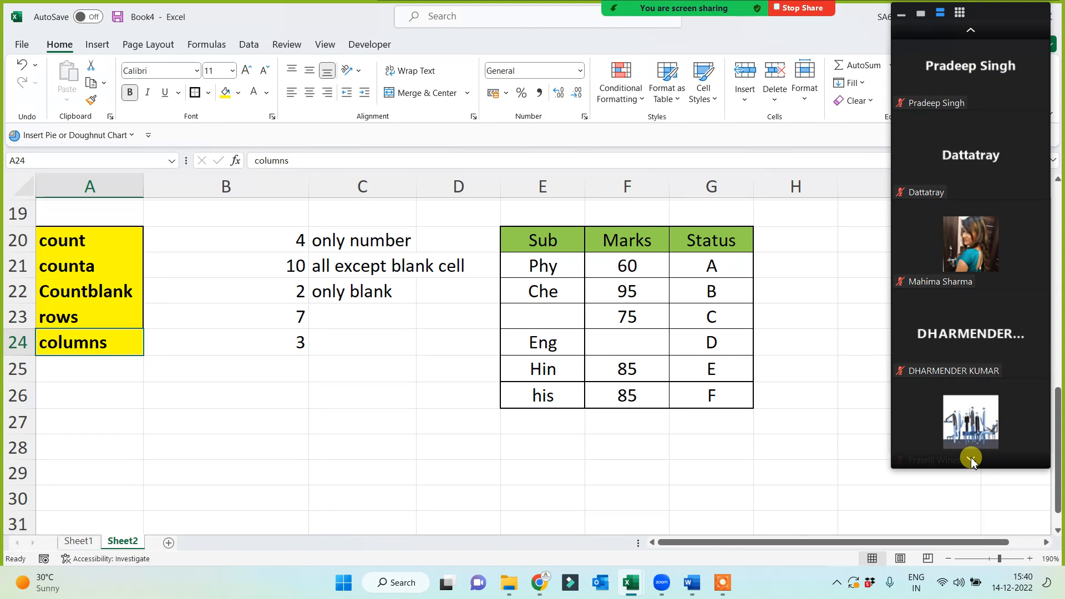
mouse_move(946, 345)
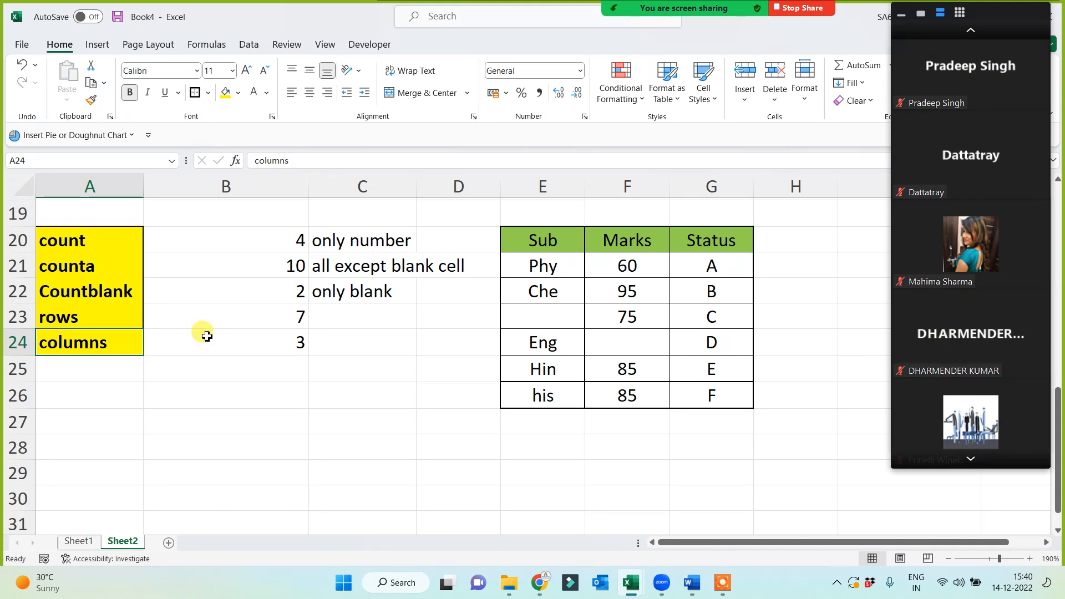
drag(105, 240, 103, 337)
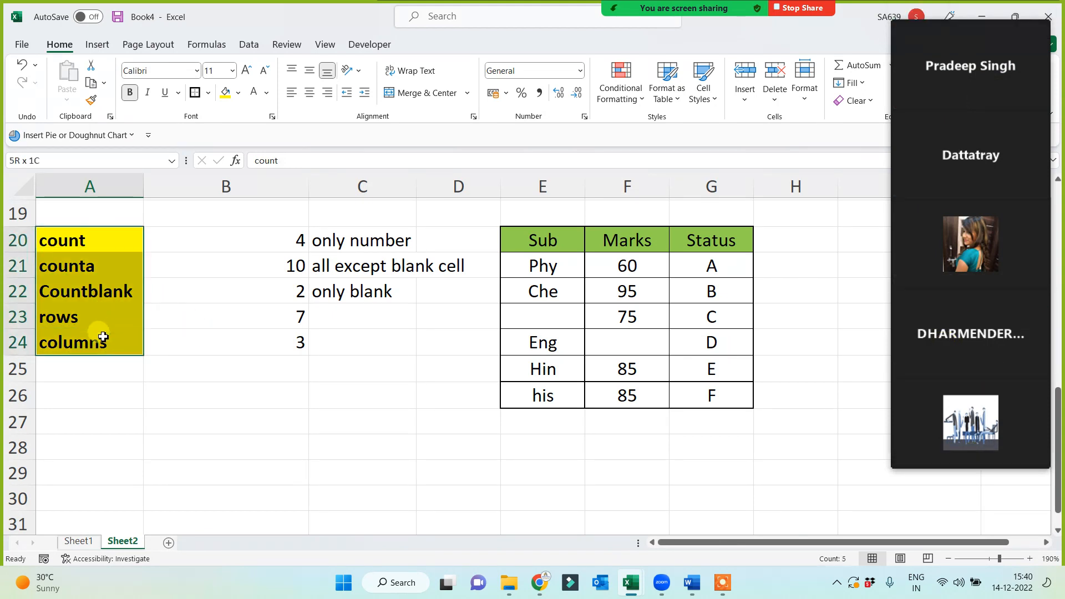
click(222, 402)
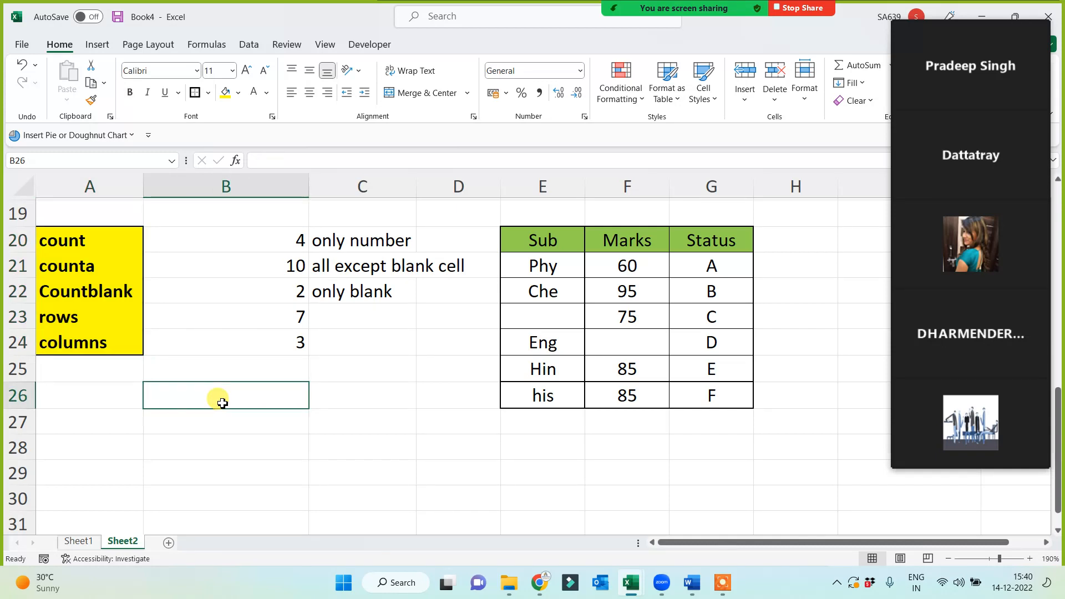
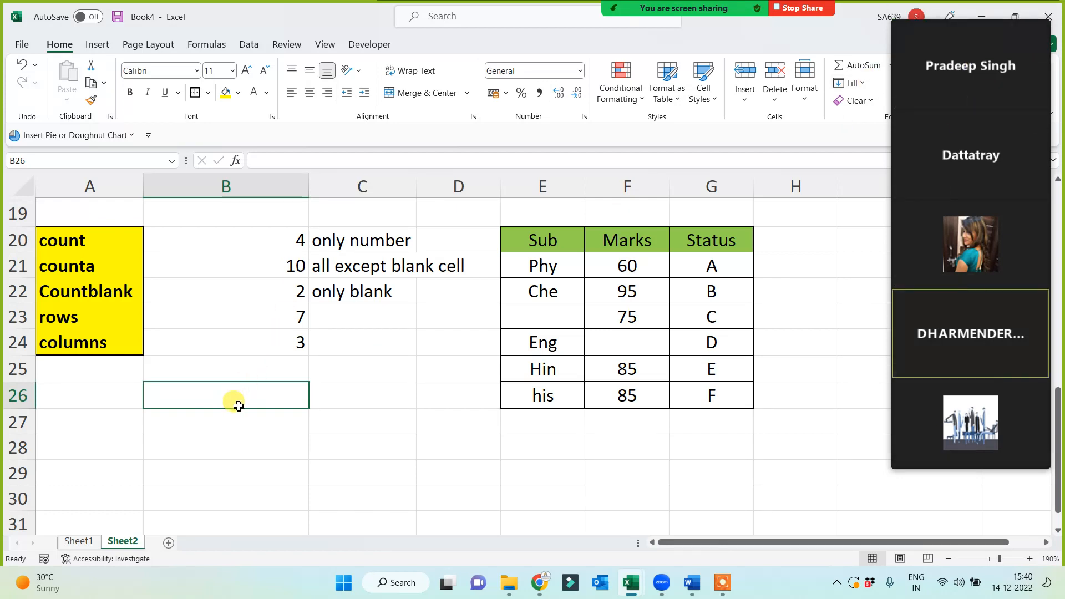
Centre column B's results and AutoFit column C to its longest note in C20:C22.
click(280, 186)
click(309, 92)
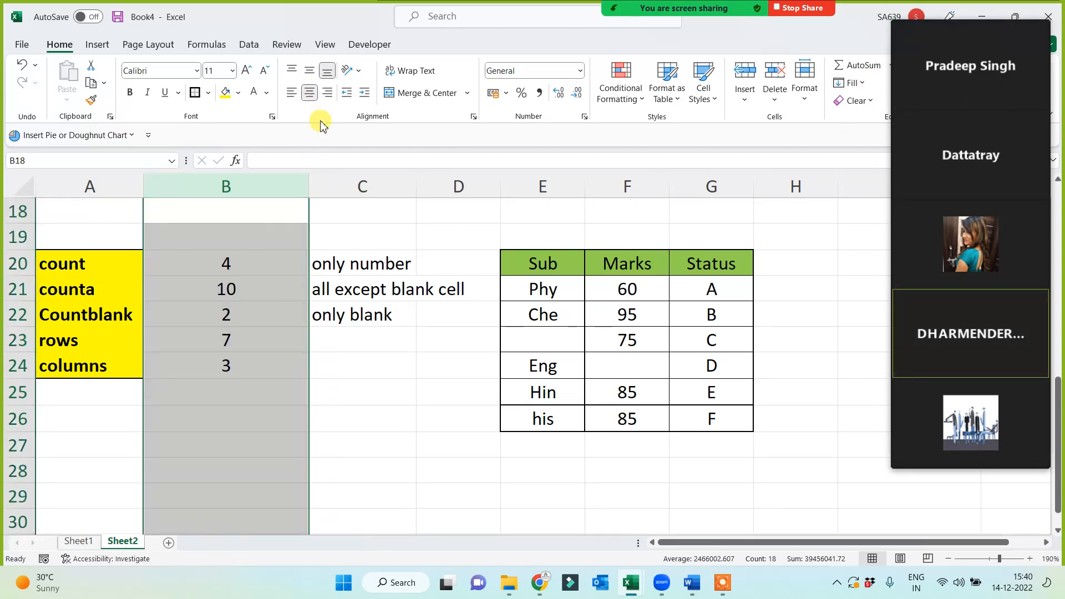
drag(357, 273, 352, 311)
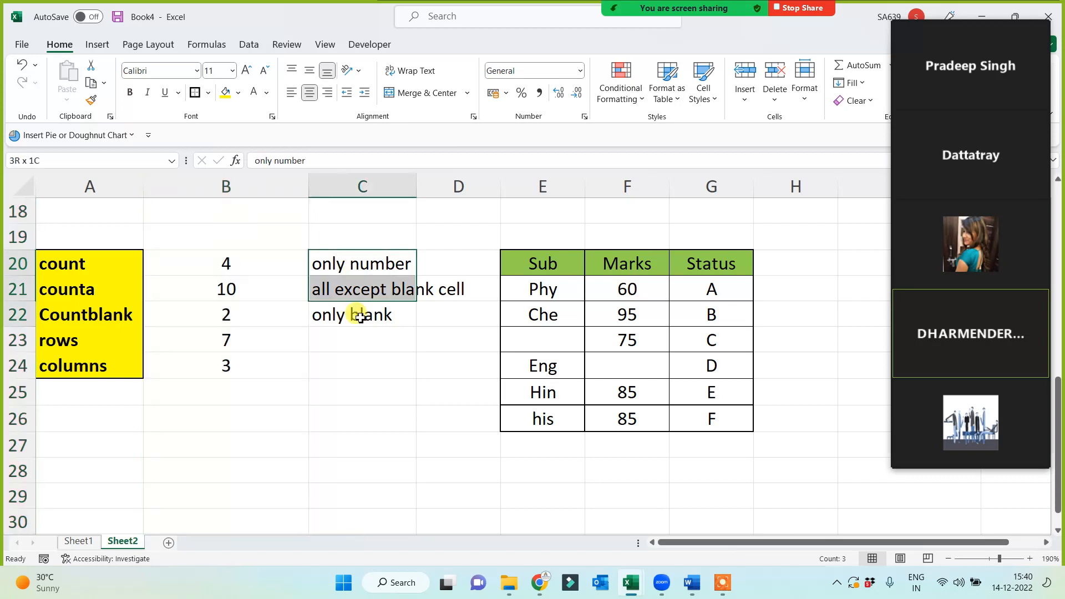
click(351, 388)
double_click(416, 183)
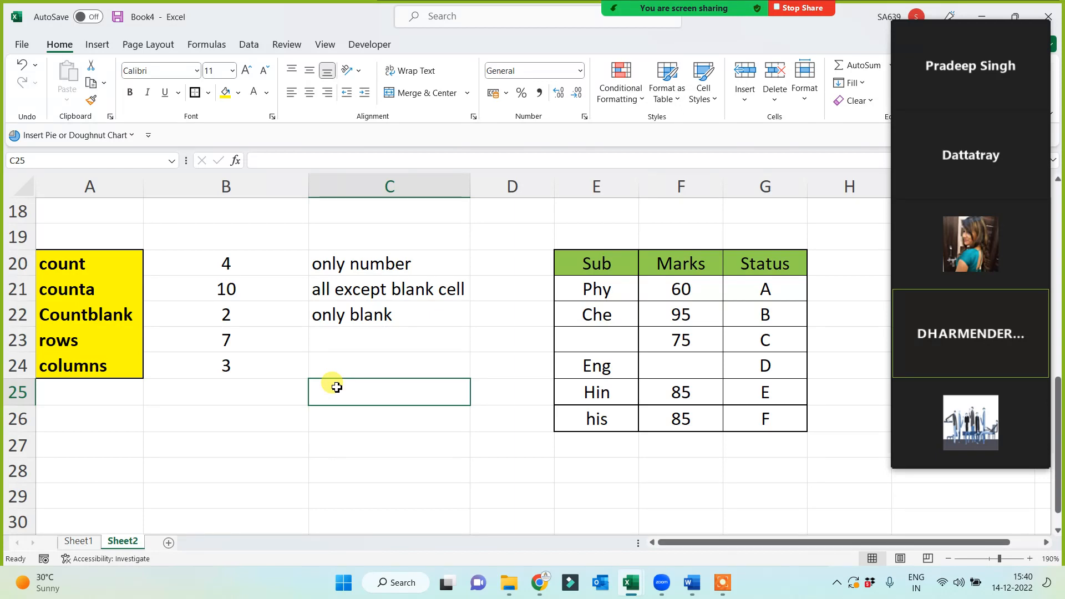
Select column A and the A3:A8 labels to review them.
click(92, 186)
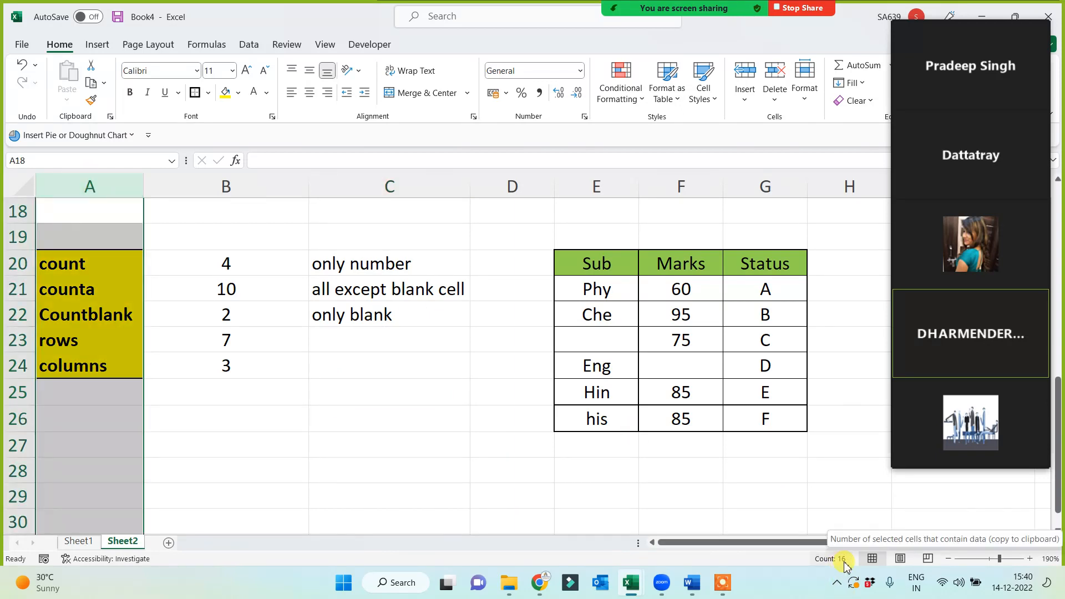
click(480, 488)
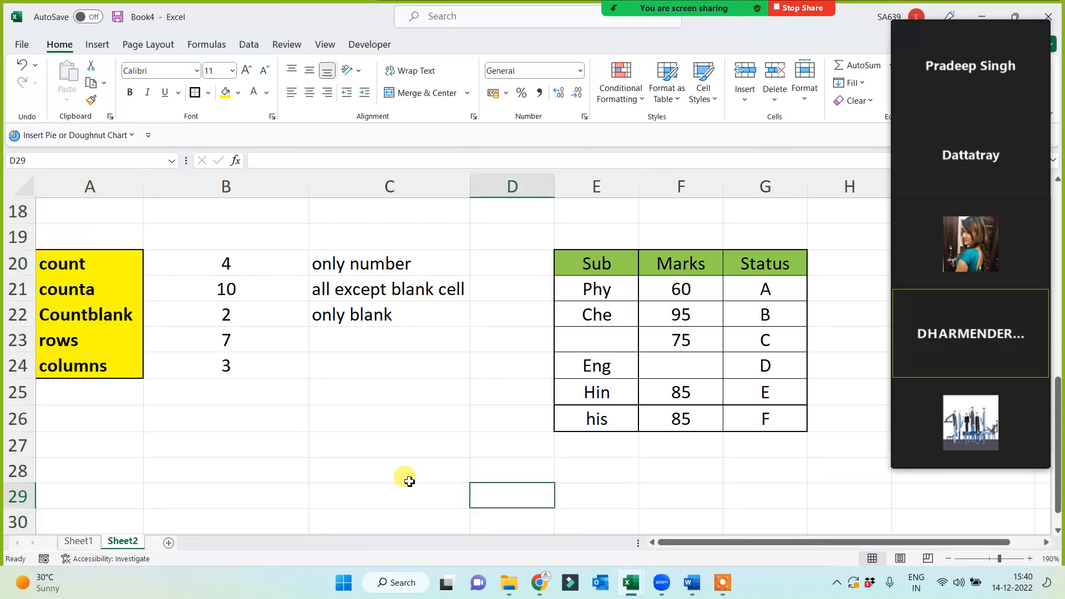
scroll(224, 439, down, 1)
click(68, 401)
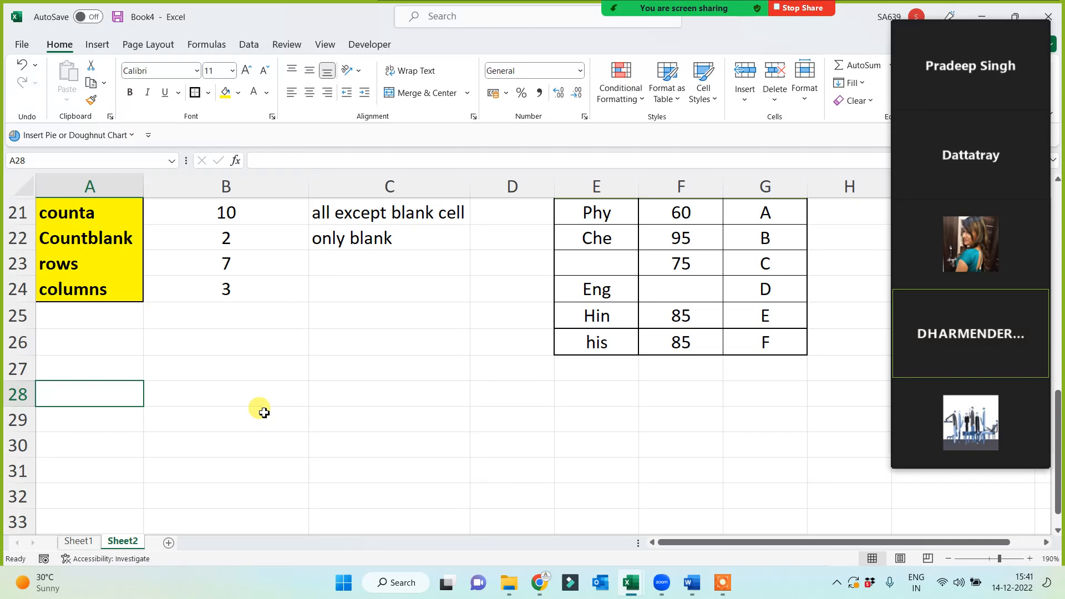
scroll(261, 413, up, 6)
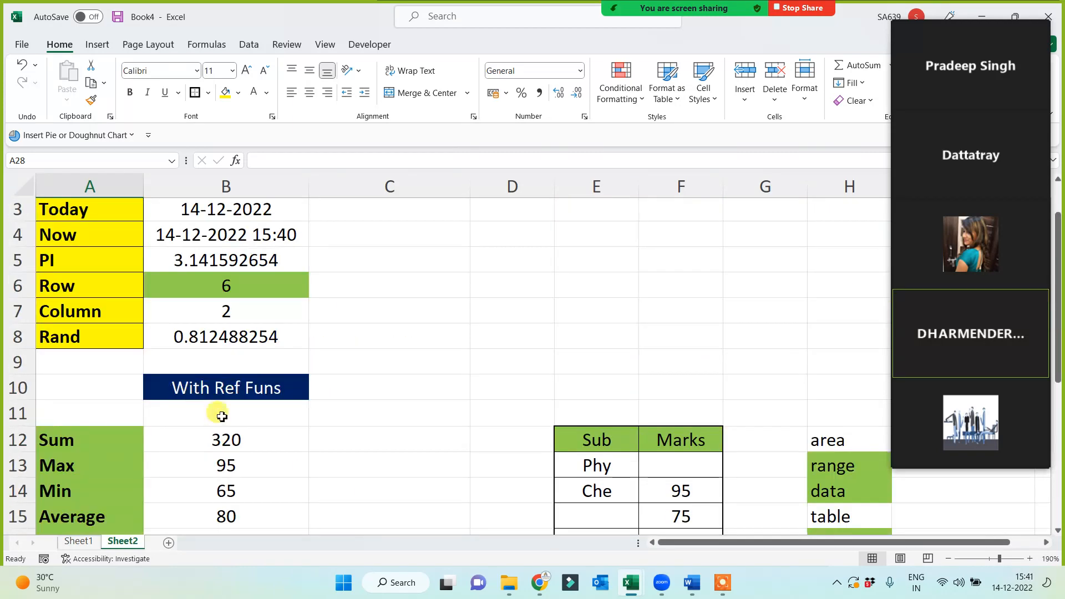
scroll(125, 297, up, 1)
drag(95, 261, 93, 391)
click(89, 427)
Review the count-to-columns labels, then pick cell A27 for the new labels.
scroll(89, 429, down, 6)
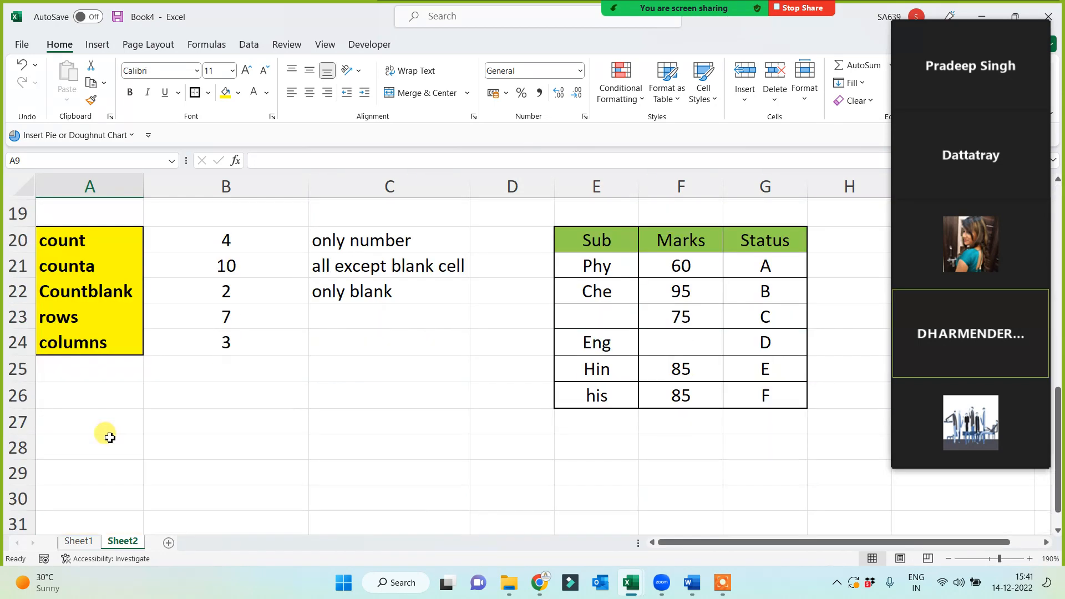
scroll(111, 432, down, 1)
scroll(169, 419, up, 7)
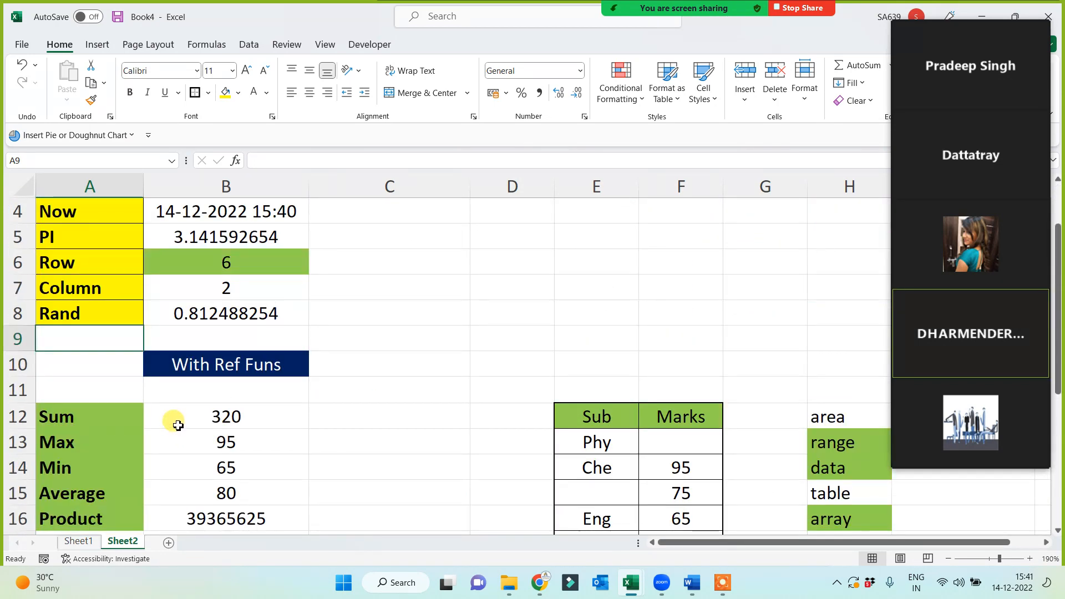
drag(78, 261, 78, 392)
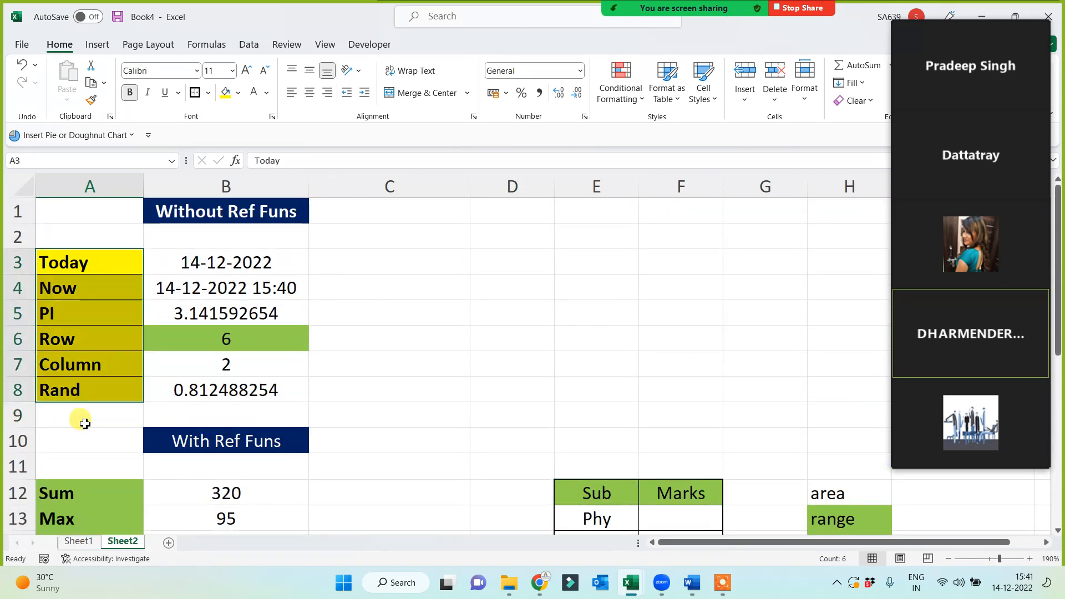
scroll(83, 427, down, 2)
drag(79, 344, 78, 430)
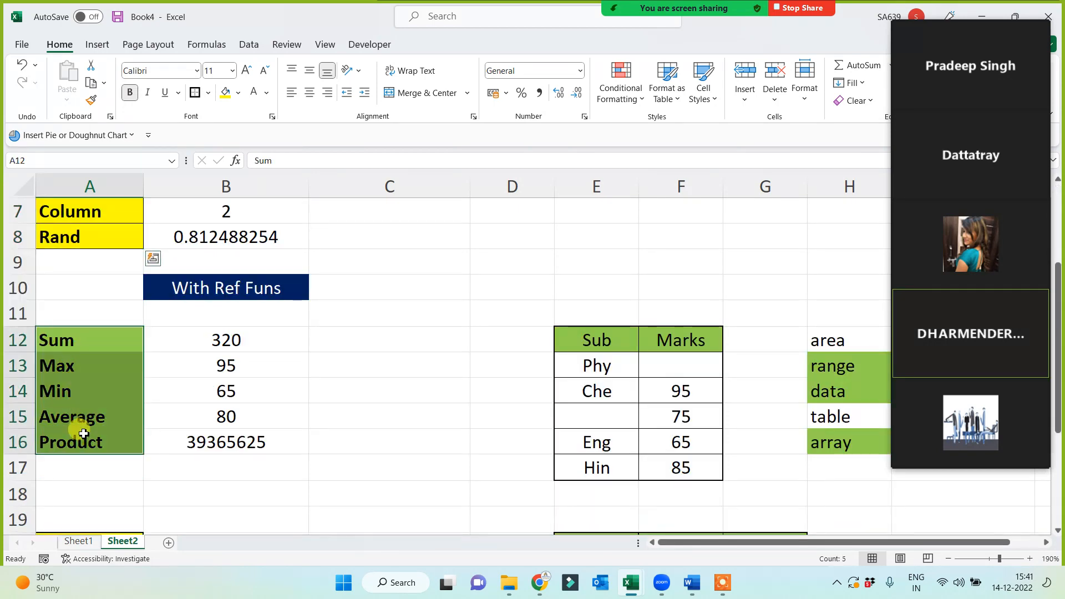
scroll(100, 414, down, 3)
drag(87, 309, 87, 414)
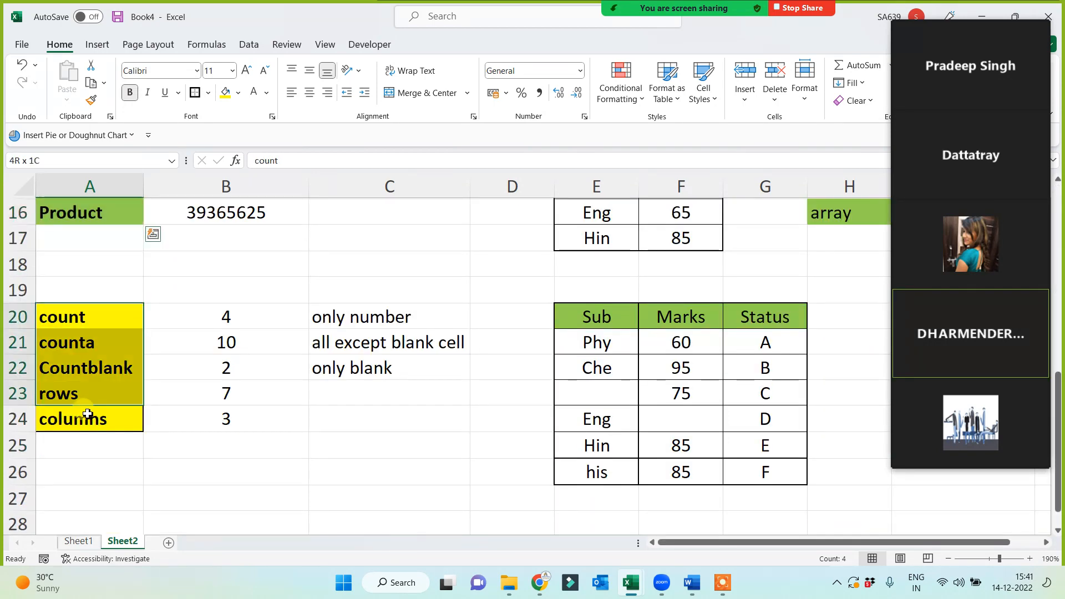
click(108, 472)
scroll(110, 475, down, 1)
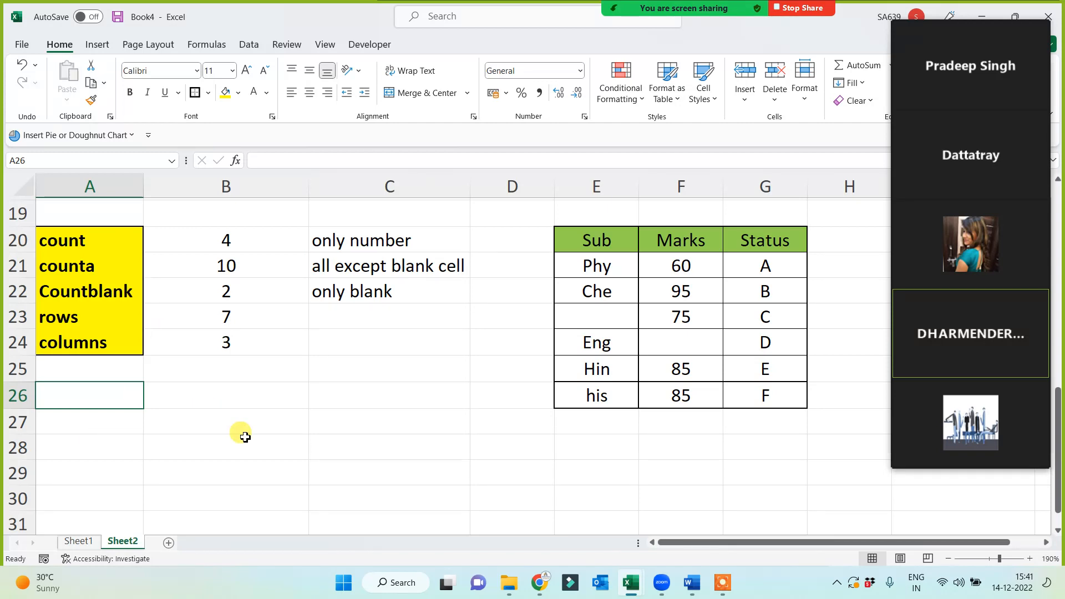
scroll(152, 425, down, 1)
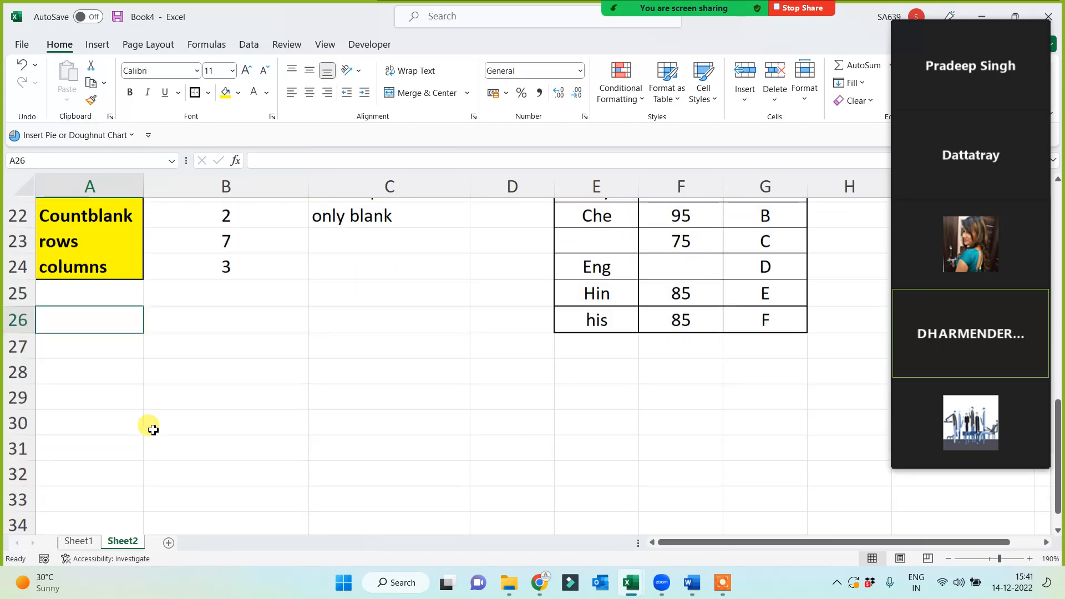
click(92, 341)
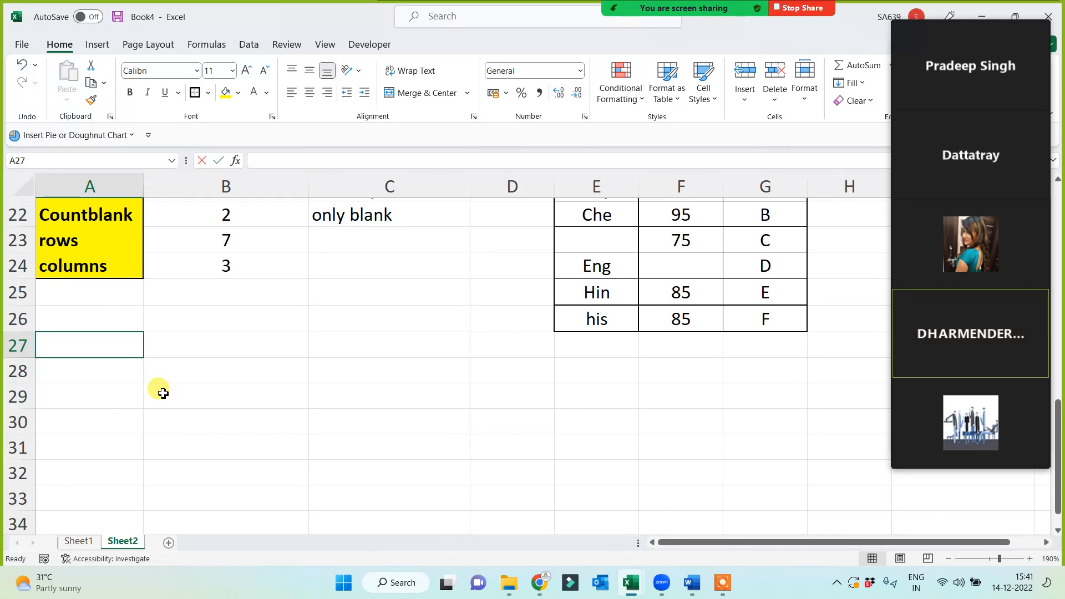
Enter the labels upper, lower, proper and len in A27:A30.
text(upper)
key(Return)
text(lower)
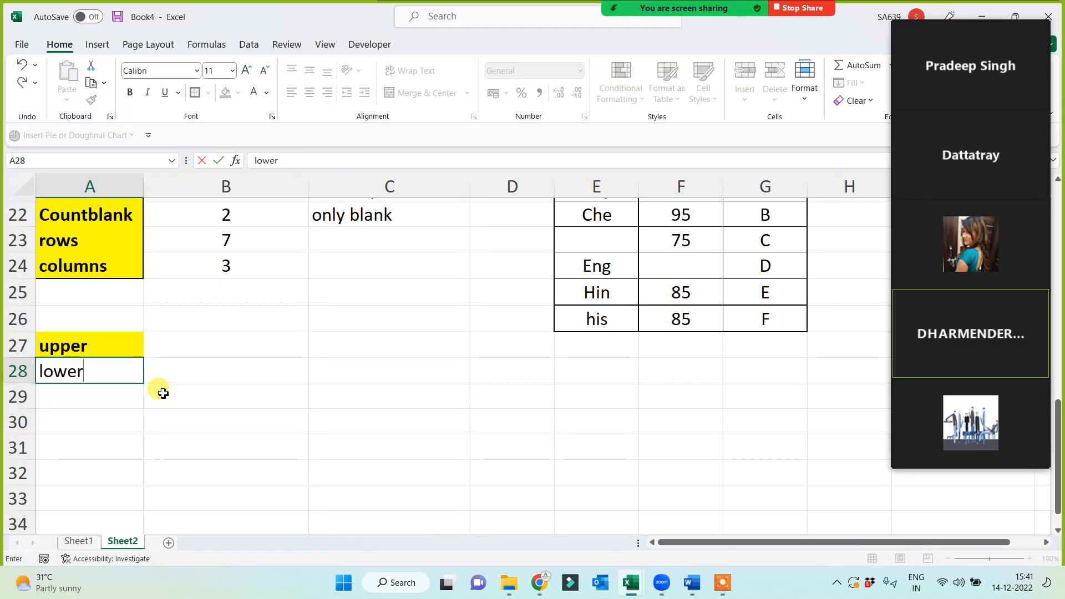
key(Return)
text(proper)
key(Return)
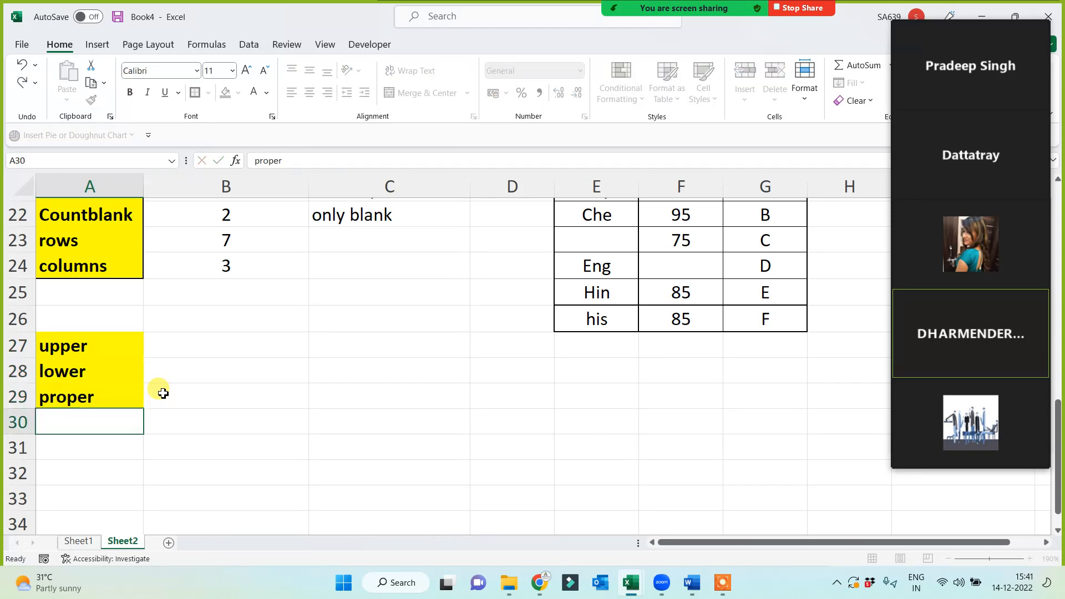
text(len)
click(446, 420)
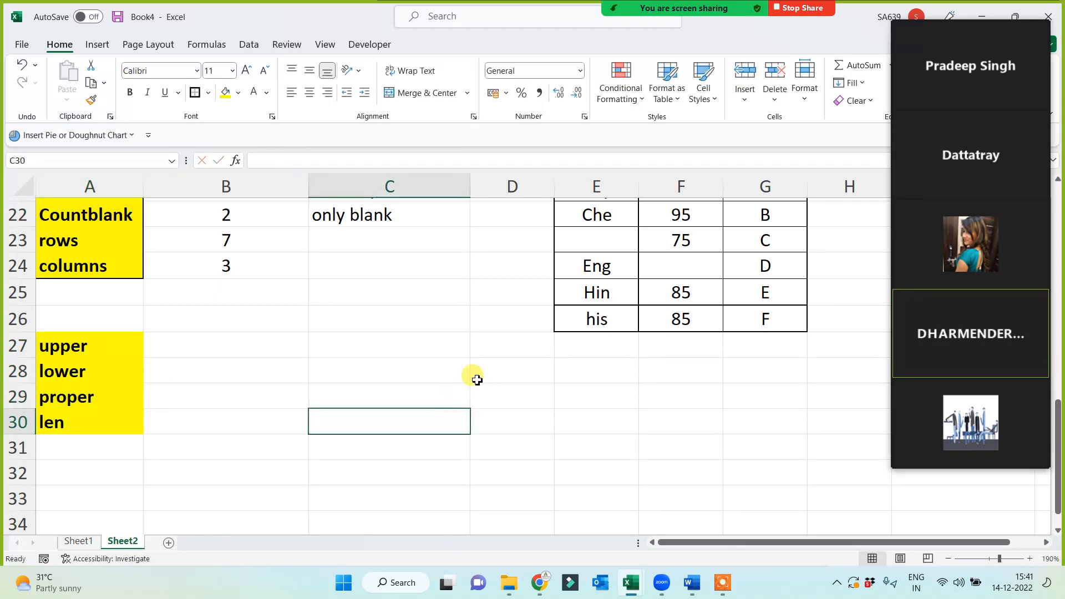
click(476, 373)
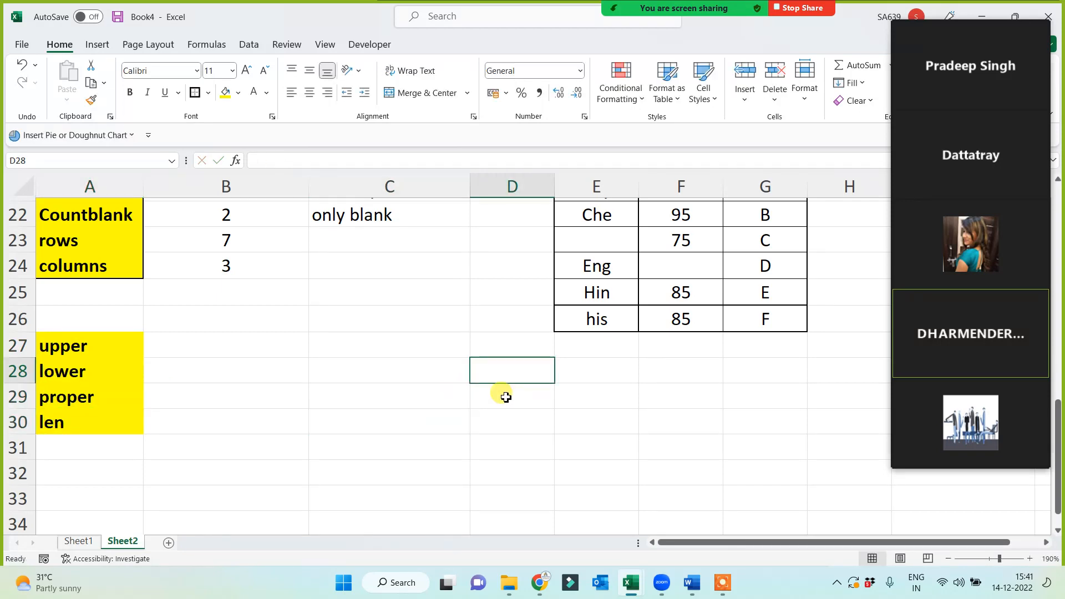
Type three mixed-case sample names into E29:E31.
click(574, 403)
text(dr)
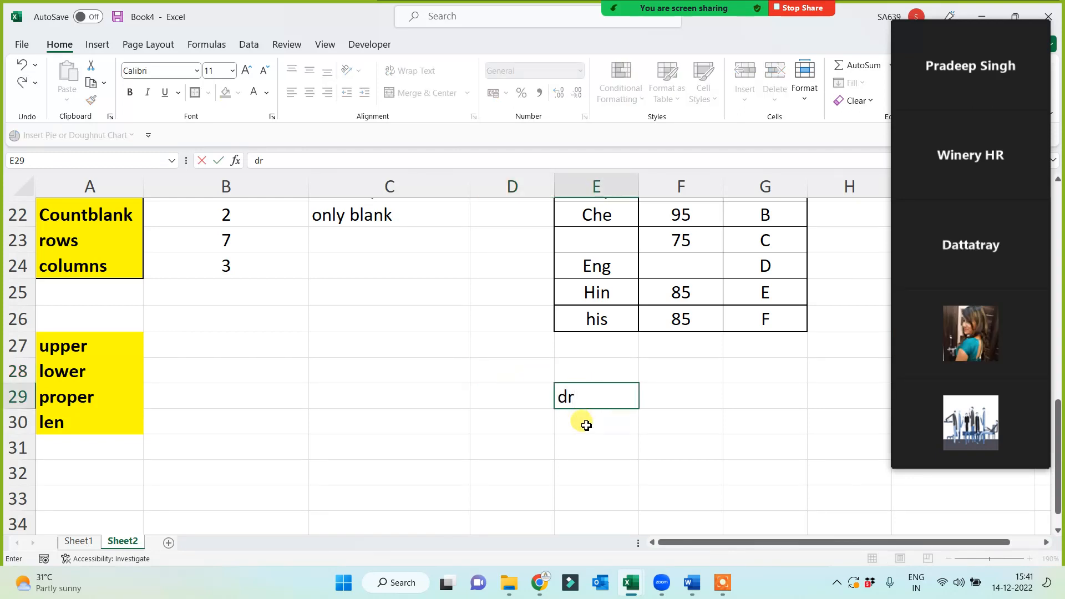
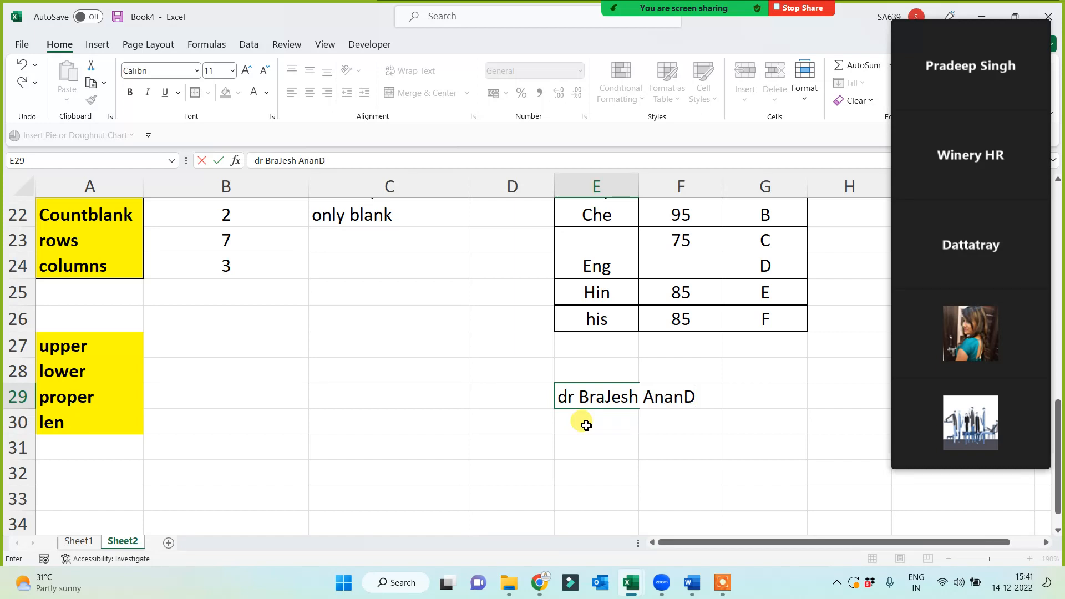
key(Return)
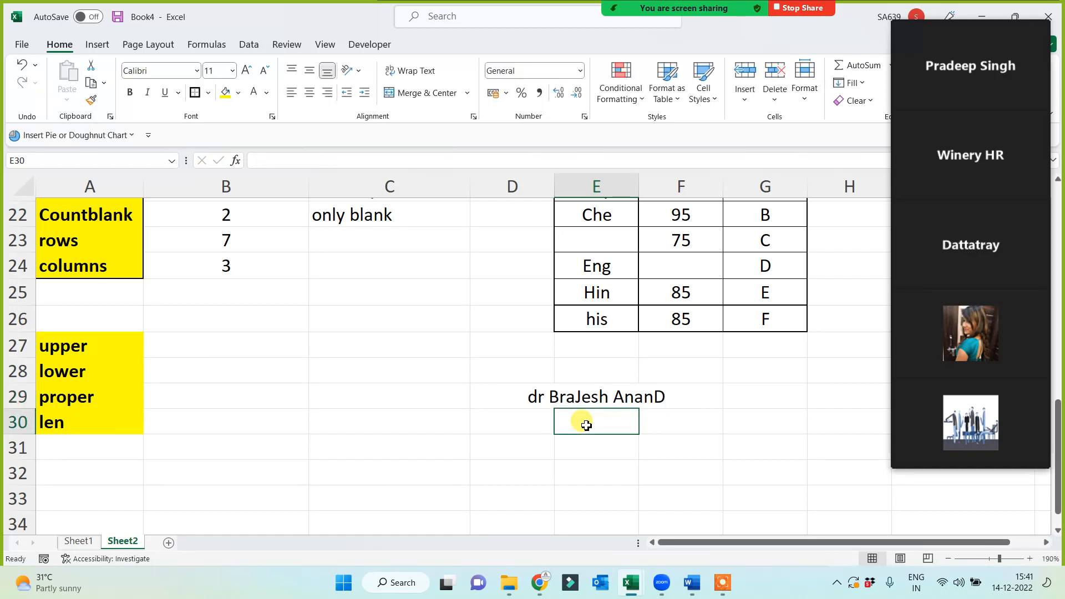
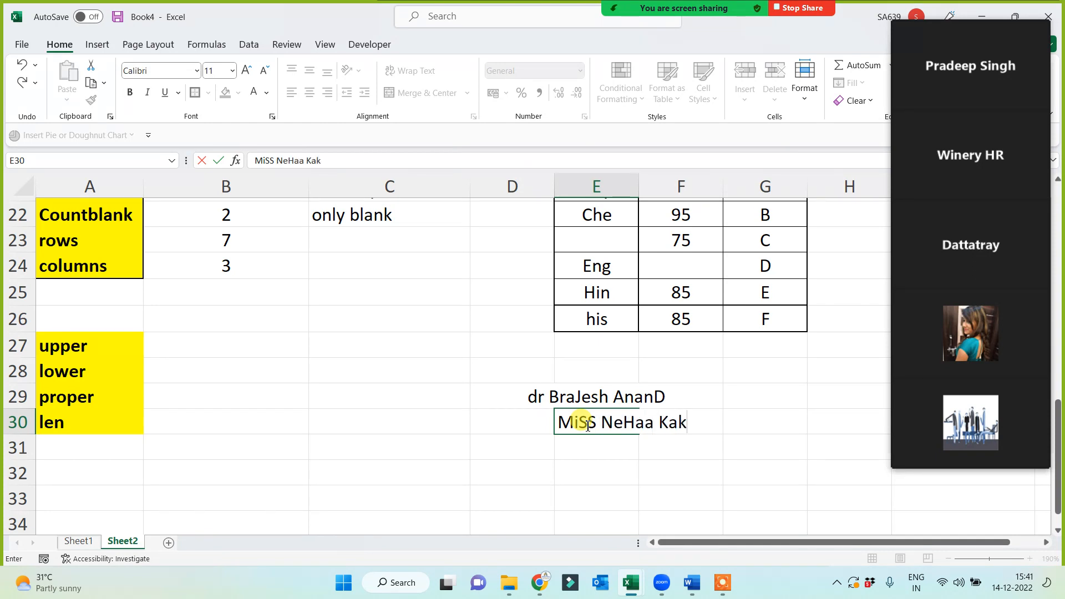
key(Return)
text(S)
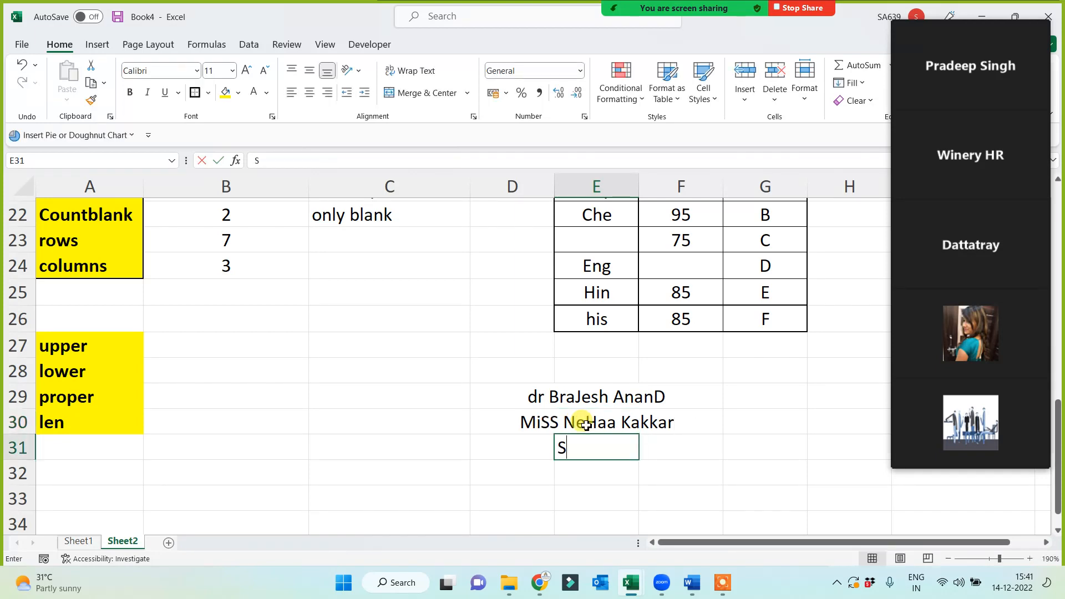
text(R)
key(BackSpace)
text(ri )
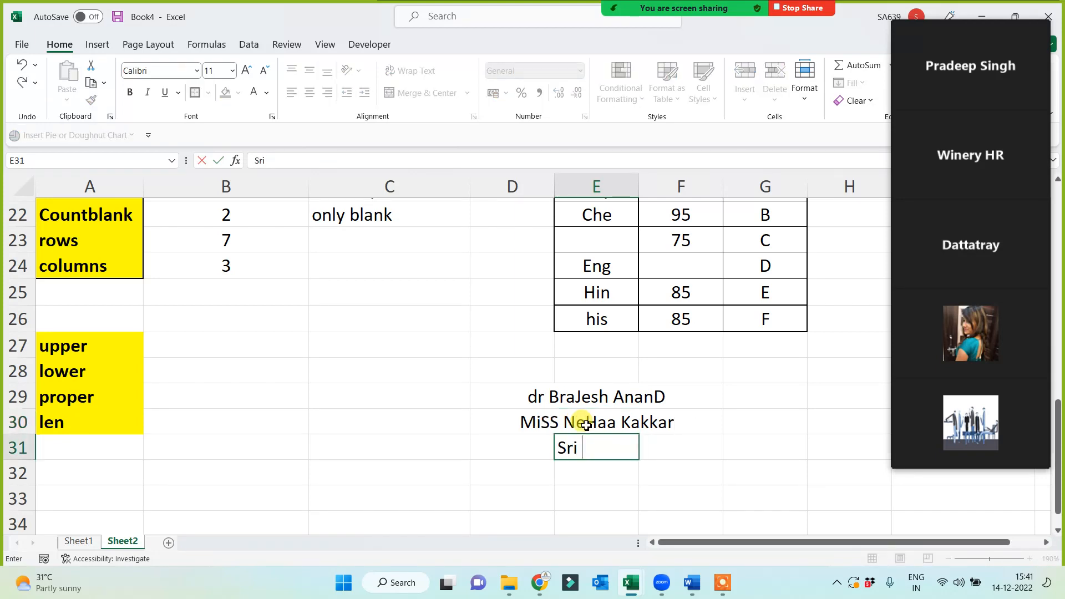
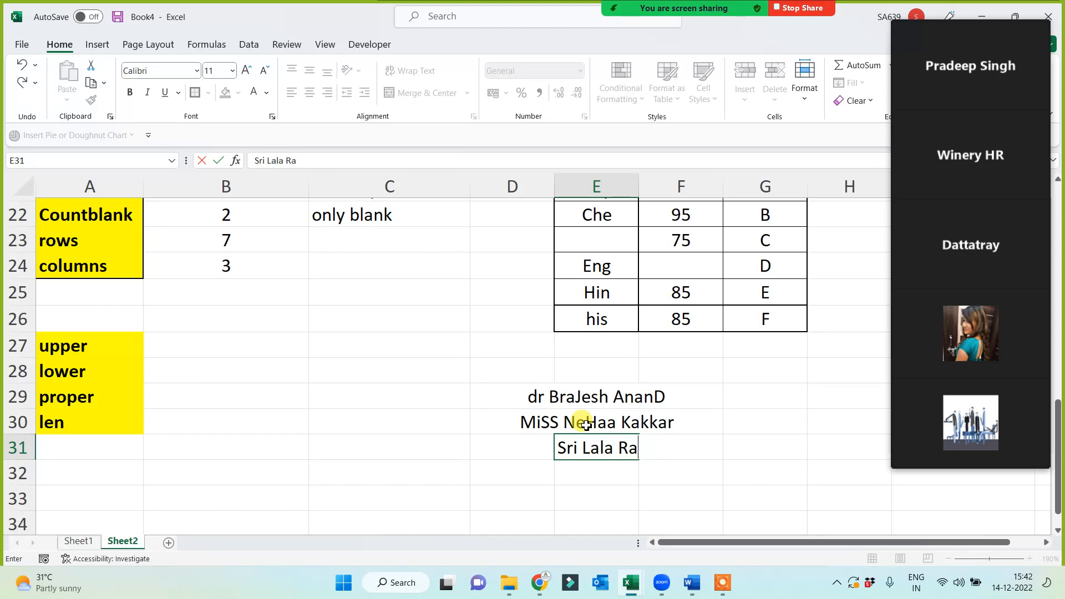
key(Return)
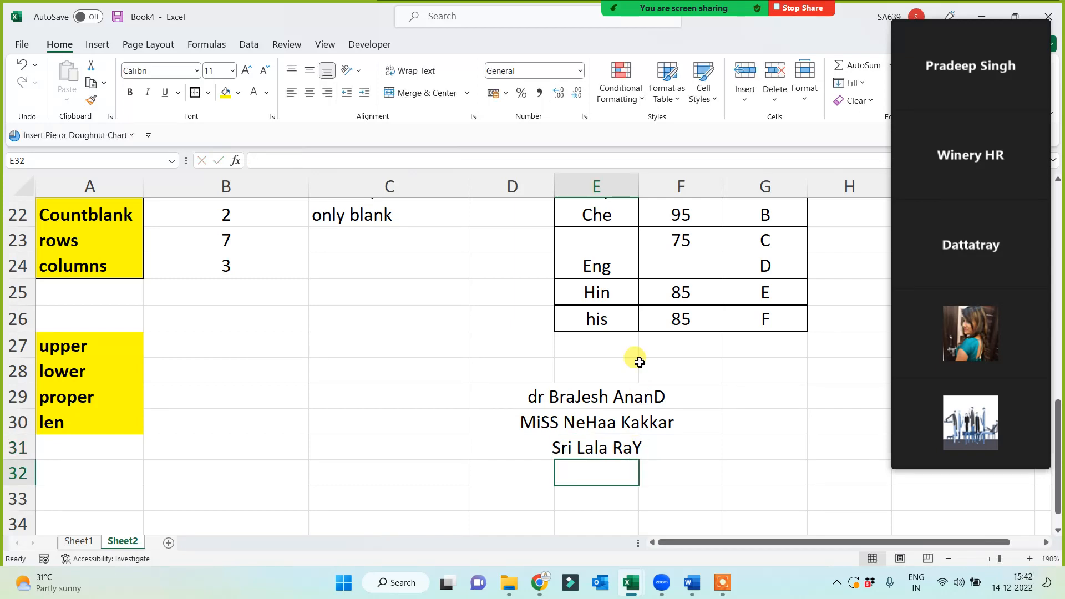
Widen column E so the three sample names fit fully.
drag(638, 189, 735, 192)
drag(650, 397, 642, 442)
click(400, 459)
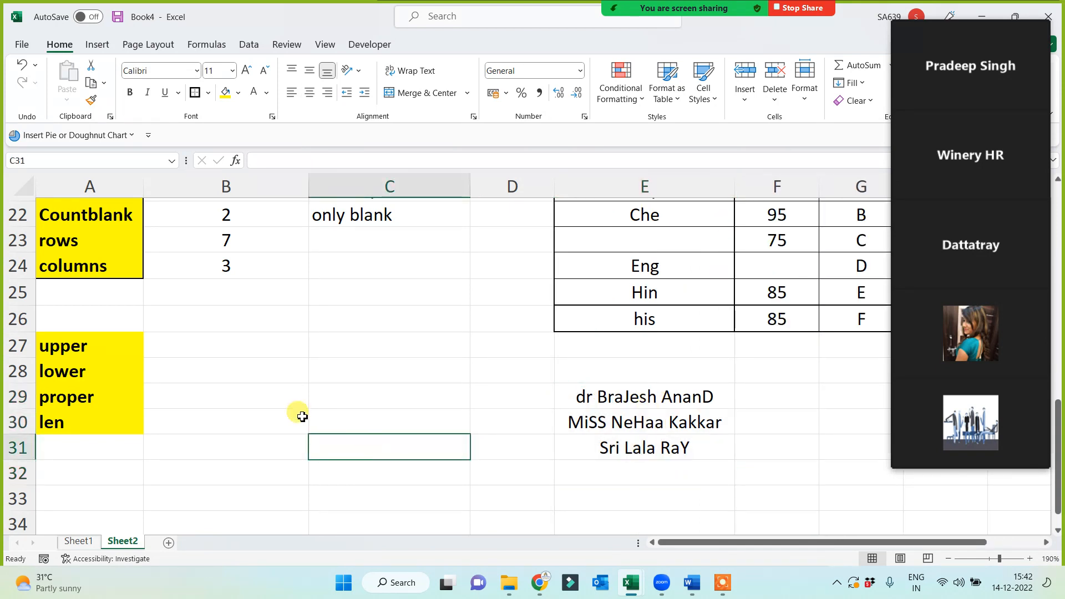
click(272, 397)
Enter =UPPER(E29) in B29 to capitalise the first sample name.
text(=upper()
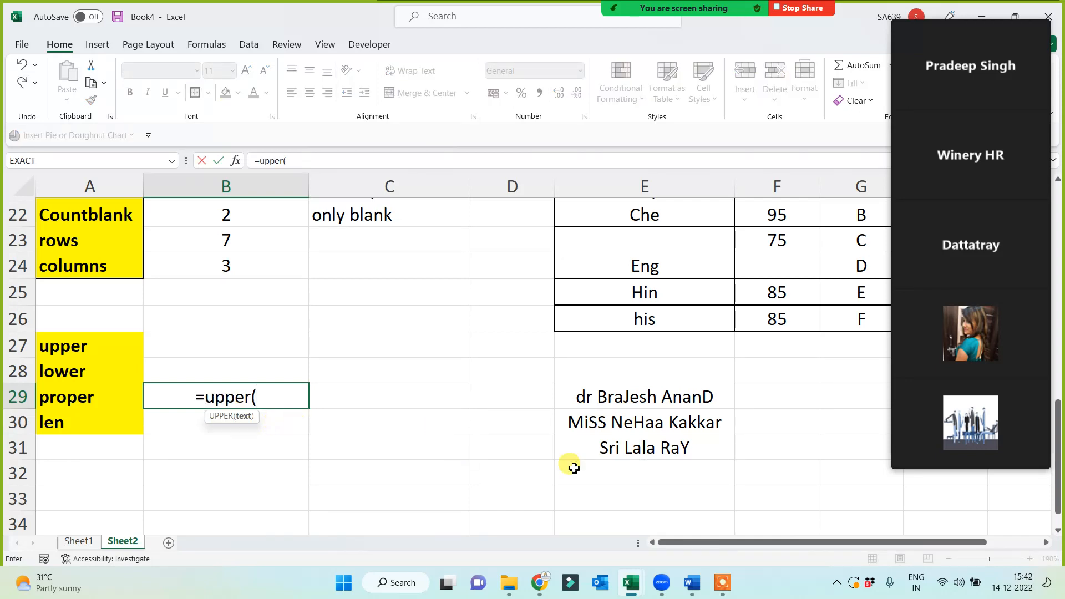
click(622, 397)
text())
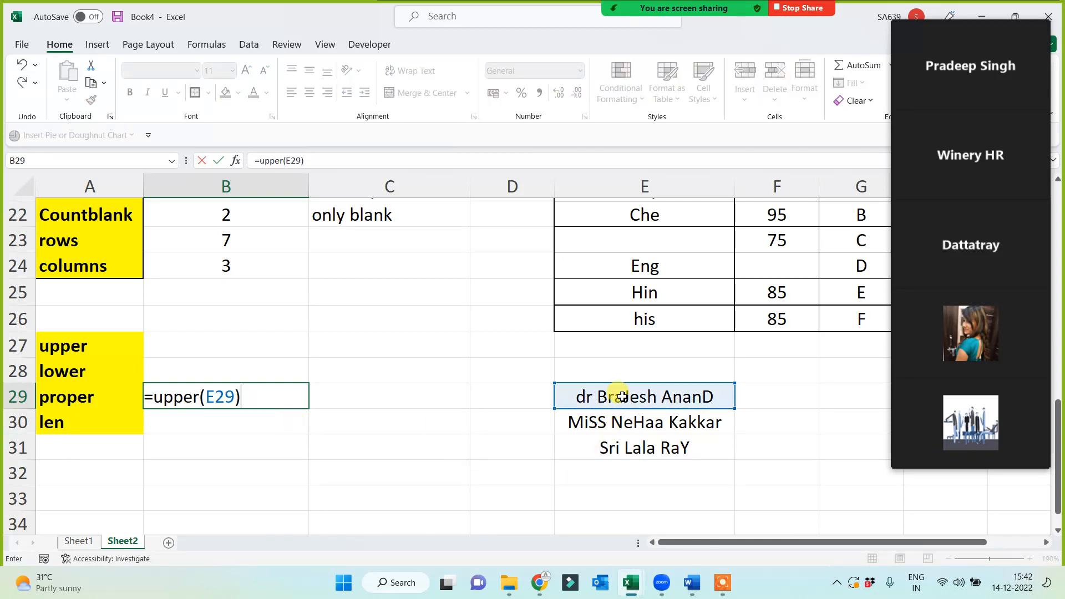
key(Return)
click(274, 396)
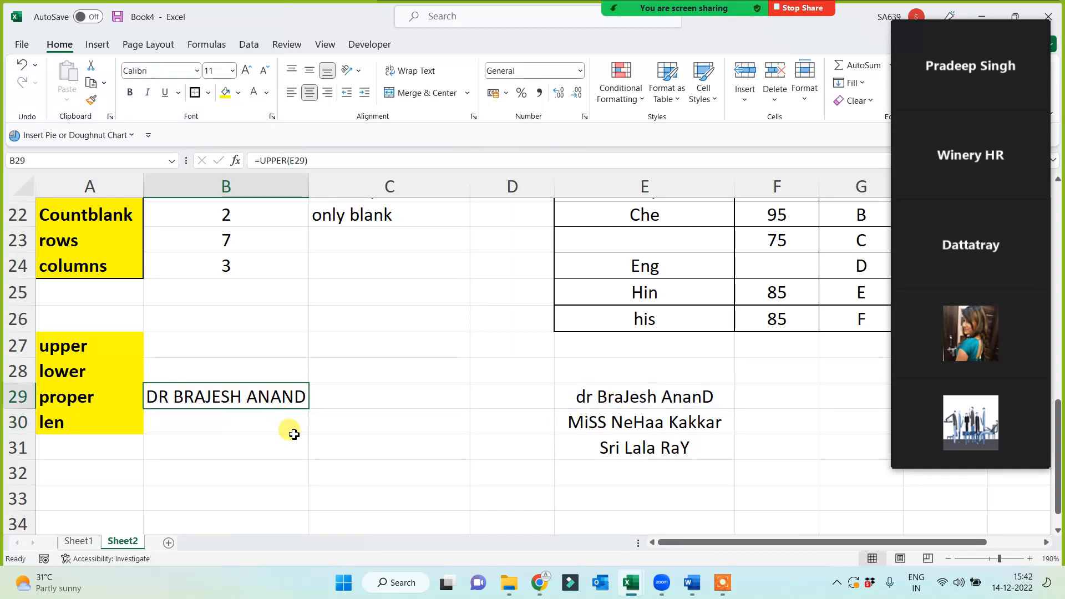
click(583, 397)
click(282, 395)
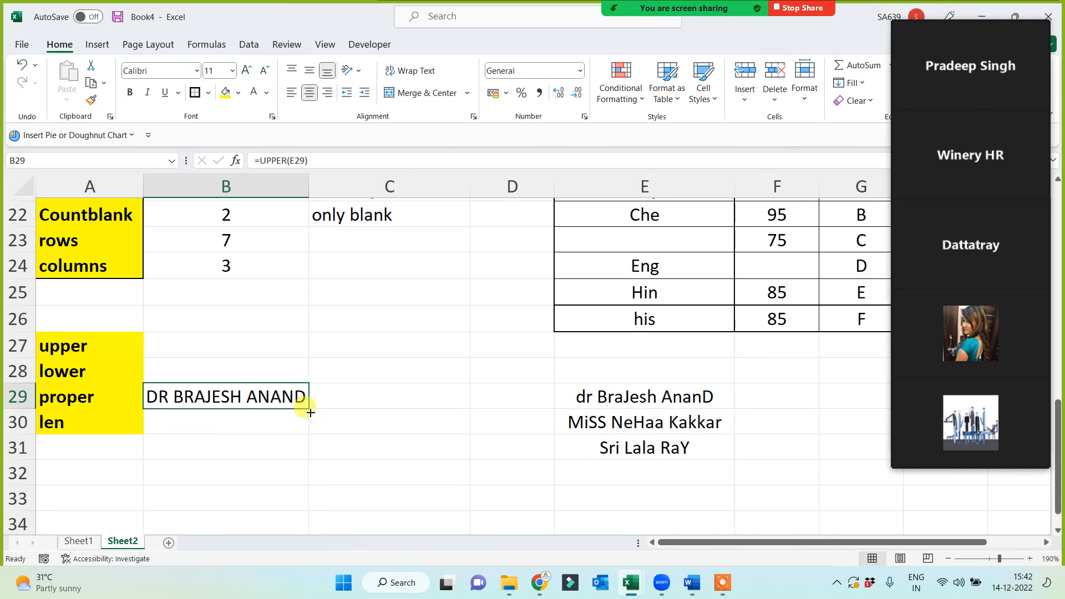
Fill the UPPER formula down to B31 and widen column B to fit.
drag(308, 409, 308, 454)
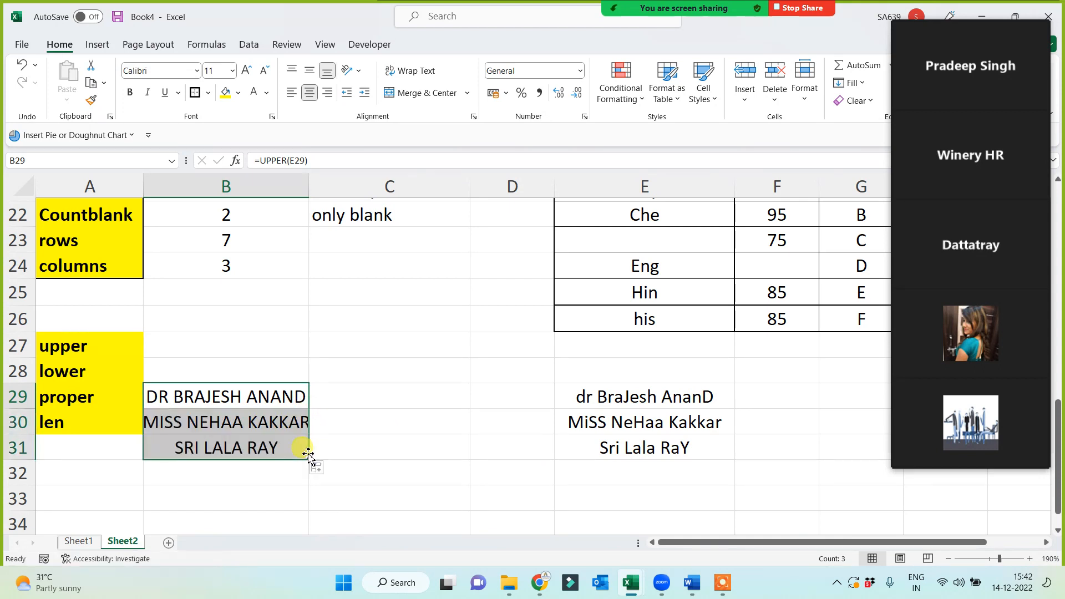
drag(309, 190, 327, 190)
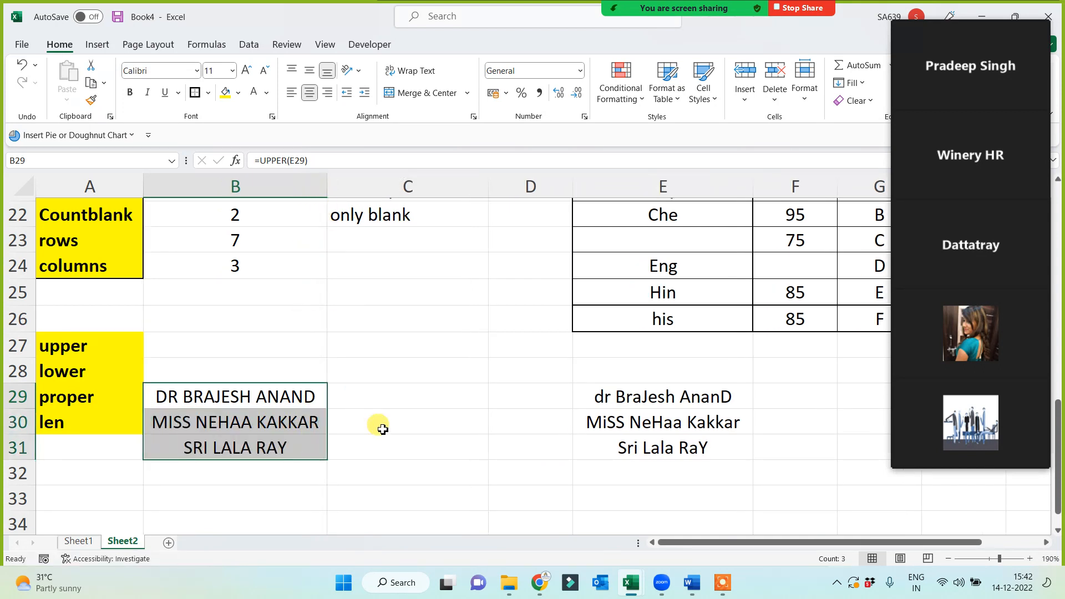
drag(618, 404, 616, 448)
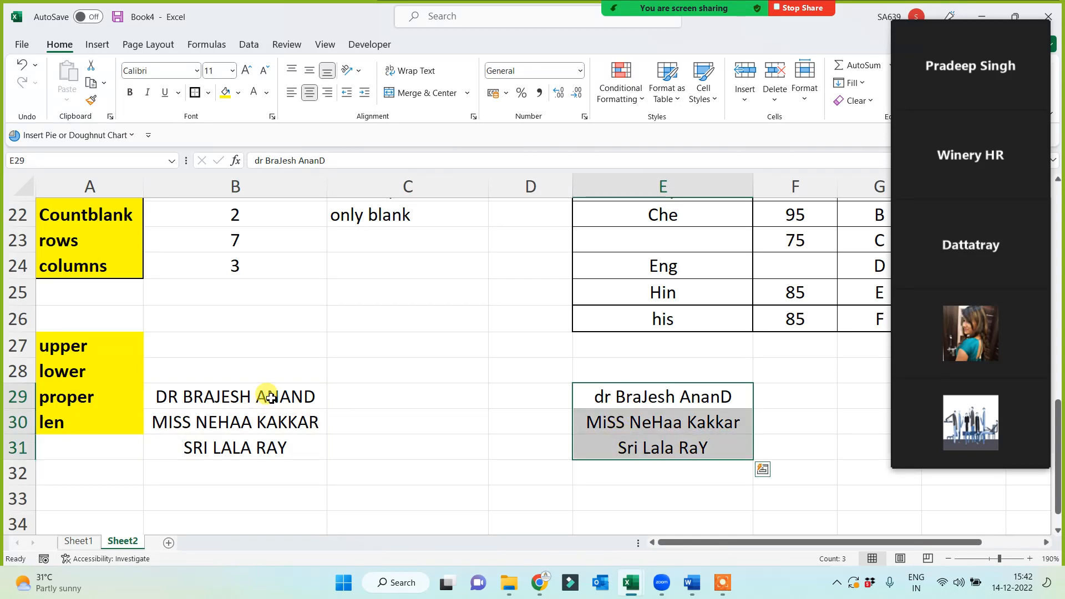
drag(267, 395, 264, 443)
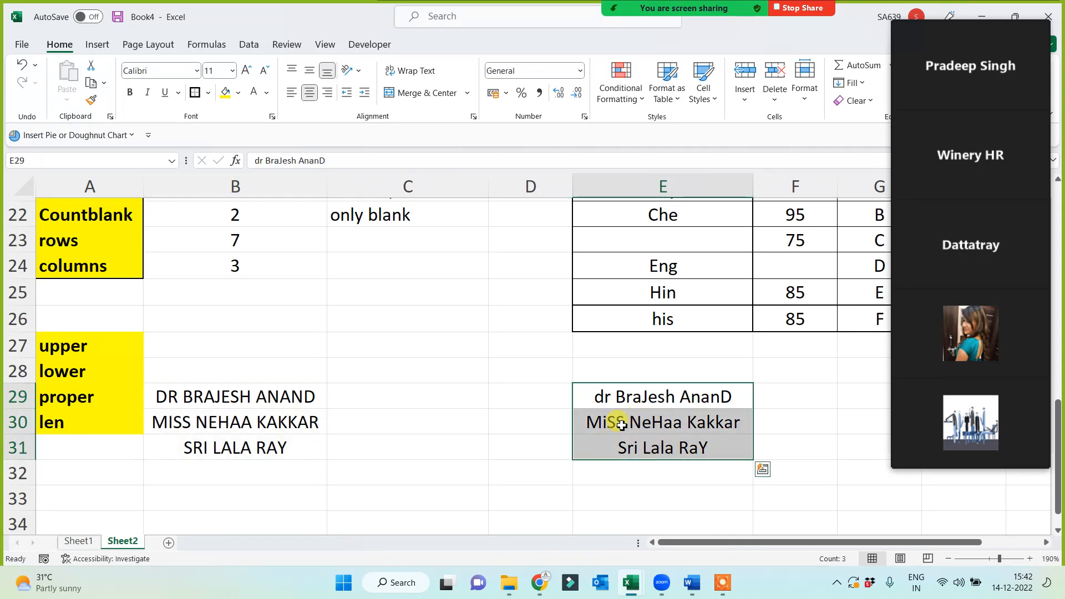
click(233, 398)
click(411, 392)
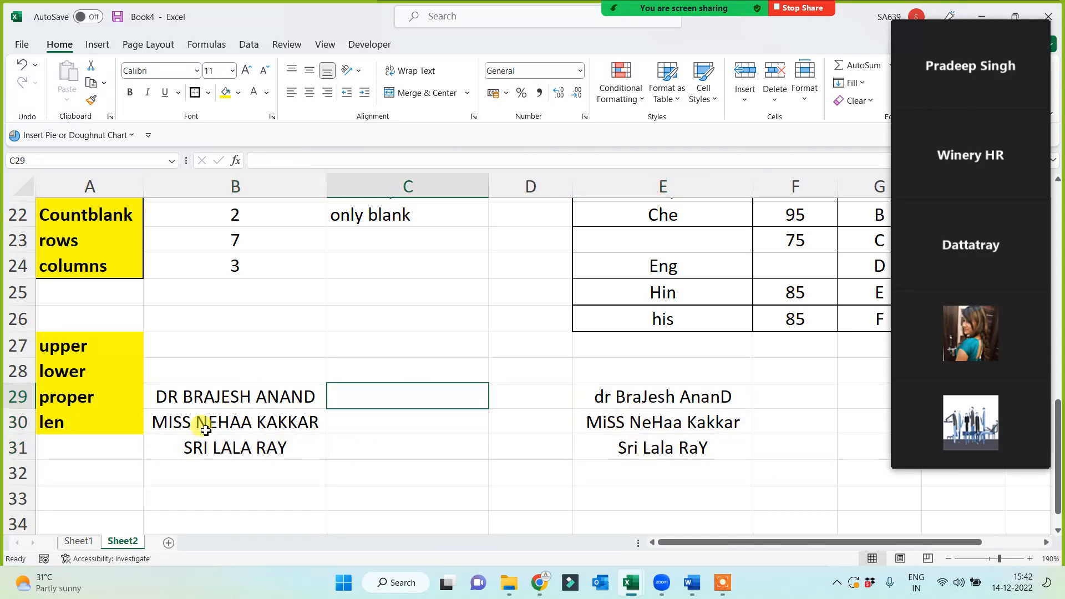
Shade the upper, lower and proper labels in A27:A29 light blue.
drag(70, 350, 78, 400)
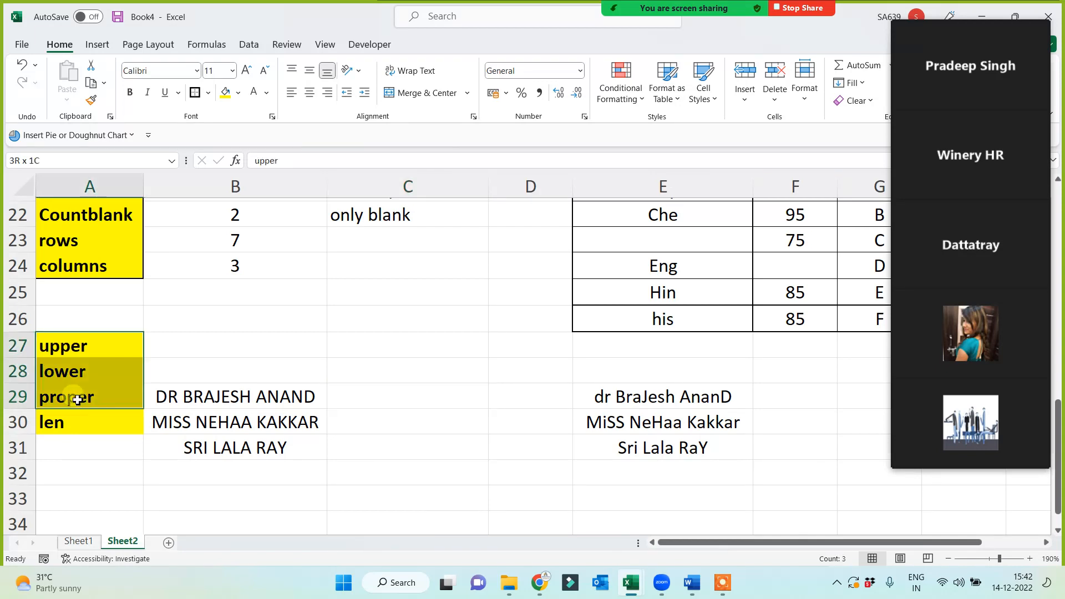
click(238, 93)
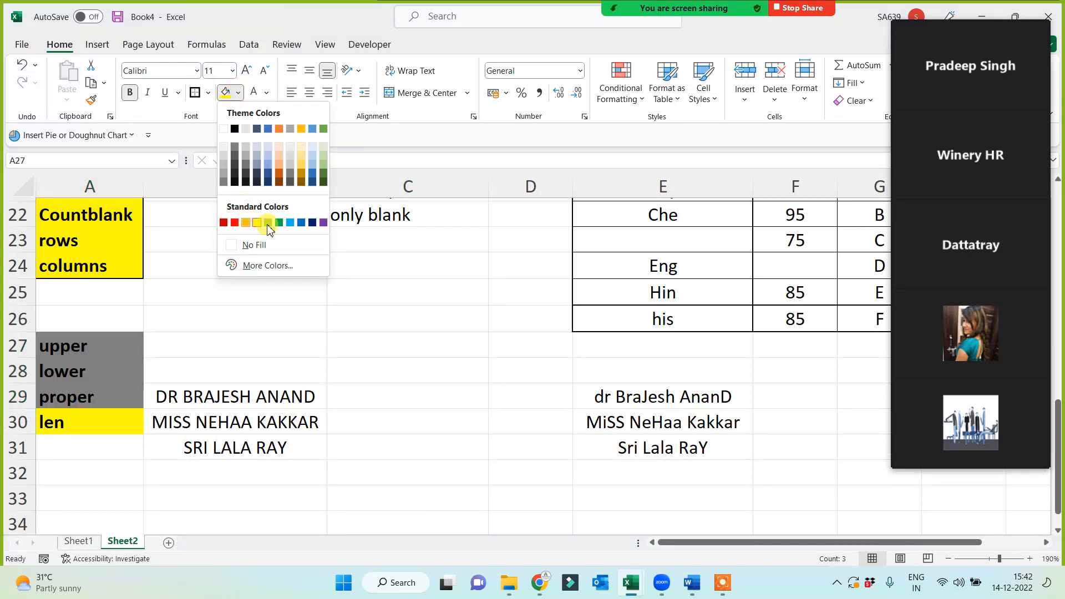
click(289, 223)
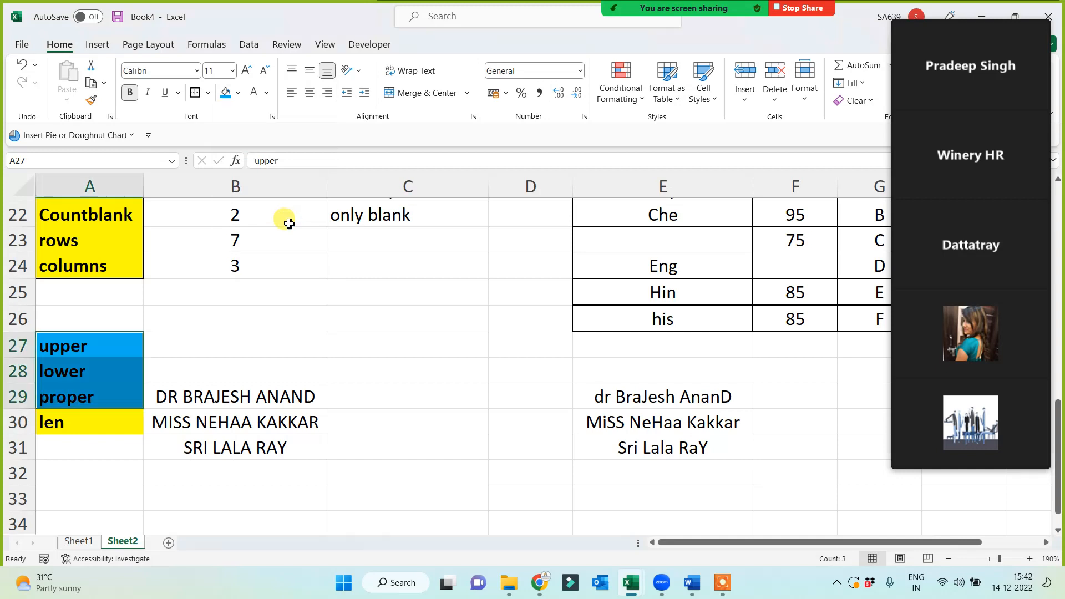
click(266, 327)
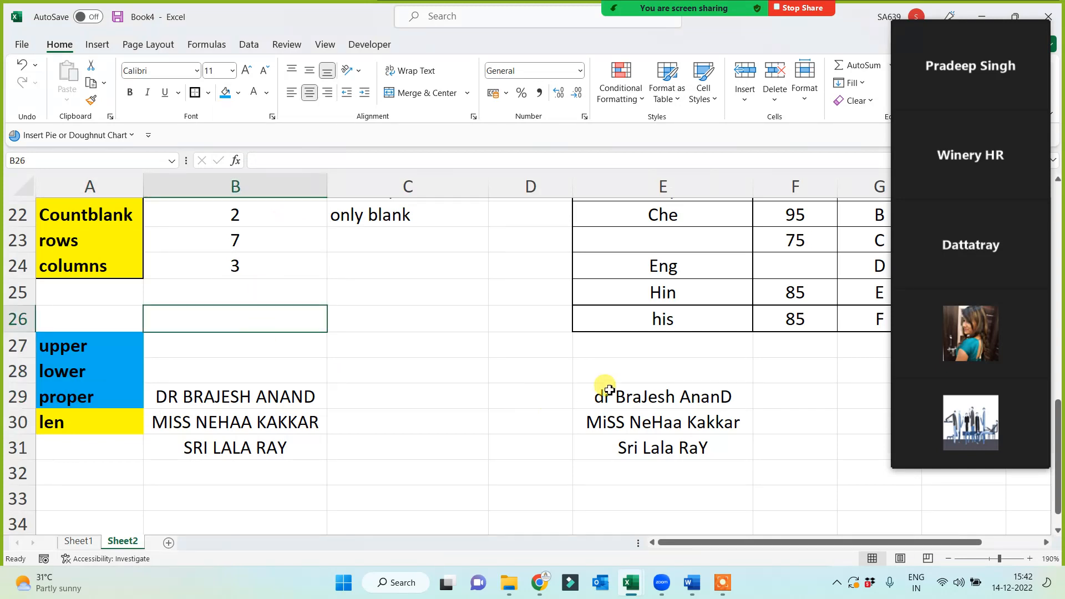
Compare the original names in E29:E31 with the uppercase results in B29:B31.
drag(668, 368, 666, 458)
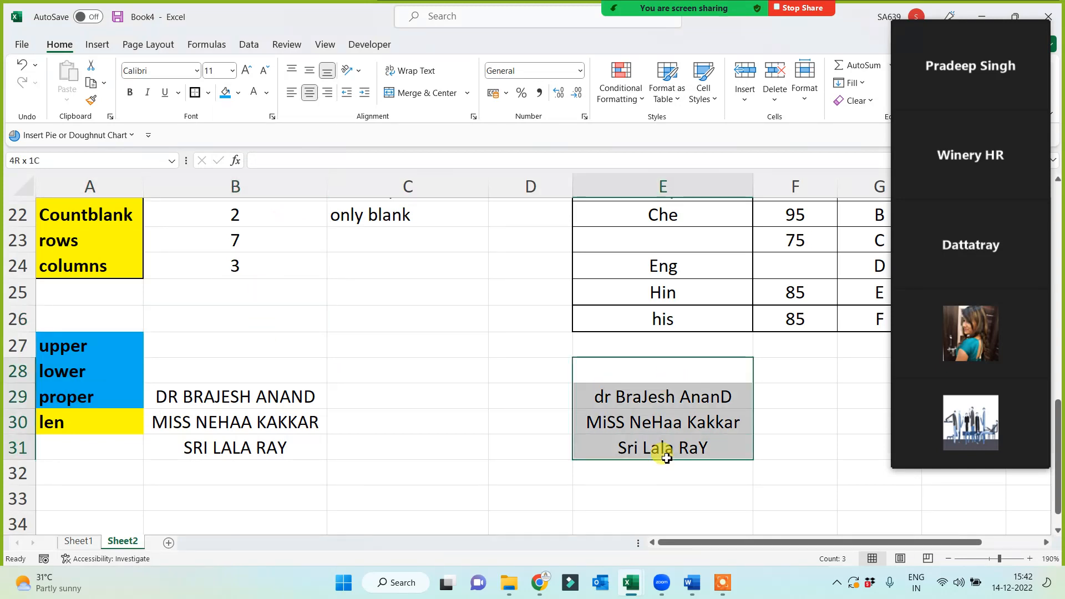
click(482, 428)
drag(636, 375, 594, 468)
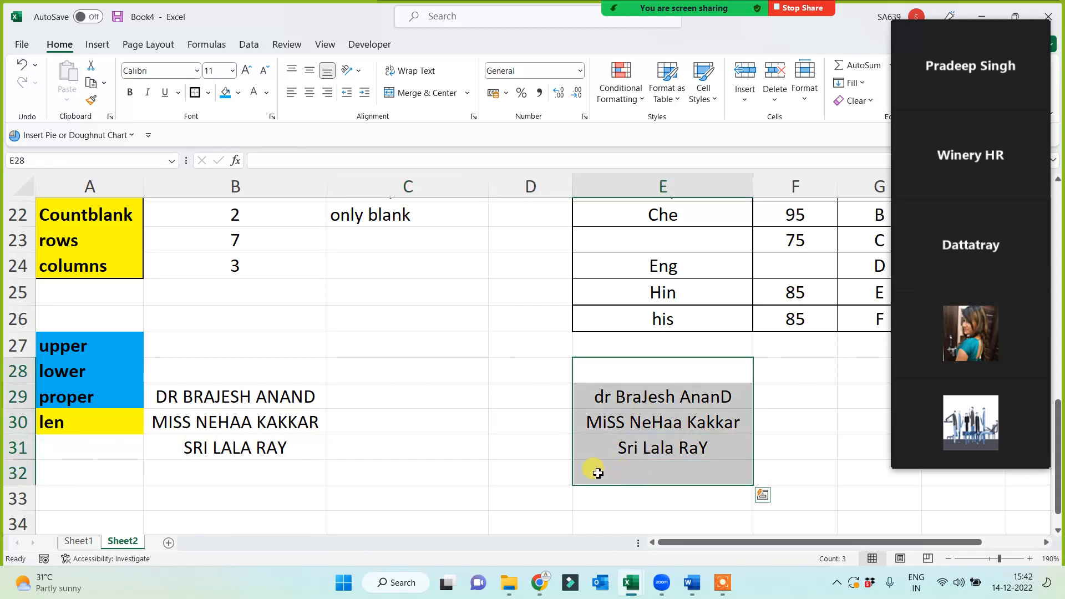
click(620, 418)
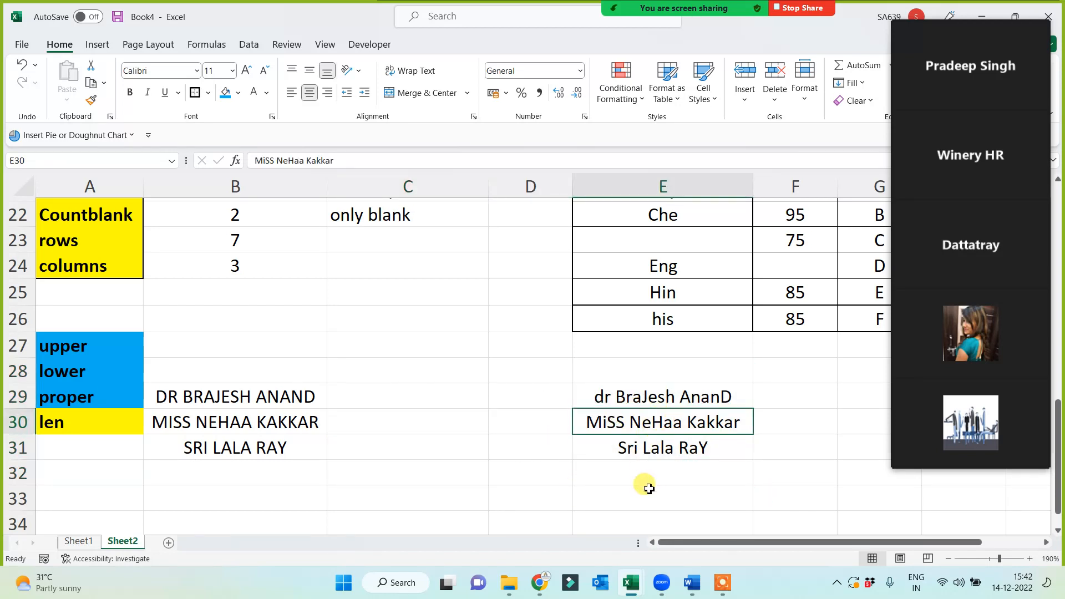
click(638, 399)
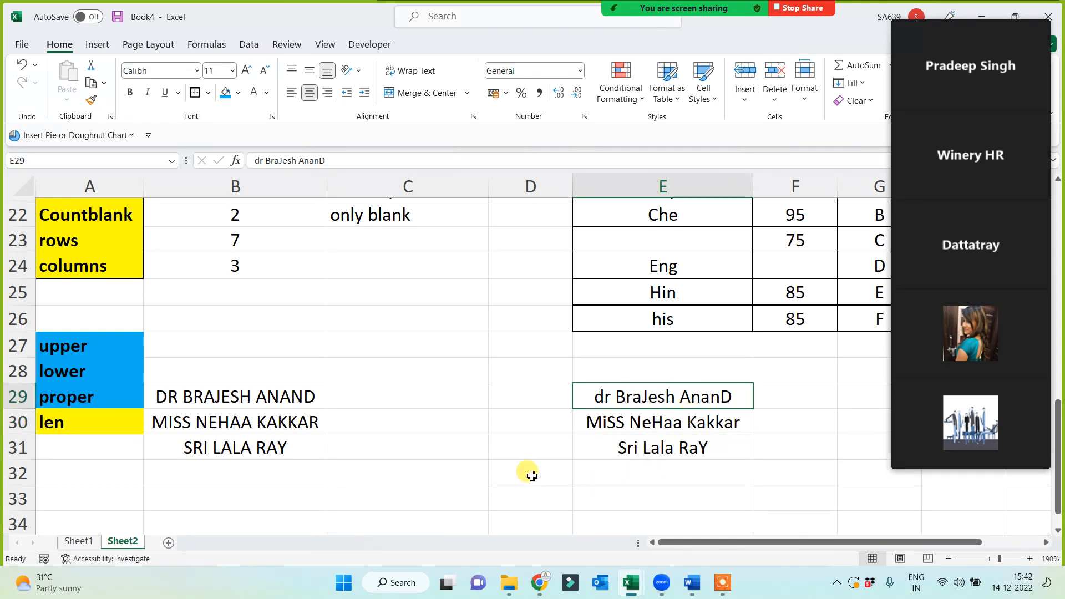
click(501, 472)
drag(240, 395, 232, 447)
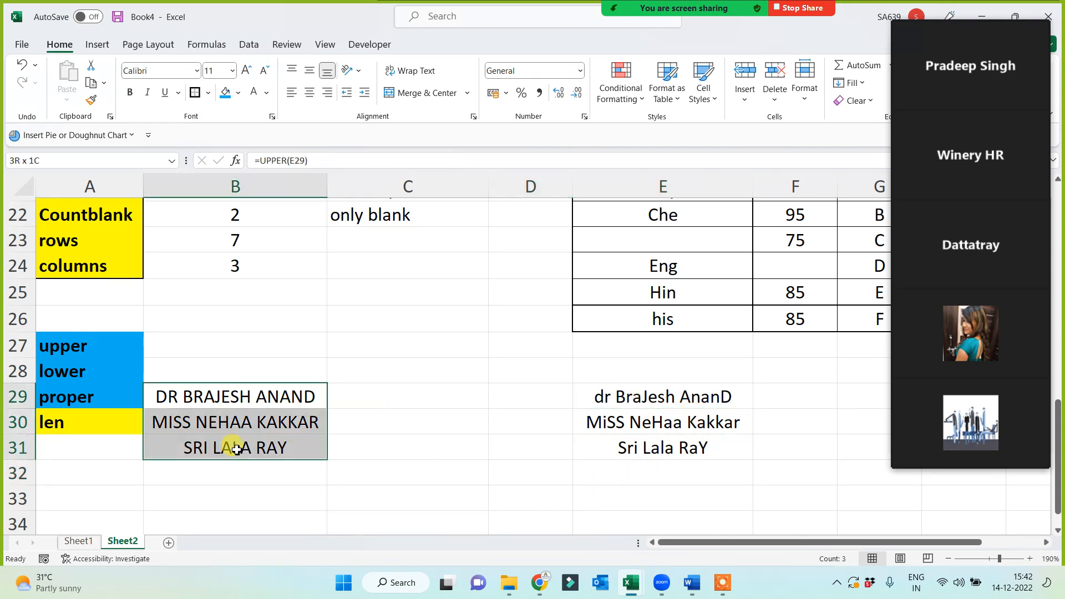
click(363, 397)
Enter =LOWER(E29) in C29 and fill it down to C31.
text(=)
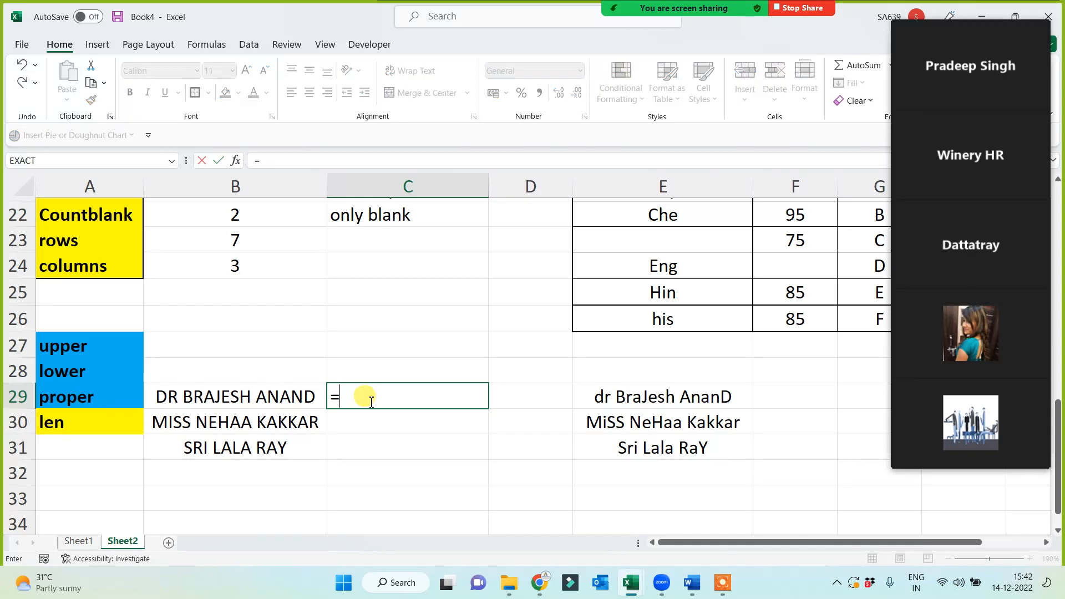
text(lower()
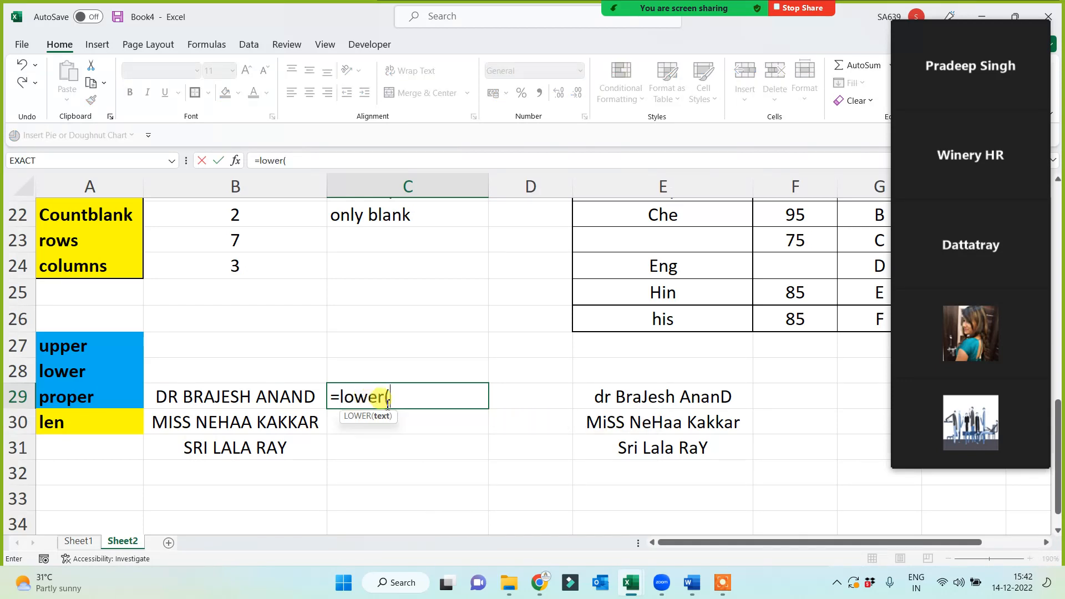
click(601, 403)
key(Return)
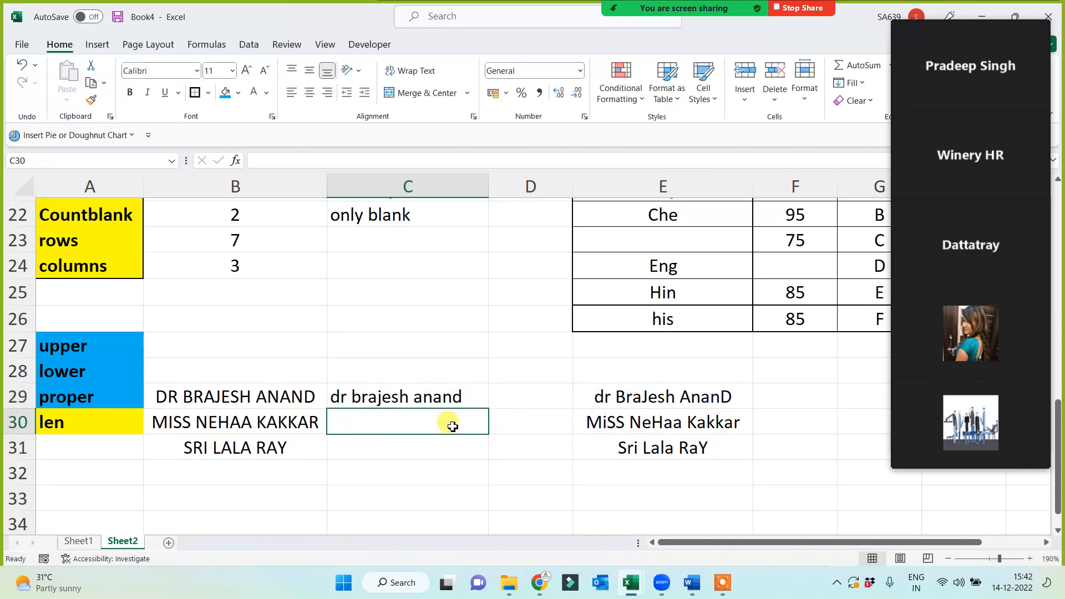
click(454, 400)
drag(487, 409, 469, 468)
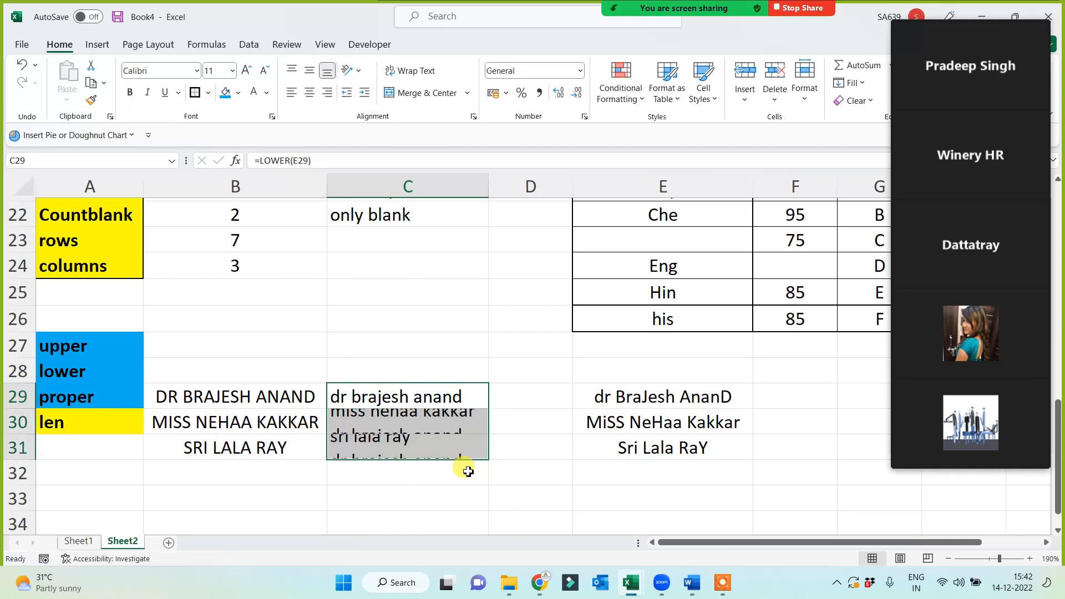
click(357, 495)
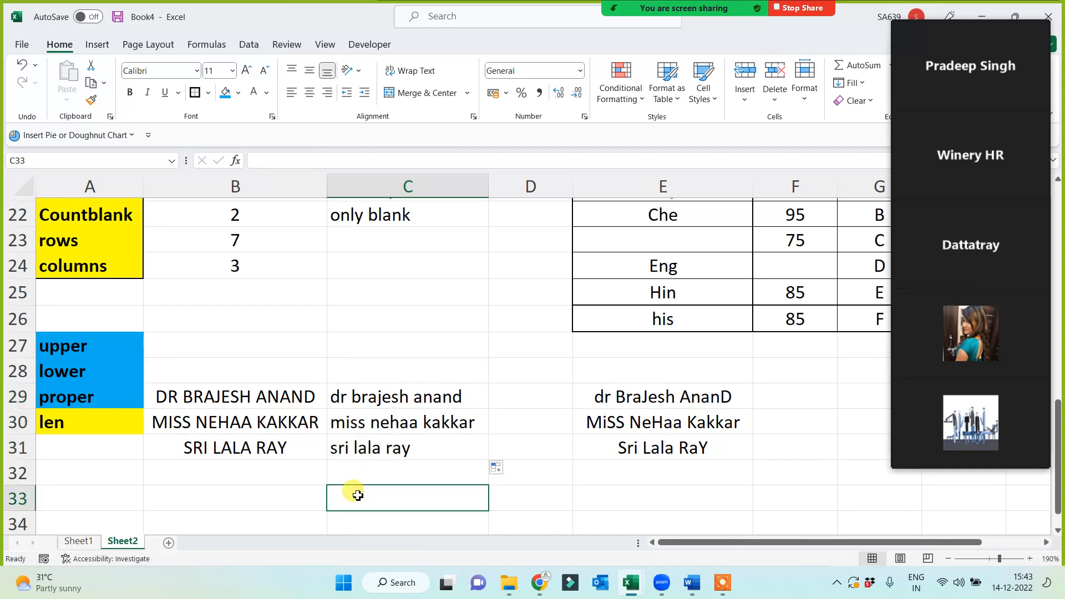
Enter =PROPER(E29) in D29, widen column D, and fill it down to D31.
click(518, 395)
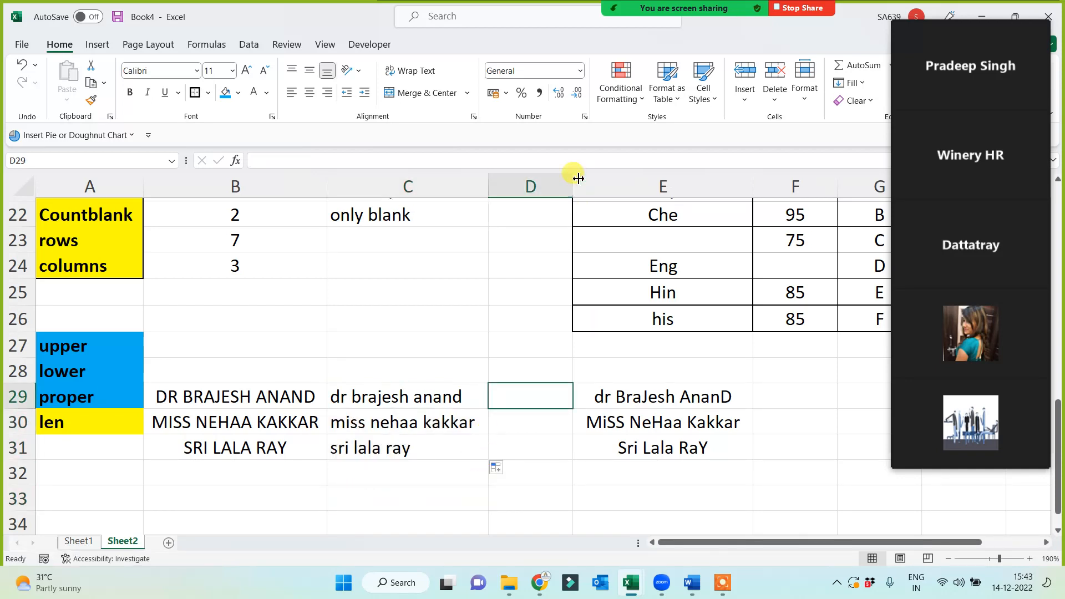
drag(578, 178, 624, 178)
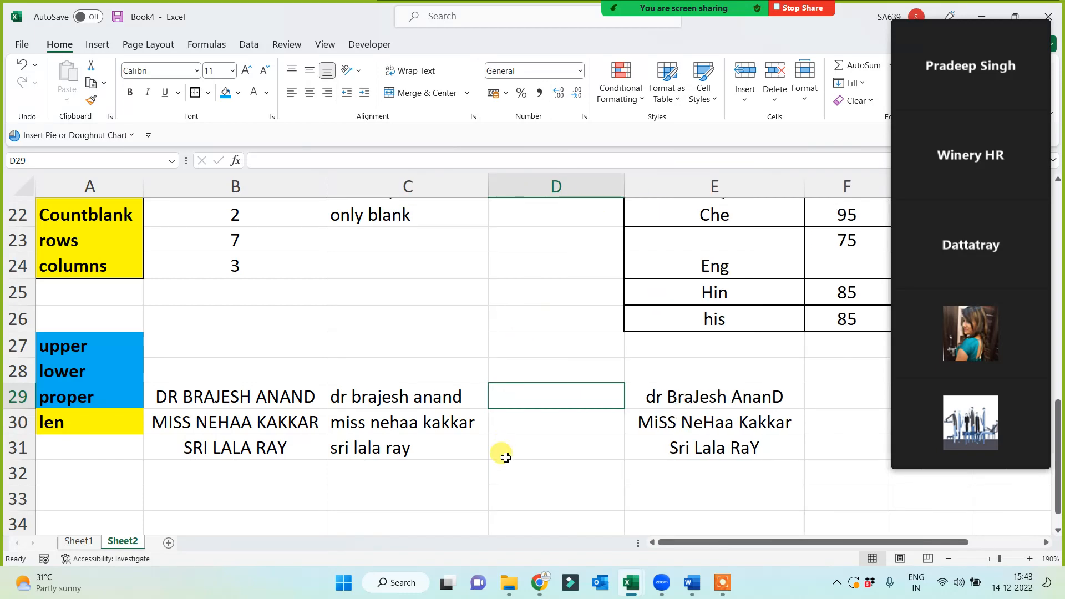
text(=proper)
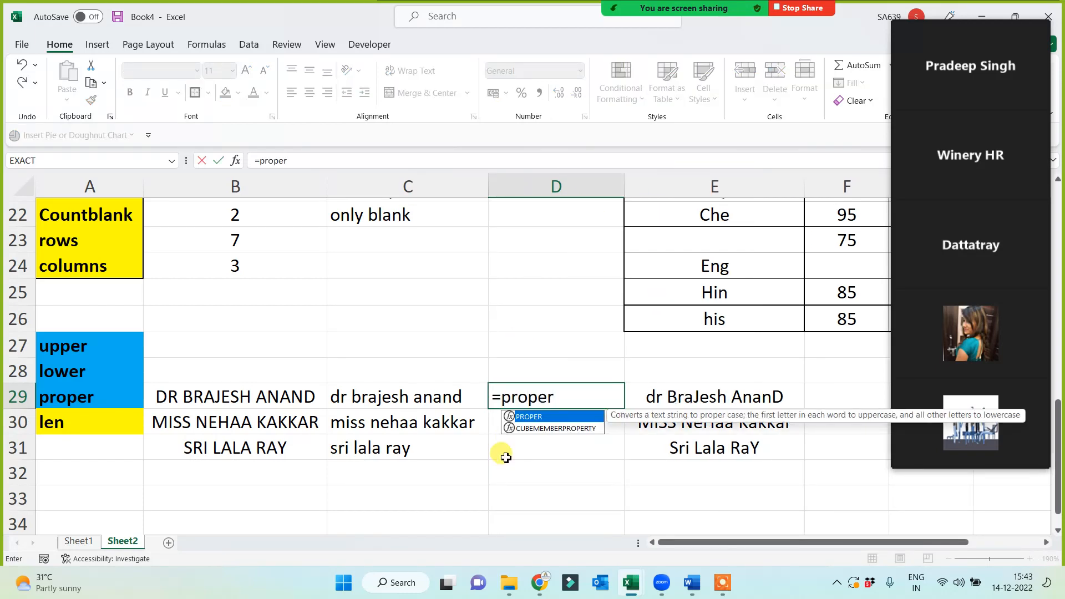
text(()
click(672, 396)
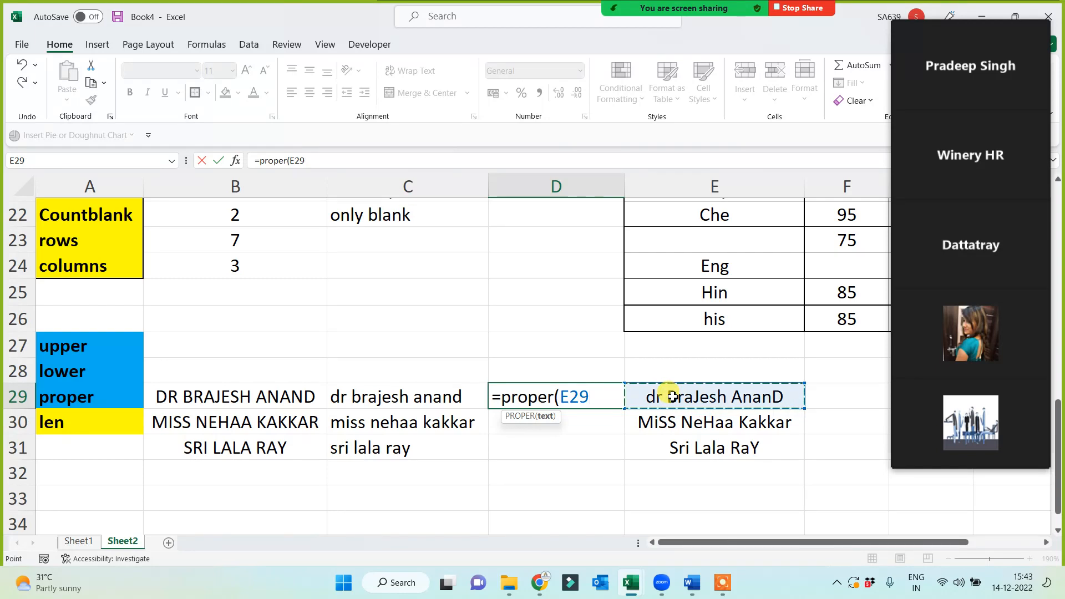
text())
key(Return)
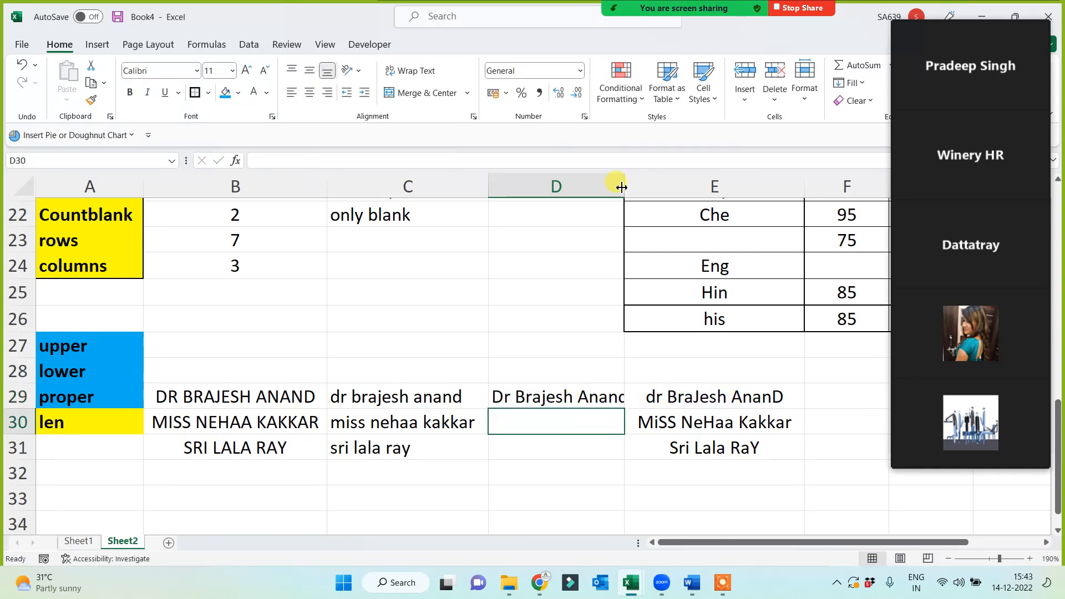
drag(621, 187, 648, 187)
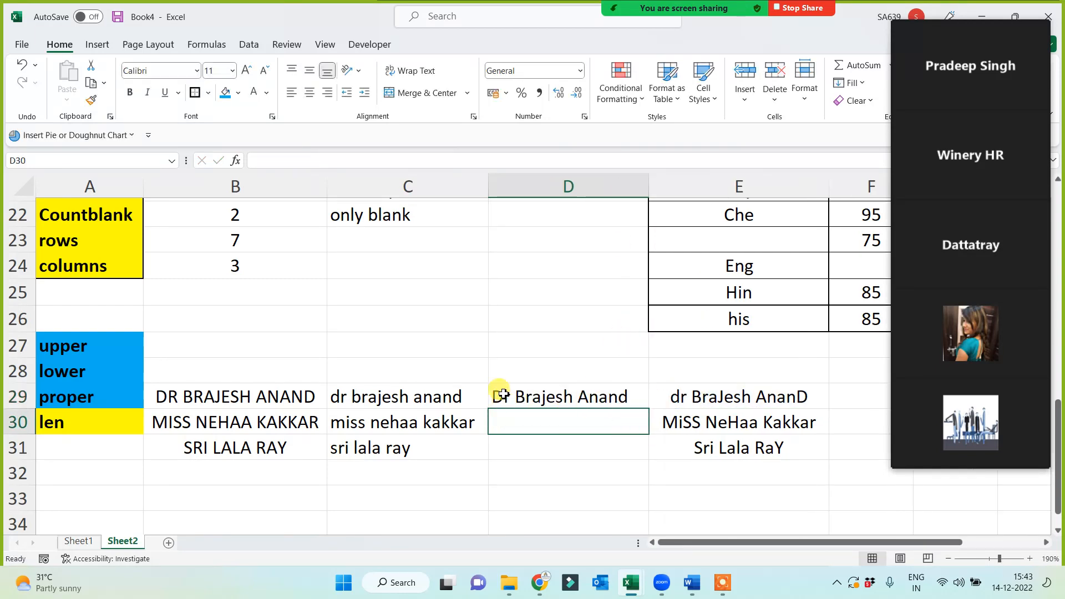
click(642, 398)
drag(648, 409, 636, 452)
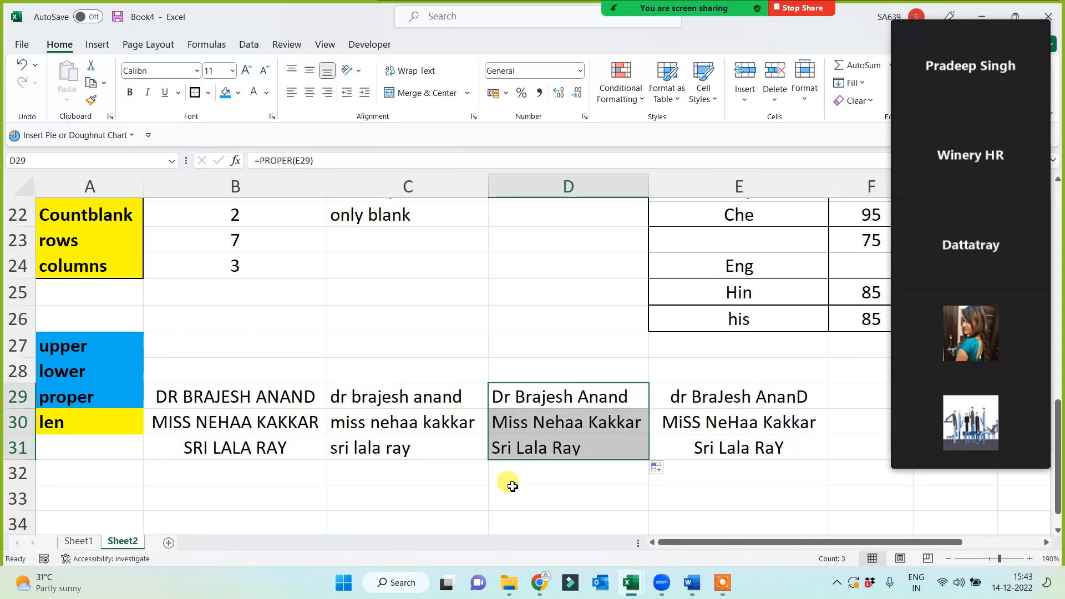
click(215, 475)
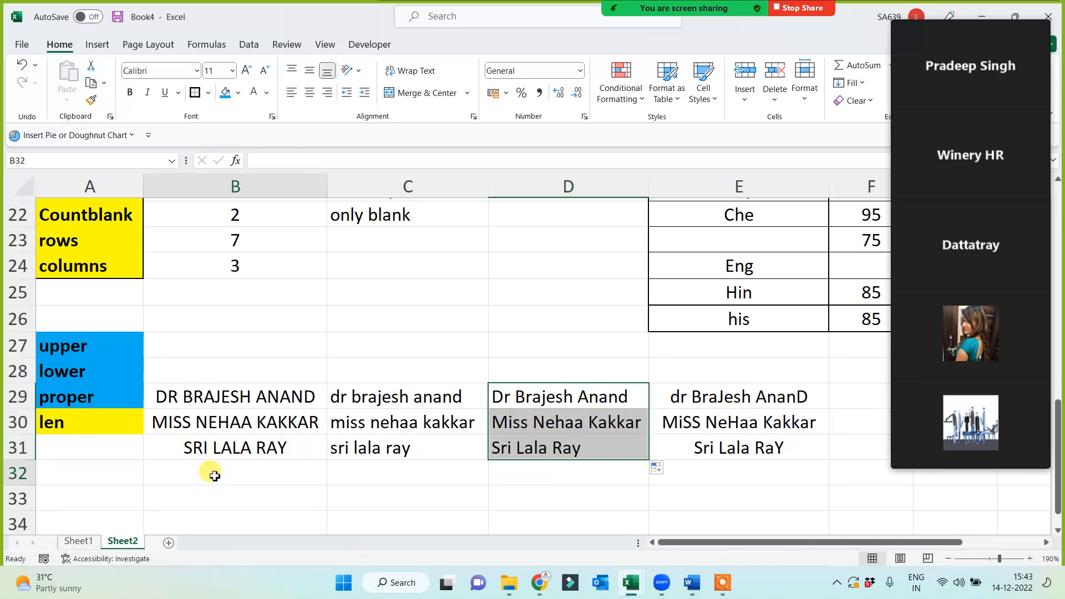
drag(68, 345, 72, 397)
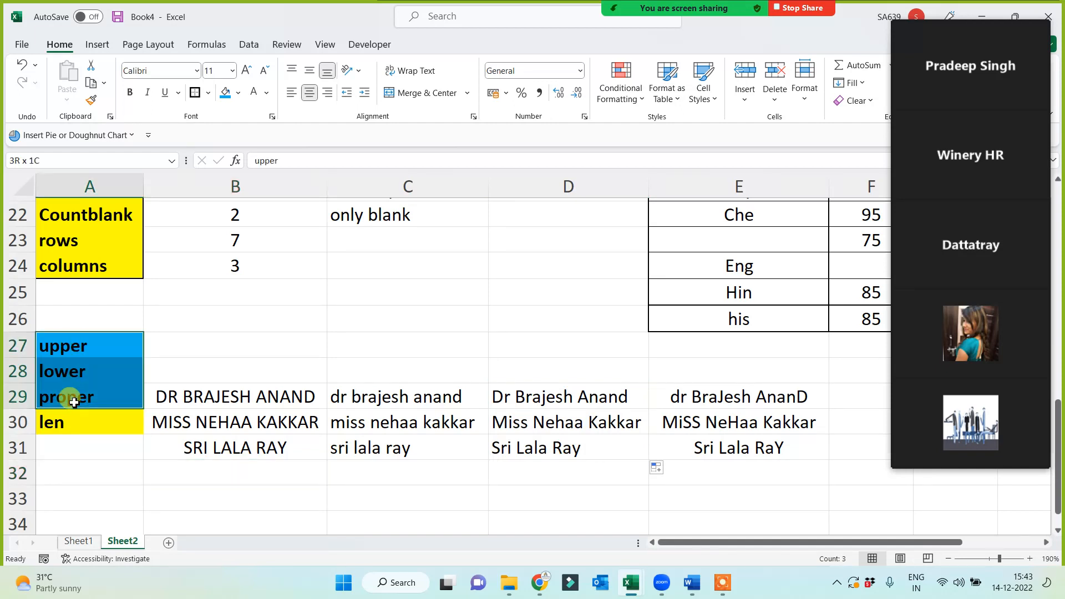
Move the len label down to cell A32.
click(93, 473)
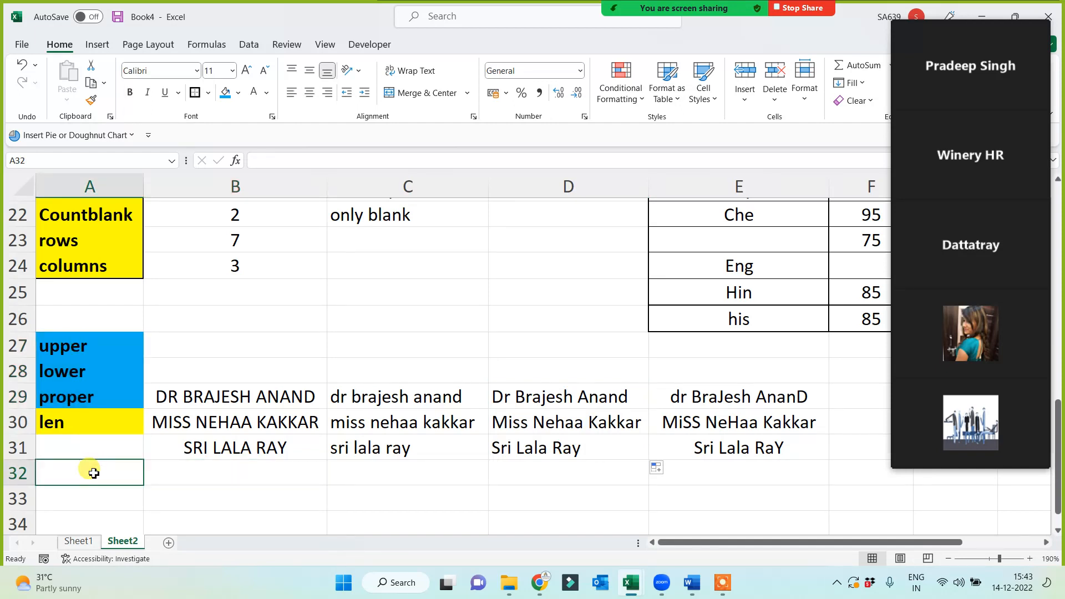
click(49, 427)
drag(89, 434, 92, 483)
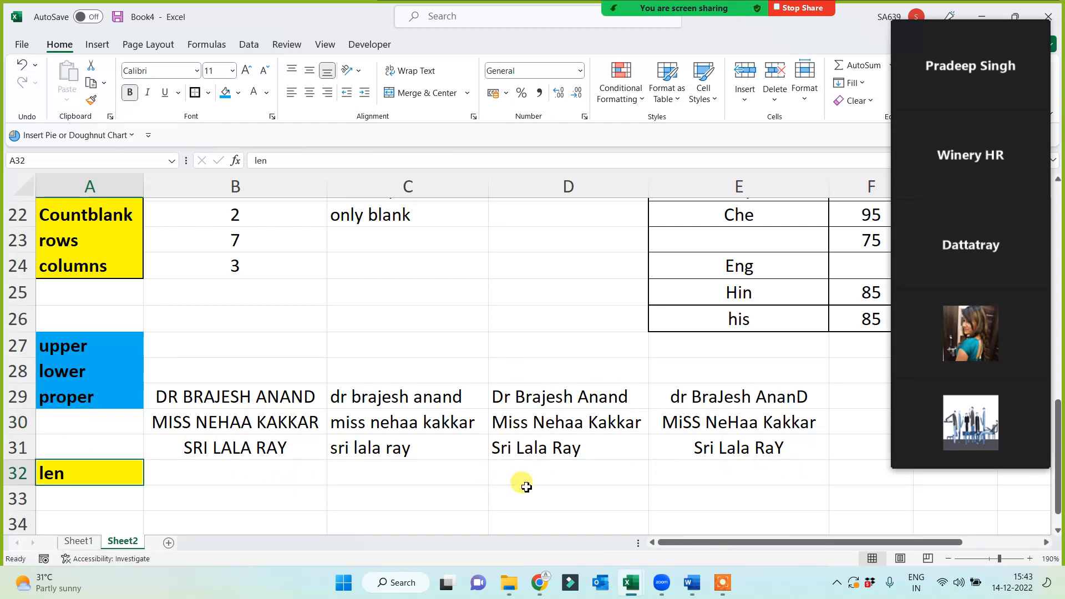
click(251, 482)
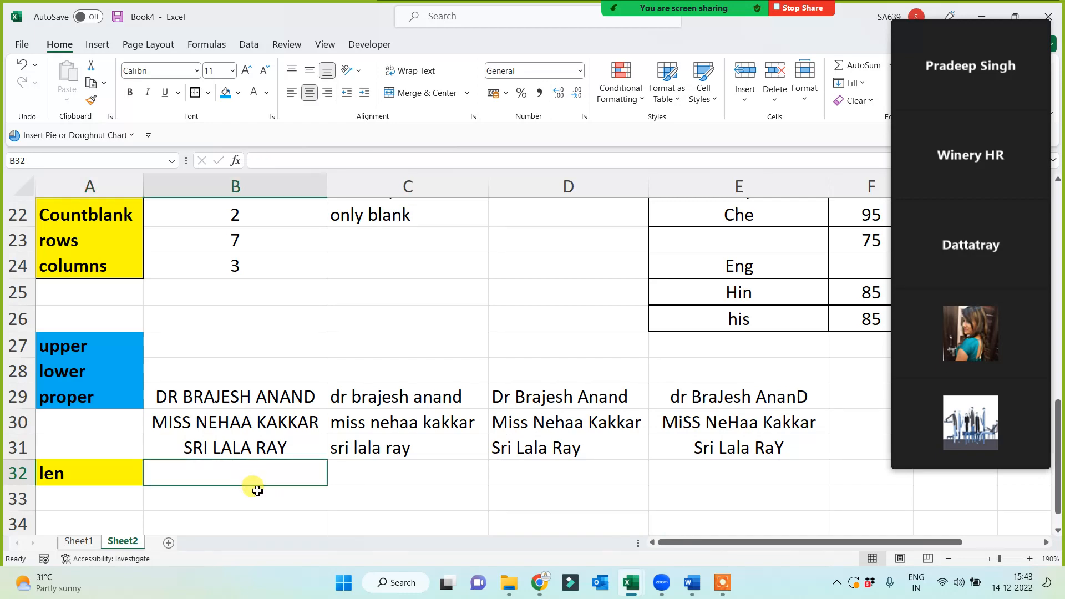
drag(788, 543, 851, 542)
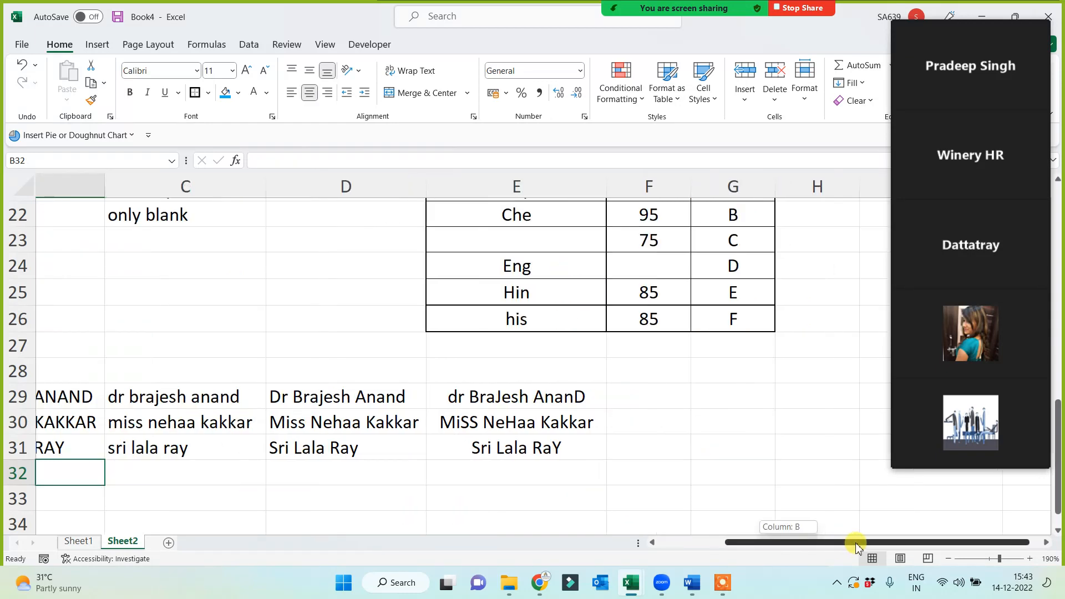
click(520, 395)
Enter =LEN(E29) in F29 and fill down to F31, giving 16, 17 and 12.
click(643, 395)
text(=)
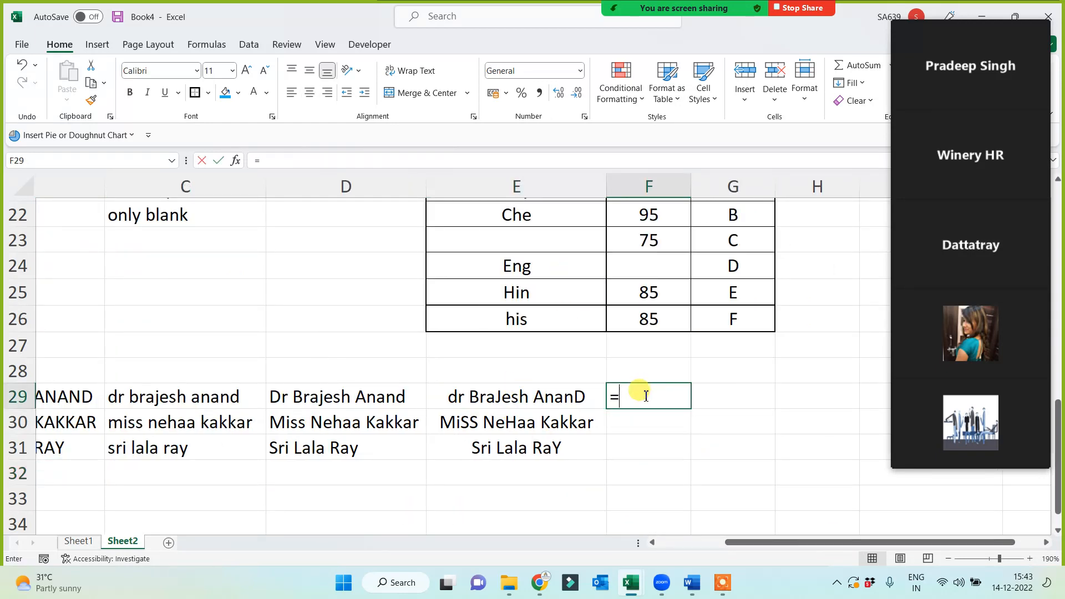
text(llen)
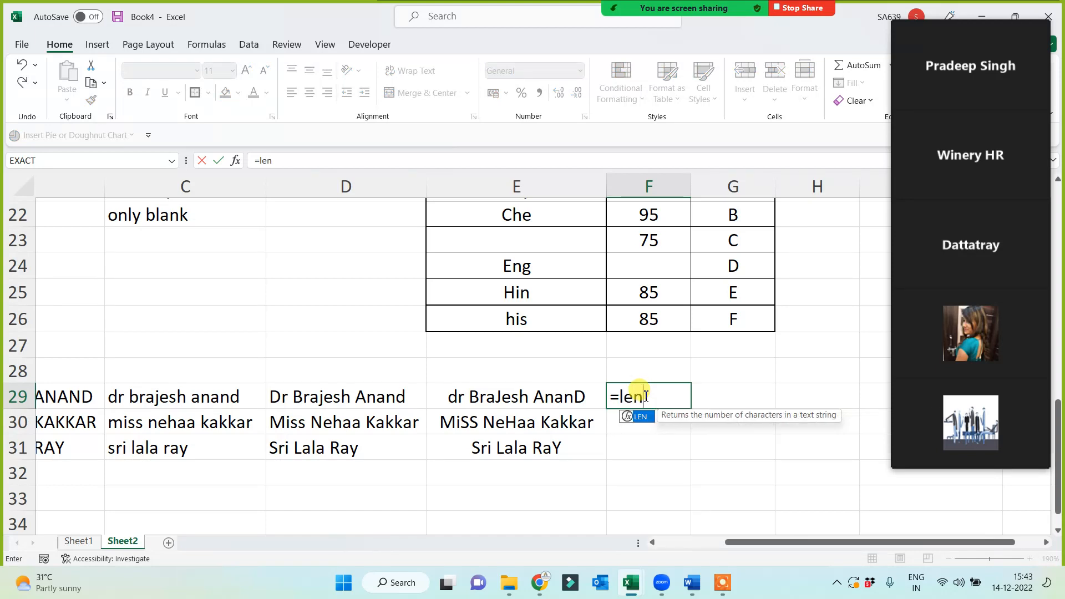
text(()
click(554, 404)
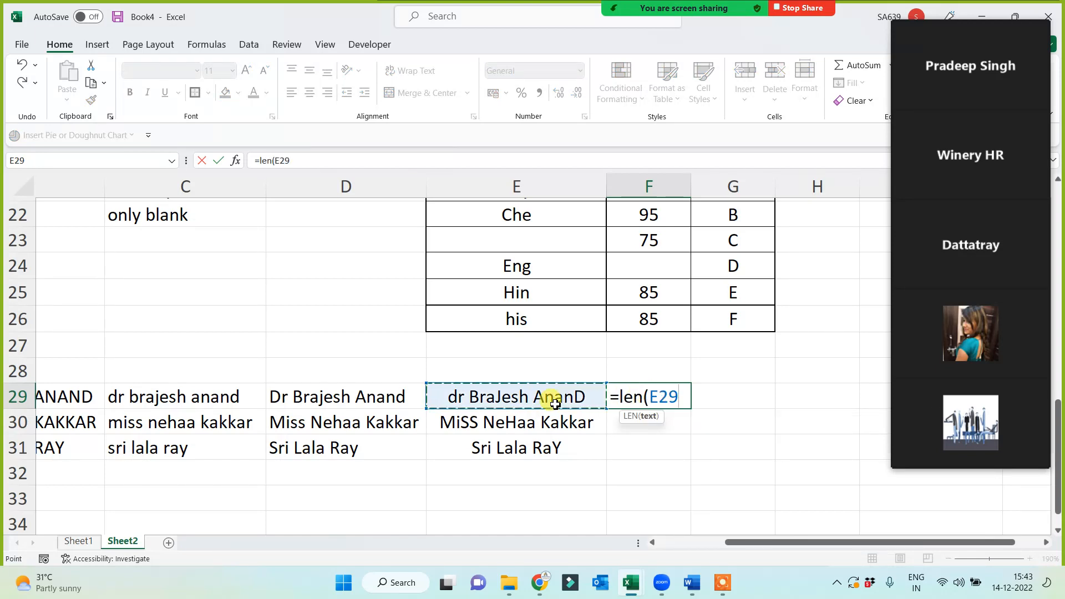
key(Return)
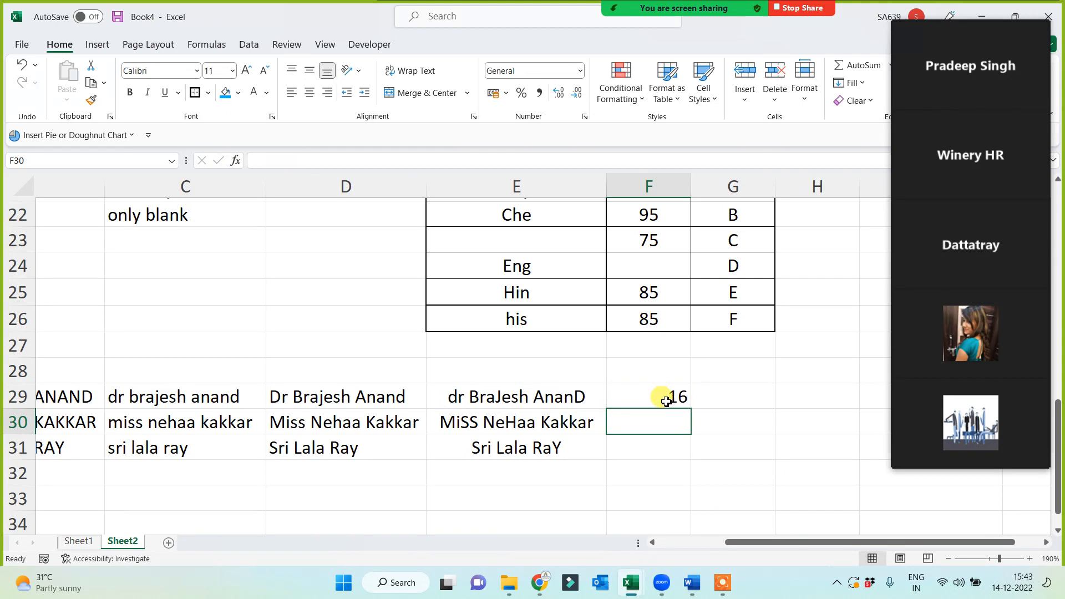
click(669, 396)
drag(690, 409, 668, 452)
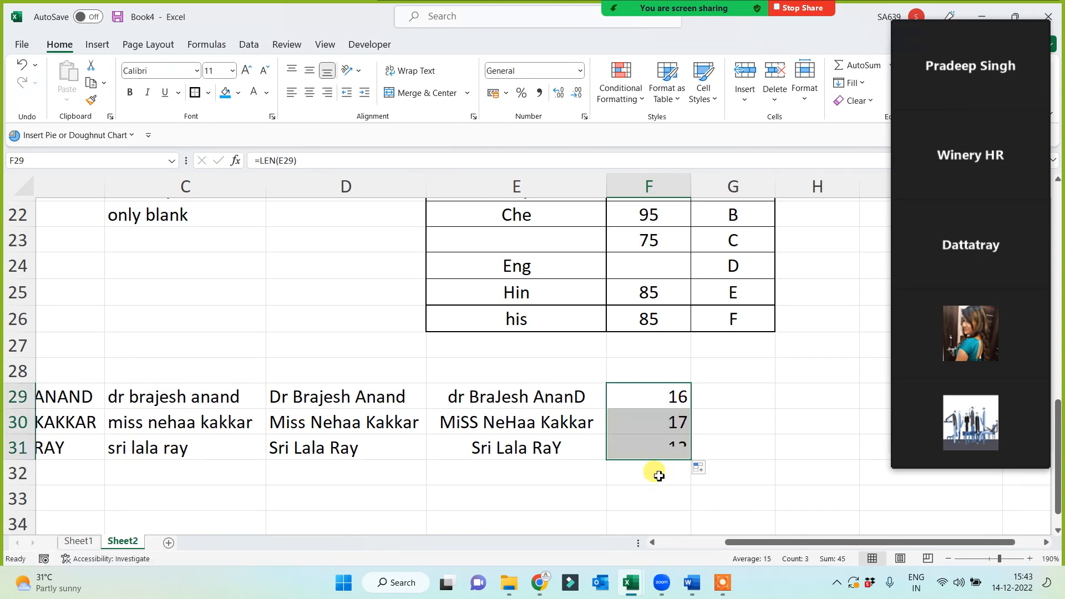
click(665, 452)
click(672, 423)
click(661, 401)
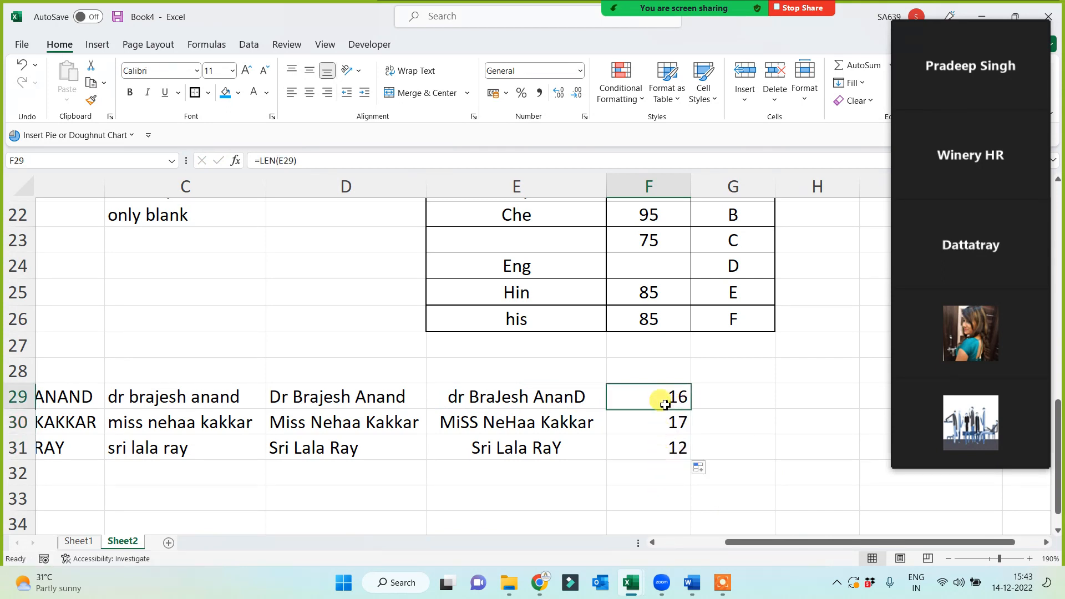
click(626, 473)
click(648, 448)
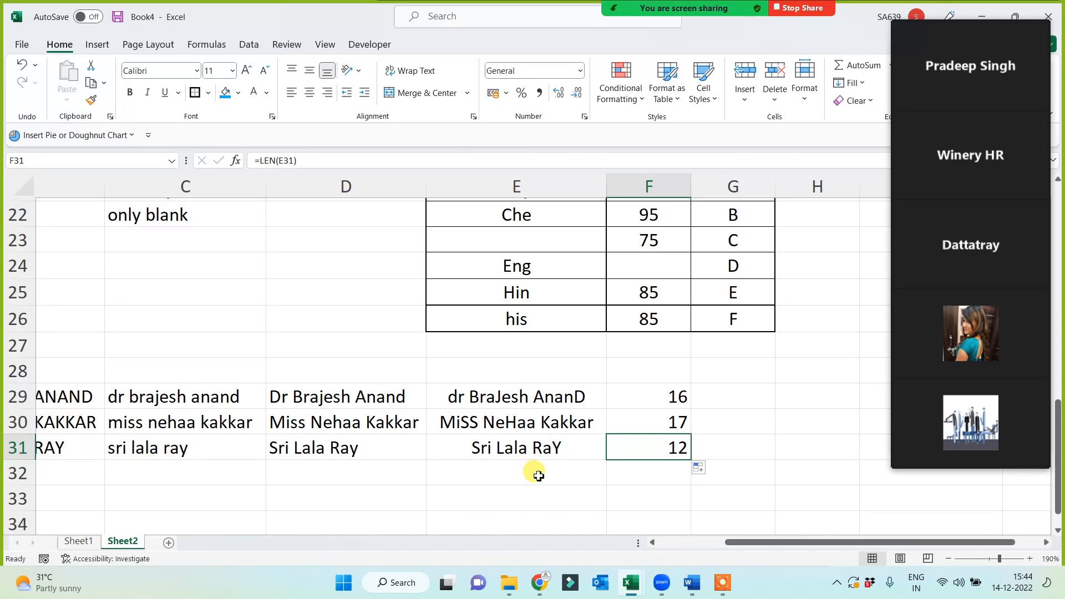
drag(748, 546, 605, 542)
Enter the note 'No char inc space or spe Char' in B32 beside len.
click(244, 480)
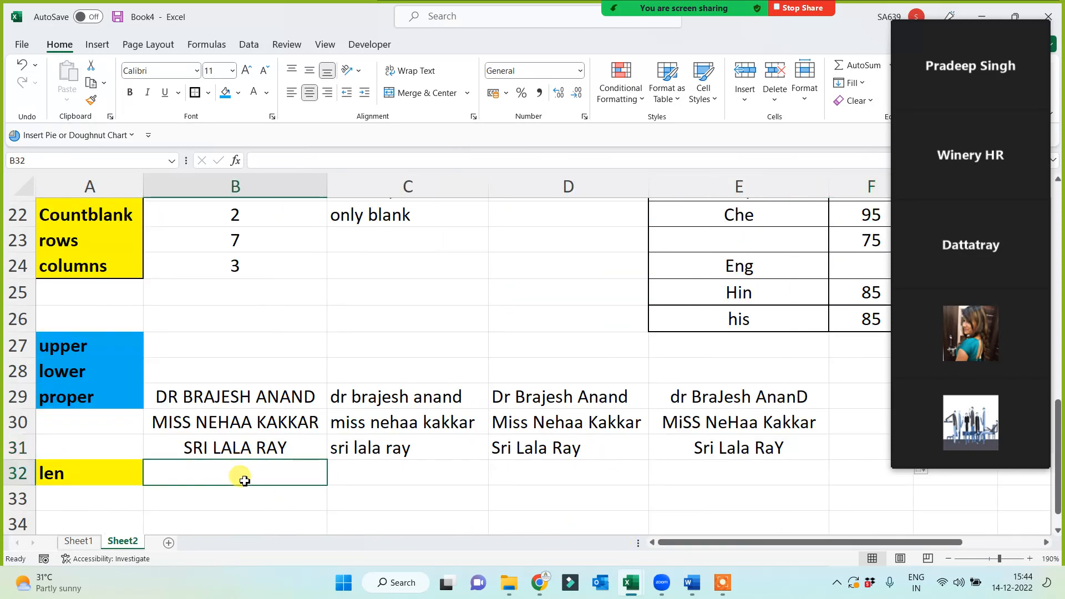
text(No)
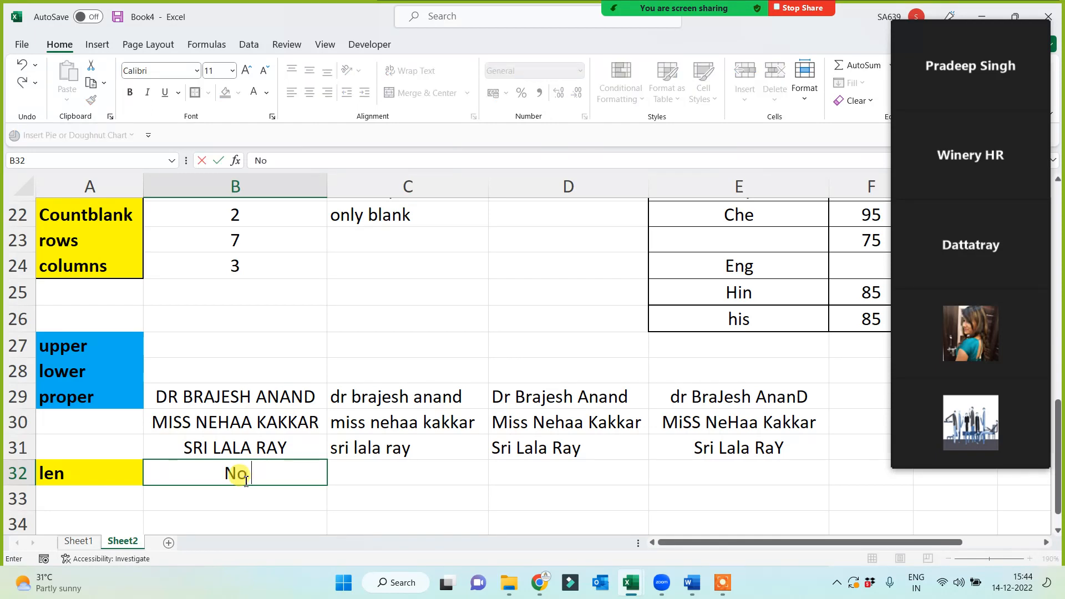
text( char )
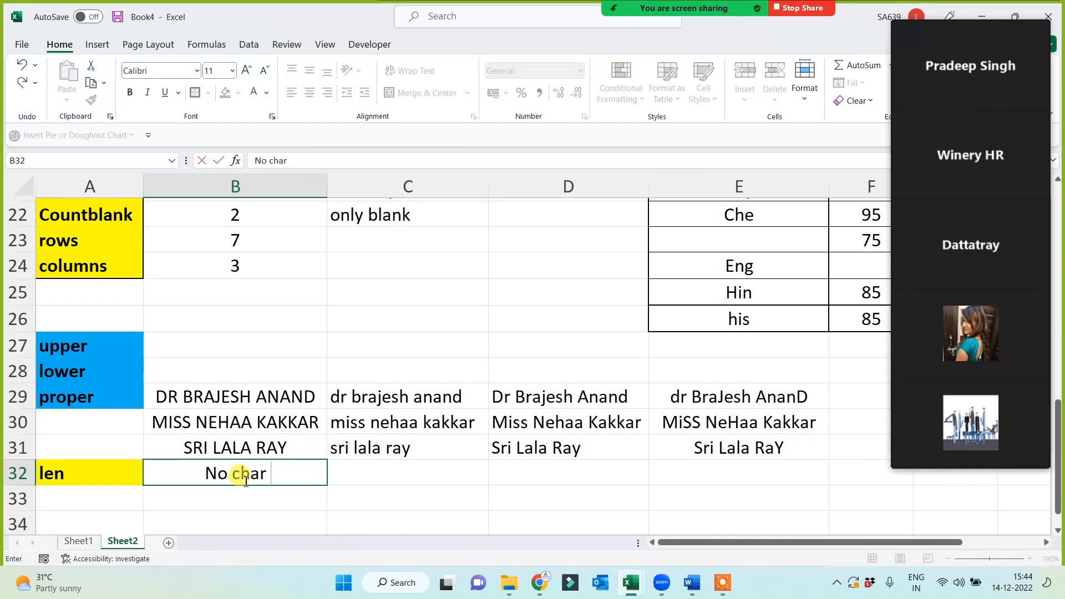
text(inc spac)
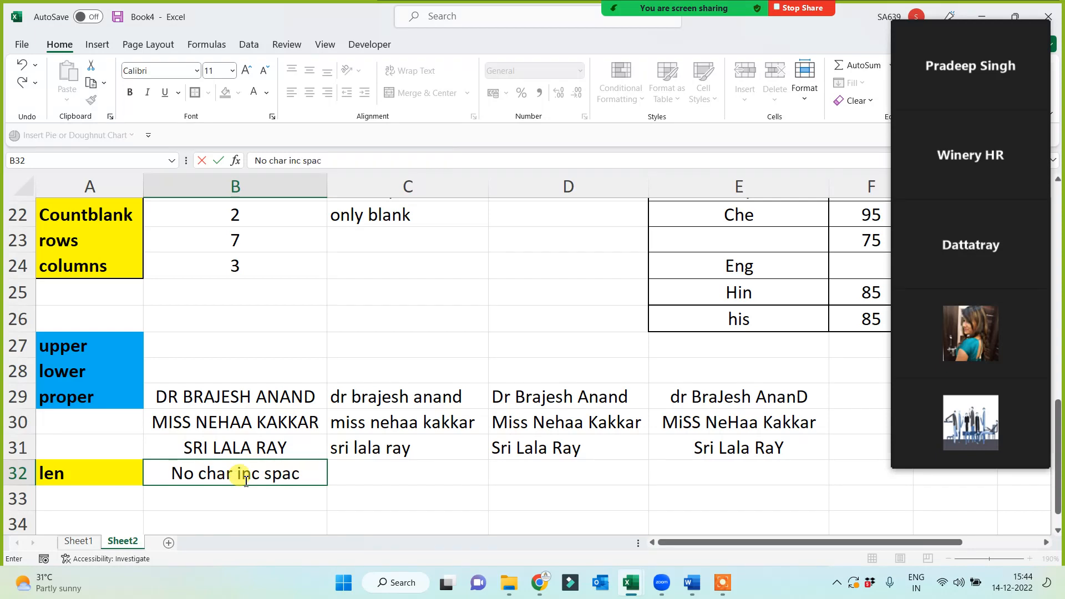
text(e or spe)
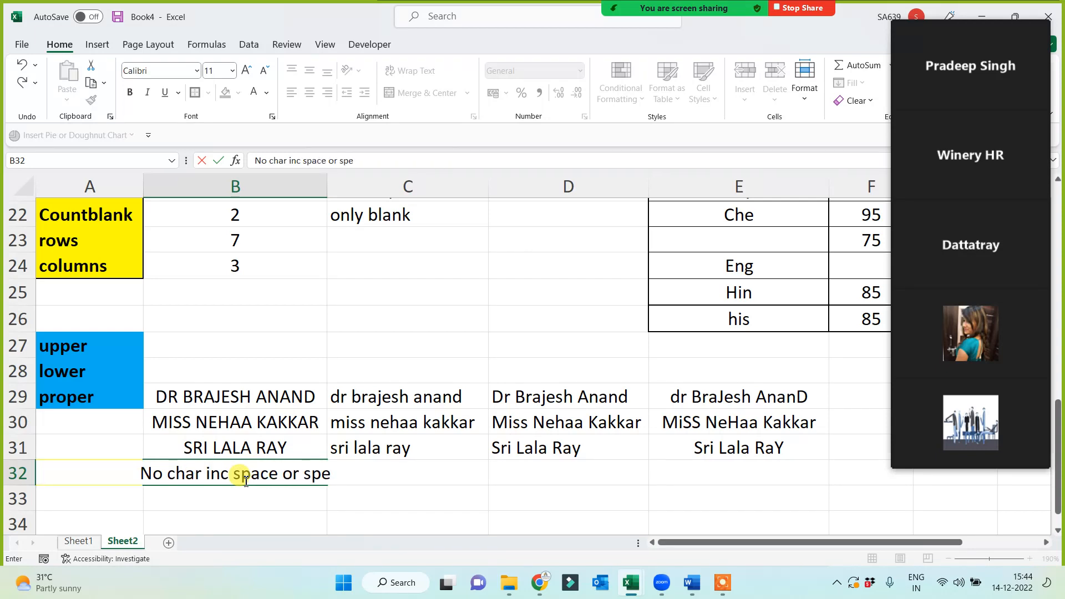
text( Char)
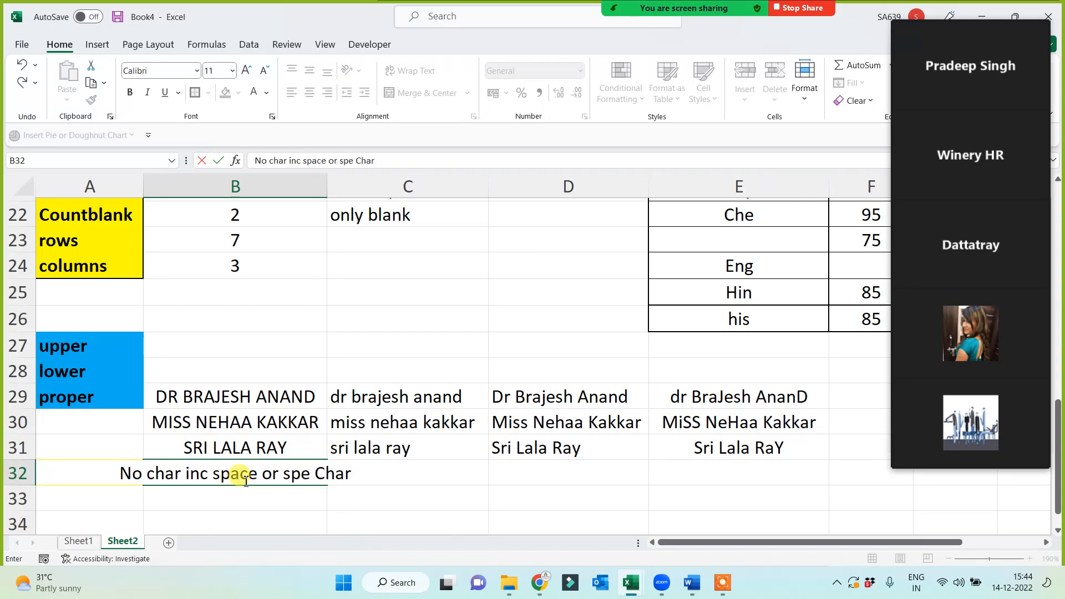
key(Return)
click(803, 450)
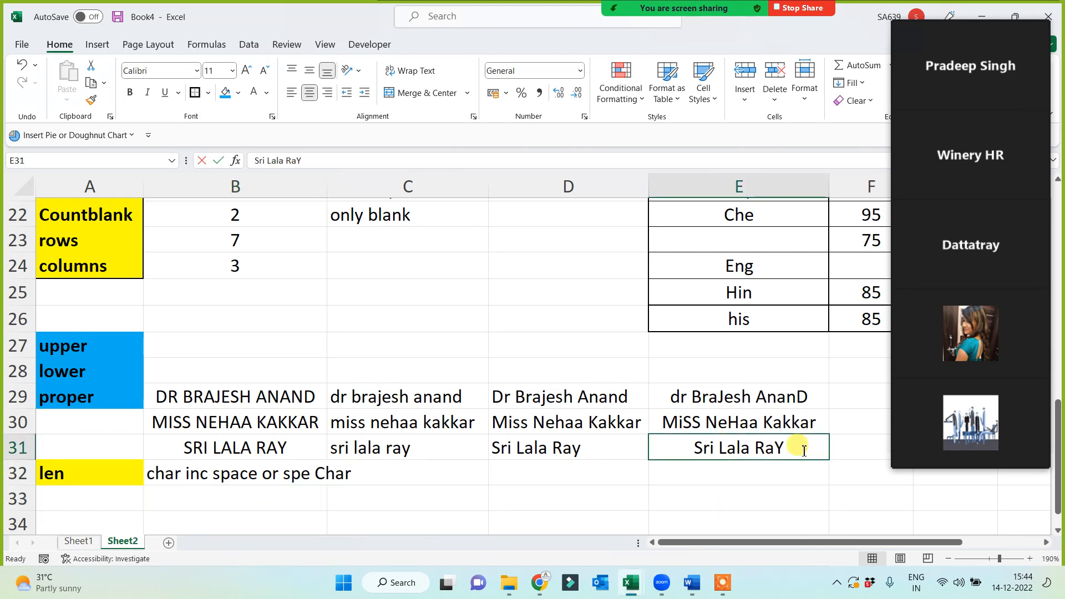
double_click(804, 451)
text(@)
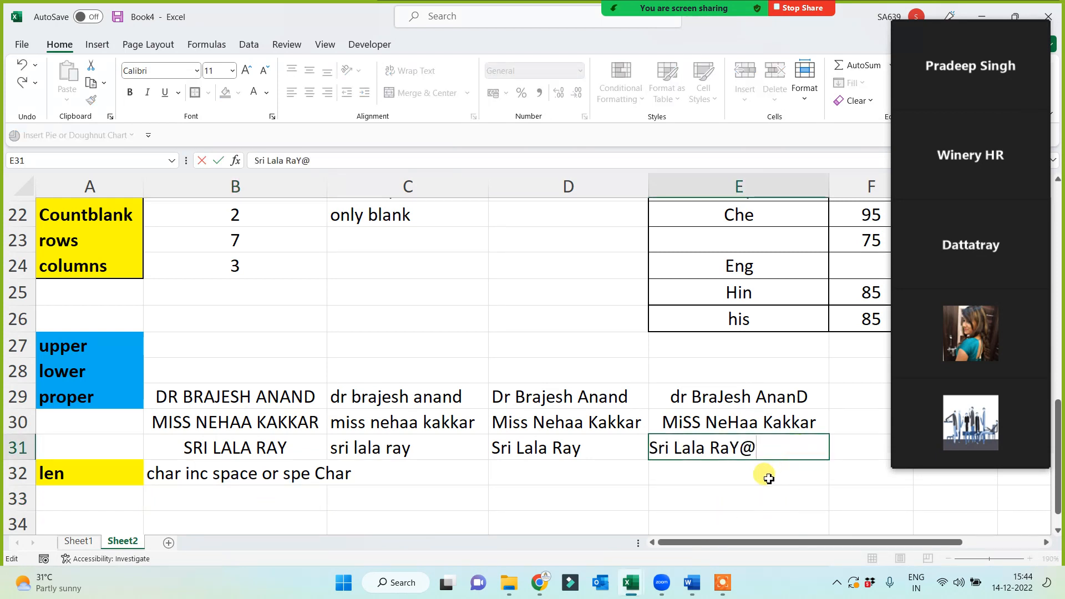
text(12)
key(Return)
key(Right)
key(Right)
key(Right)
key(Right)
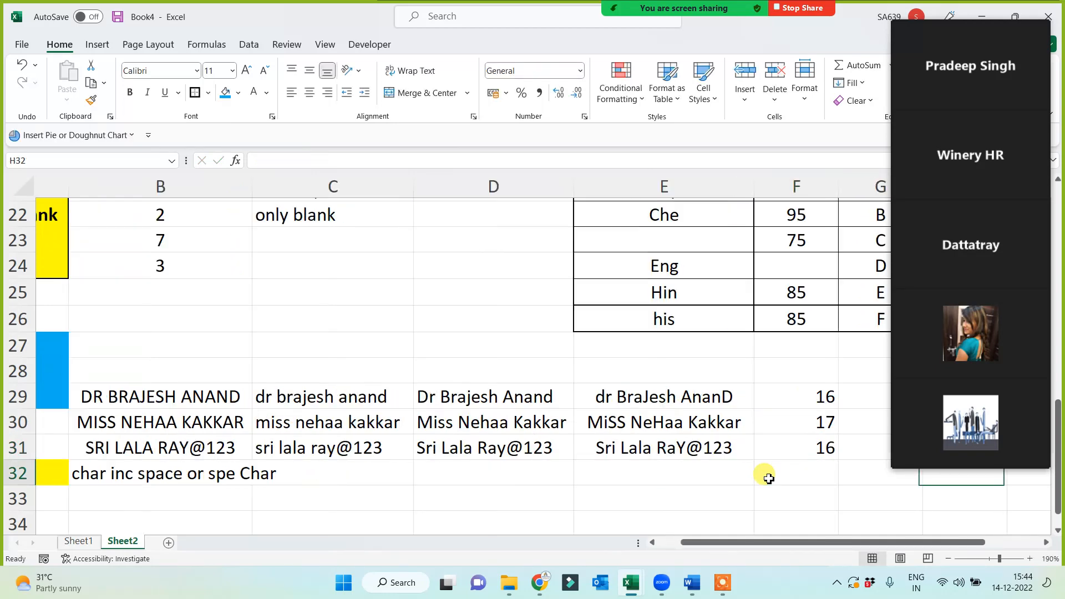
key(Left)
key(Left)
key(Left)
key(Up)
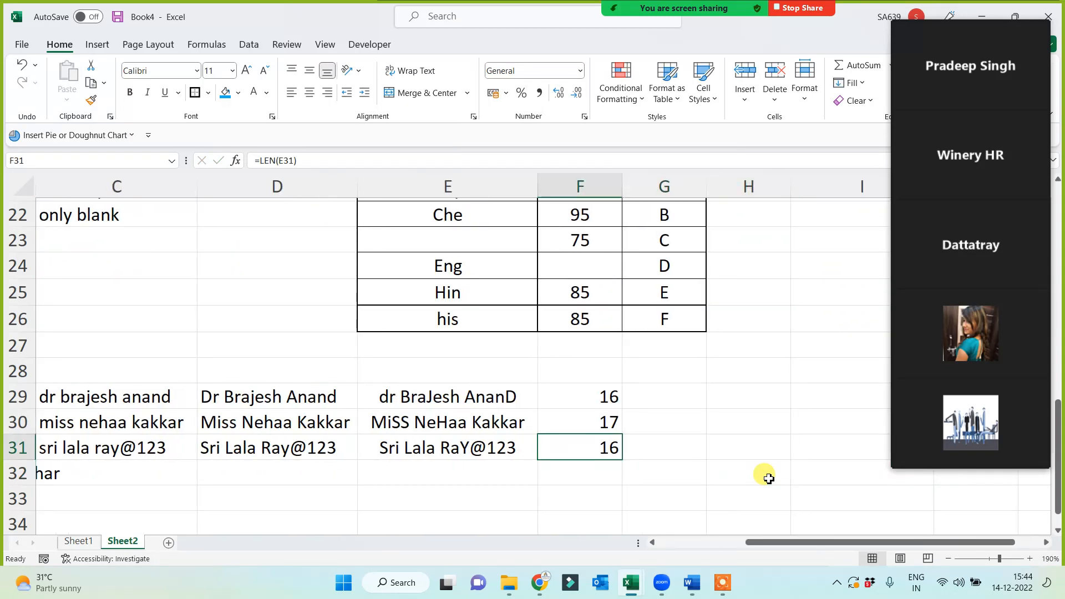
key(Left)
key(Left)
key(Left)
key(Left)
key(Left)
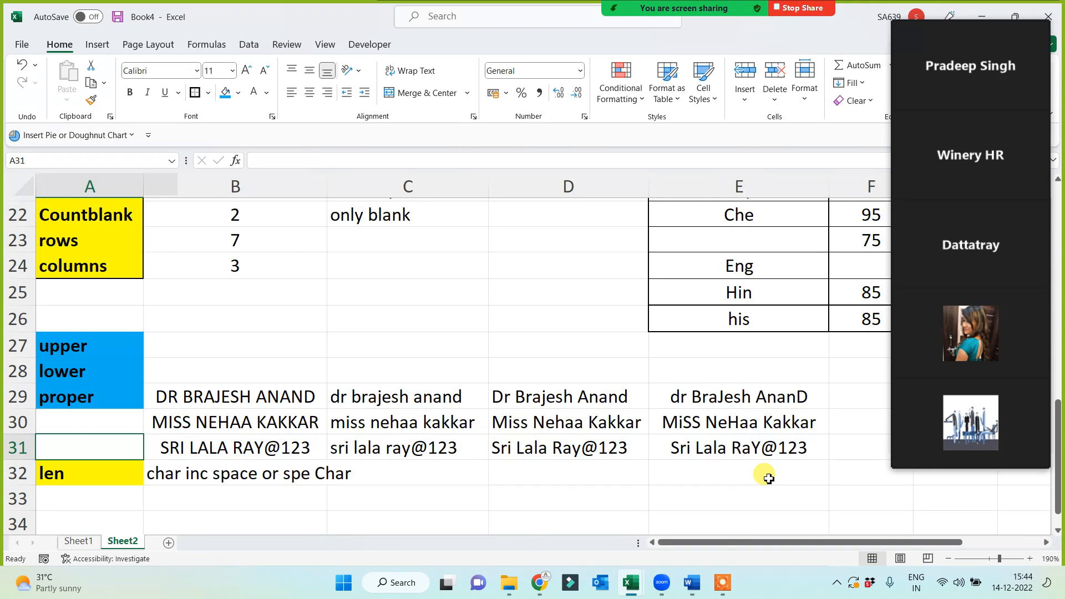
drag(78, 317, 70, 464)
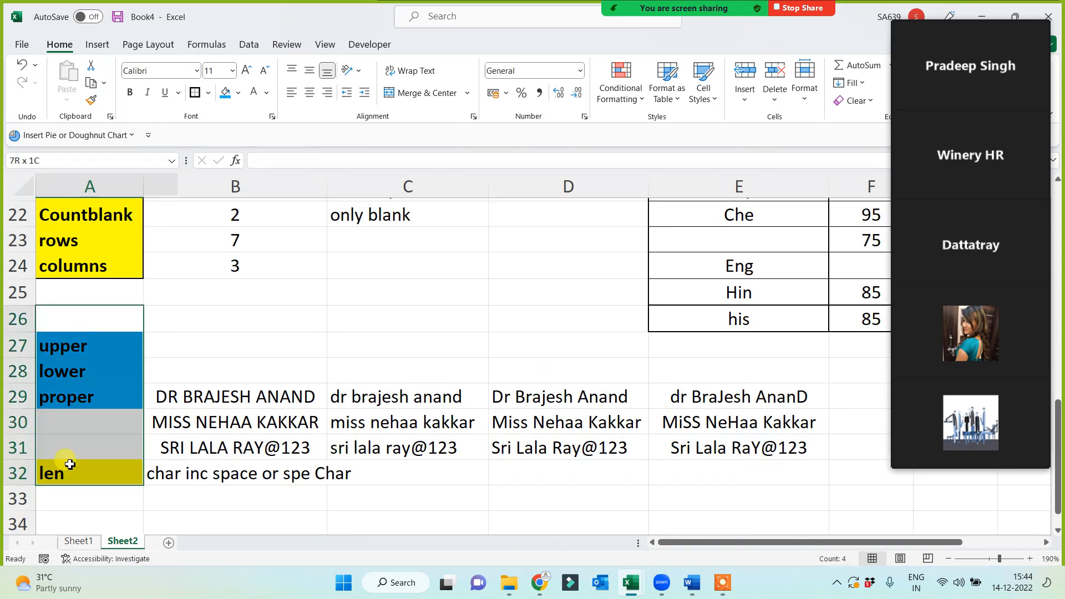
mouse_move(961, 422)
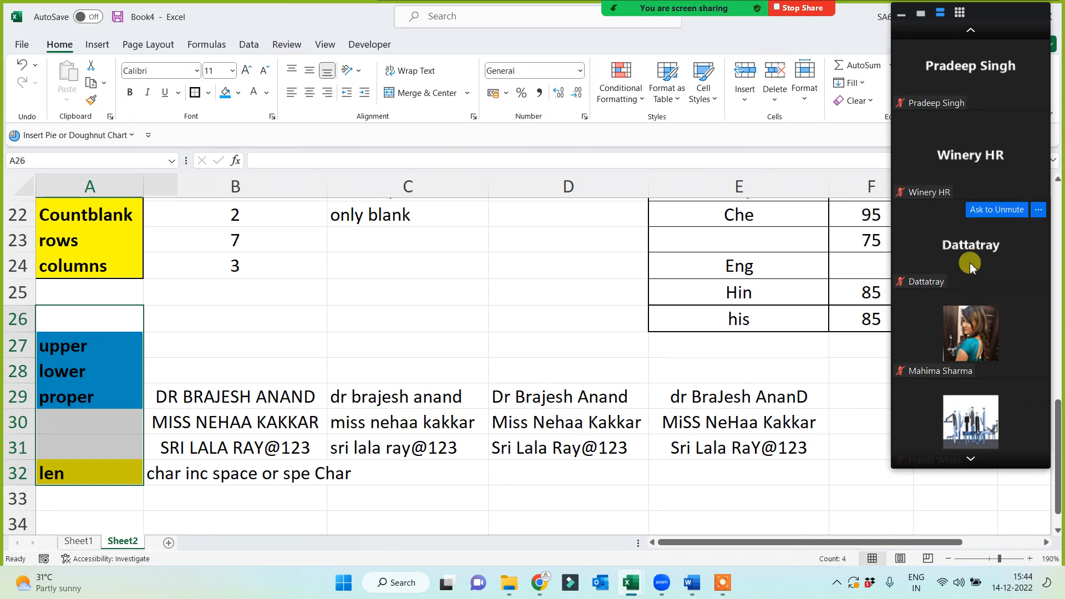
drag(115, 316, 83, 474)
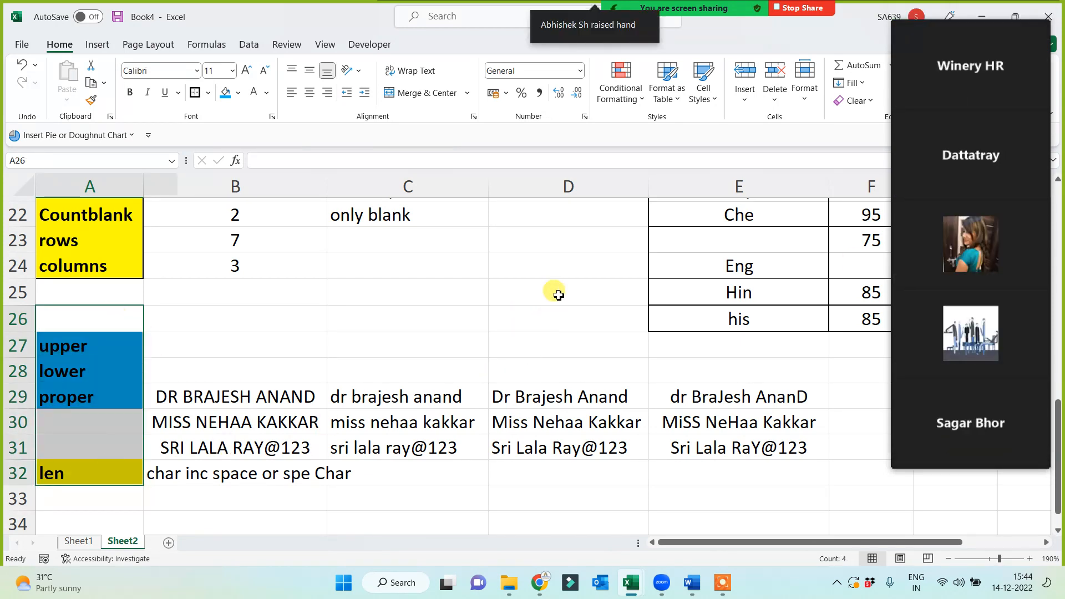
click(571, 267)
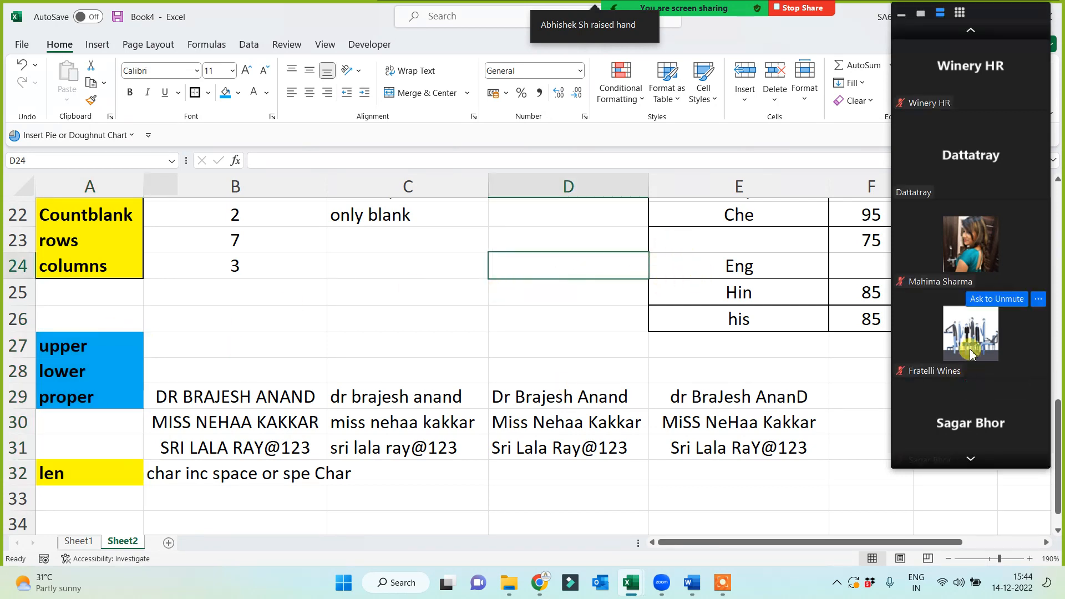
drag(90, 317, 71, 502)
click(303, 352)
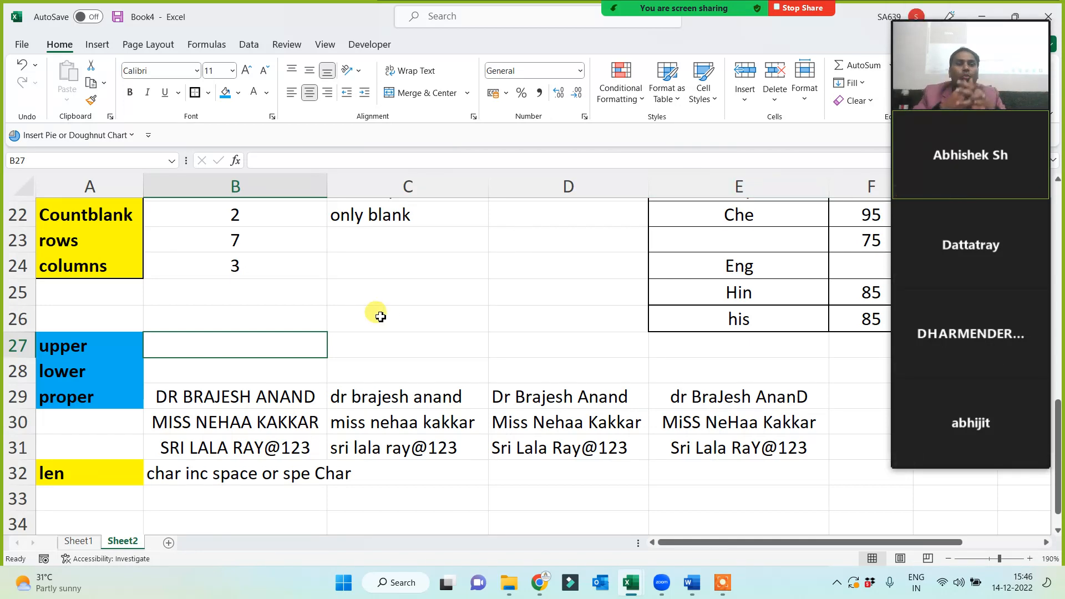
click(394, 301)
text(a-z)
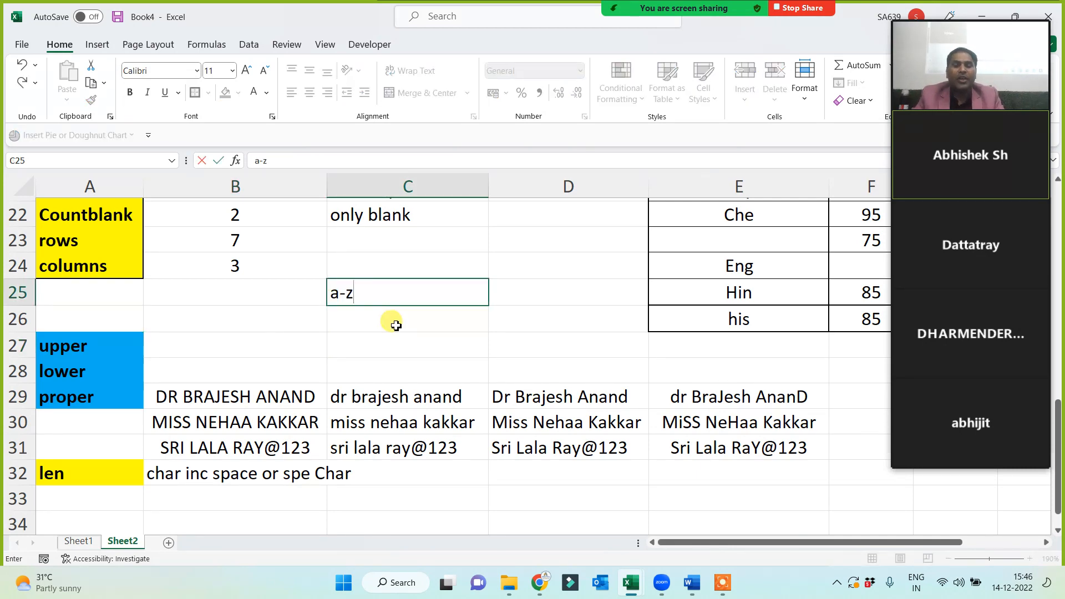
key(Return)
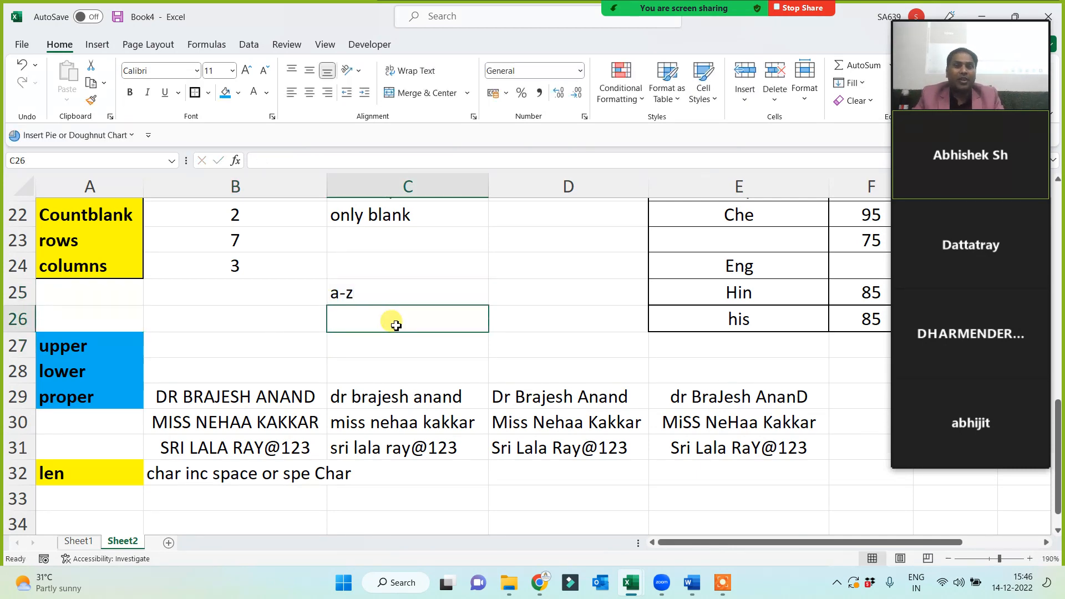
text(CAT)
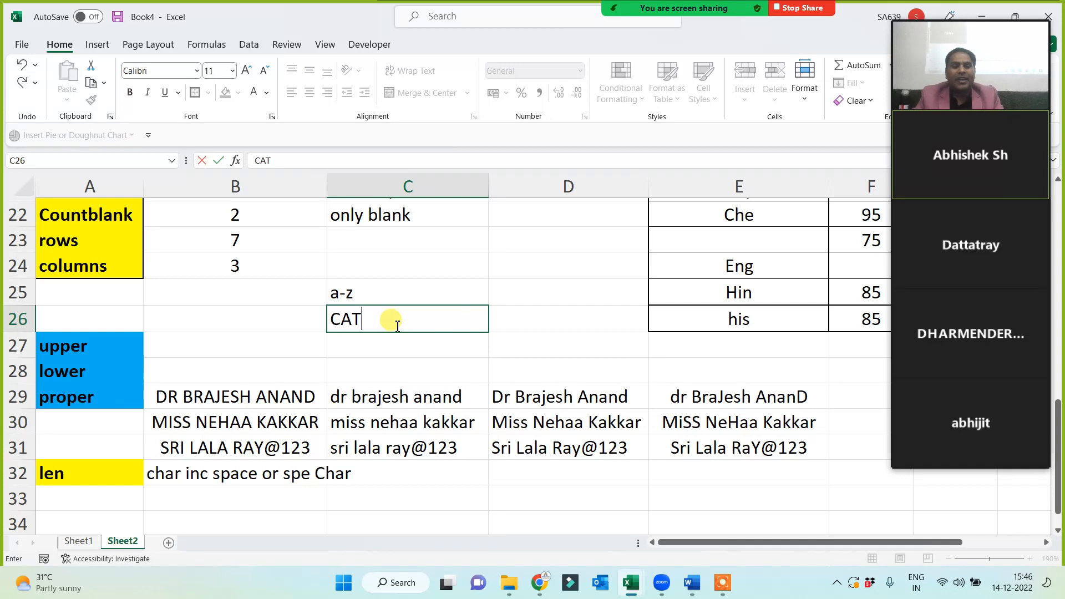
text( -wor)
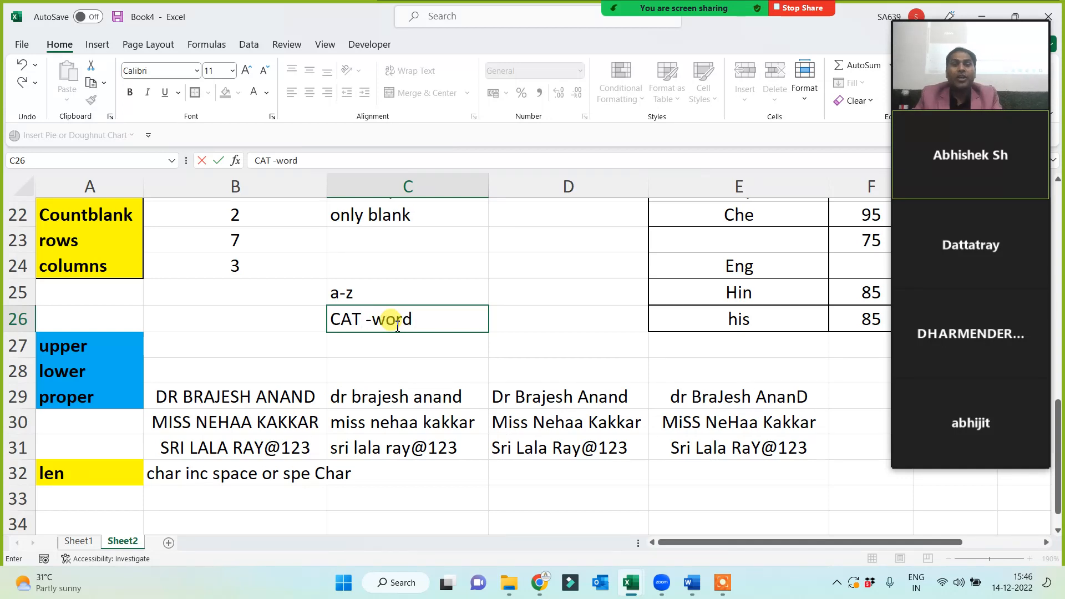
text(d)
key(Return)
click(396, 325)
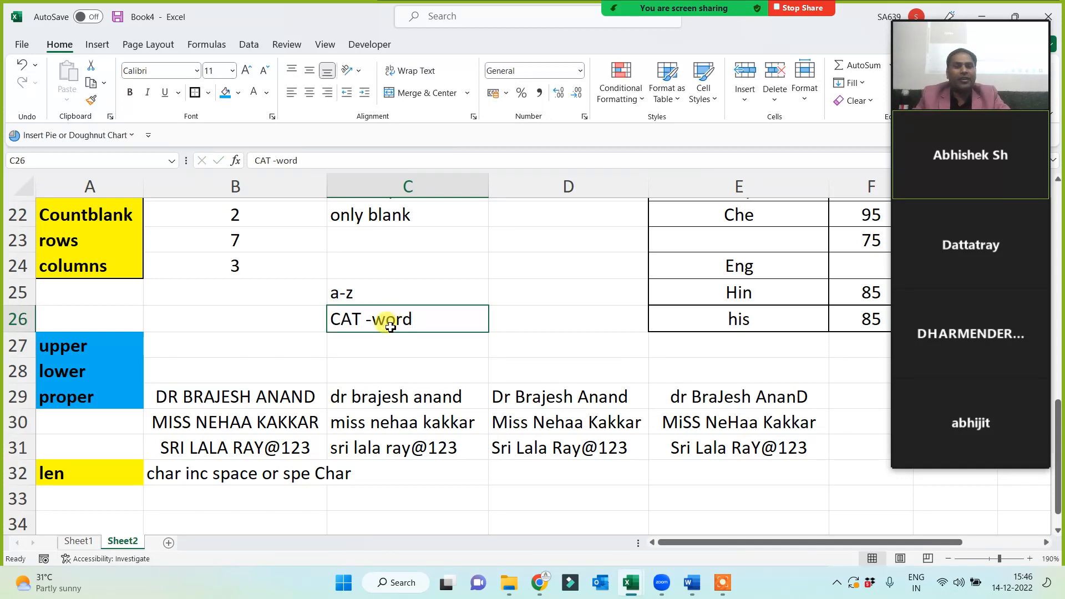
scroll(122, 194, up, 1)
click(115, 185)
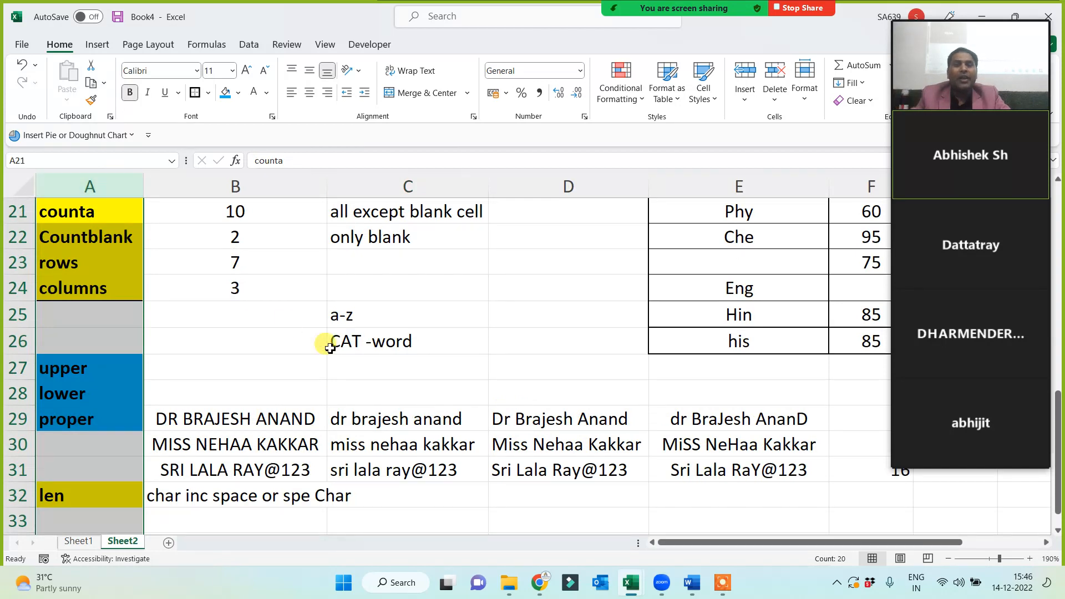
click(350, 345)
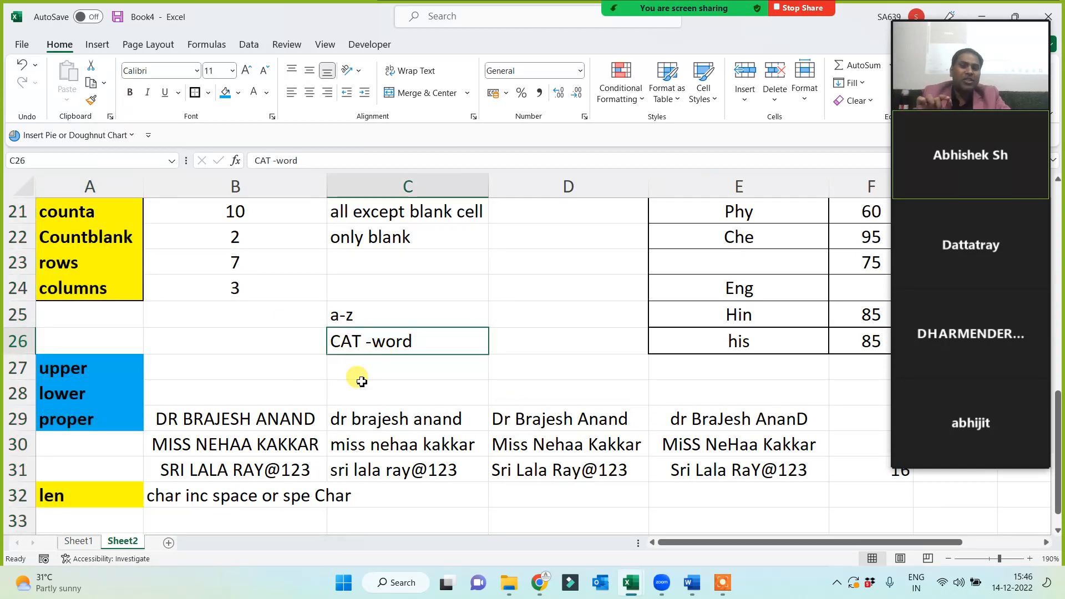
Delete the a-z and CAT -word notes from C25:C26.
drag(374, 316, 373, 336)
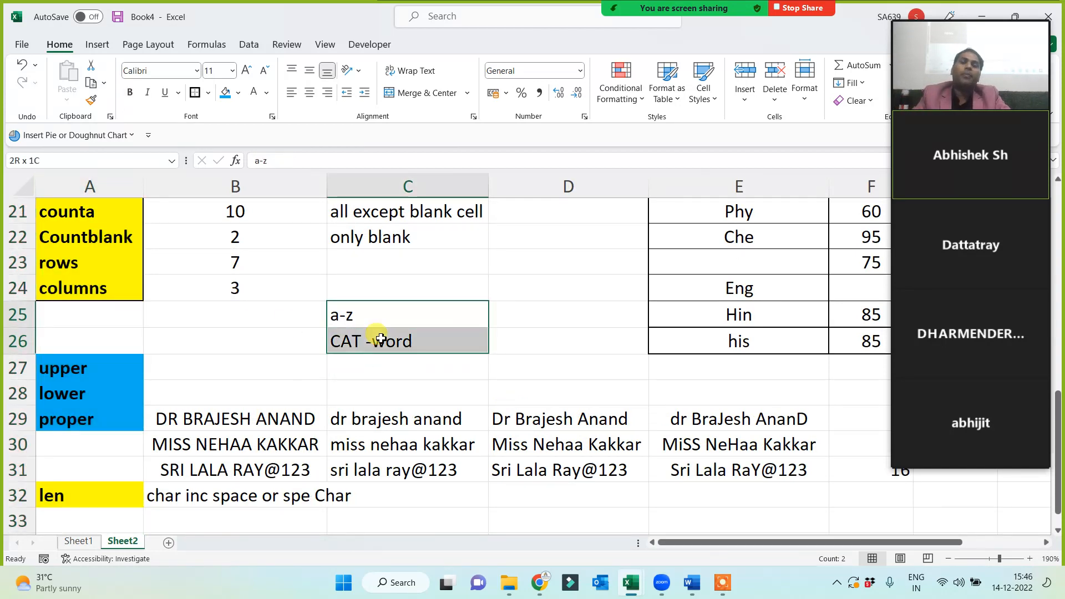
key(Delete)
click(357, 361)
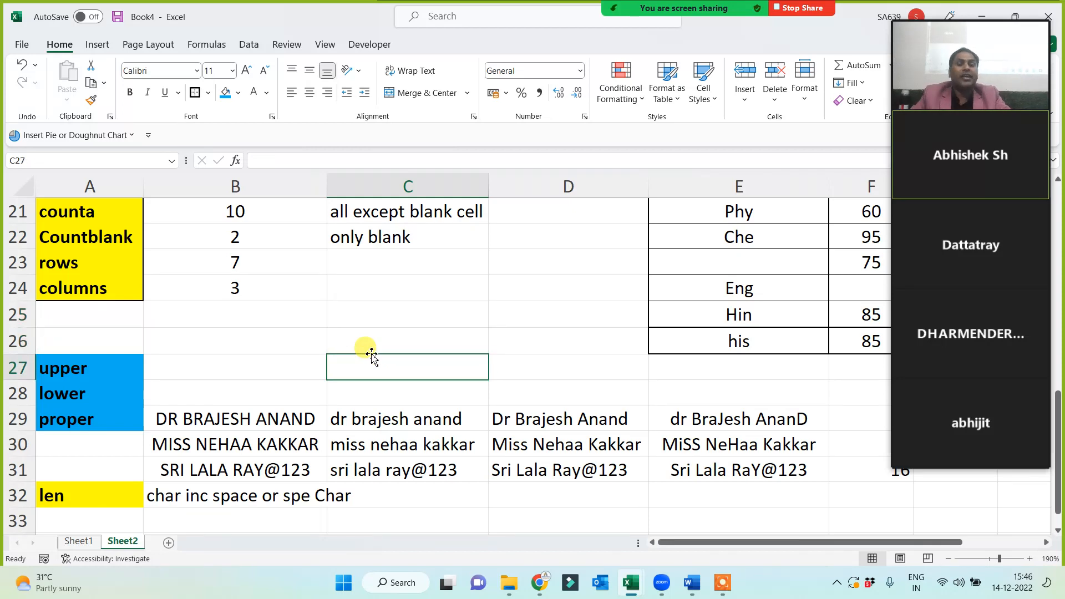
click(368, 348)
click(365, 368)
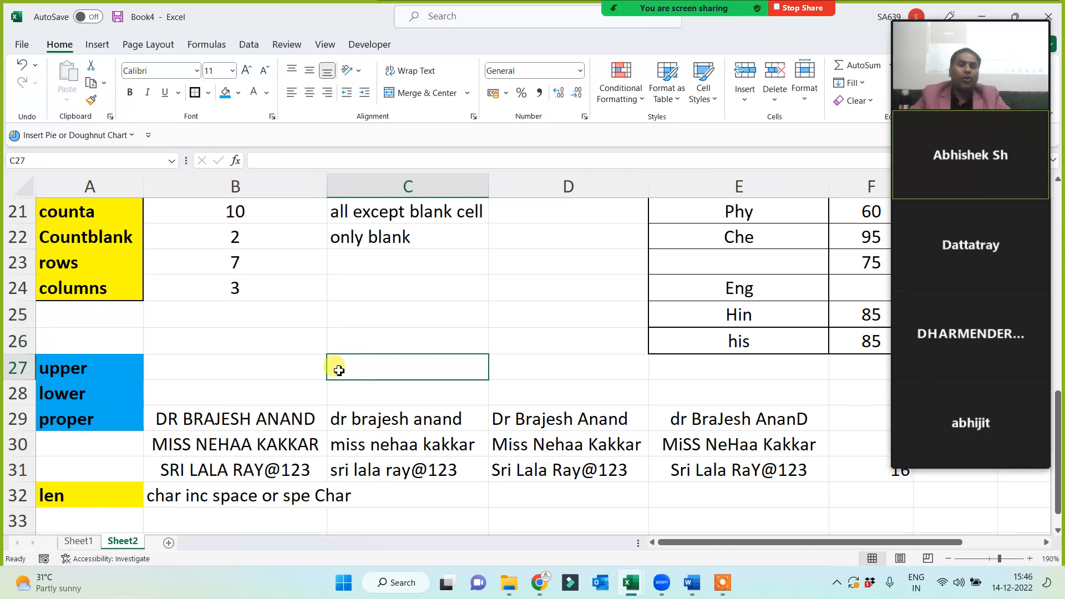
Review the upper, lower, proper labels and column A after the cleanup.
drag(107, 363, 92, 412)
click(343, 349)
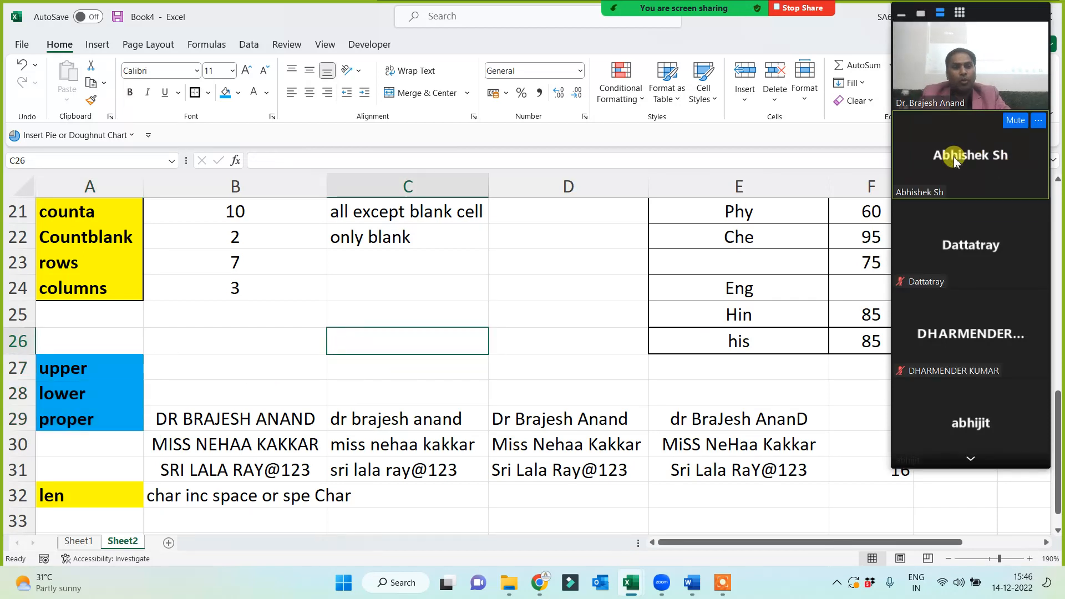
scroll(89, 411, down, 2)
click(84, 395)
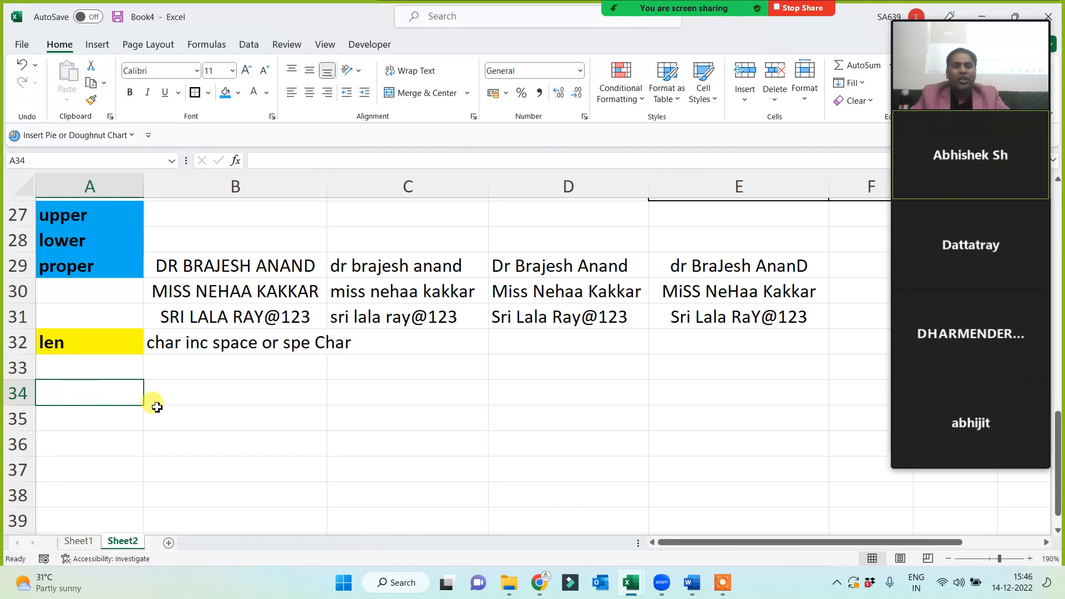
click(89, 187)
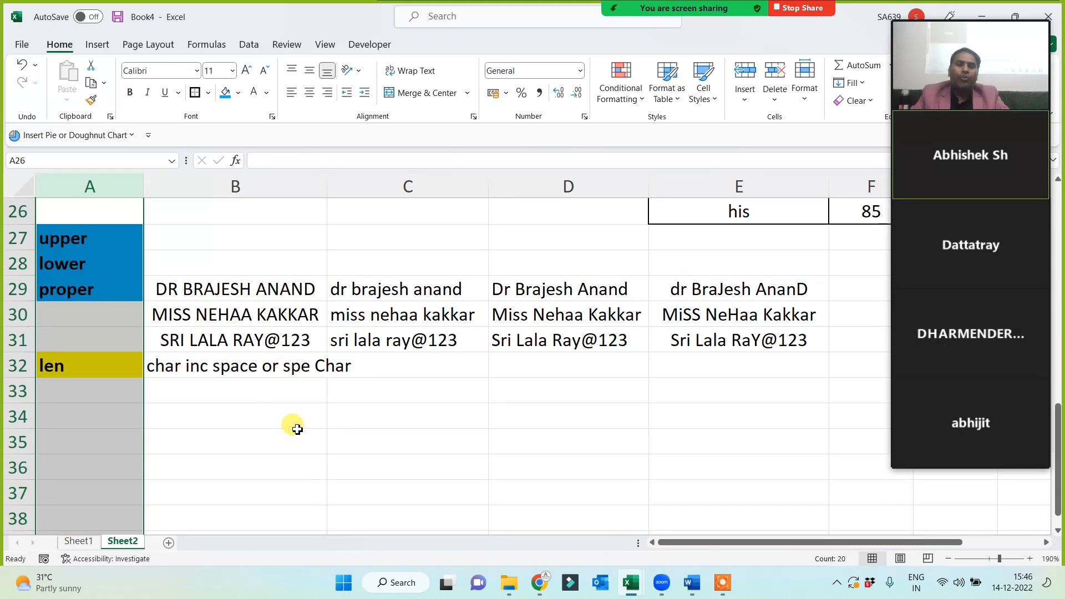
click(673, 485)
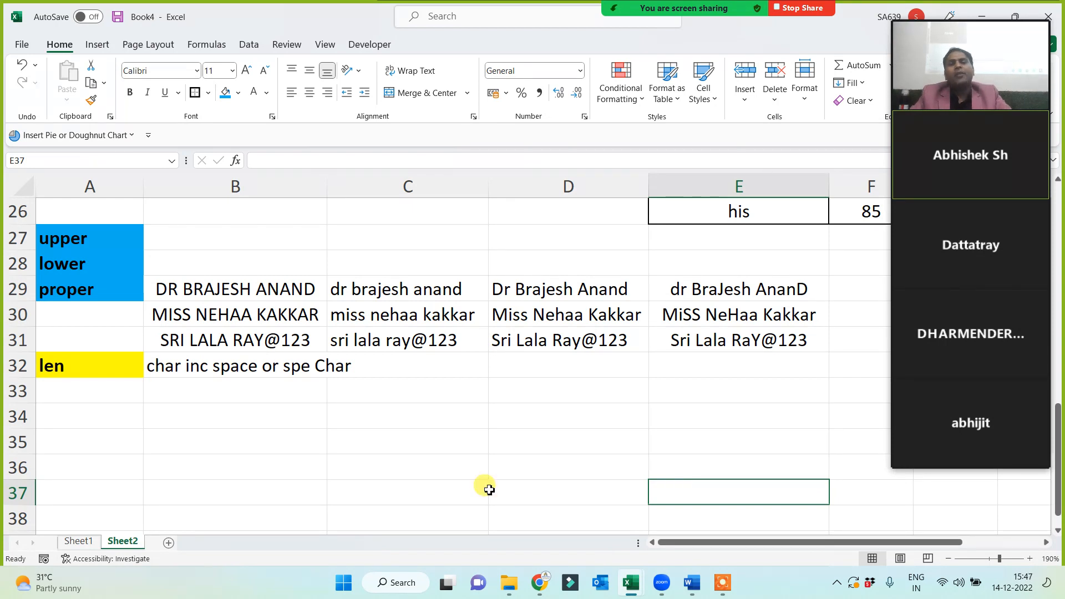
Label cell A35 'Randbetween' and widen column A to fit it.
click(115, 444)
scroll(114, 444, down, 1)
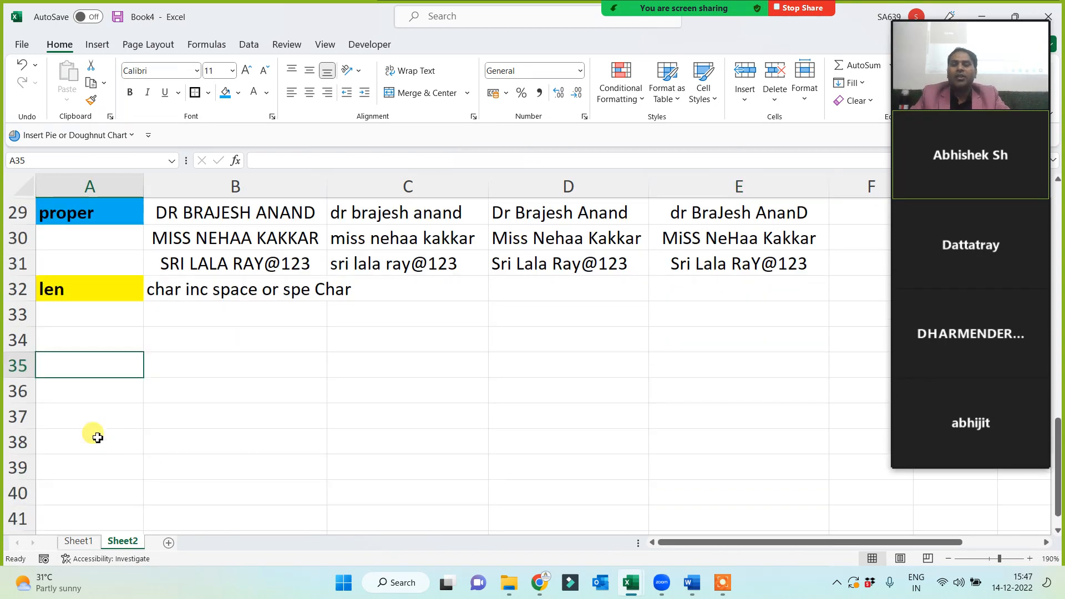
text(Rand)
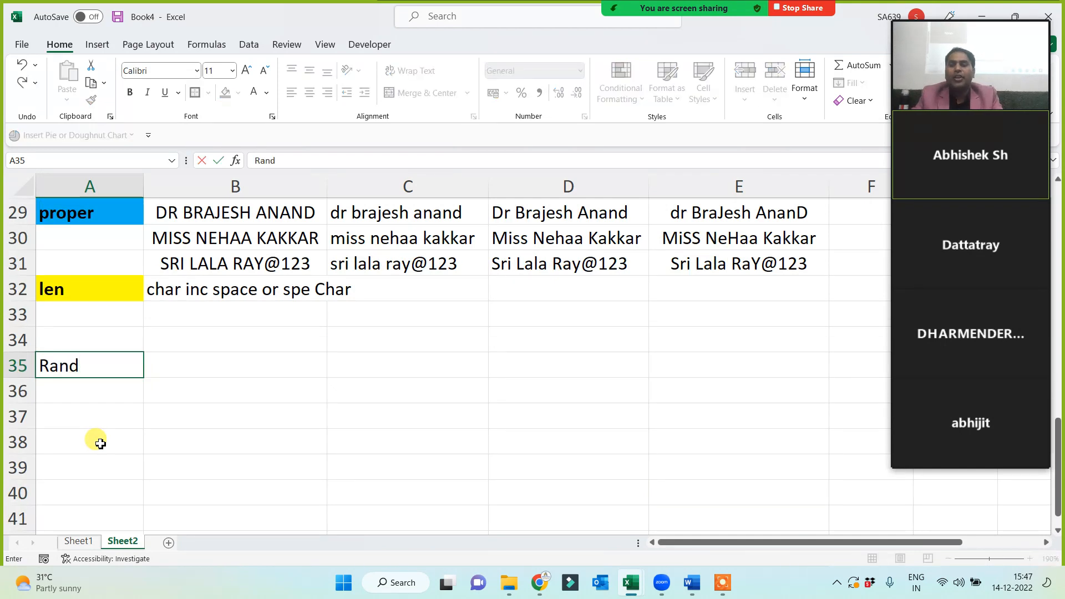
text(between)
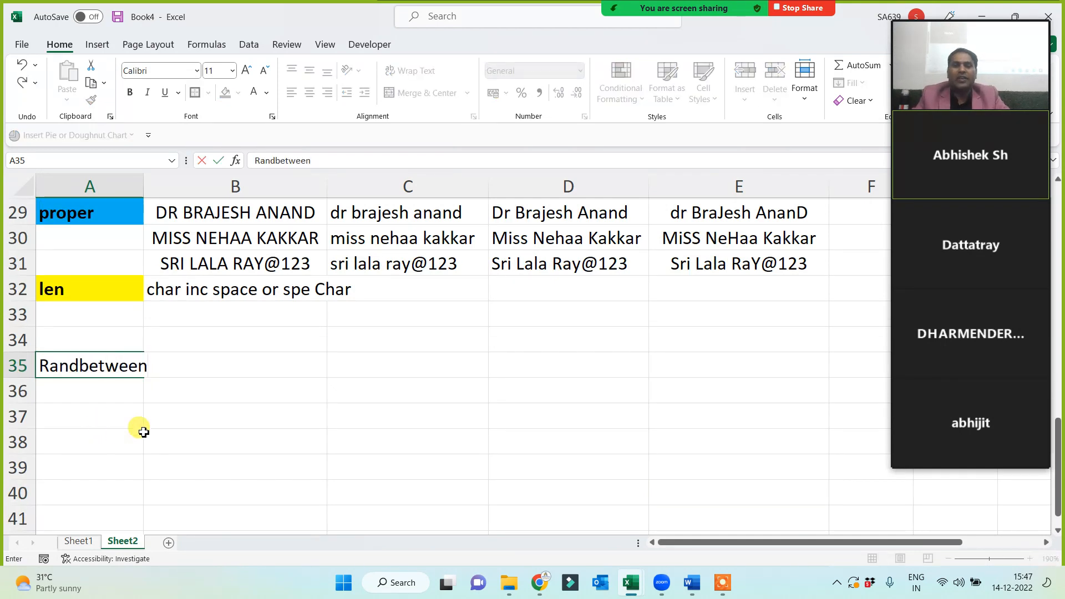
click(138, 438)
drag(144, 186, 159, 188)
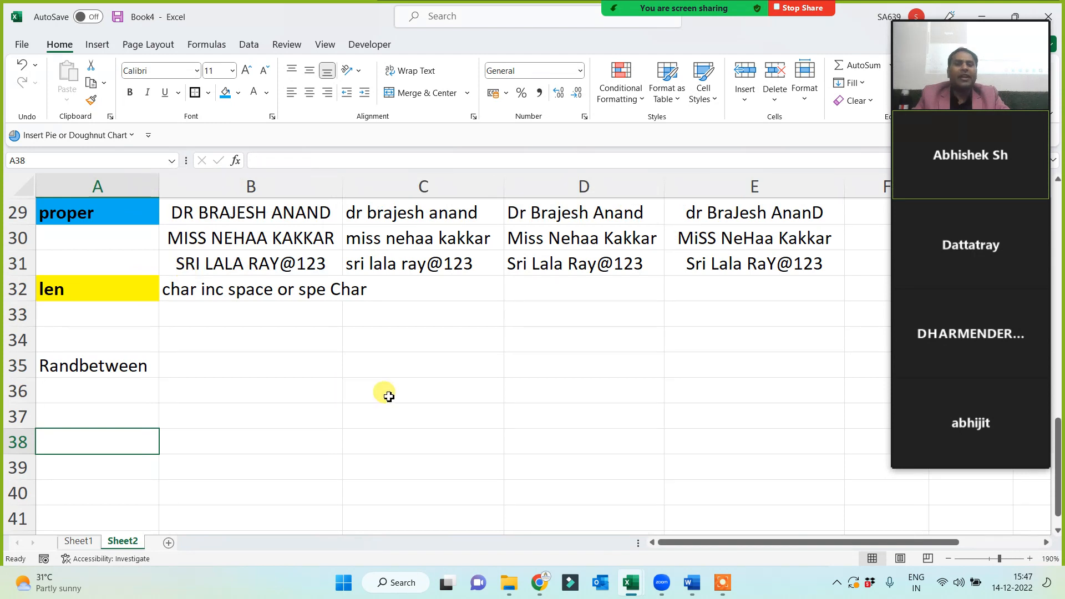
Enter =RANDBETWEEN(1000,5000) in C35 using the function autocomplete.
scroll(378, 400, down, 1)
click(374, 300)
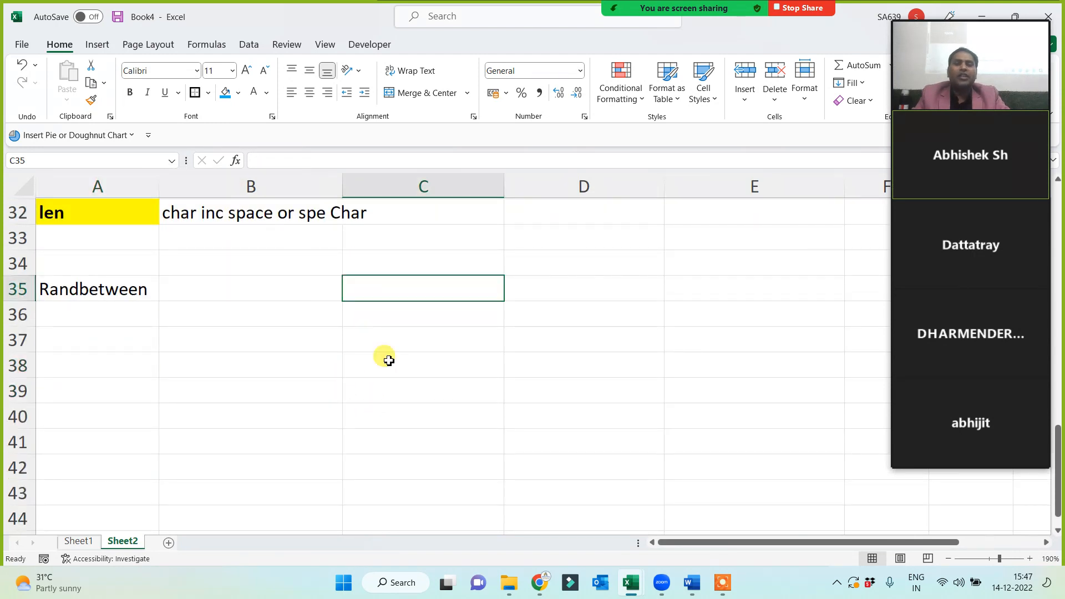
text(=rand)
key(Down)
key(Down)
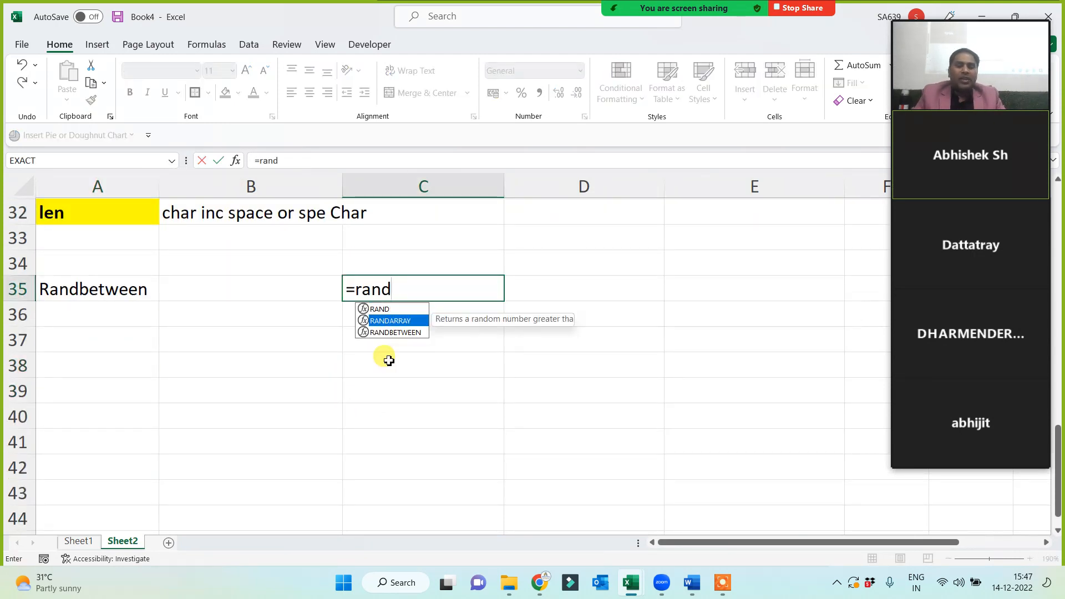
key(Tab)
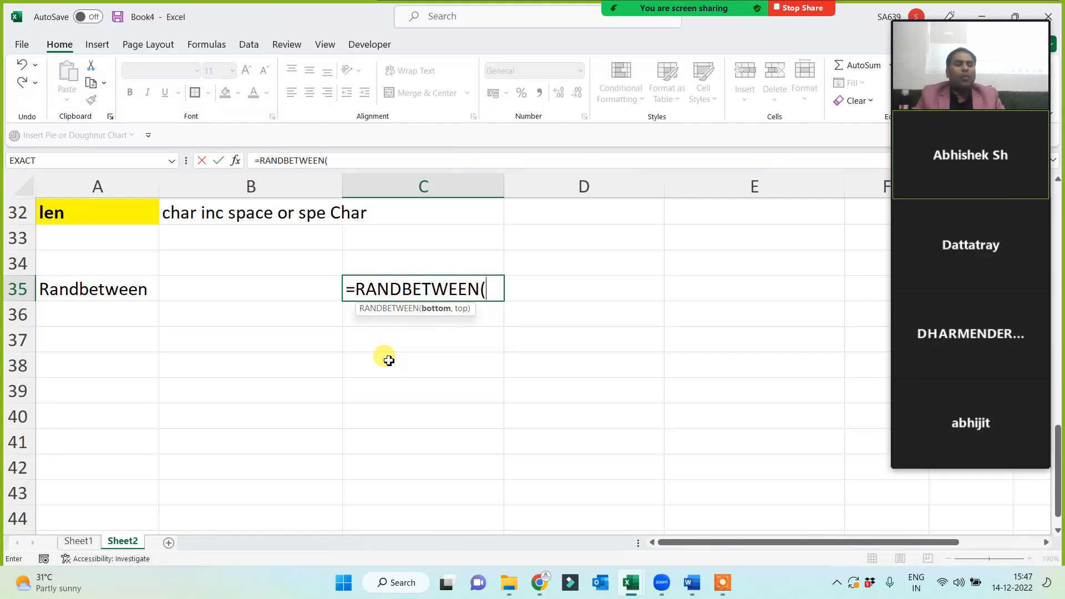
text(1000)
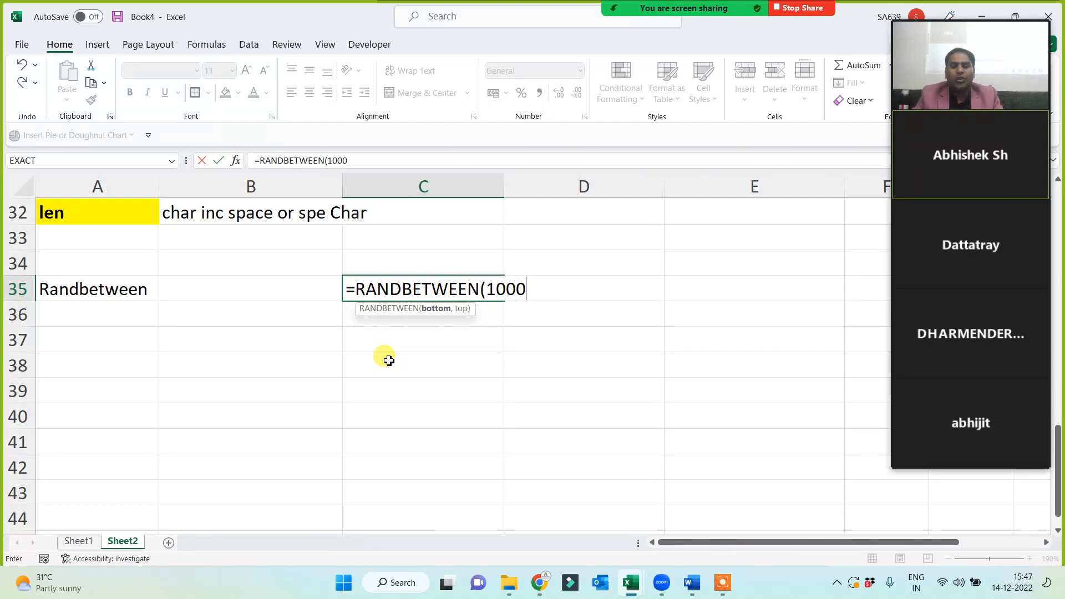
text(,5000)
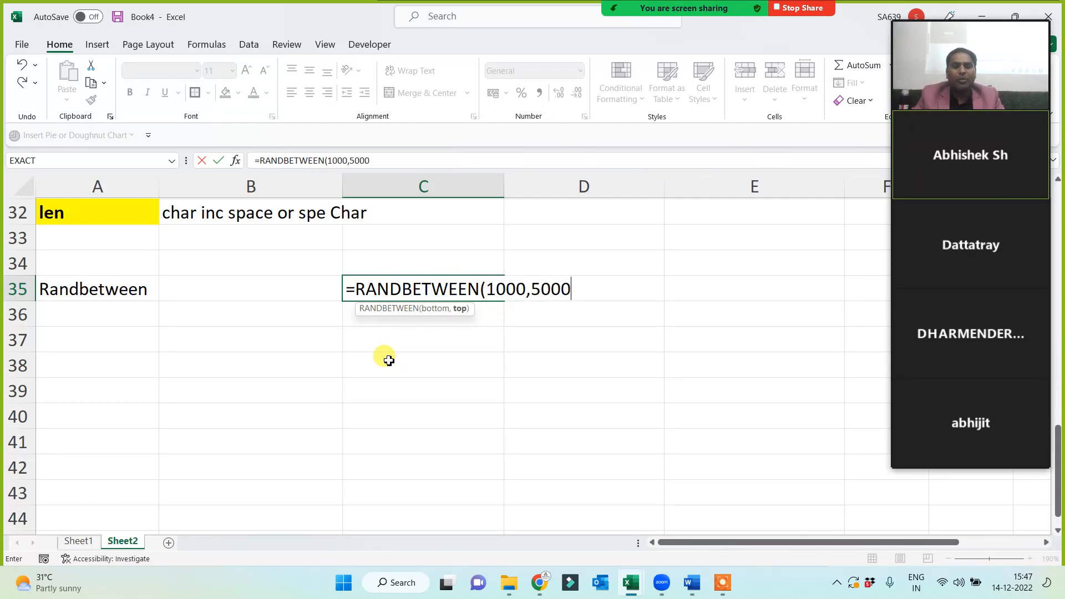
text())
key(Return)
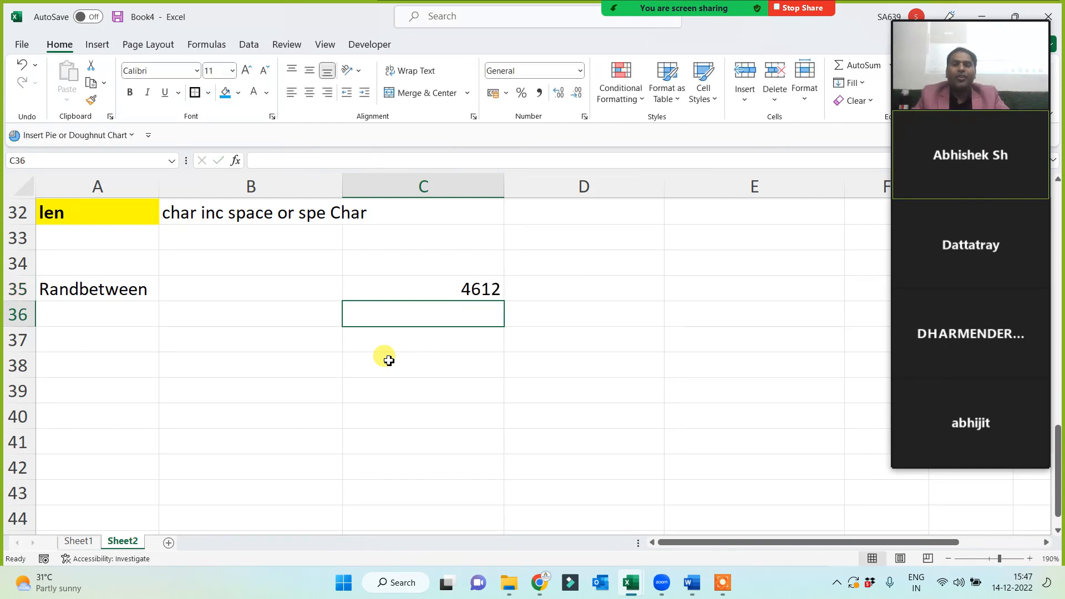
Copy the RANDBETWEEN formula across to D35 and down through row 42.
click(454, 287)
drag(506, 304, 651, 466)
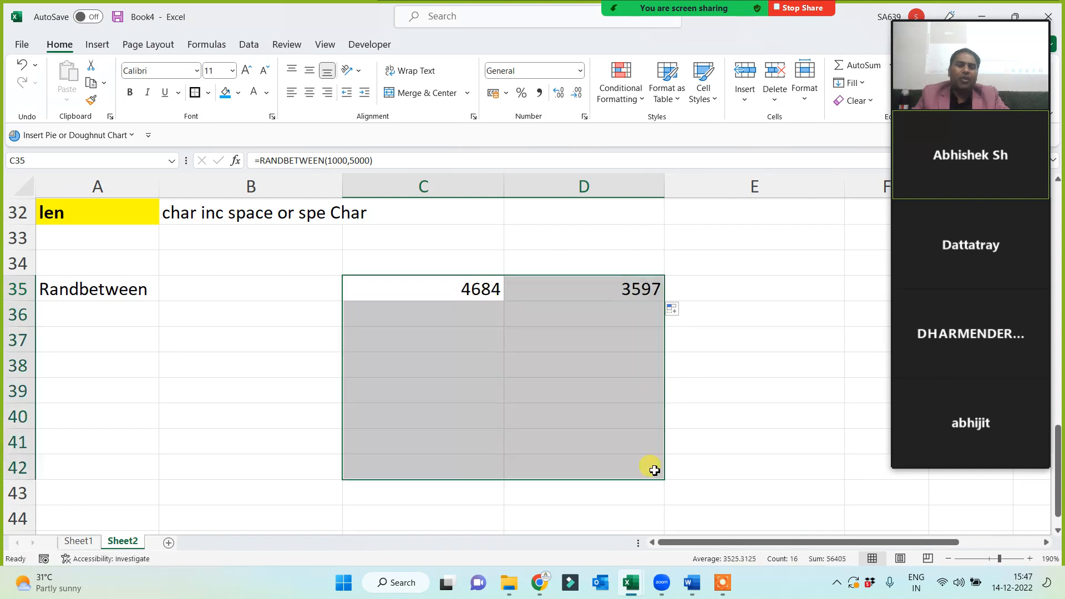
drag(464, 289, 611, 459)
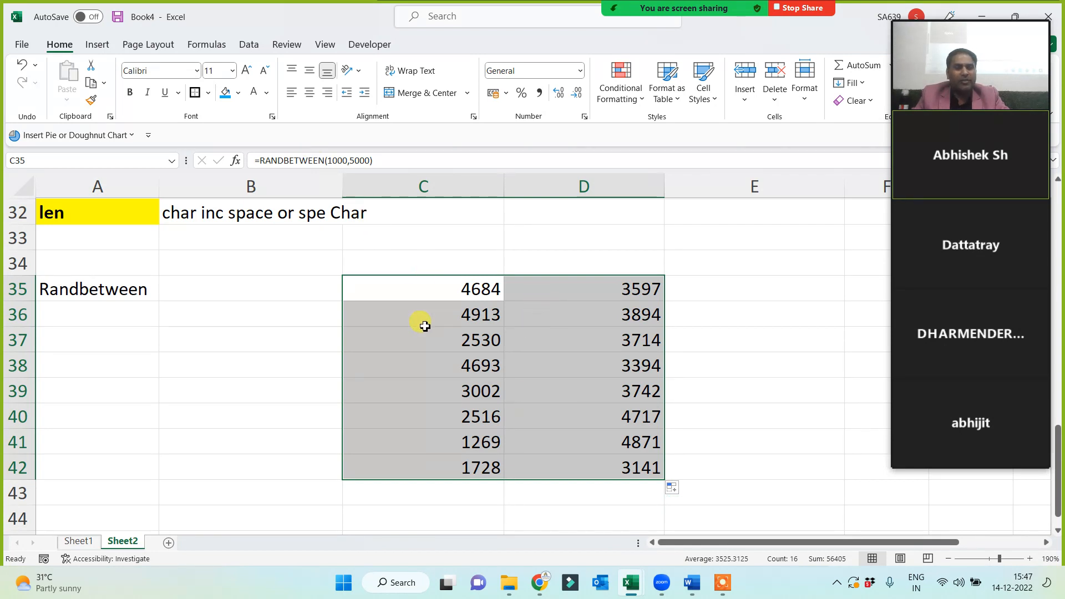
Give the Randbetween label in A35 a blue fill and white text.
click(114, 291)
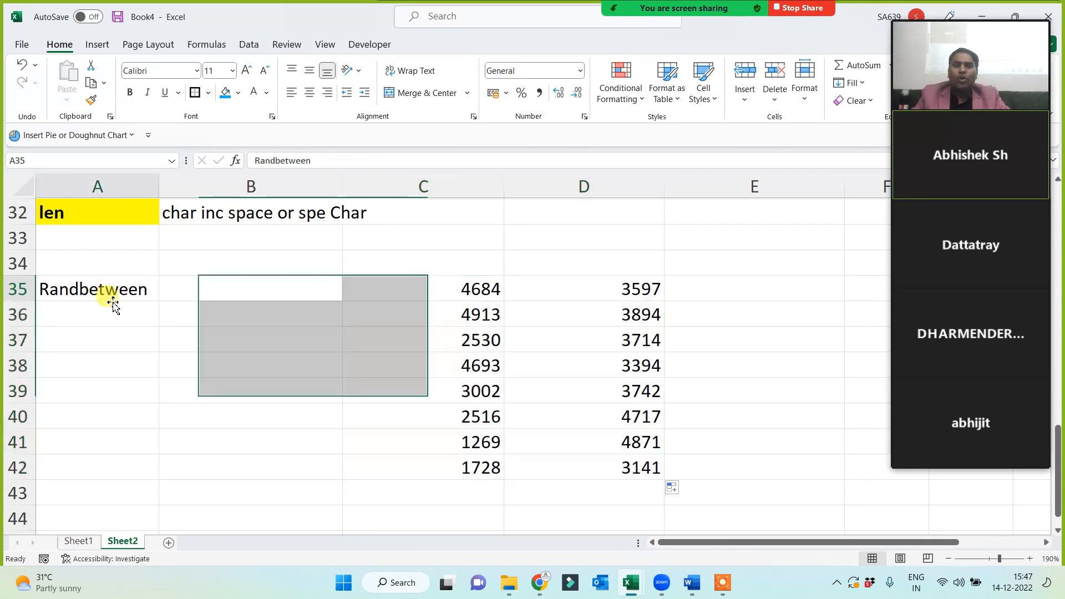
click(225, 99)
click(253, 93)
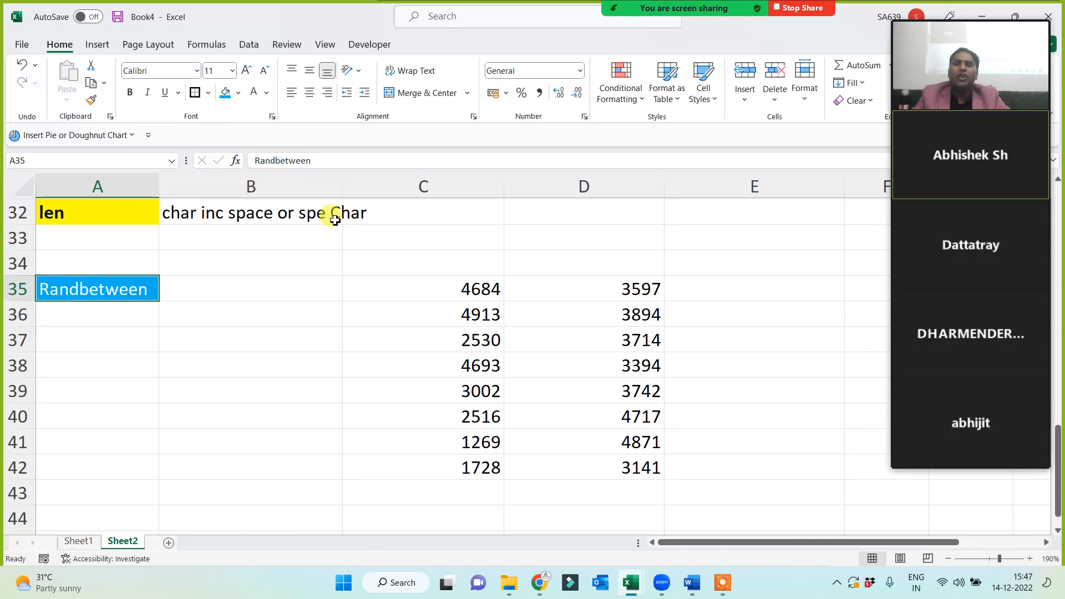
Centre the C35:D42 numbers with All Borders, and bold the Randbetween label.
click(460, 291)
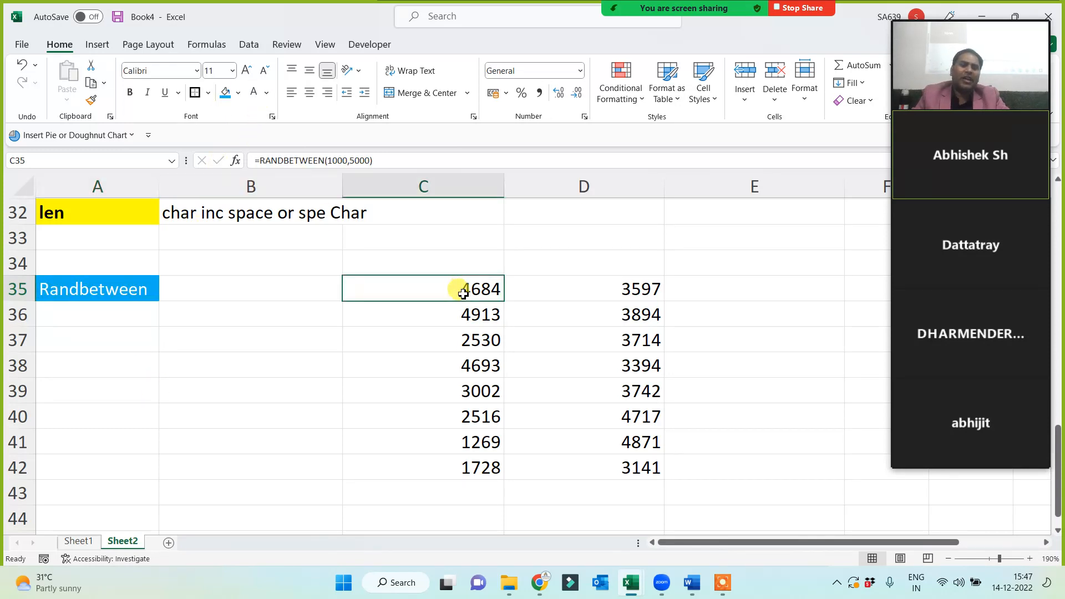
drag(463, 292, 624, 469)
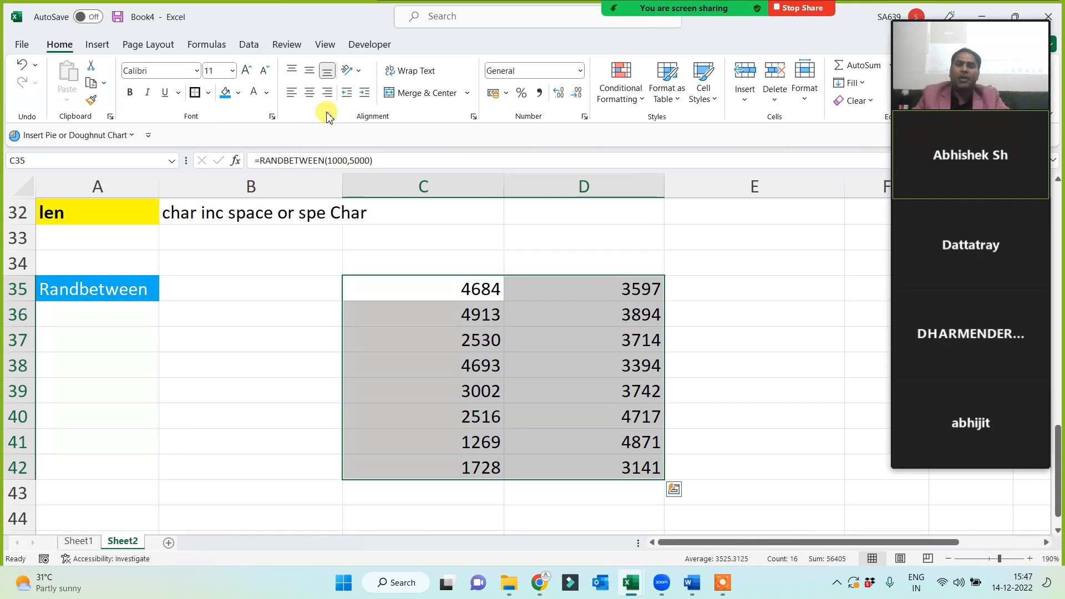
click(309, 93)
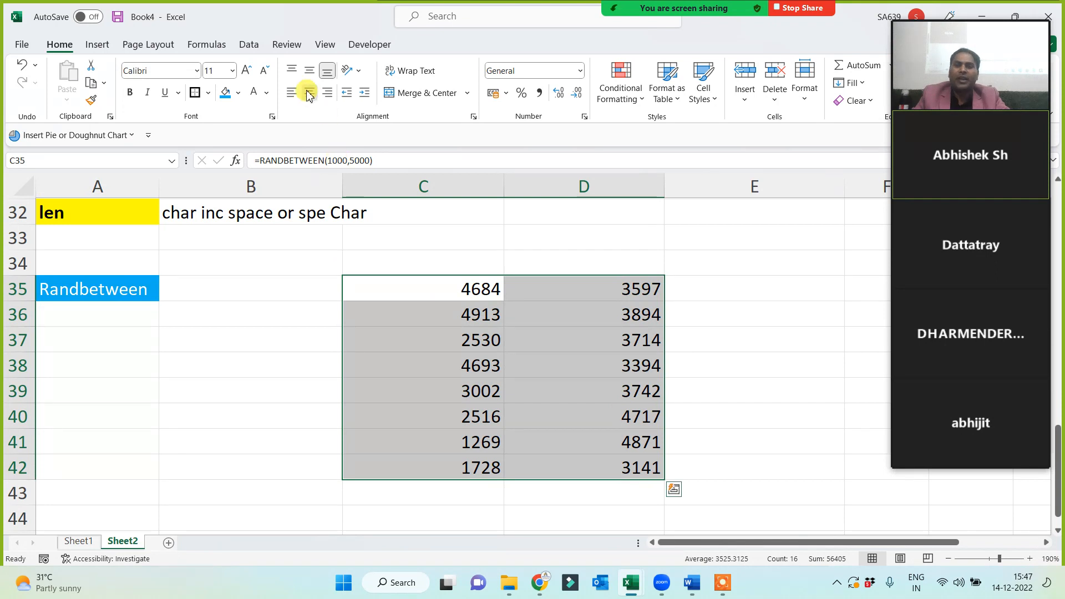
click(209, 94)
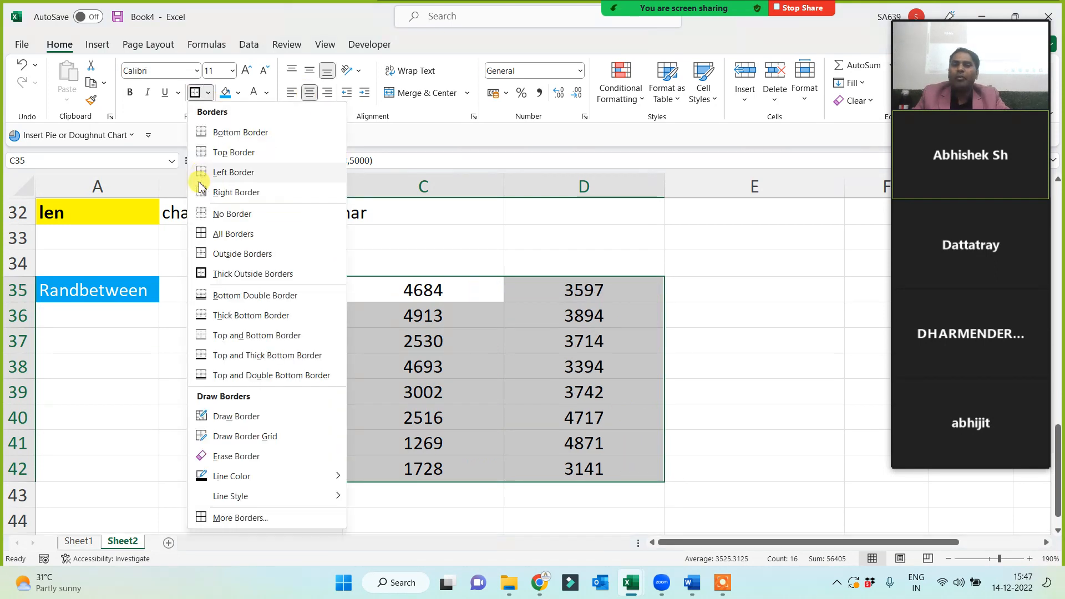
click(203, 235)
click(163, 395)
drag(431, 288, 551, 463)
click(83, 294)
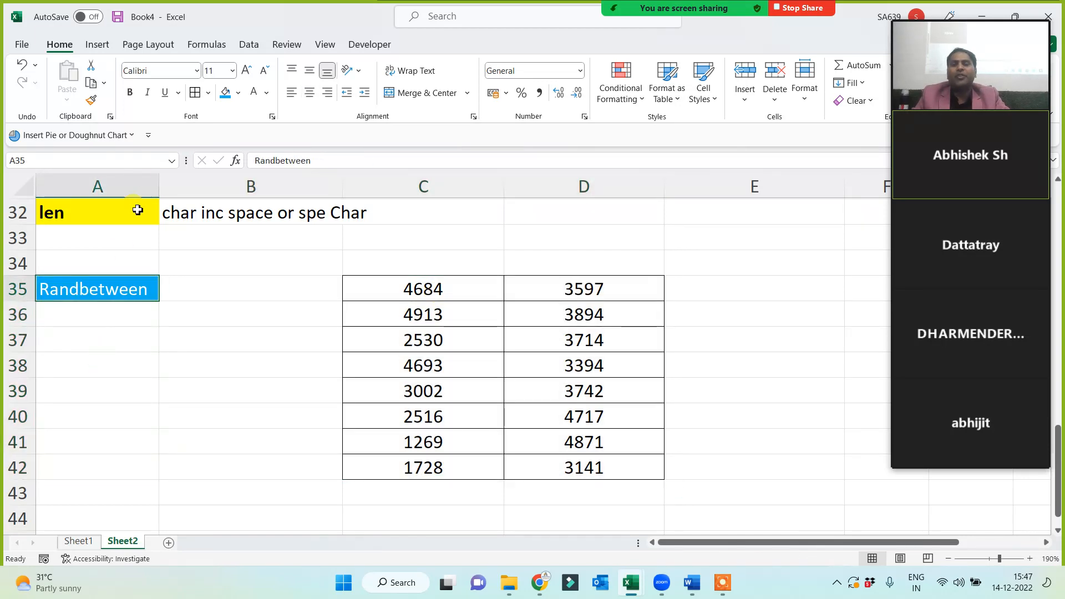
click(130, 92)
click(143, 401)
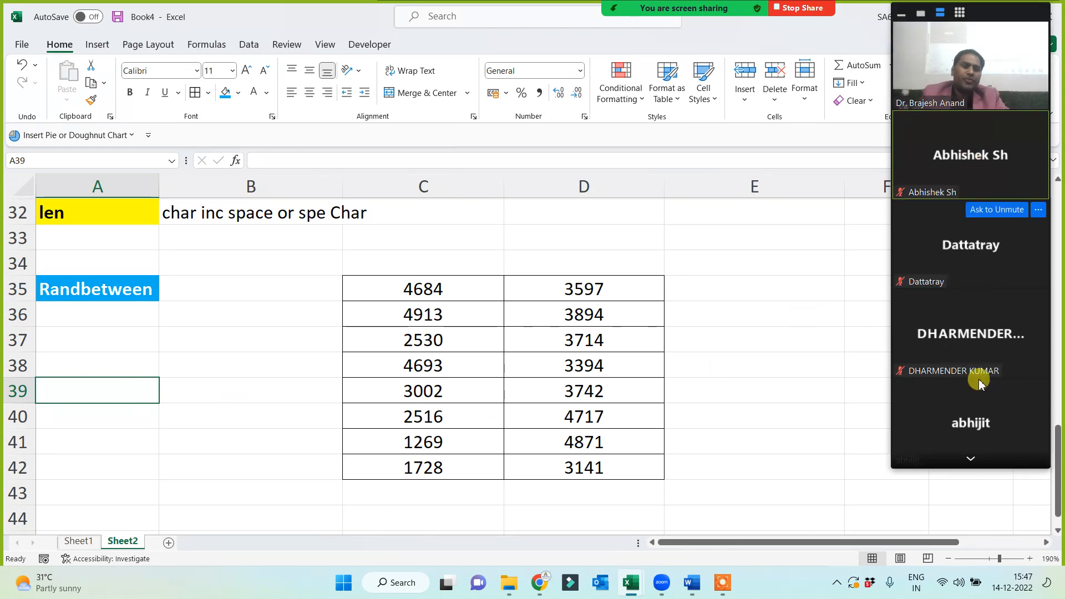
click(971, 461)
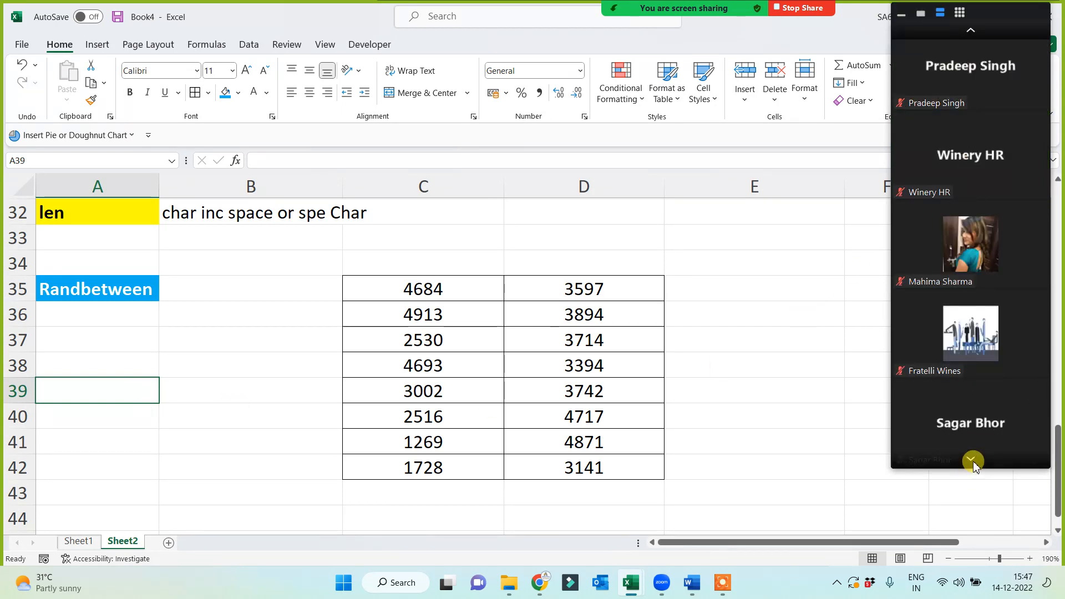
click(971, 461)
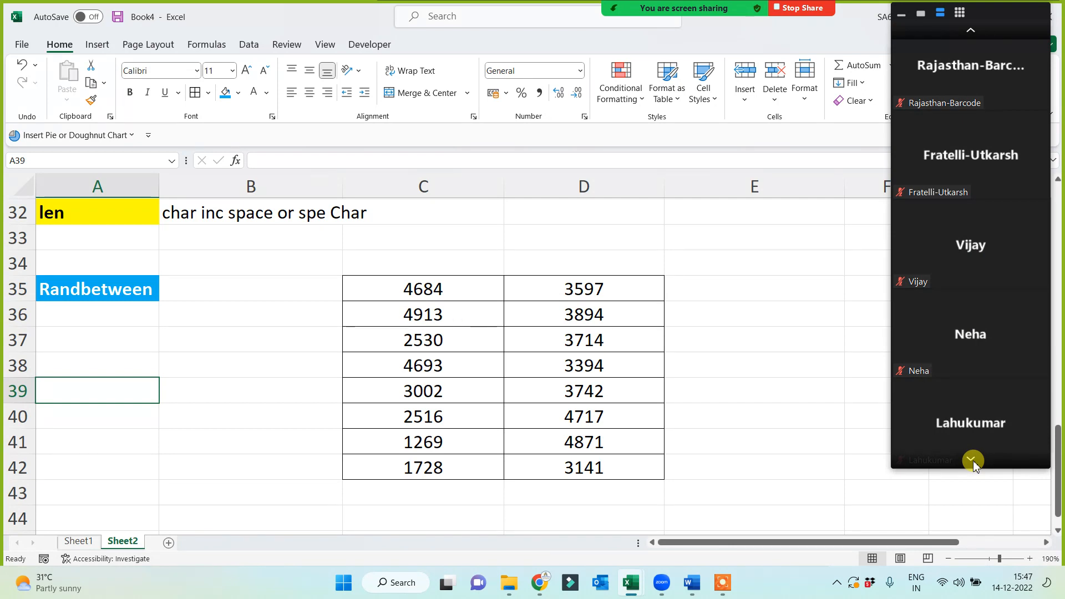
click(972, 461)
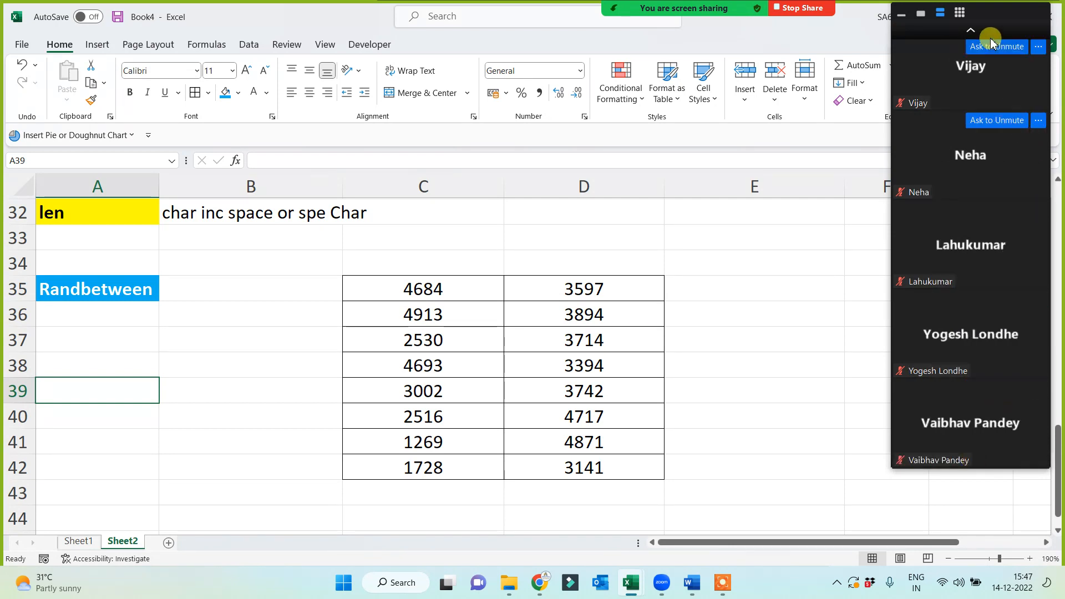
click(977, 31)
click(976, 30)
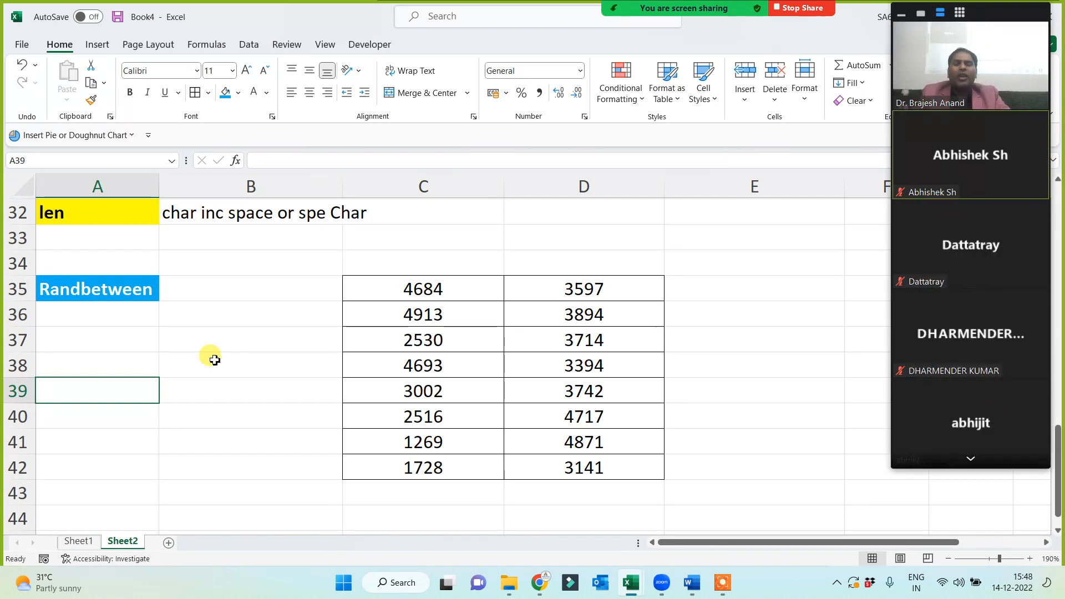
click(178, 369)
scroll(106, 185, up, 1)
click(118, 183)
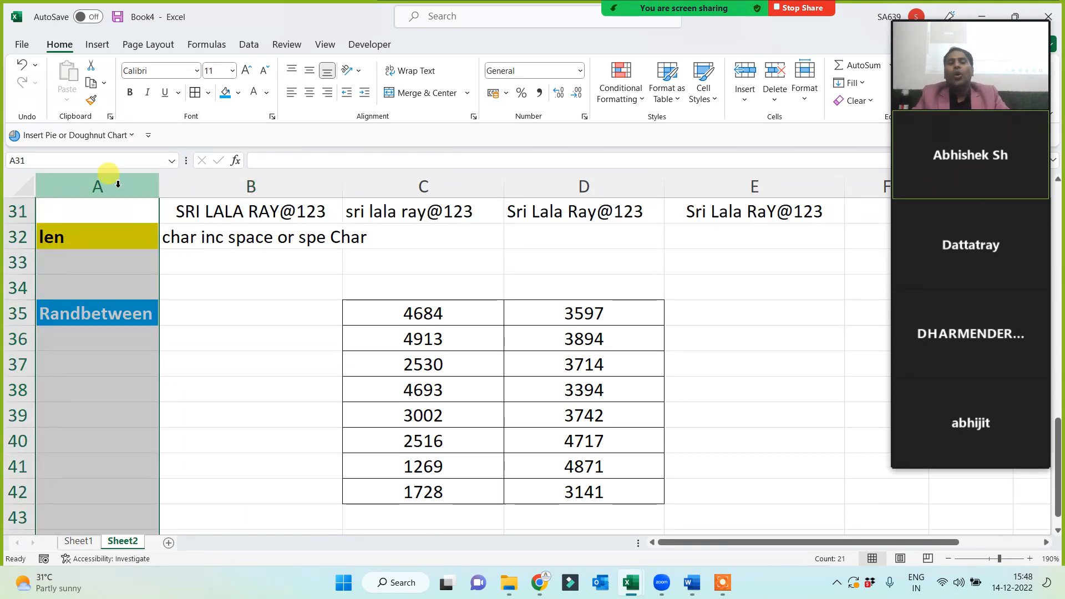
click(111, 415)
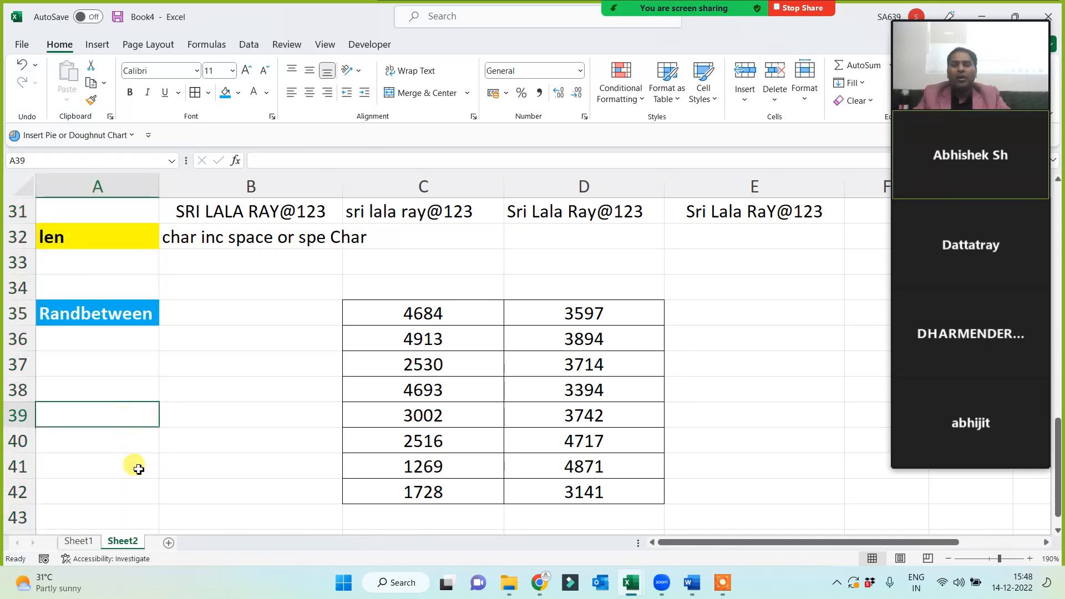
Add a new sheet and type the heading 'Date and Time?' in G1.
click(169, 543)
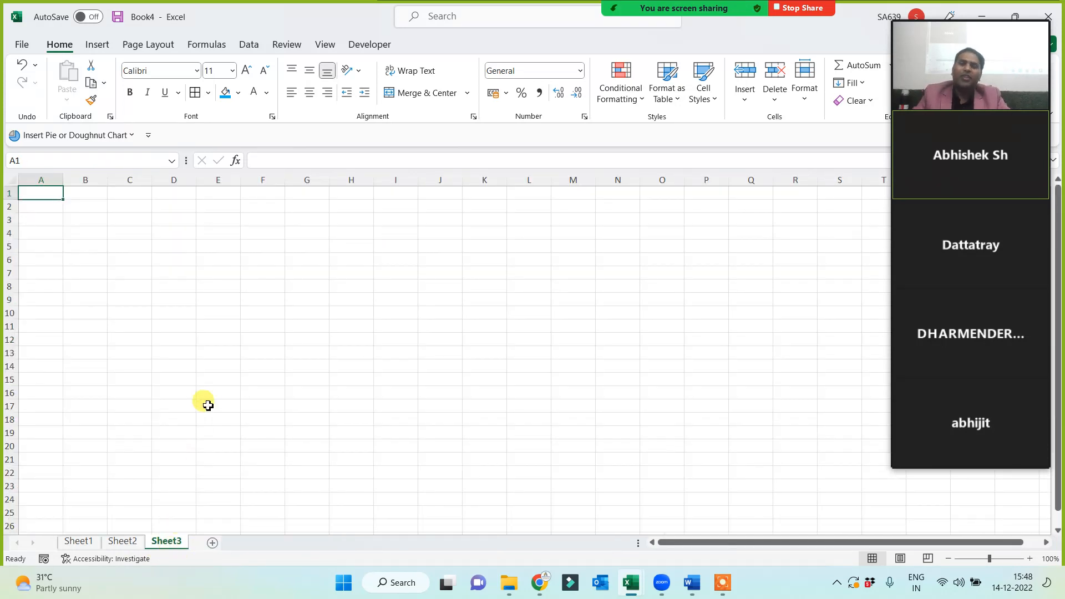
ctrl+scroll(271, 374, up, 3)
ctrl+scroll(277, 372, up, 2)
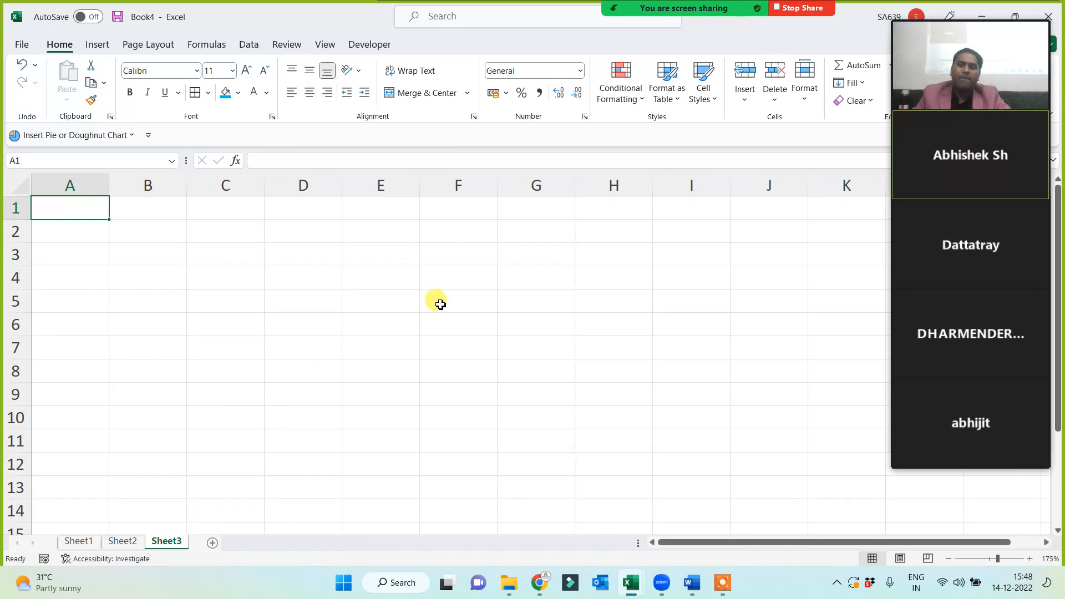
click(535, 209)
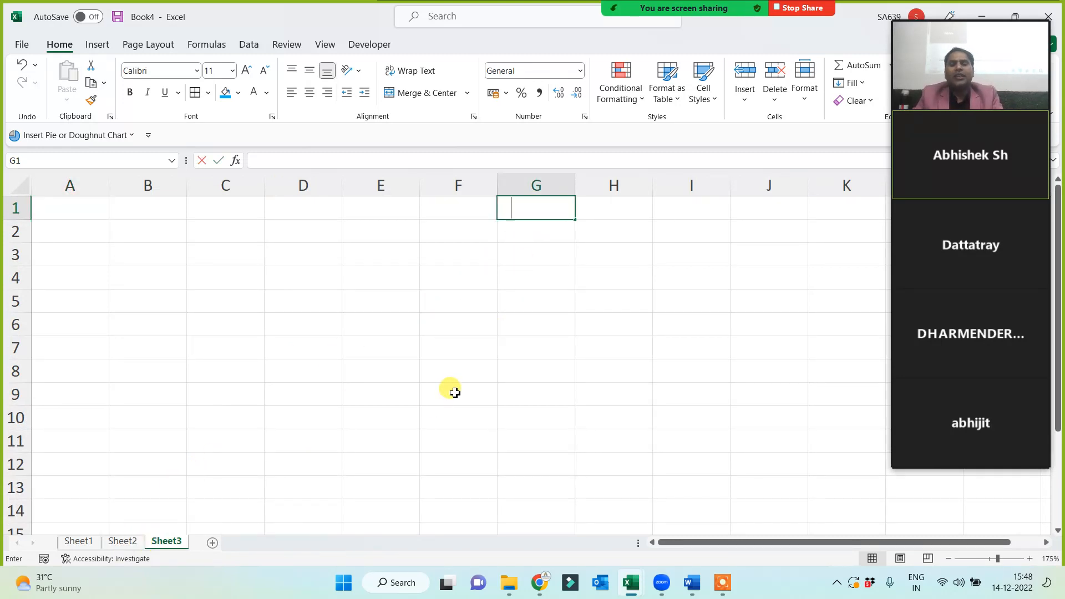
text(Date and Ti)
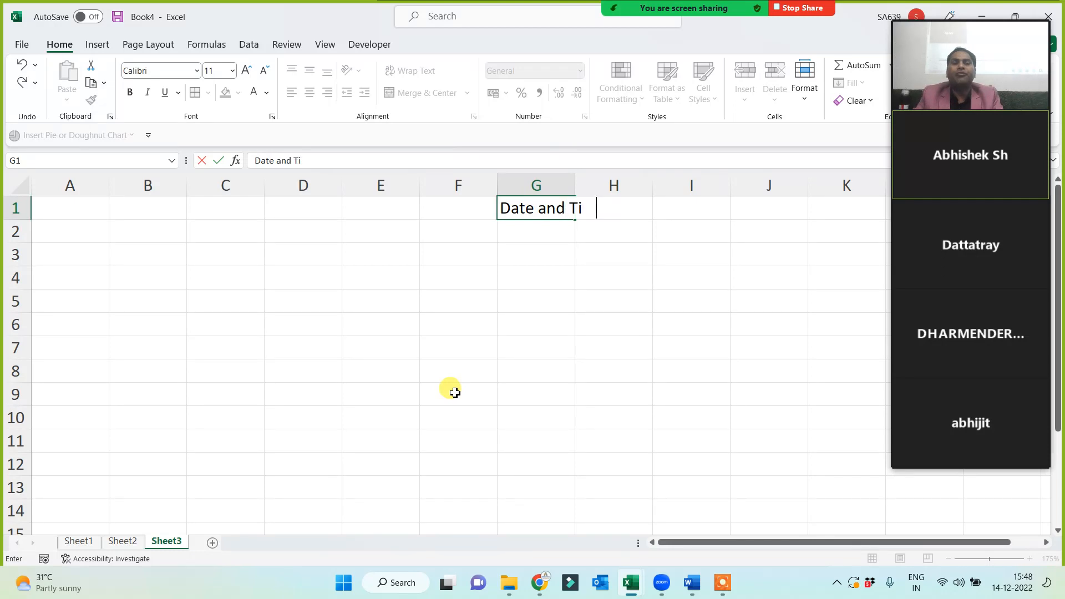
text(me?)
key(Return)
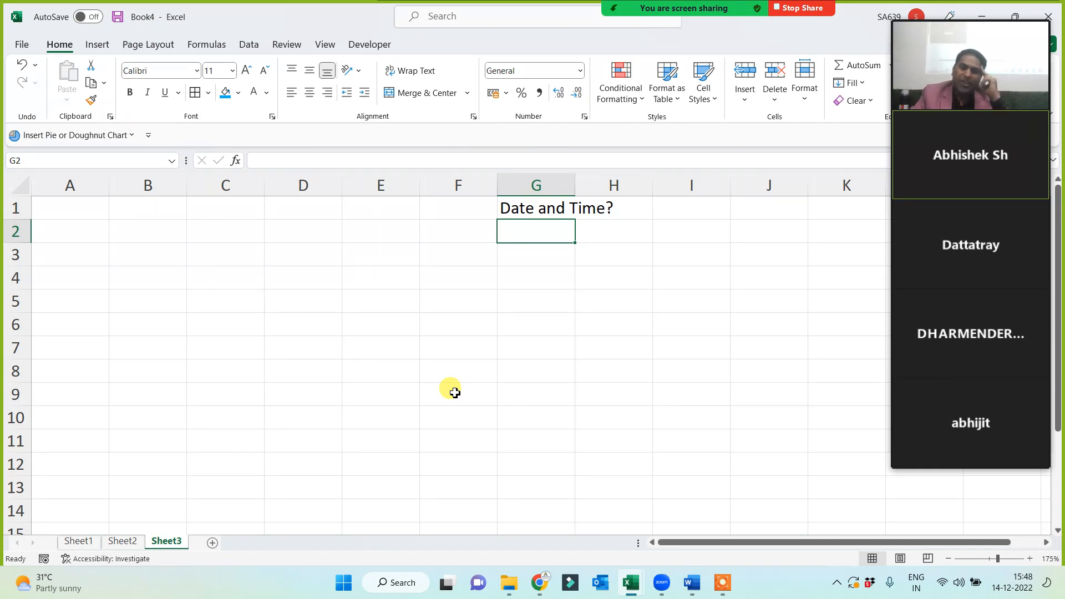
Autofit column G and make the G1 heading bold white on blue.
double_click(575, 183)
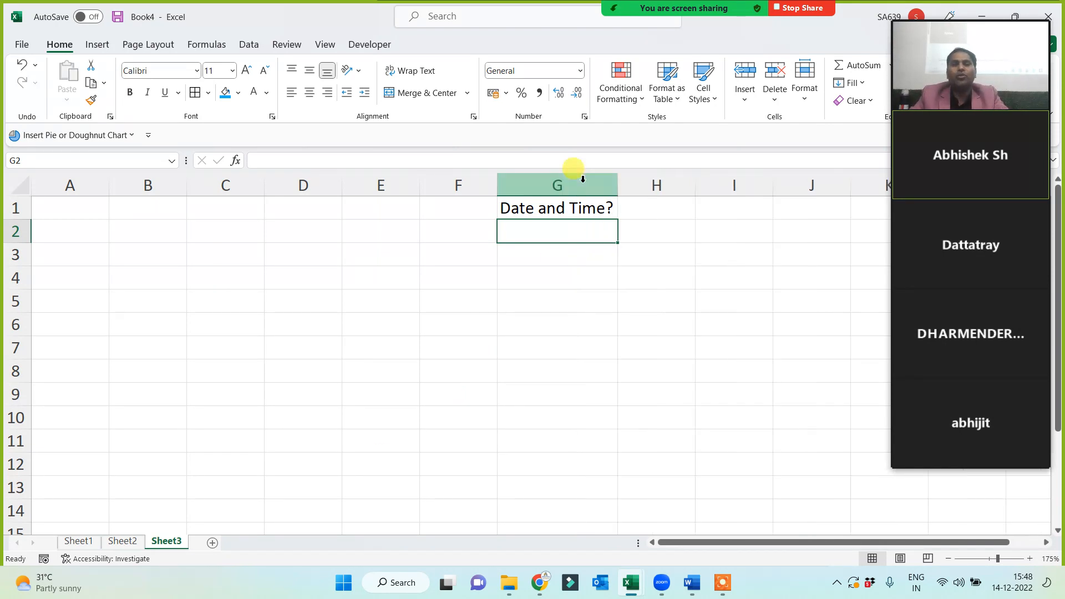
click(544, 206)
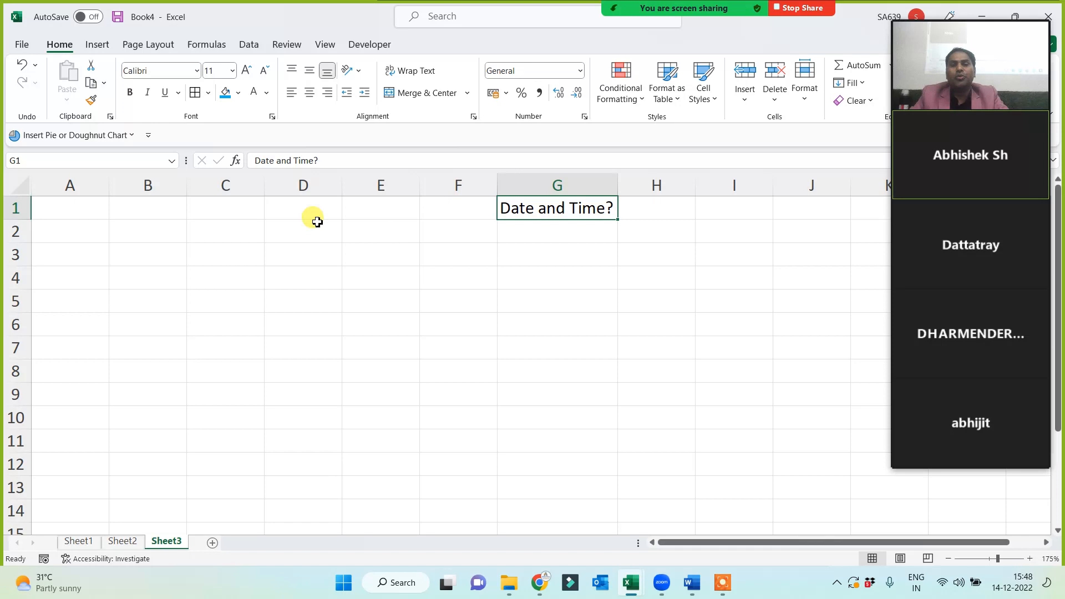
click(226, 93)
click(253, 93)
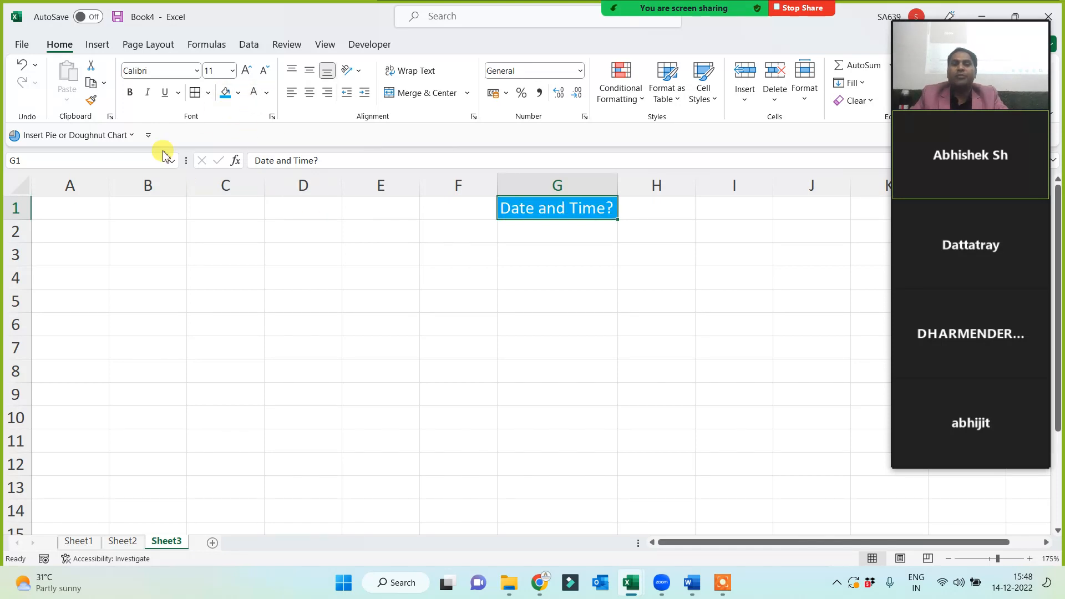
click(132, 93)
click(414, 284)
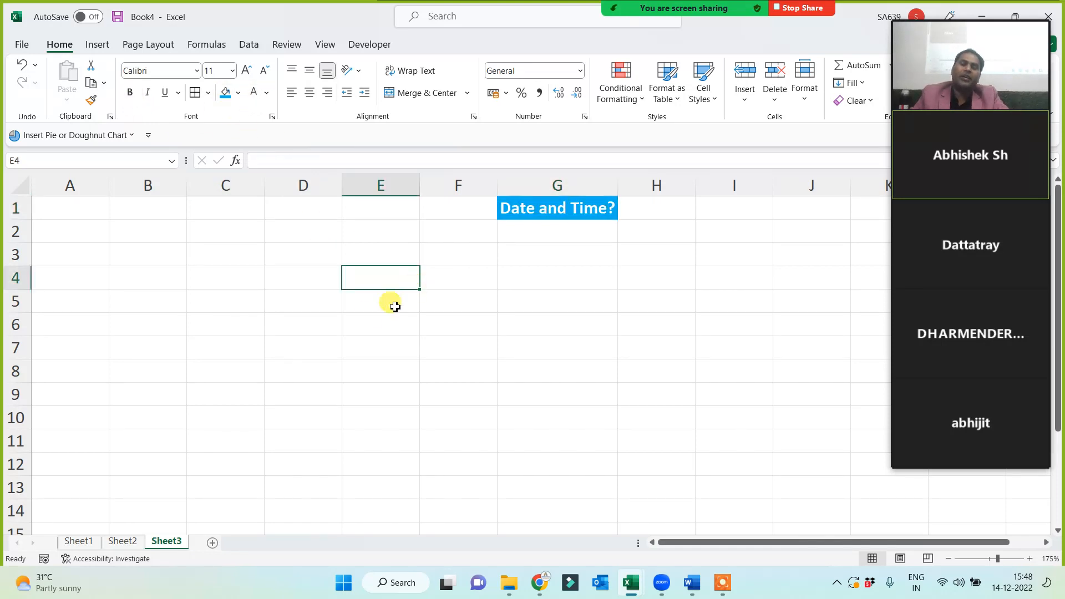
scroll(389, 311, up, 1)
click(606, 214)
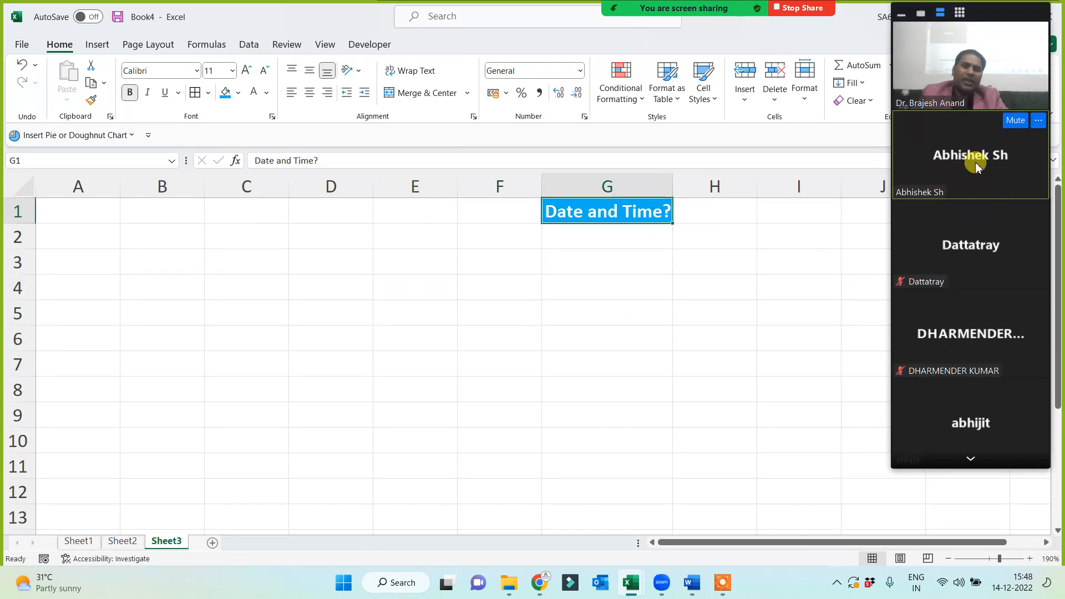
Open Sheet3's name for renaming but keep it as Sheet3.
click(970, 459)
click(969, 459)
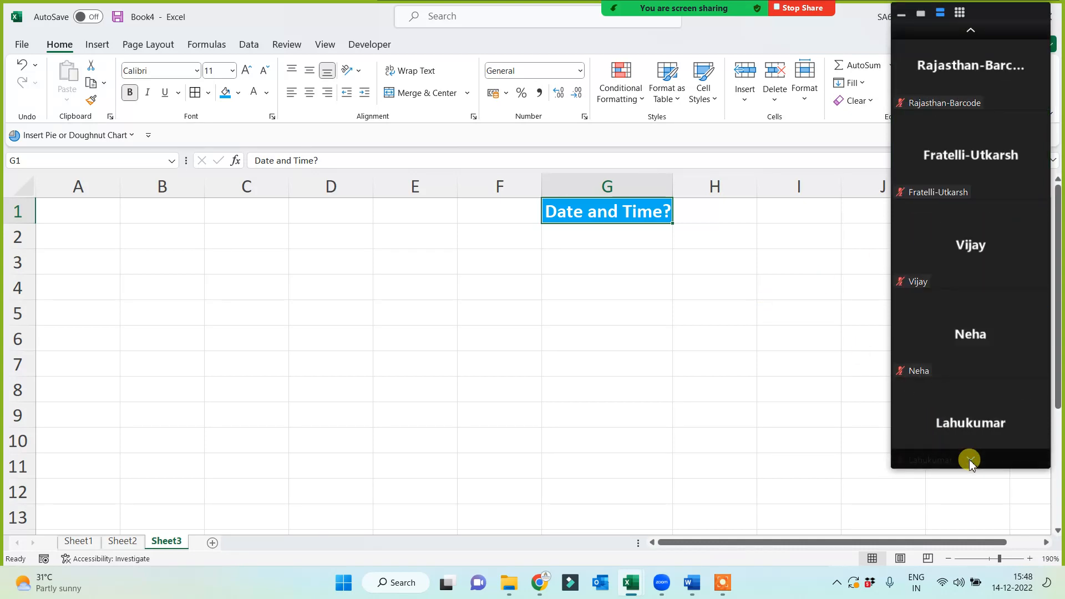
click(970, 459)
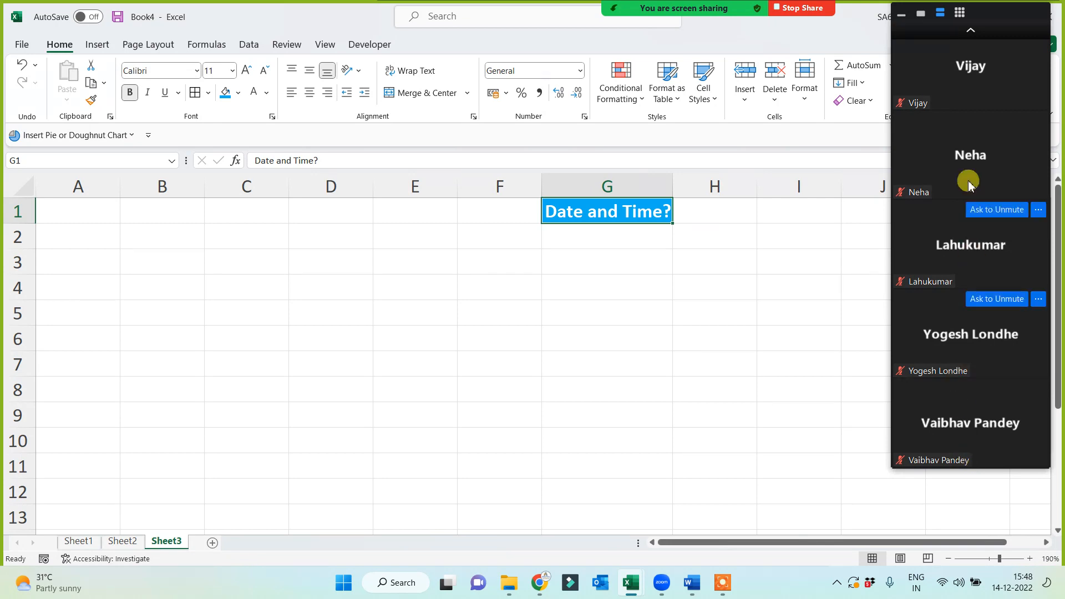
click(972, 30)
click(972, 30)
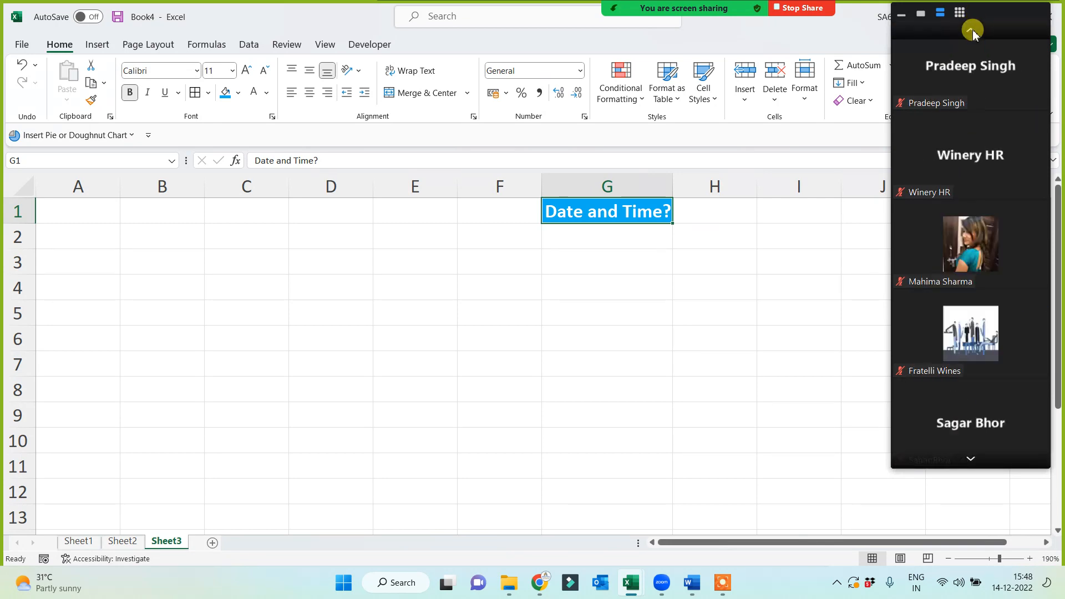
click(972, 30)
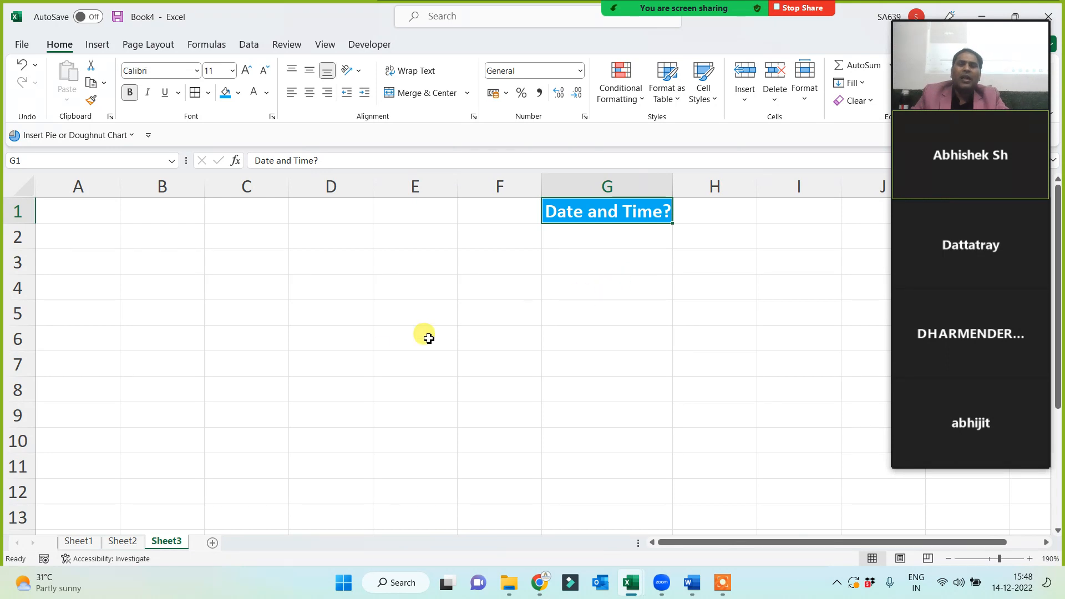
double_click(167, 540)
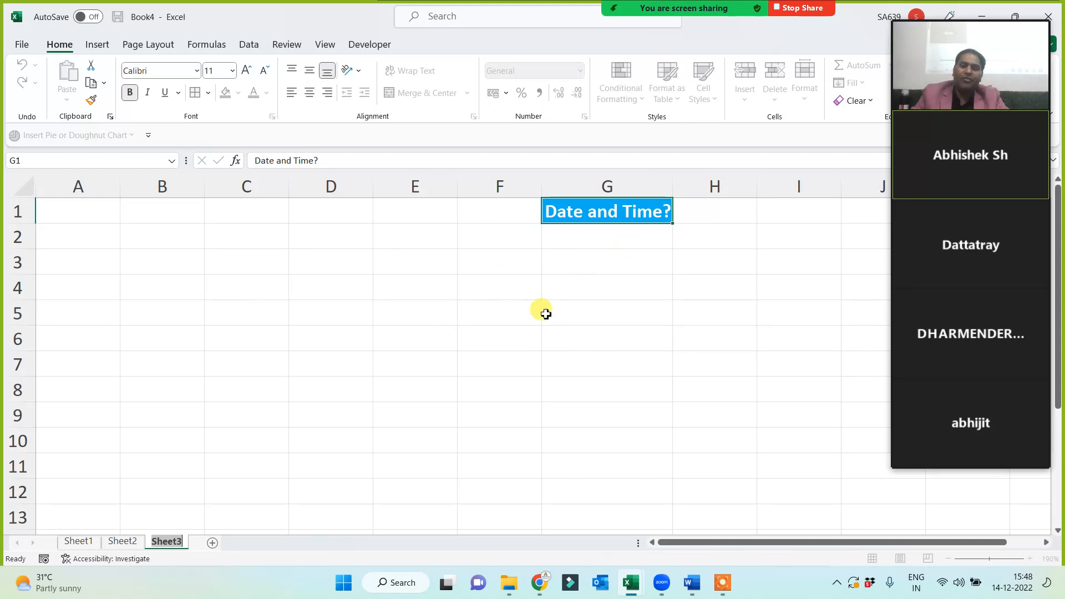
key(Return)
click(506, 371)
click(622, 211)
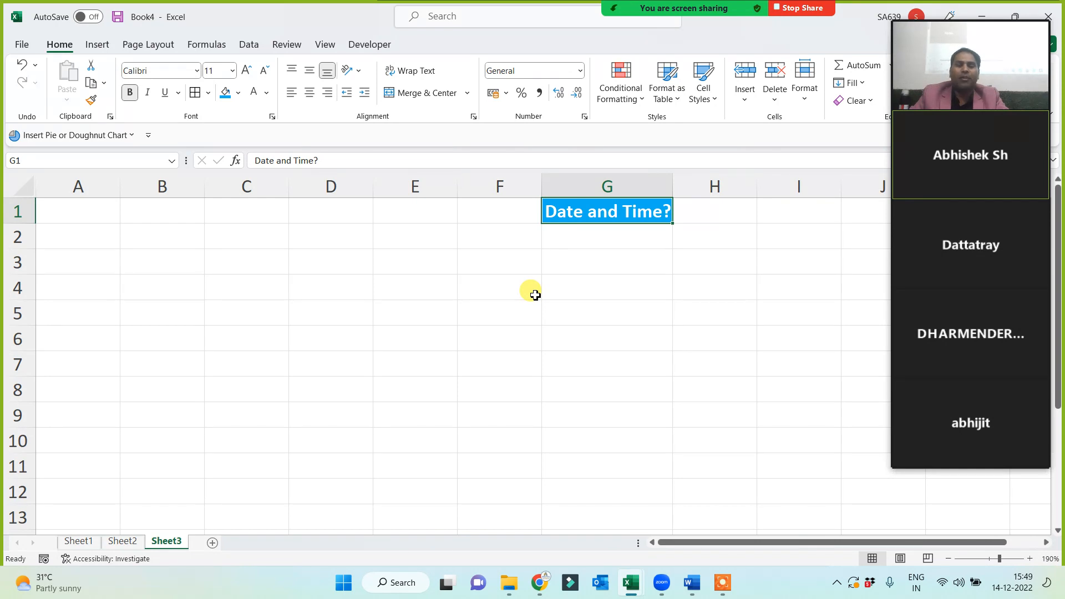
click(396, 218)
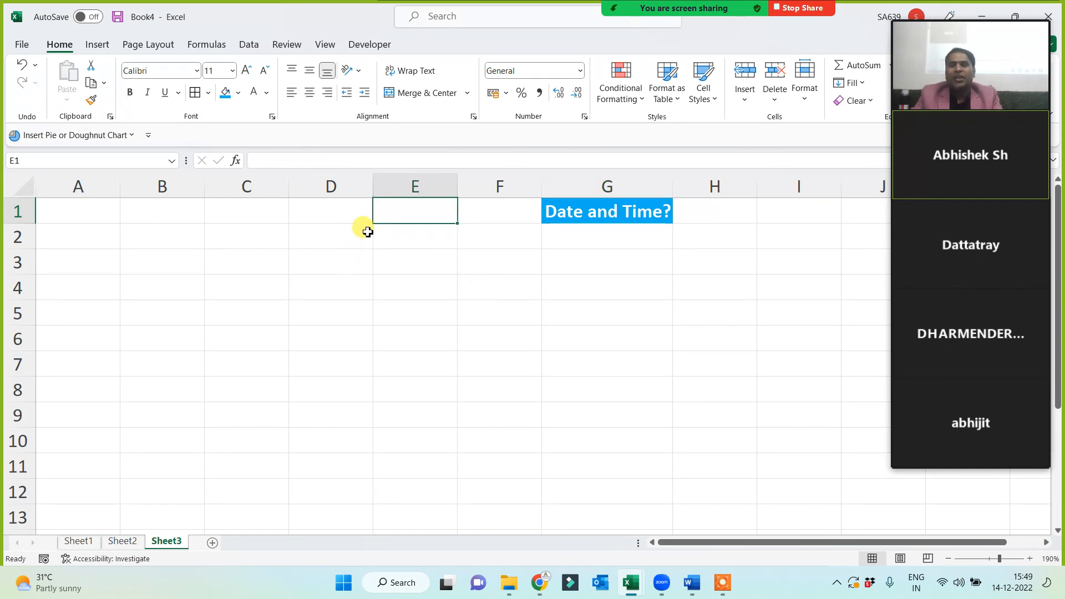
Type the labels 'Today' in E1 and 'Now' in E2.
text(Tow)
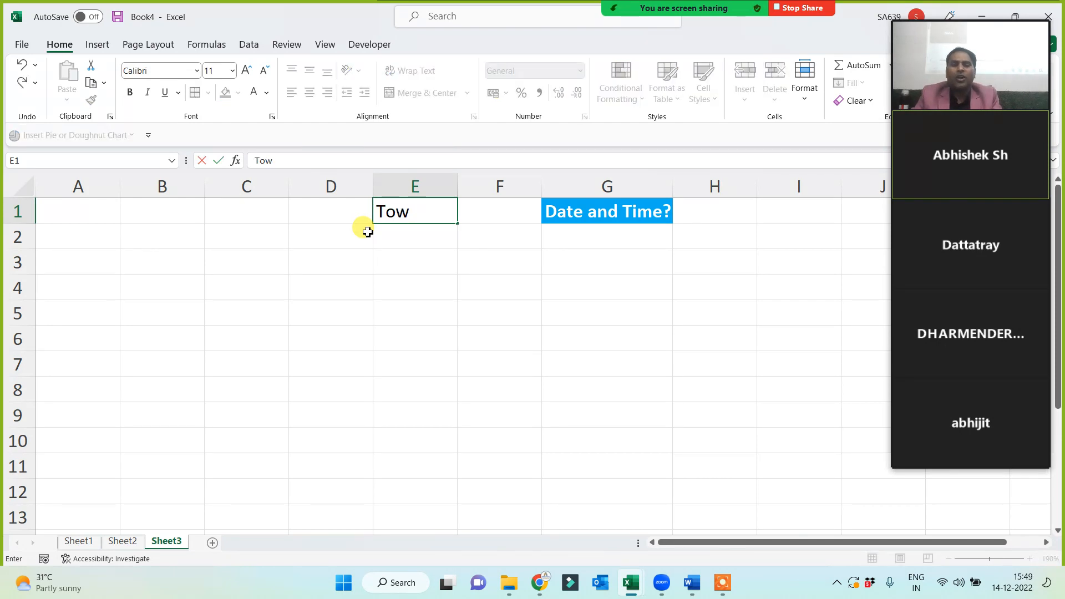
key(BackSpace)
text(day)
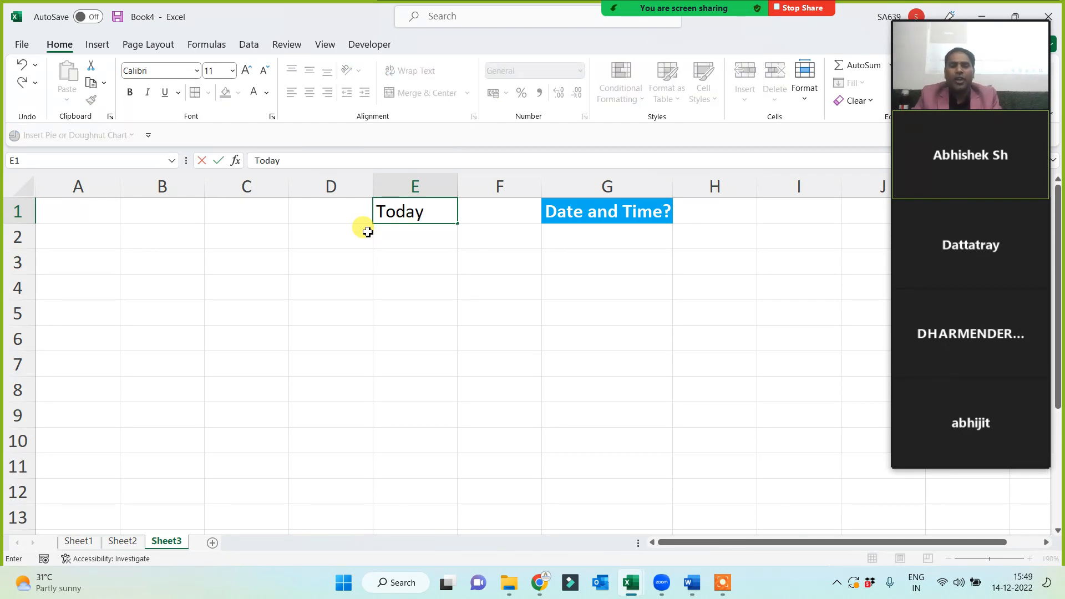
key(Return)
text(Now)
Enter =NOW() in D2 and =TODAY() in D1, giving 14-12-2022.
click(367, 232)
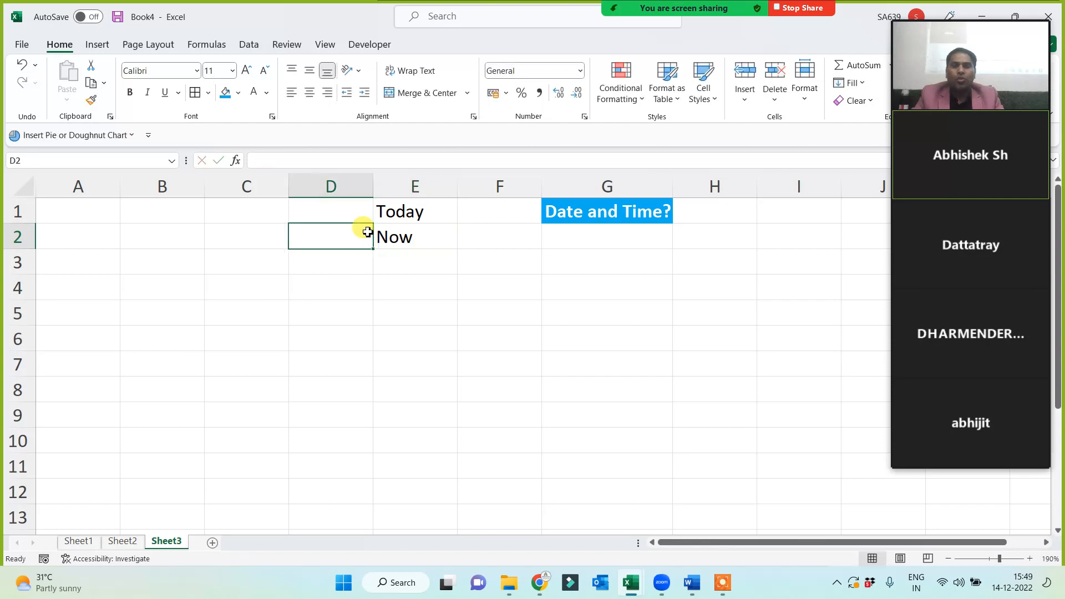
text(=now())
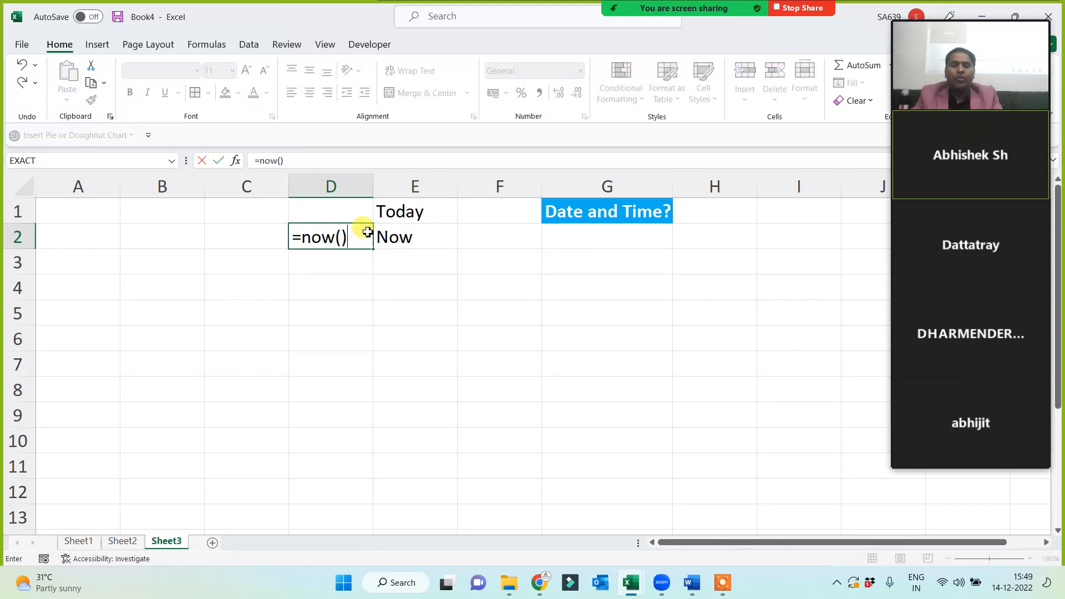
key(Return)
click(366, 232)
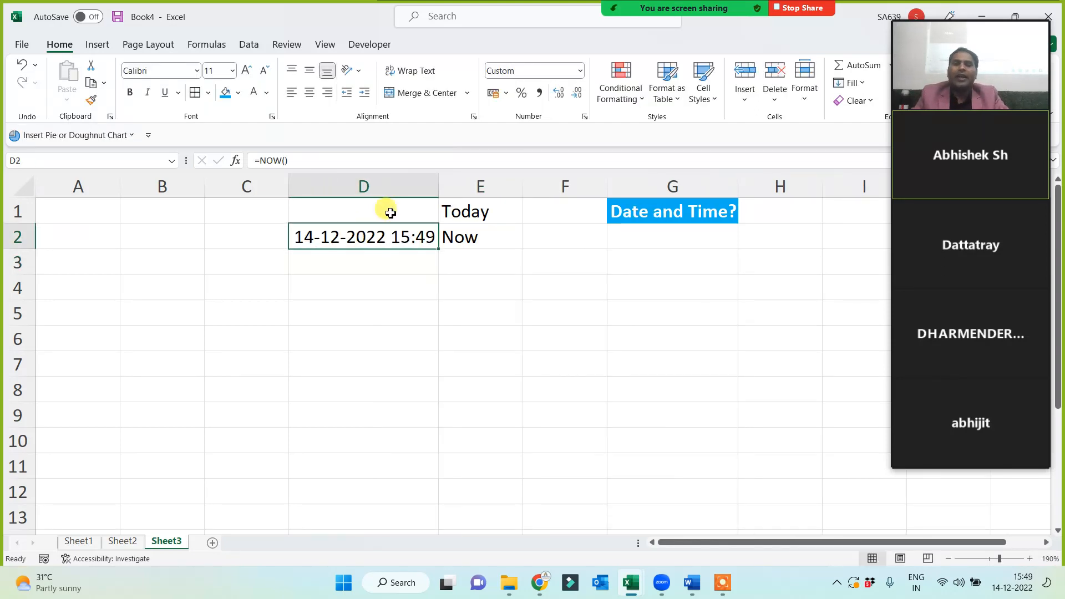
click(390, 212)
text(=now()
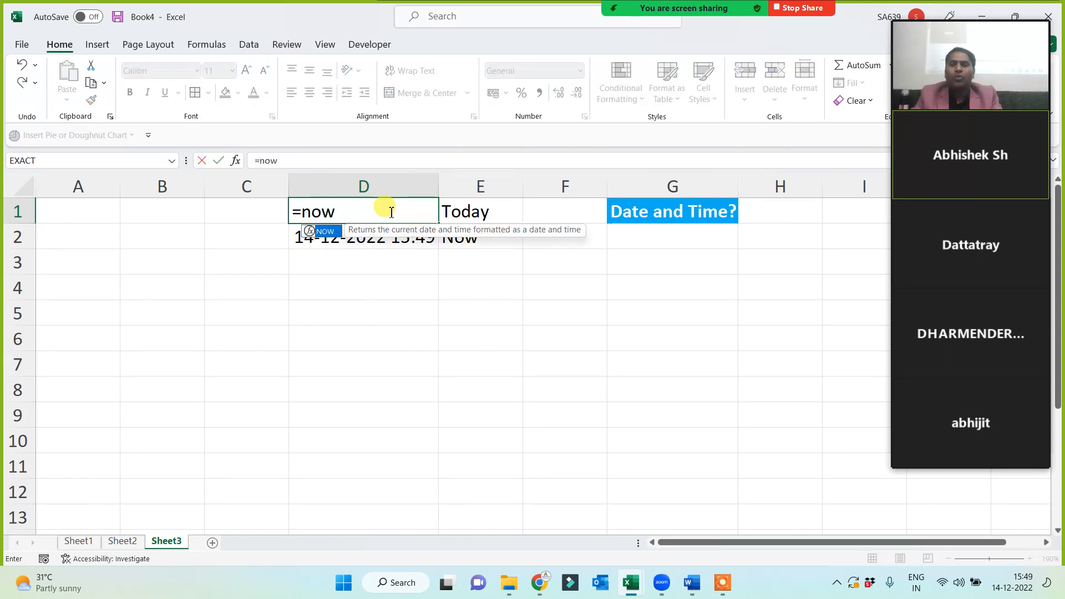
key(BackSpace)
key(BackSpace)
key(BackSpace)
key(BackSpace)
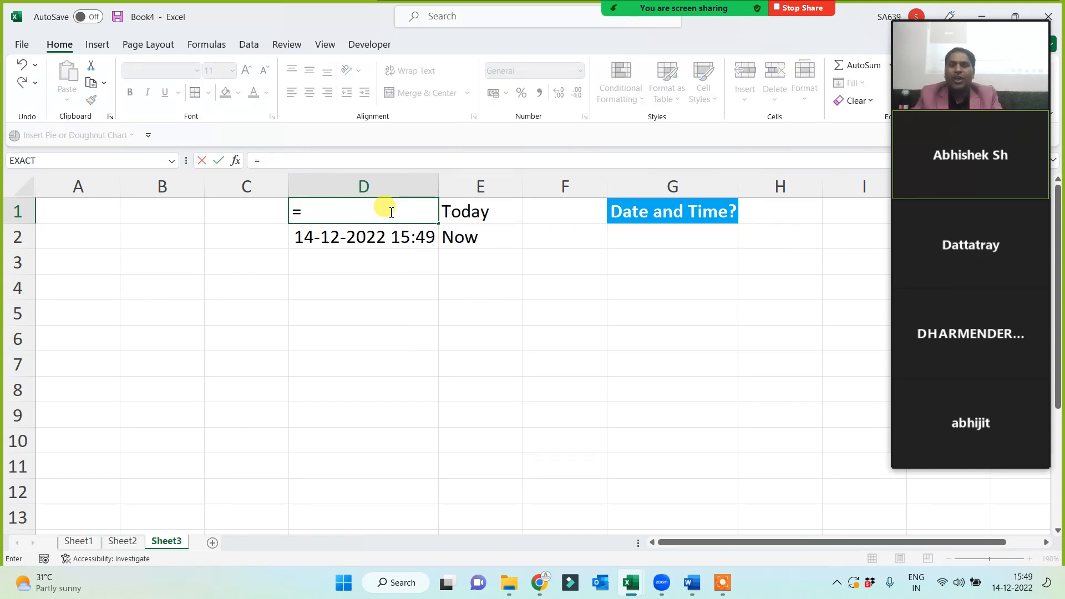
text(today())
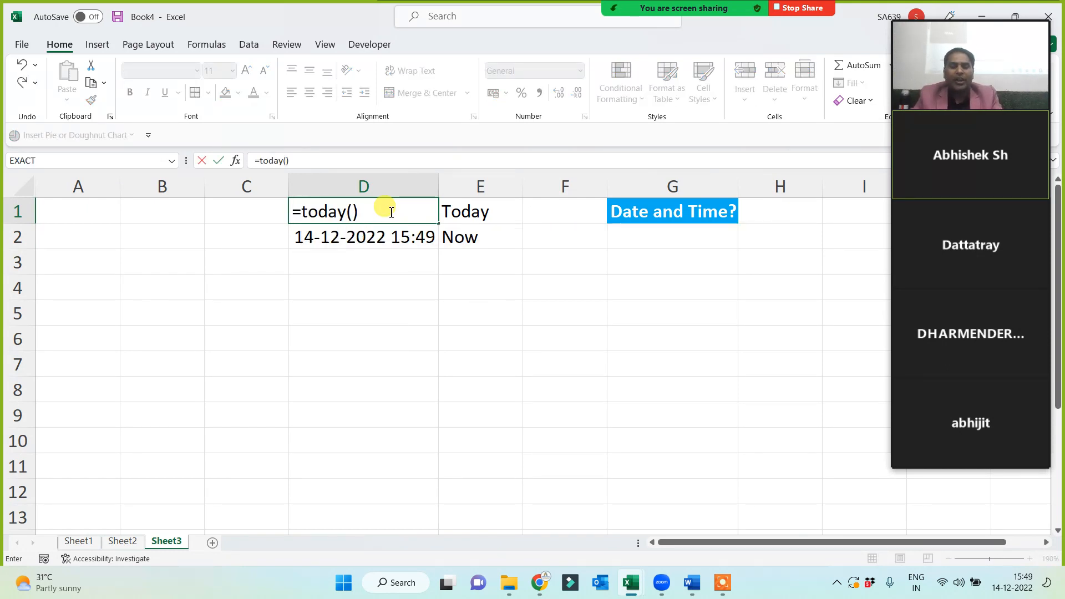
key(Return)
Widen column G slightly so the heading fits.
click(392, 277)
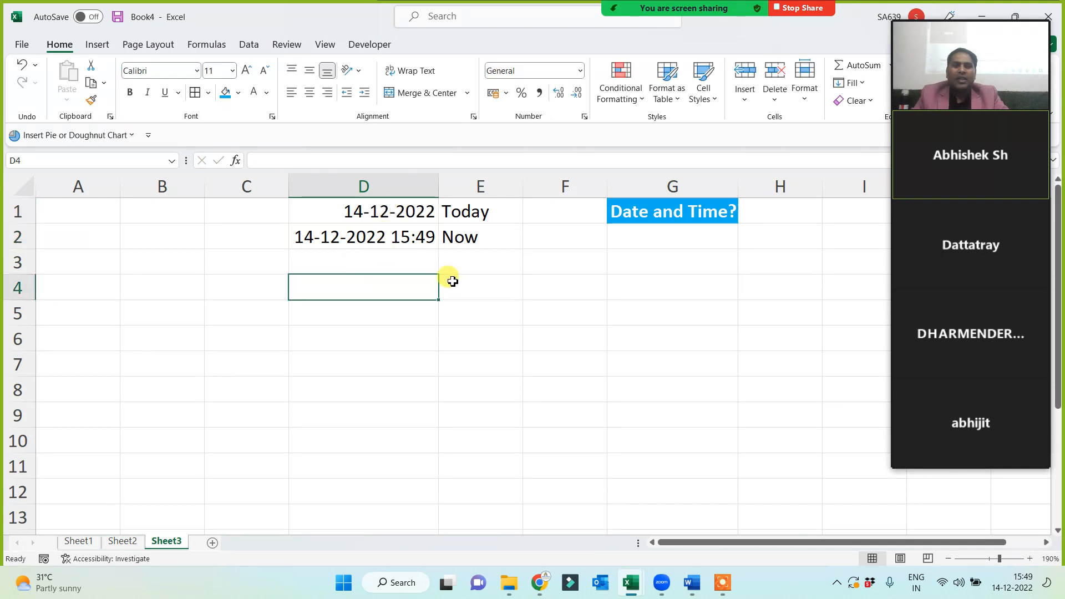
click(646, 212)
drag(738, 173, 749, 175)
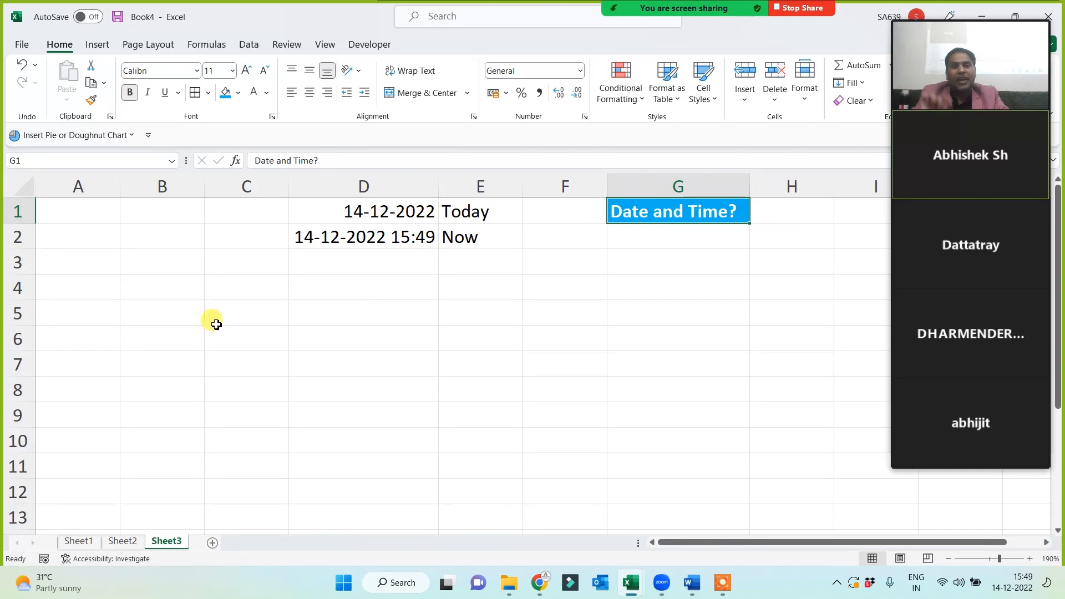
Type Day, Month, Year, Hour, Minute, Second, Weeknum and Weekday down A4:A11.
click(88, 279)
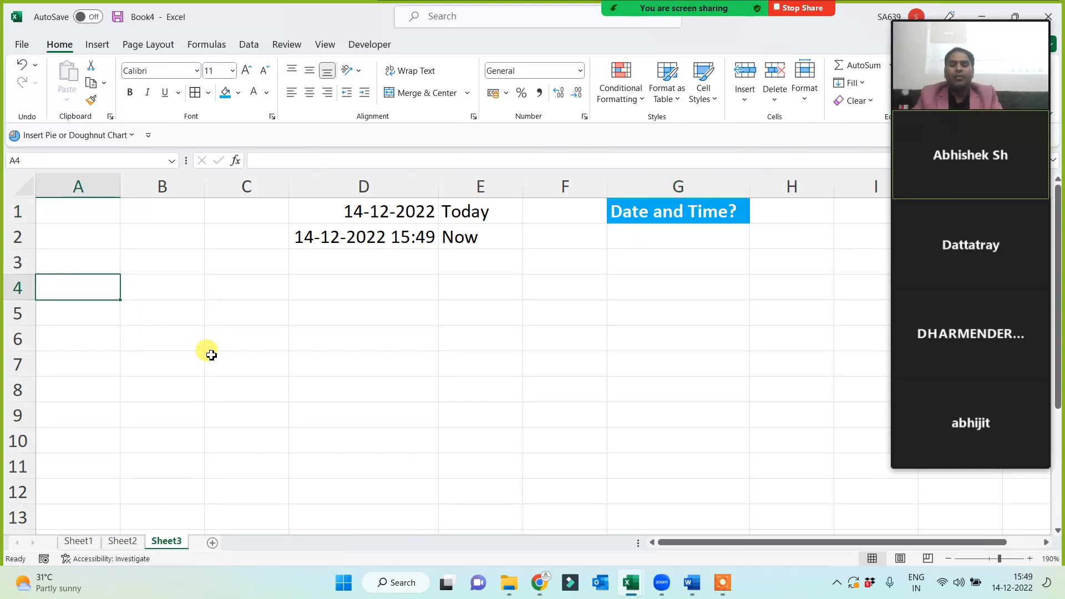
text(Day)
key(Return)
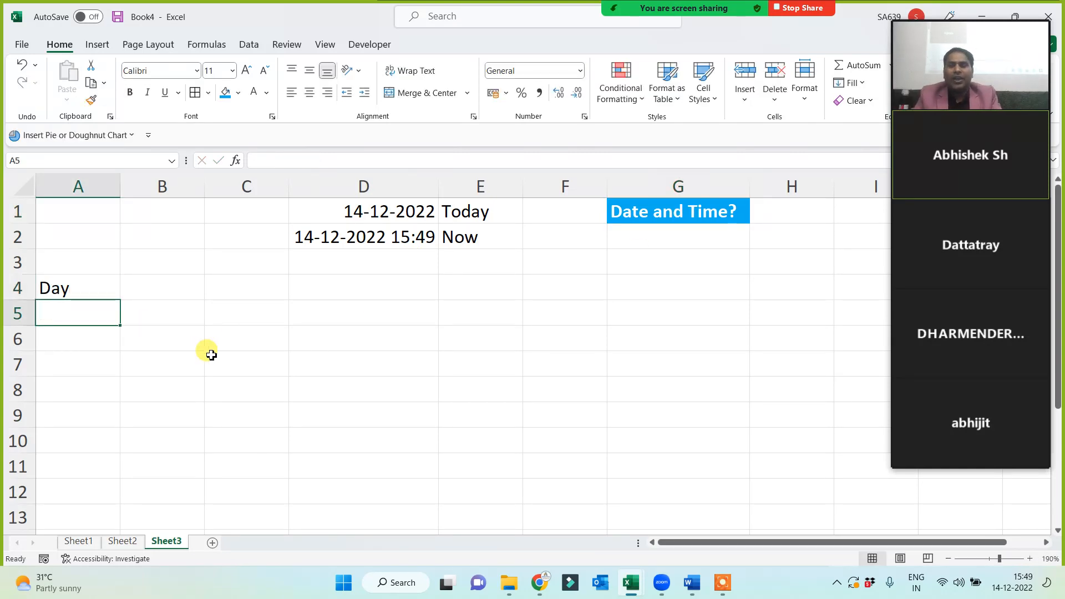
text(Month)
key(Return)
text(Year)
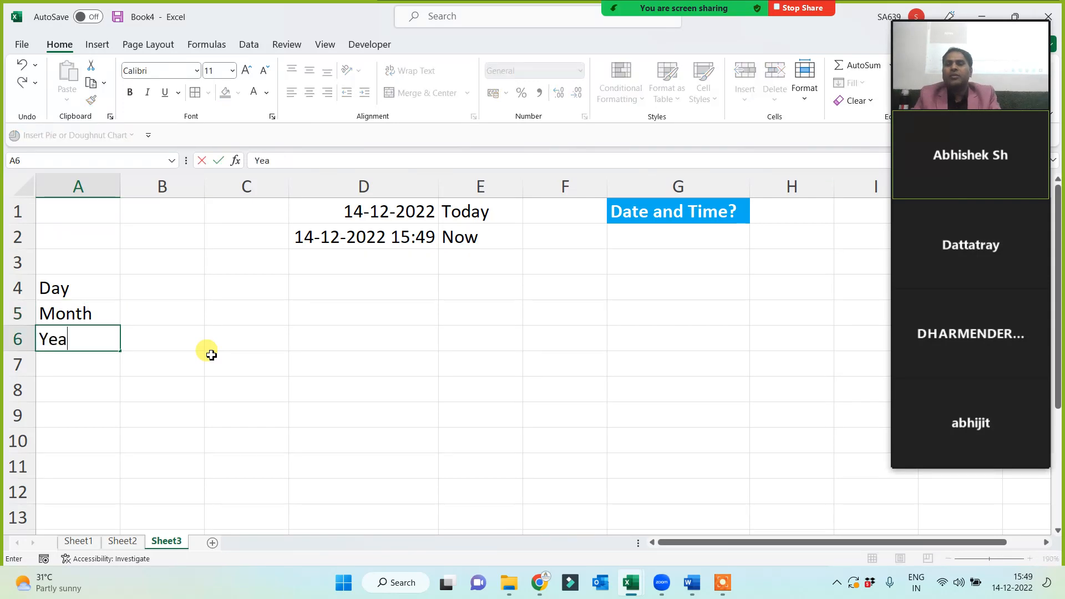
key(Return)
text(Hour)
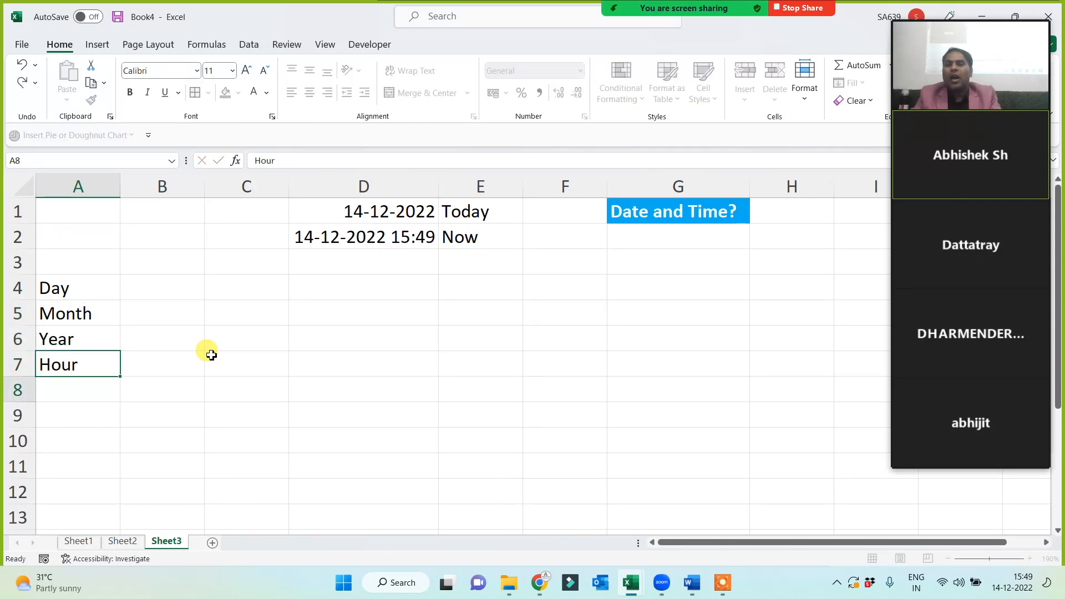
key(Return)
text(Minute)
key(Return)
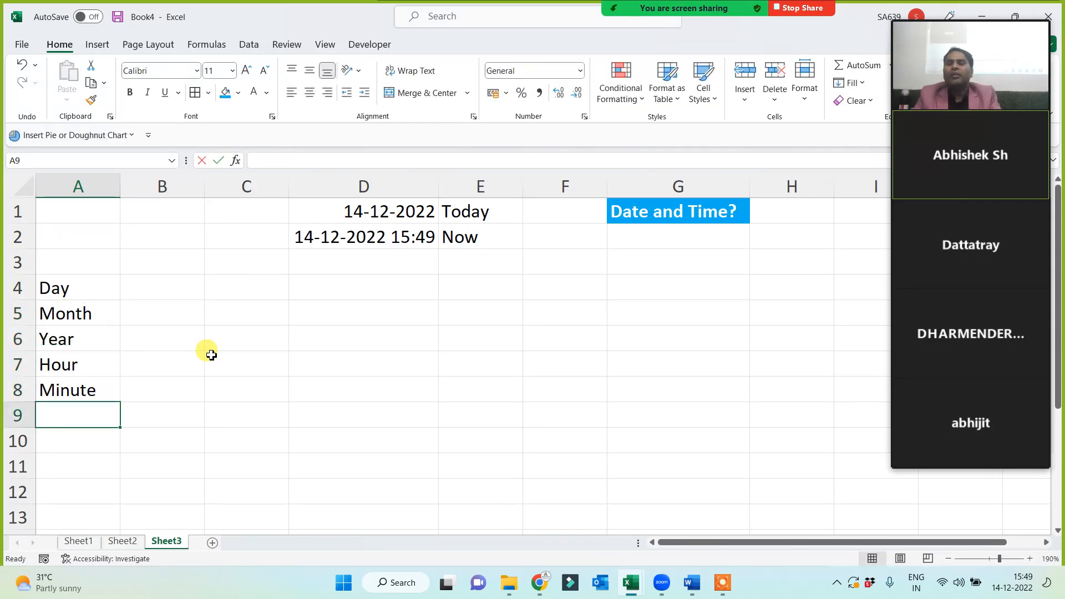
text(Second)
key(Return)
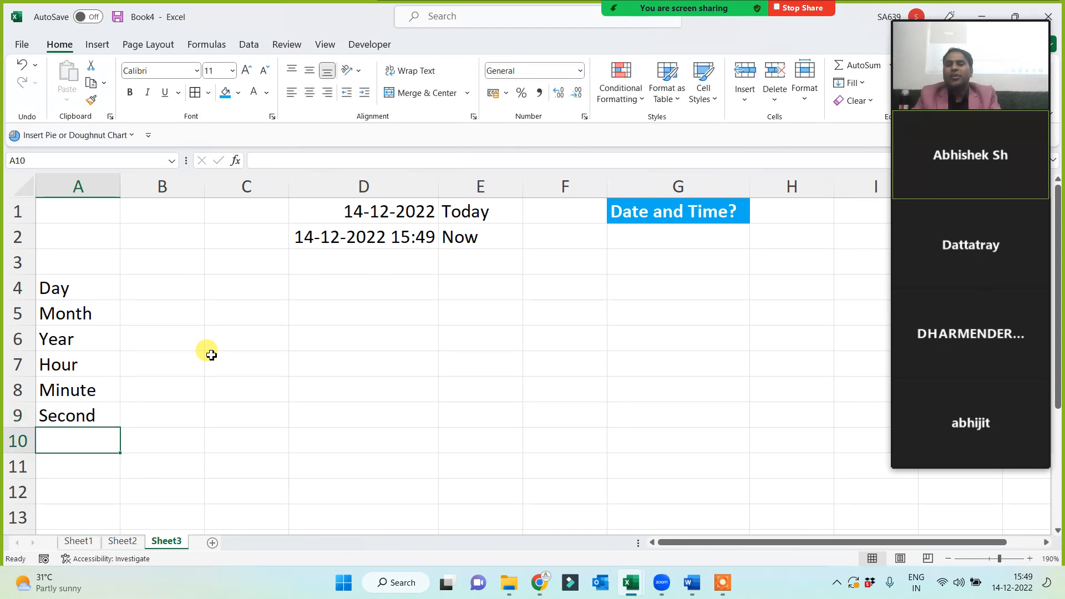
text(Weekn)
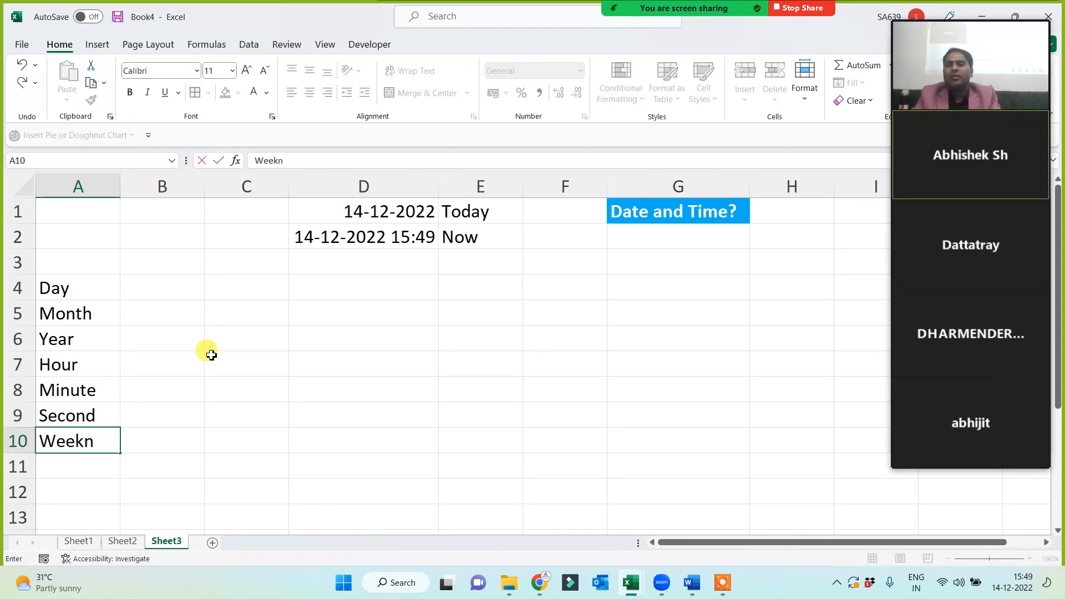
text(um)
key(Return)
text(Weekd)
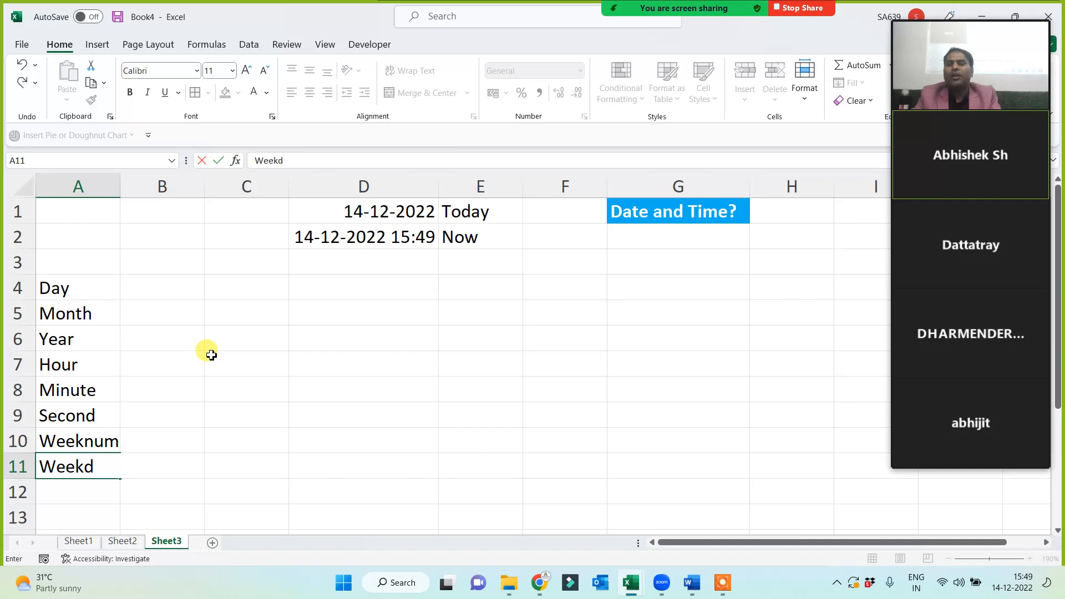
text(ay)
key(Return)
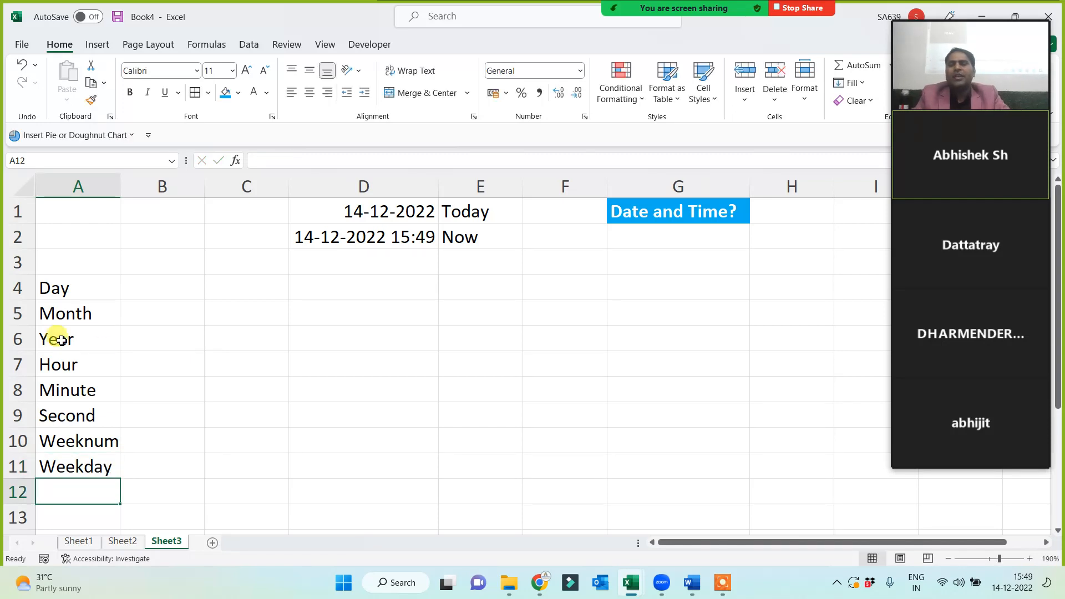
Widen column A to fit Weeknum and give A4:A11 all borders.
drag(78, 286, 78, 468)
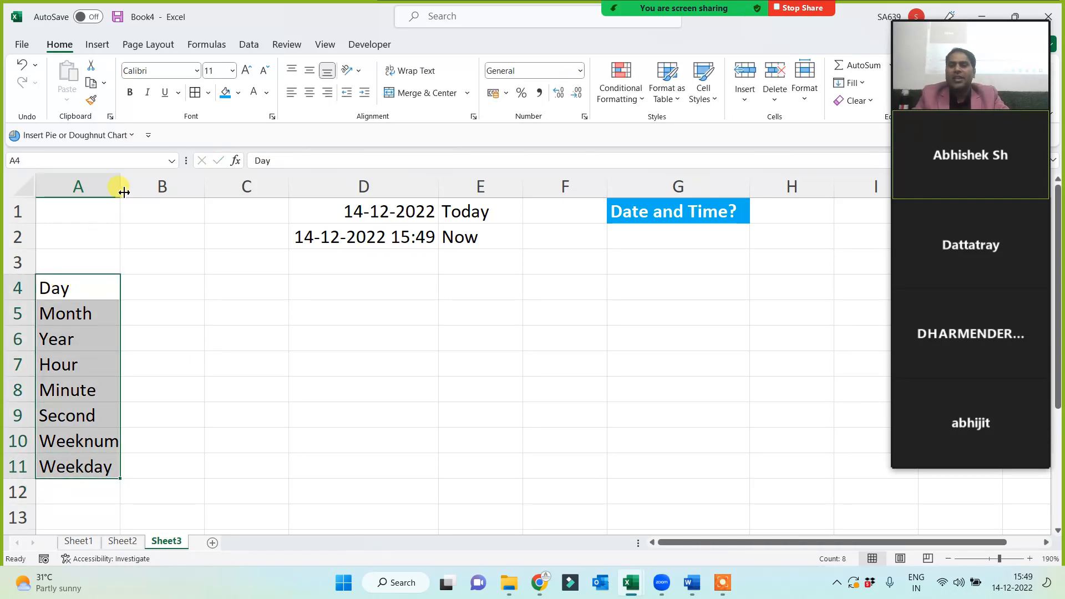
drag(123, 192, 136, 191)
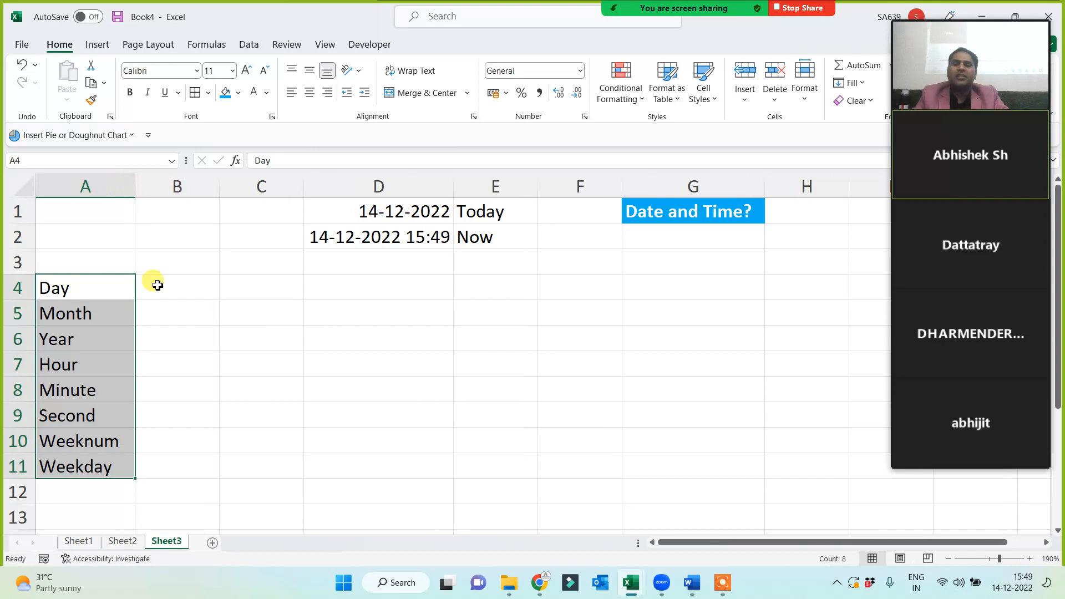
click(205, 100)
Start DAY, YEAR and SECOND formulas in B4, B6 and B9, then cancel them.
click(179, 297)
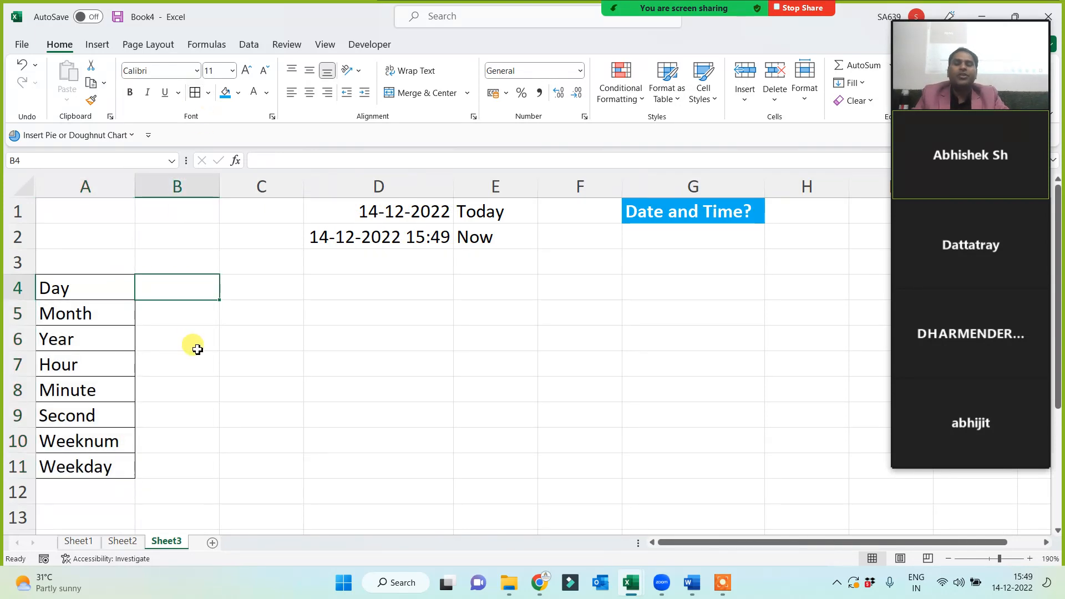
text(=day()
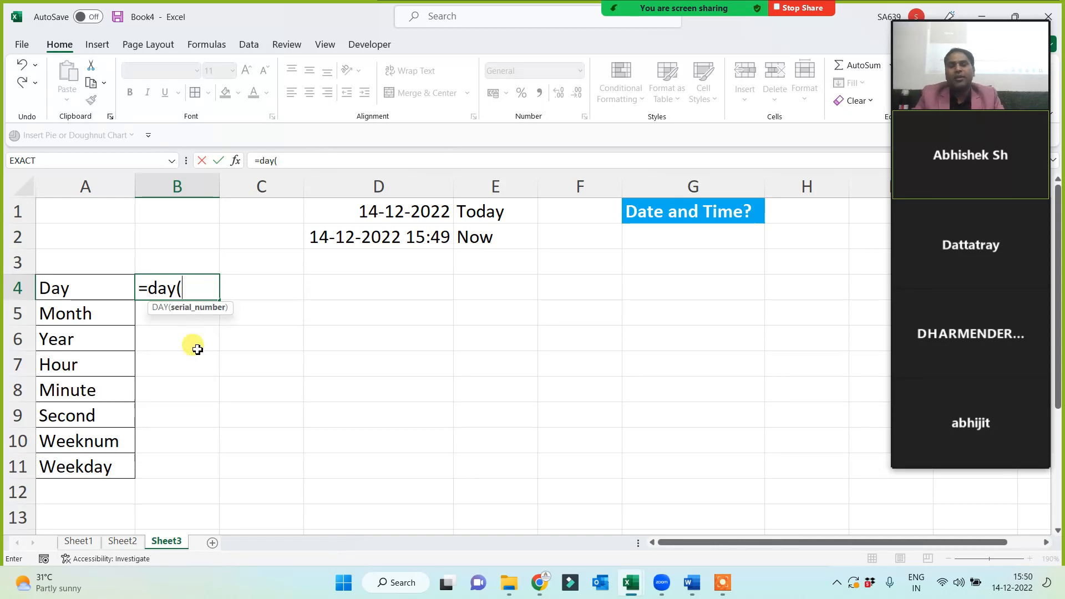
key(Escape)
click(197, 349)
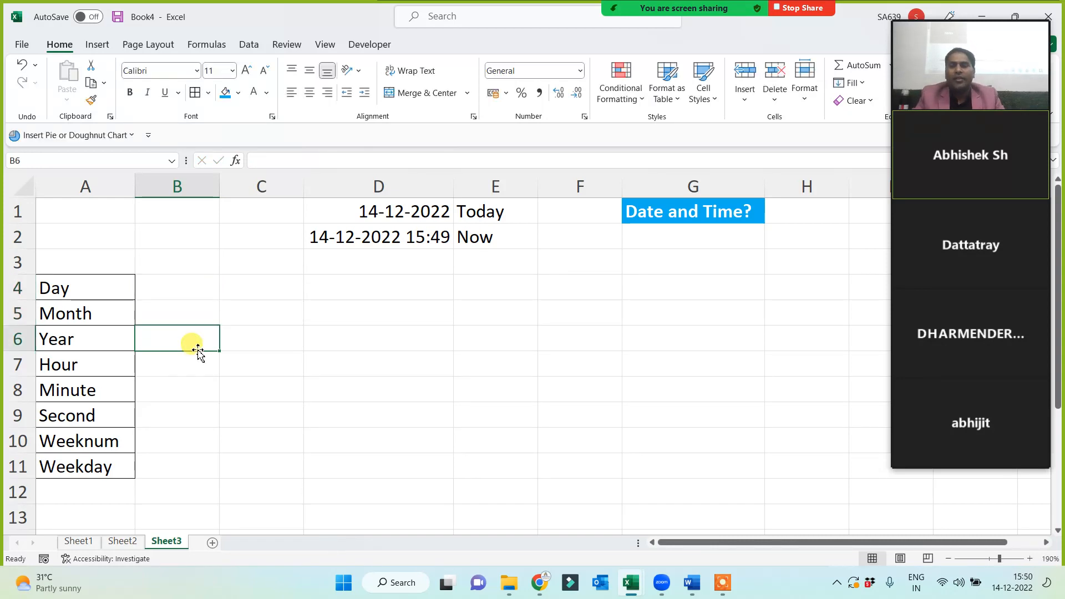
text(=year)
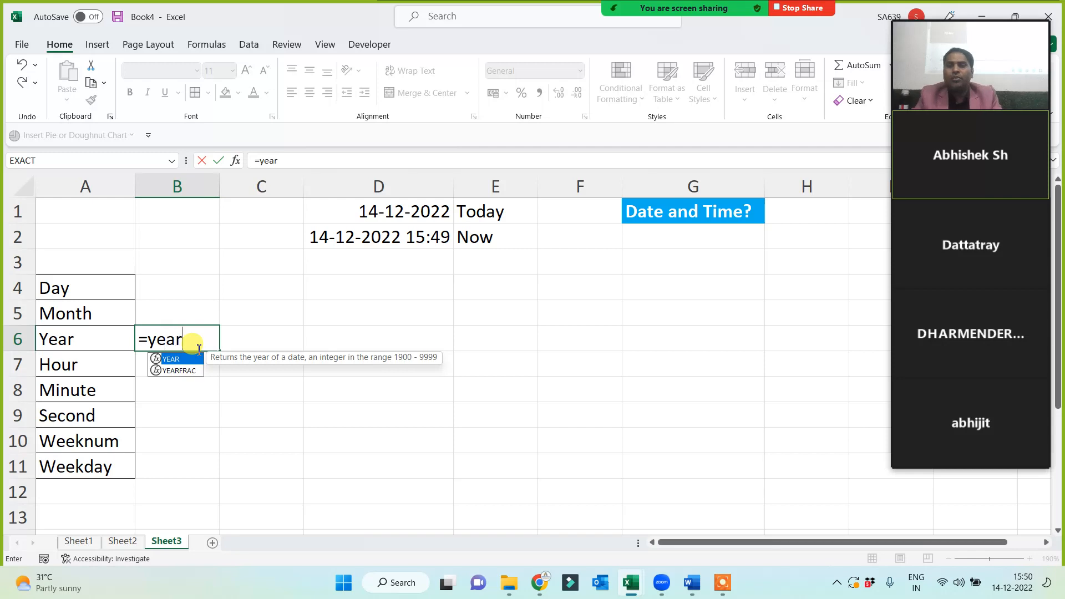
text(()
key(Escape)
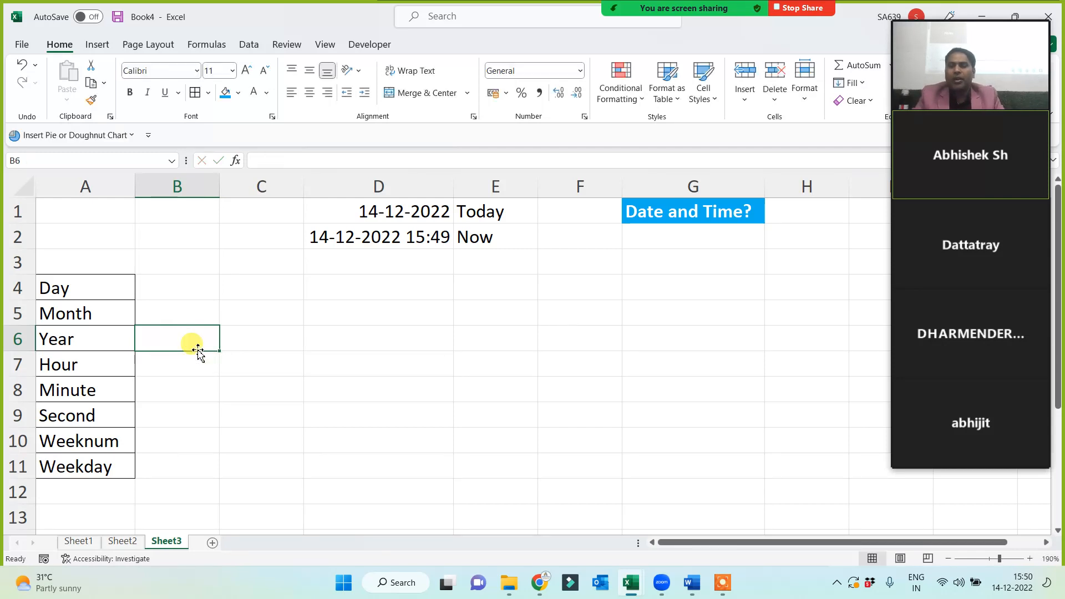
key(Down)
key(Down)
key(Down)
text(=s)
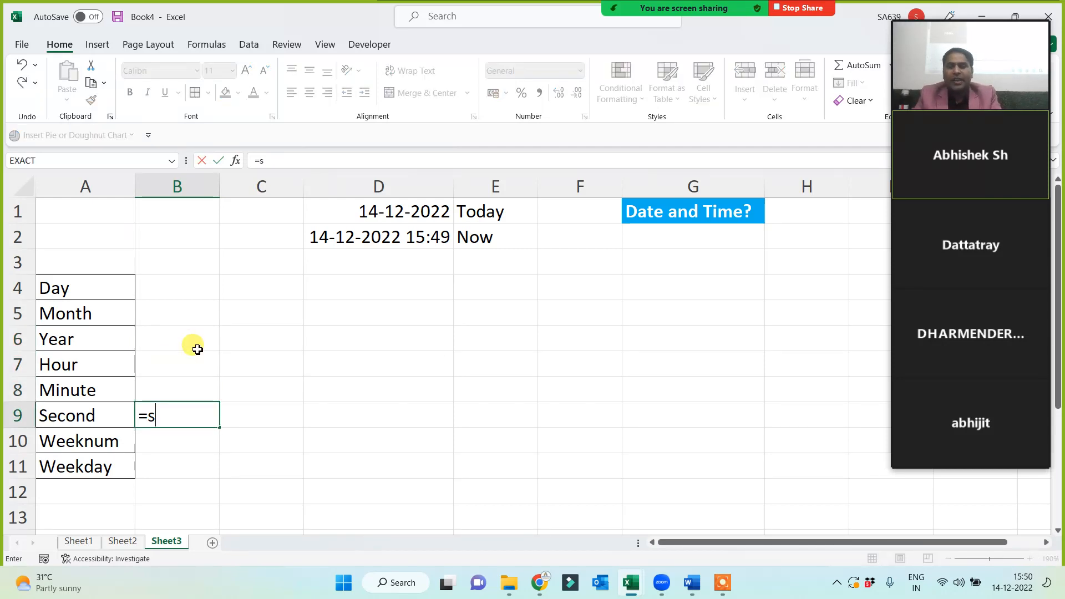
text(econd()
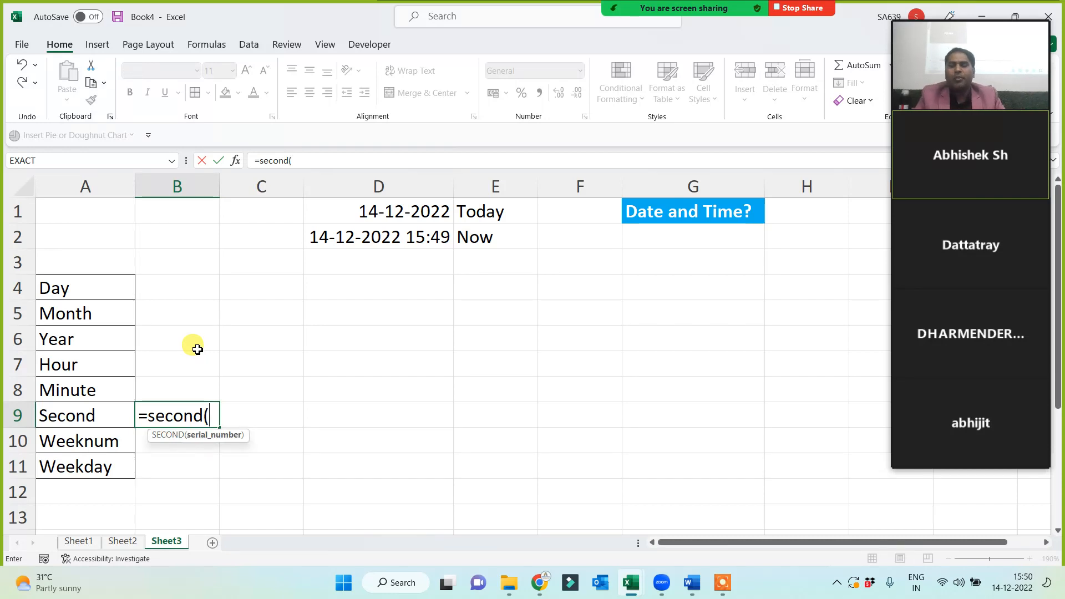
key(Escape)
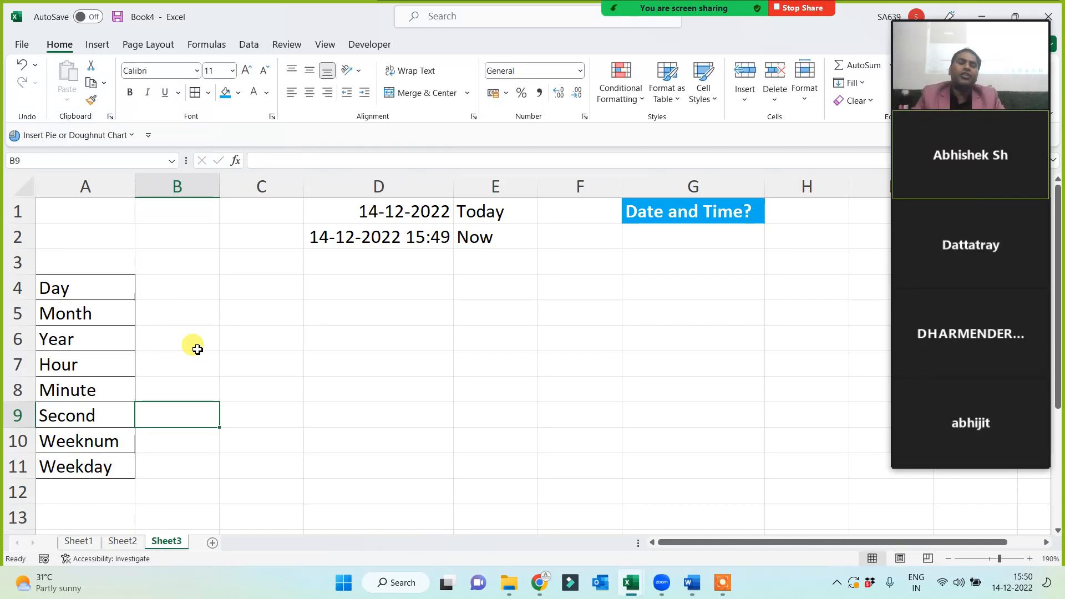
click(85, 280)
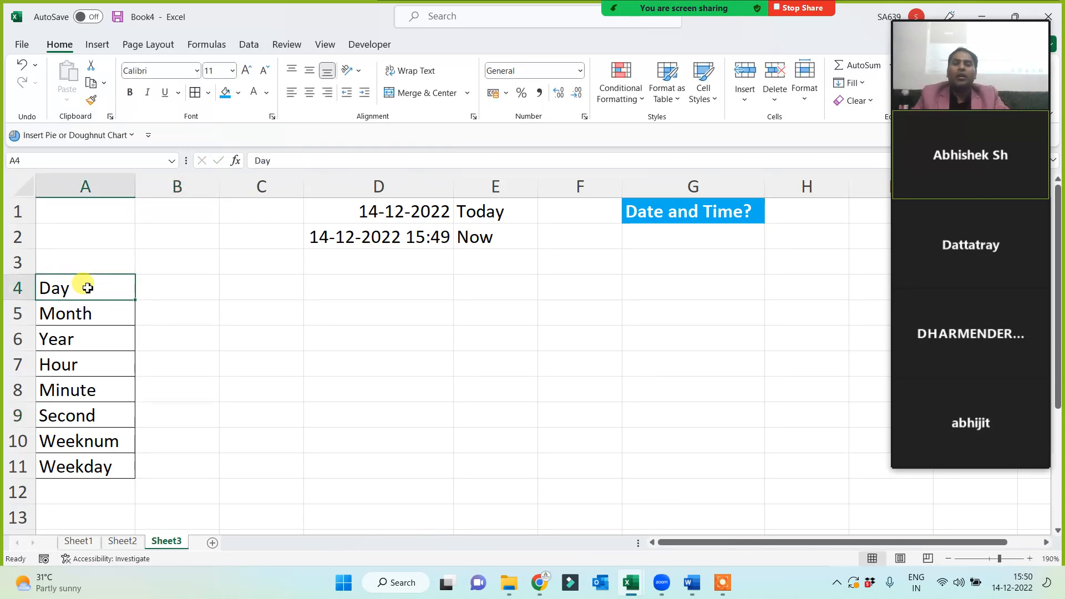
Add the note 'Serial No. = Any Date or Time' in D5.
drag(99, 285, 87, 456)
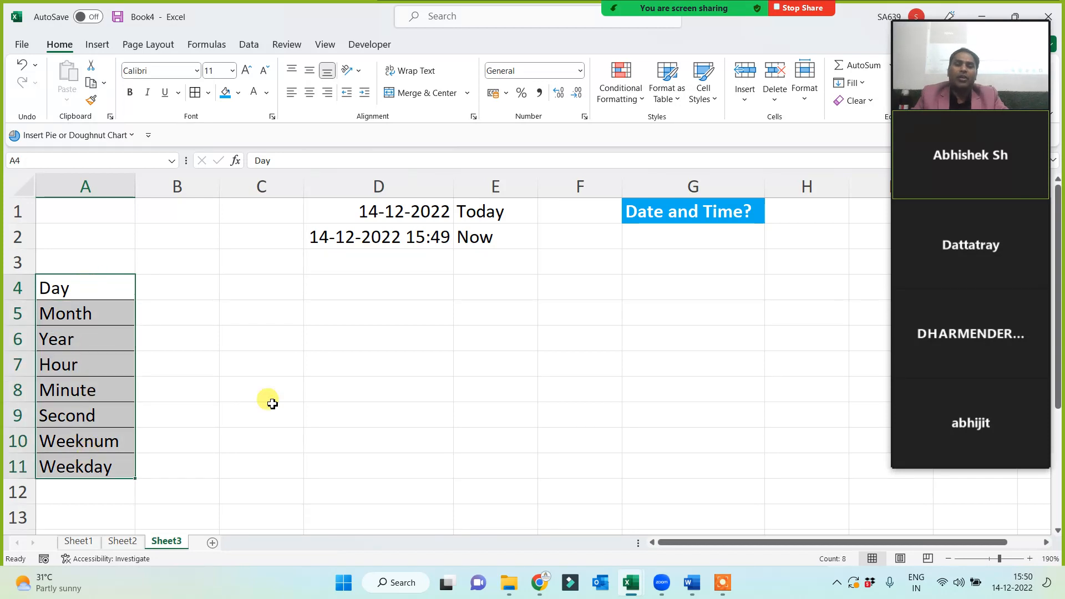
click(372, 338)
click(410, 313)
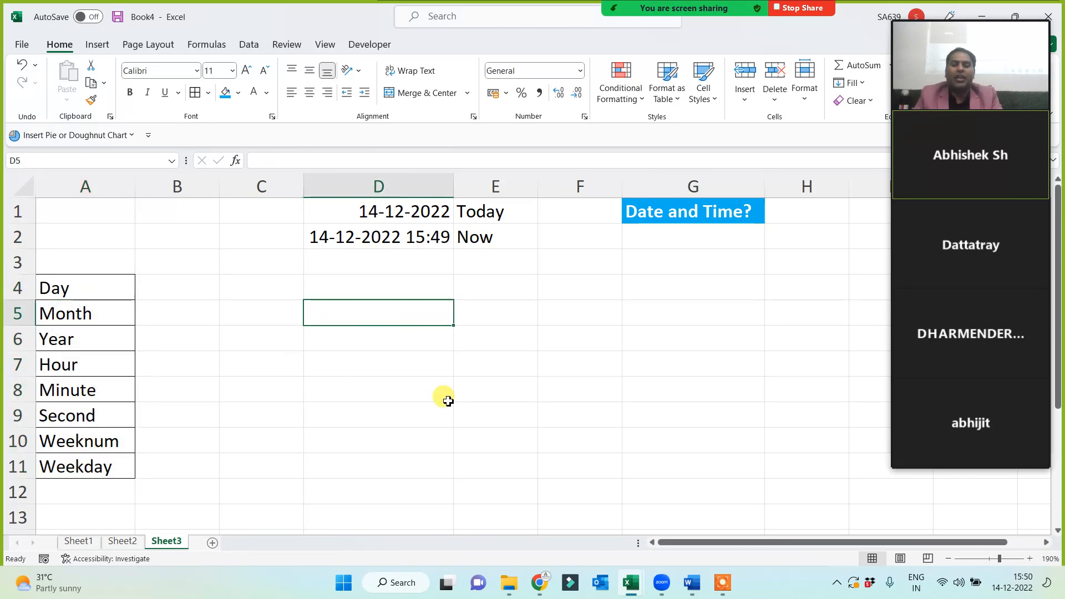
text(Serial No.)
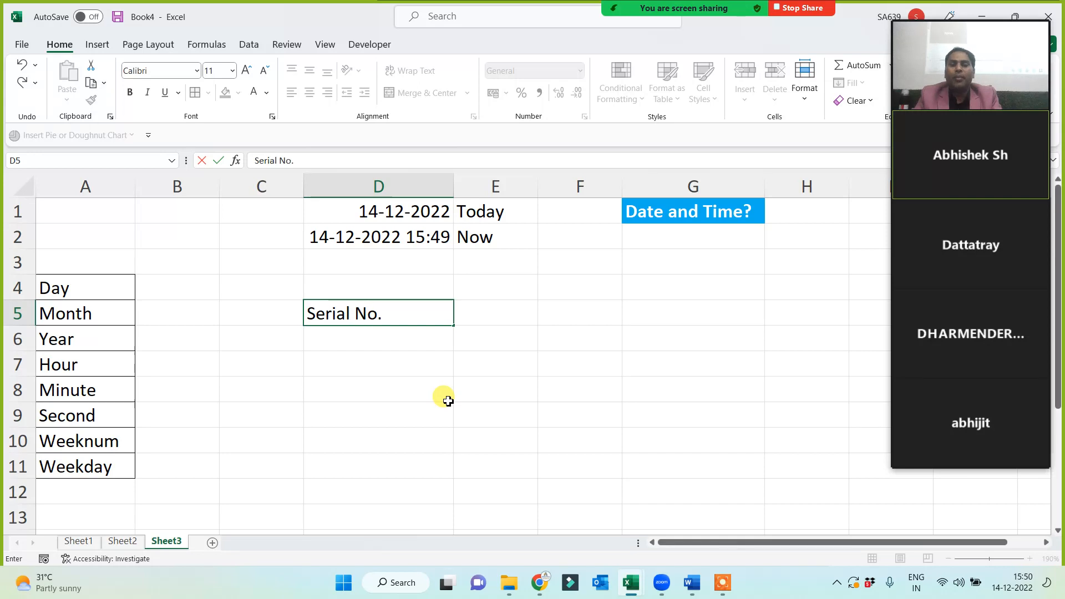
text( = Any)
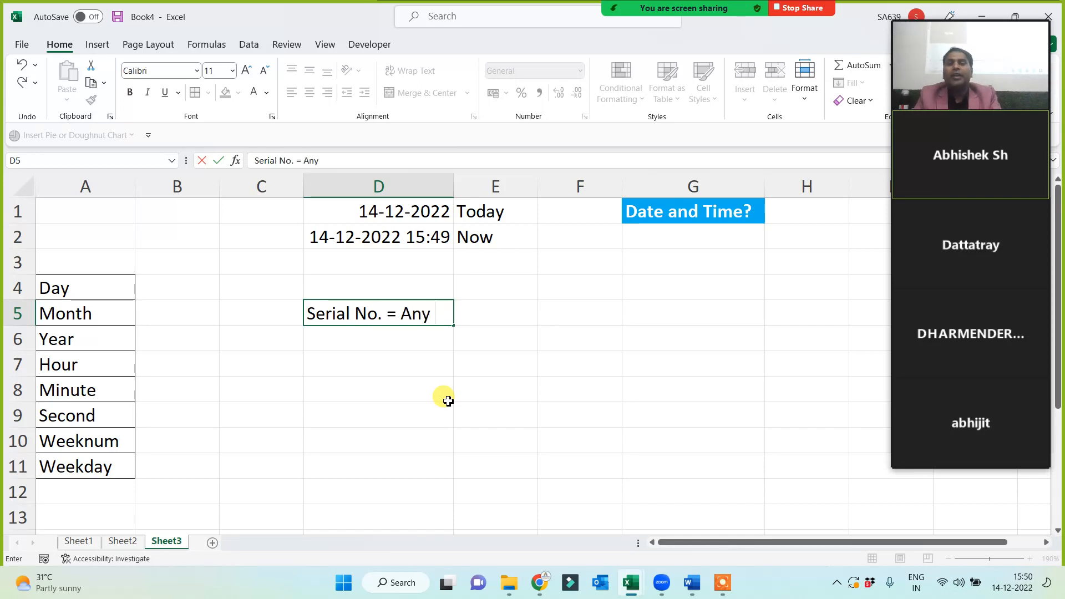
text( Date or Time)
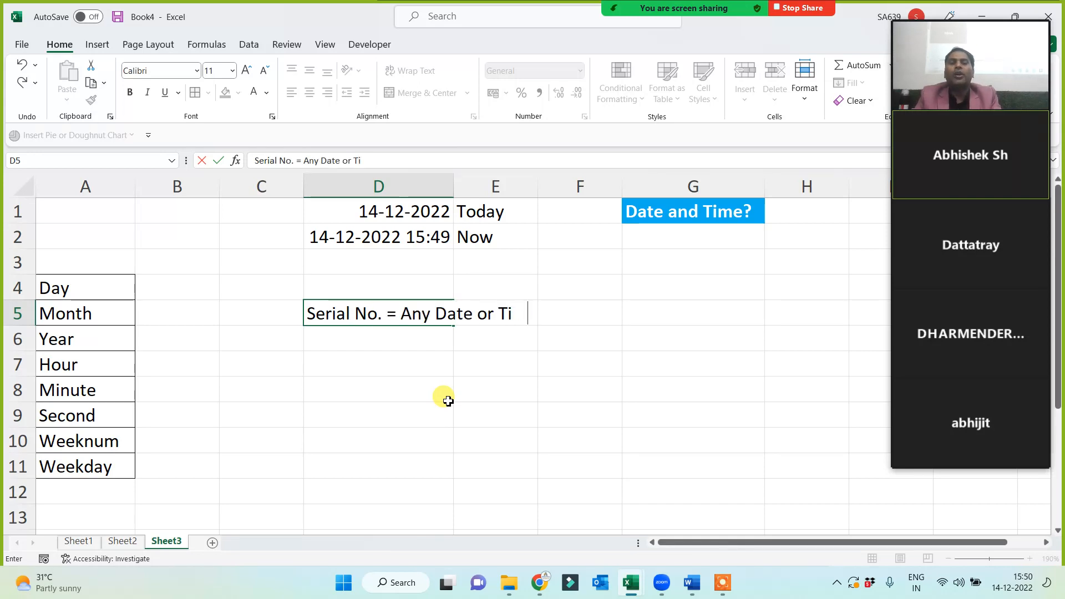
click(423, 397)
Fill the current date-time cell D2 yellow.
click(333, 232)
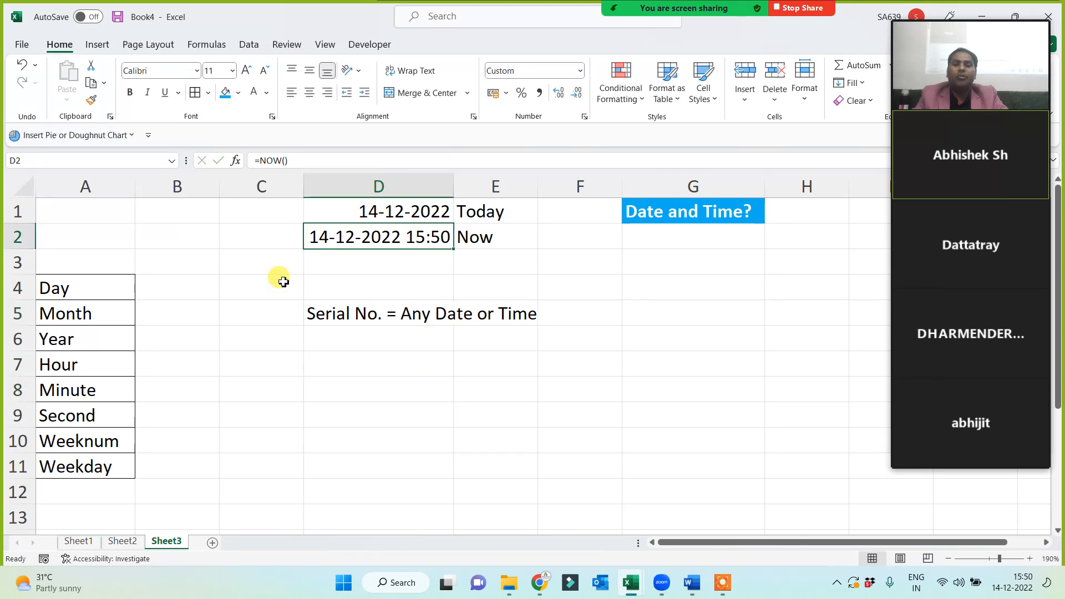
click(238, 93)
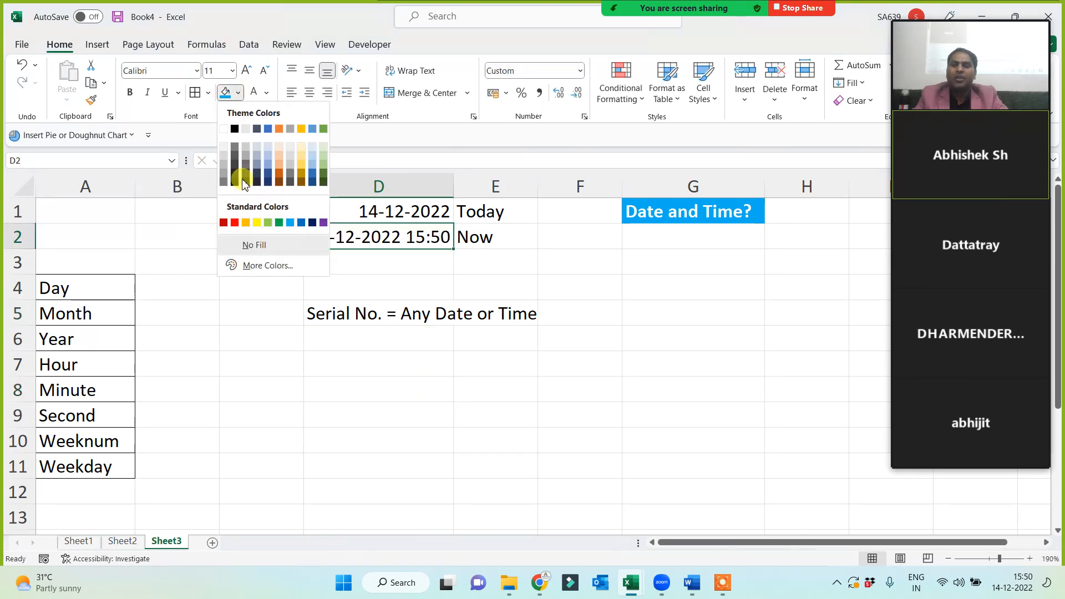
click(257, 222)
Enter =DAY(D2), =MONTH(D2) and =YEAR(D2) in B4:B6, giving 14, 12 and 2022.
click(167, 290)
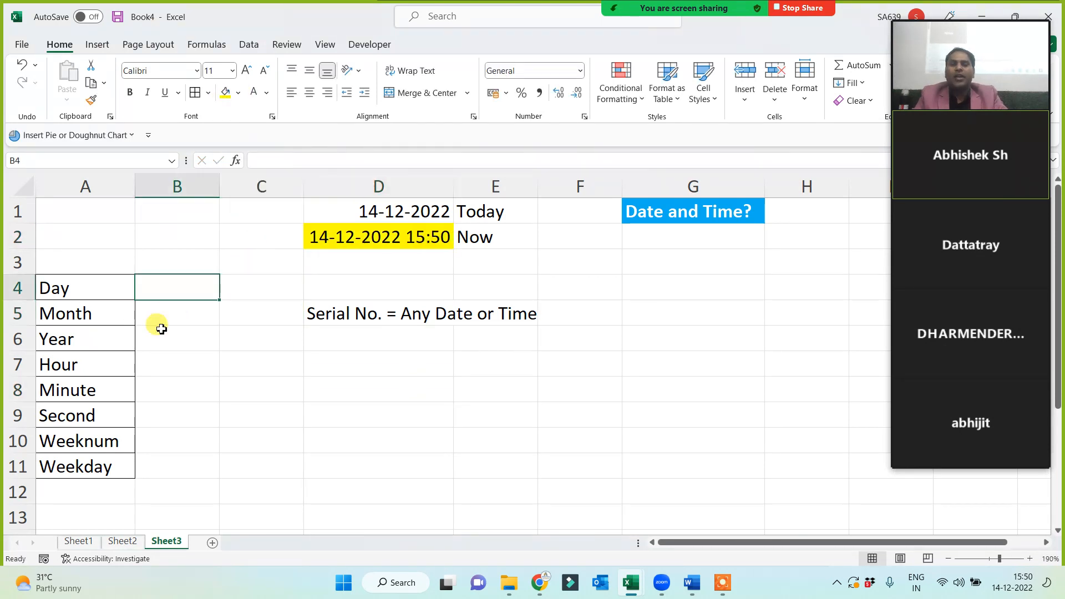
text(=day()
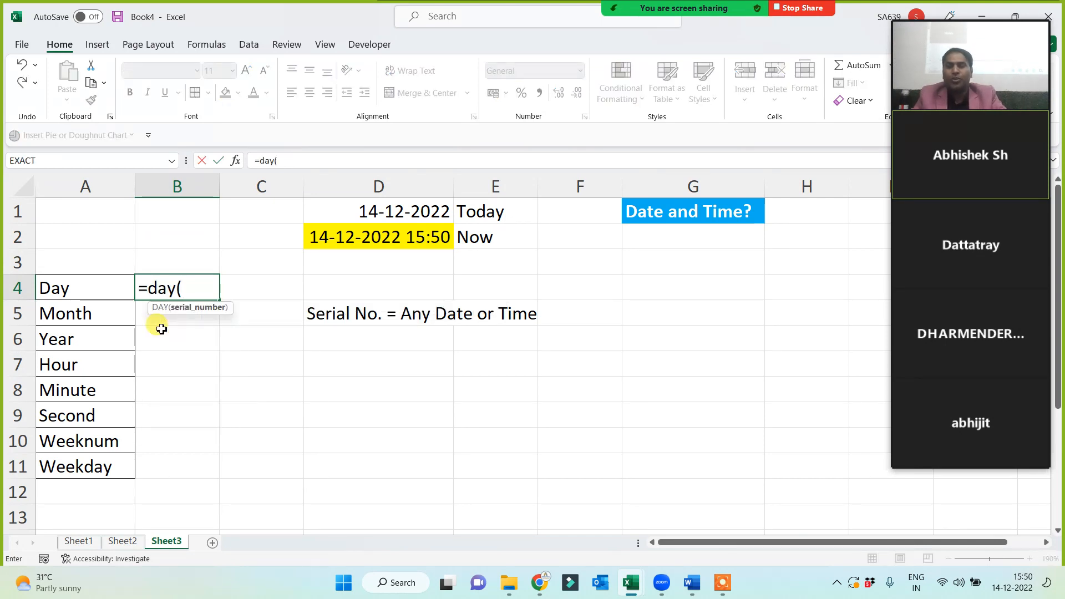
click(355, 237)
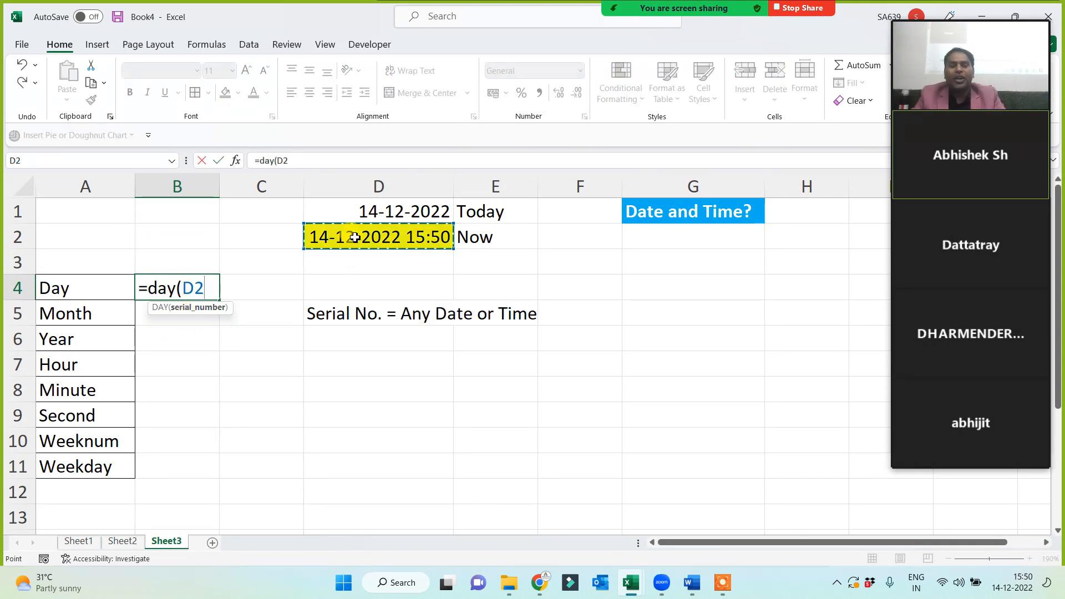
text())
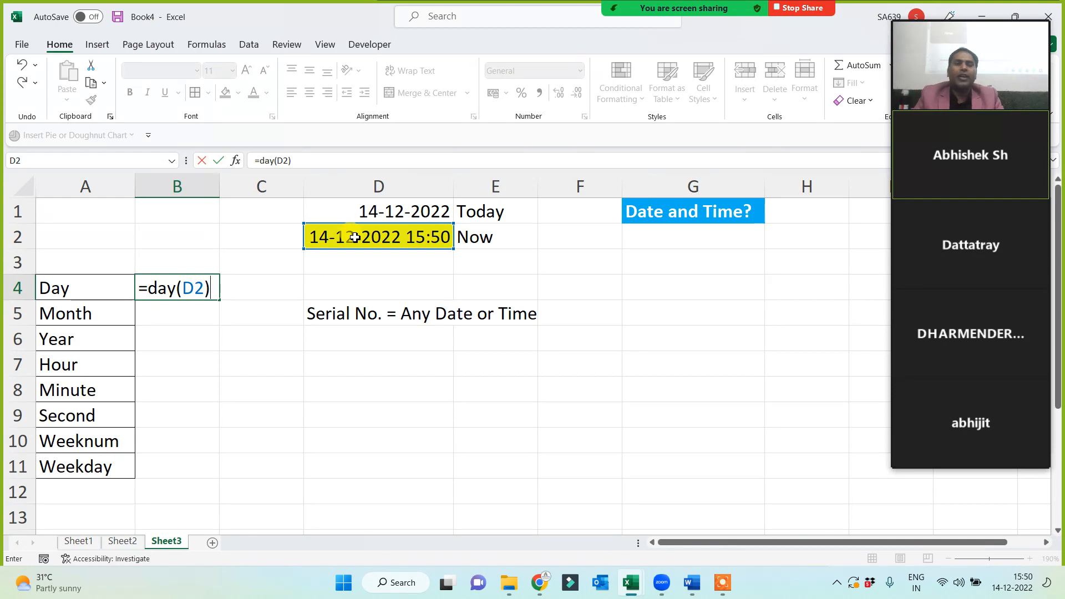
key(Return)
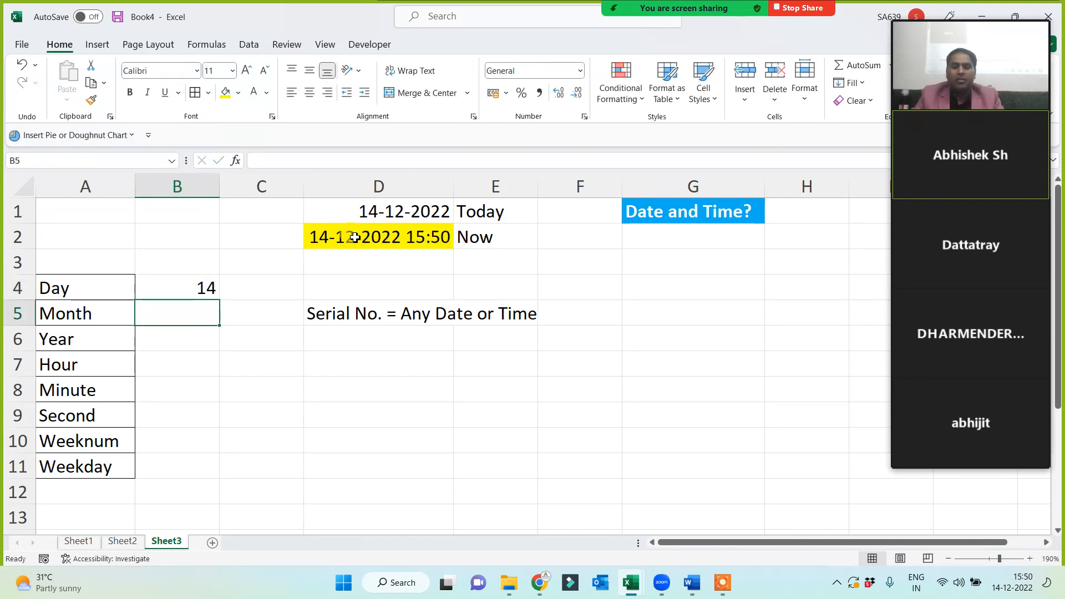
text(=month()
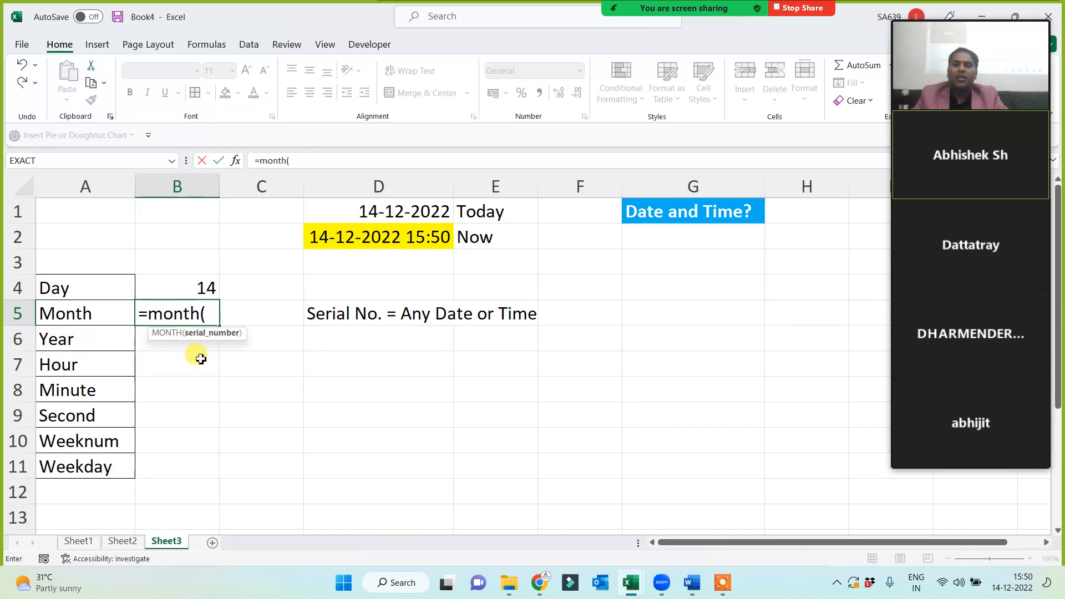
click(350, 236)
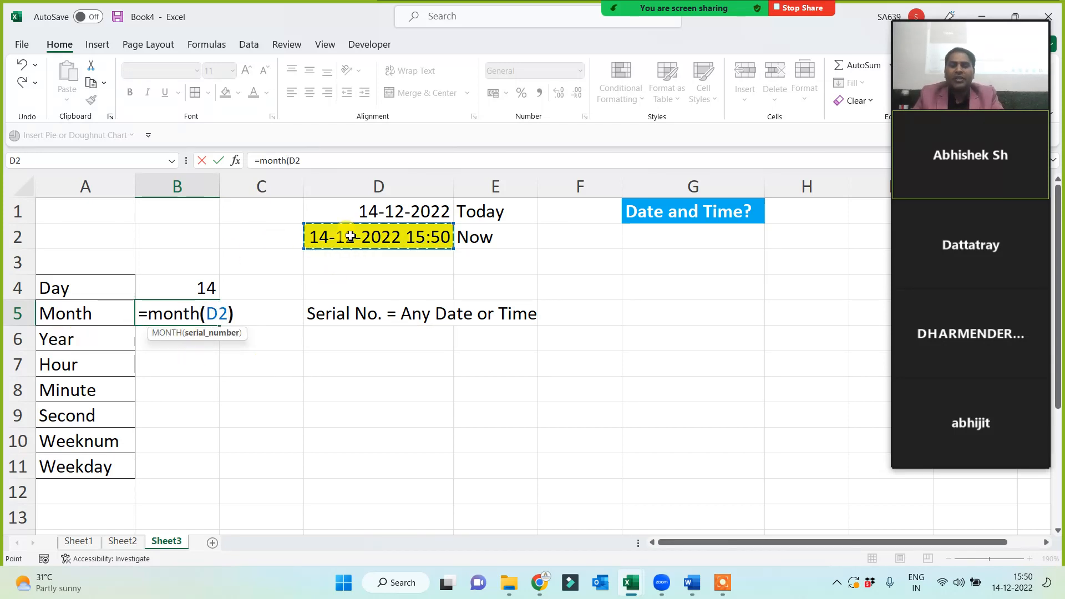
text())
key(Return)
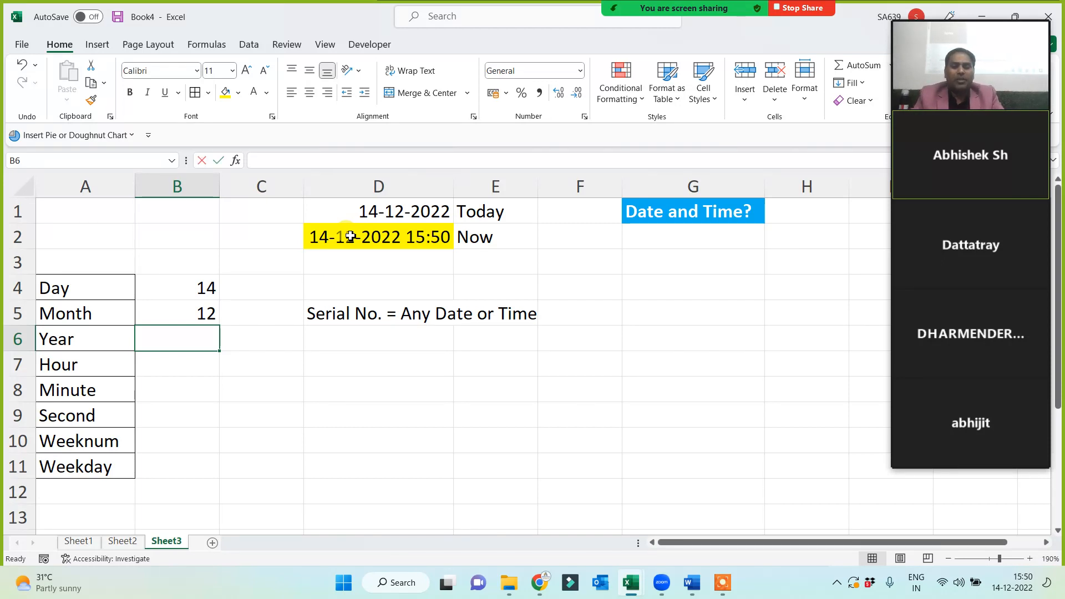
text(=year)
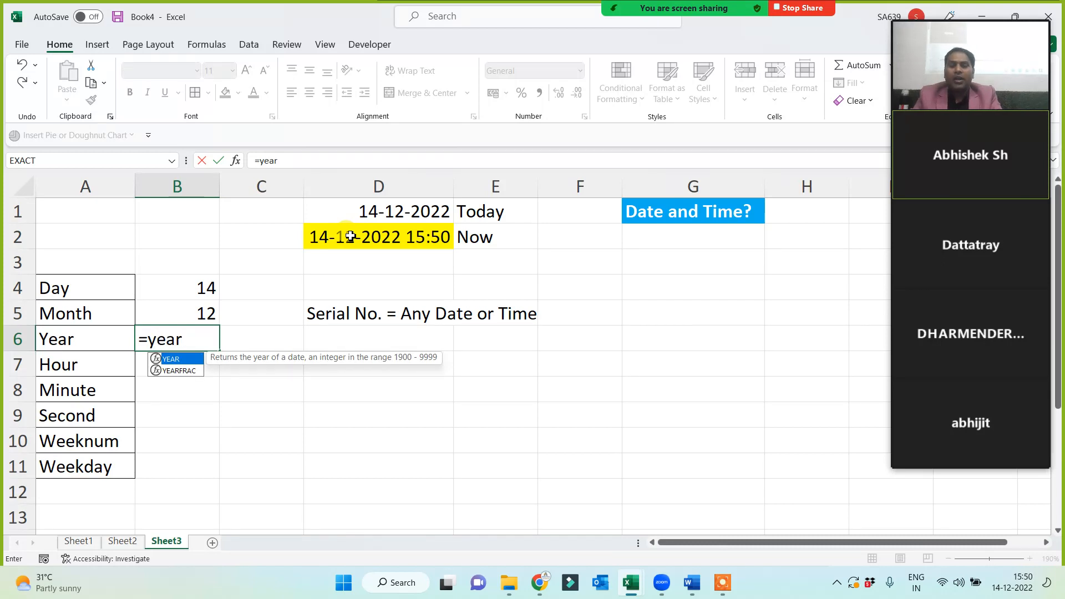
text(()
click(357, 231)
key(Return)
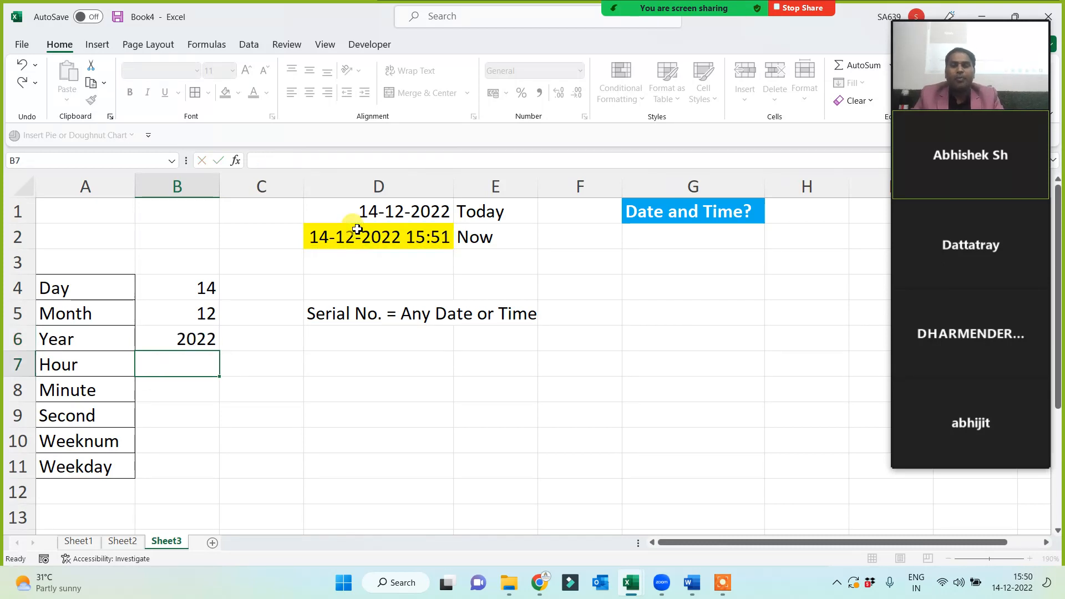
Enter =HOUR(D2), =MINUTE(D2) and =SECOND(D2) in B7:B9.
text(=hour()
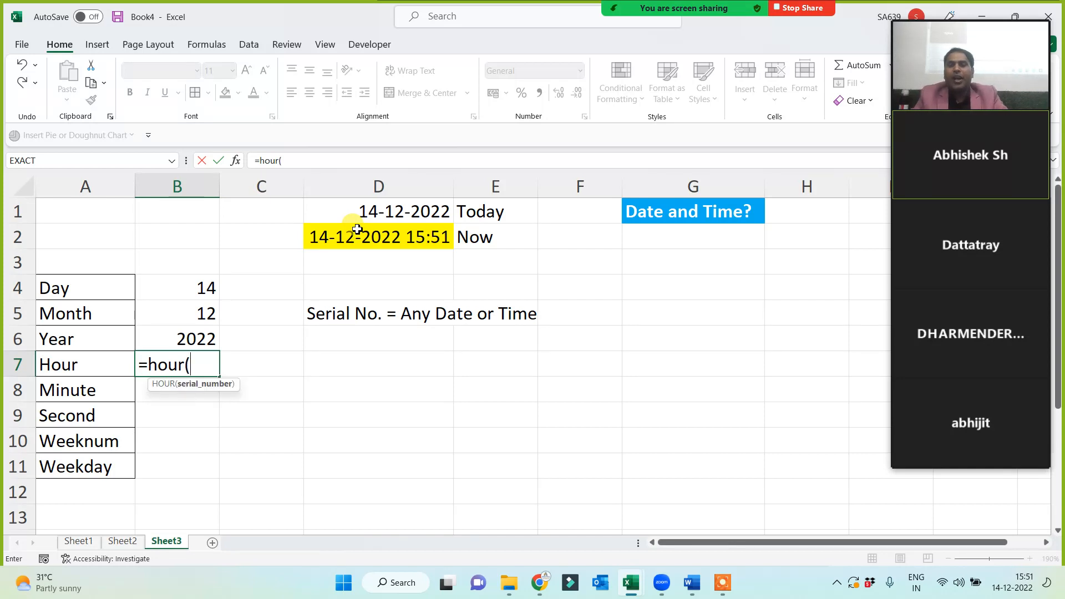
click(357, 229)
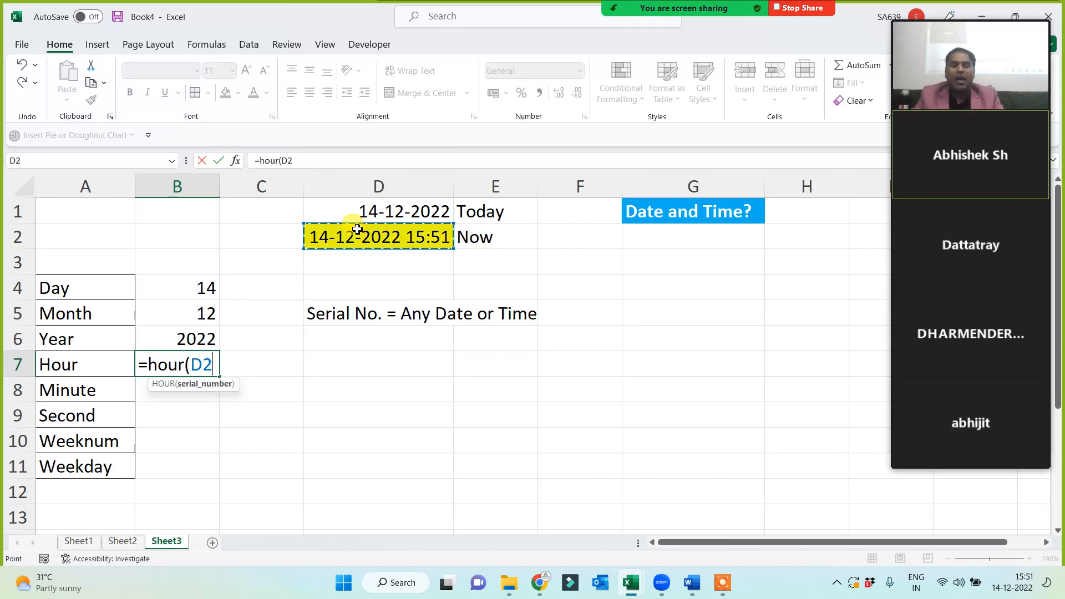
key(Return)
text(=mi)
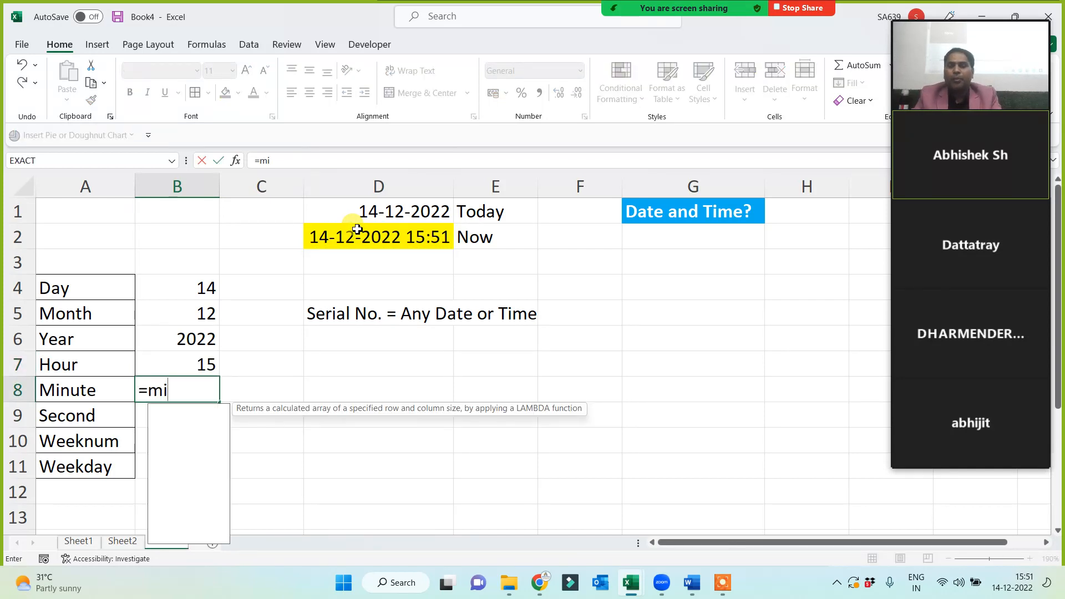
text(nute()
click(357, 229)
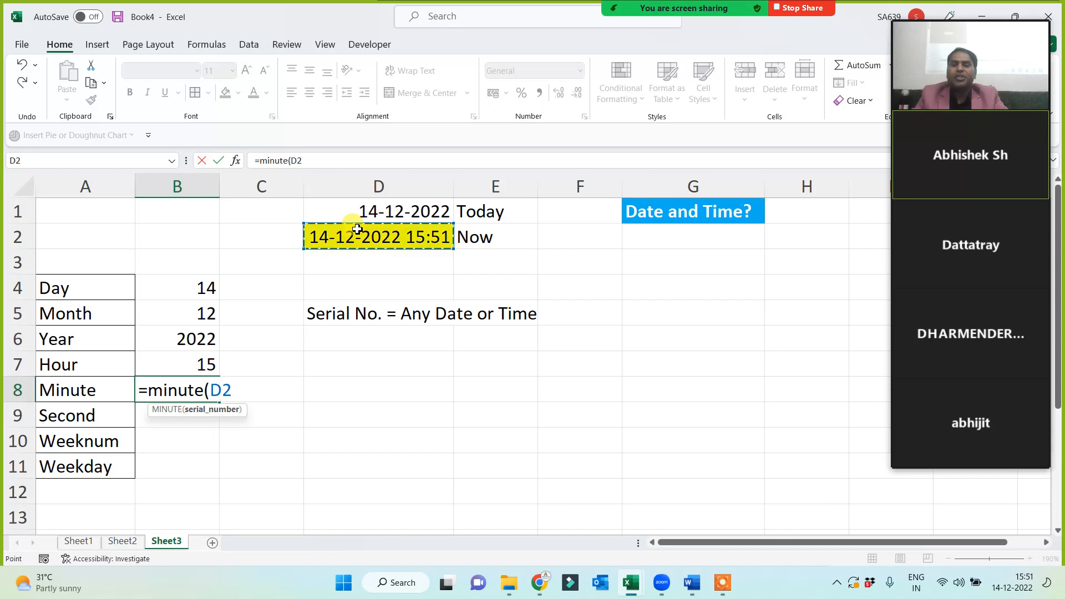
key(Return)
text(=)
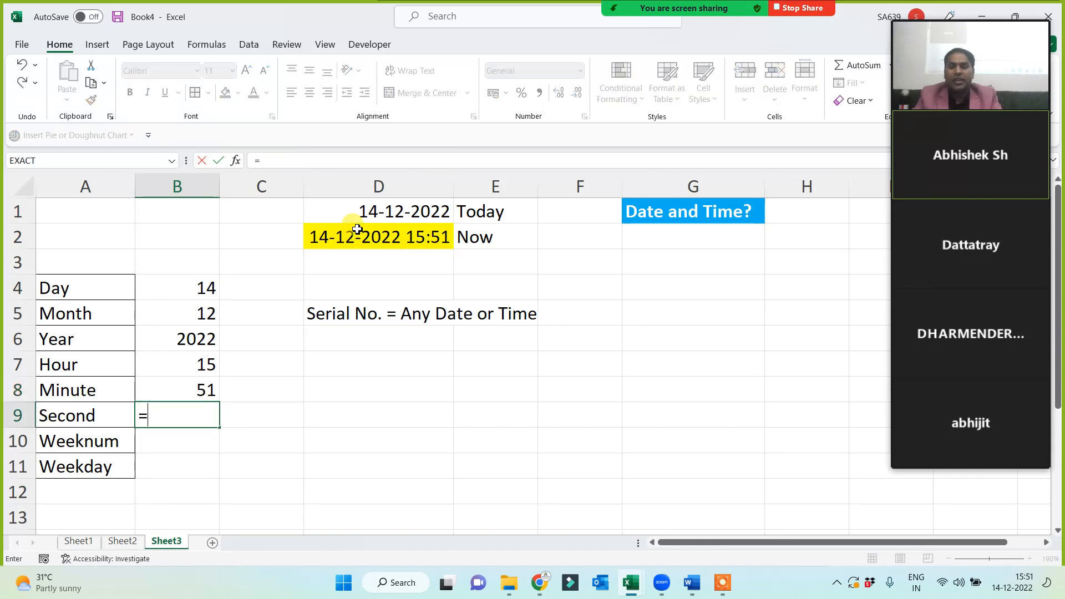
text(second()
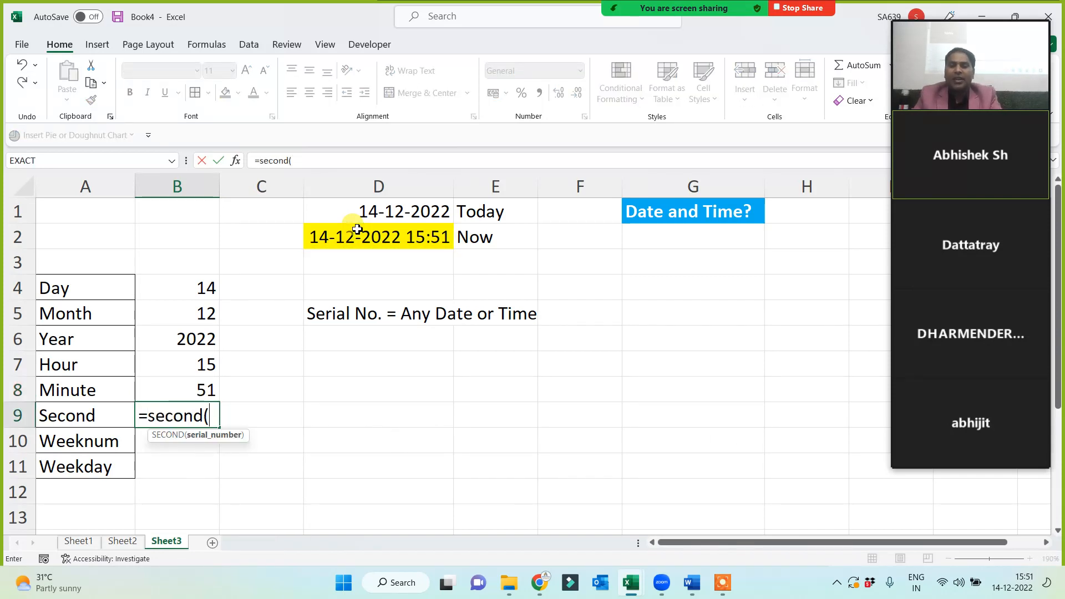
click(357, 229)
key(Return)
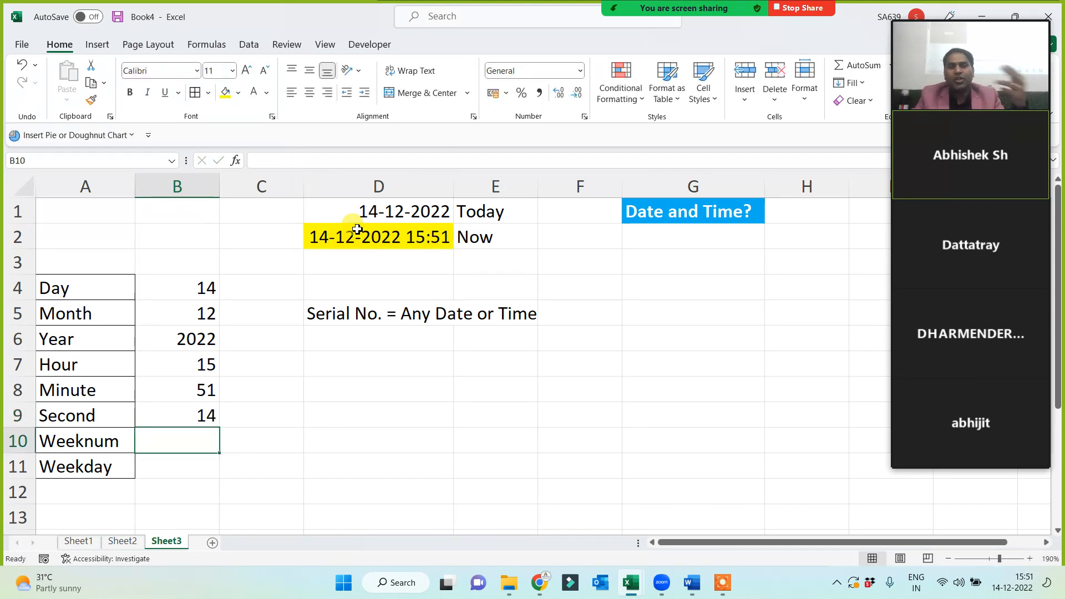
Enter =WEEKNUM(D2) in B10 with the note '52/53.54 weeks in a year' beside it in C10.
text(=)
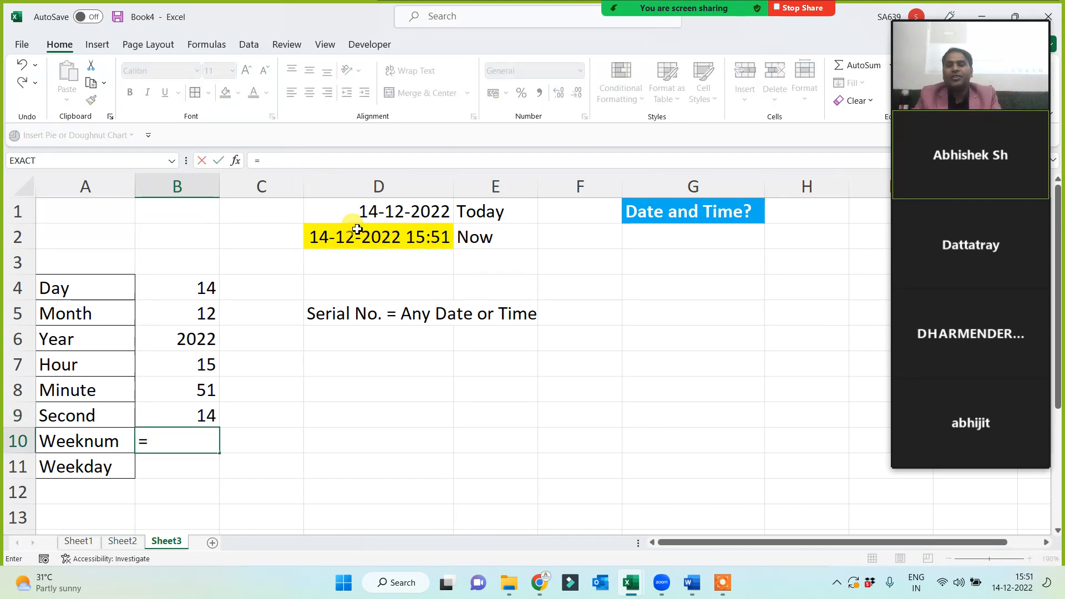
text(weeknum)
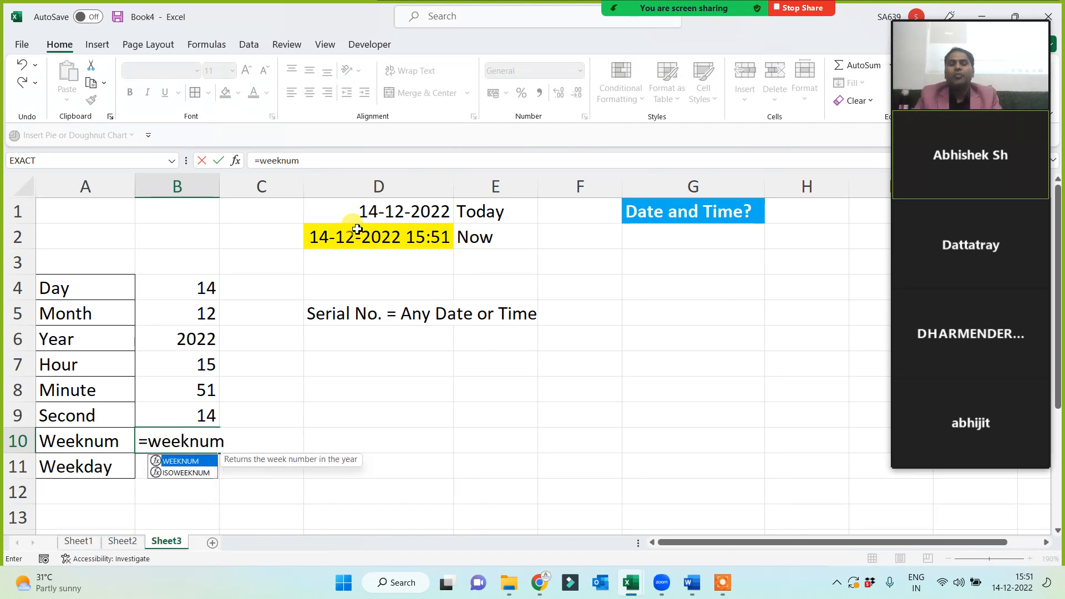
text(()
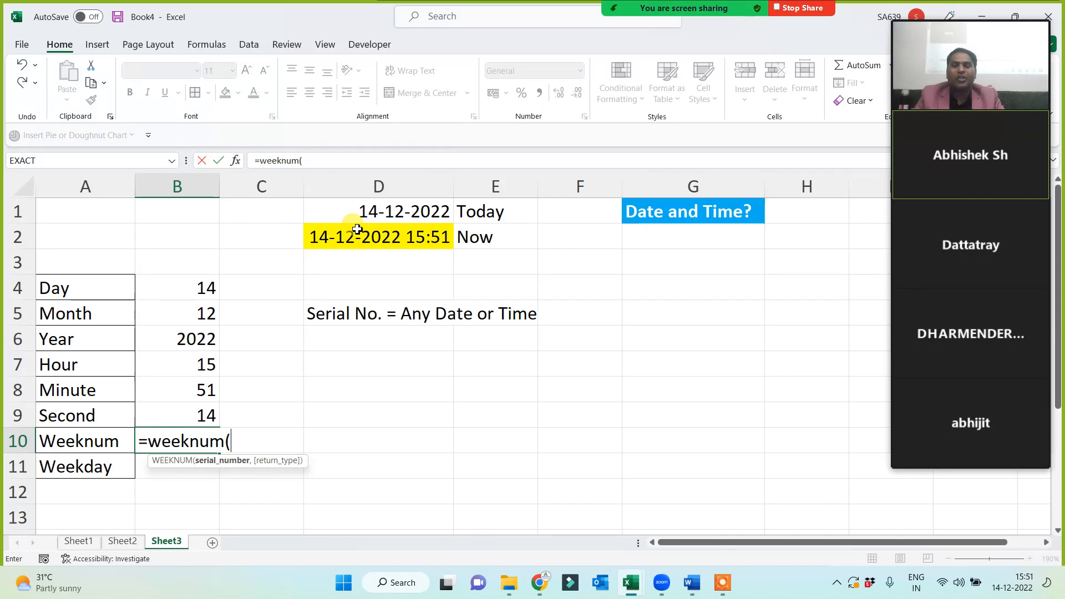
click(364, 239)
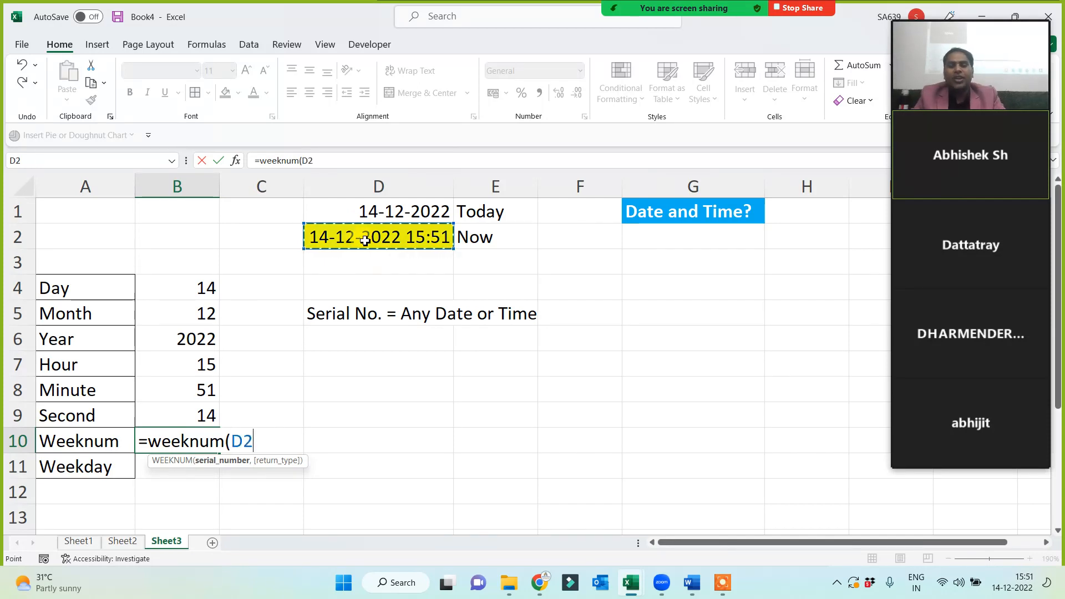
text())
key(Return)
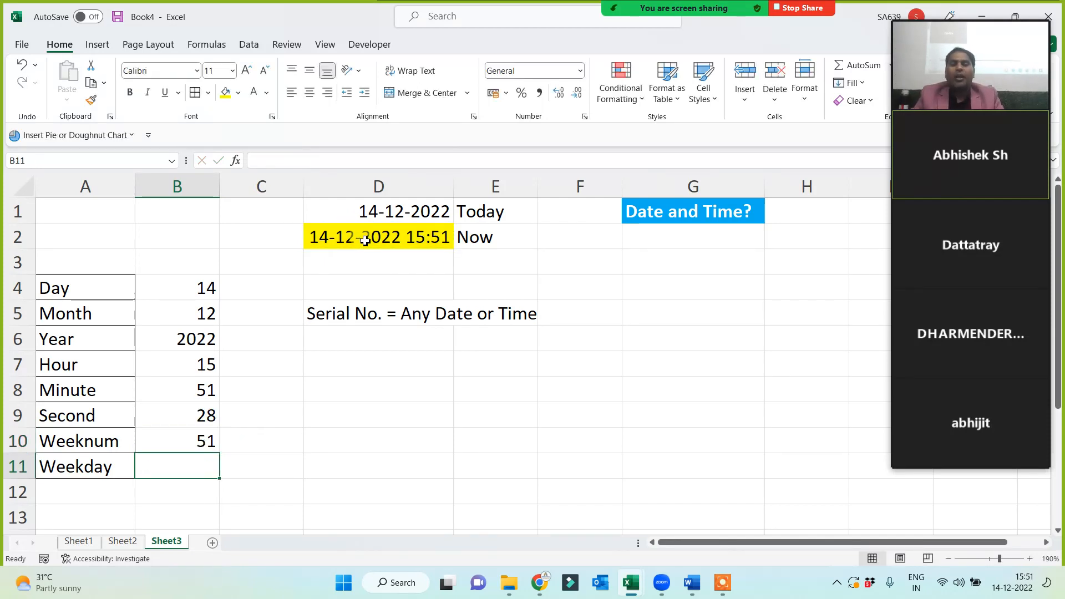
key(Up)
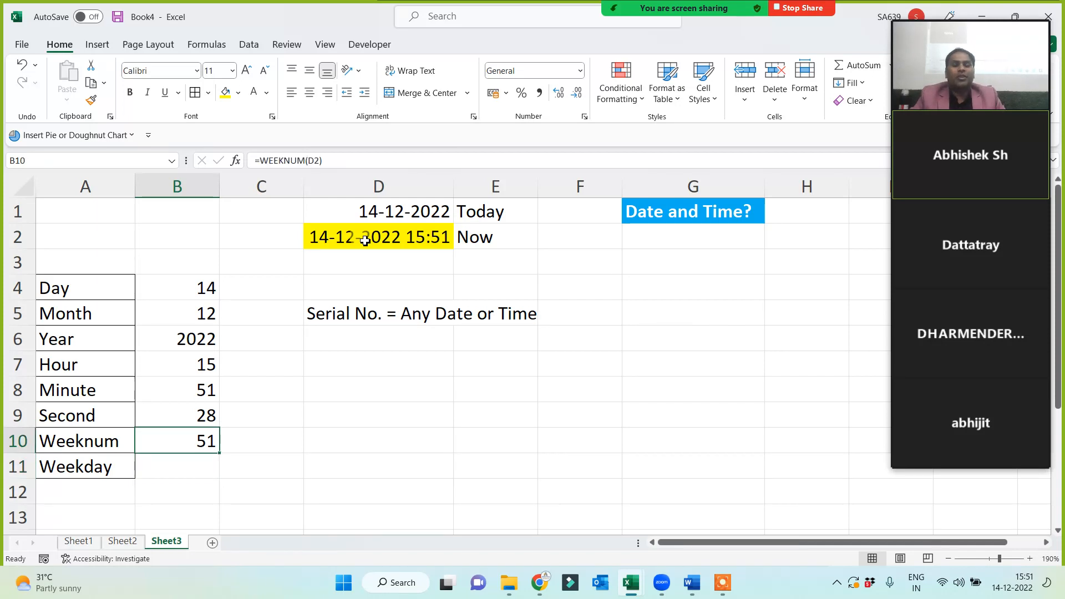
key(Right)
text(52/53)
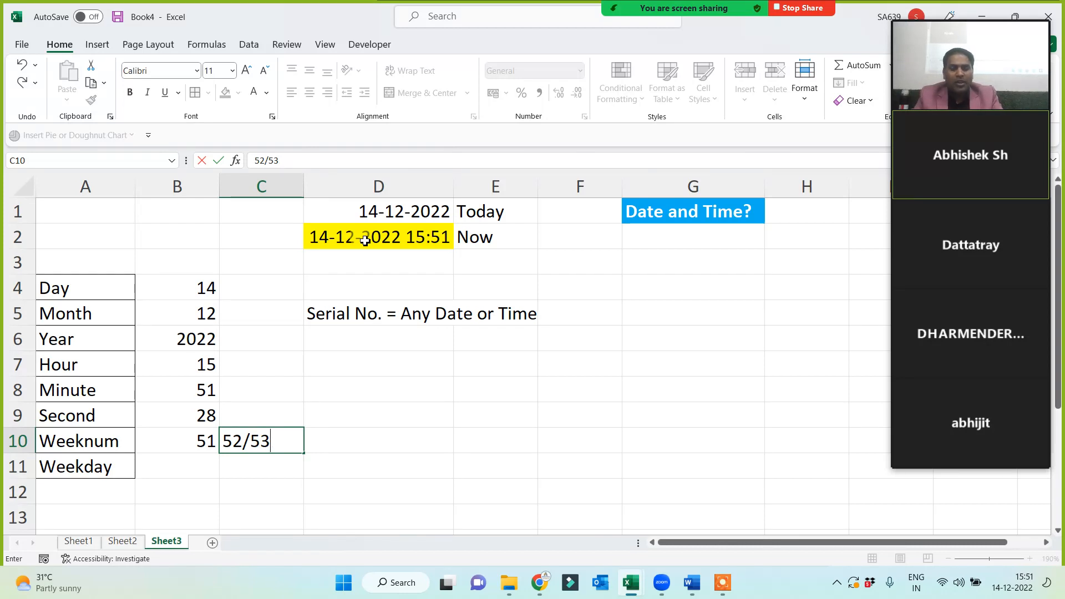
text(.54)
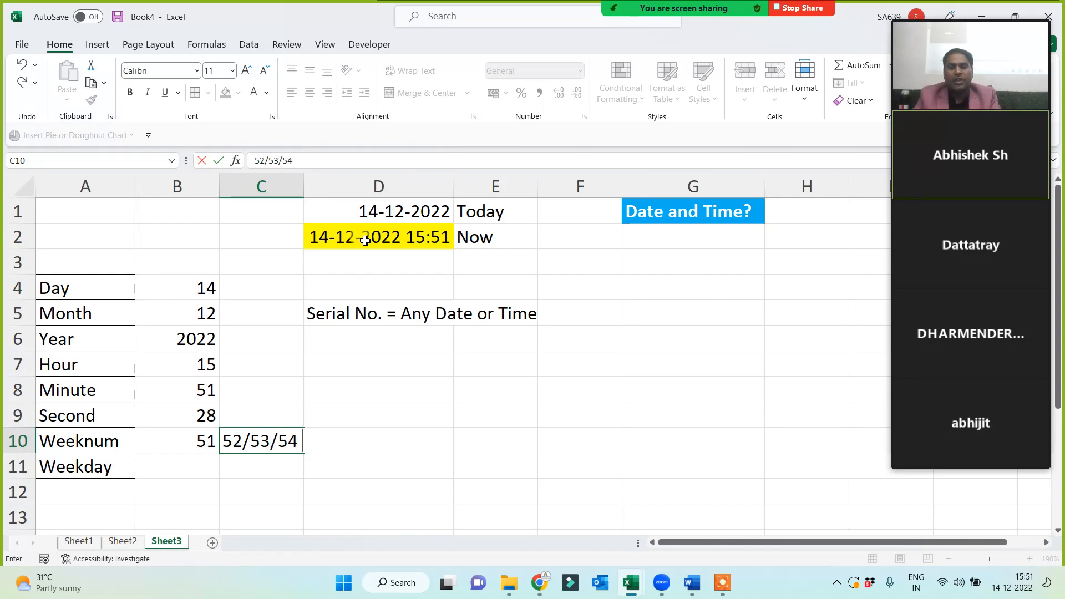
text( weeks)
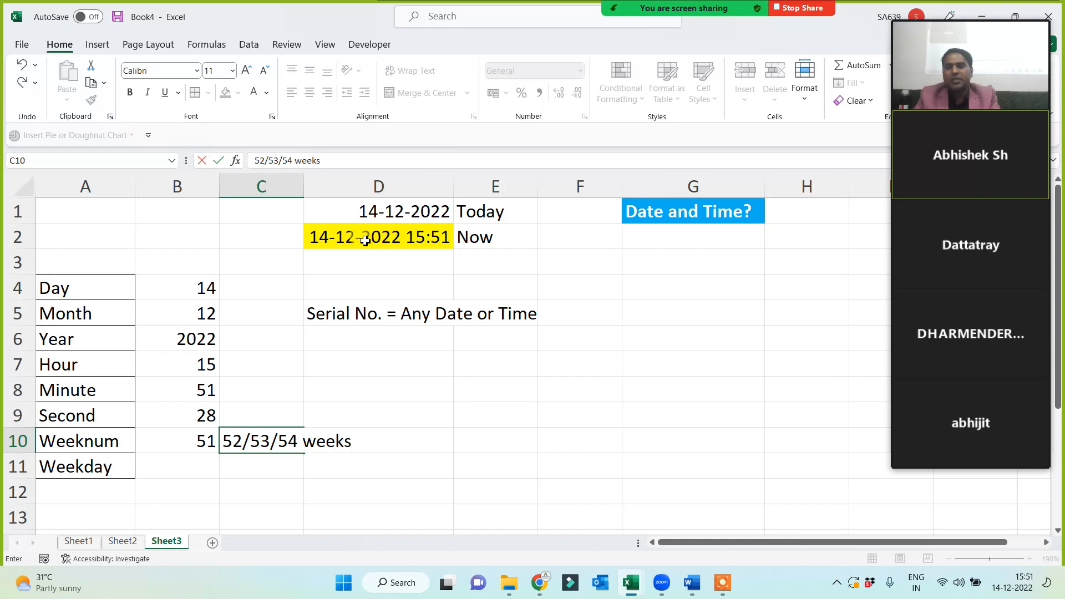
text( in a year)
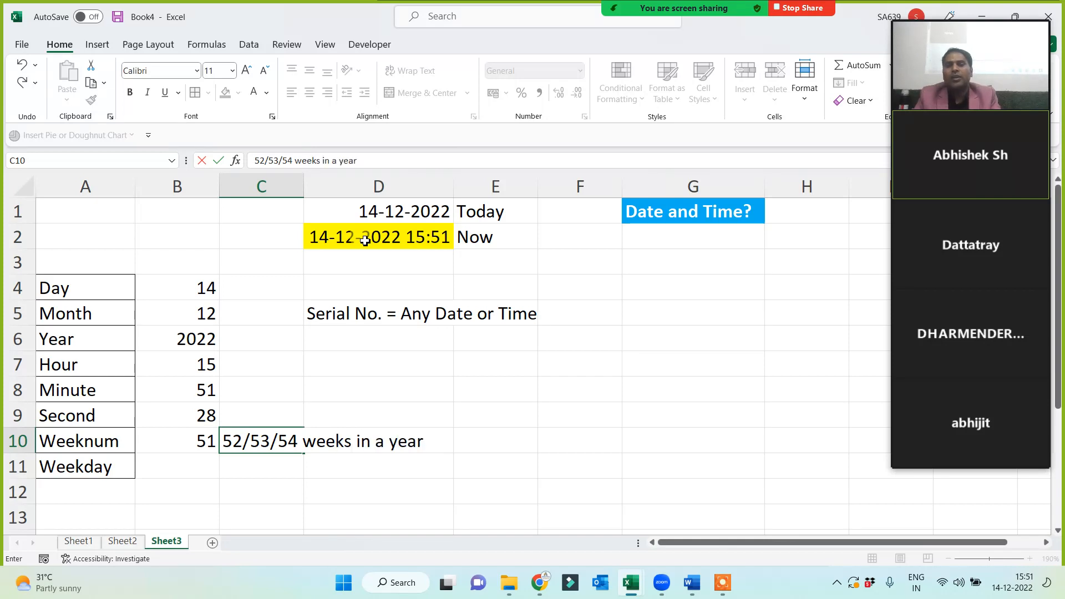
click(163, 439)
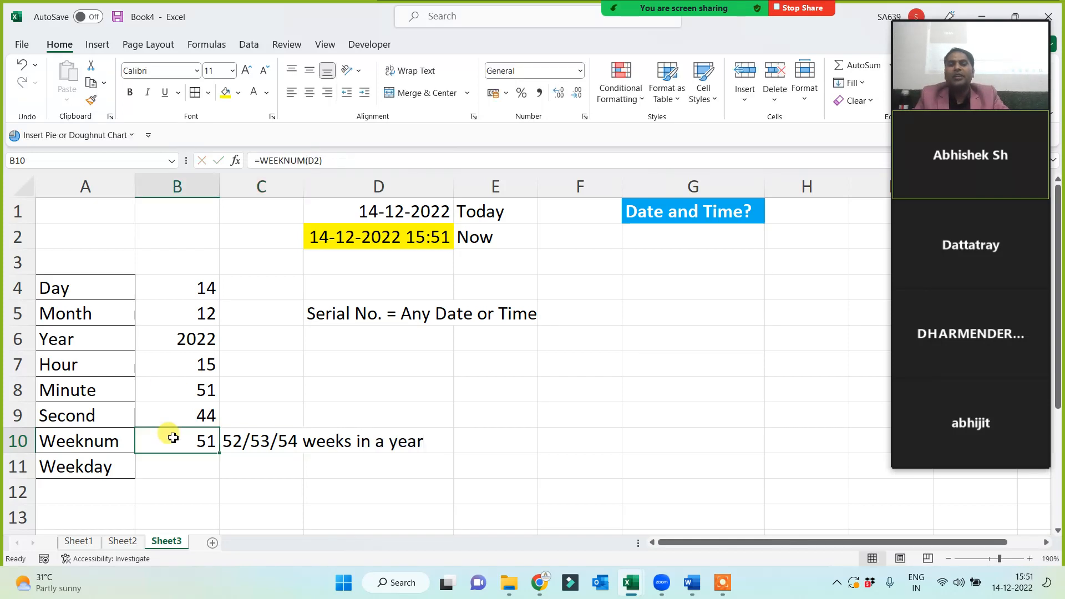
click(352, 244)
click(184, 437)
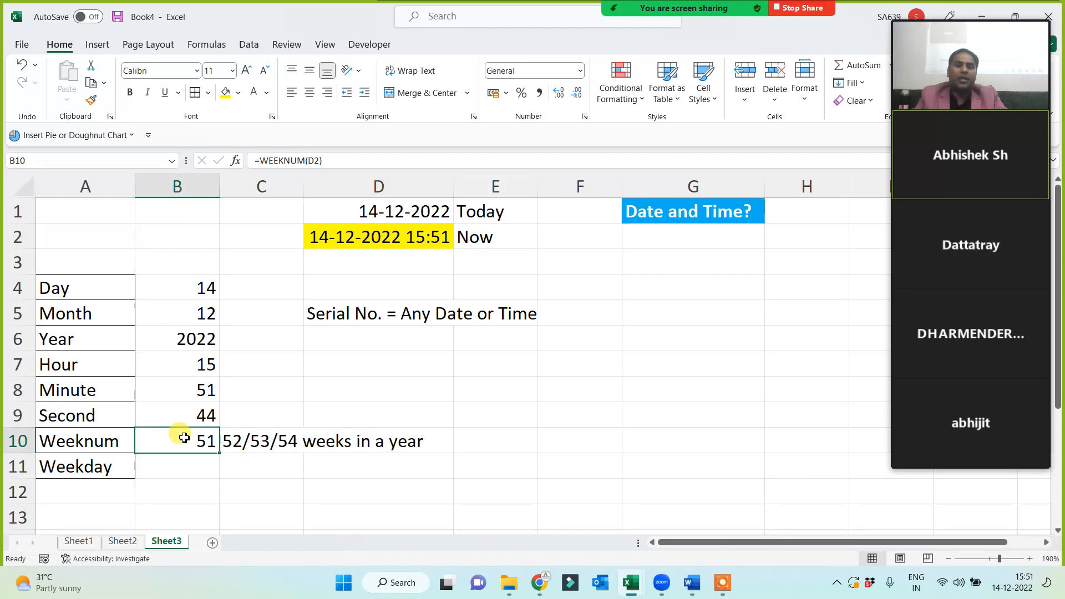
Enter =WEEKDAY(D2) in B11, returning 4, with the note '1 = sun, 2 = mon...' in C11.
click(78, 467)
click(186, 468)
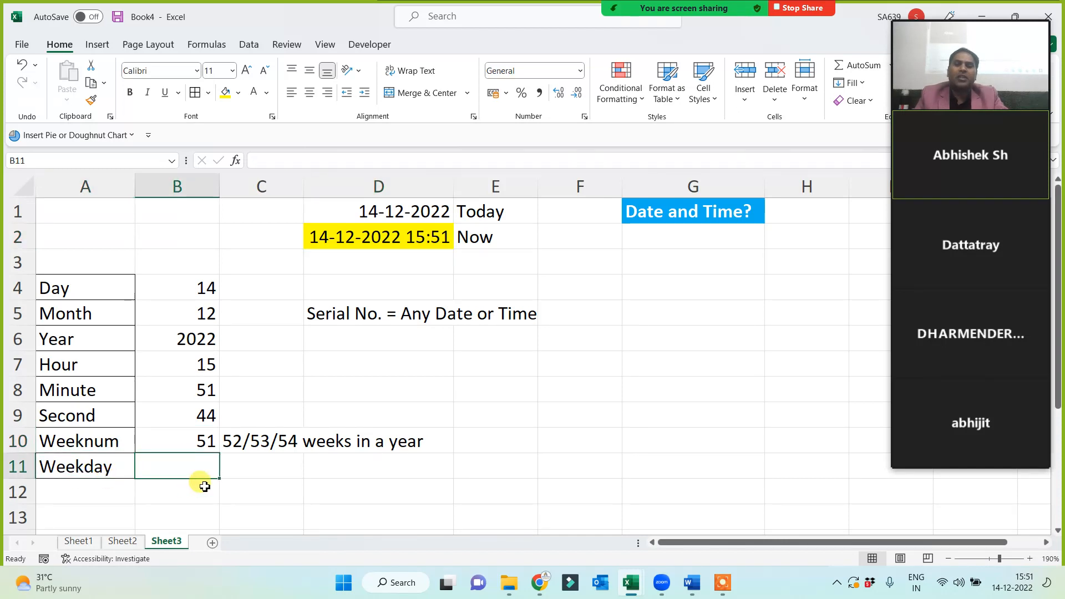
text(=weekday)
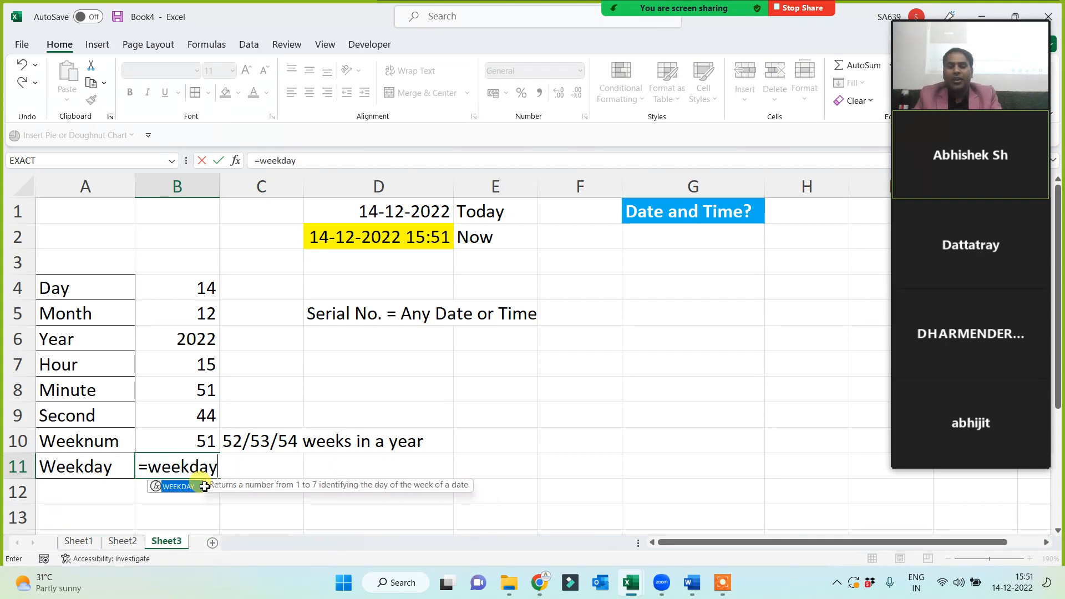
text(()
click(375, 242)
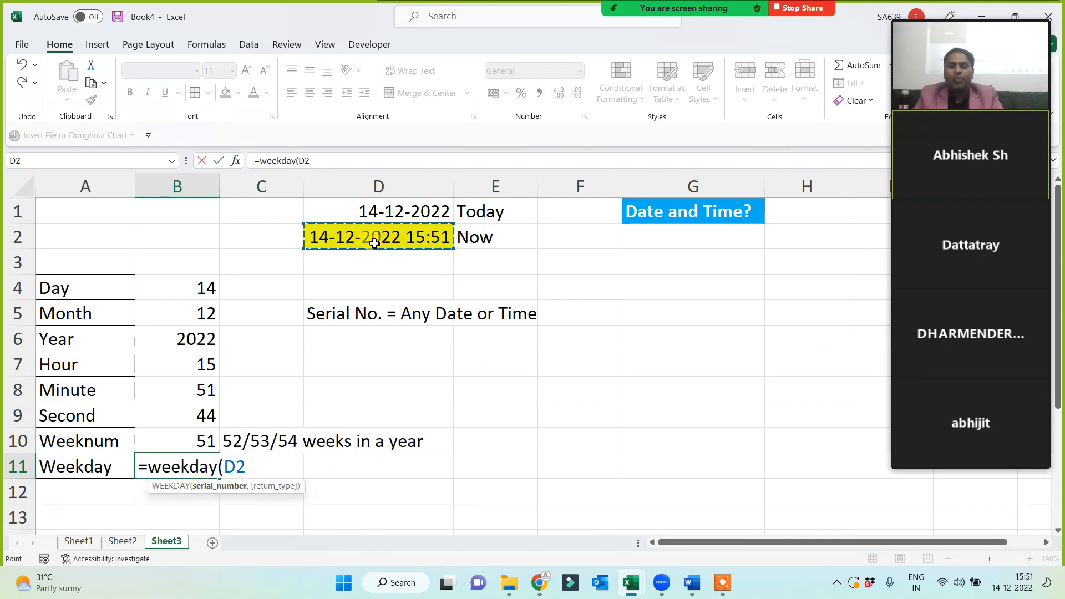
text())
key(Return)
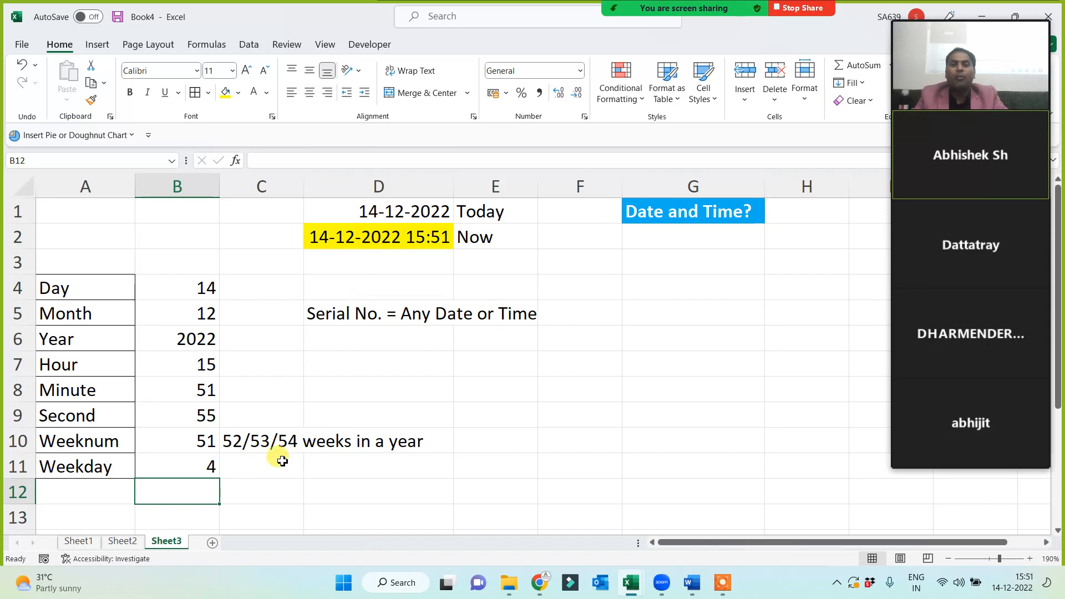
click(282, 461)
text(1 = )
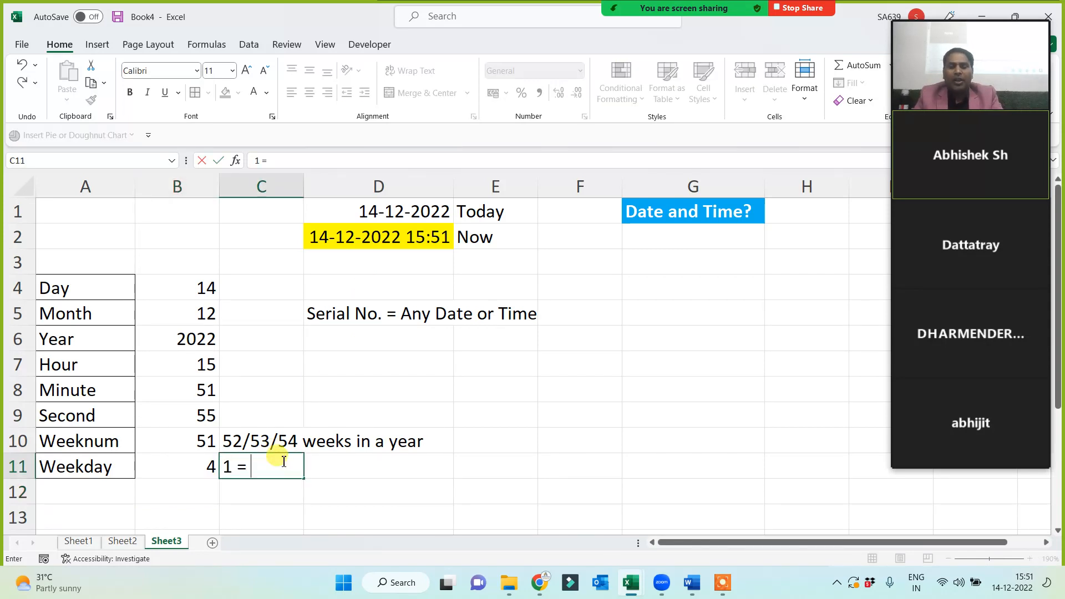
text(sun, 2 = mon)
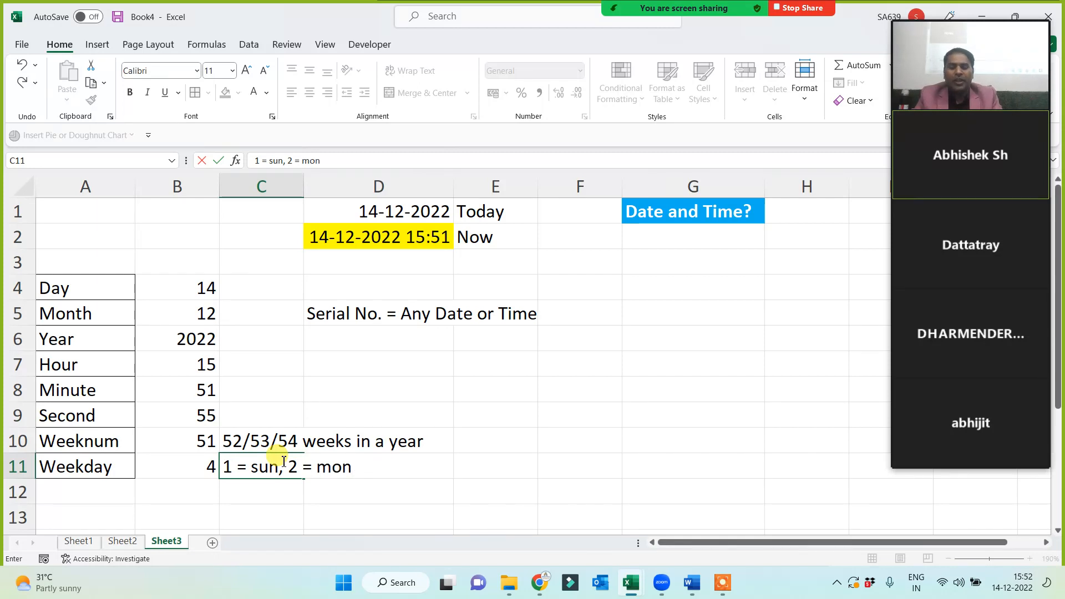
text(...)
click(182, 471)
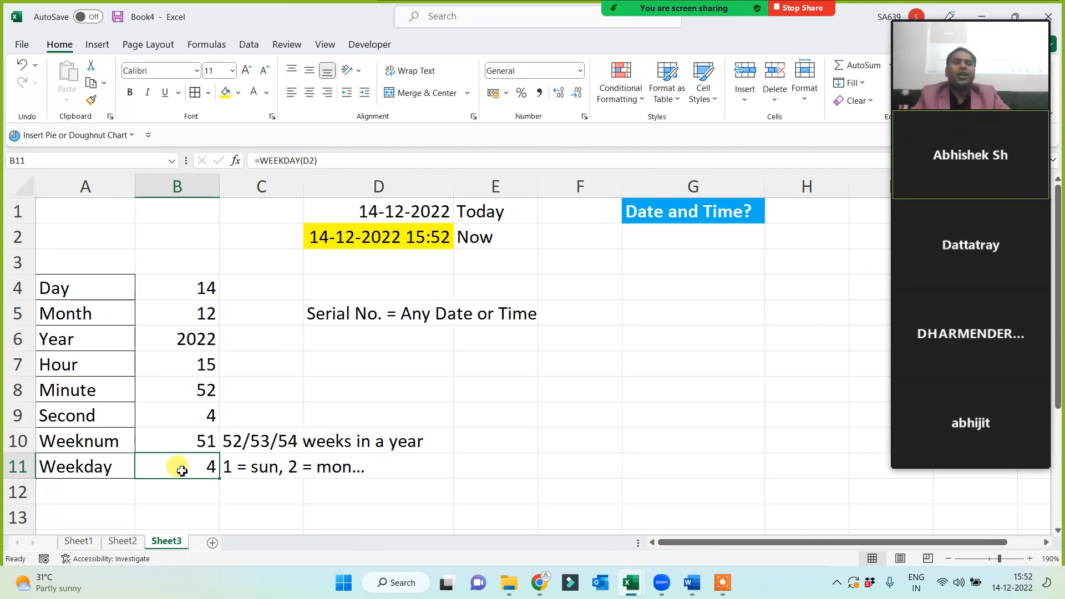
mouse_move(999, 335)
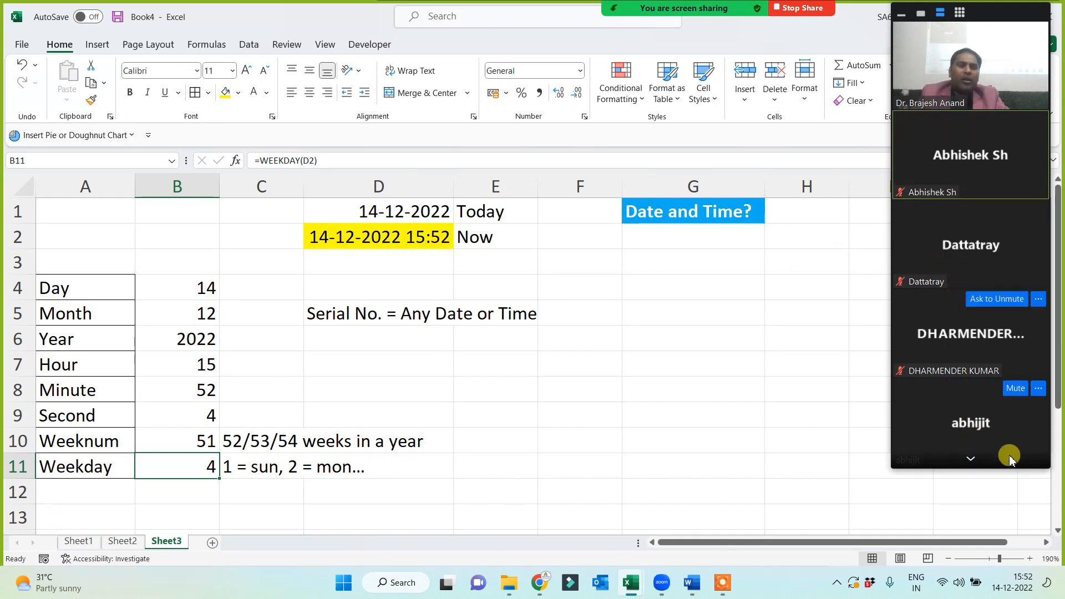
Type the label DOB in F7 and the date 19 June 1983 in F8.
click(518, 364)
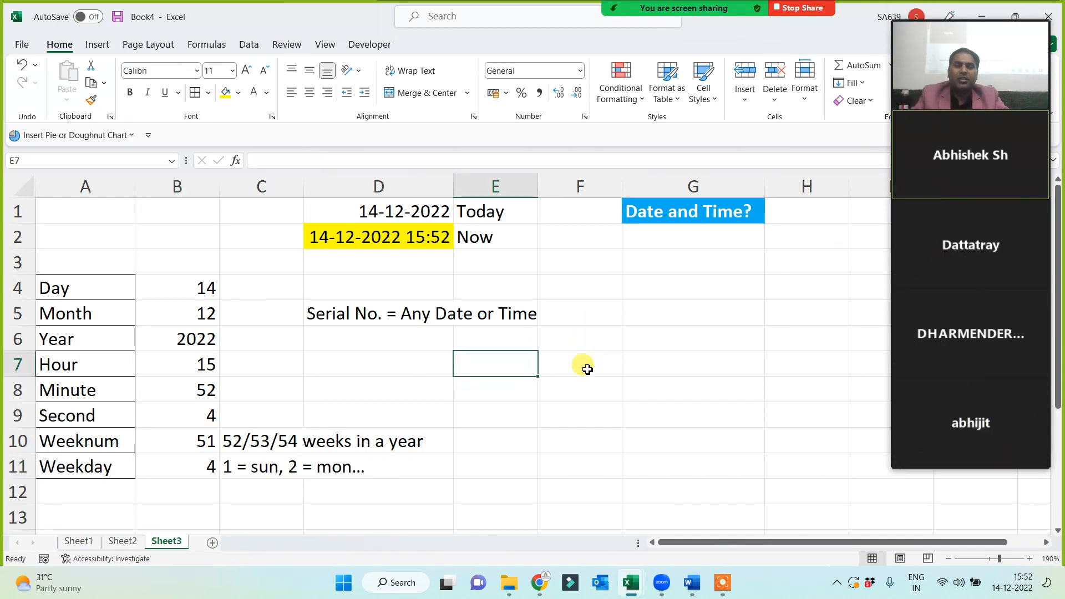
click(574, 379)
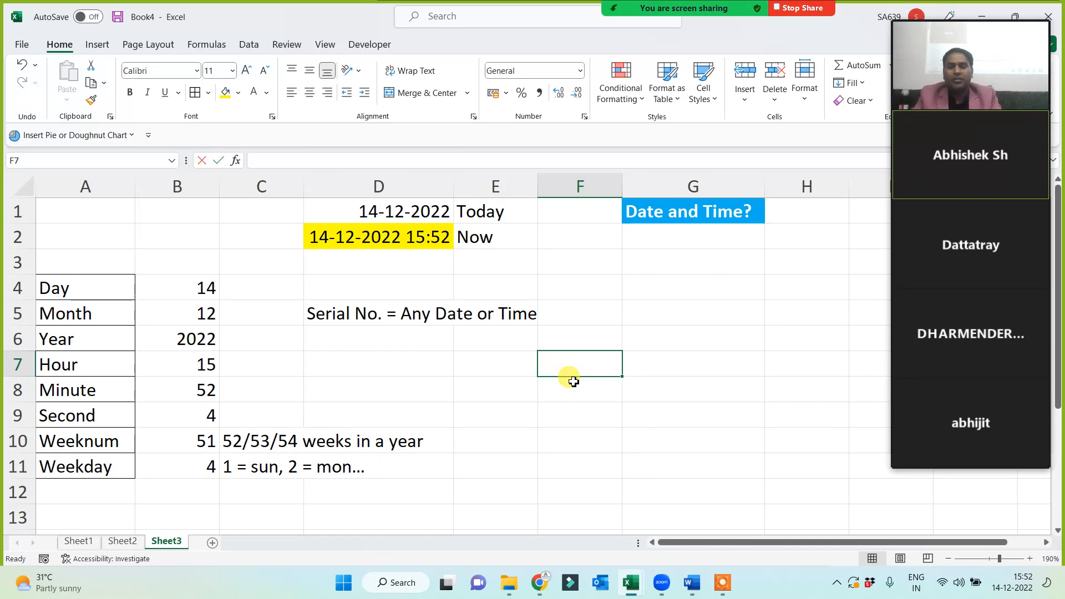
text(DOB)
key(Return)
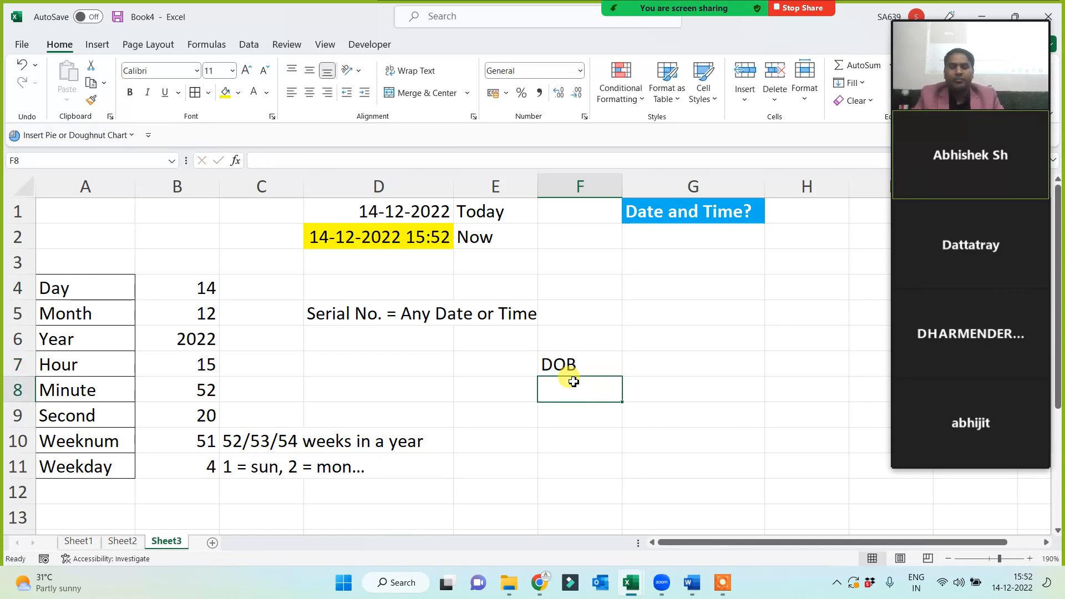
text(19)
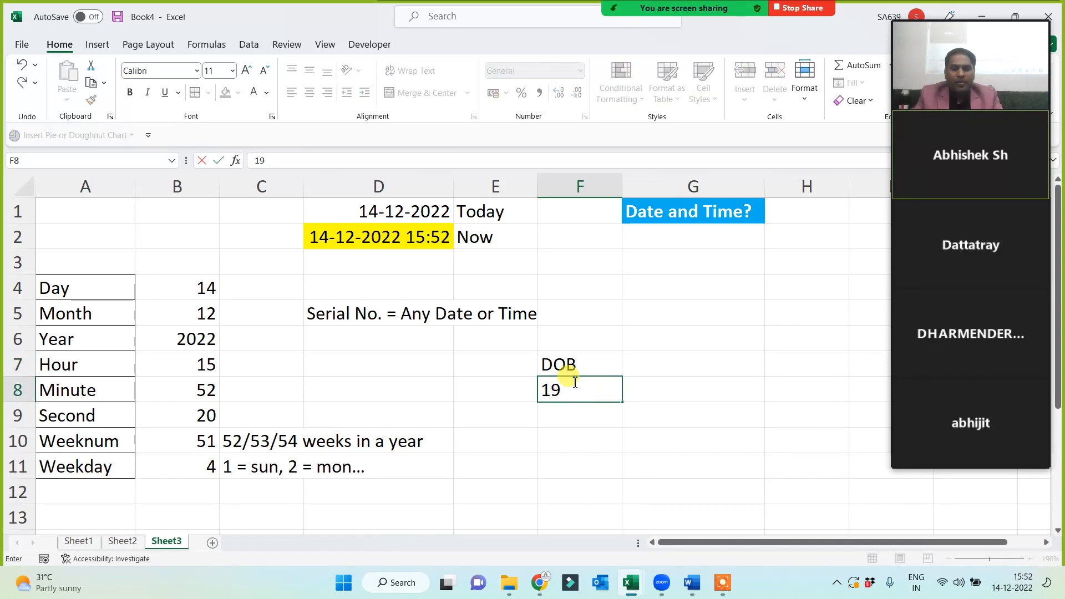
text( June)
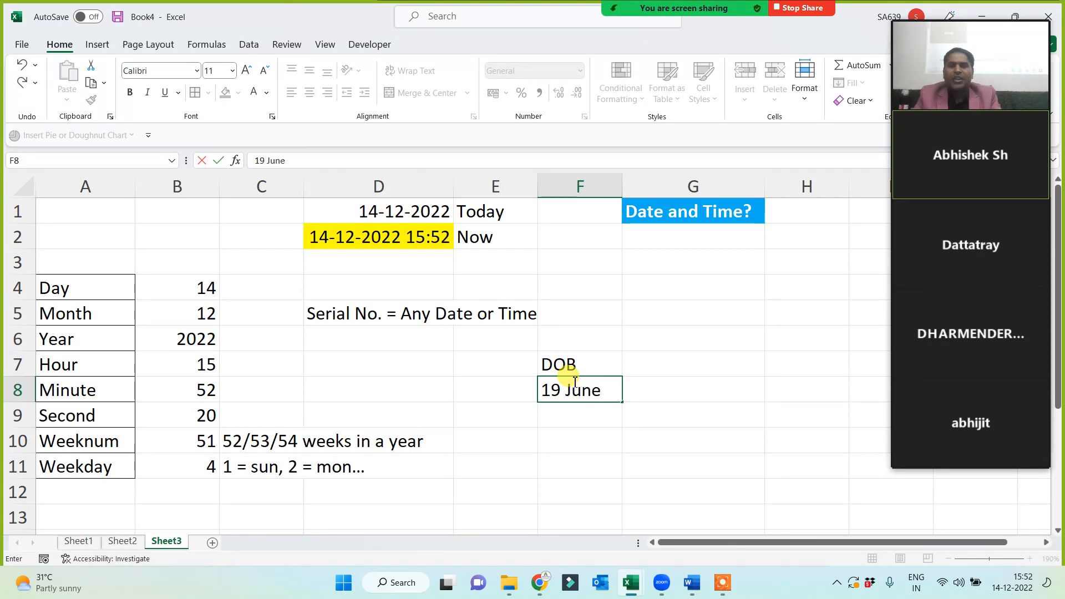
text( 1983)
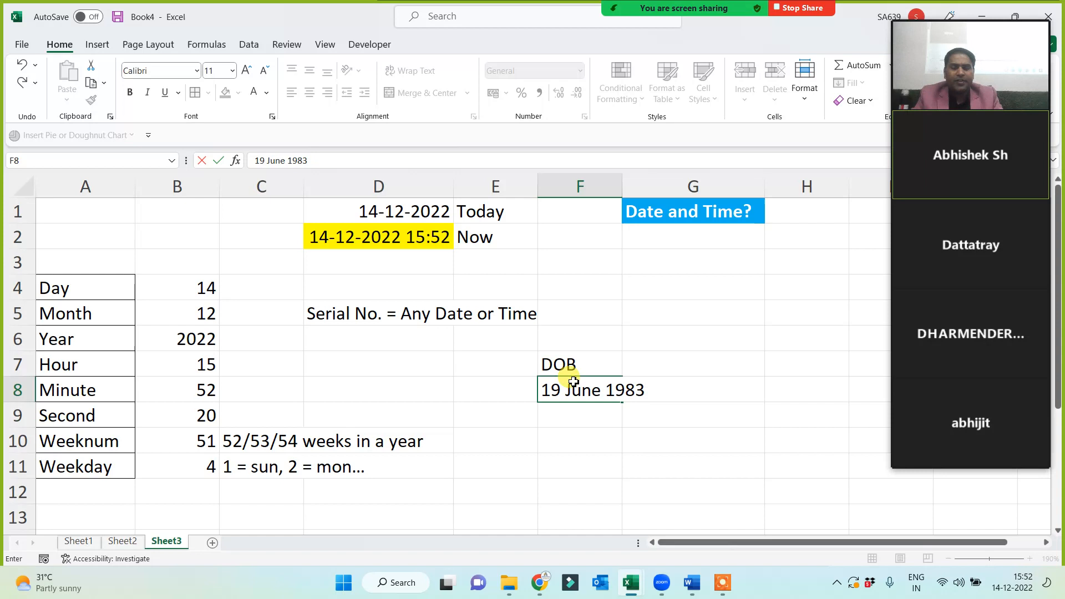
key(Return)
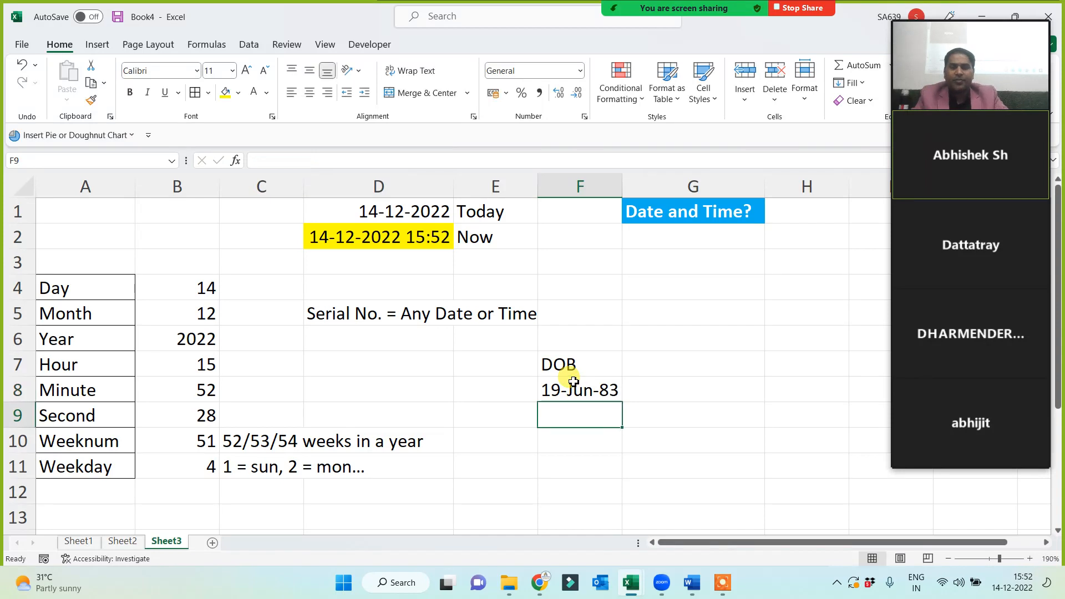
Widen column F, fill the birth date F8 yellow, and centre the DOB label.
click(571, 391)
drag(621, 184, 641, 184)
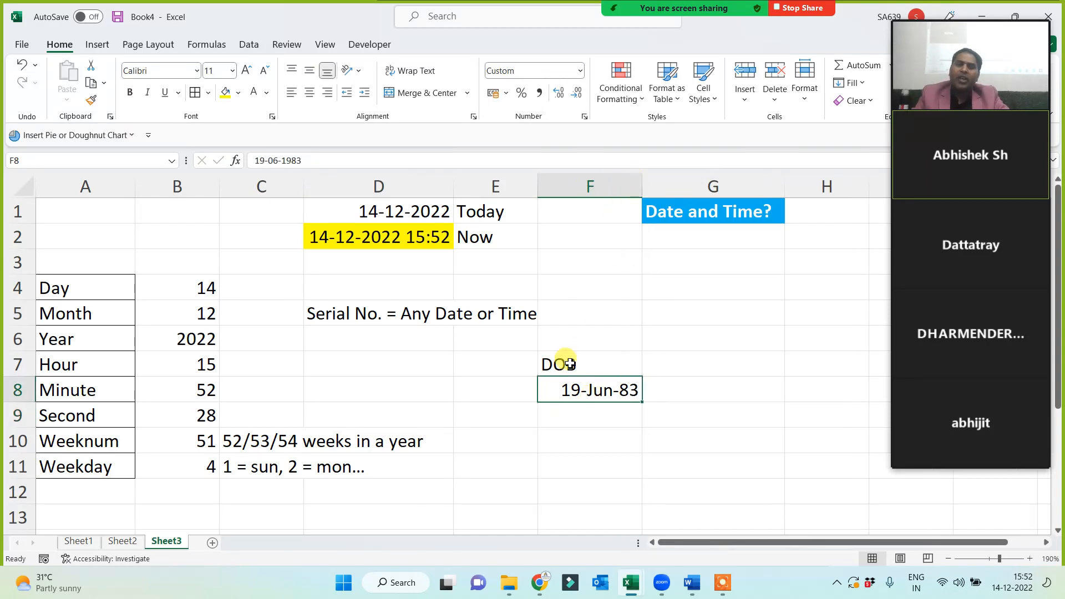
click(226, 93)
click(572, 367)
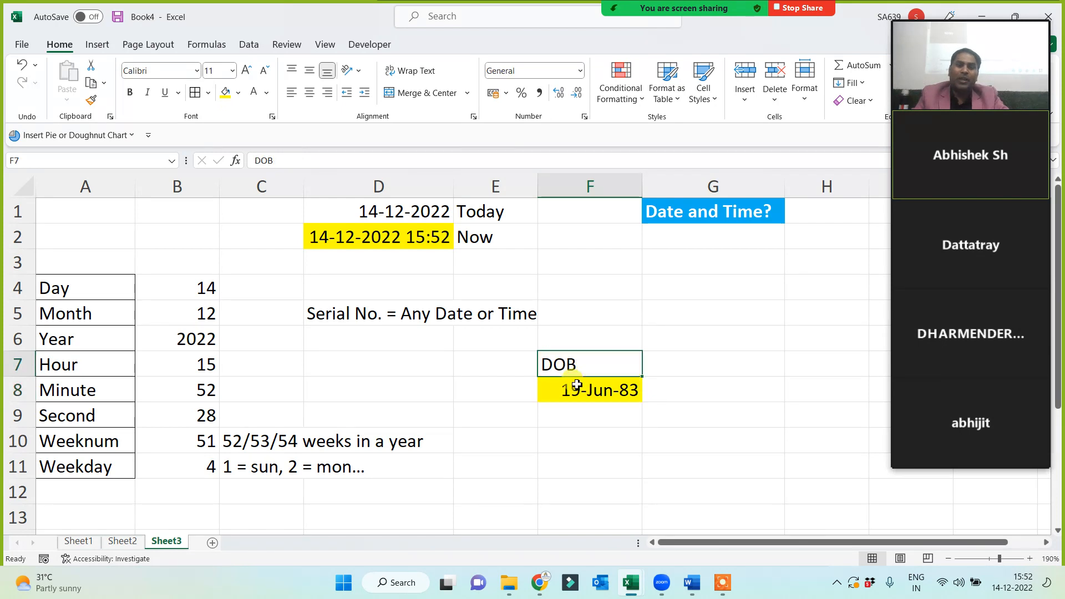
click(309, 94)
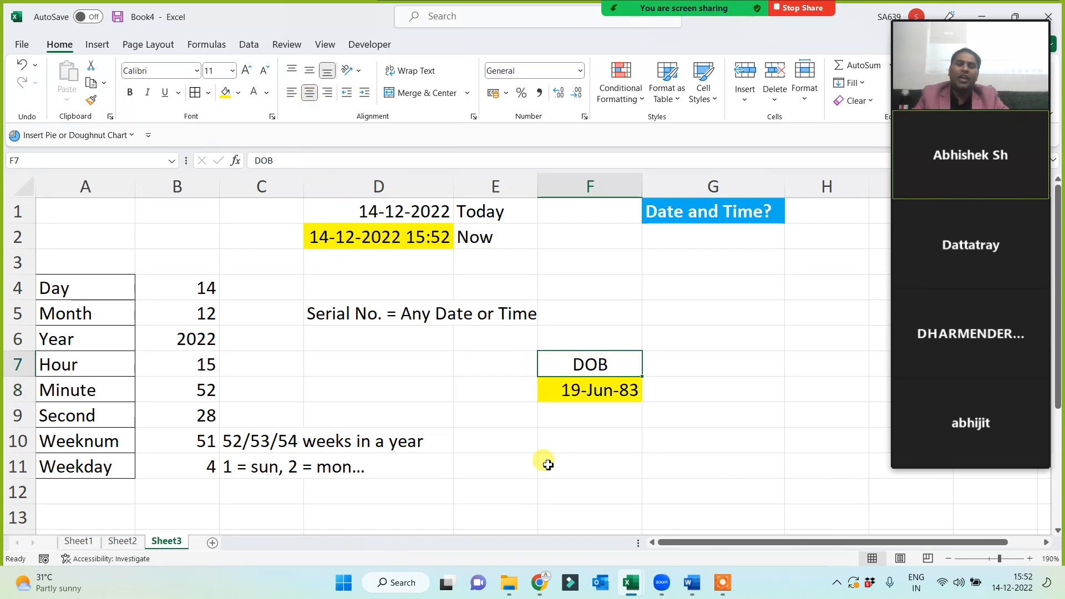
Enter =WEEKDAY(F8) in F11, which returns 1.
click(565, 438)
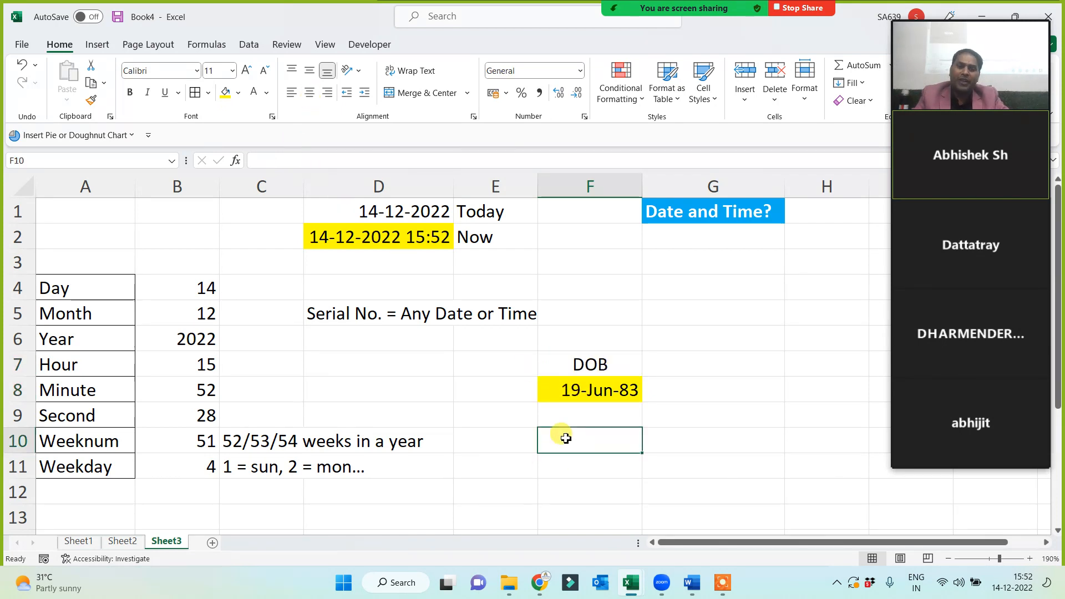
click(568, 467)
text(= )
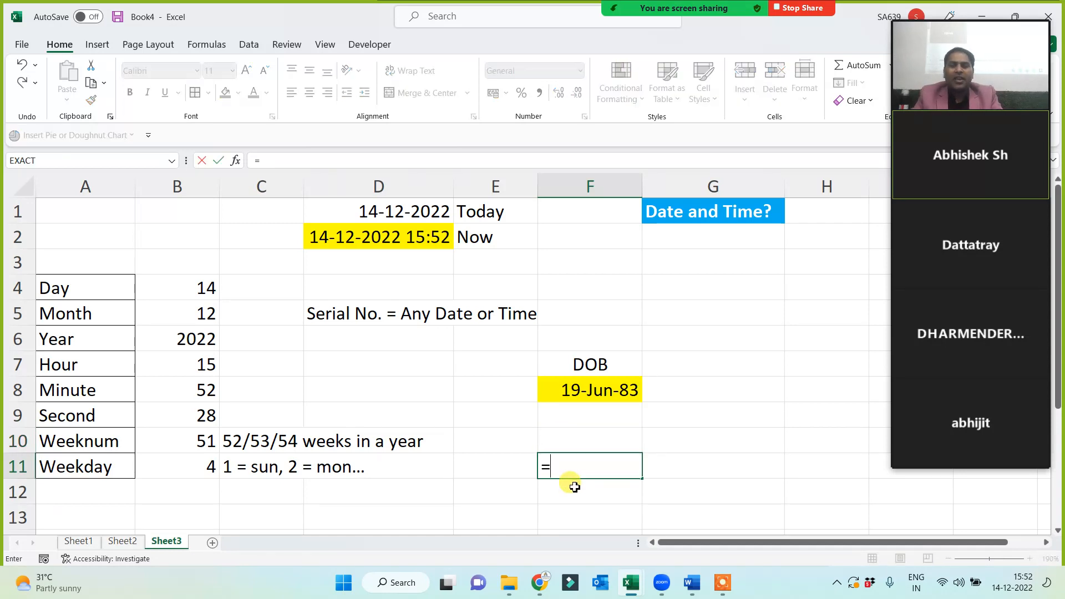
text(s)
key(BackSpace)
text(weekday)
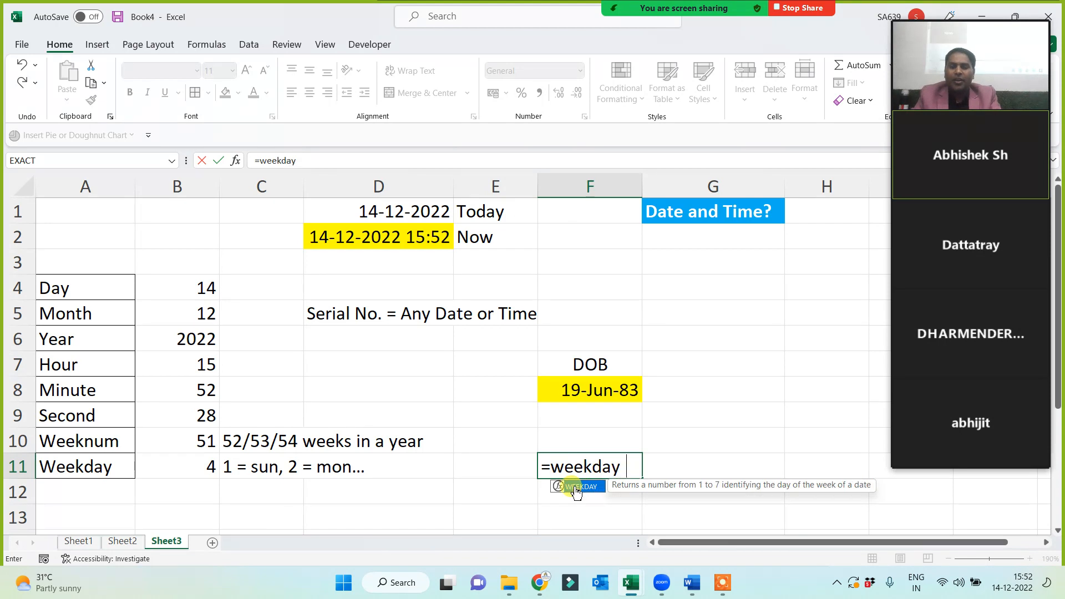
text(()
click(590, 395)
text())
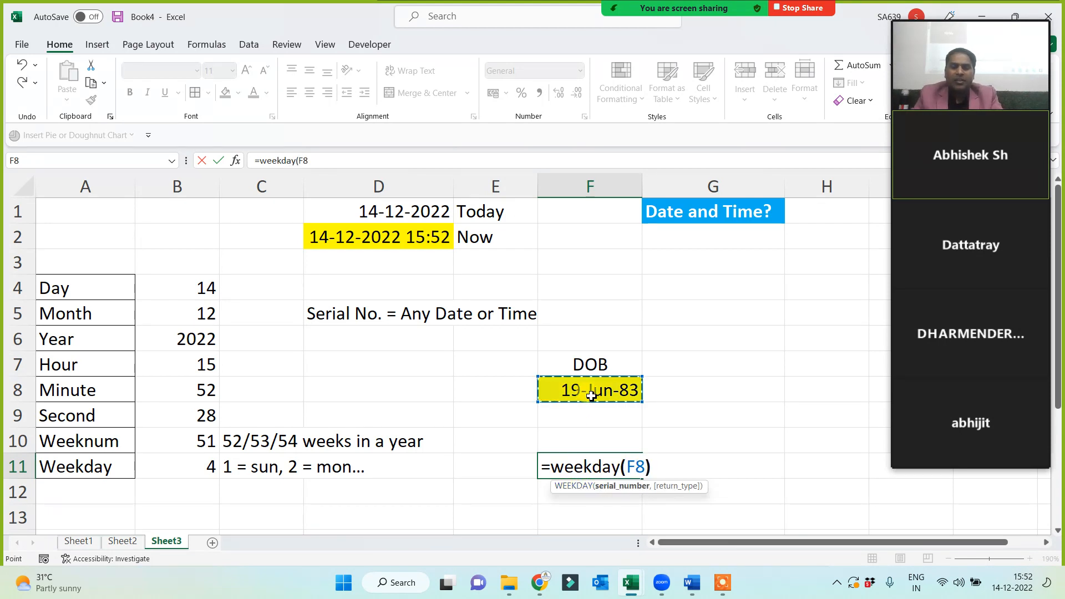
key(Return)
key(Up)
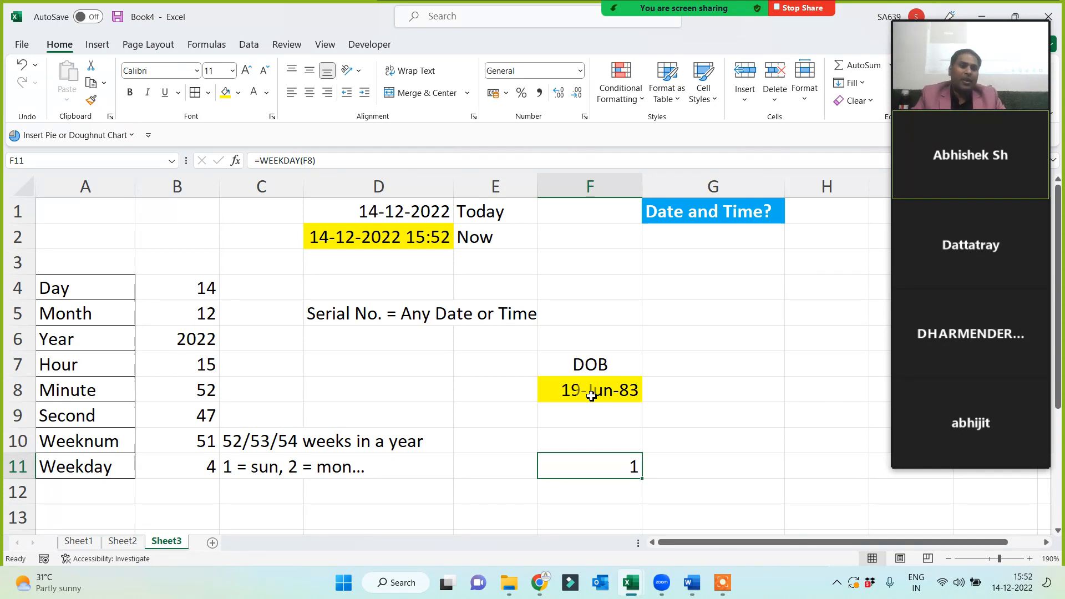
Review the DOB block, checking the birth date in F8 and the formula in F11.
mouse_move(613, 18)
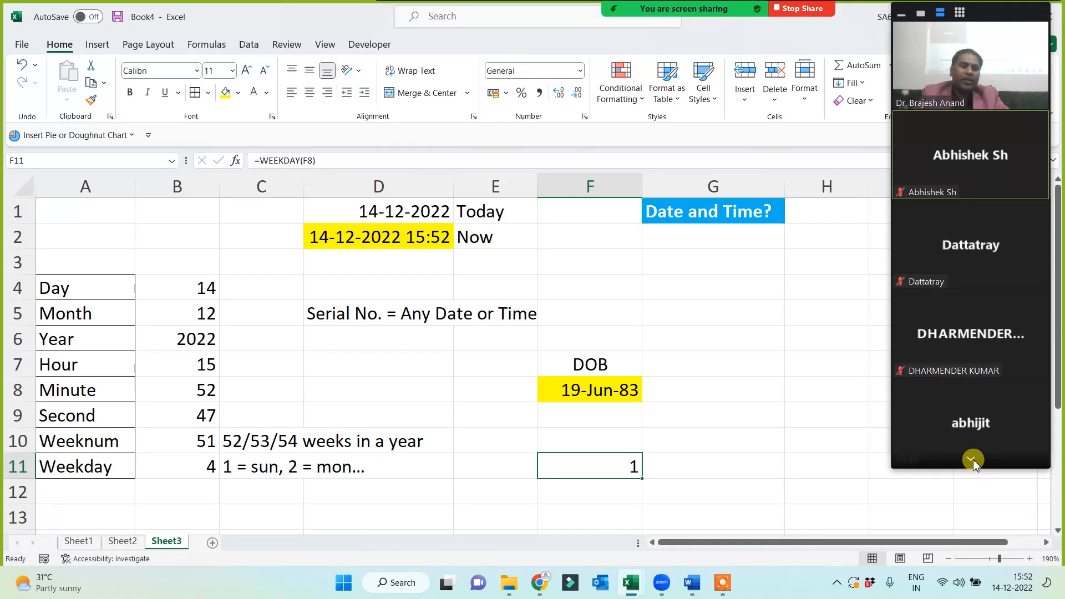
click(973, 459)
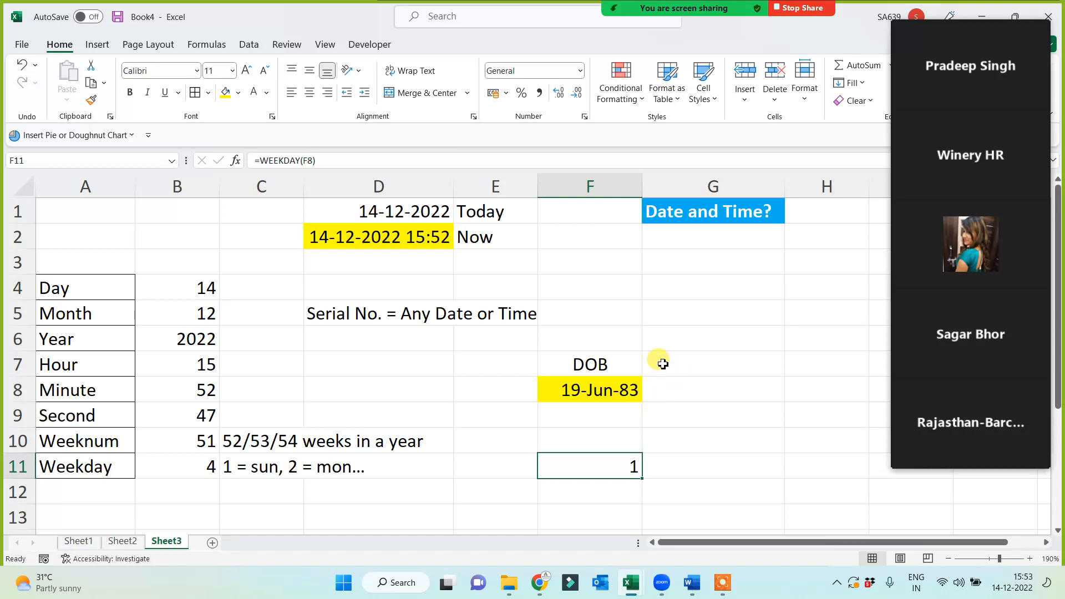
click(704, 304)
drag(590, 338, 573, 476)
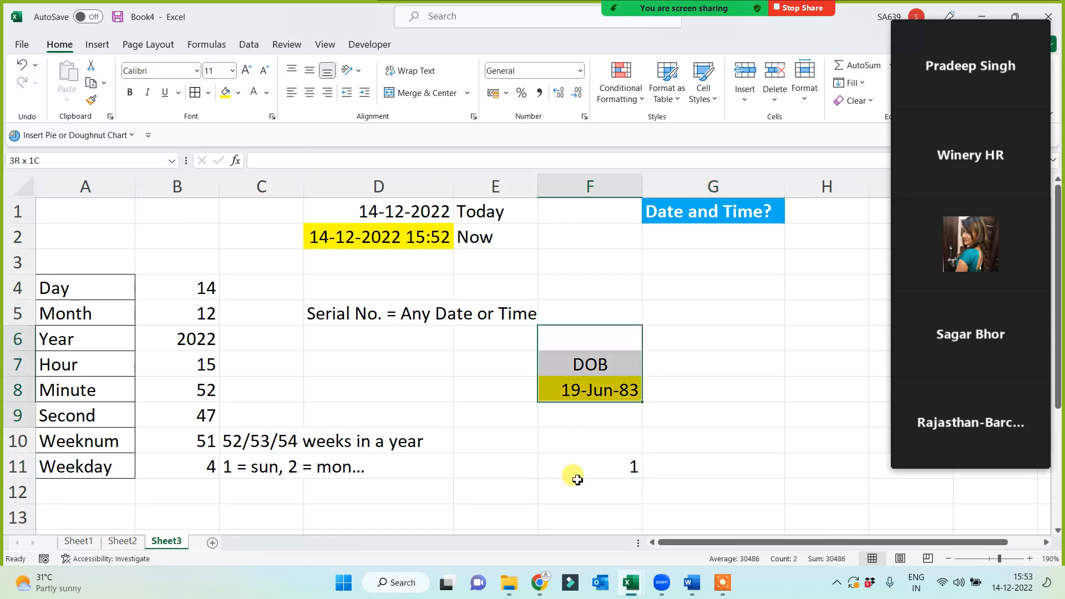
click(632, 468)
click(709, 411)
click(599, 395)
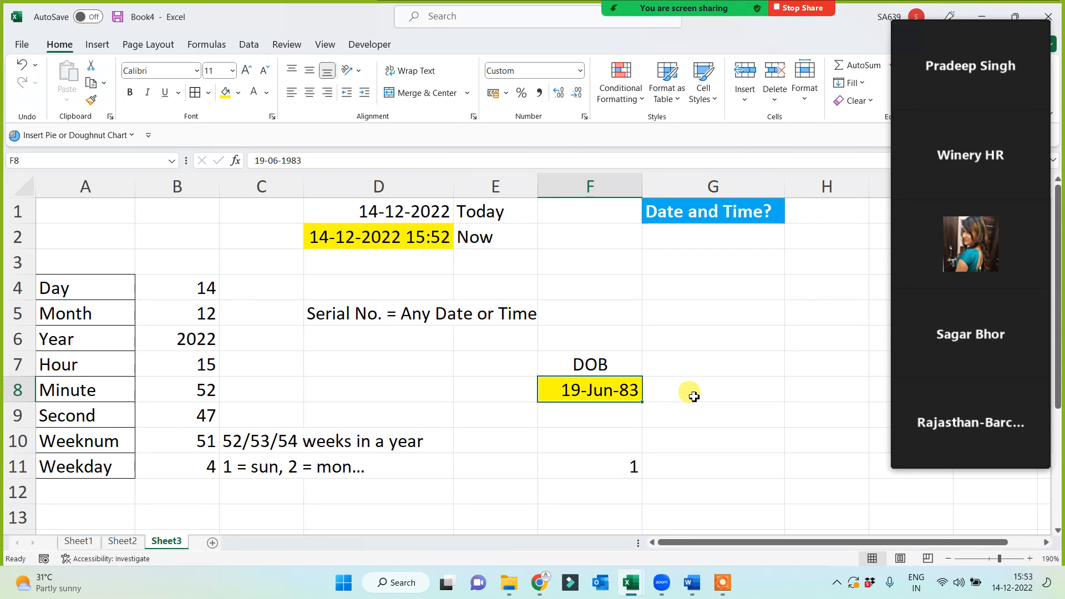
click(606, 467)
mouse_move(960, 341)
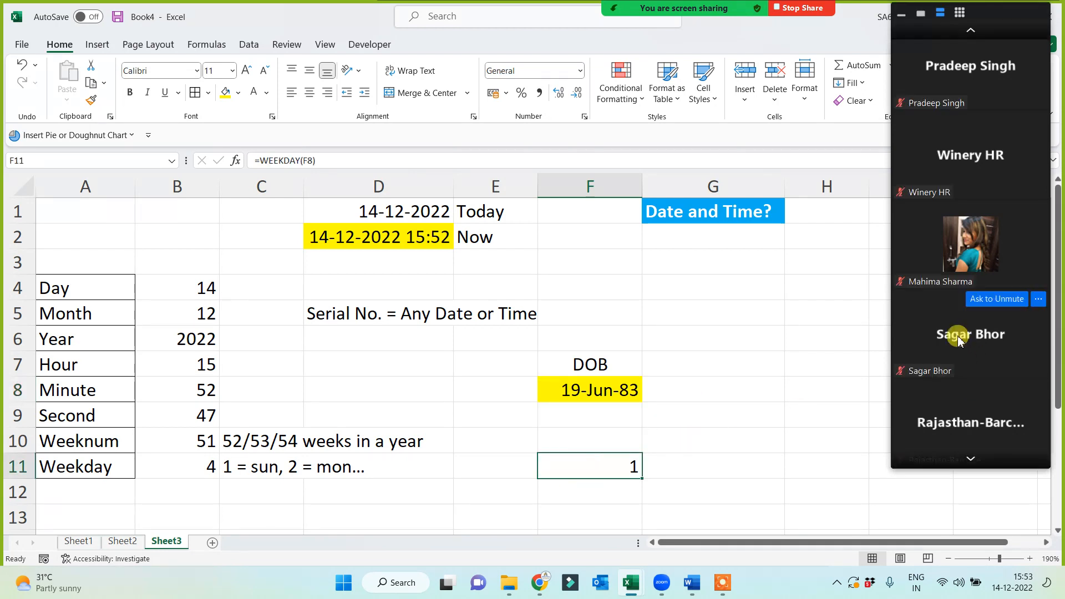
click(627, 390)
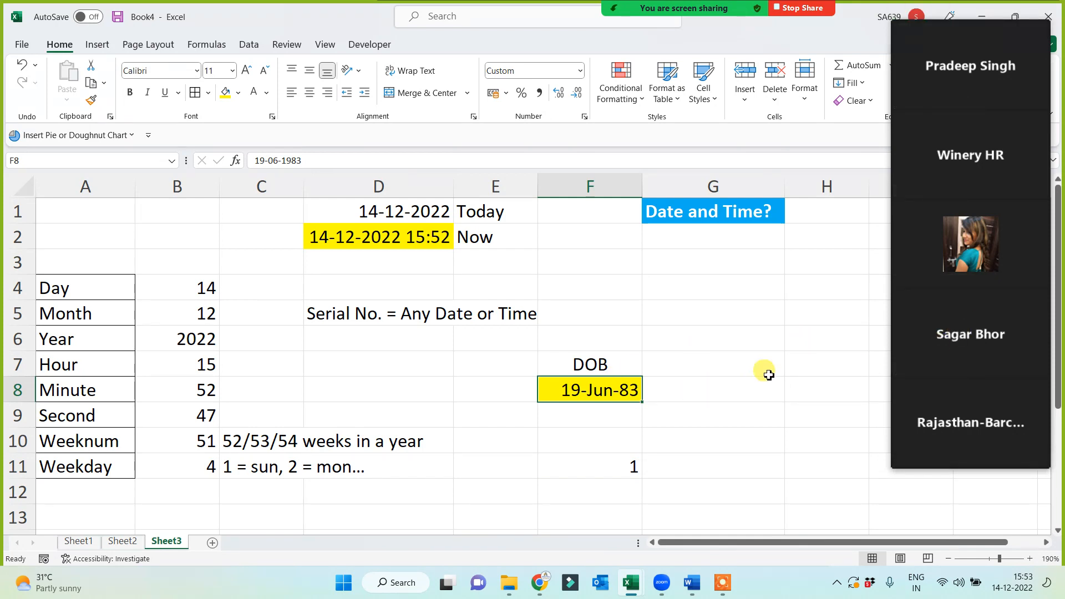
click(726, 390)
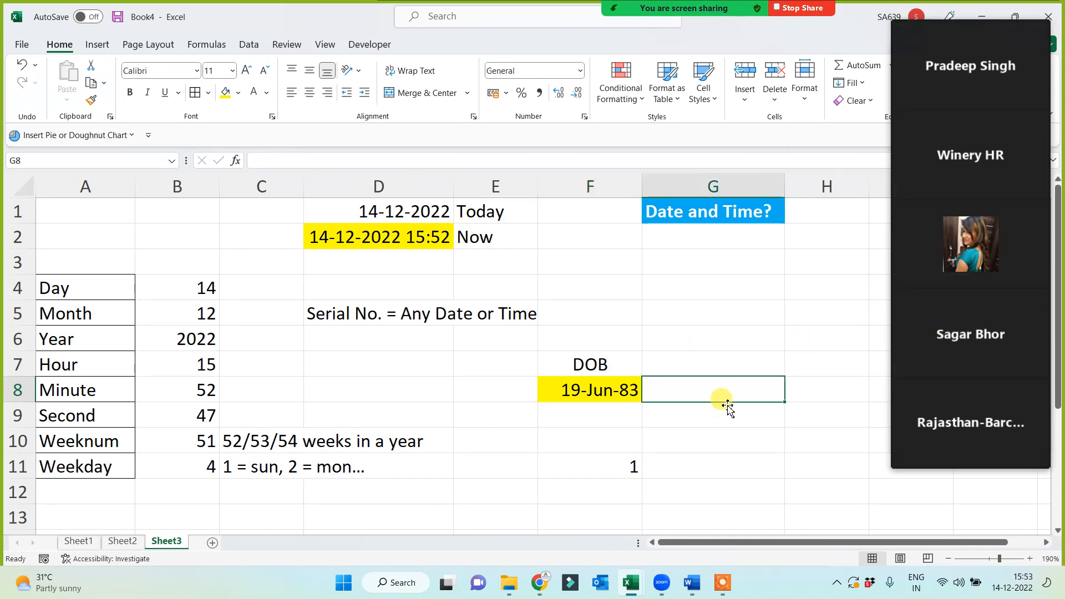
Enter a second birth date, 11 Nov 1993, in G8 and fill the WEEKDAY formula right into G11.
mouse_move(974, 346)
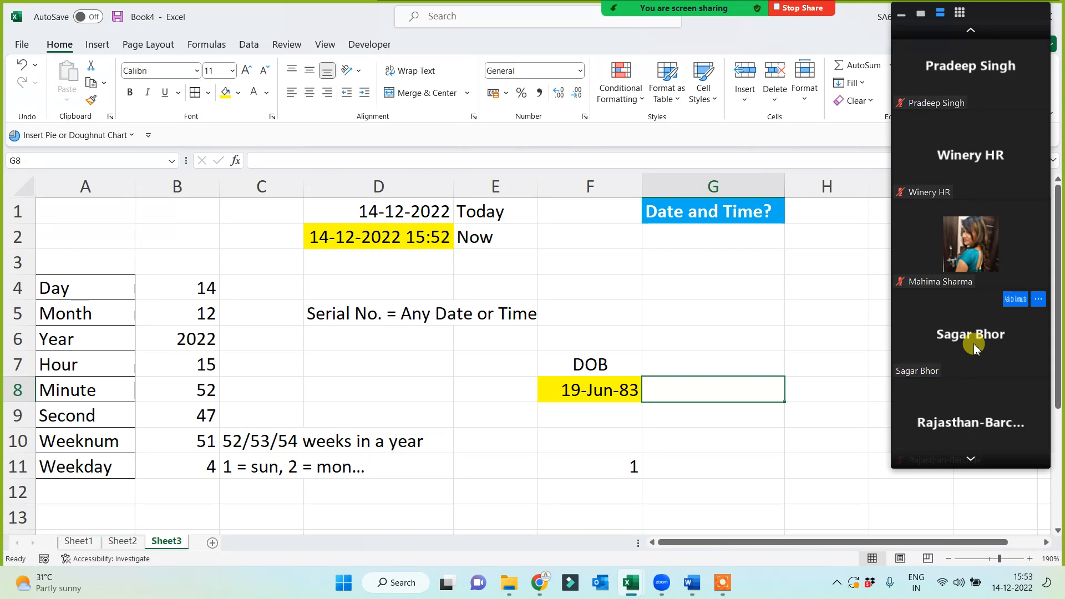
double_click(756, 388)
text(11)
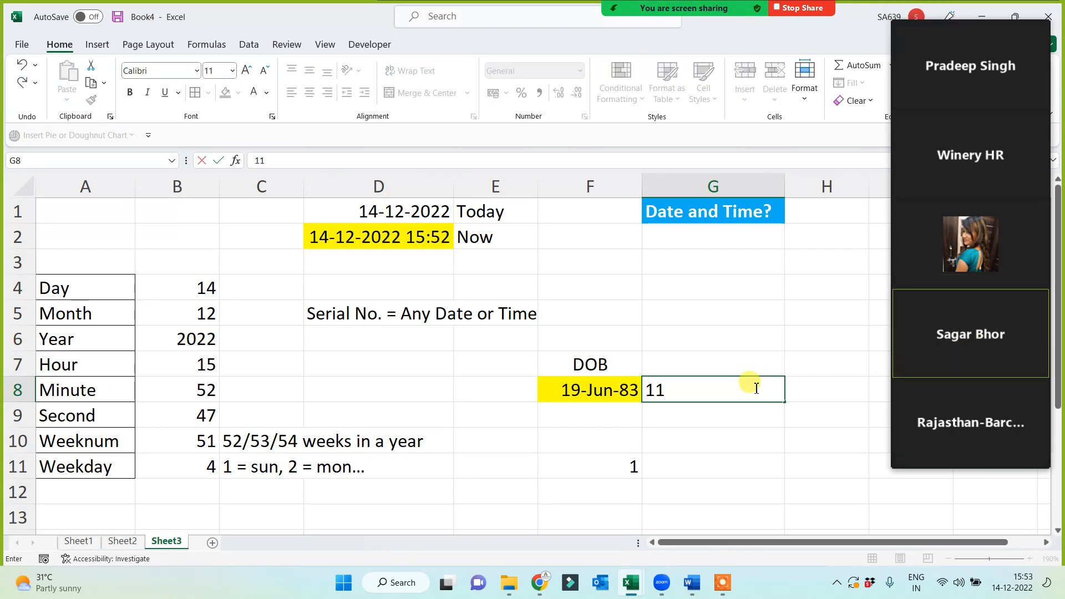
text( Nov 1993)
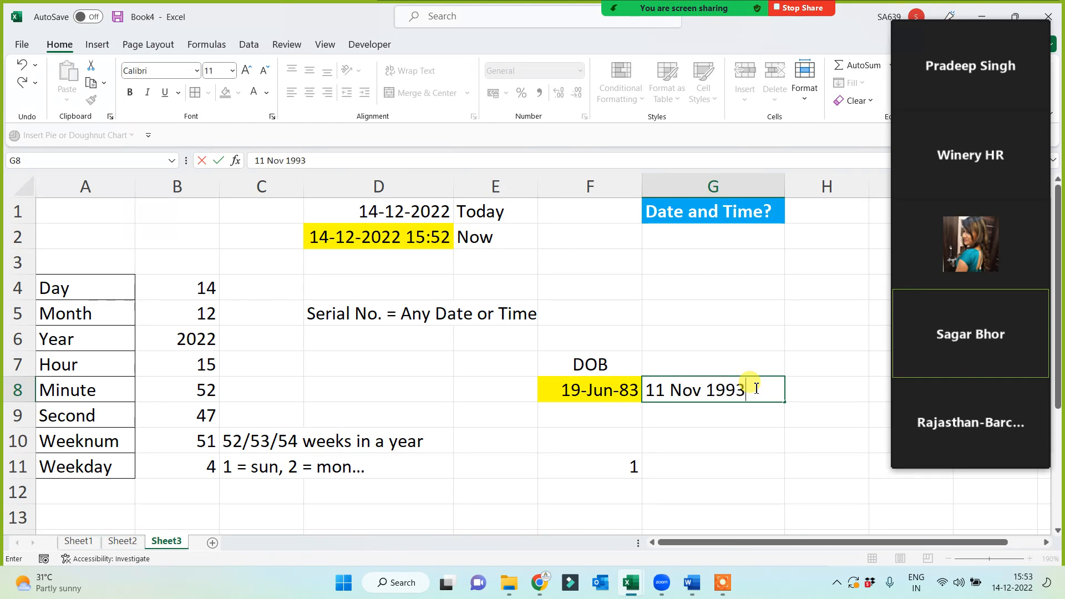
key(Return)
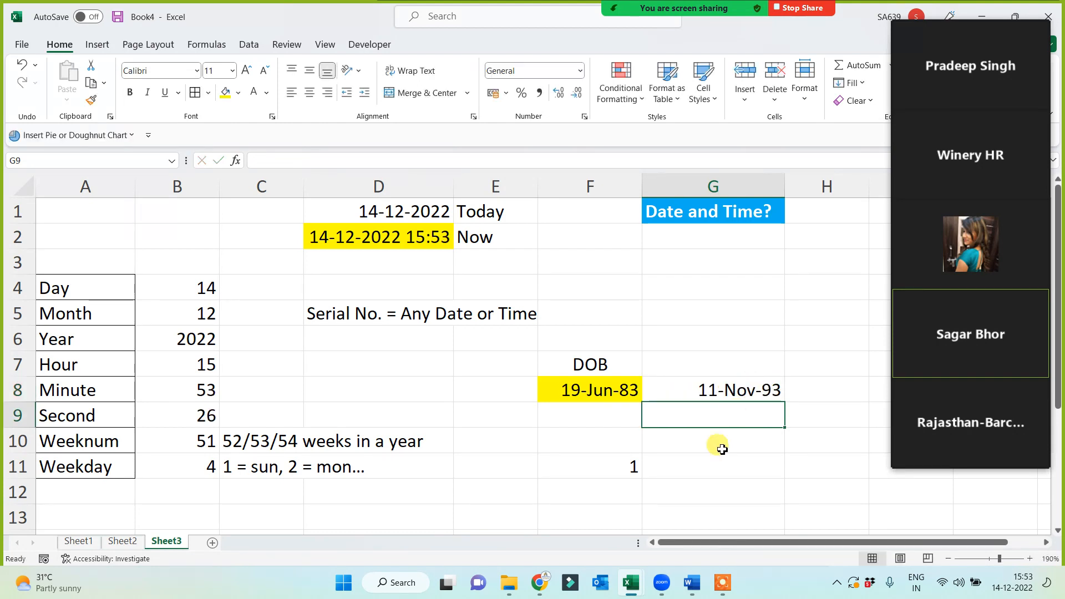
click(714, 464)
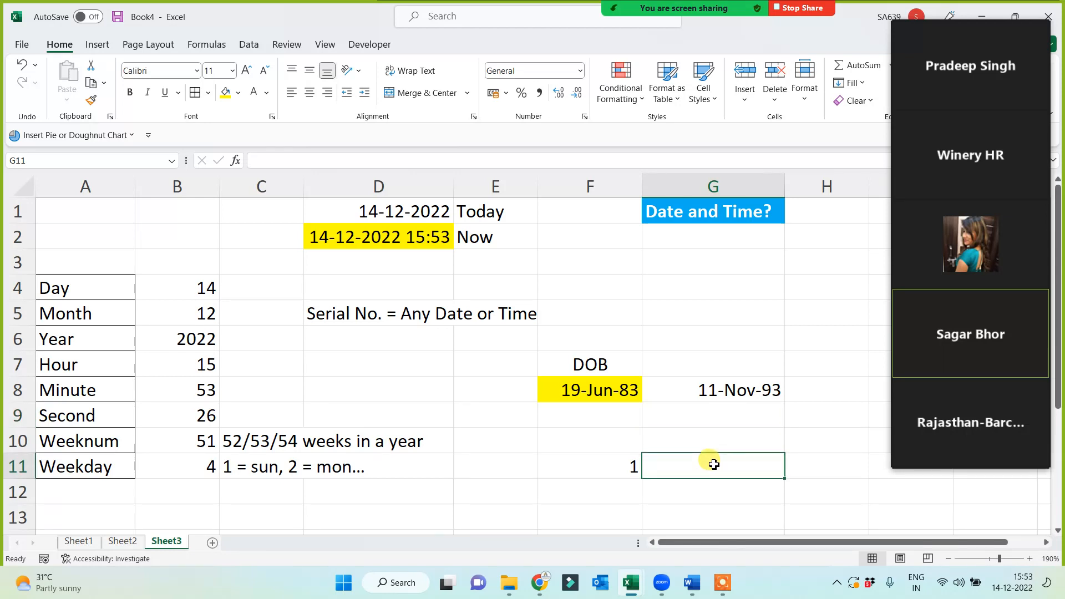
key(ctrl+r)
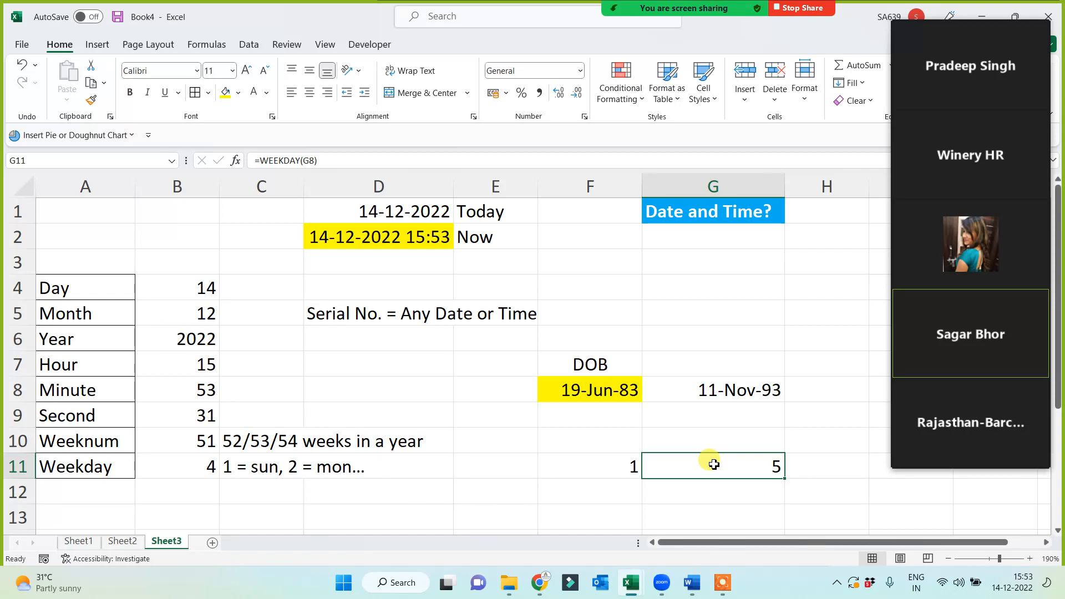
Centre the weekday results in F11:G11.
drag(616, 466, 713, 466)
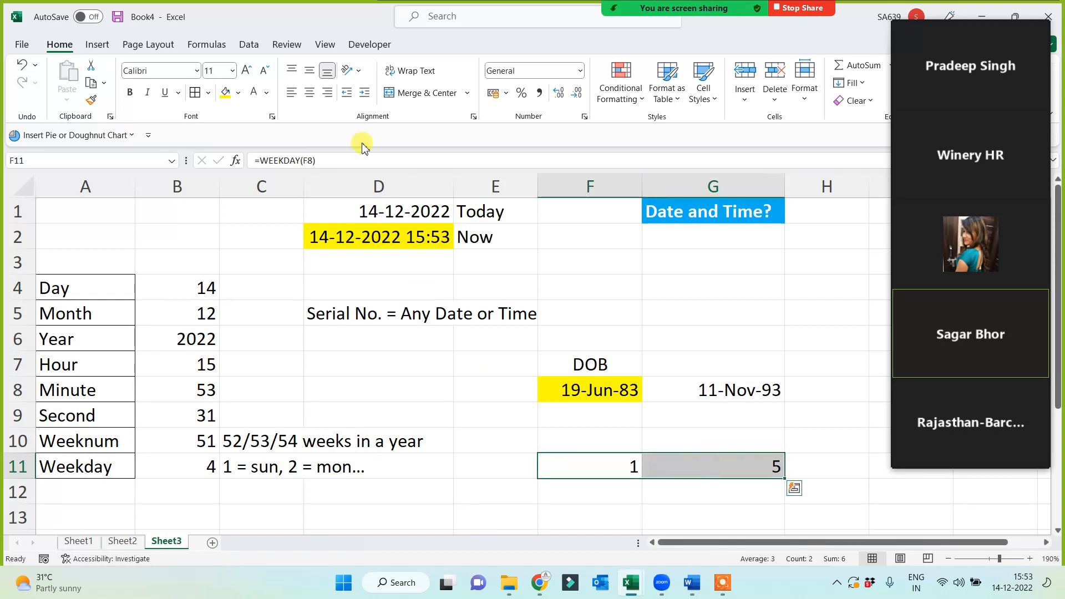
click(309, 93)
click(564, 496)
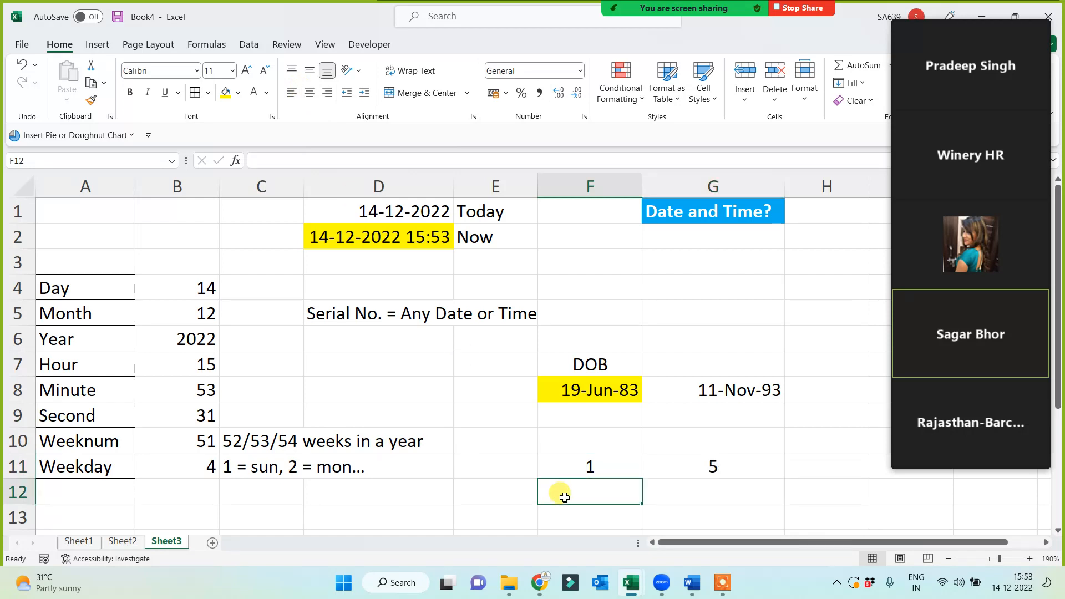
Replace the F8 birth date with 21 Nov 1997 so F11's weekday changes from 1 to 6.
click(593, 435)
click(615, 393)
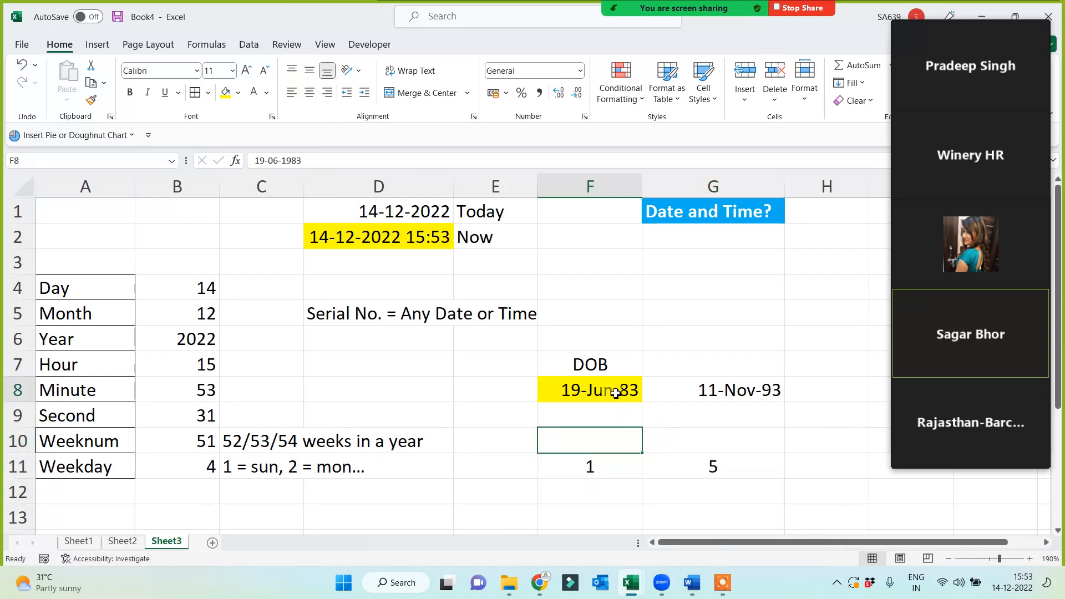
mouse_move(615, 393)
mouse_down()
mouse_move(609, 435)
mouse_move(599, 391)
mouse_up()
click(577, 473)
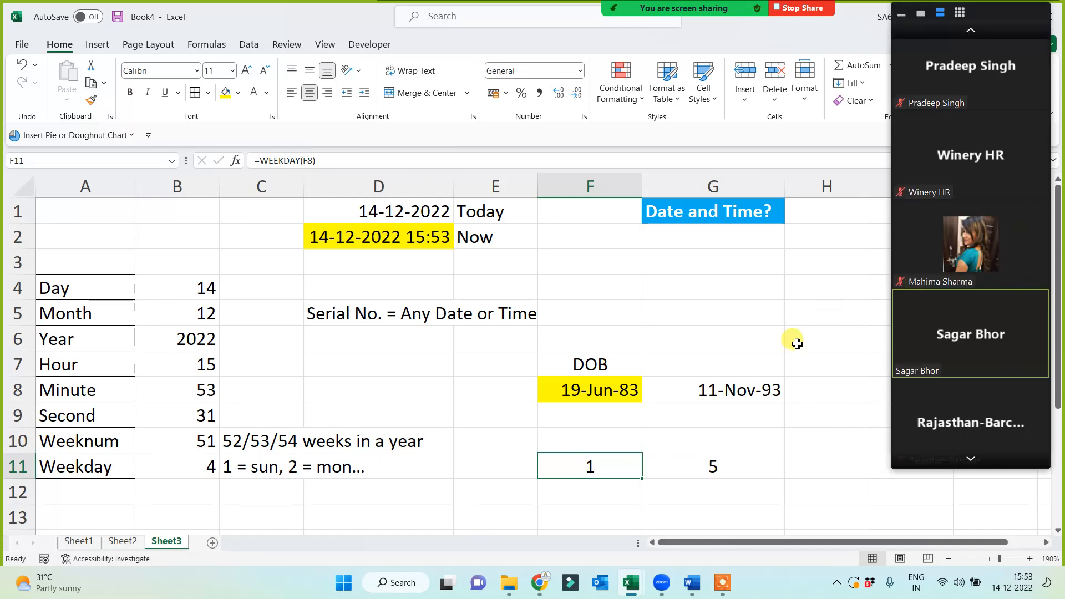
click(590, 399)
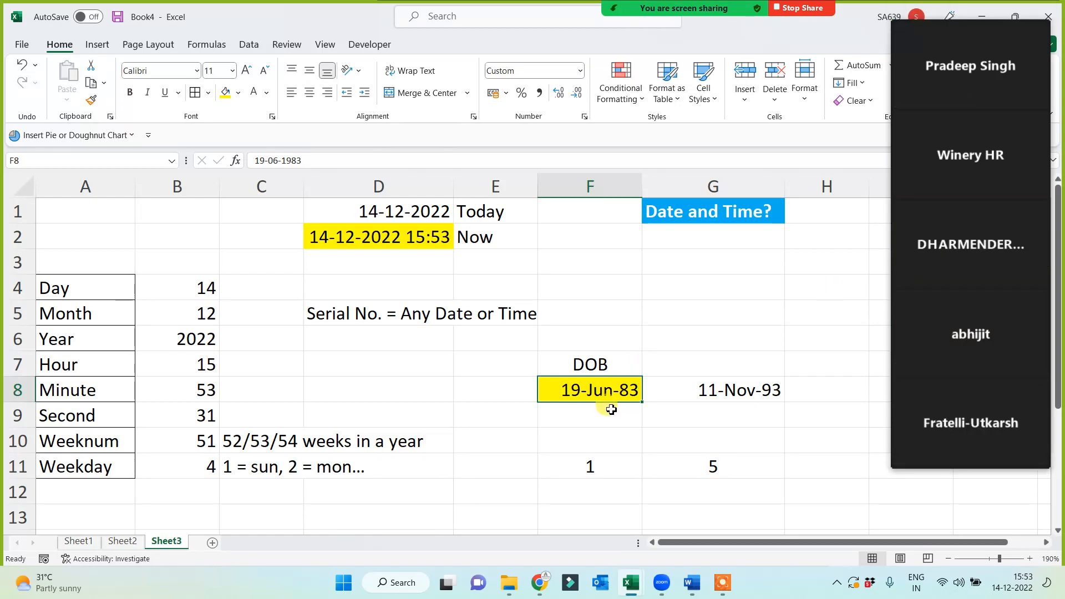
text(21 no)
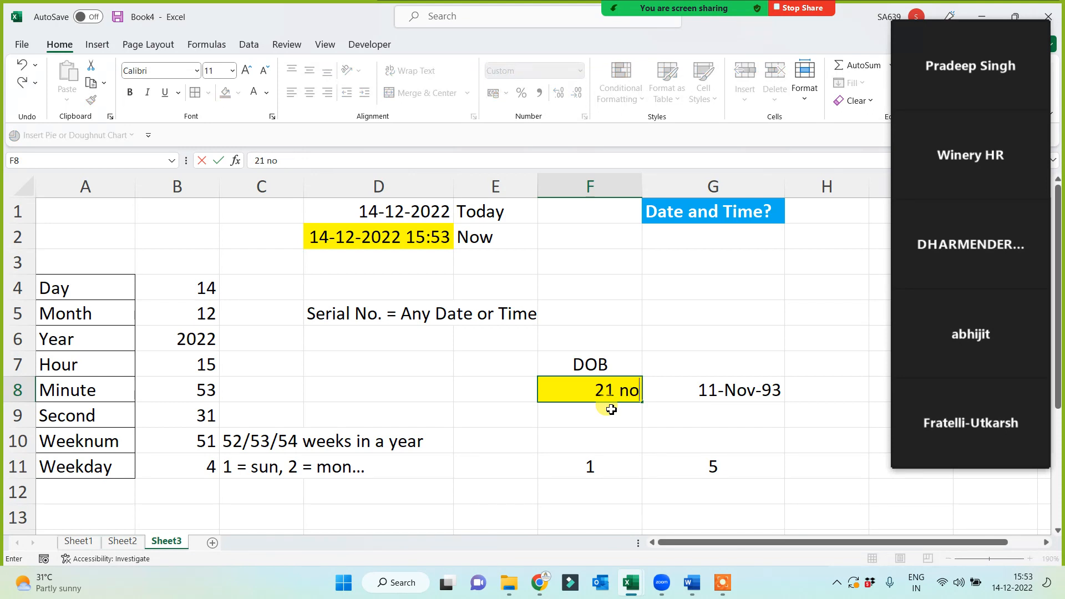
text(v 1997)
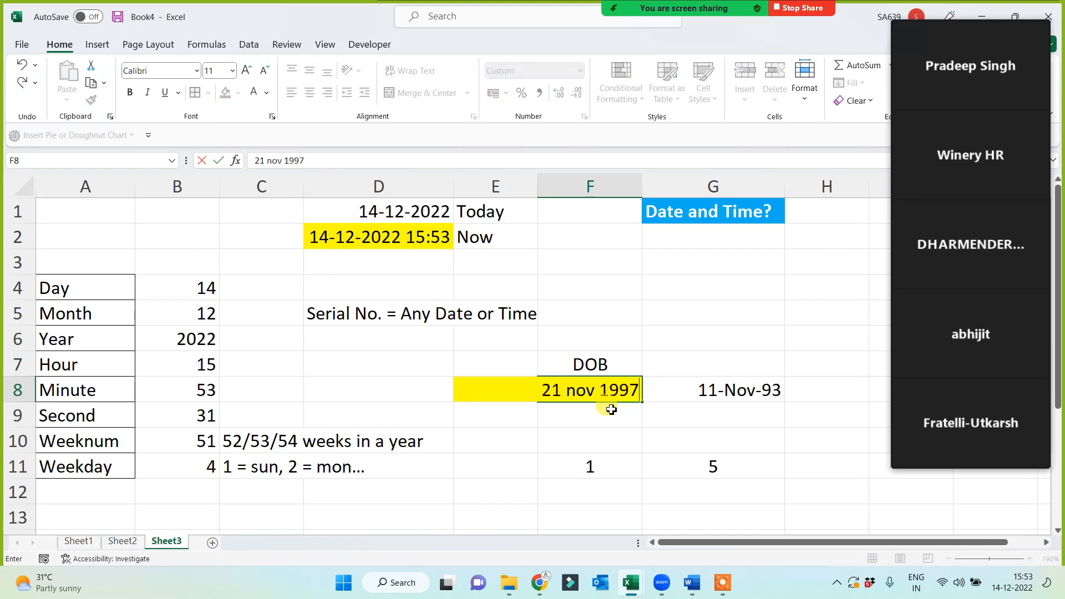
key(Return)
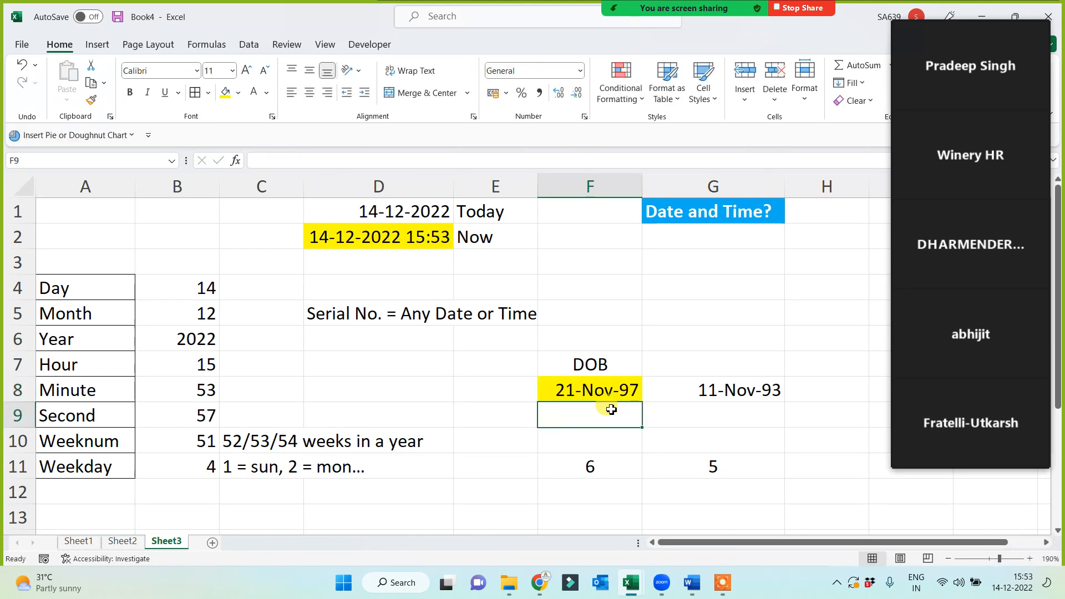
key(Down)
key(Down)
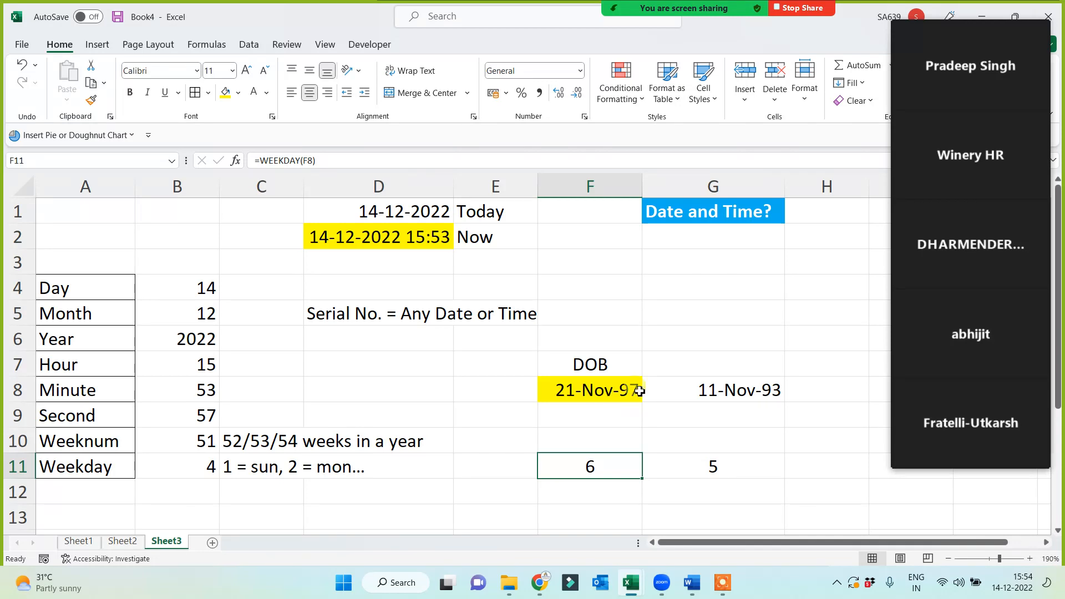
click(644, 336)
click(674, 296)
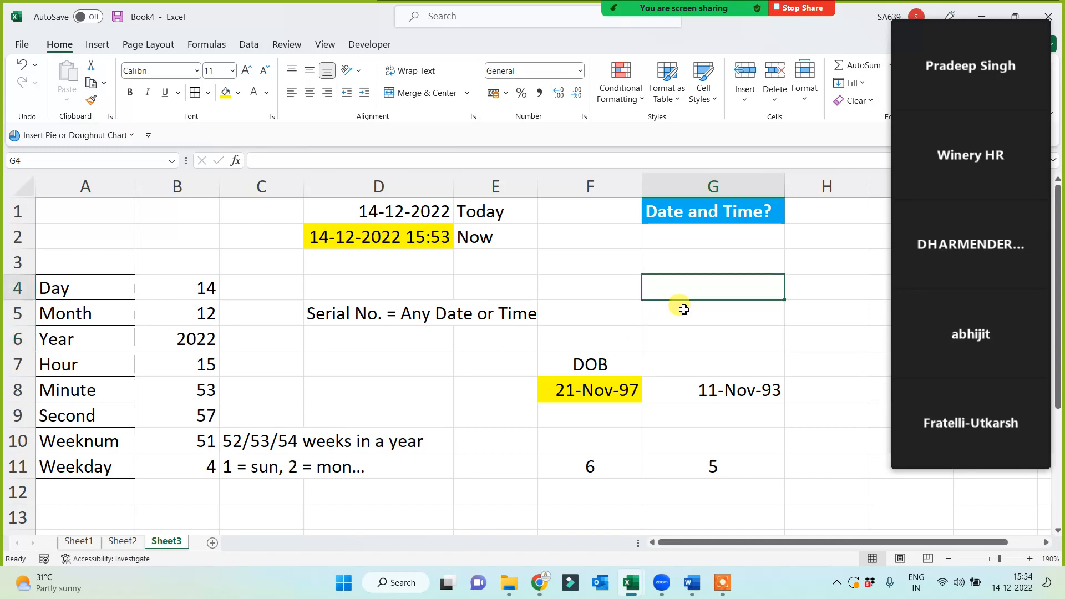
text(20)
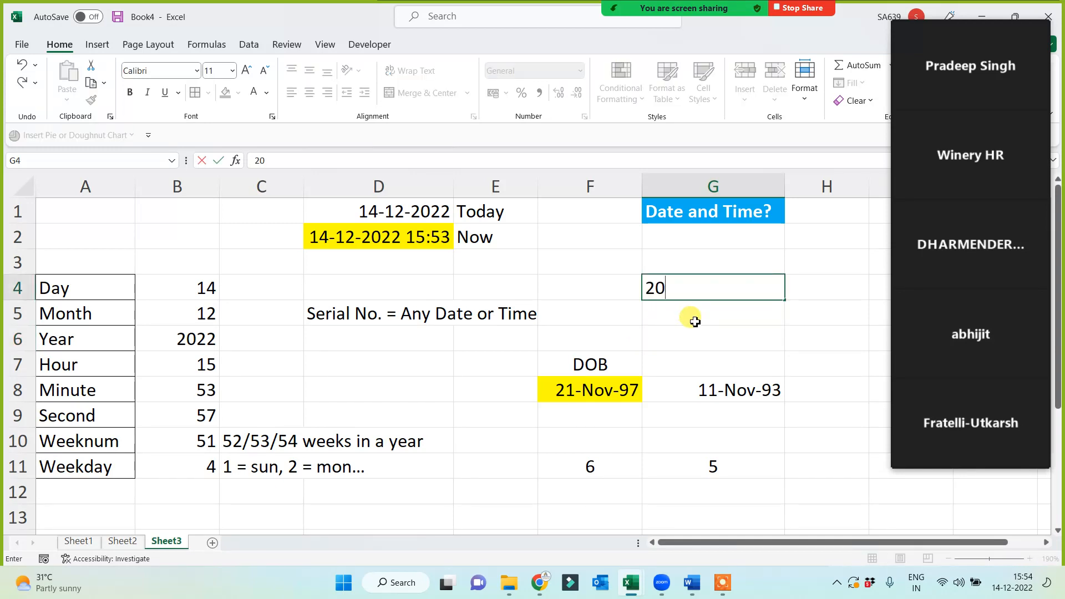
text(%)
key(Left)
text(100%)
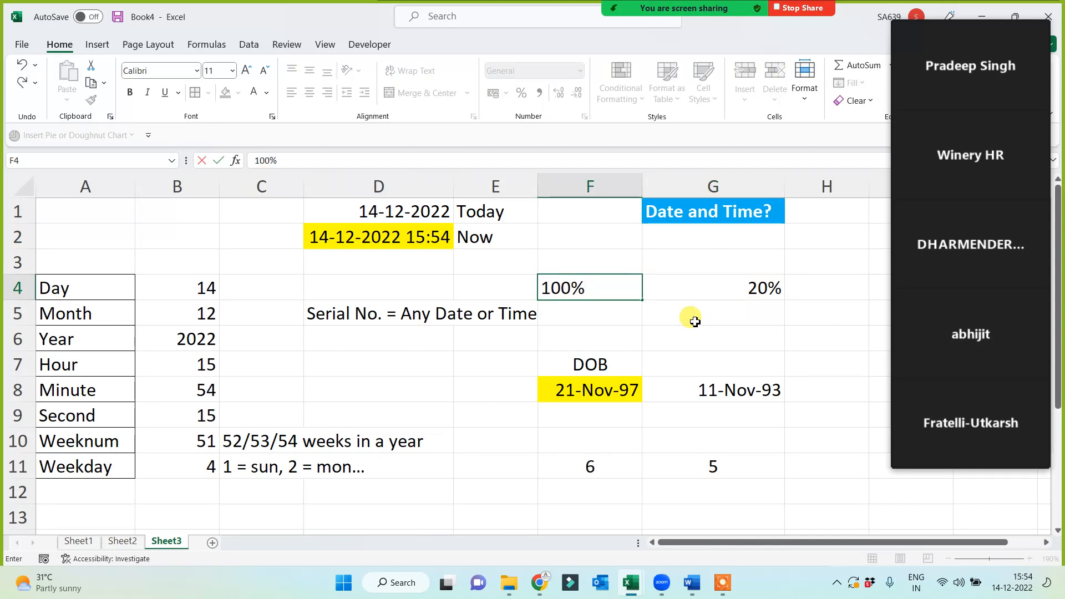
key(Return)
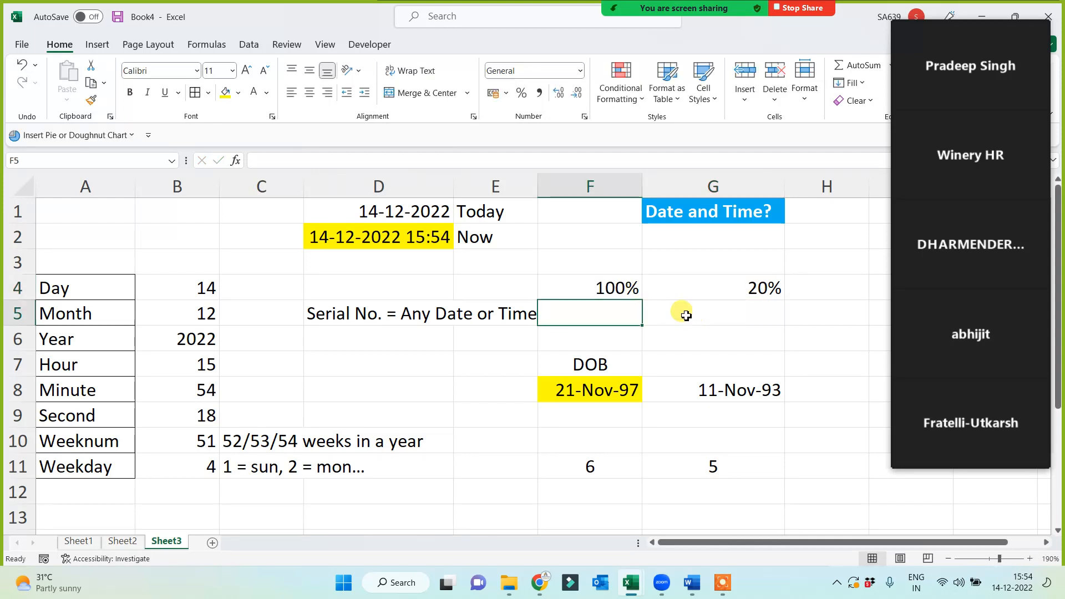
drag(631, 286, 708, 291)
key(Delete)
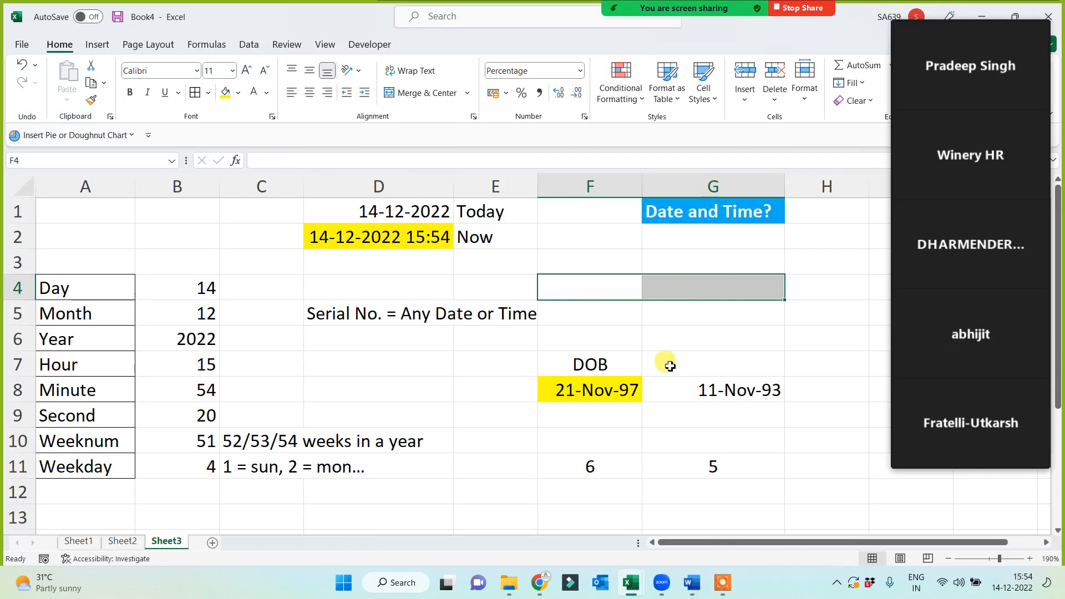
drag(587, 441, 706, 477)
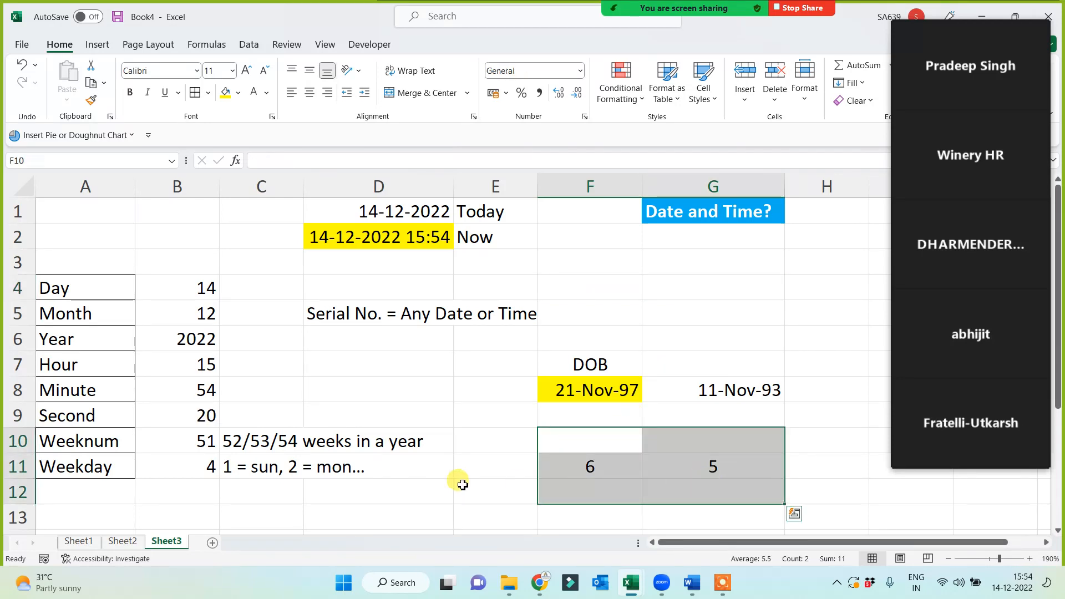
click(461, 484)
click(710, 380)
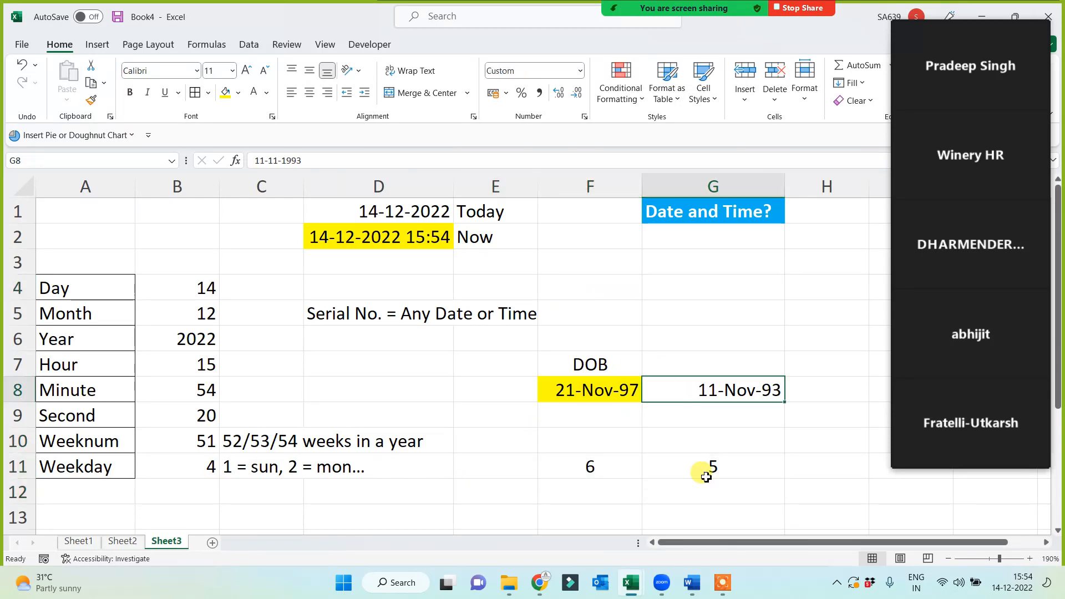
click(703, 467)
click(600, 467)
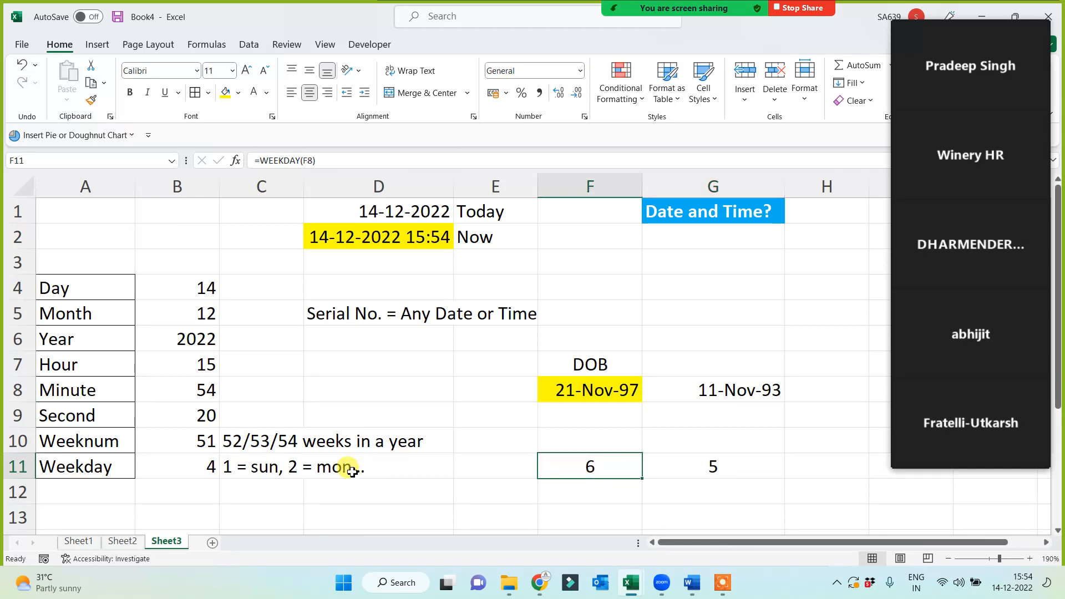
click(560, 388)
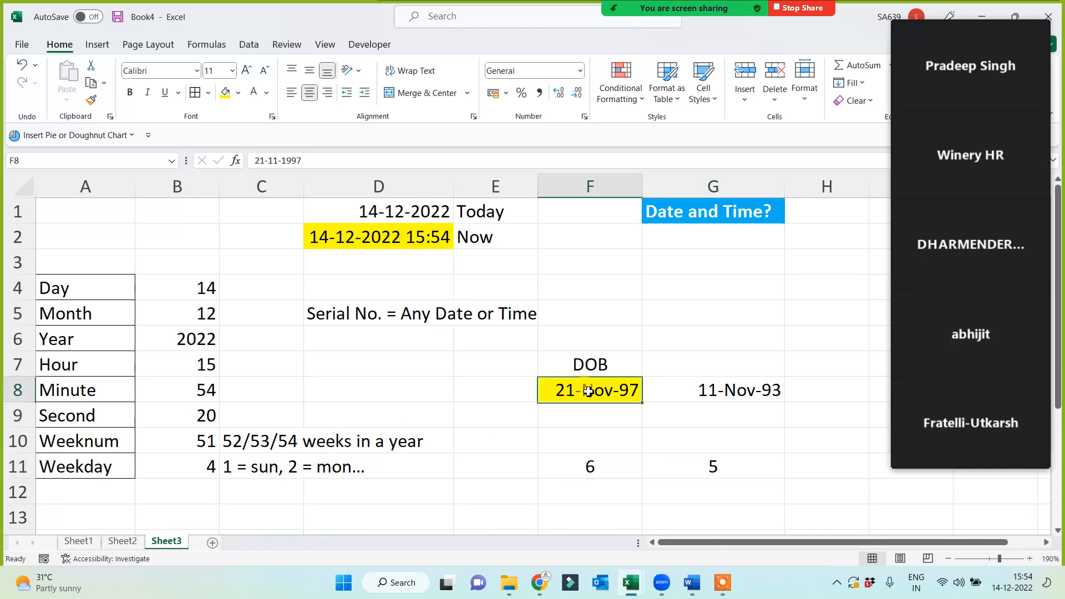
drag(89, 301, 83, 463)
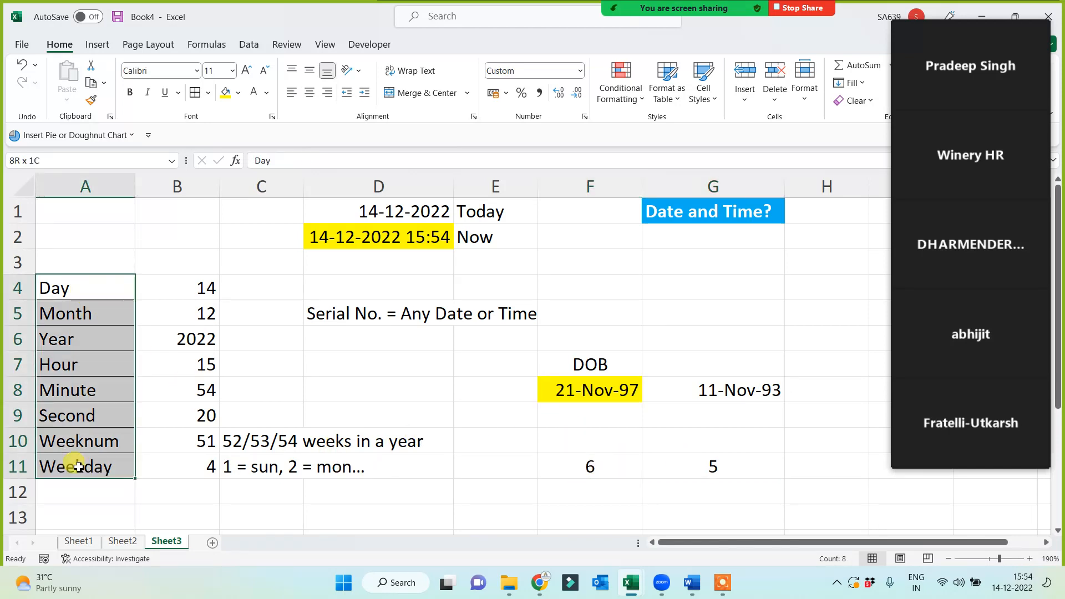
Give the A4:A11 labels, Day through Weekday, a yellow fill and bold text.
click(238, 93)
click(256, 223)
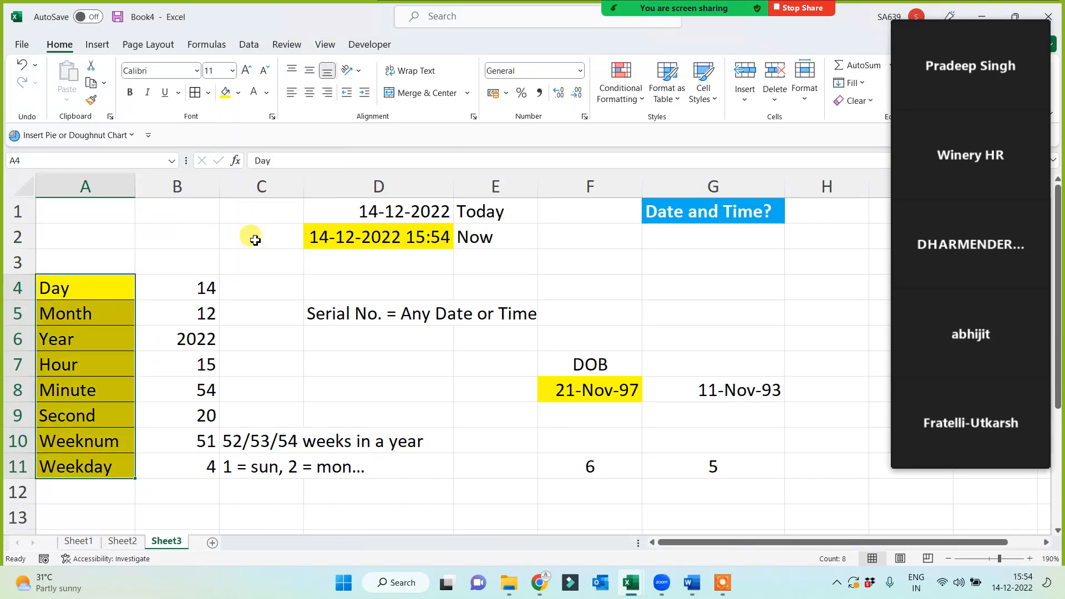
drag(92, 291, 76, 466)
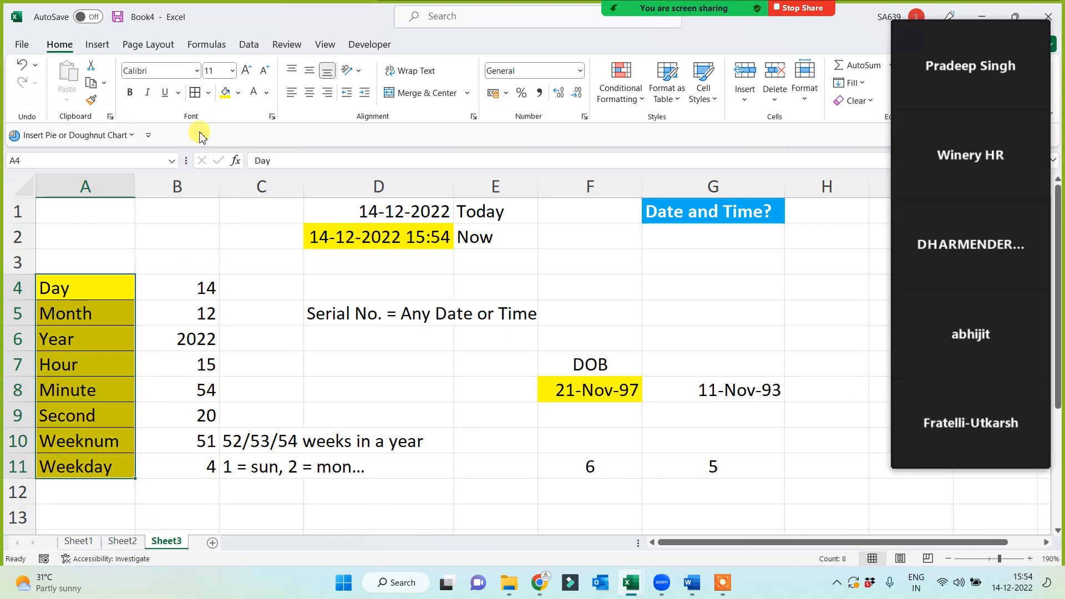
click(132, 94)
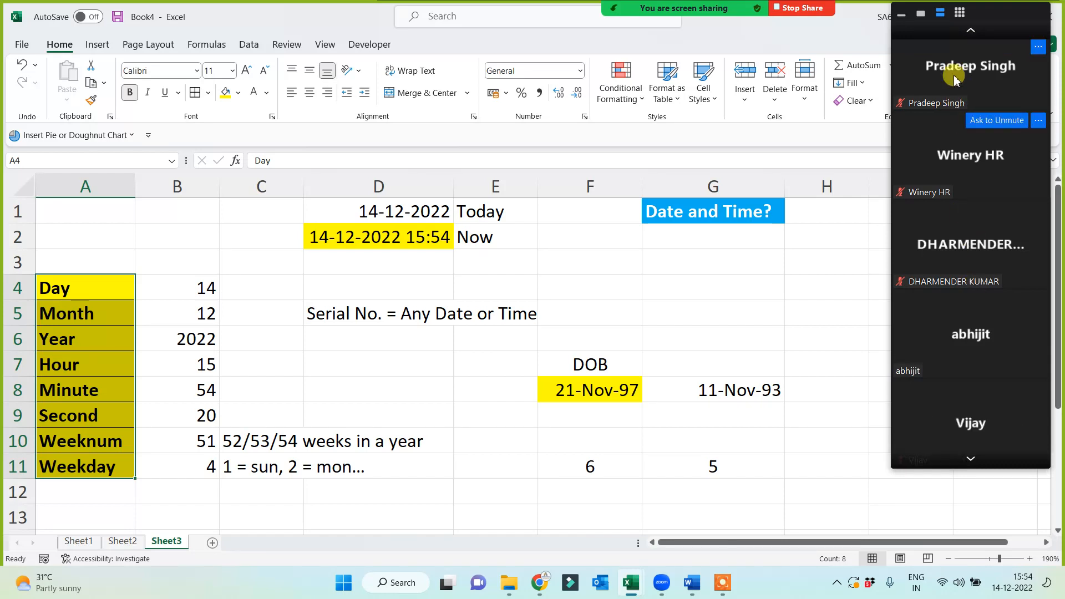
click(969, 33)
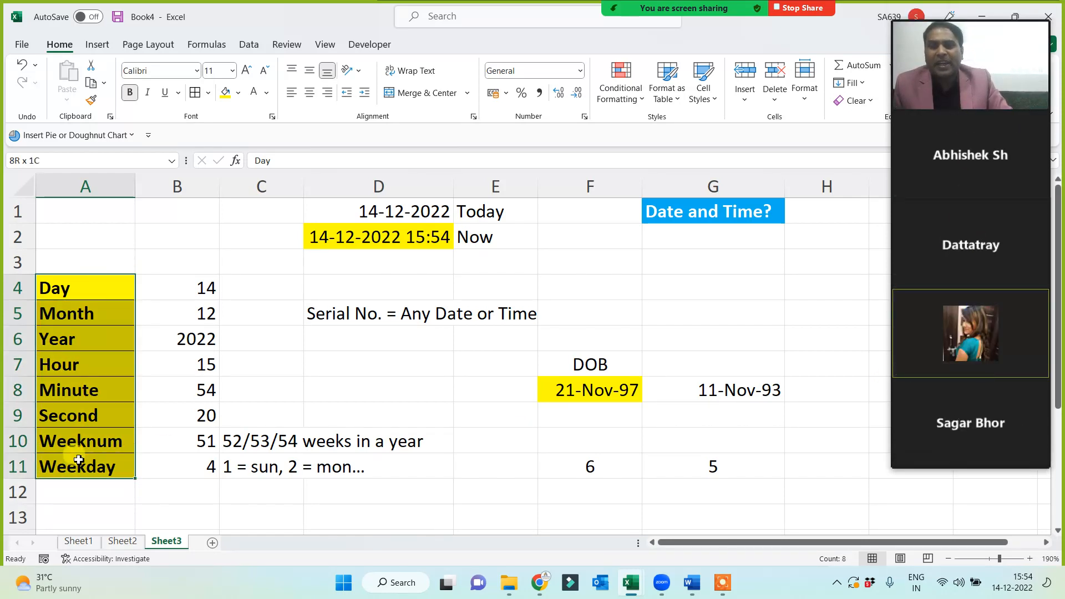
click(82, 294)
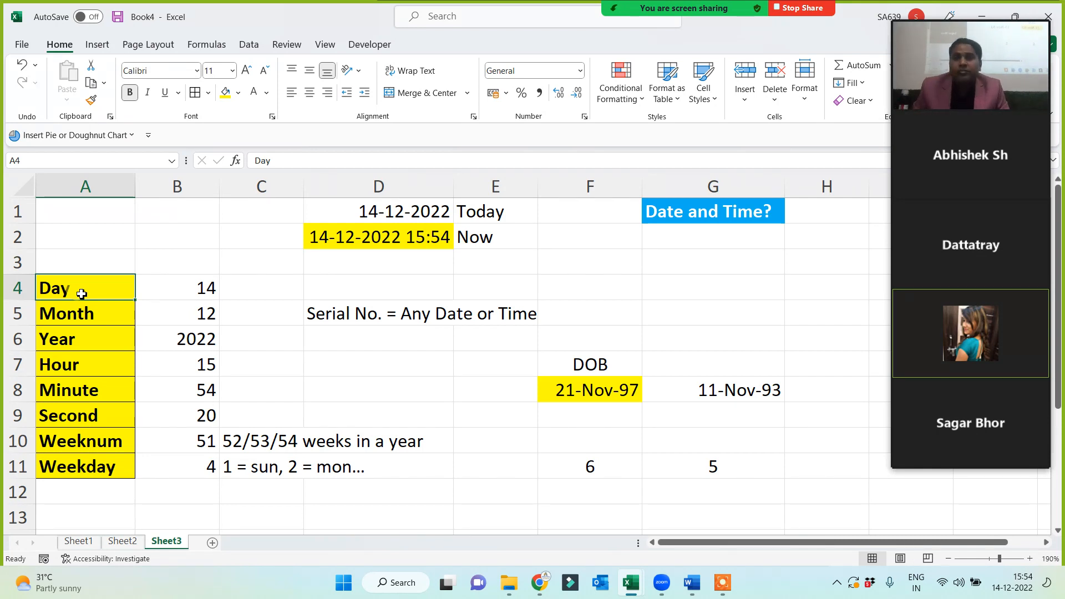
key(Right)
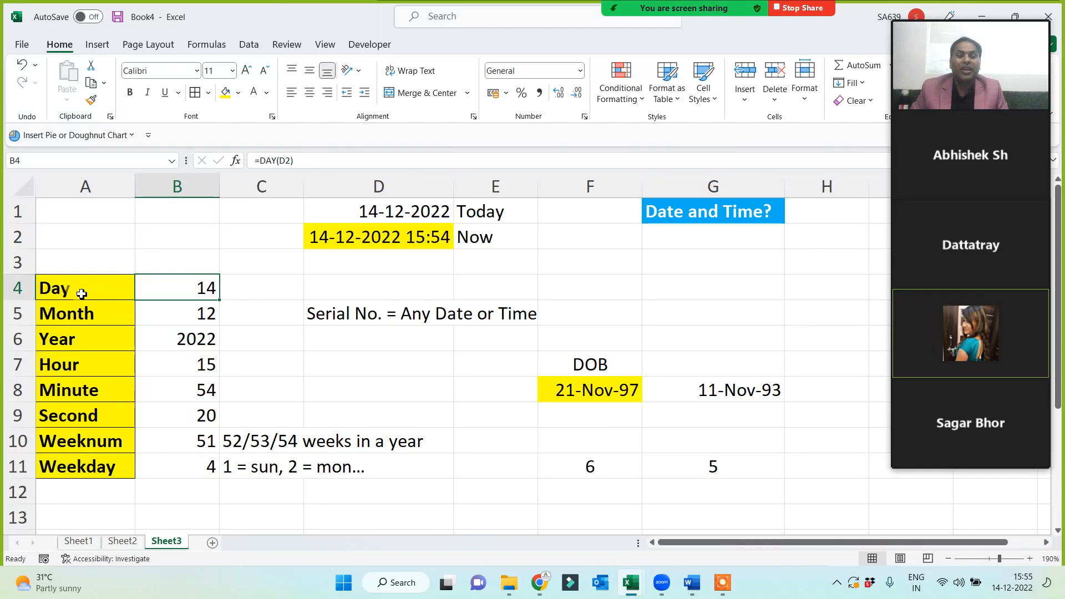
key(Down)
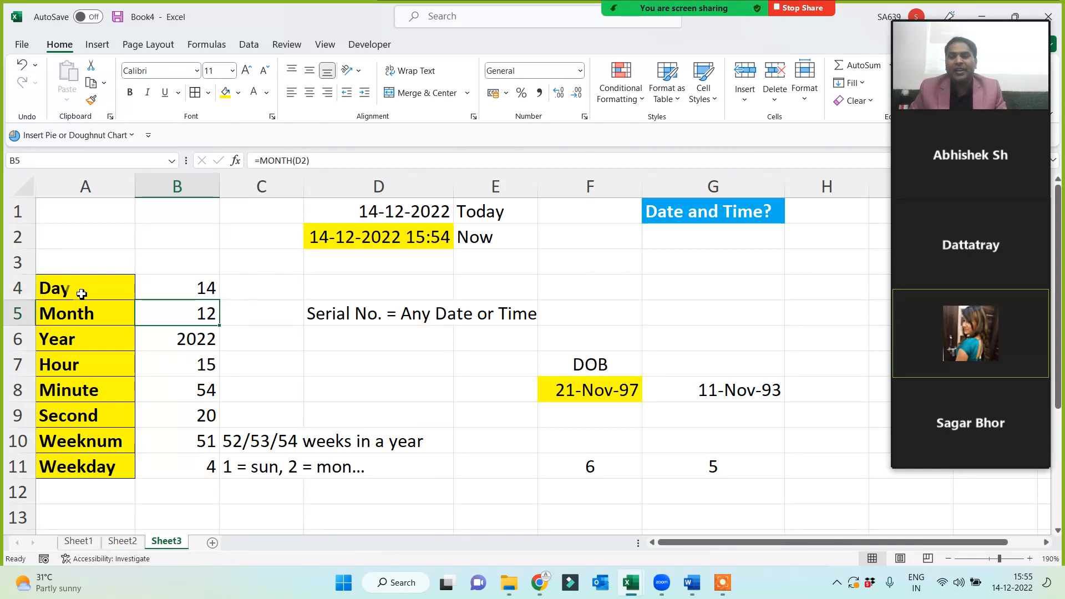
key(Up)
key(Down)
key(Down)
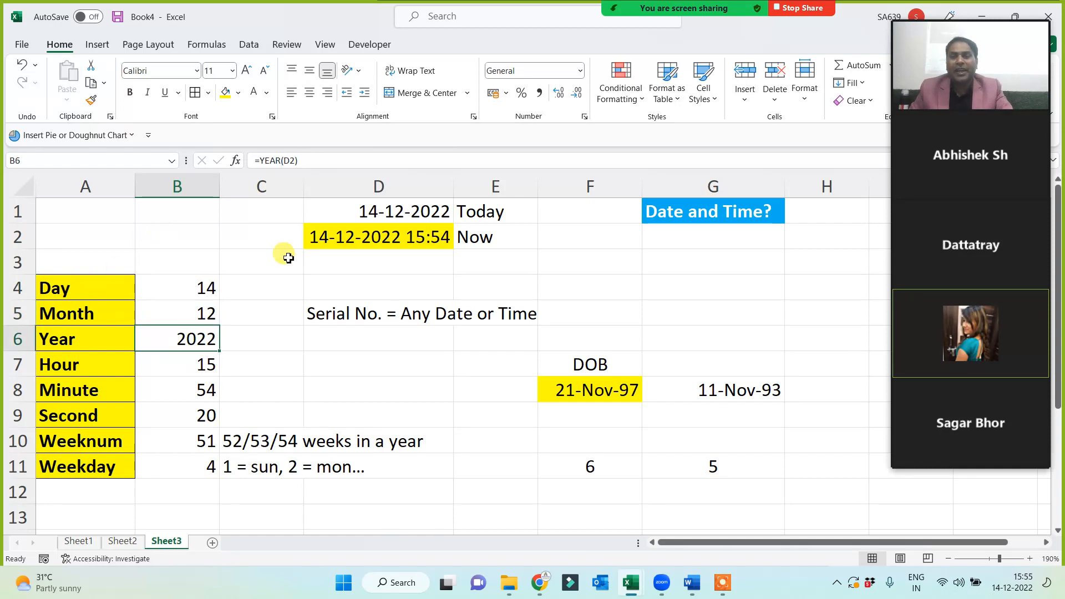
click(373, 237)
click(173, 286)
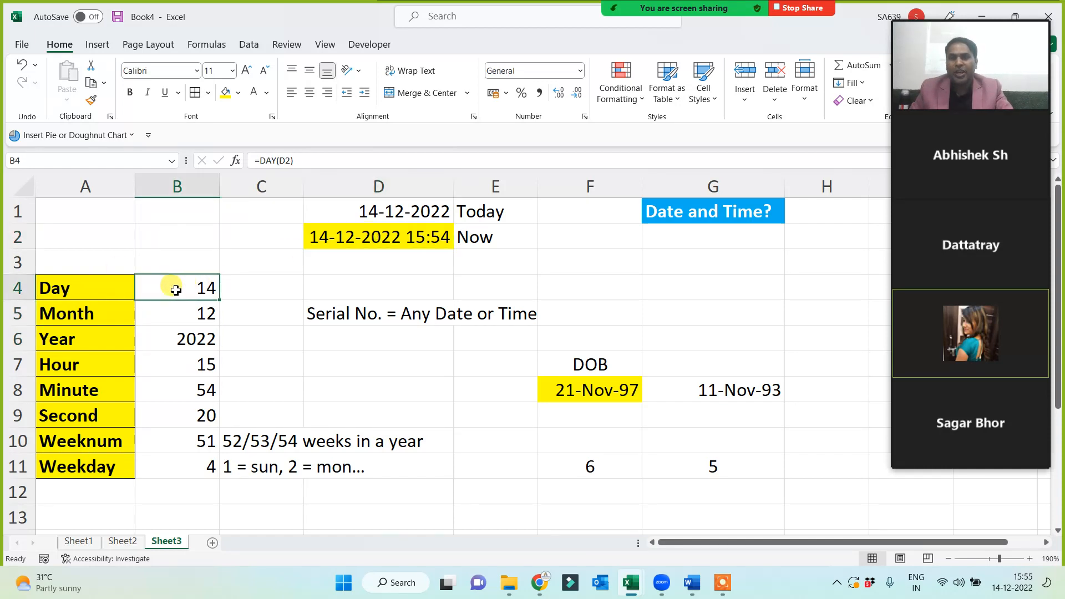
click(361, 236)
click(171, 311)
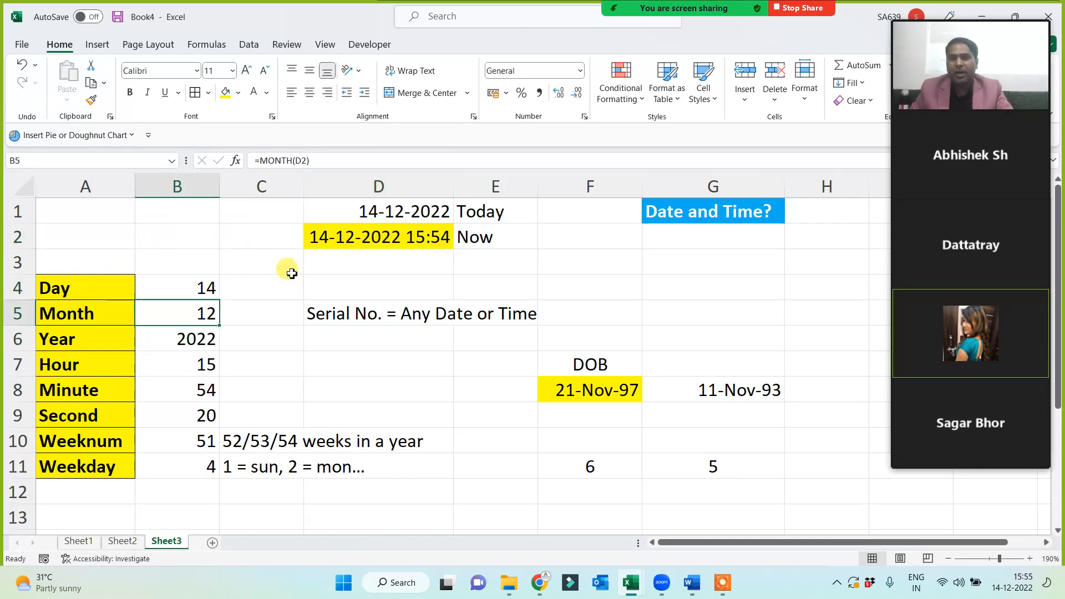
click(355, 237)
click(183, 345)
click(344, 237)
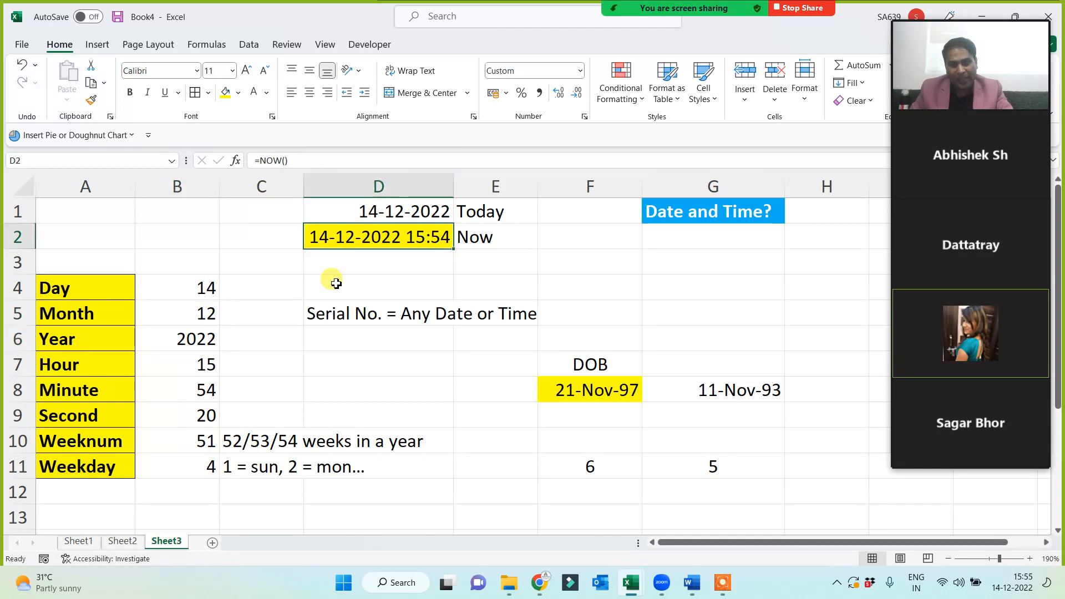
click(189, 367)
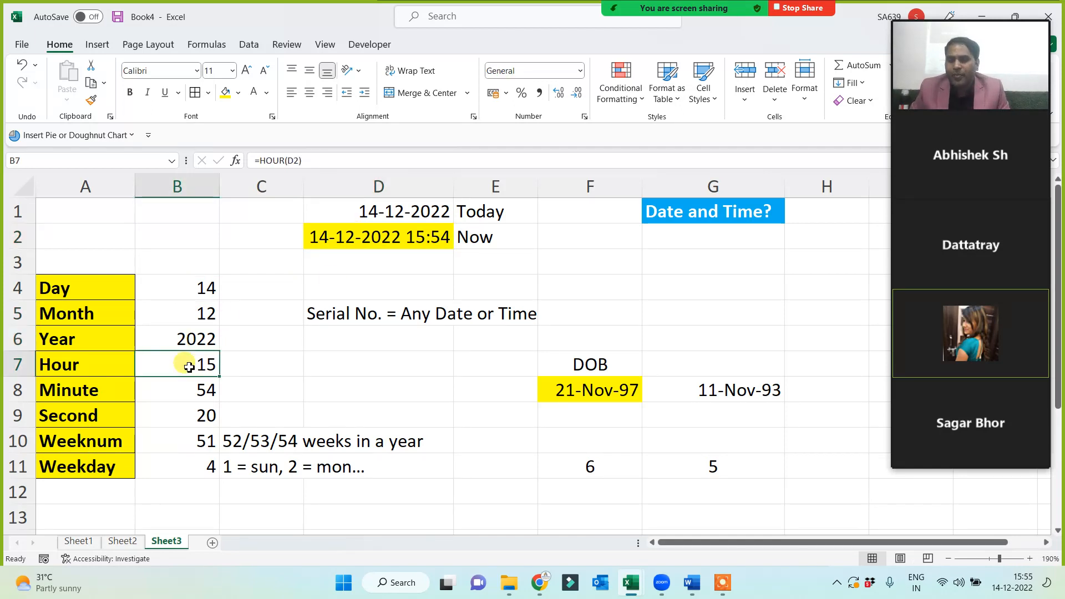
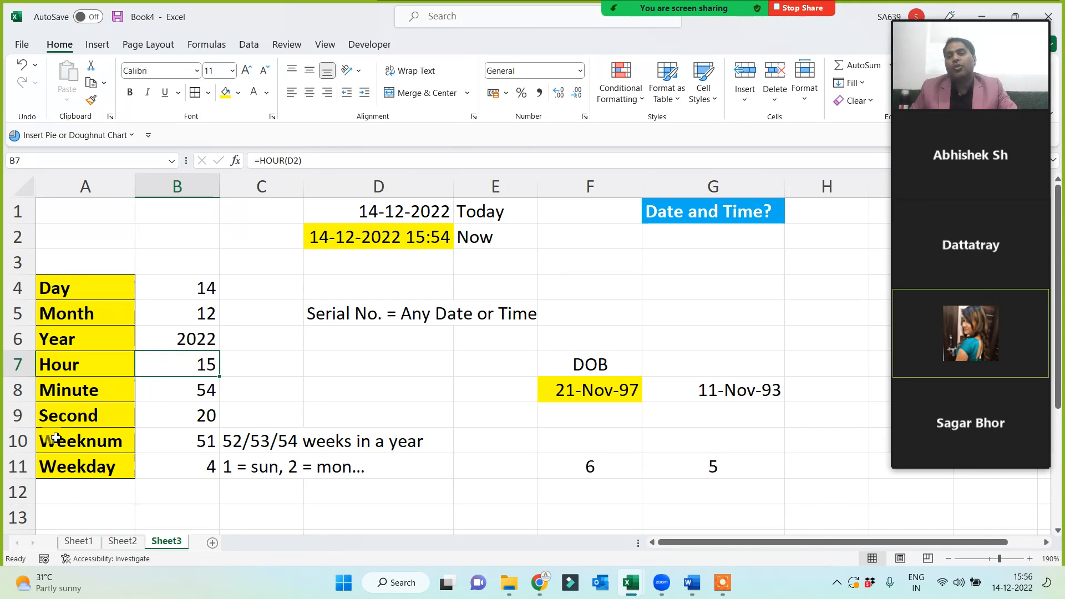
Review the A4:A11 labels and the NOW and DAY formulas behind D2 and B4.
click(56, 467)
click(101, 300)
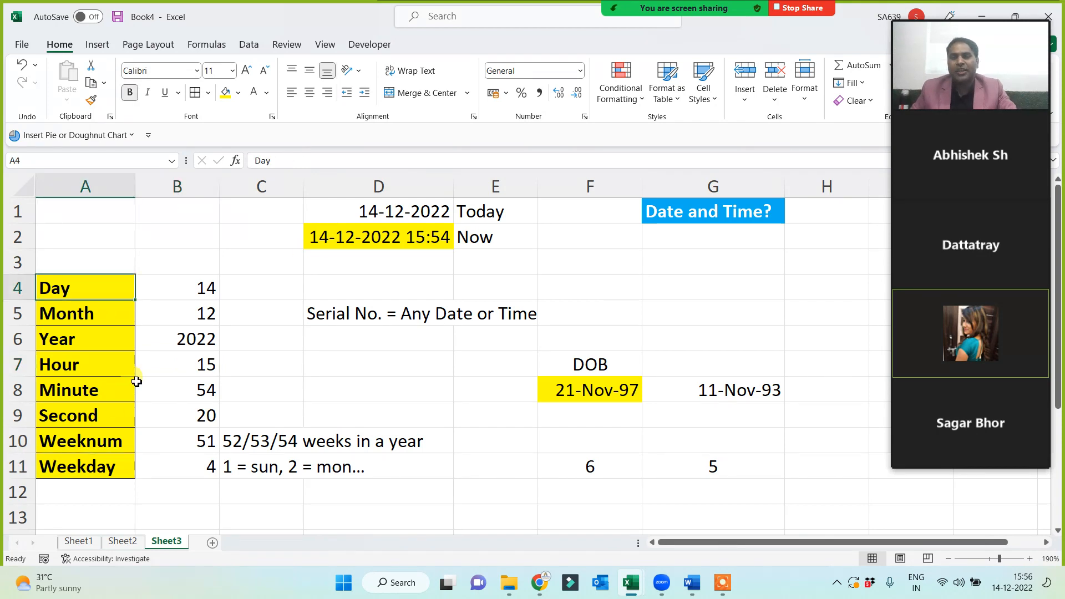
click(78, 464)
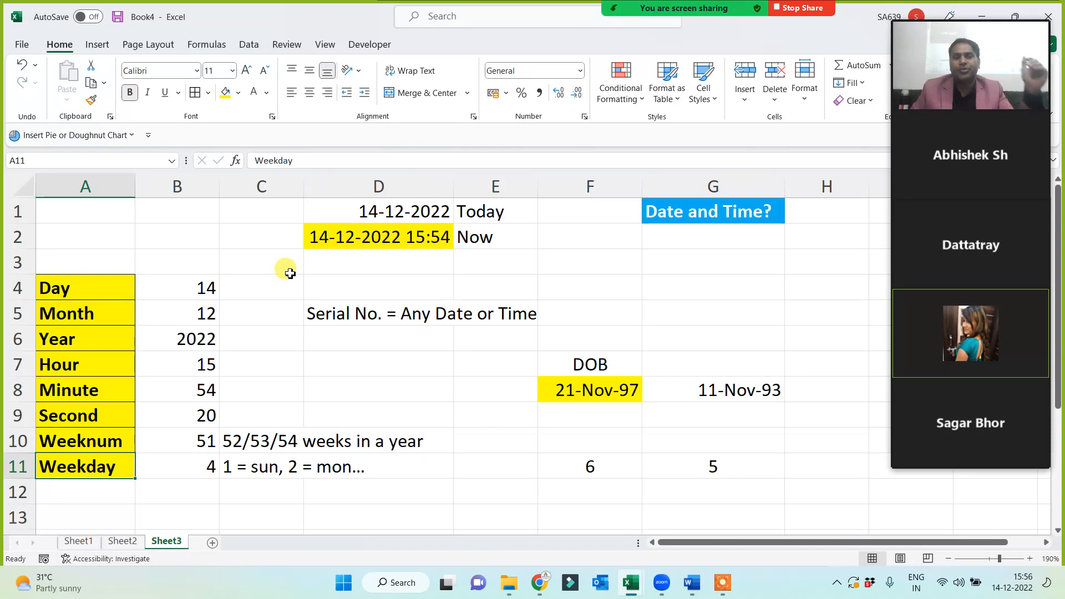
click(334, 239)
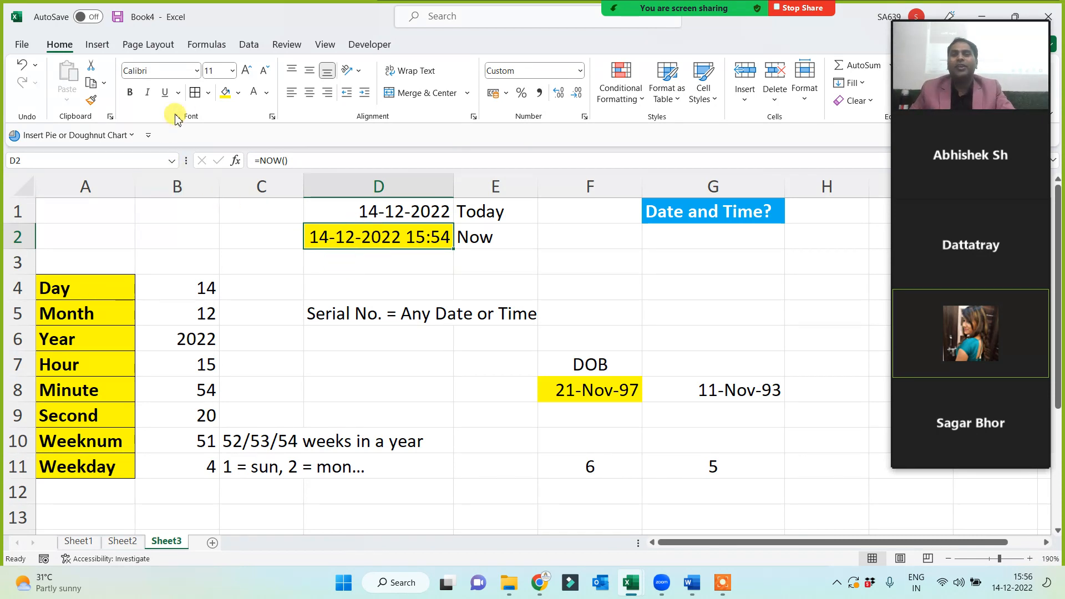
double_click(189, 284)
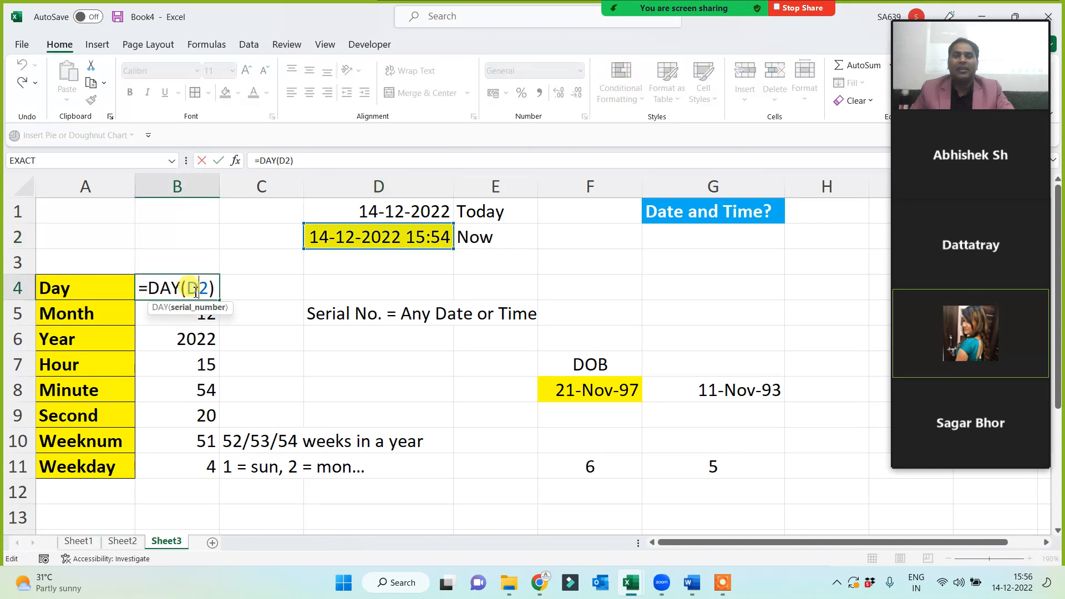
double_click(308, 398)
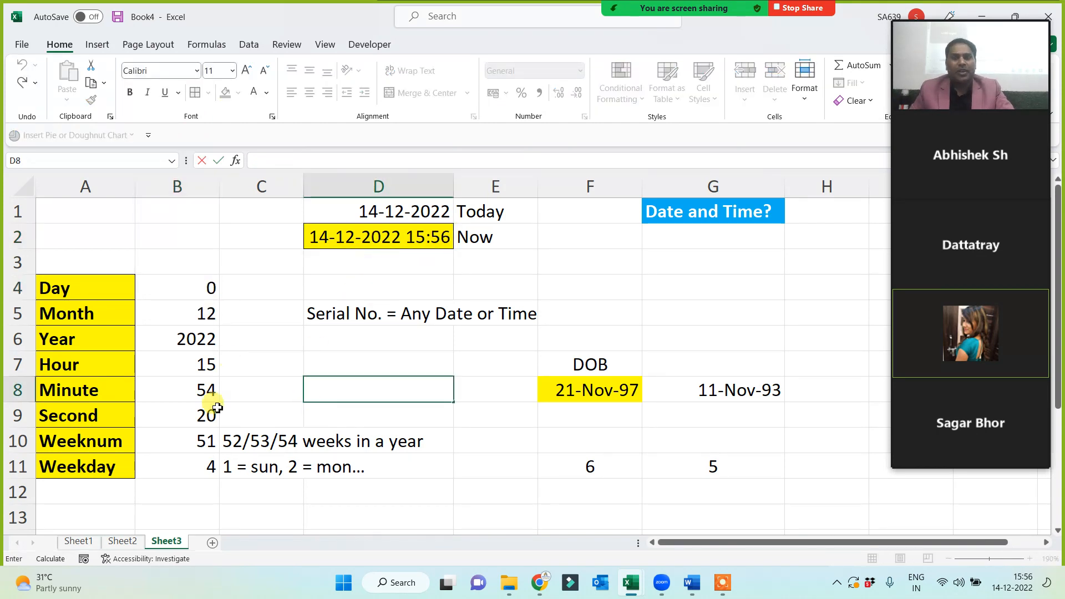
double_click(314, 492)
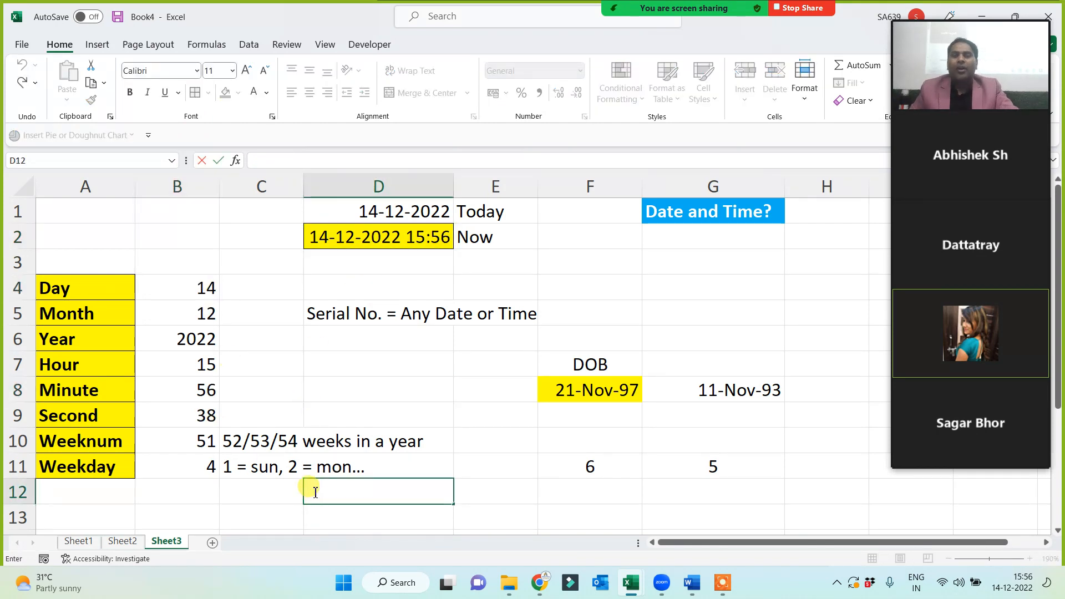
Enter the labels Date in A13 and Time in A14.
scroll(311, 492, down, 1)
click(109, 449)
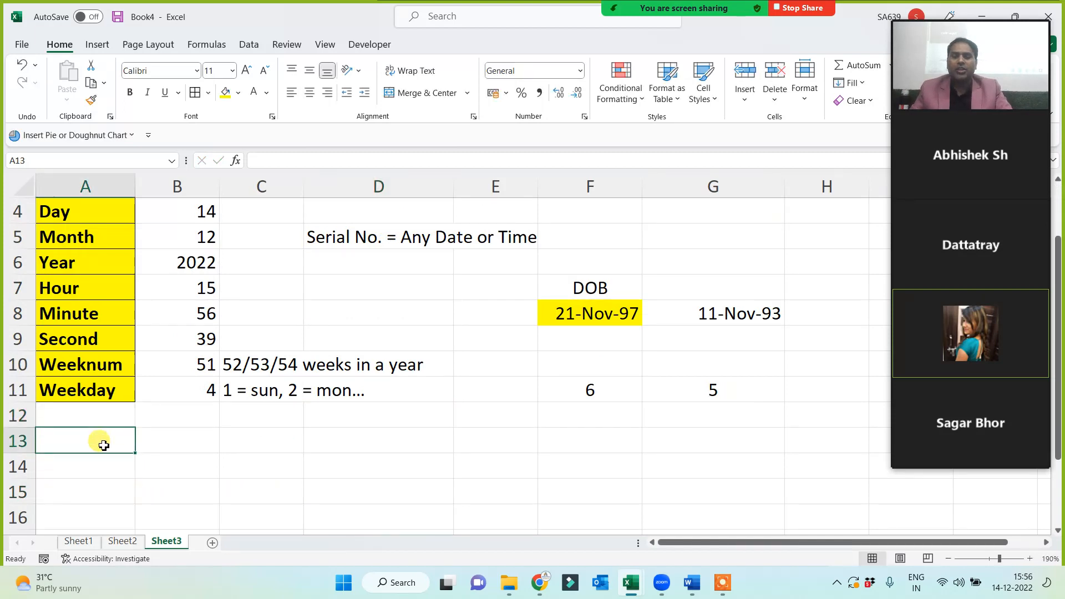
text(Date)
key(Return)
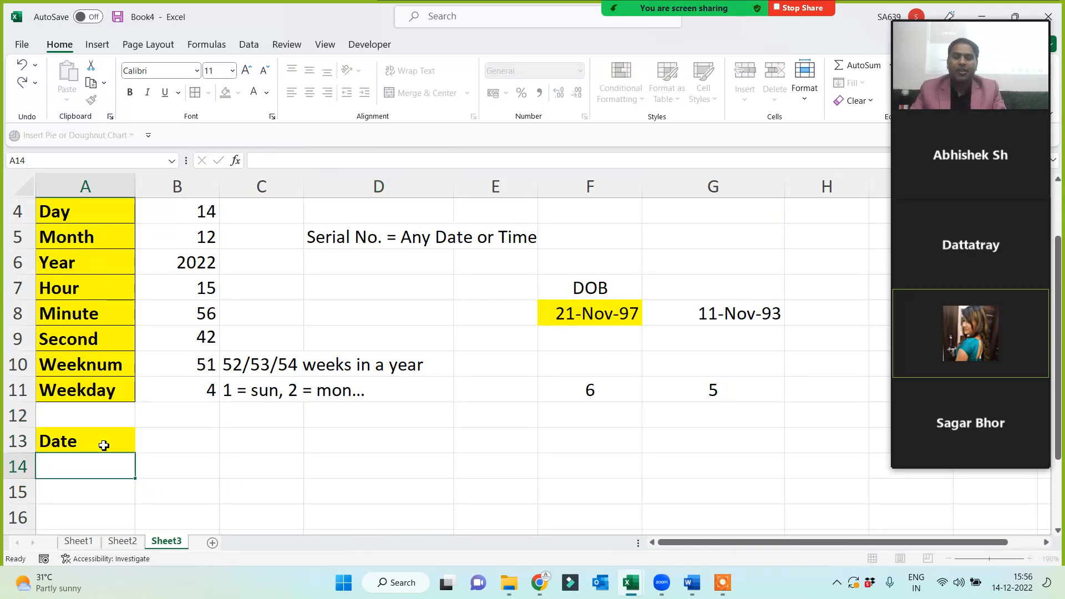
text(Time)
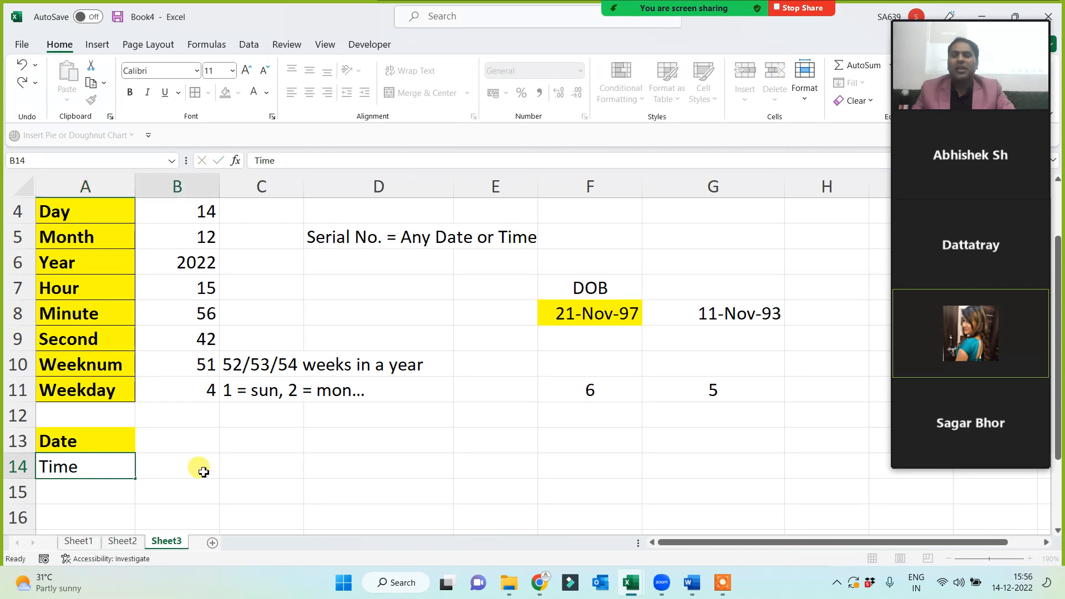
click(194, 466)
Check the D2 timestamp and the Day, Month and Year values in B4:B6.
click(183, 438)
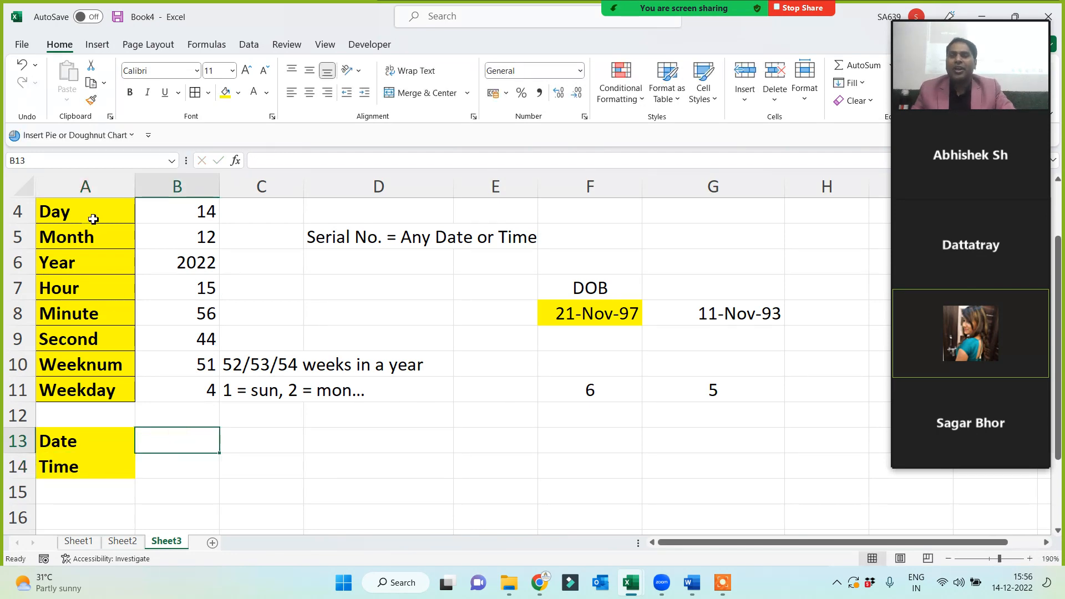
click(81, 269)
scroll(188, 247, up, 1)
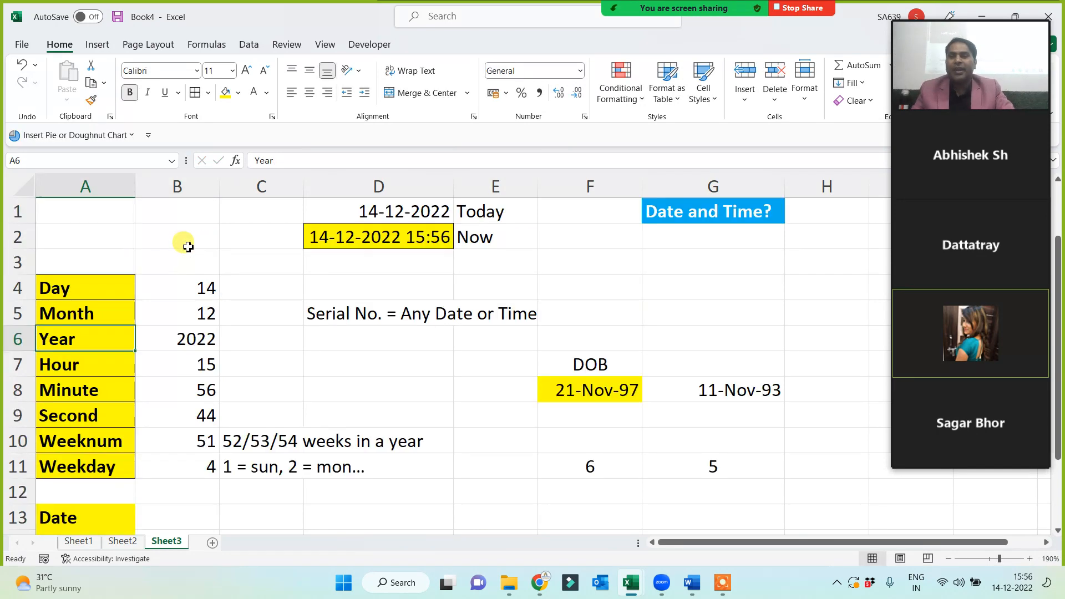
click(340, 248)
click(179, 291)
click(183, 318)
click(178, 337)
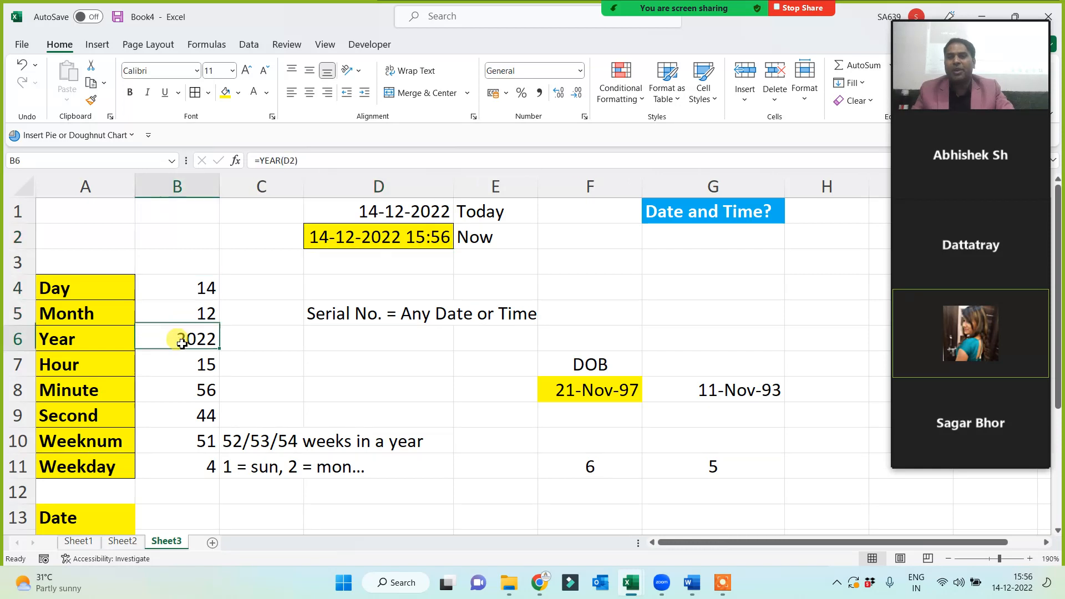
Enter =DATE(B6,B5,B4) in B13 so it shows 14-12-2022.
click(180, 520)
text(=)
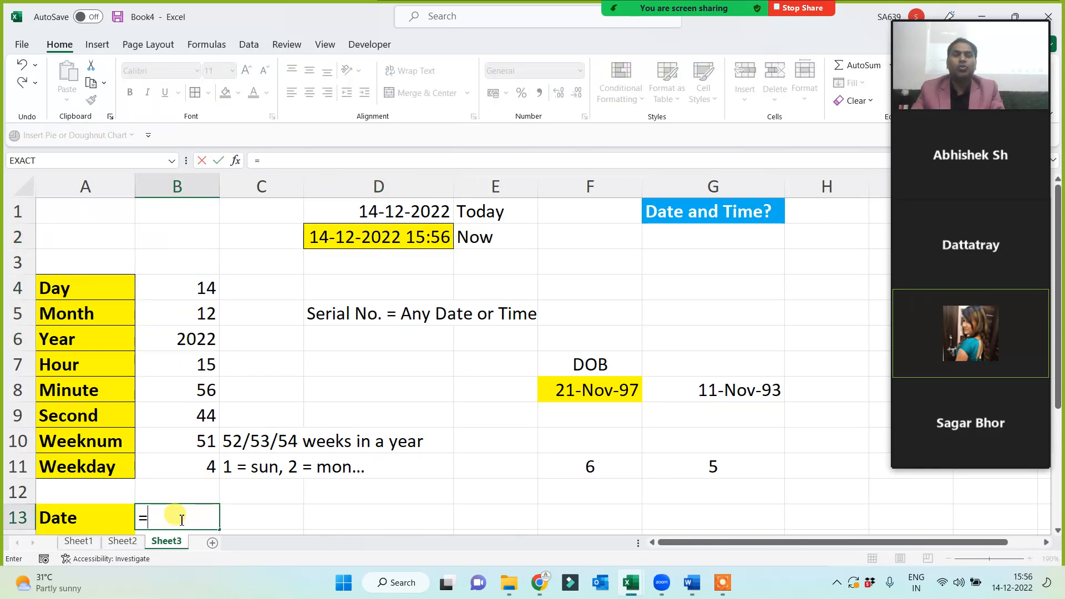
text(date)
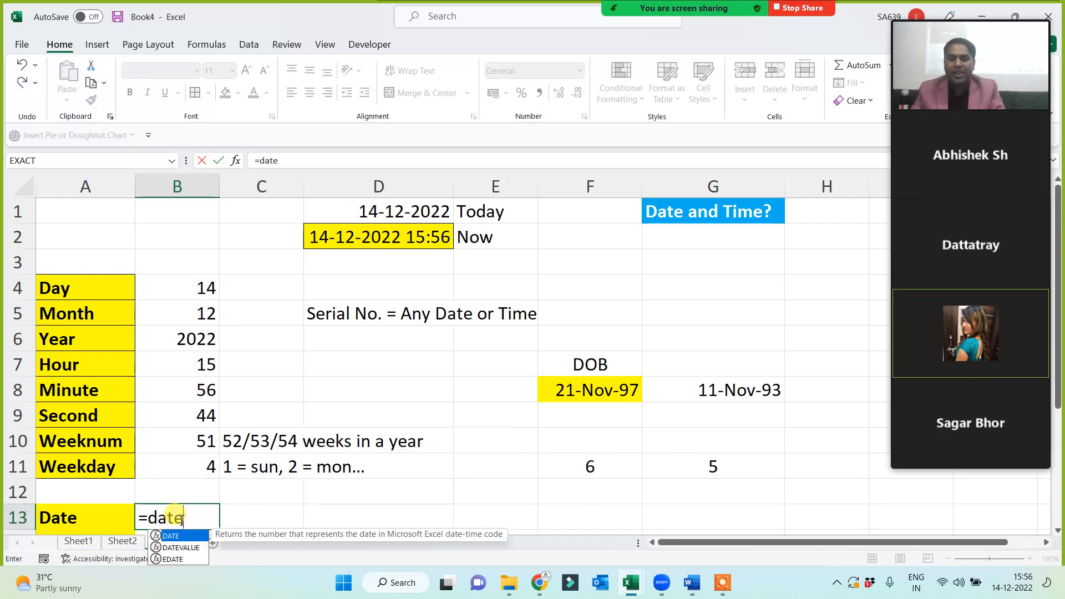
text(()
scroll(316, 491, down, 1)
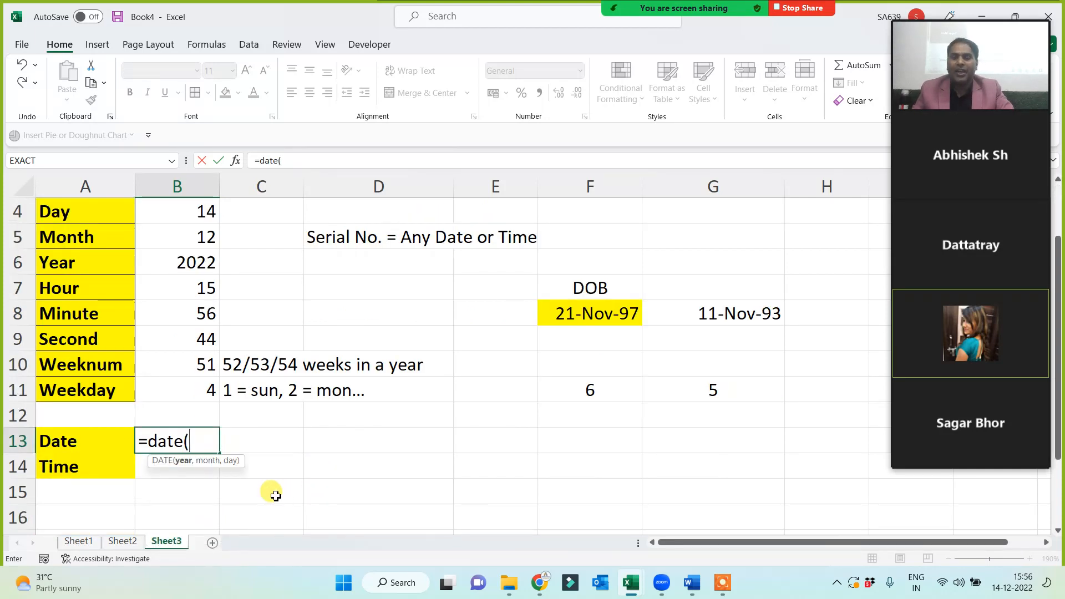
click(177, 266)
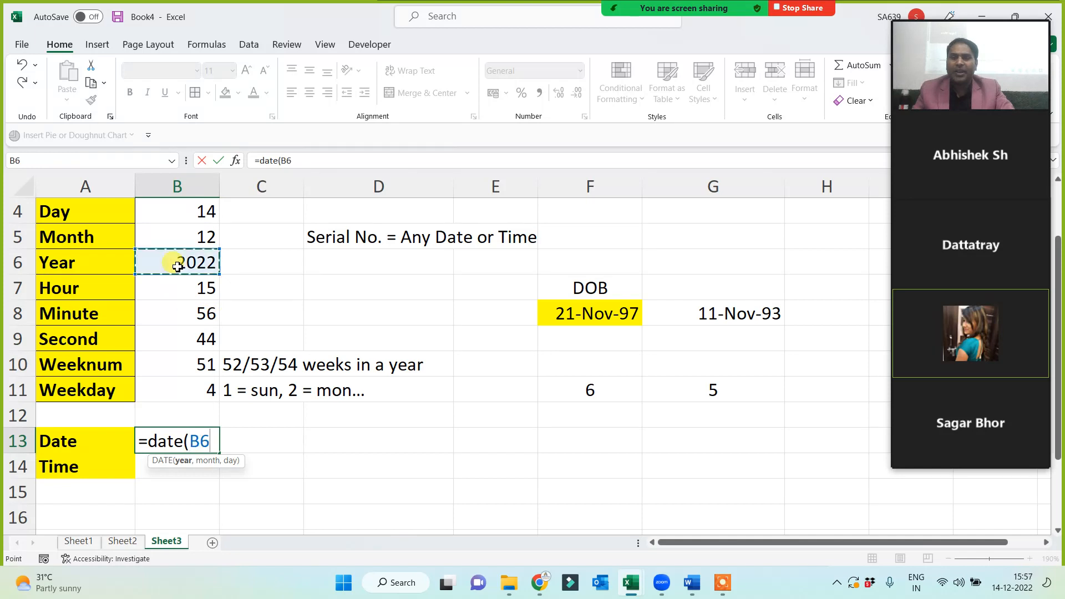
text(,)
click(190, 240)
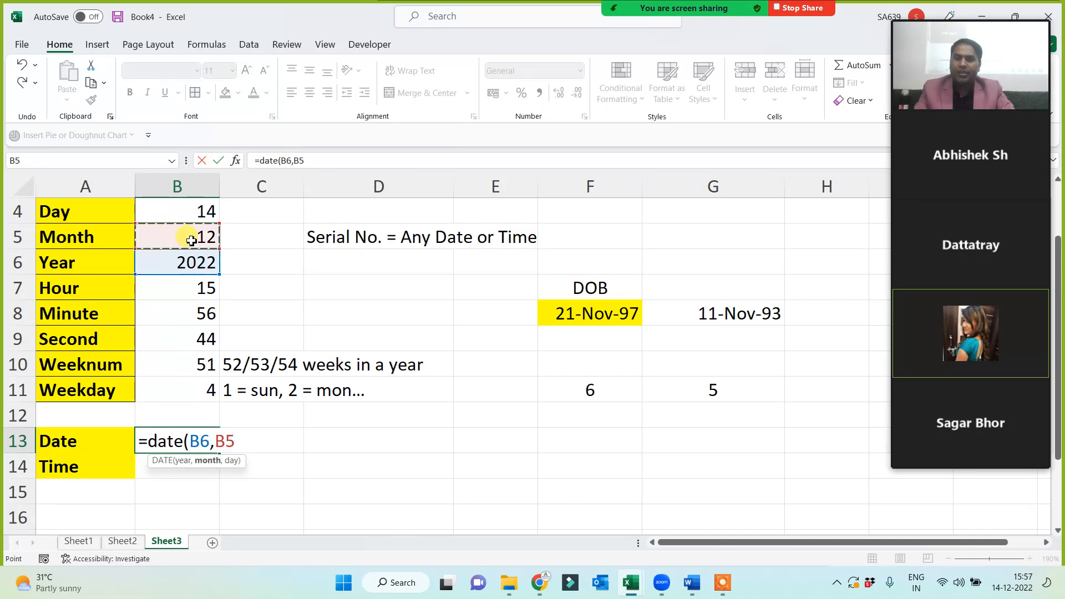
text(,)
click(194, 215)
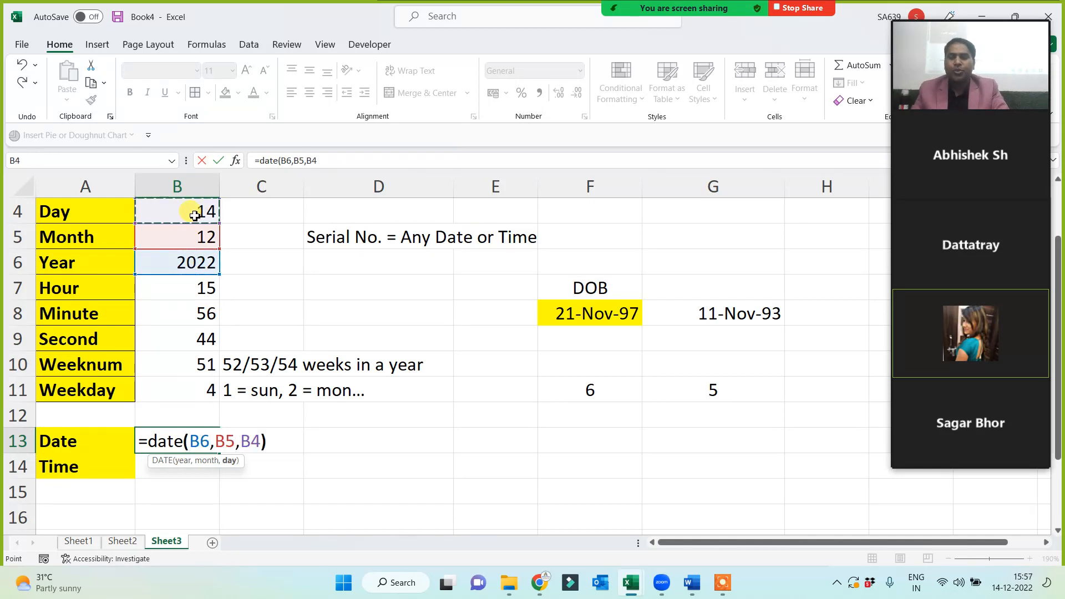
text())
key(Return)
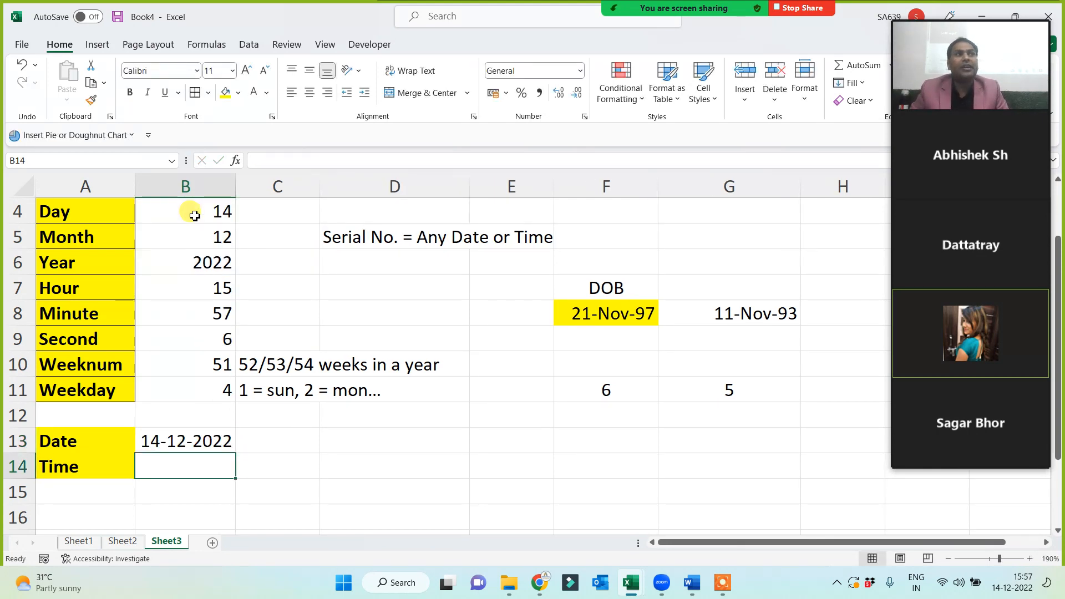
Enter =TIME(B7,B8,B9) in B14 so it shows 3:57 PM.
text(=)
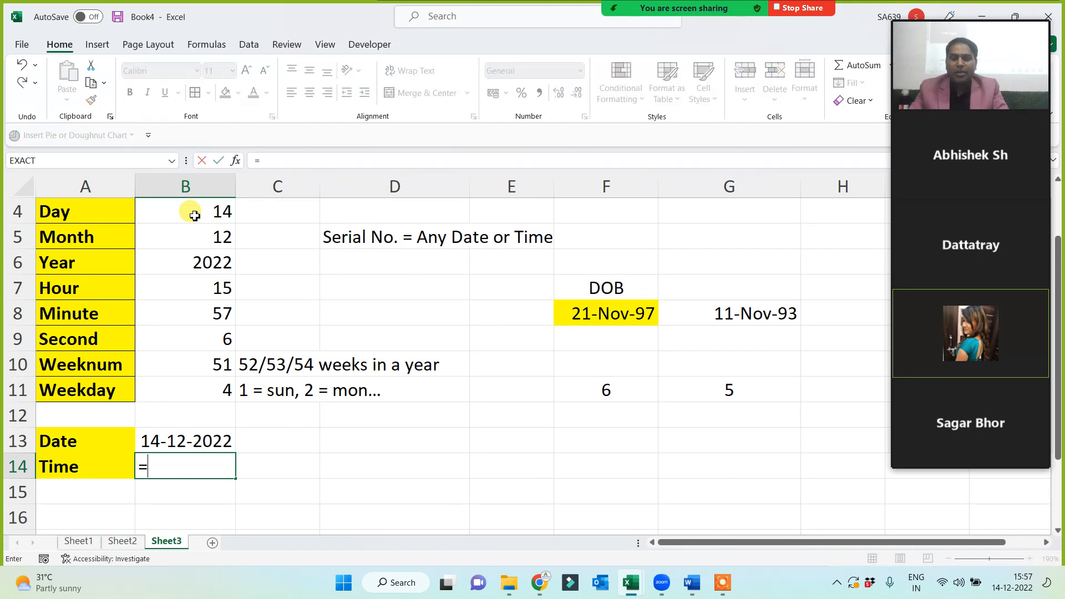
text(time()
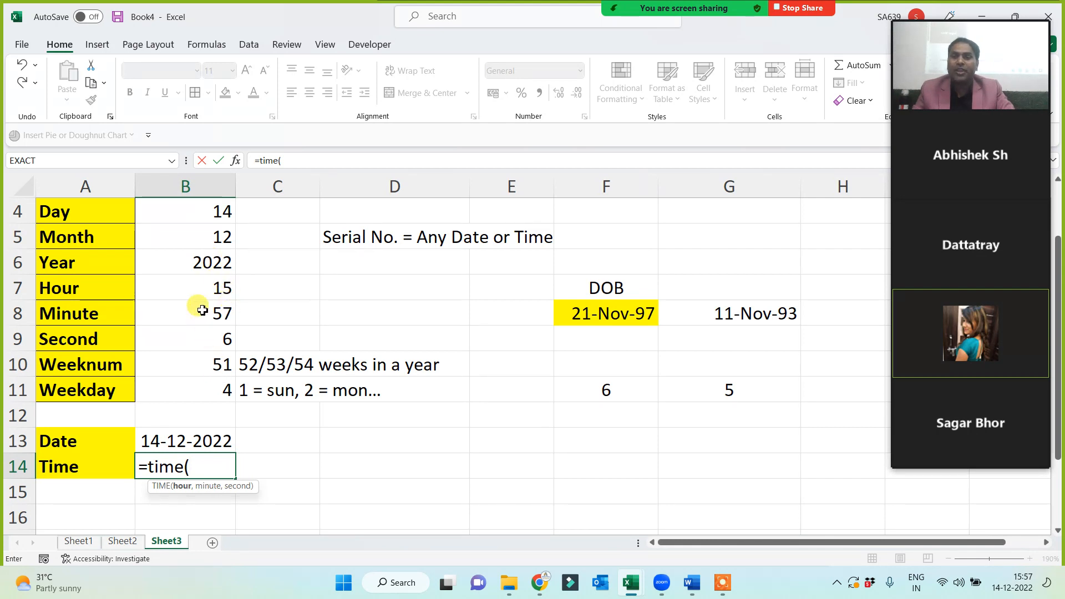
click(205, 287)
text(,)
click(201, 312)
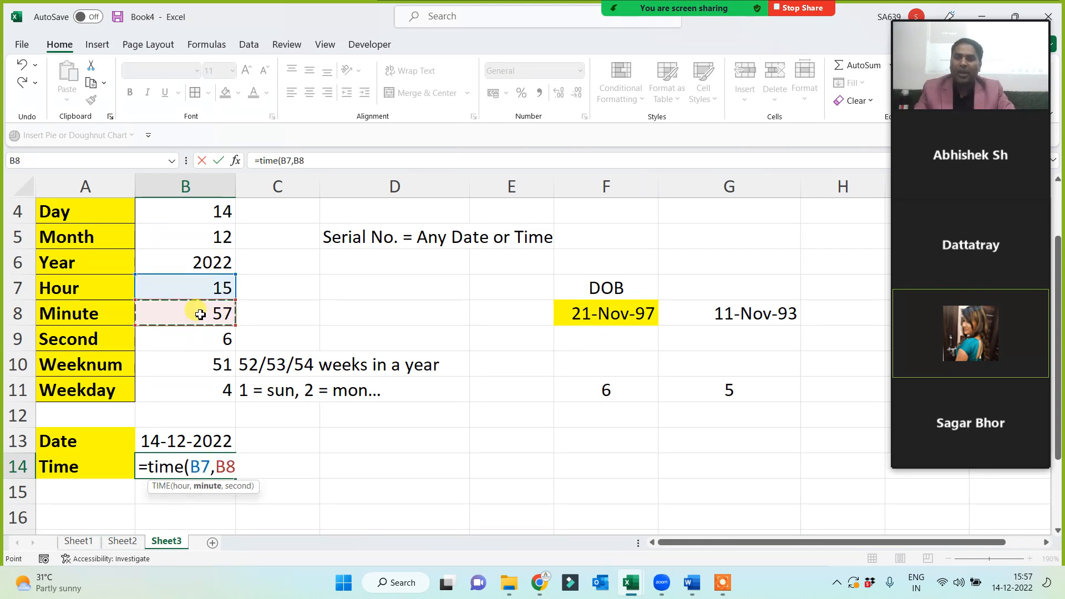
text(,)
click(200, 336)
text())
key(Return)
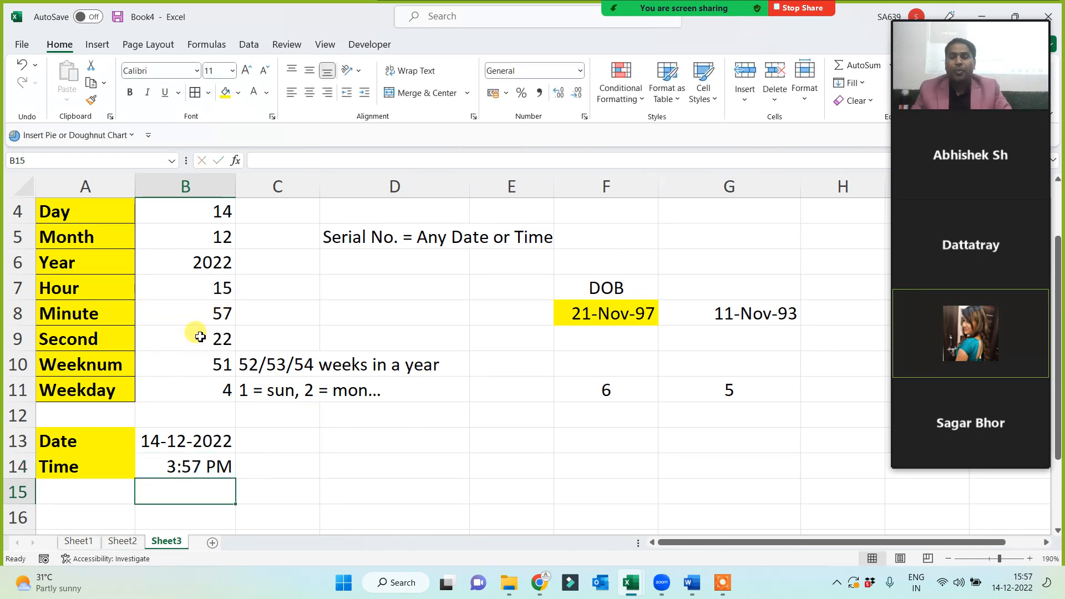
Apply All Borders to the Date and Time labels in A13:A14.
drag(98, 447, 161, 467)
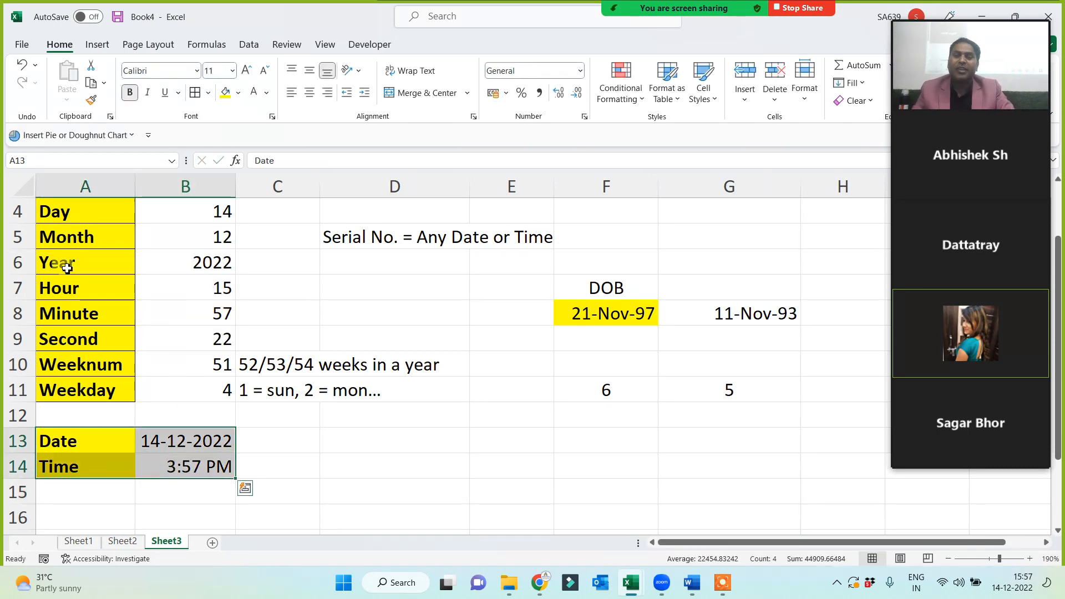
click(337, 444)
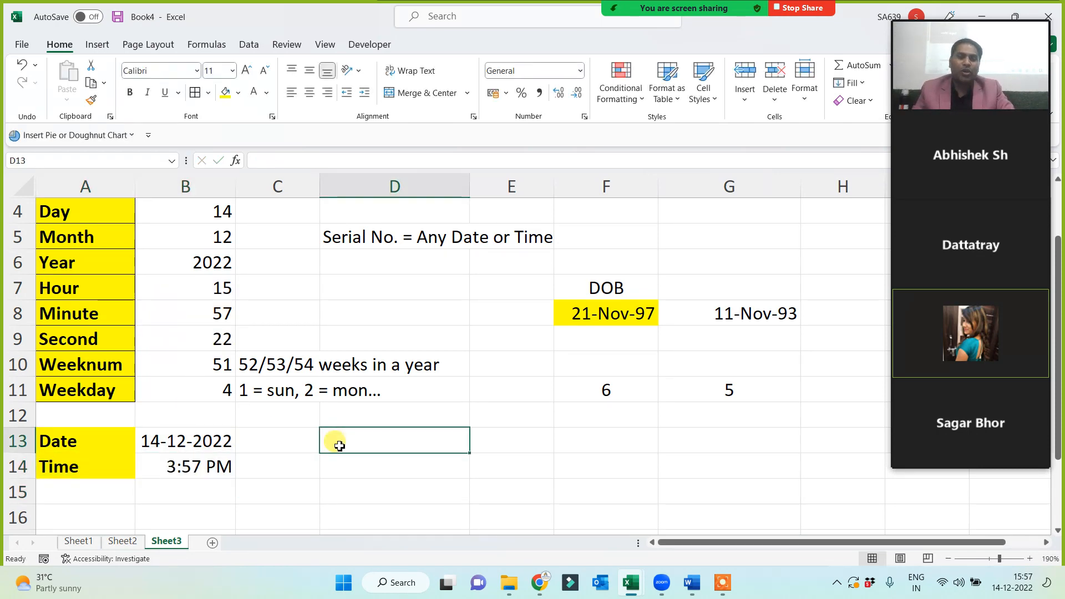
drag(105, 444, 101, 461)
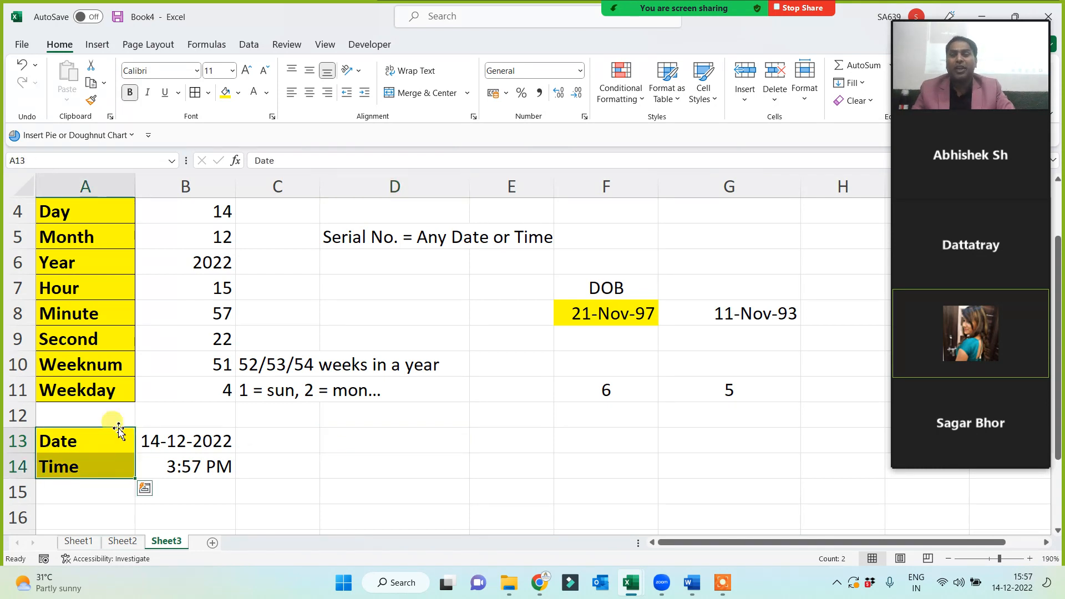
click(197, 95)
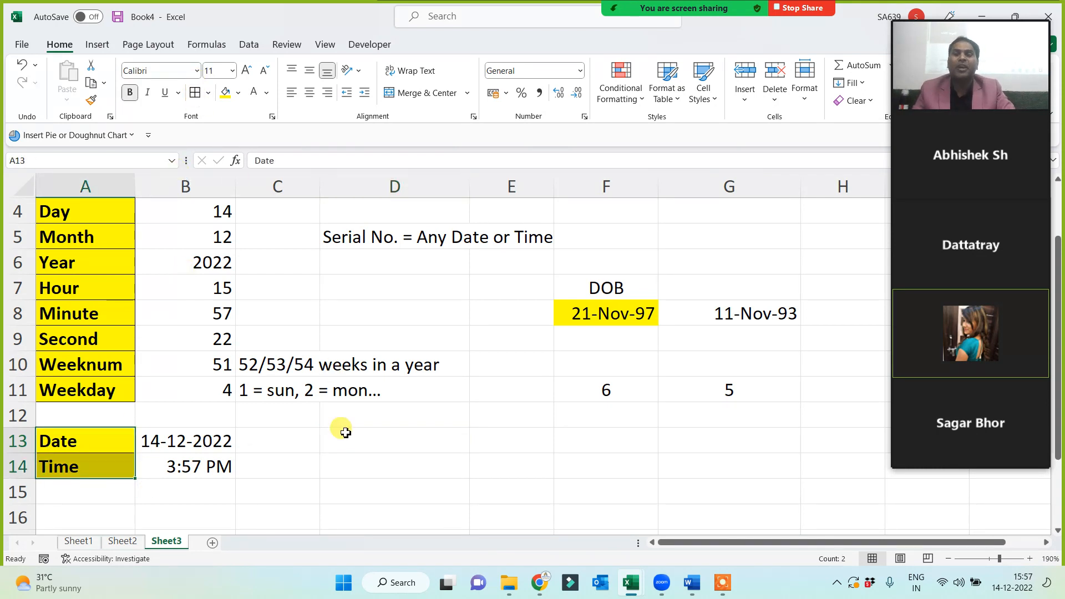
click(334, 455)
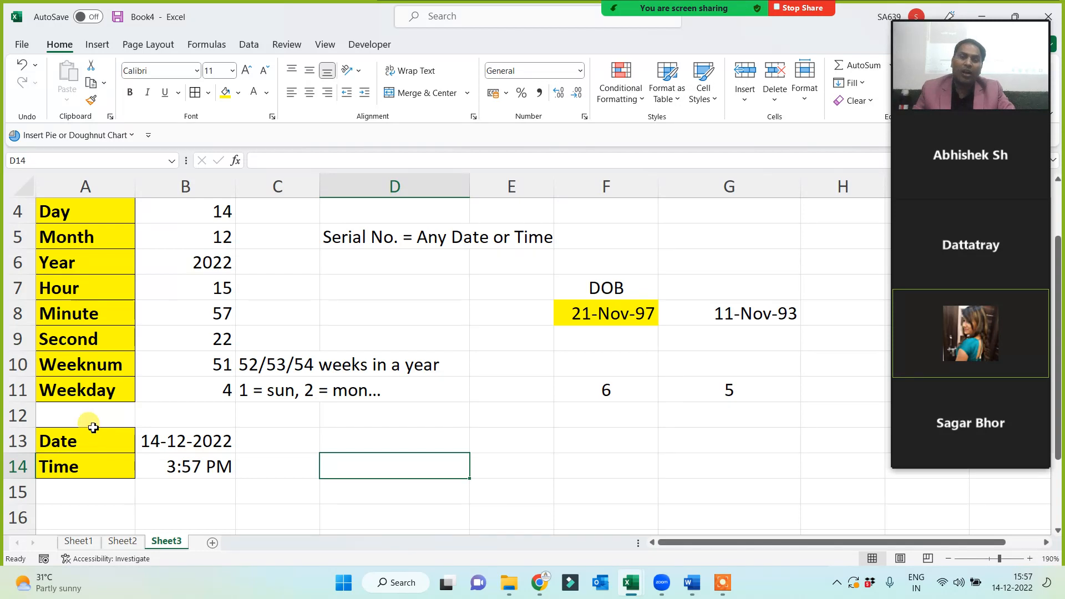
Compare A12:A14 with the bordered labels above, then bring up the Save dialog.
drag(90, 414, 89, 466)
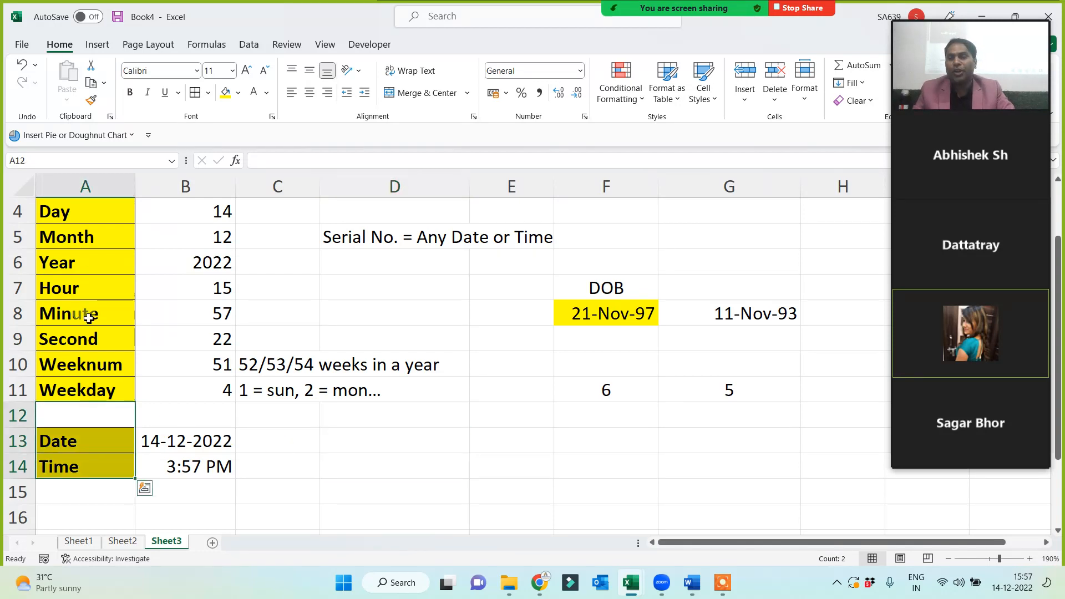
click(79, 239)
click(79, 286)
click(89, 315)
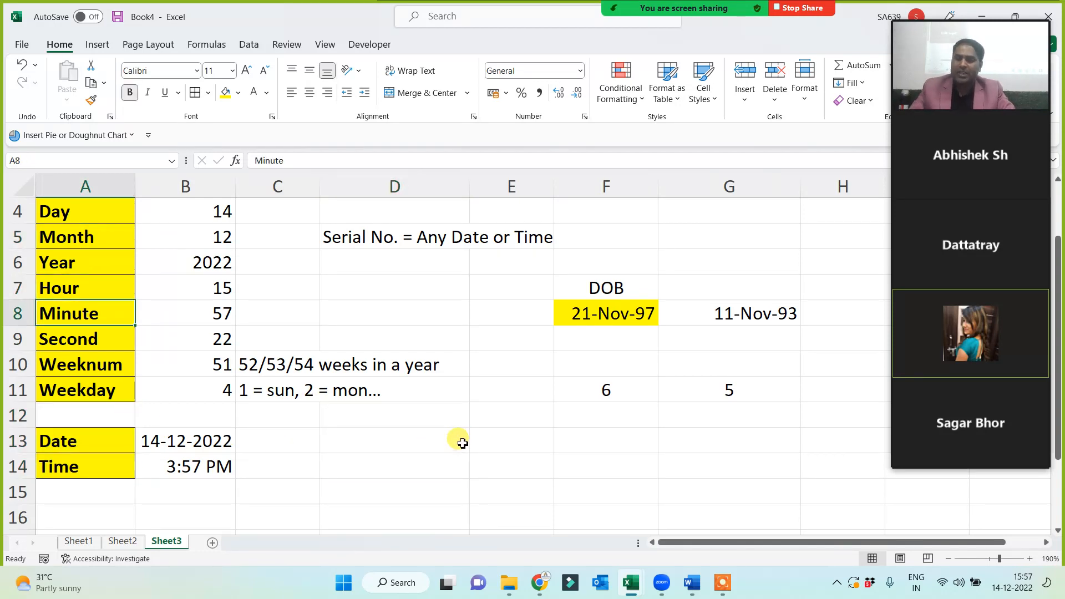
key(ctrl+s)
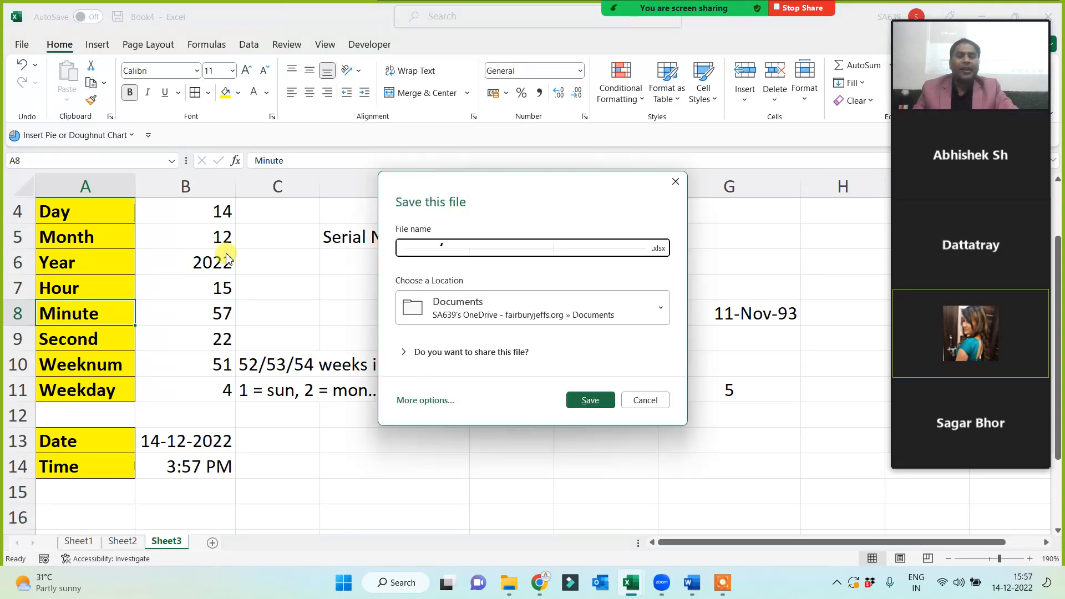
Open the Save As browse dialog in the Class Work Data folder with name Book4.xlsx.
click(422, 400)
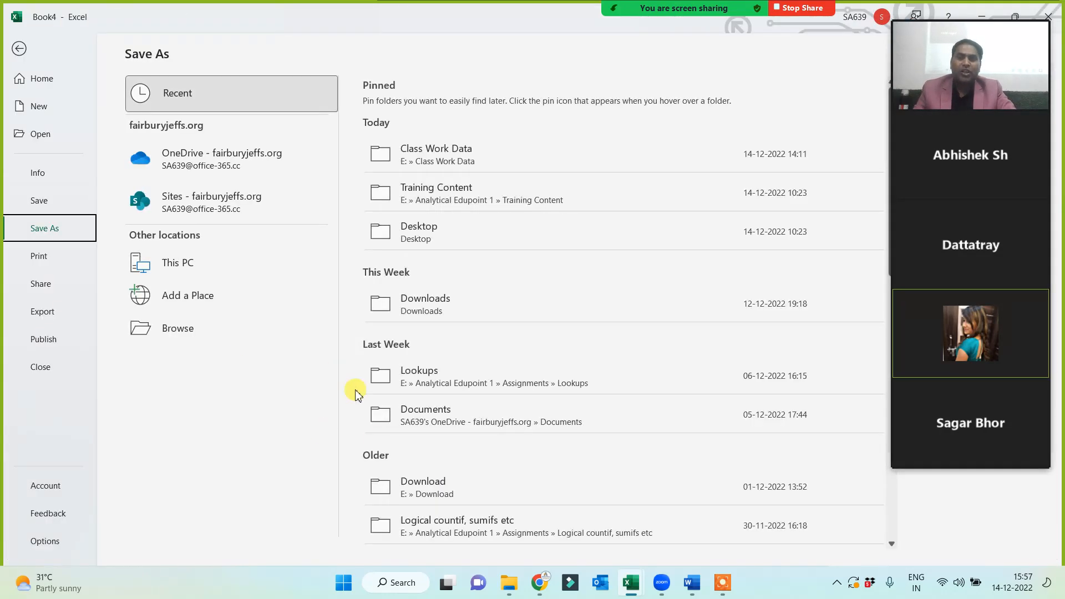
click(186, 330)
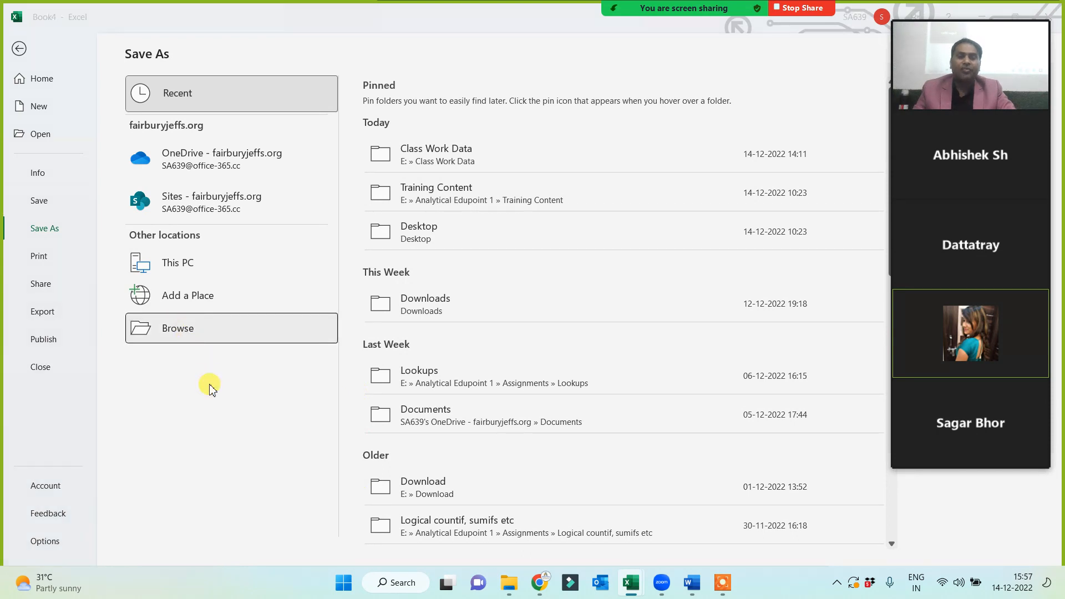
click(729, 592)
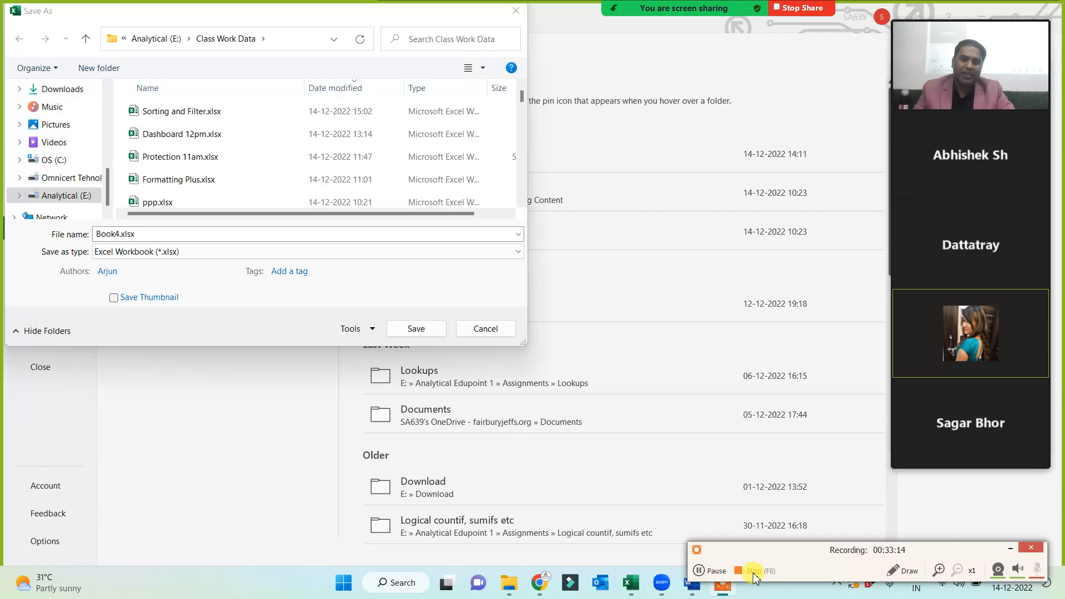